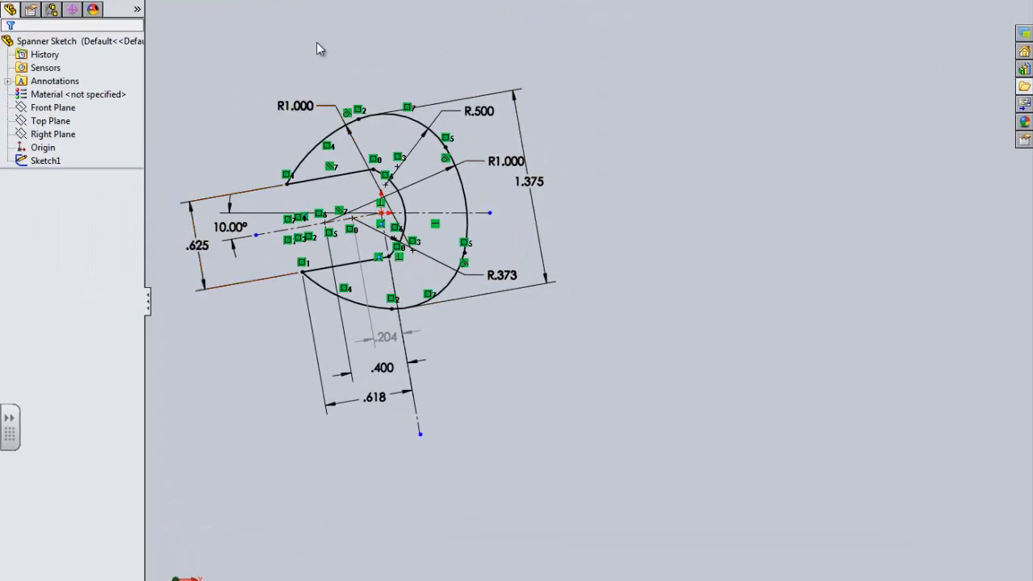
Create a new part document.
left_click(167, 1)
left_click(153, 1)
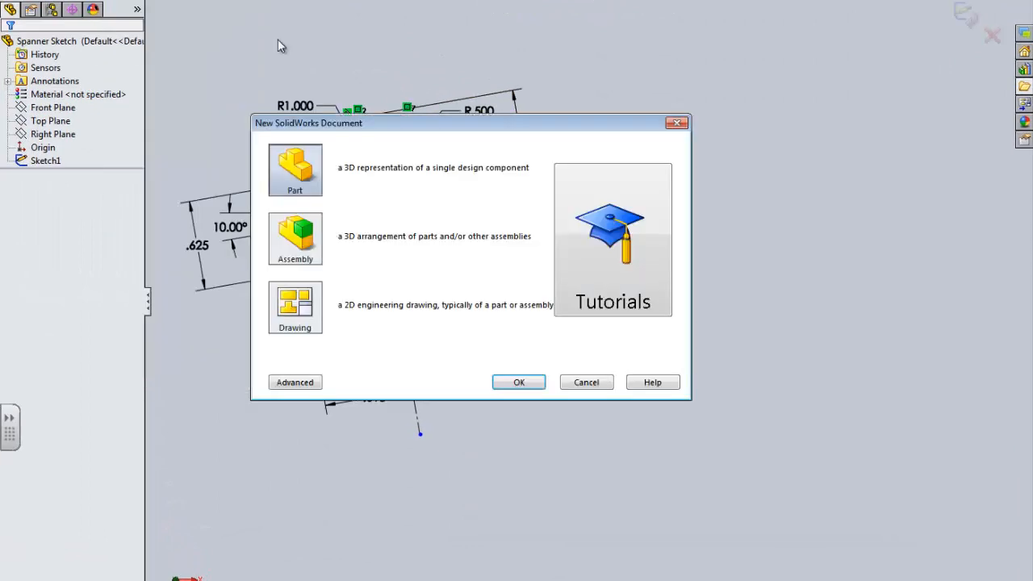
left_click(523, 381)
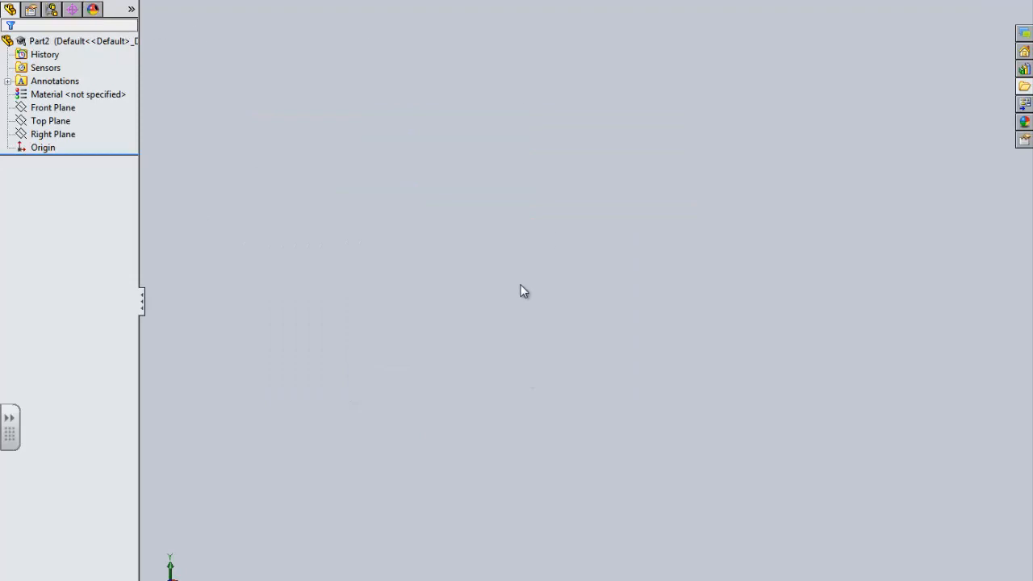
Review the dimensioned Spanner Sketch and the finished JC-Lab 4A wrench model as references.
key("ctrl+Tab")
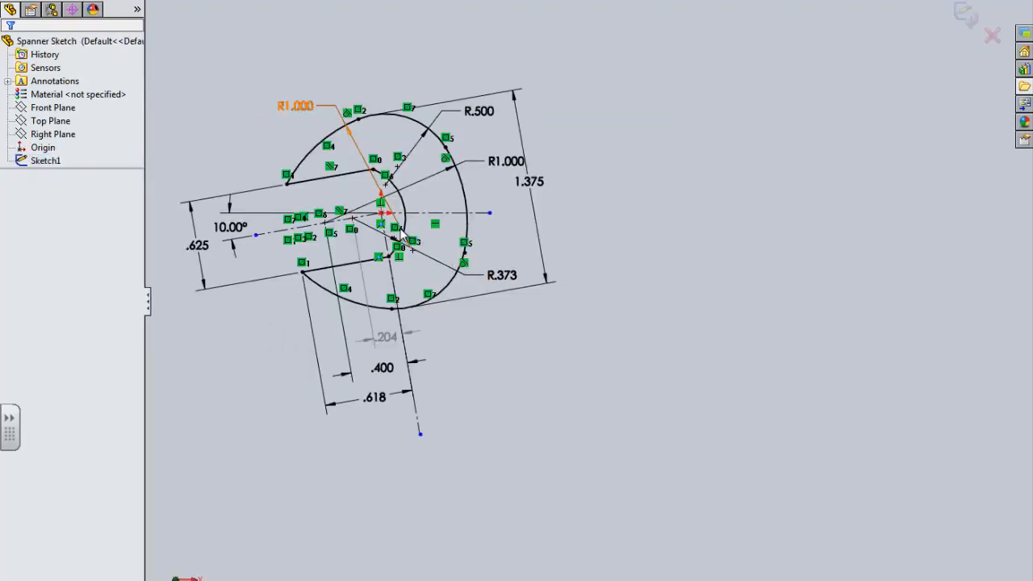
key("ctrl+Tab")
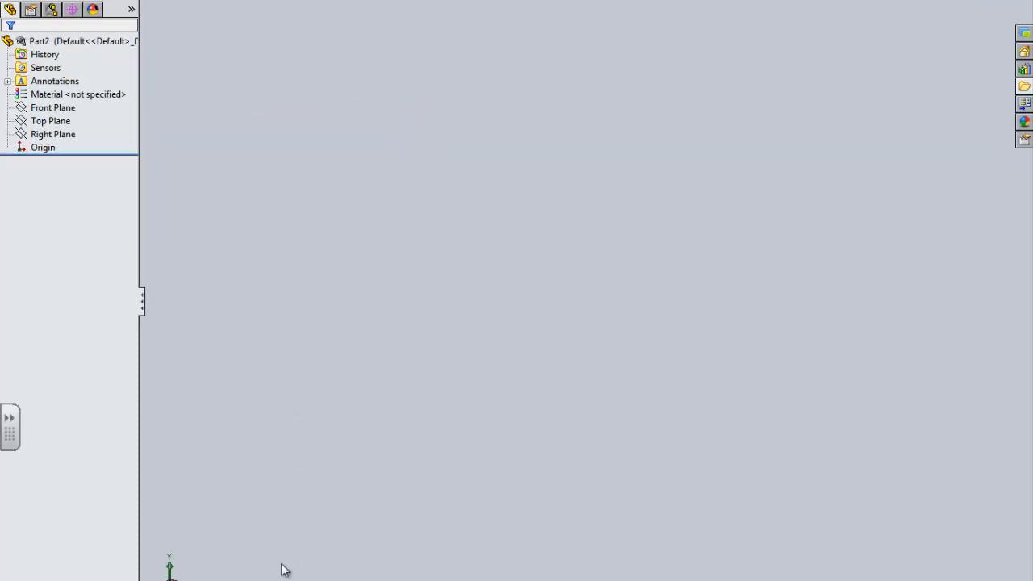
left_click(242, 578)
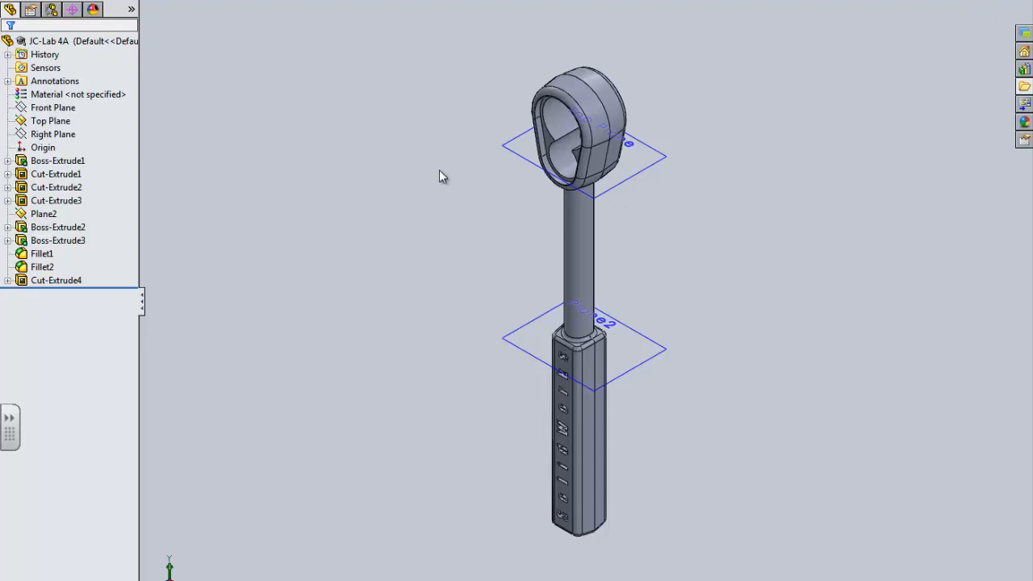
left_click(1001, 2)
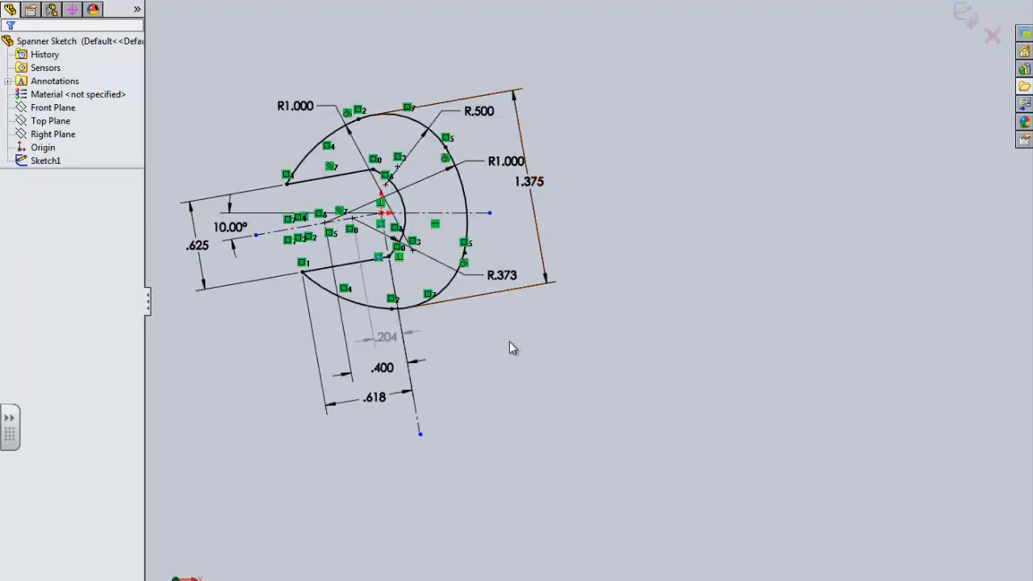
Cycle between the open Spanner Sketch and the empty new part, ending in the new part.
key("ctrl+Tab")
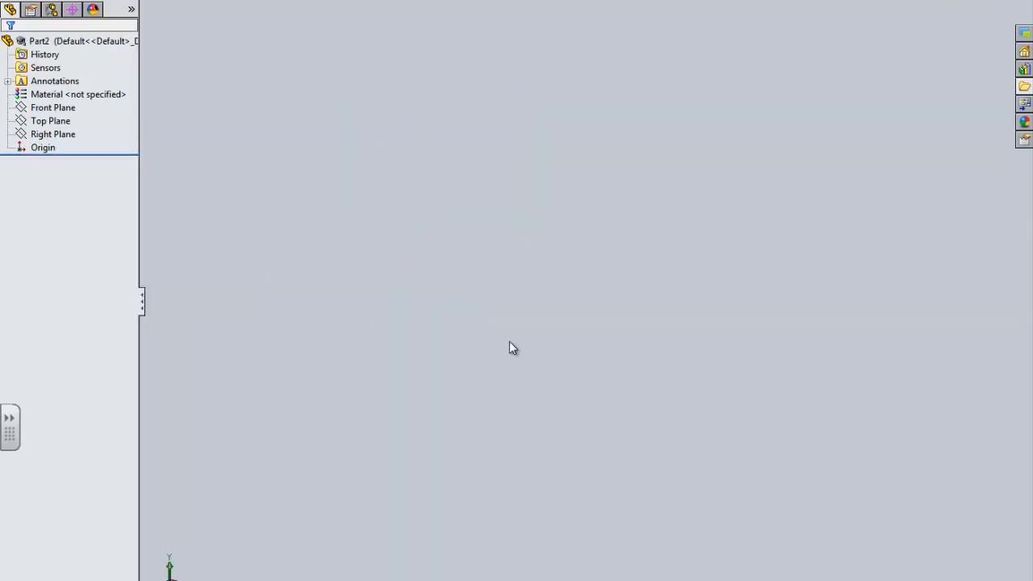
key("ctrl+Tab")
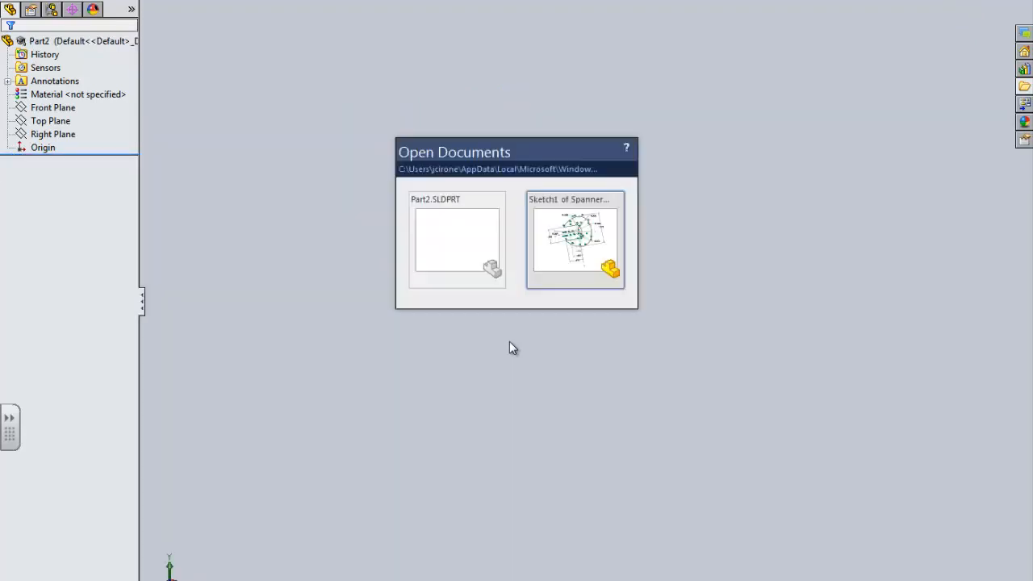
key("ctrl+Tab")
key("ctrl+Tab")
key("ctrl+Tab")
key("ctrl+Tab")
key("ctrl+Tab")
key("ctrl+Tab")
key("ctrl+Tab")
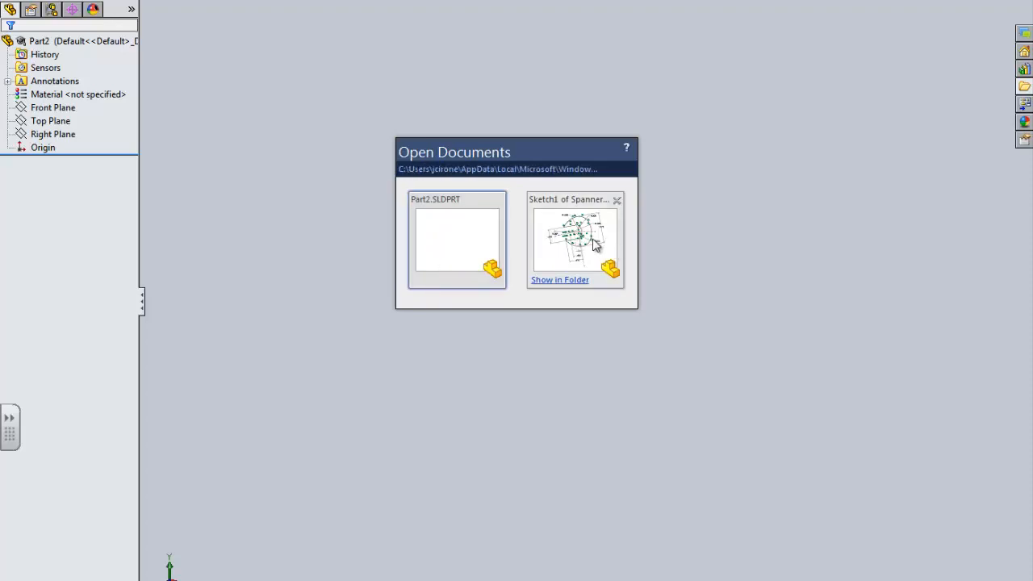
left_click(473, 247)
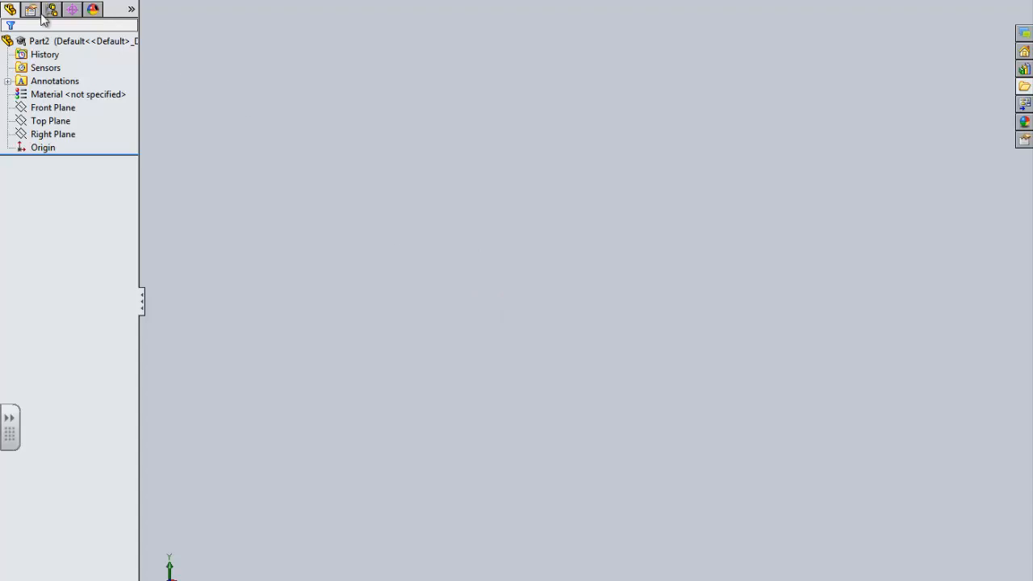
Start a sketch on the Top Plane and draw a horizontal construction centerline passing through the origin.
left_click(19, 1)
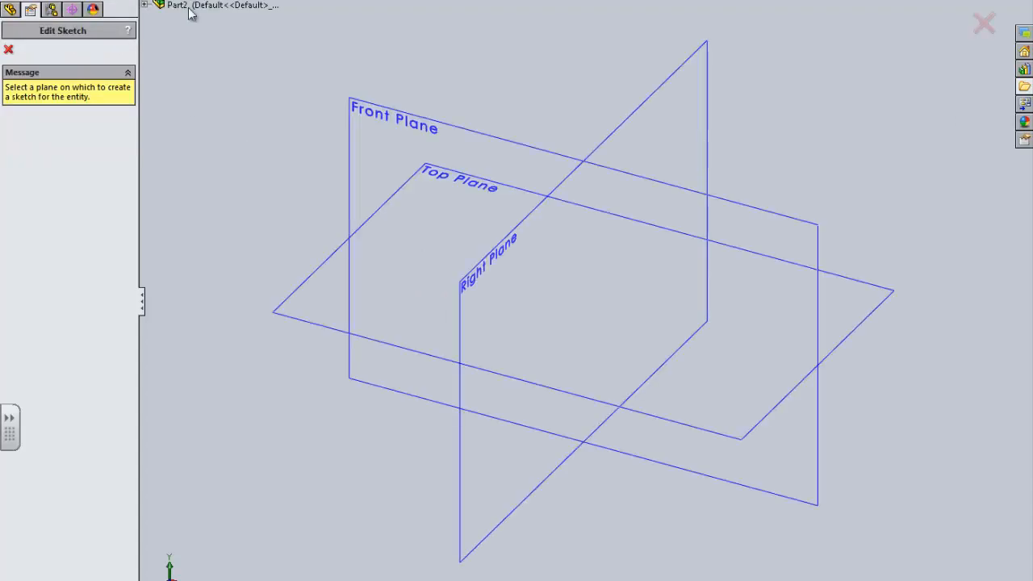
left_click(319, 285)
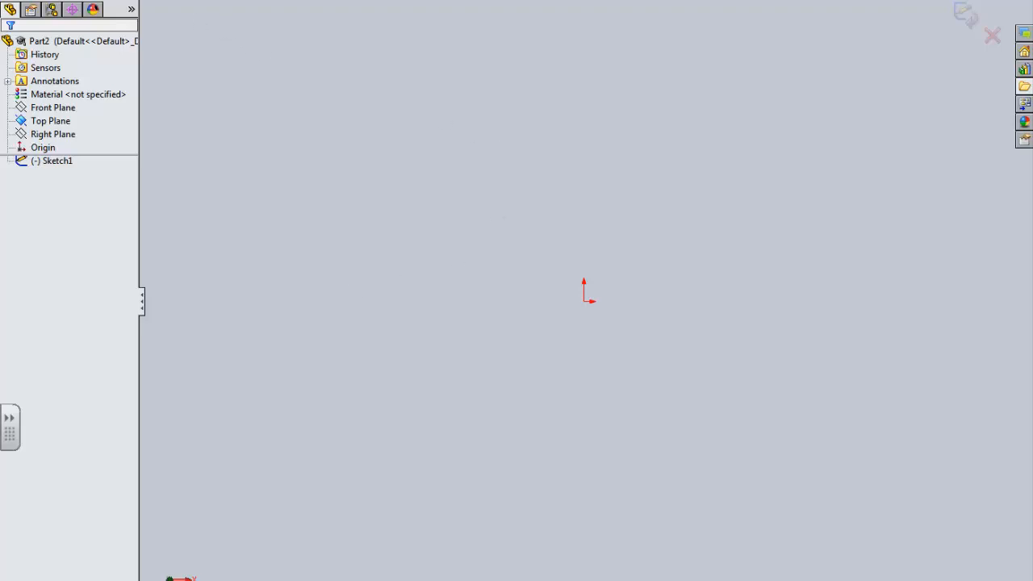
left_click(97, 0)
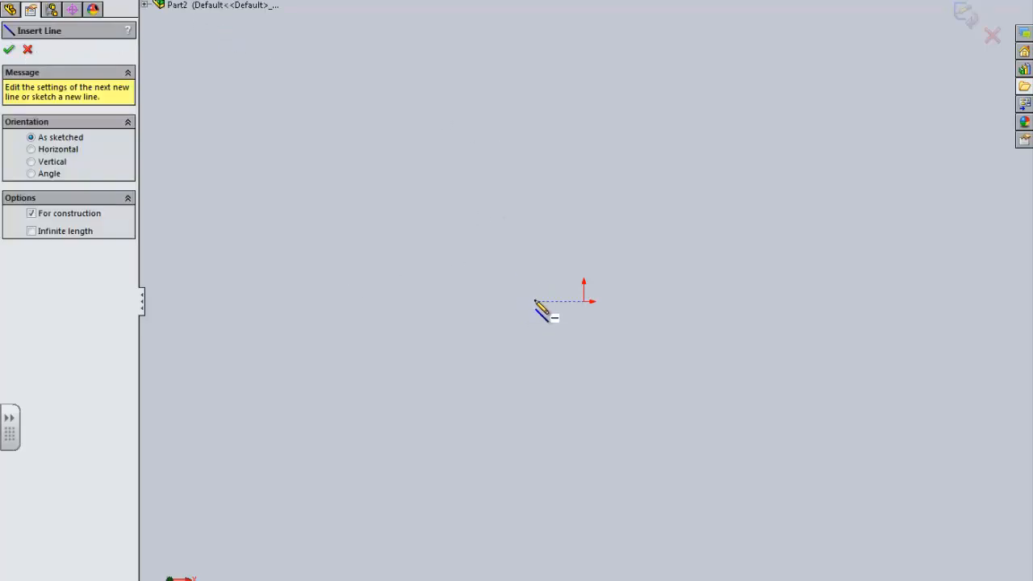
left_click(493, 301)
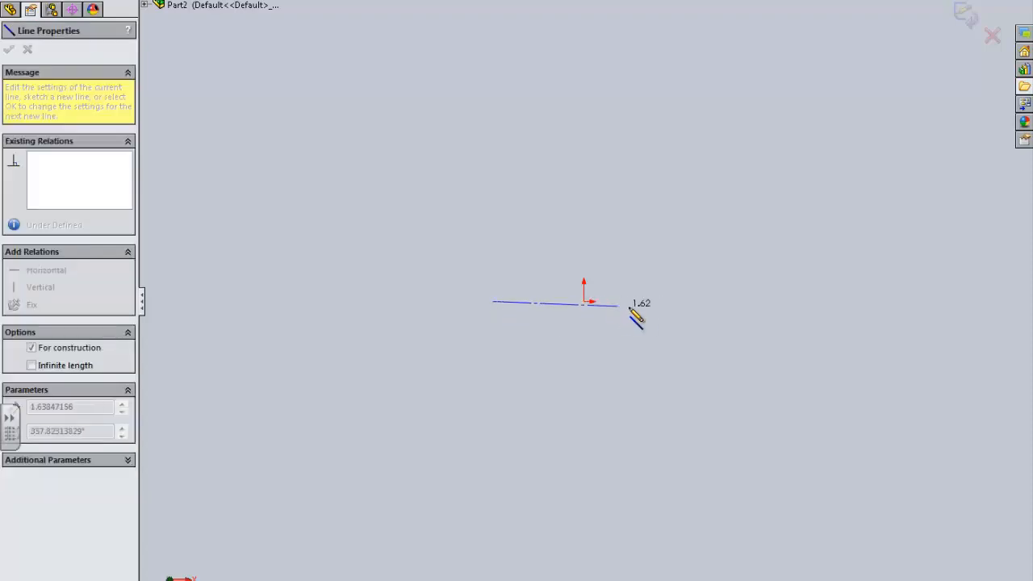
left_click(710, 301)
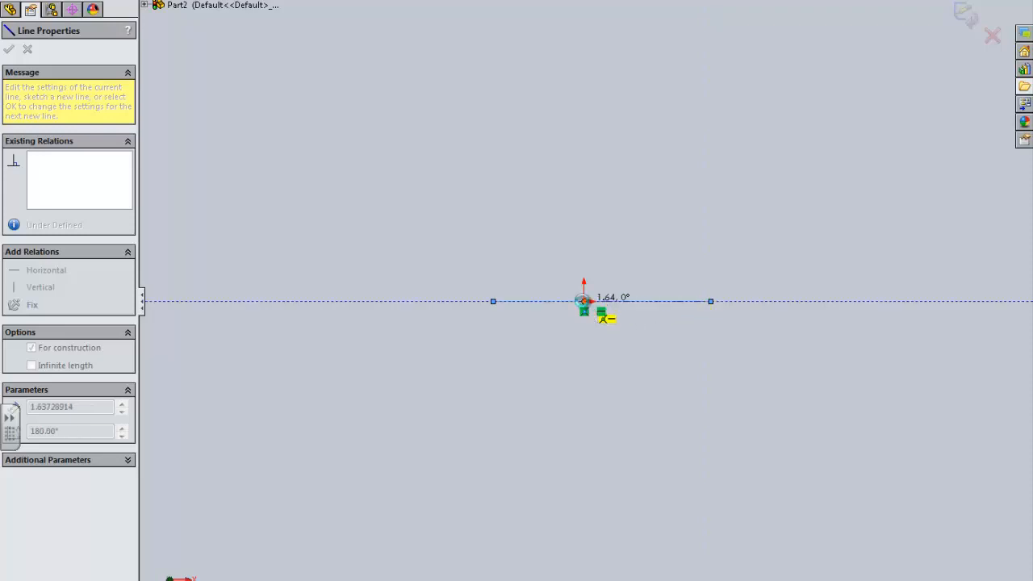
key("Escape")
Draw a second centerline about 1.21 long from the origin, sloping about 17° below the horizontal centerline toward its left end.
scroll(593, 305, "down", 4)
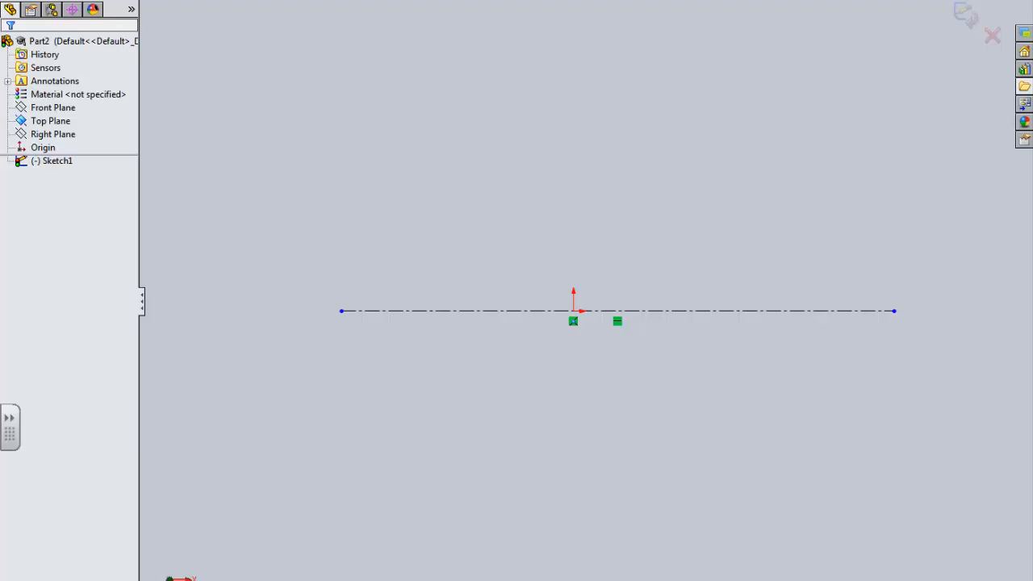
key("l")
left_click(574, 311)
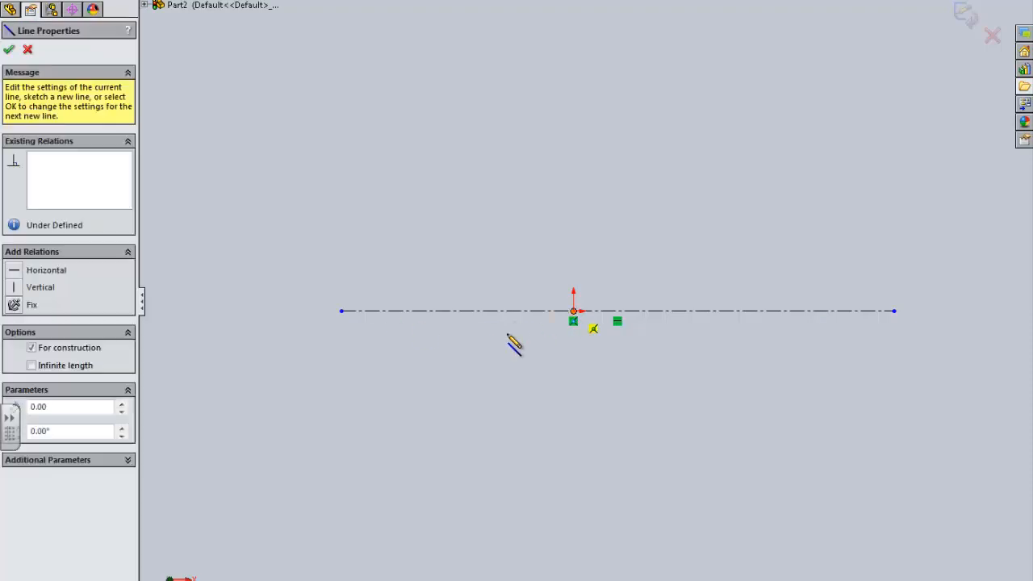
left_click(348, 381)
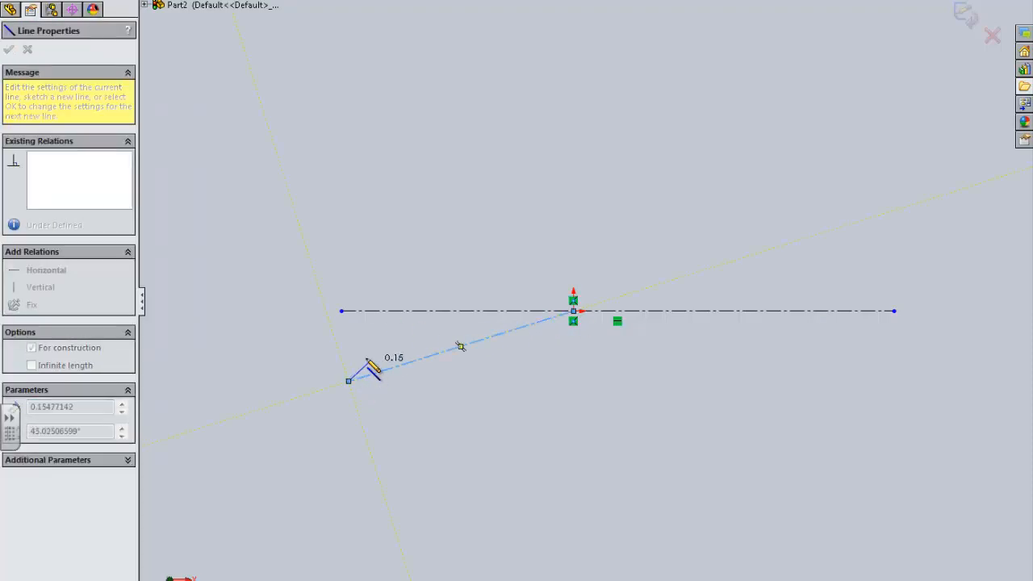
key("Escape")
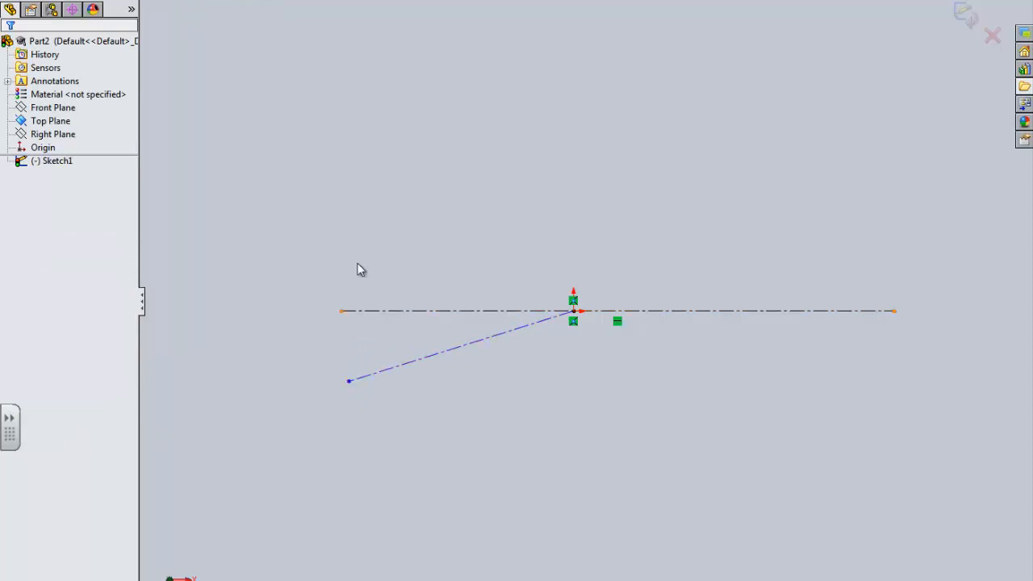
Dimension the angle between the two centerlines as 10° and place the dimension text clear of their left ends.
left_click(384, 311)
left_click(401, 367)
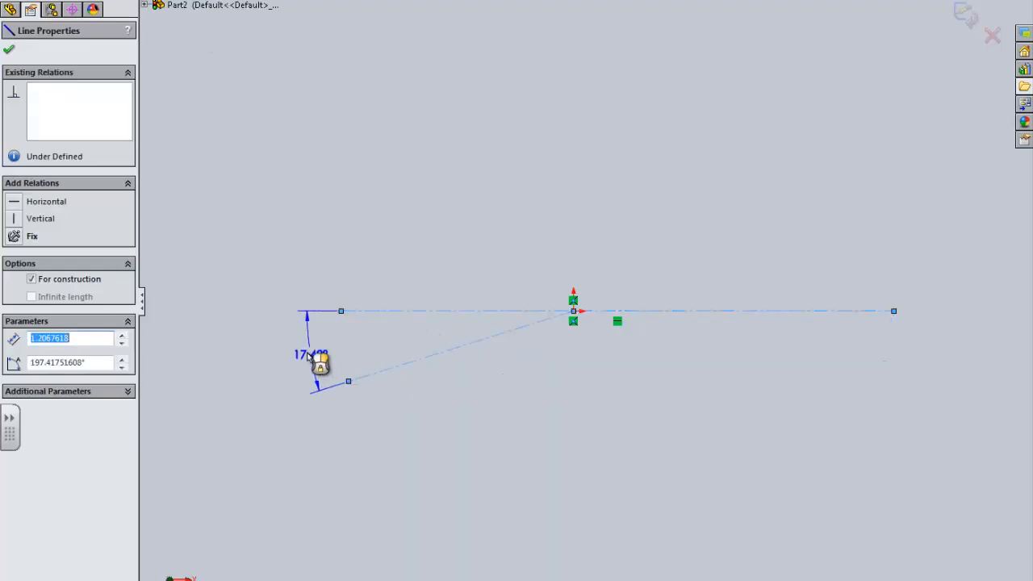
left_click(305, 356)
type("10")
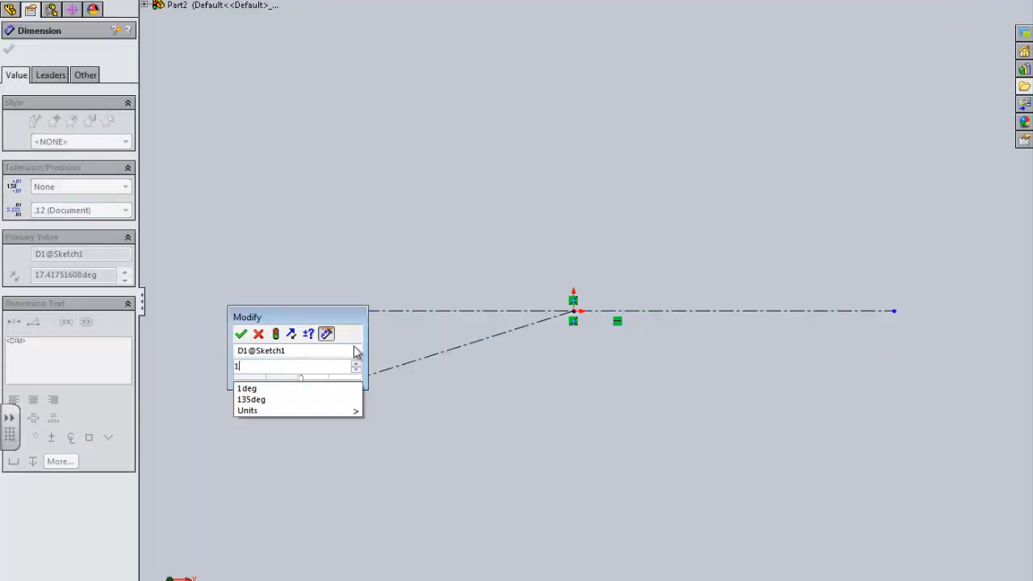
left_click(240, 334)
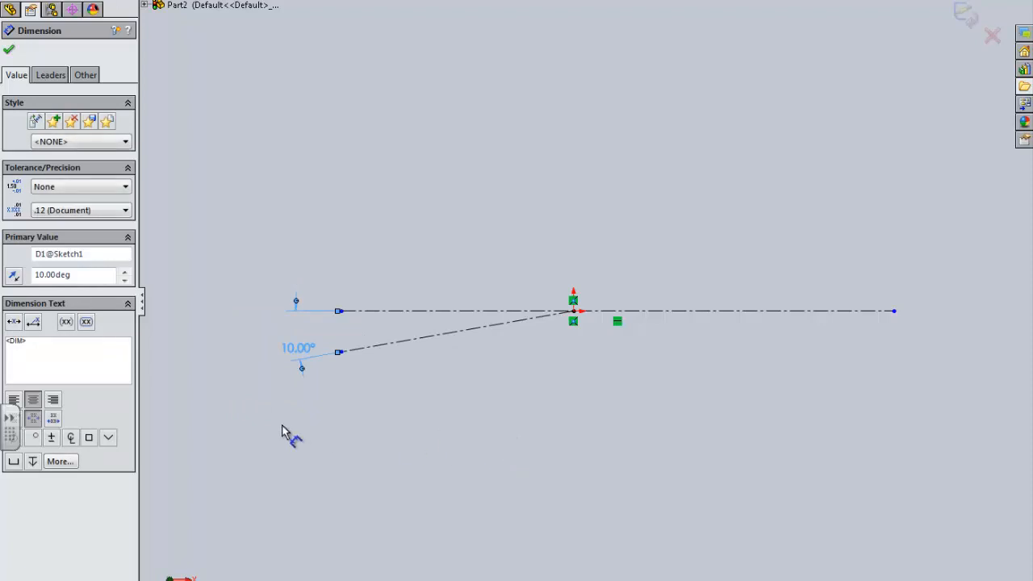
key("Escape")
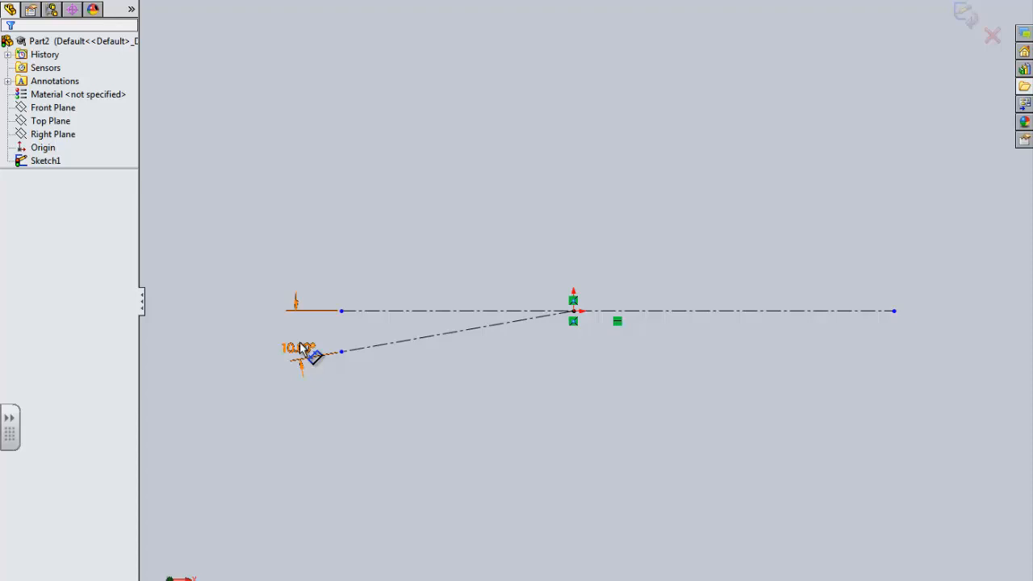
mouse_move(301, 347)
left_mouse_down()
mouse_move(305, 355)
mouse_move(284, 337)
left_mouse_up()
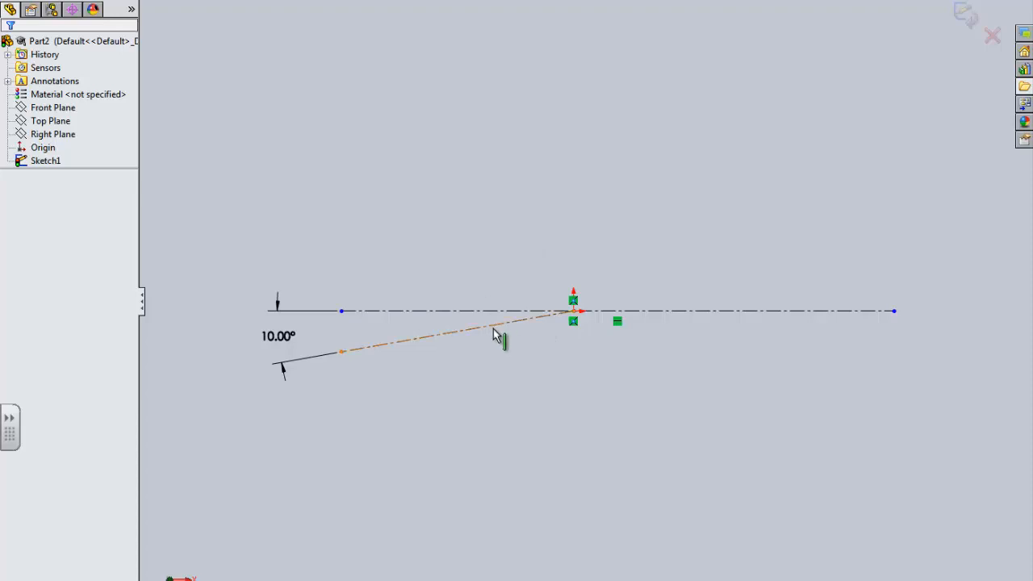
Sketch a circle with a radius of about 0.41, centred on the angled centerline left of the origin.
left_click(129, 0)
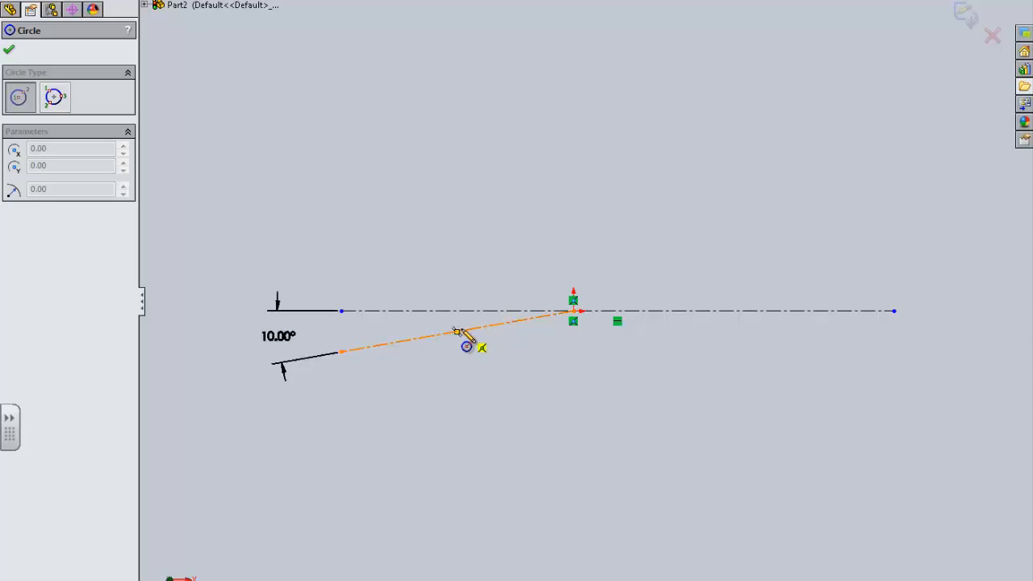
left_click(506, 322)
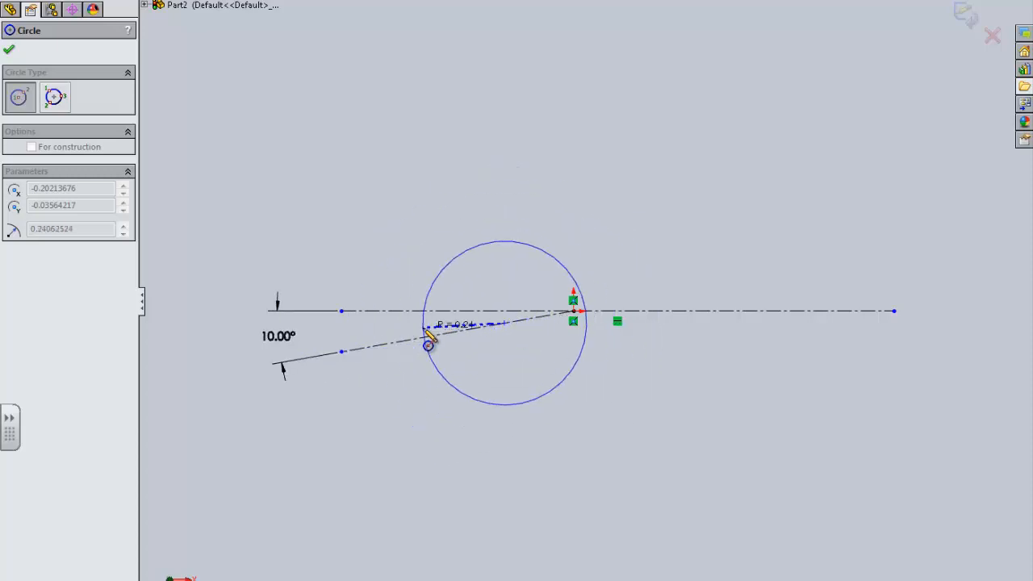
left_click(597, 237)
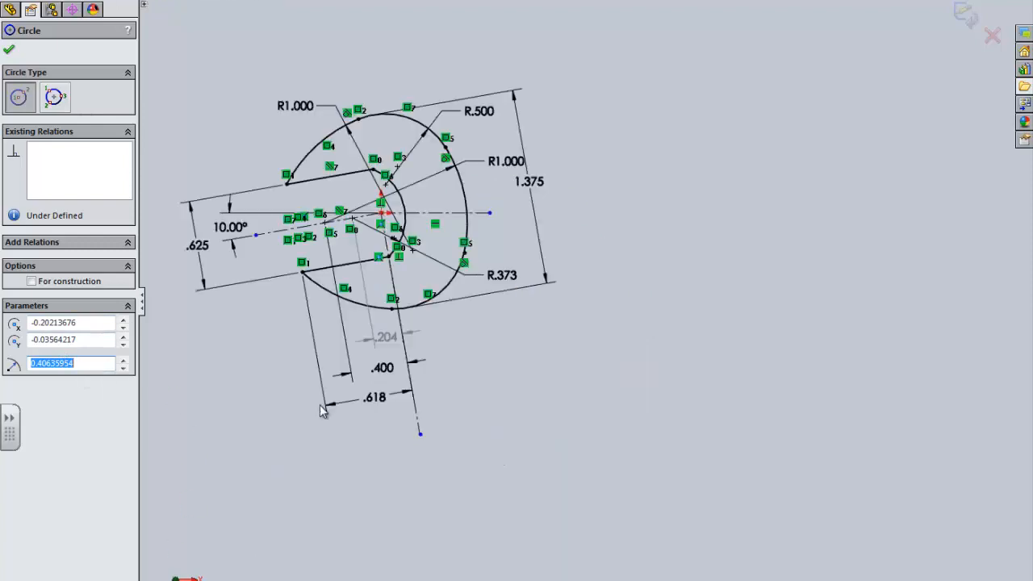
key("Escape")
In the reference Spanner Sketch, reposition the 10° angle dimension between the horizontal and angled centerlines.
scroll(266, 234, "down", 5)
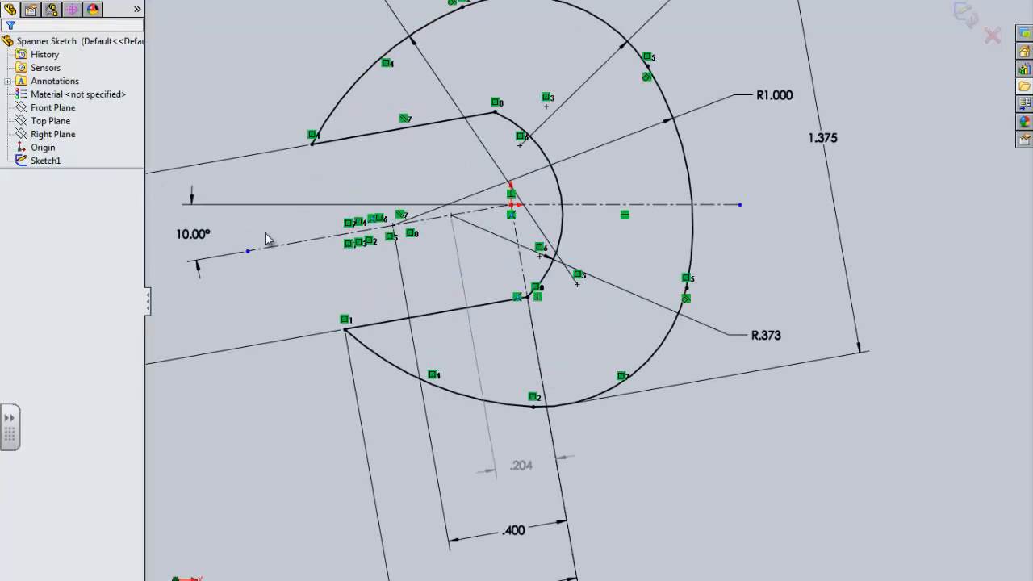
left_click(587, 206)
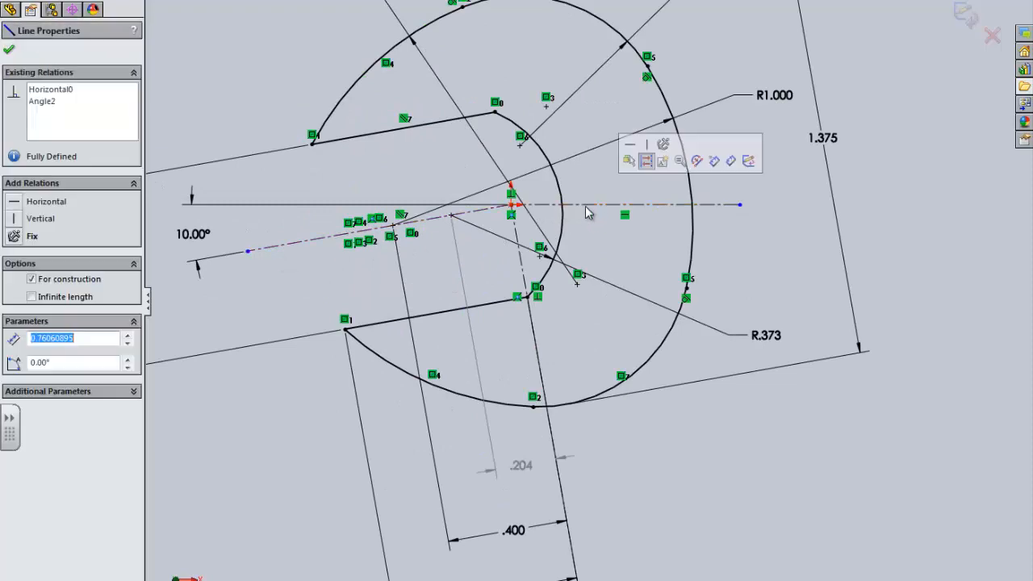
mouse_move(193, 236)
left_mouse_down()
mouse_move(584, 242)
mouse_move(457, 255)
mouse_move(257, 213)
left_mouse_up()
left_click(470, 240)
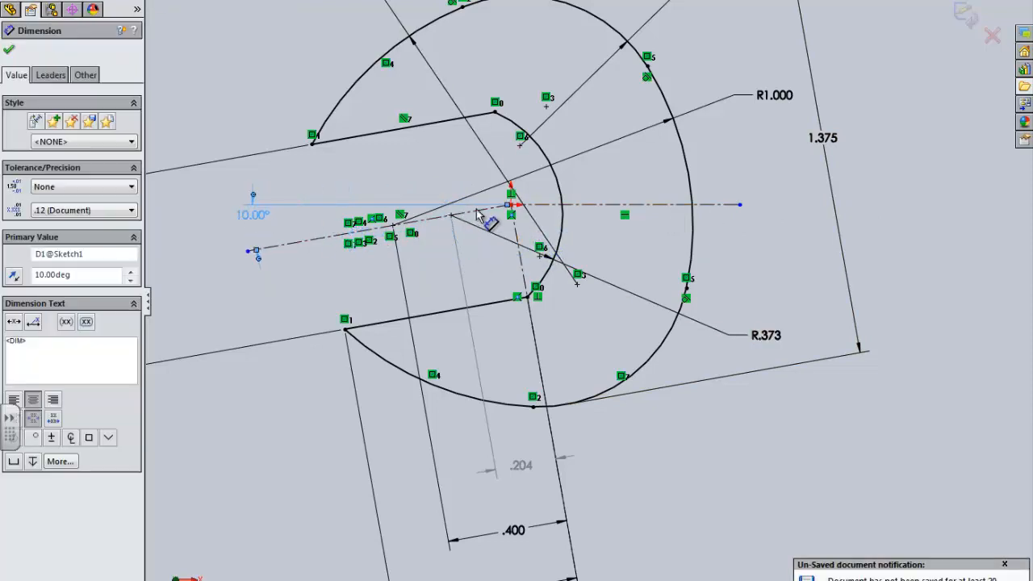
Examine the inner jaw arc in the Spanner Sketch, its centre point on the angled centerline, and its offset dimension.
left_click(476, 215)
left_click(451, 216)
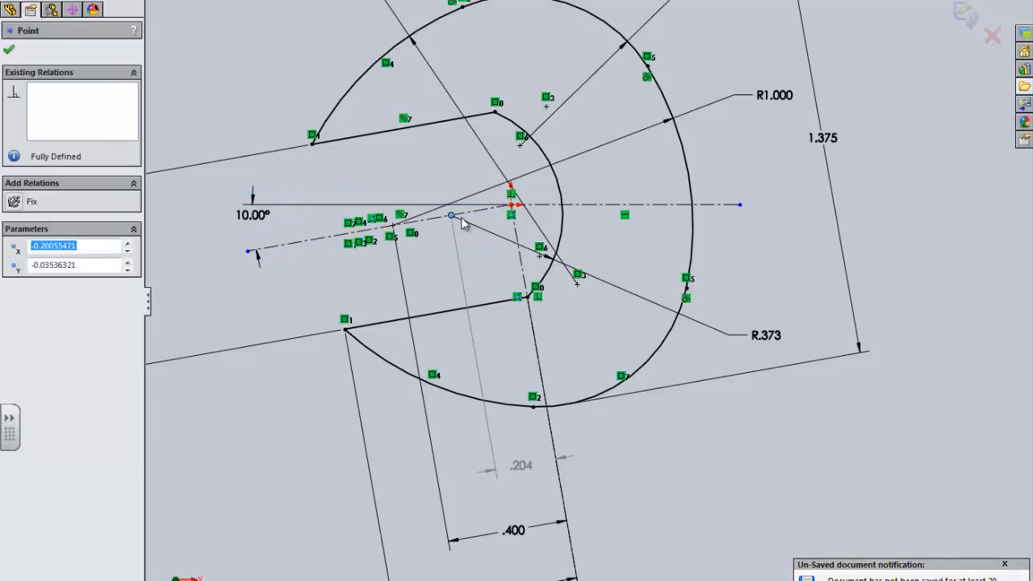
left_click(561, 189)
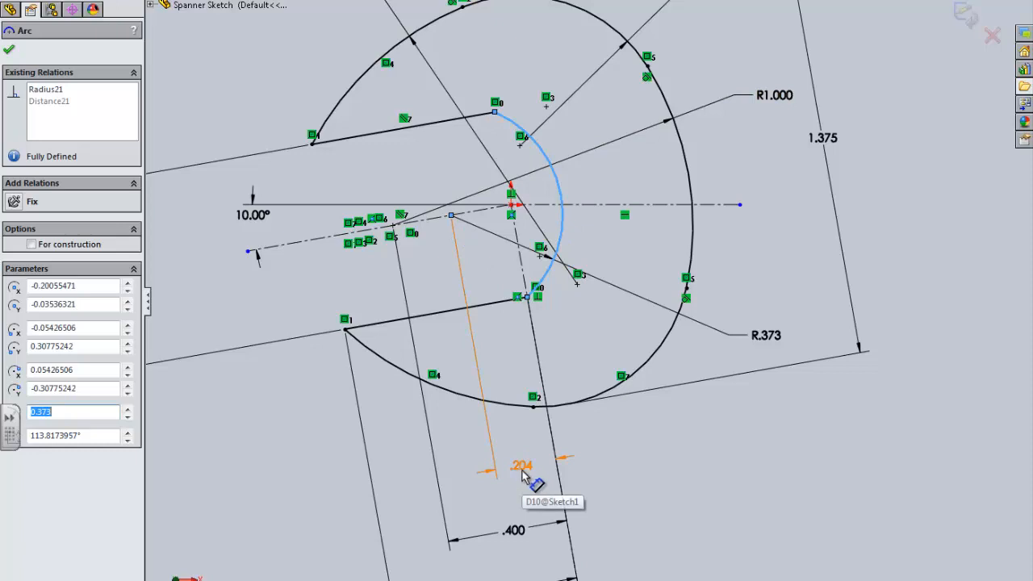
left_click(582, 468)
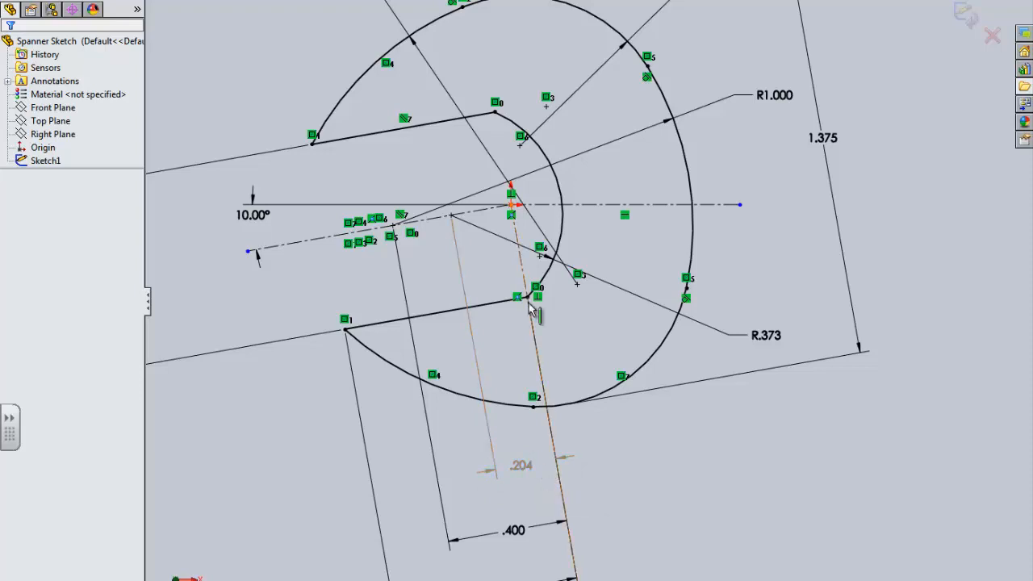
scroll(533, 256, "up", 3)
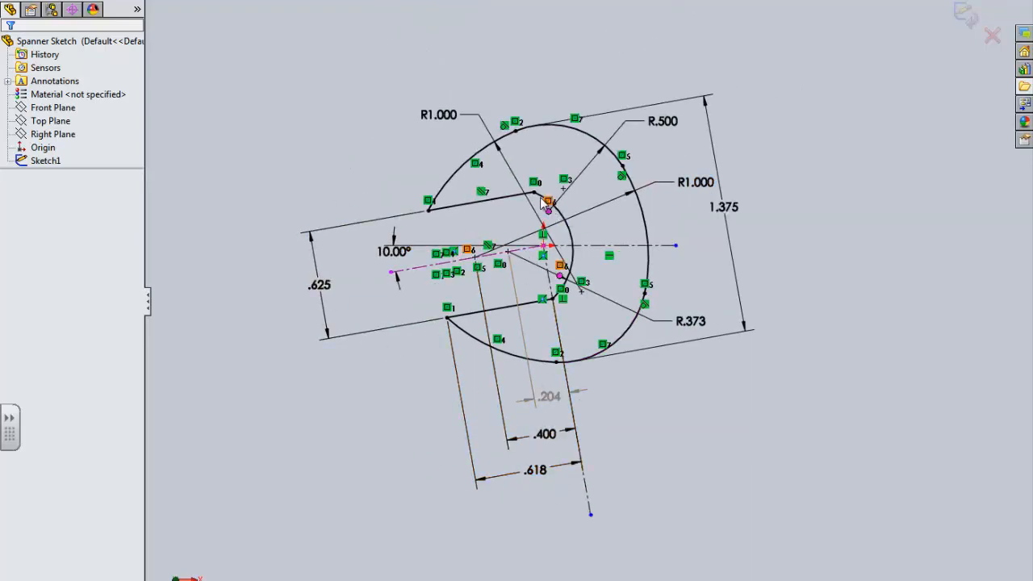
scroll(568, 324, "down", 1)
scroll(567, 325, "down", 2)
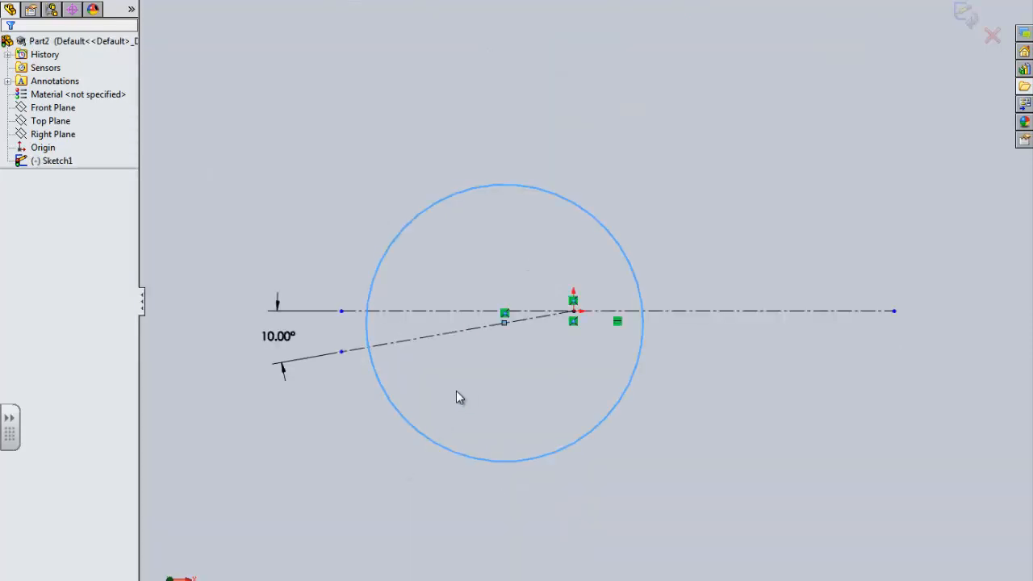
Dimension the distance from the circle's centre to the origin along the angled centerline as .204 in.
left_click(456, 397)
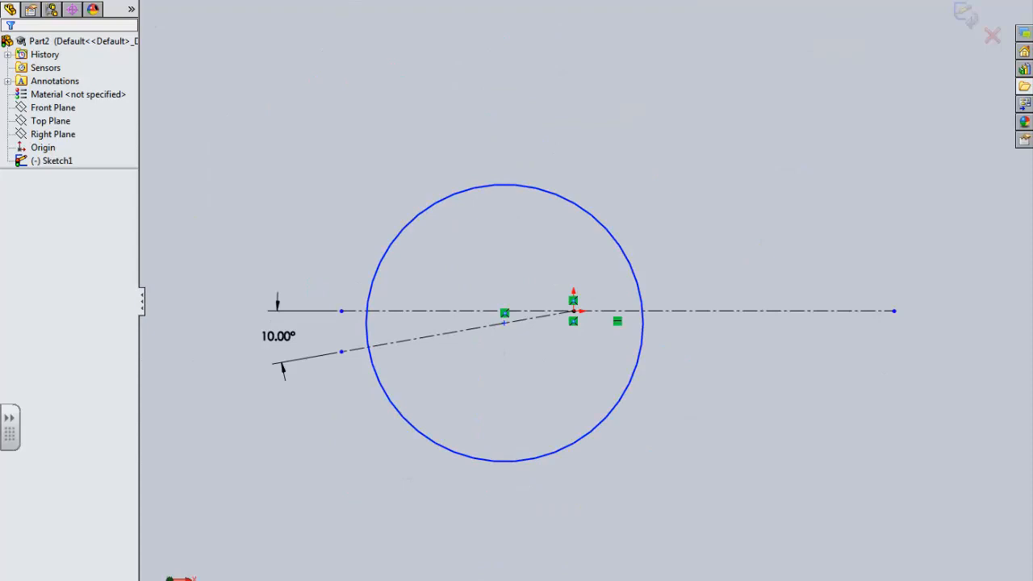
left_click(504, 322)
left_click(573, 312)
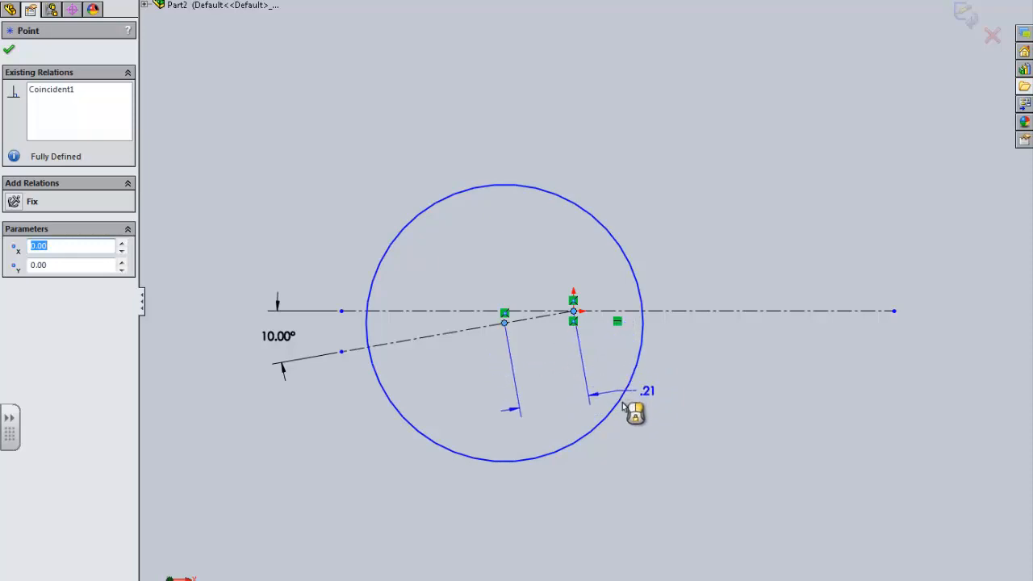
left_click(647, 457)
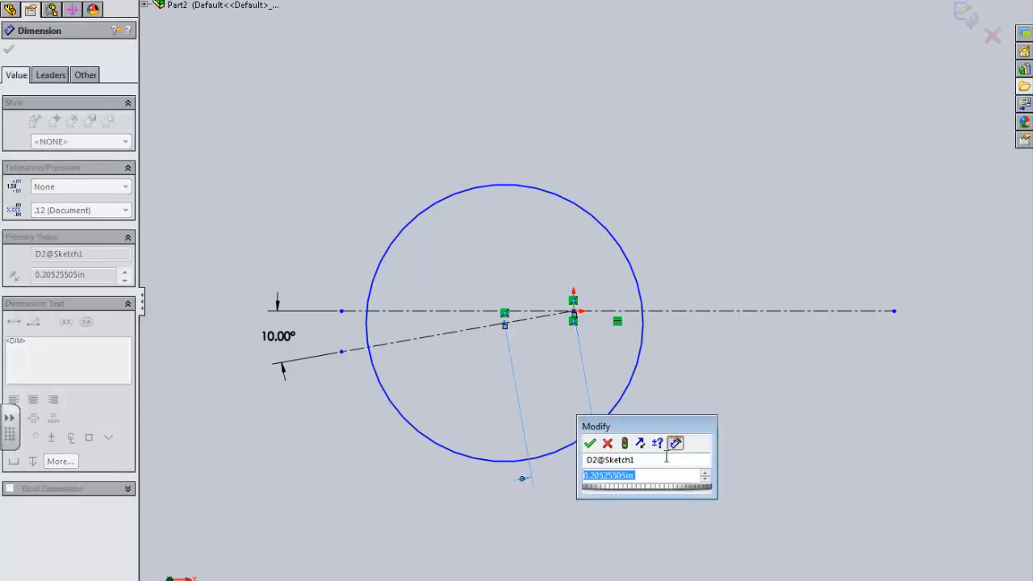
type(".2")
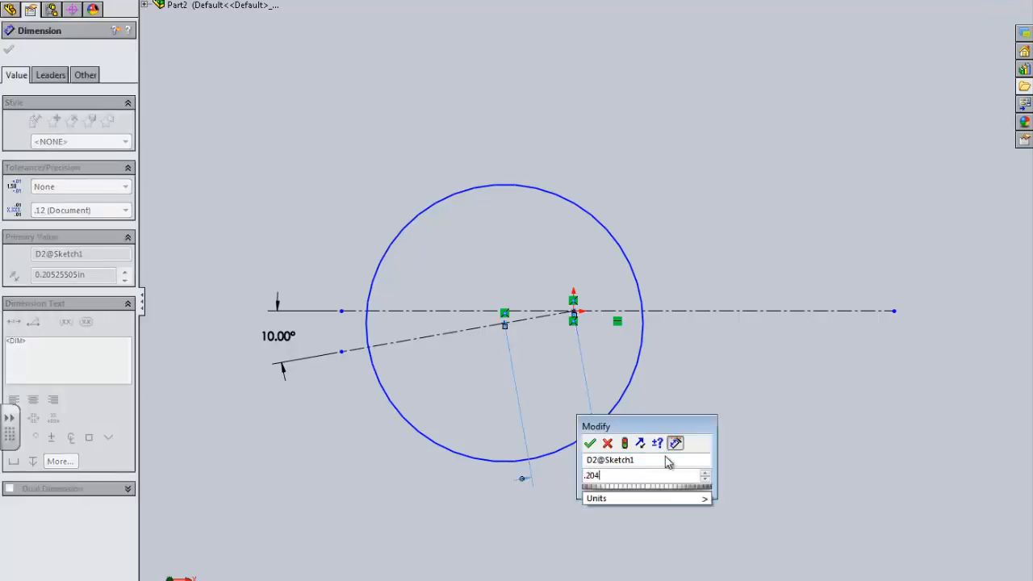
type("04")
left_click(590, 443)
key("Escape")
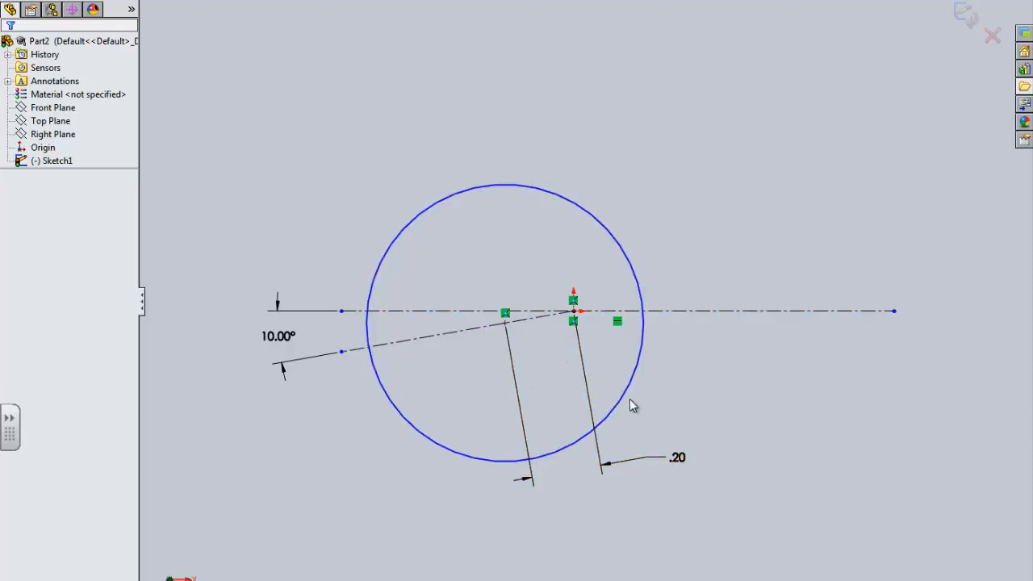
Dimension the circle's diameter at its drawn size, placing the text outside its upper right edge.
left_click(548, 196)
left_click(676, 169)
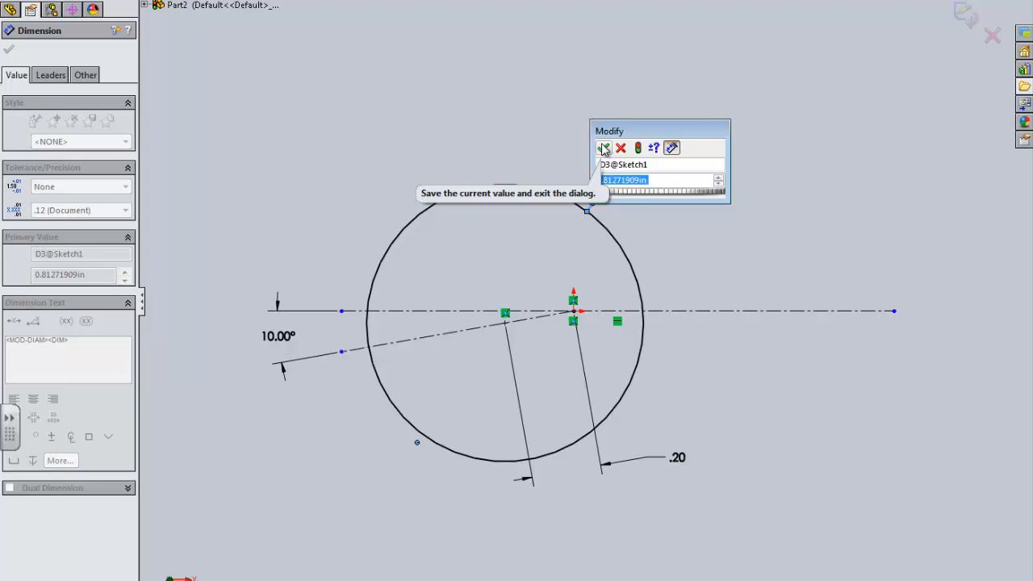
left_click(603, 148)
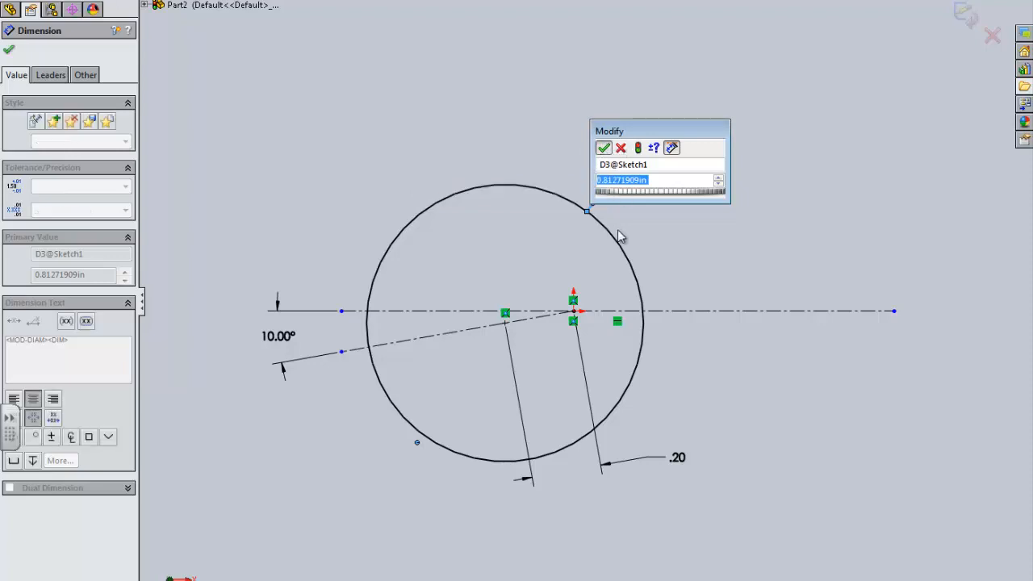
key("Escape")
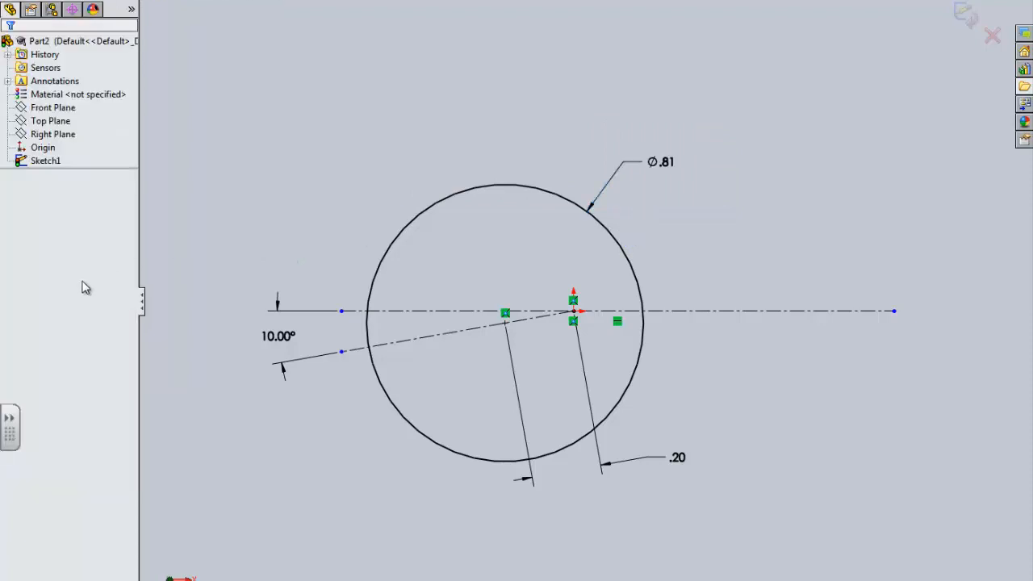
Set the circle's diameter to .373 in, and double it with the expression 0.373in*2.
double_click(664, 165)
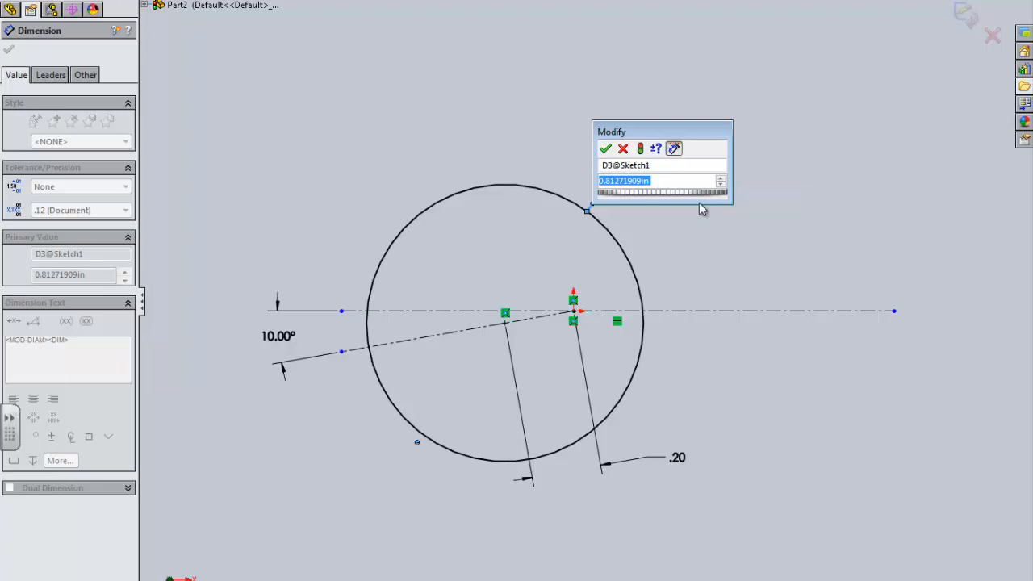
type(".373")
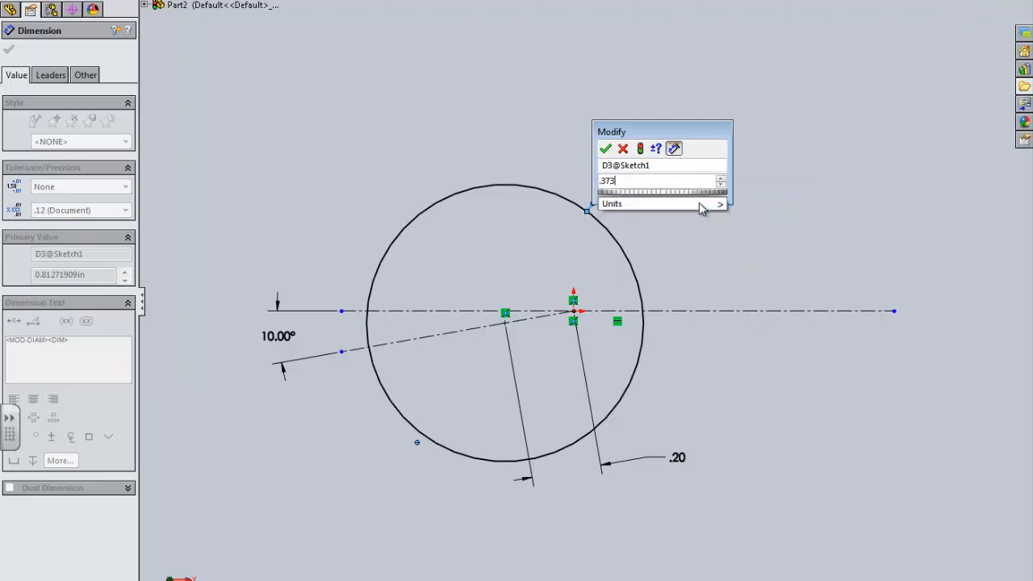
left_click(603, 149)
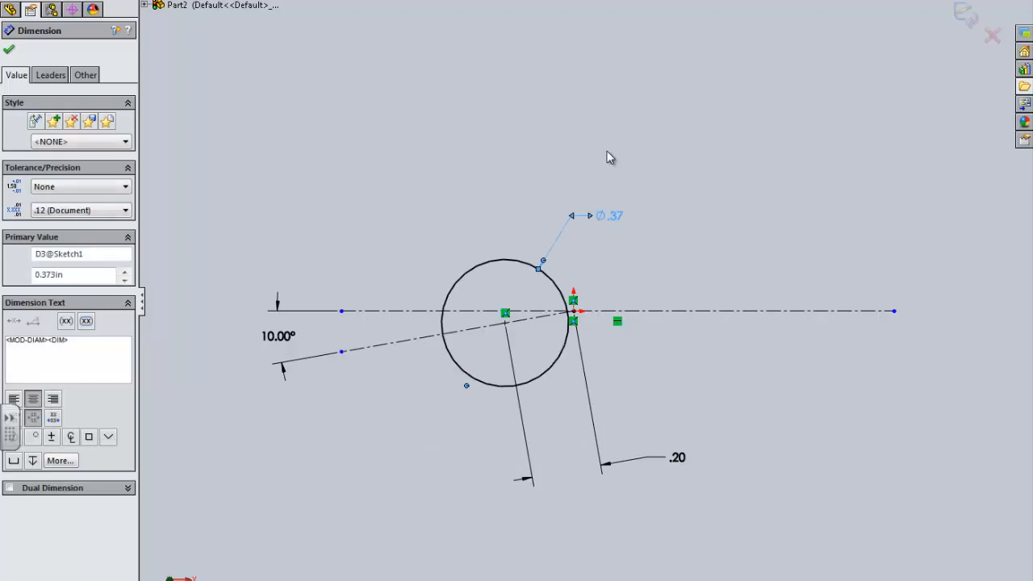
double_click(611, 216)
left_click(581, 236)
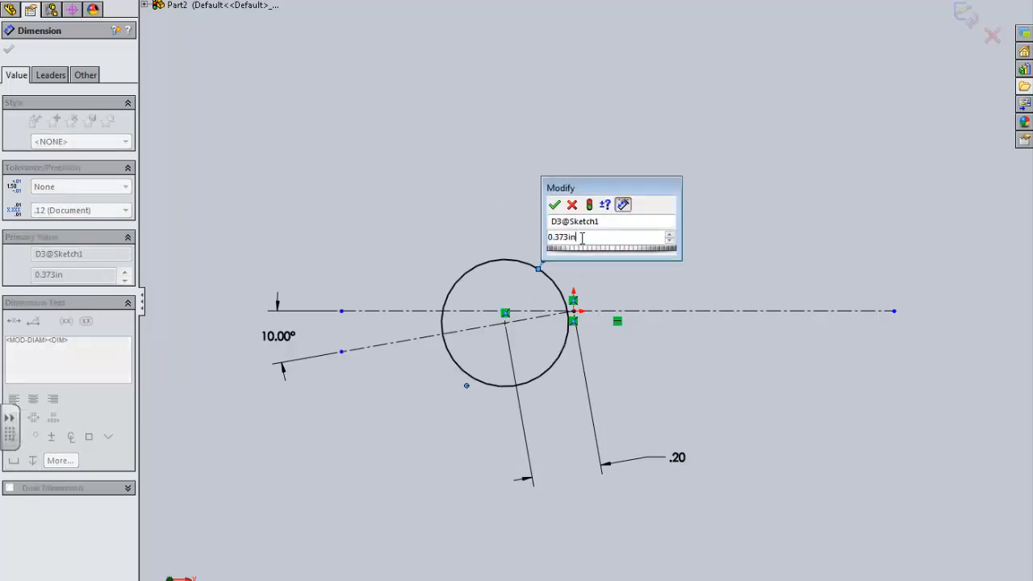
type("*")
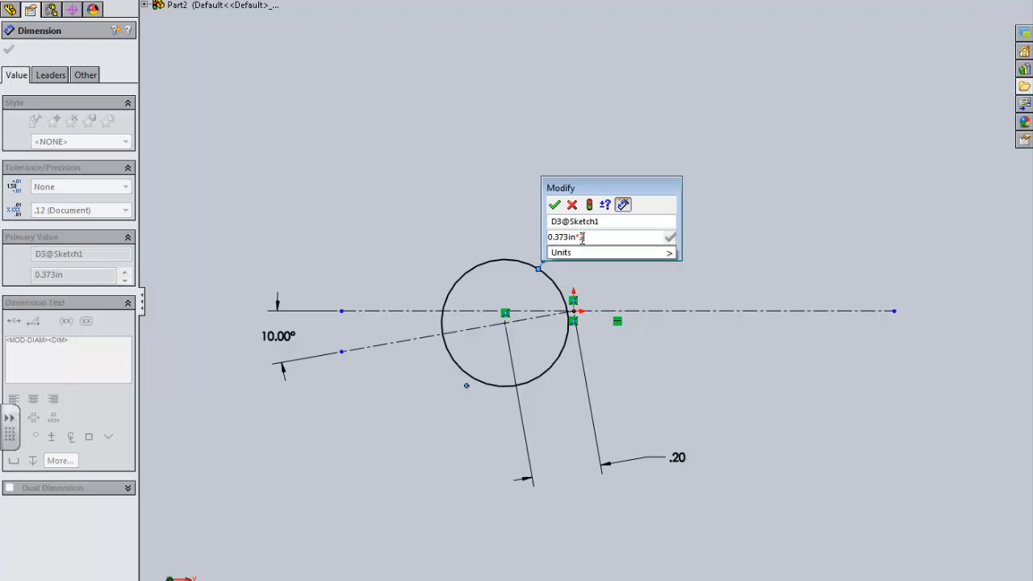
type("2")
key("Return")
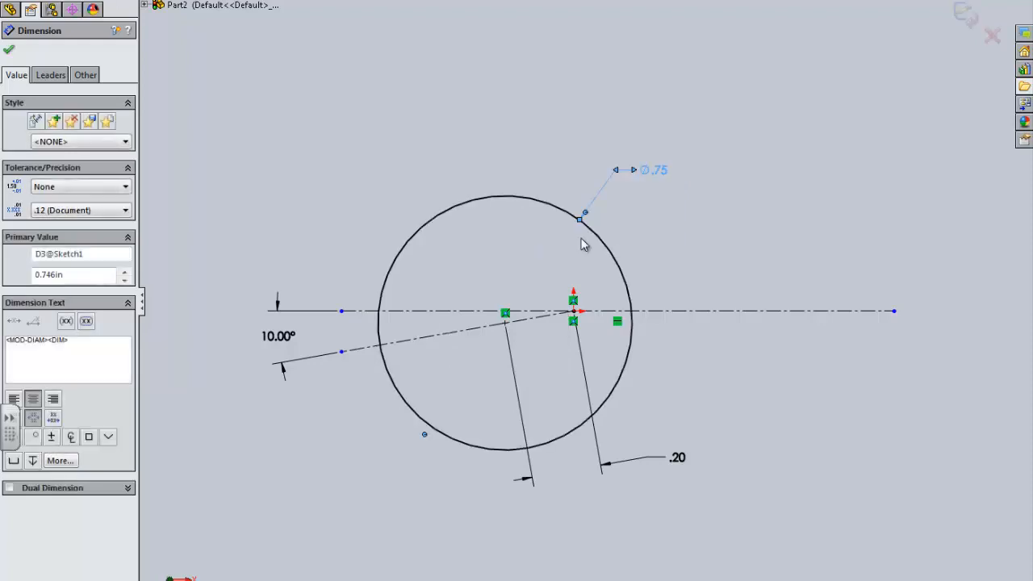
left_click(707, 130)
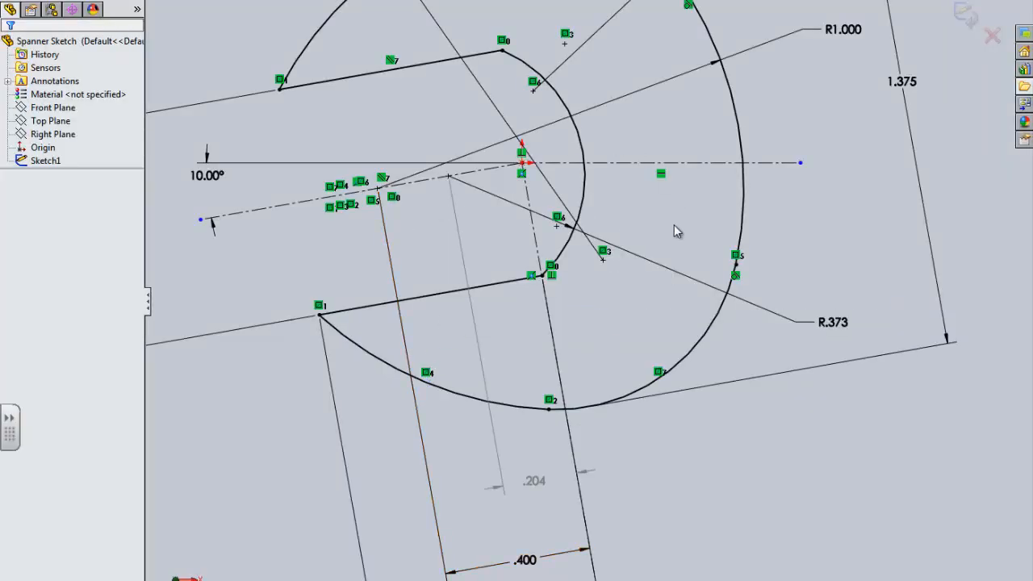
Return from the Spanner Sketch to Part2 and sketch a line about 0.50 in long, tangent to the circle's upper edge and sloping down leftward.
scroll(674, 225, "up", 2)
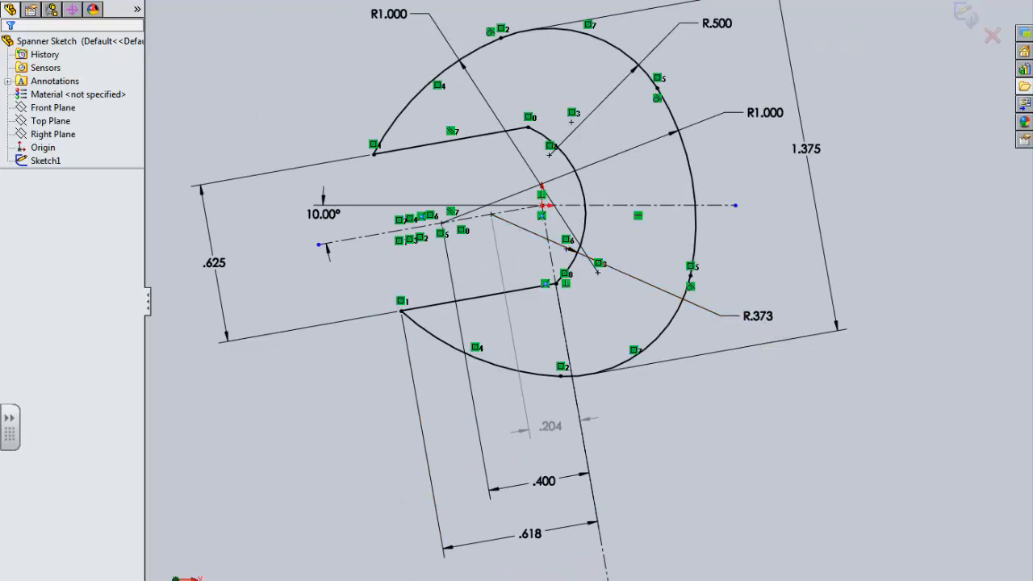
key("ctrl+Tab")
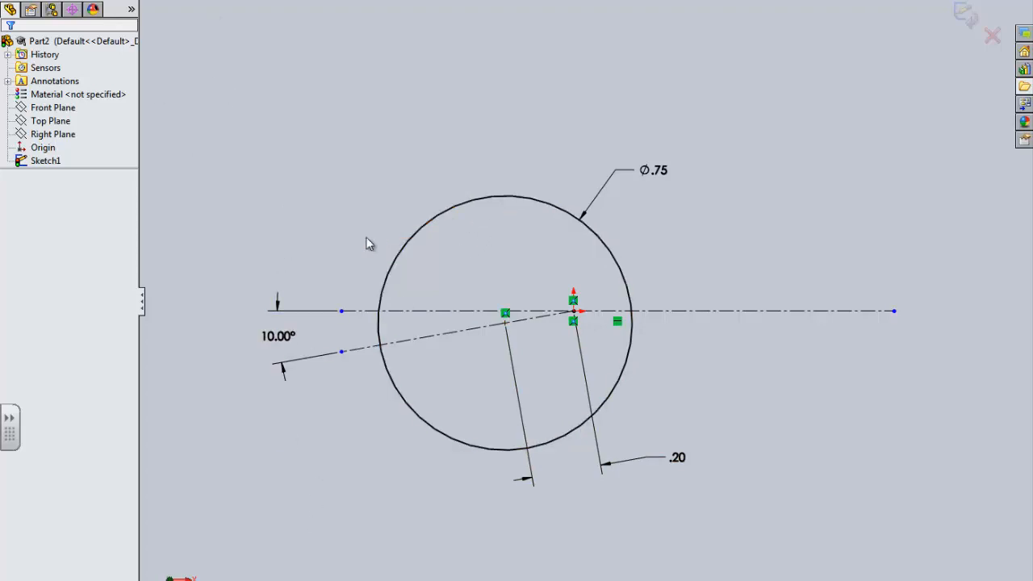
key("l")
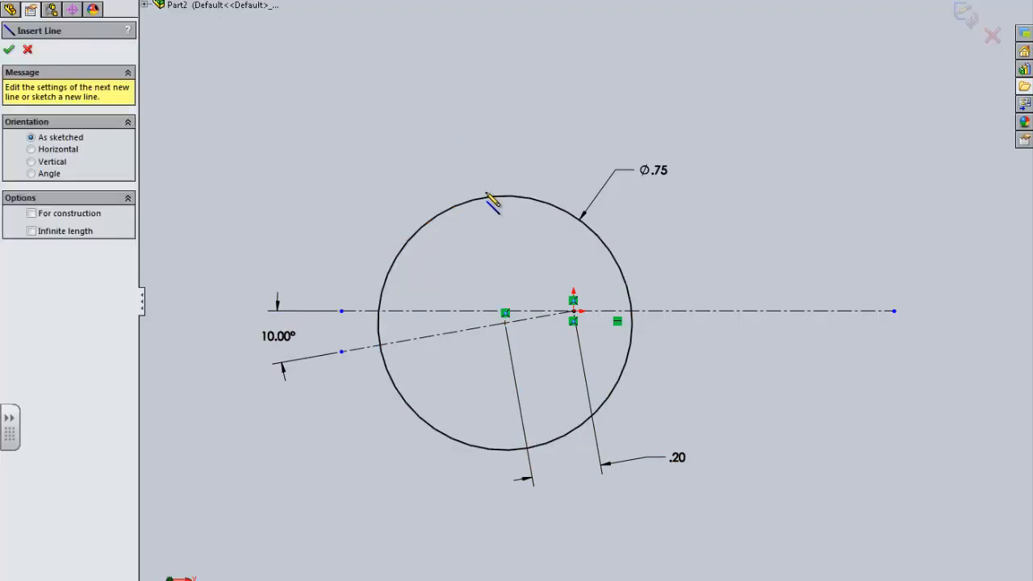
left_click(456, 206)
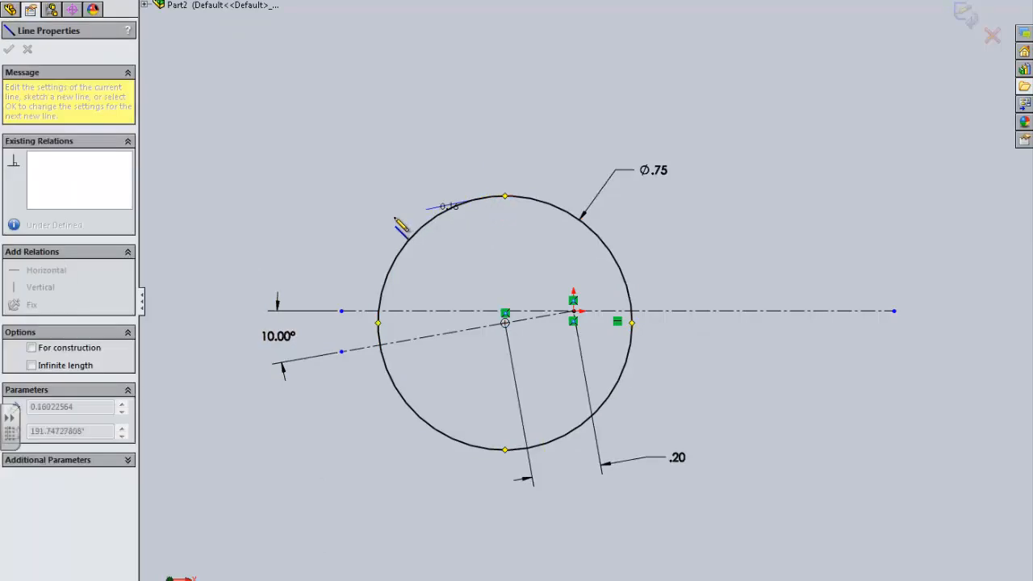
left_click(313, 233)
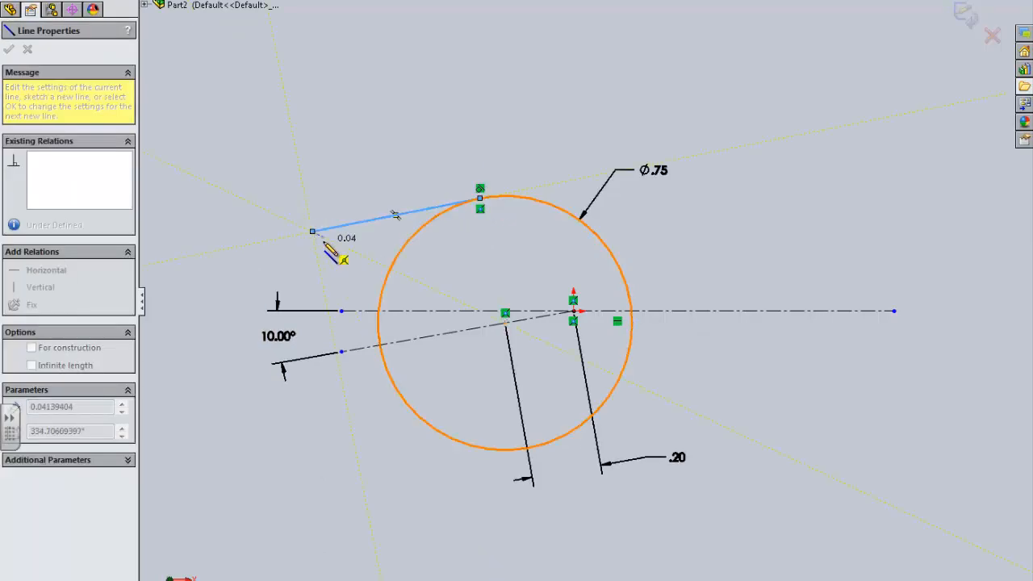
key("Escape")
key("Escape")
key("l")
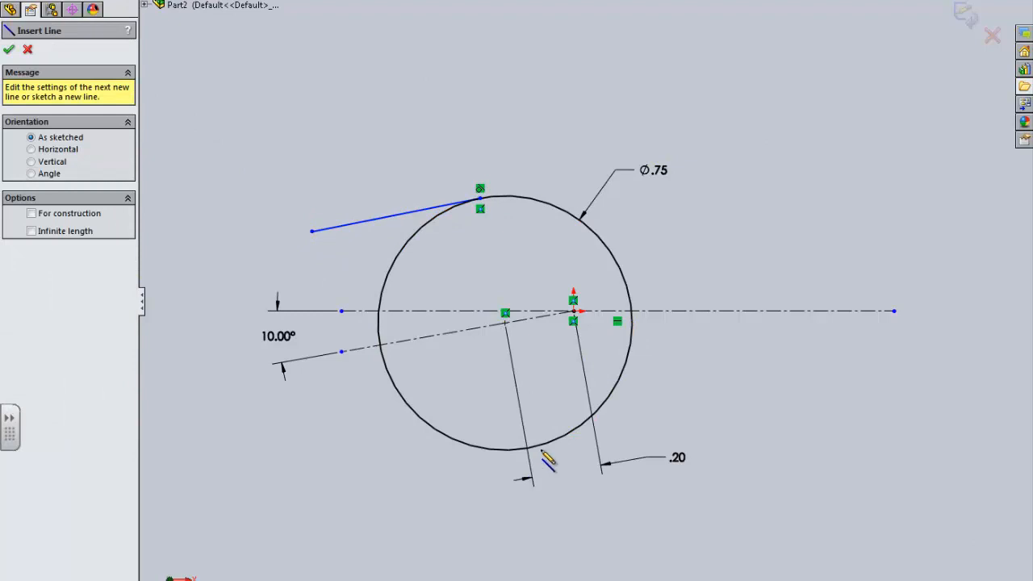
left_click(379, 342)
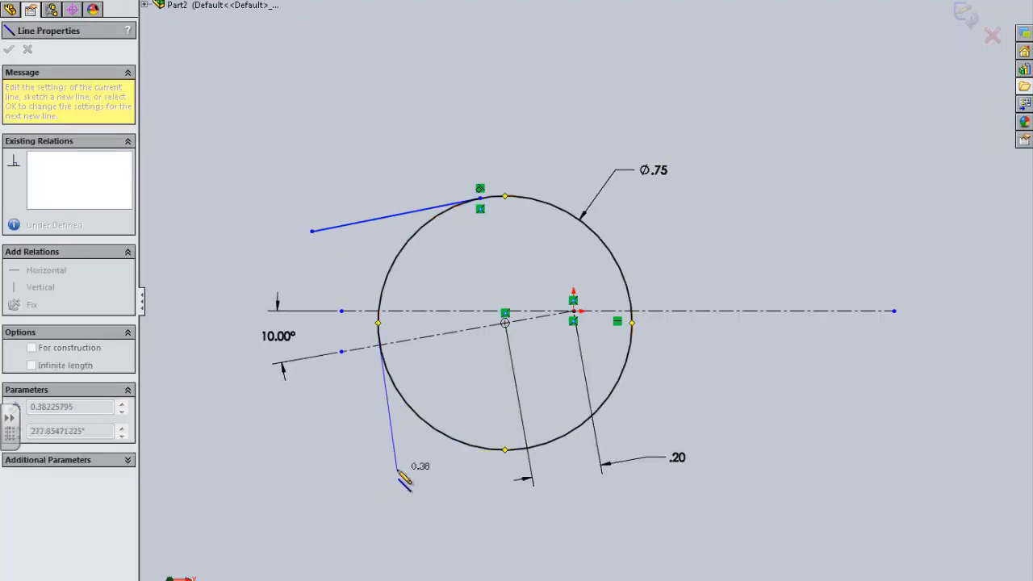
key("Escape")
key("Escape")
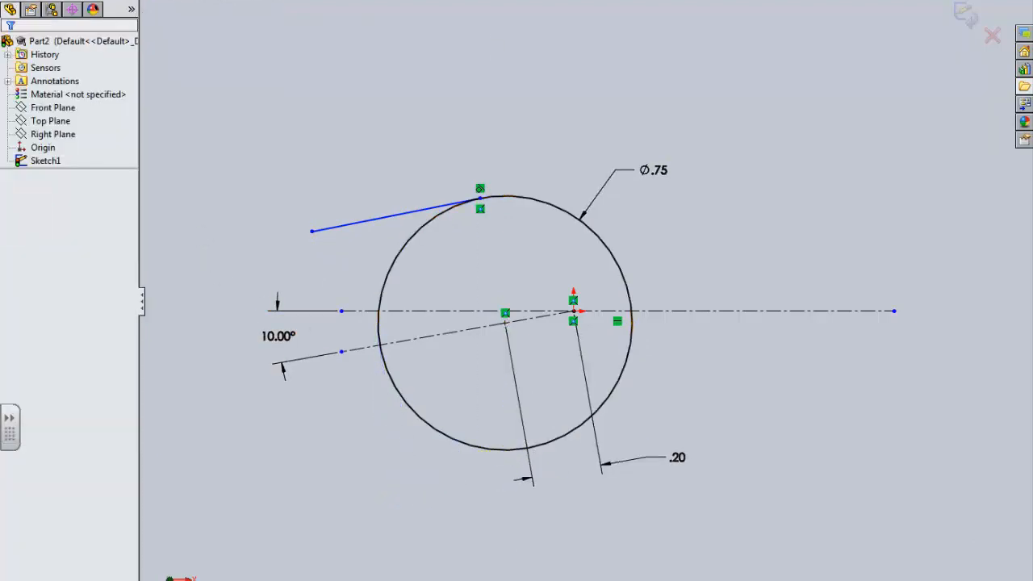
Sketch a second line about 0.66 in long from the circle's lower edge, sloping down to the left.
key("l")
left_click(526, 448)
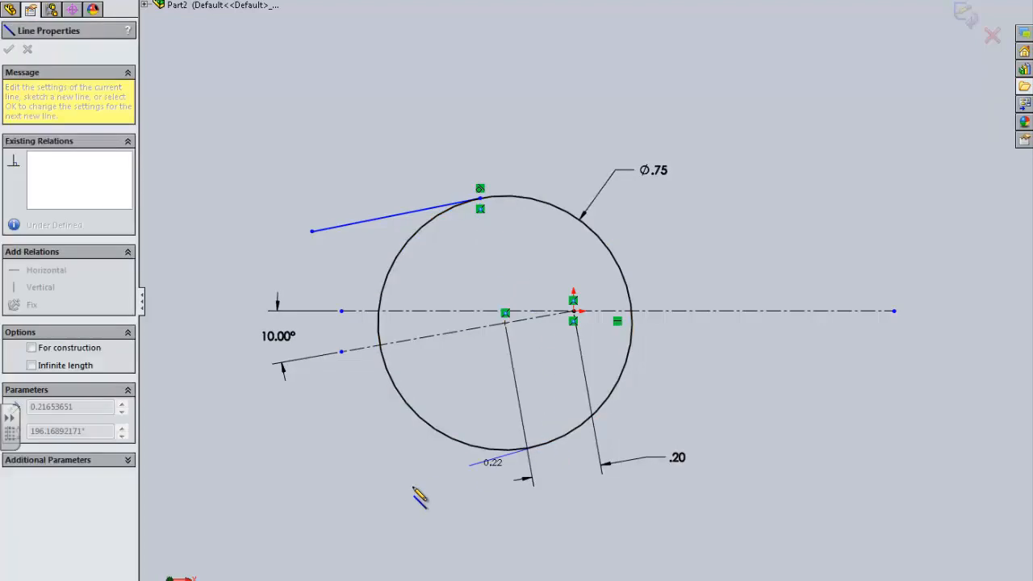
left_click(321, 495)
key("Escape")
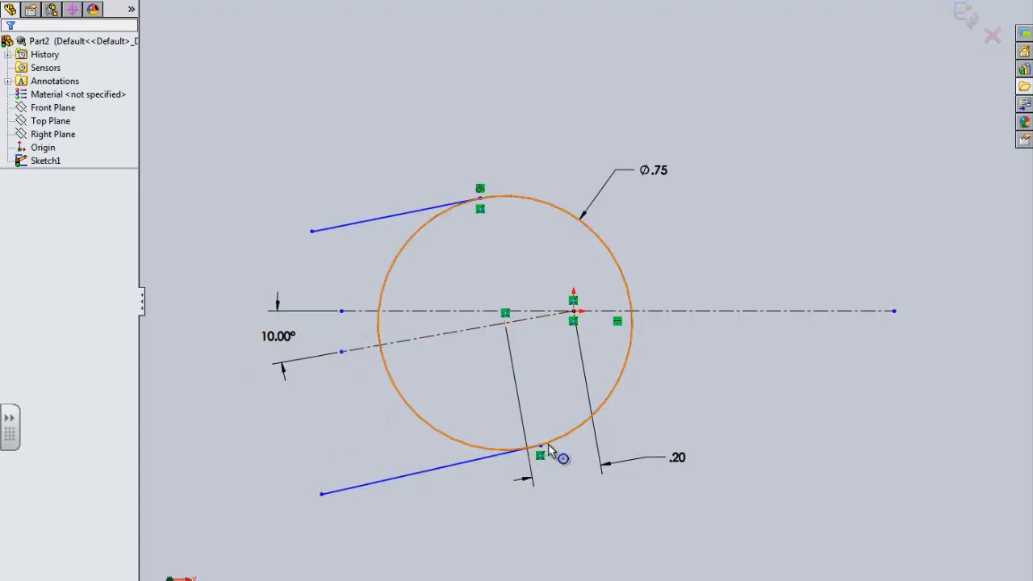
Make the upper and lower jaw lines parallel to the angled centerline.
left_click(351, 225)
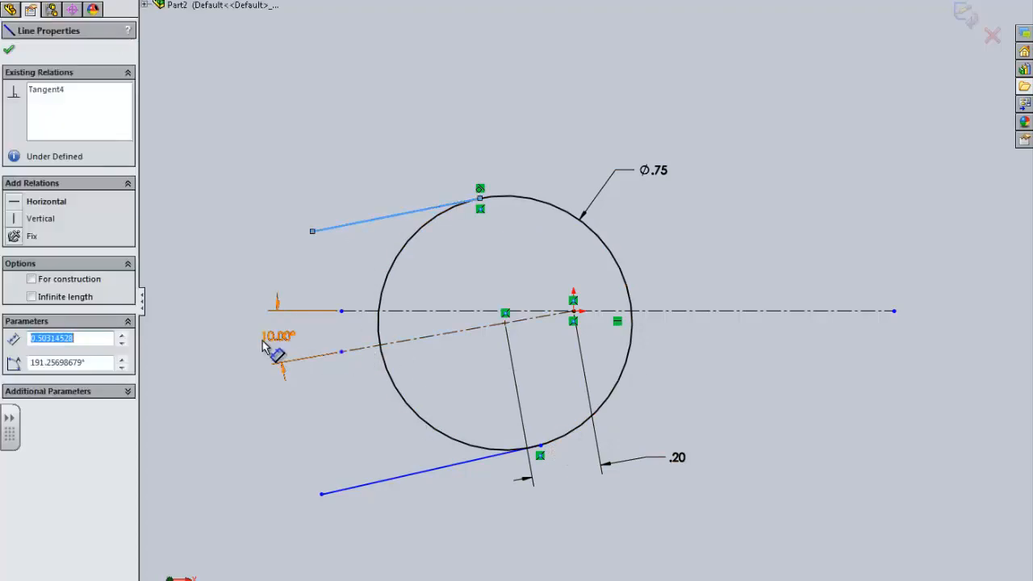
left_click(369, 348, "ctrl")
left_click(411, 482, "ctrl")
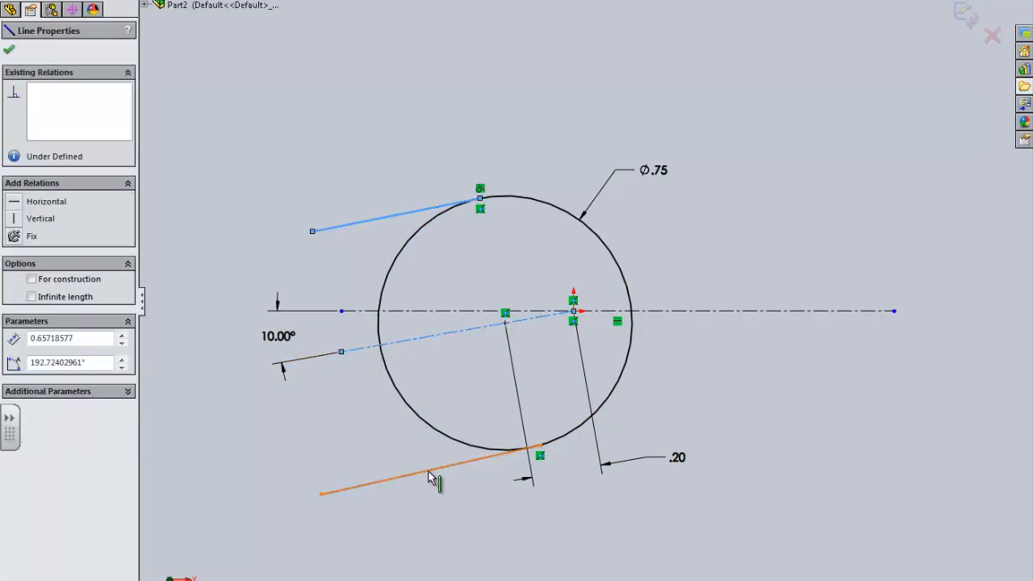
left_click(39, 339)
left_click(308, 547)
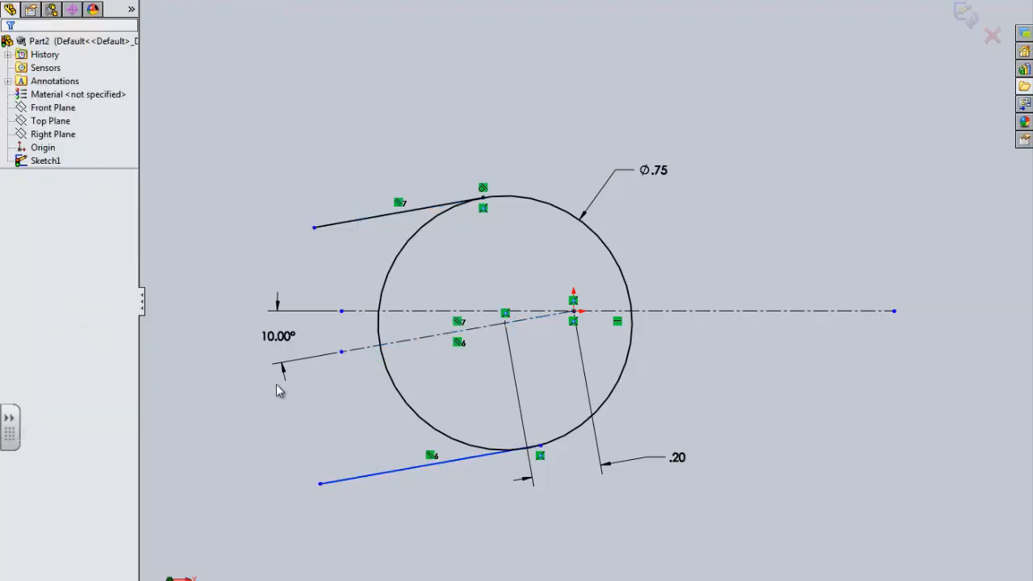
Lengthen the upper jaw line to about 0.57 in and shorten the lower jaw line by moving their left endpoints.
left_click(314, 227)
left_click_drag(313, 226, 292, 230)
left_click(307, 242)
left_click(369, 484)
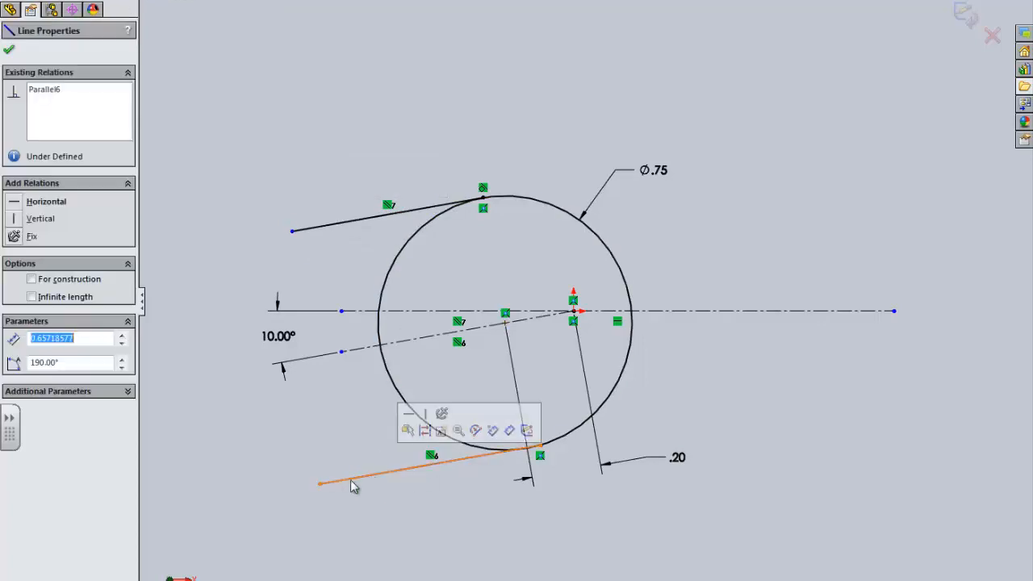
left_click_drag(320, 485, 341, 483)
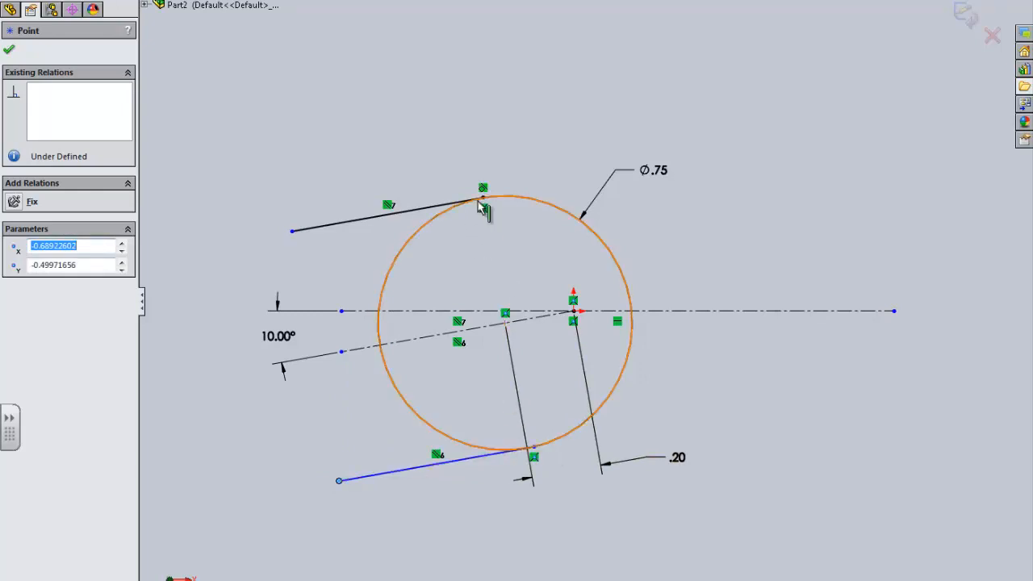
left_click(444, 288)
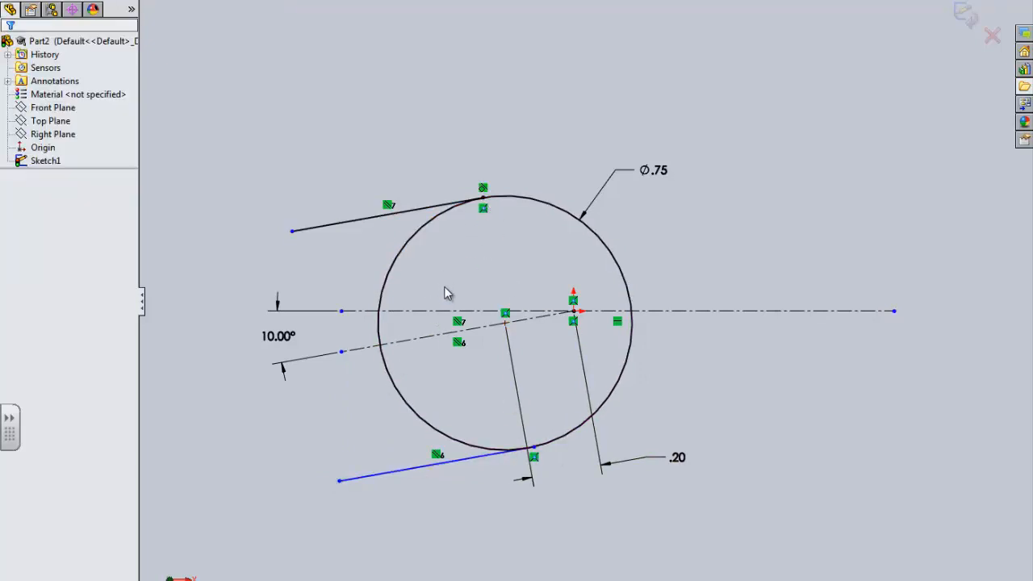
Dimension the upper jaw line's length as .618 in, with the dimension aligned above the line.
left_click(414, 214)
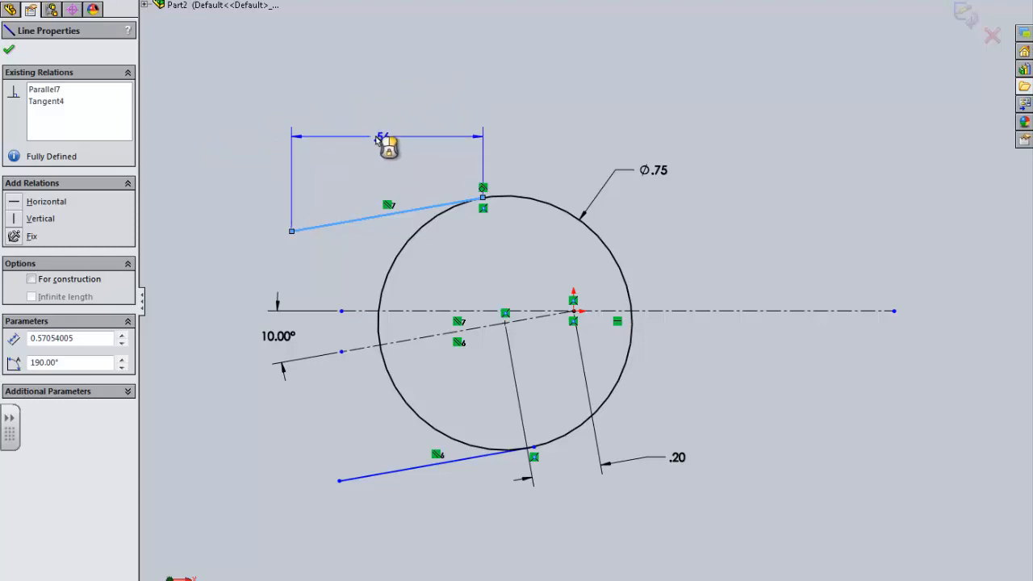
left_click(242, 179)
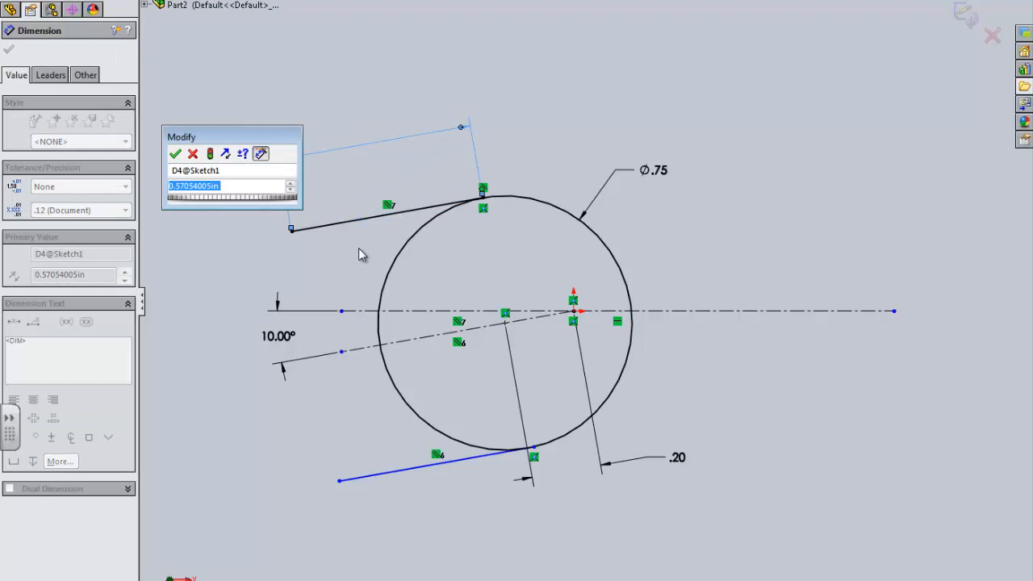
type(".618")
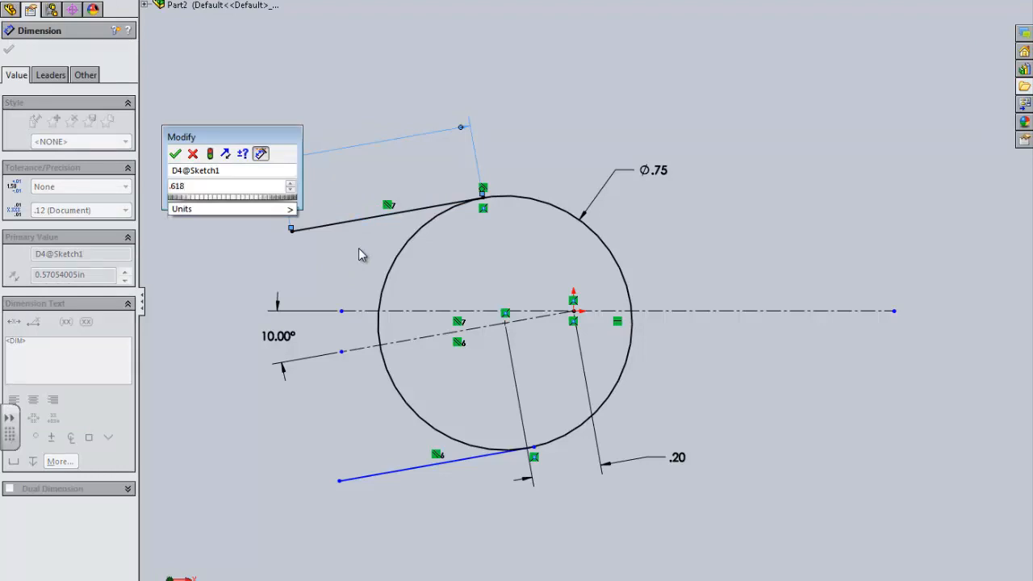
key("Return")
key("Escape")
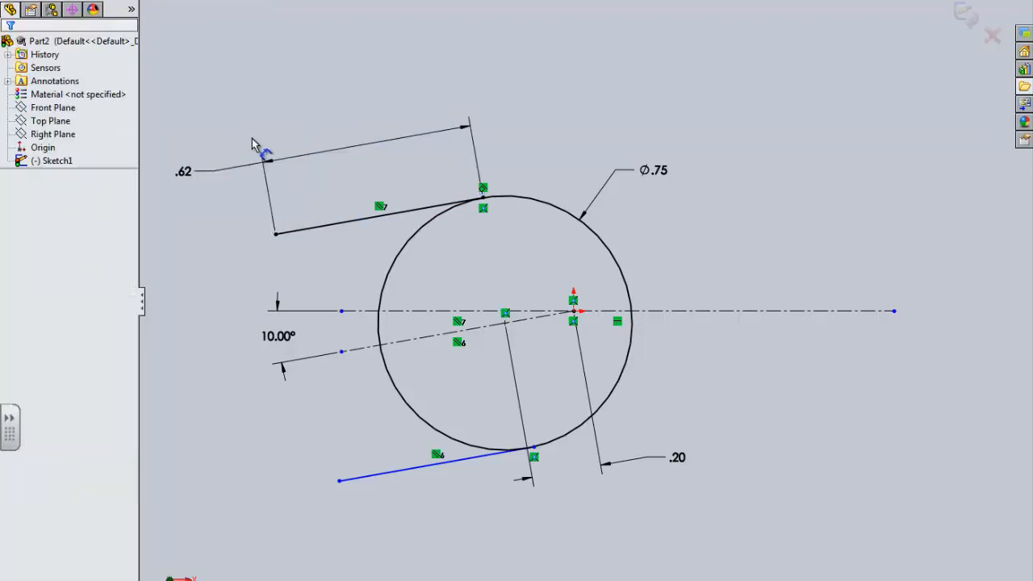
Make the upper and lower jaw lines equal in length.
left_click(340, 233)
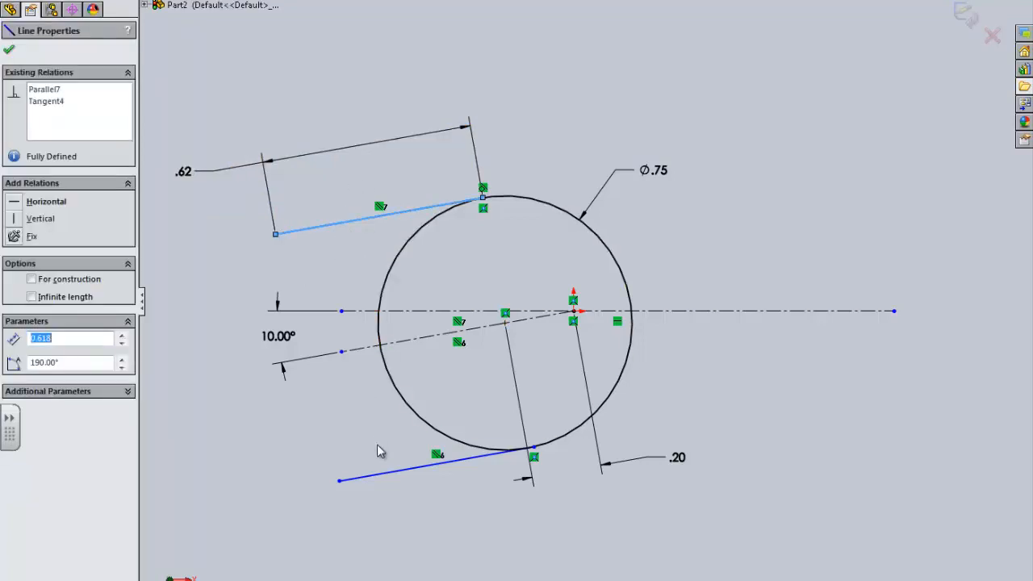
left_click(388, 474, "ctrl")
left_click(13, 375)
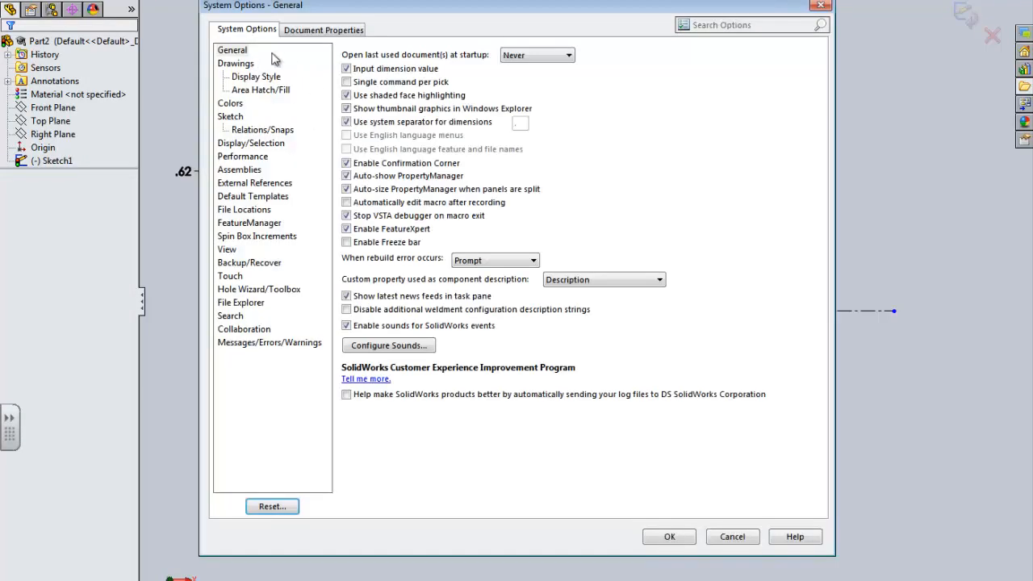
Set the document's length and dual dimension length units to three decimal places (.123).
left_click(324, 30)
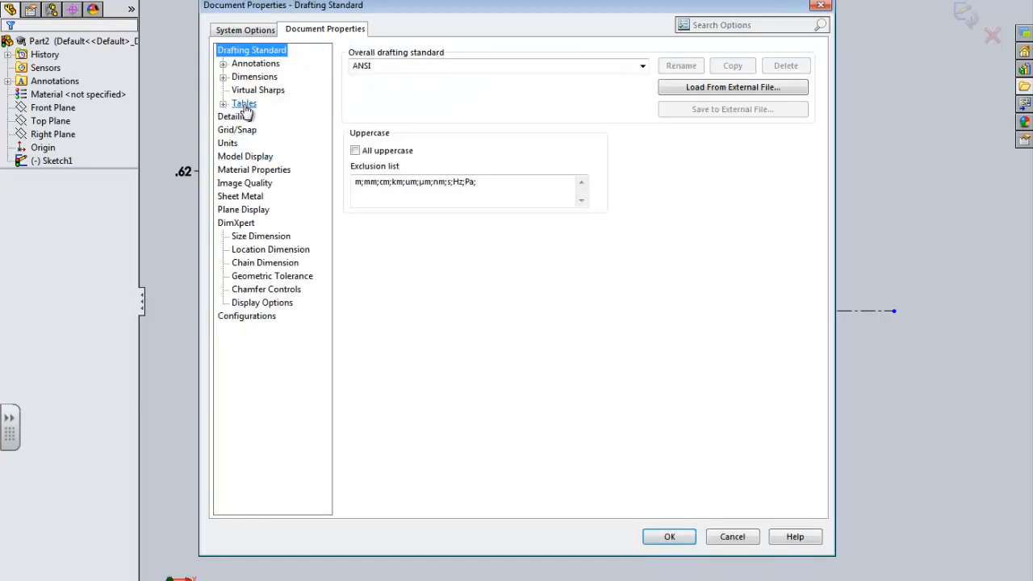
left_click(228, 143)
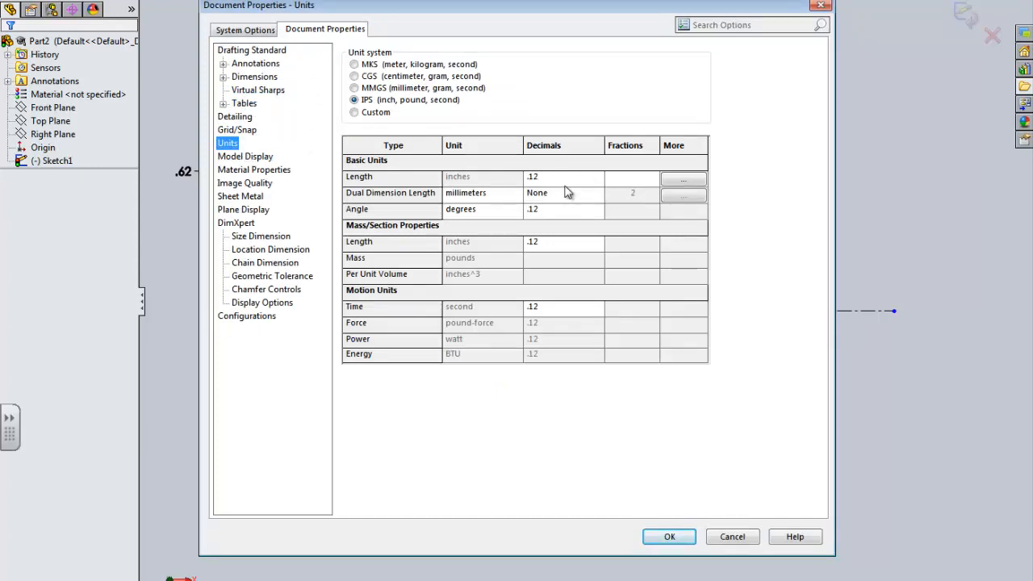
left_click(577, 176)
left_click(587, 179)
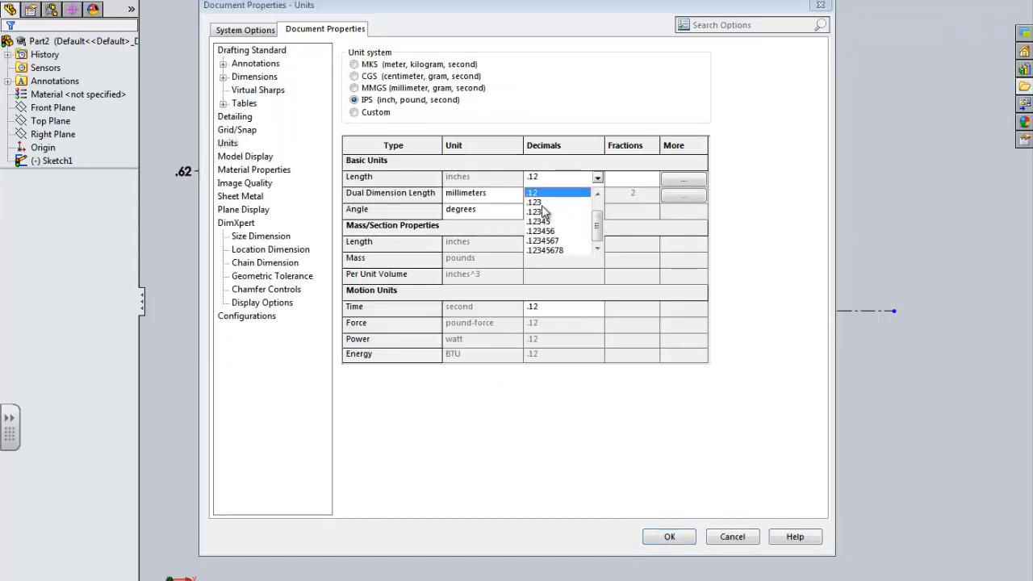
left_click(538, 203)
left_click(554, 195)
left_click(562, 218)
Set the angle, mass property length and motion time units to three decimal places (.123) and apply the document properties.
left_click(547, 210)
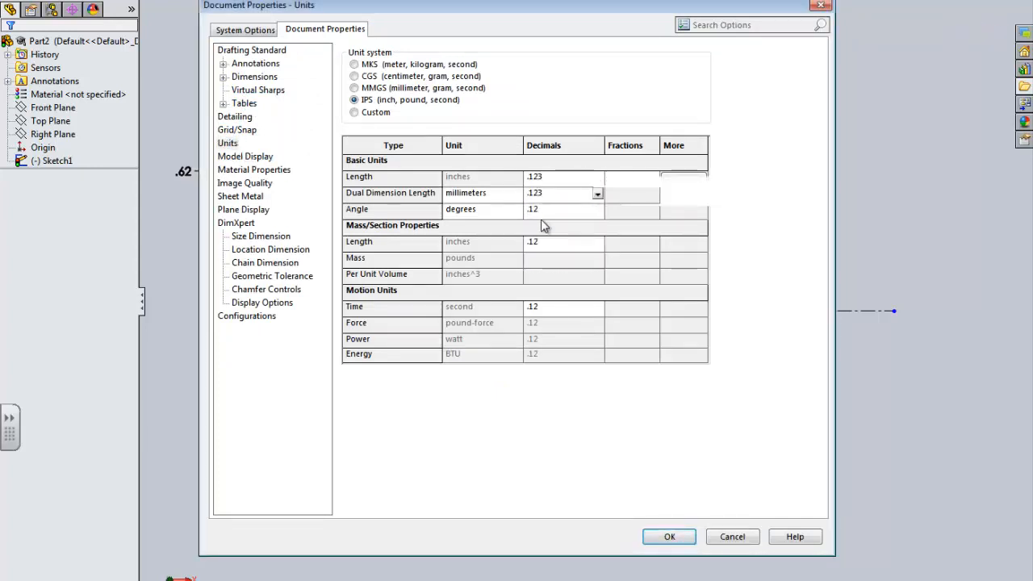
left_click(548, 210)
left_click(549, 235)
left_click(557, 242)
left_click(558, 242)
left_click(545, 270)
left_click(557, 308)
left_click(559, 308)
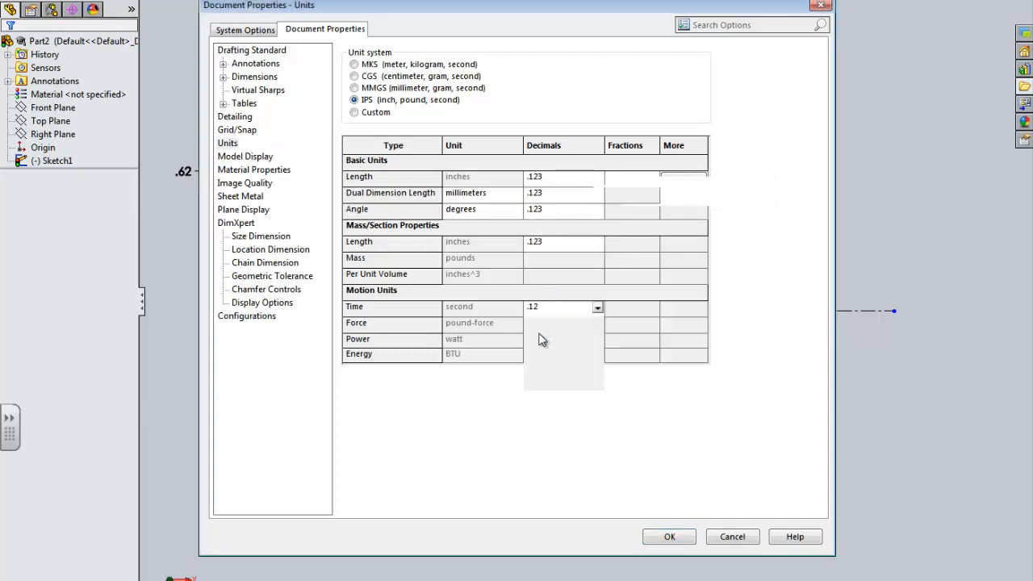
left_click(540, 339)
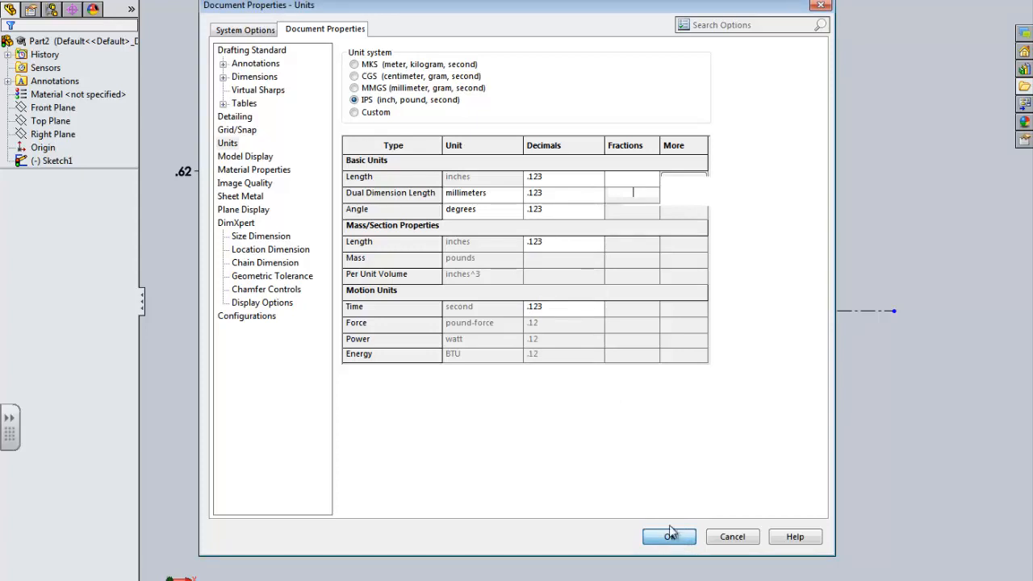
left_click(669, 536)
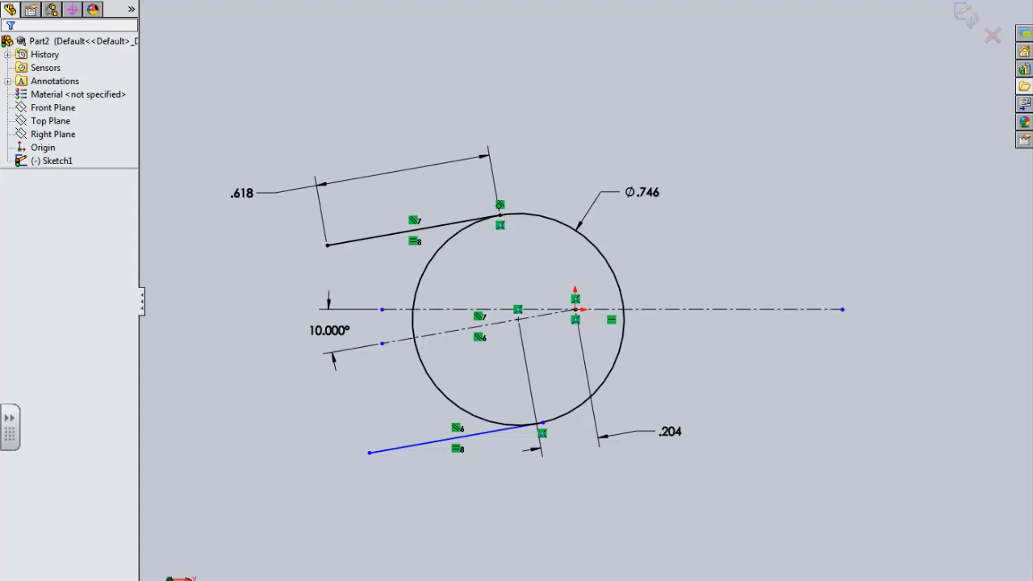
Power-trim the circle's left portion between the upper and lower jaw lines, leaving the right-hand arc.
left_click(197, 1)
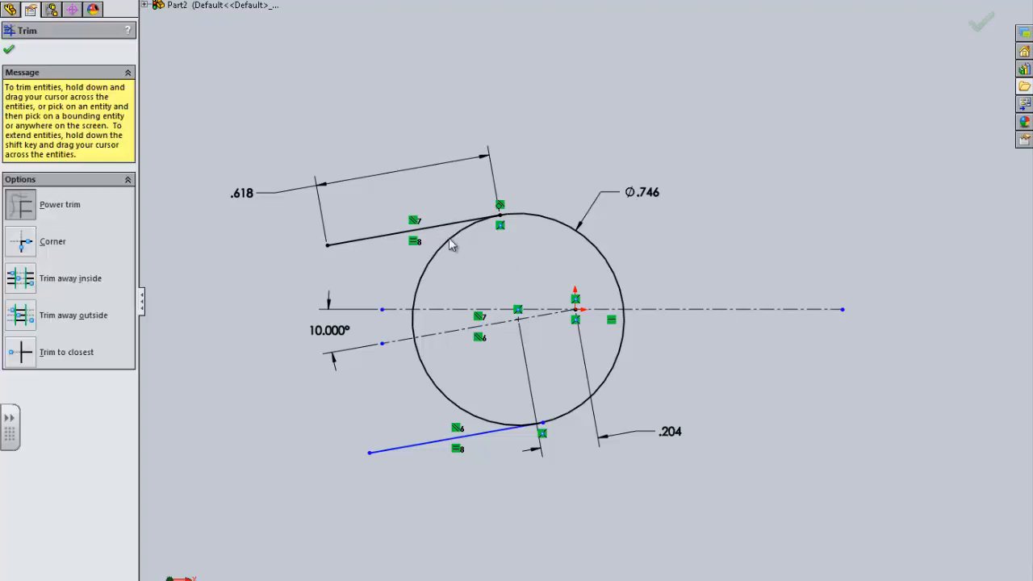
left_click_drag(449, 242, 409, 275)
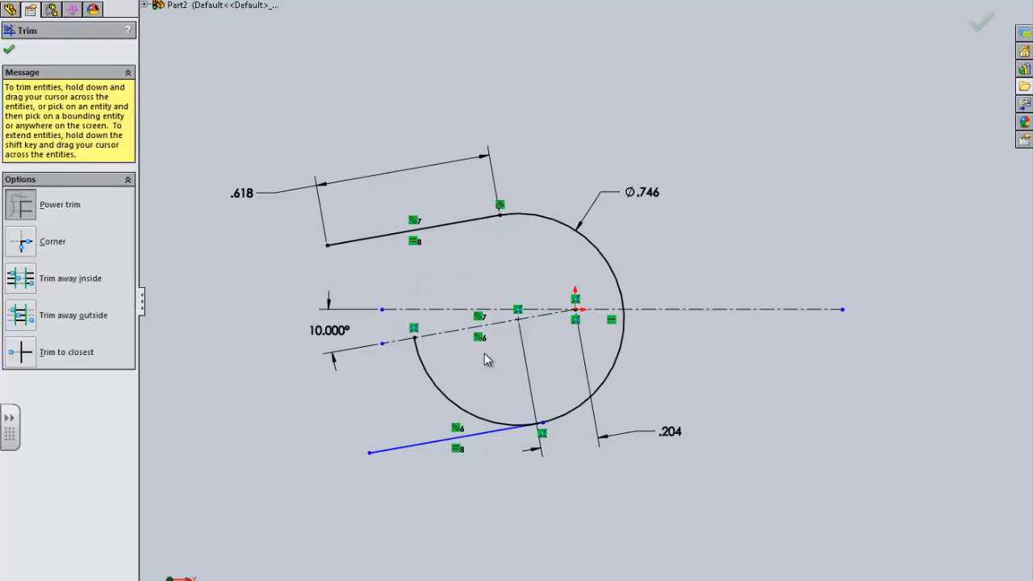
left_click_drag(487, 357, 382, 401)
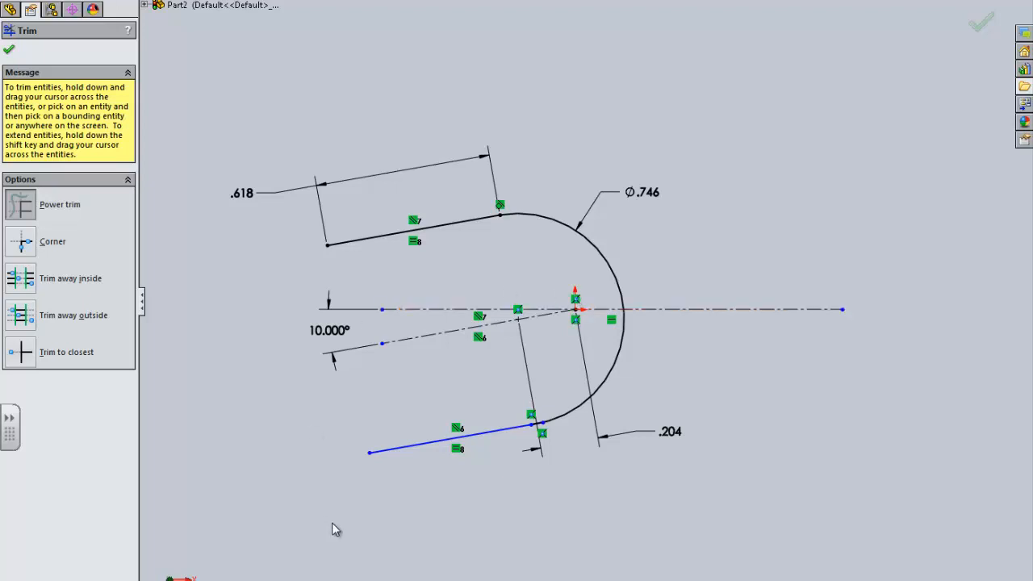
key("Escape")
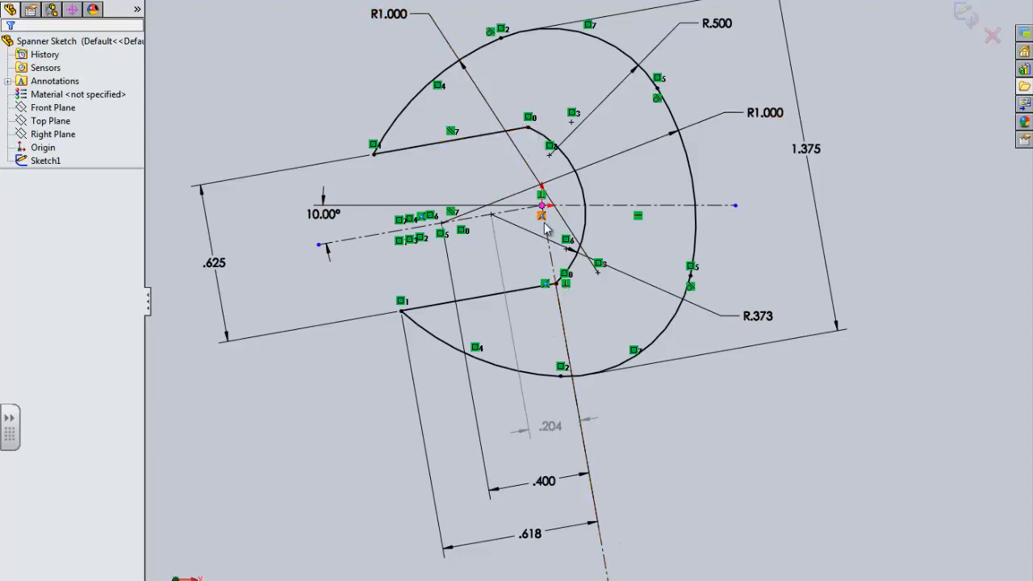
Back in Part2, try a vertical relation between the origin and the upper jaw line's right endpoint, and delete that relation.
key("ctrl+Tab")
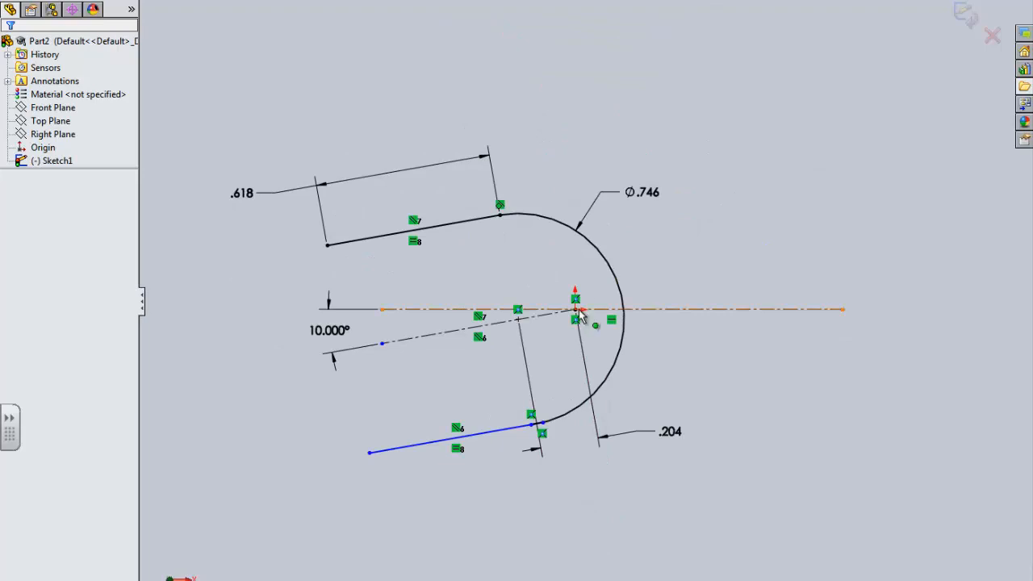
left_click(574, 309)
left_click(501, 215, "ctrl")
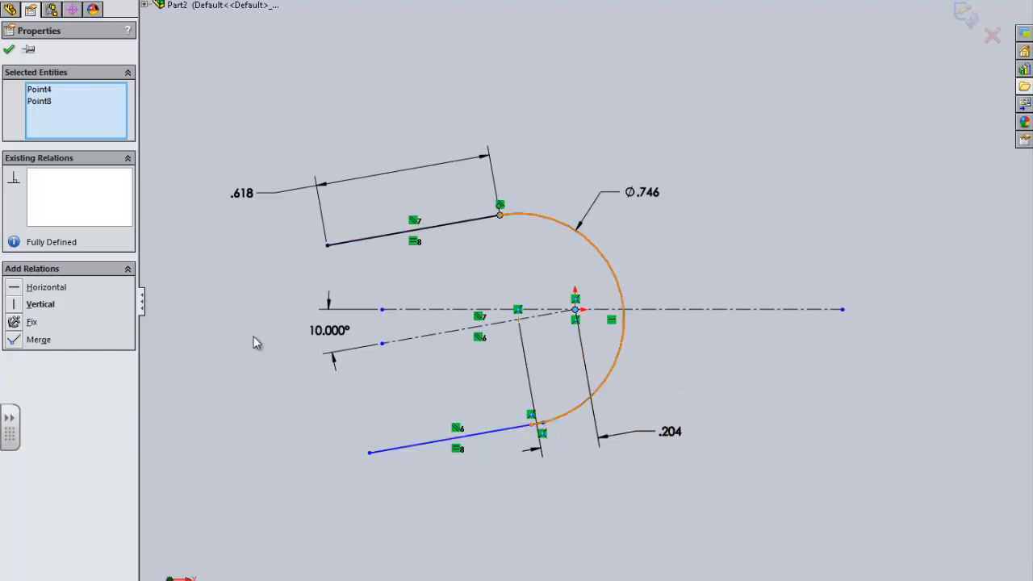
left_click(16, 304)
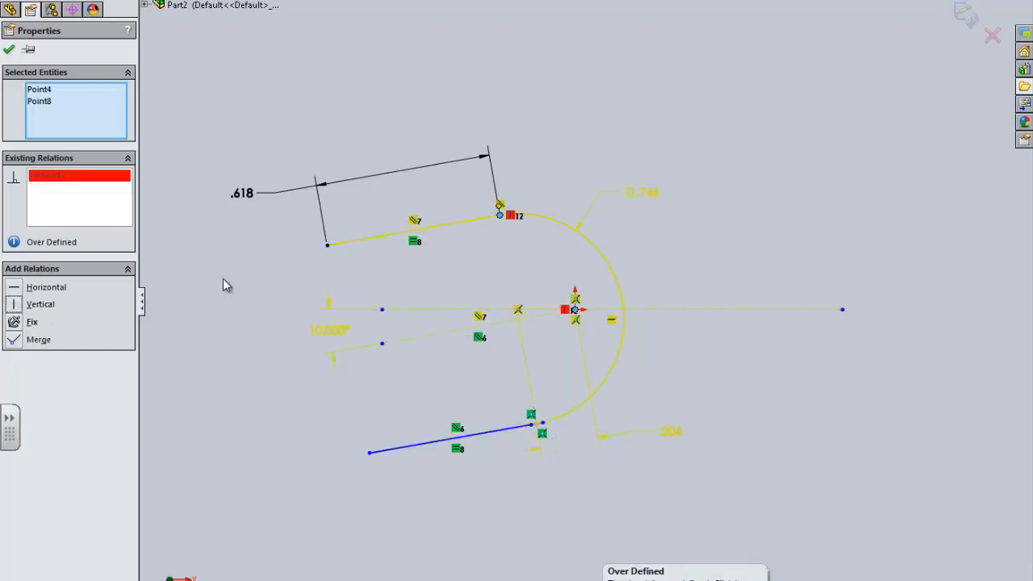
left_click(56, 176)
key("Delete")
Merge the lower jaw line's right endpoint with the arc's end and move it along the arc to about X -0.050, Y -0.376.
scroll(552, 439, "down", 3)
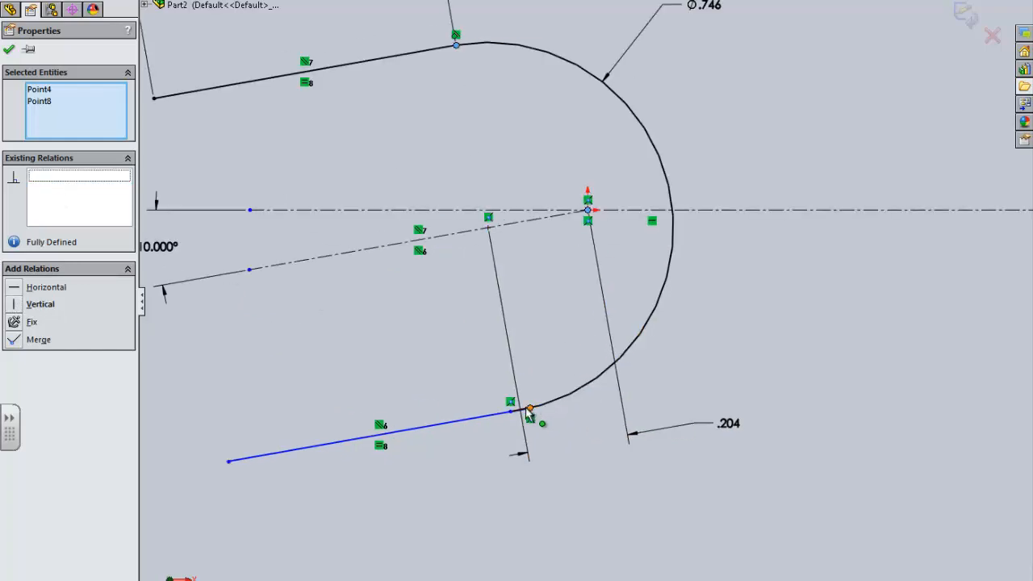
left_click(530, 409)
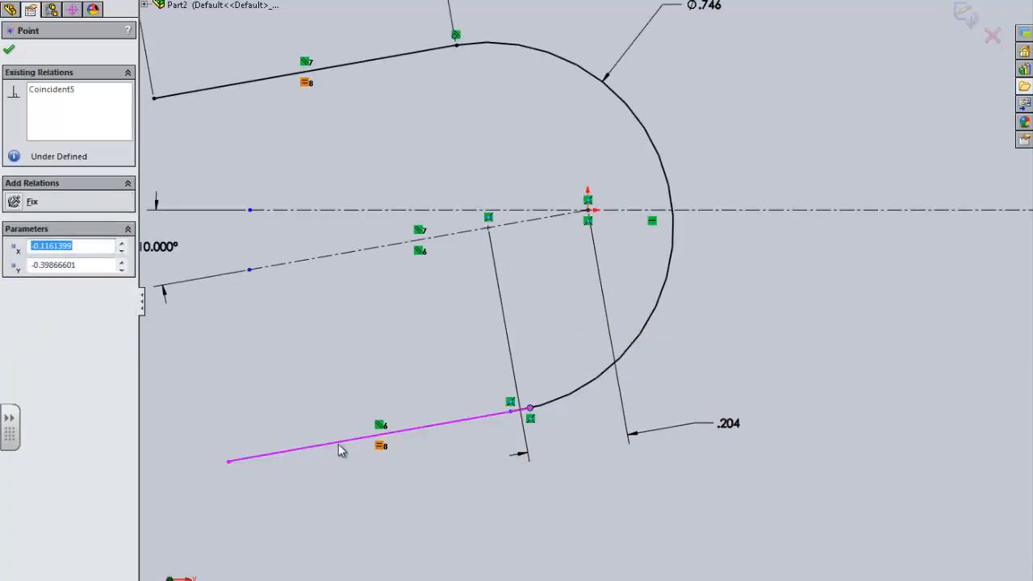
left_click(509, 413, "ctrl")
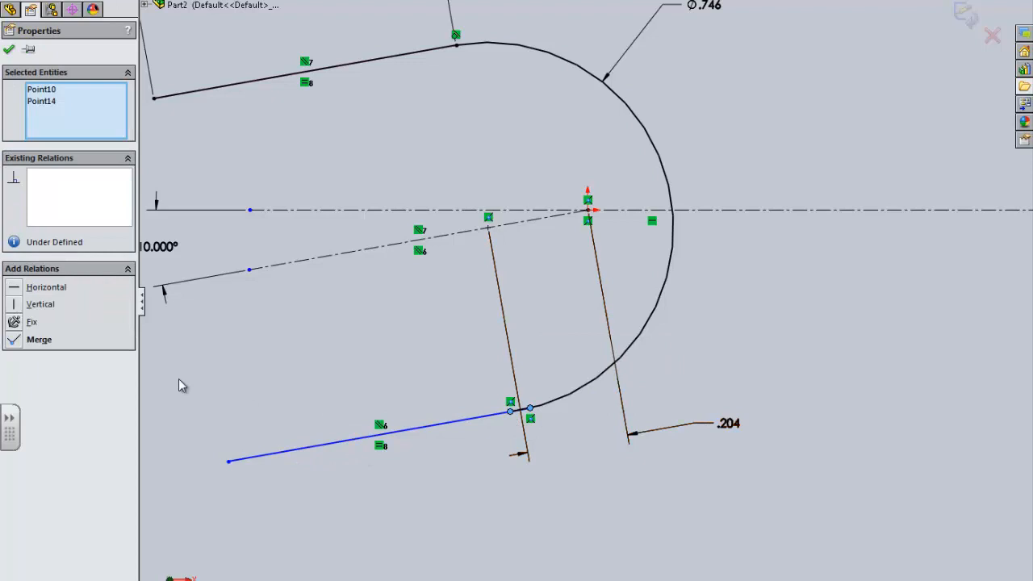
left_click(20, 339)
key("Escape")
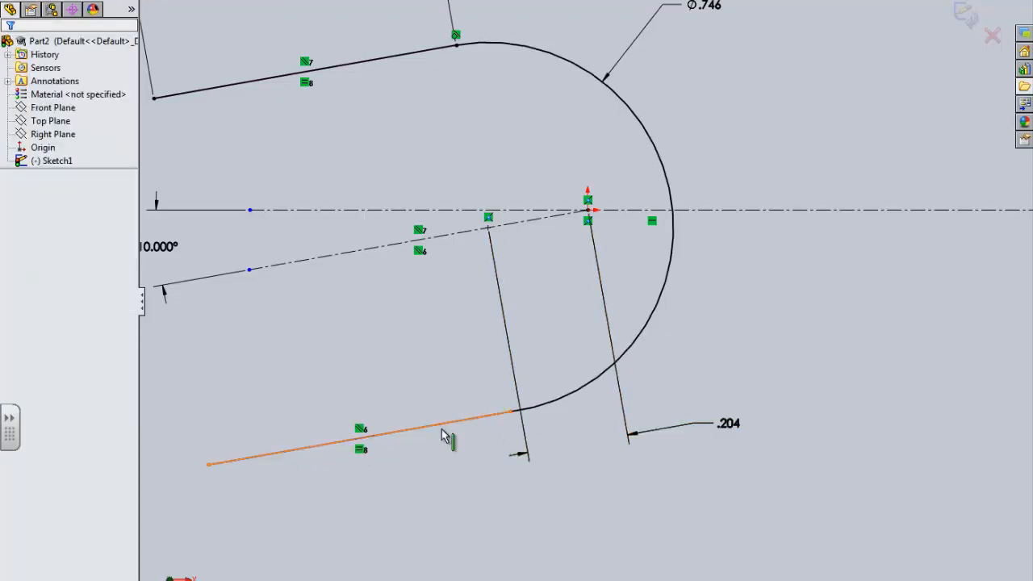
key("f")
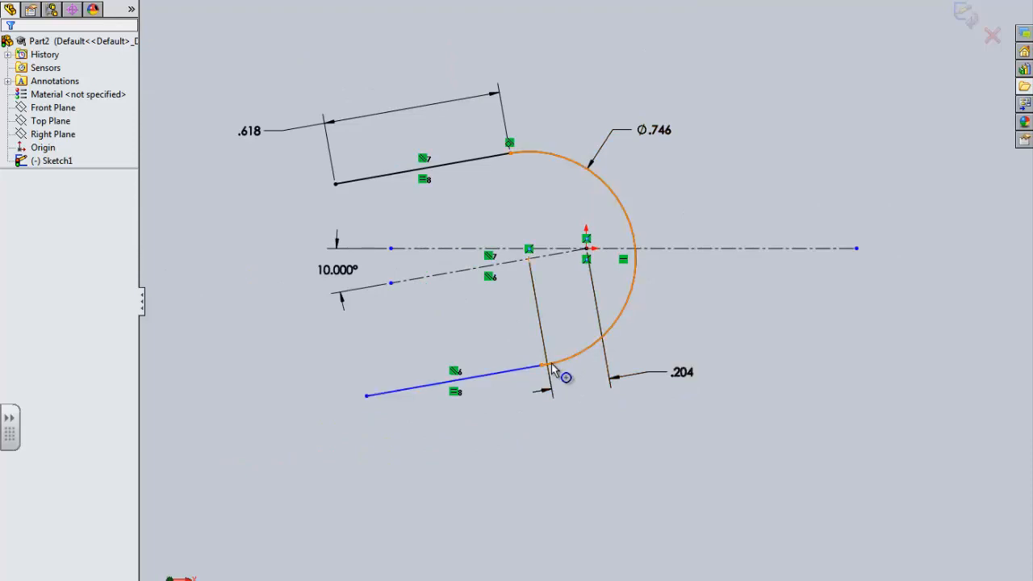
left_click_drag(545, 367, 572, 355)
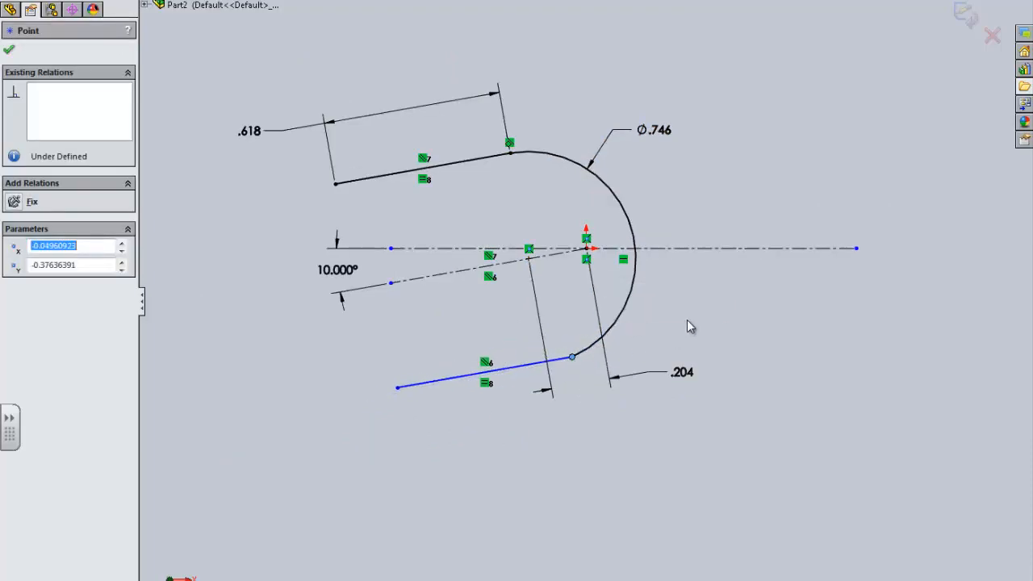
left_click(679, 320)
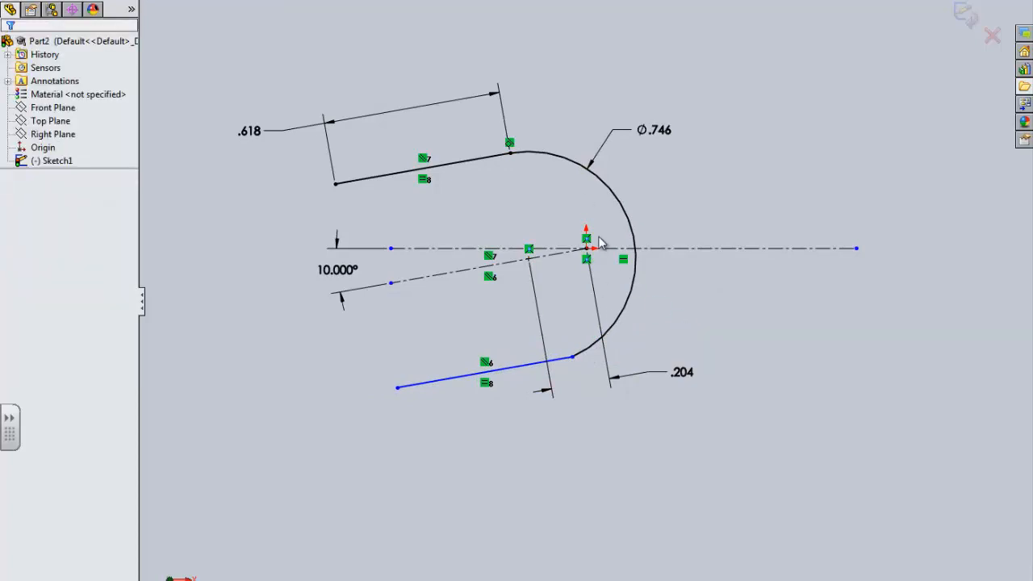
Sketch a construction line about 0.72 in long from the origin, running steeply down to the right past the arc.
scroll(599, 242, "down", 4)
key("l")
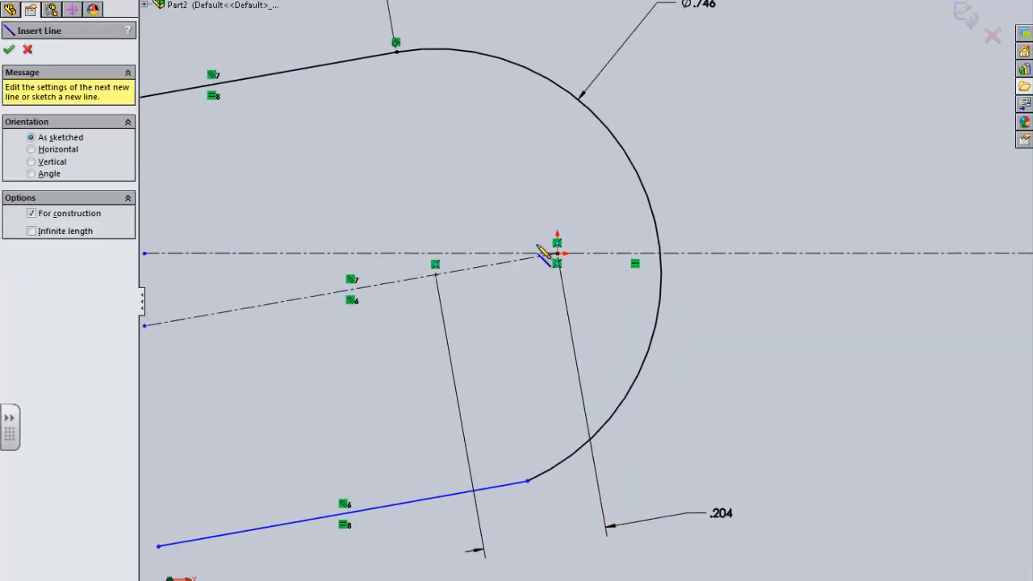
left_click(558, 256)
scroll(583, 323, "up", 3)
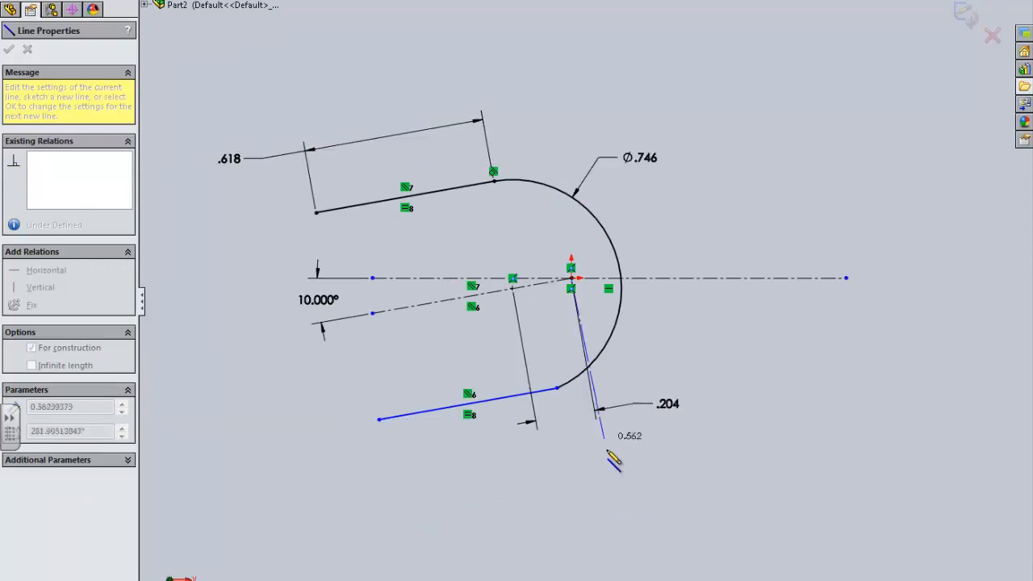
left_click(608, 483)
key("Escape")
Make the new construction line perpendicular to the angled centerline.
left_click(604, 464)
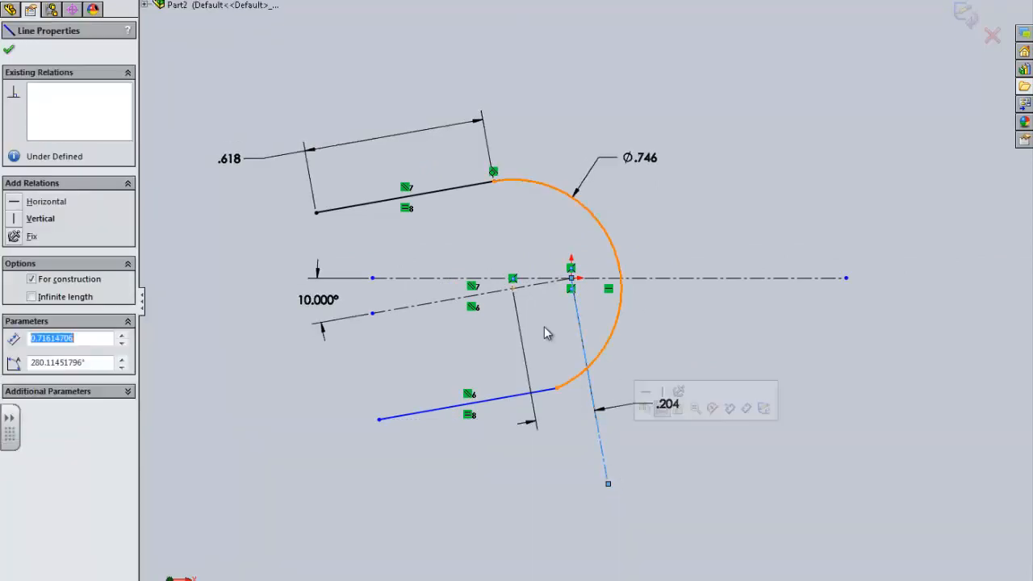
left_click(544, 282, "ctrl")
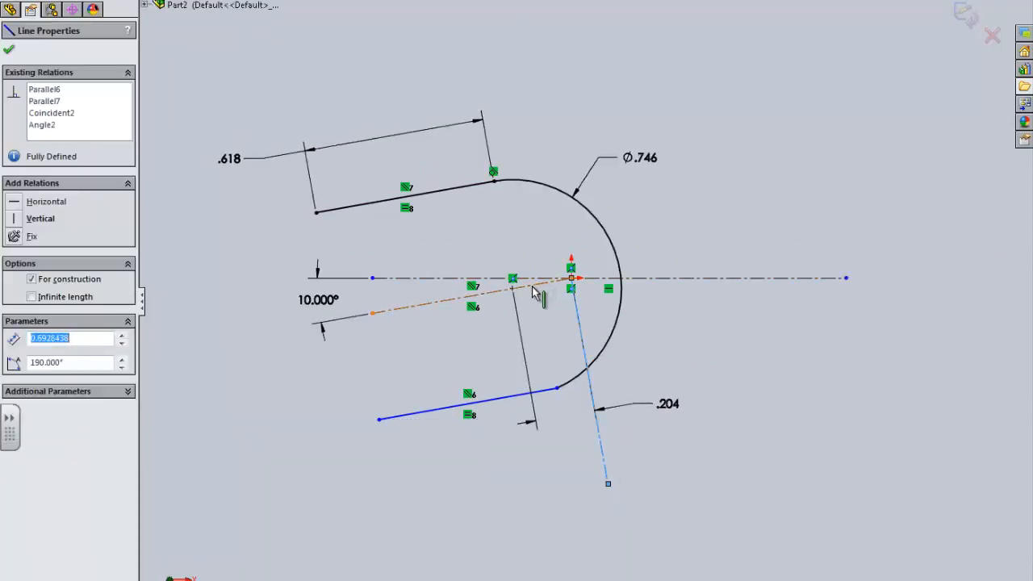
left_click(17, 339)
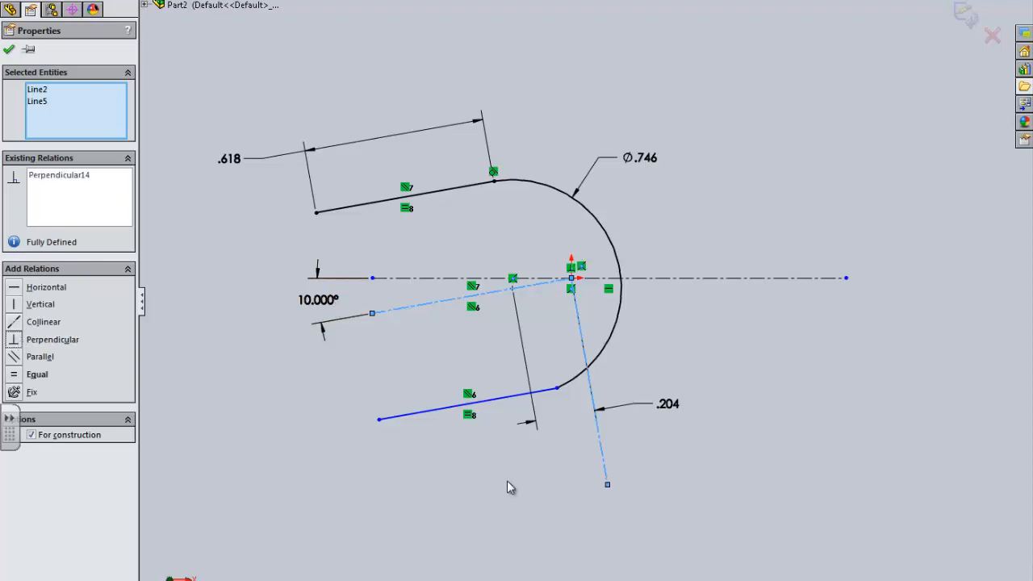
left_click(536, 477)
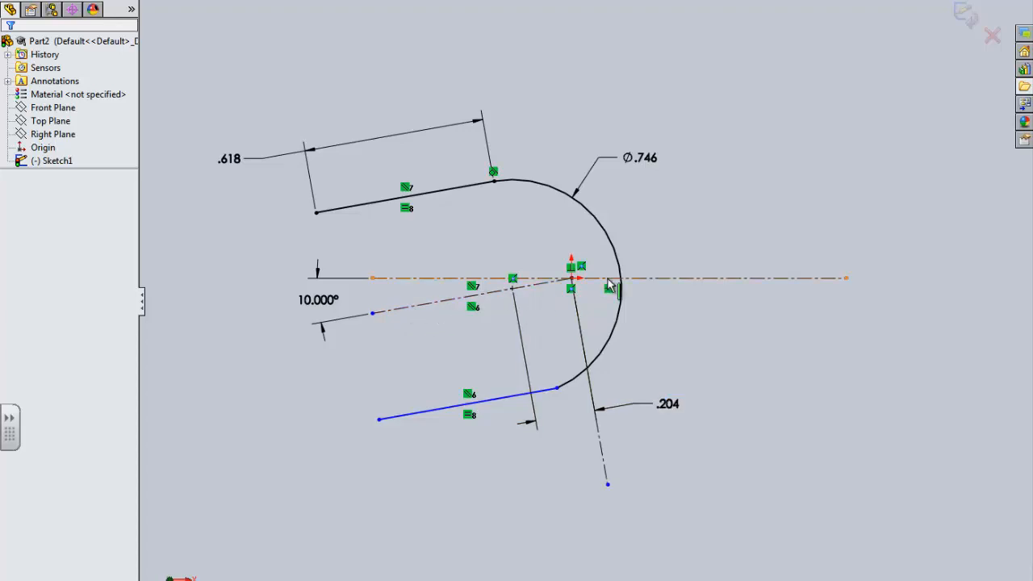
Make the lower jaw line's right endpoint coincident with the perpendicular construction line.
scroll(558, 388, "down", 2)
left_click(559, 385)
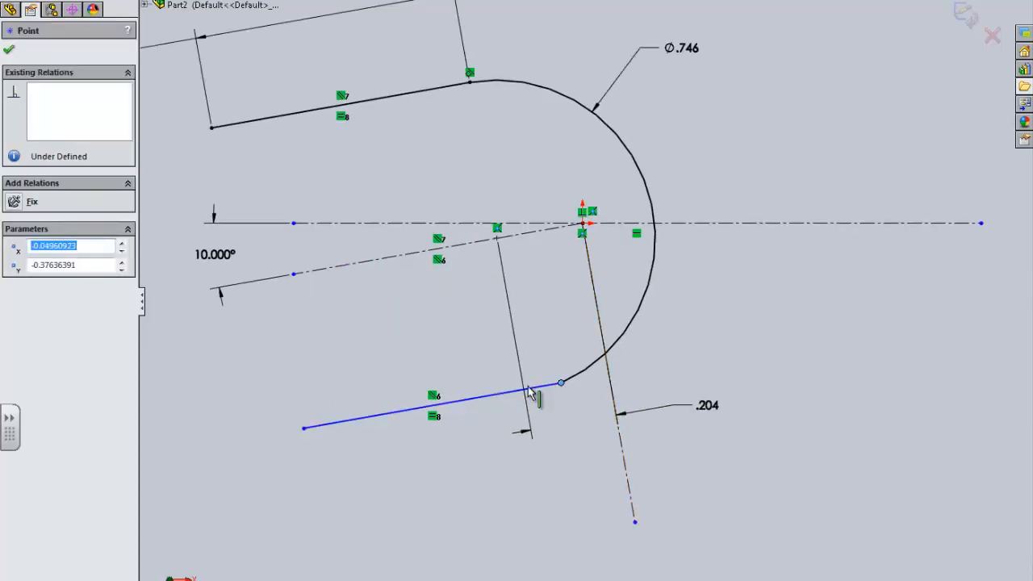
left_click(623, 450, "ctrl")
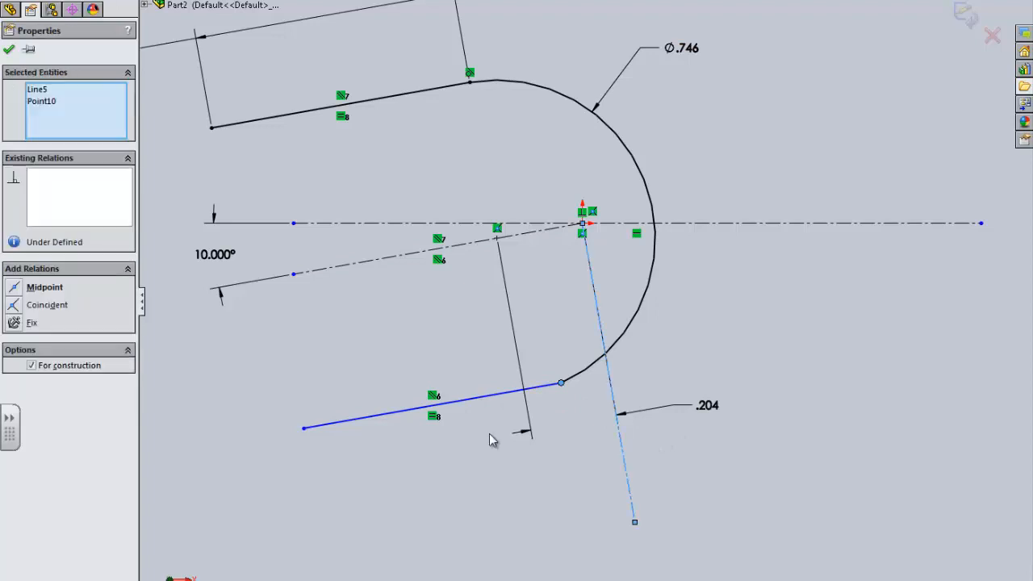
left_click(14, 306)
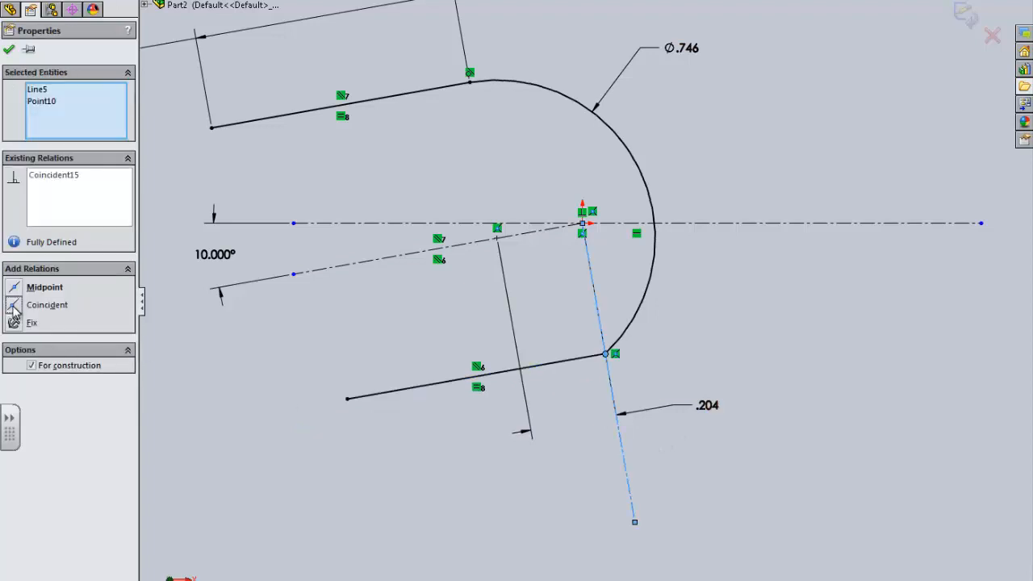
left_click(292, 337)
Delete the tangent relation between the upper jaw line and the arc.
scroll(551, 228, "up", 4)
scroll(539, 159, "down", 4)
scroll(546, 164, "down", 2)
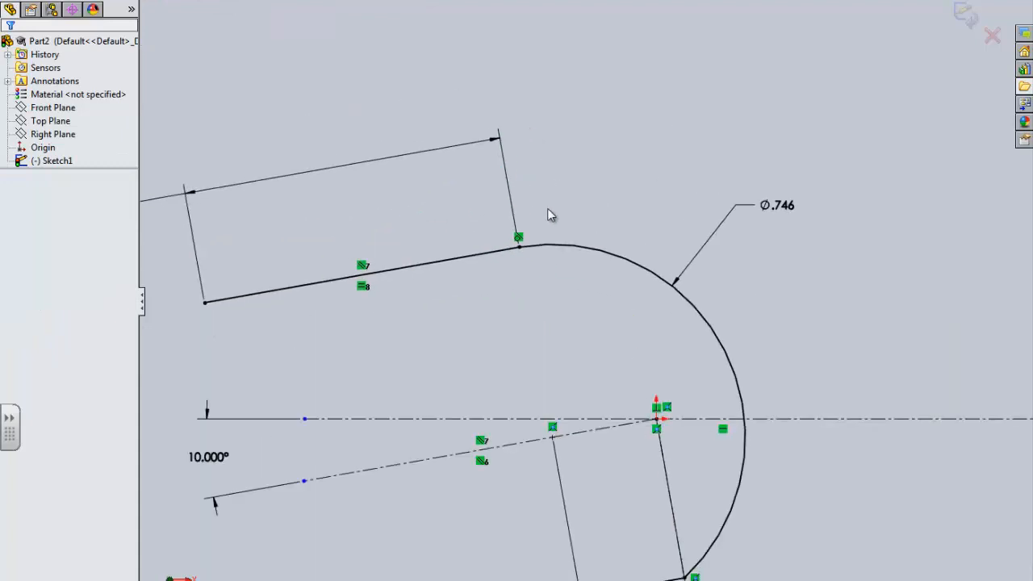
left_click(518, 247)
key("Escape")
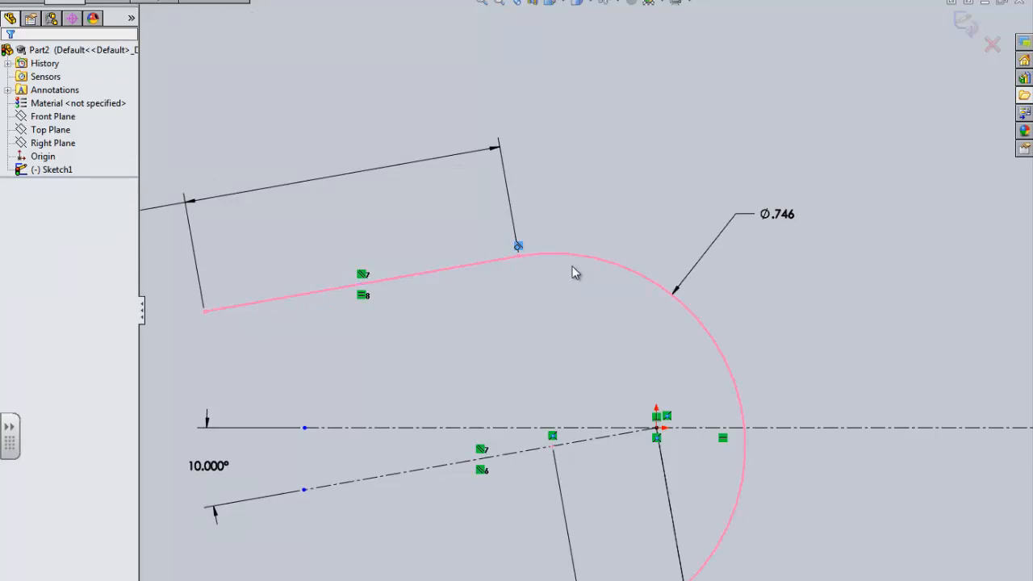
key("Delete")
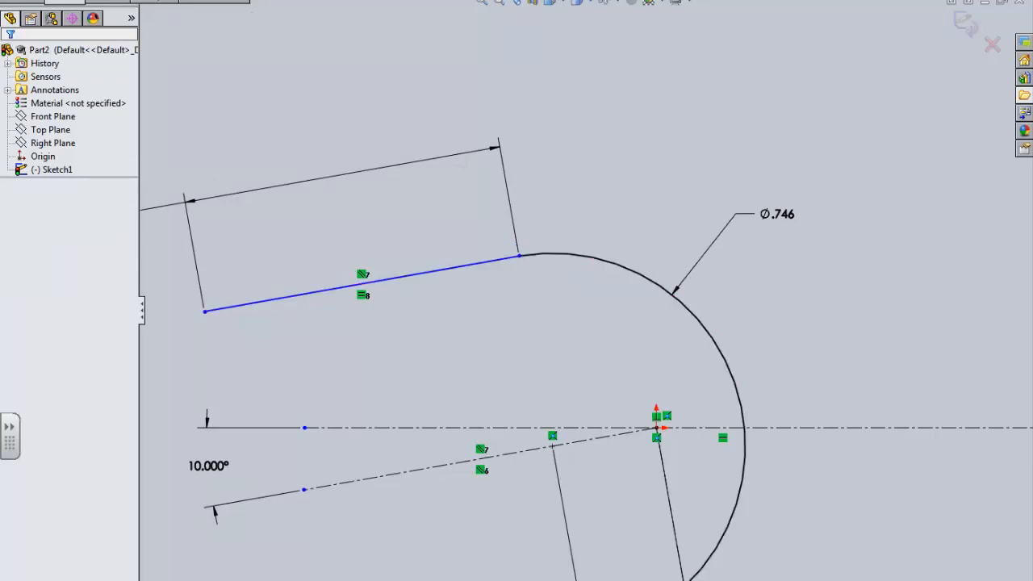
Make the upper jaw line's right endpoint coincident with the perpendicular construction line.
right_click(520, 241)
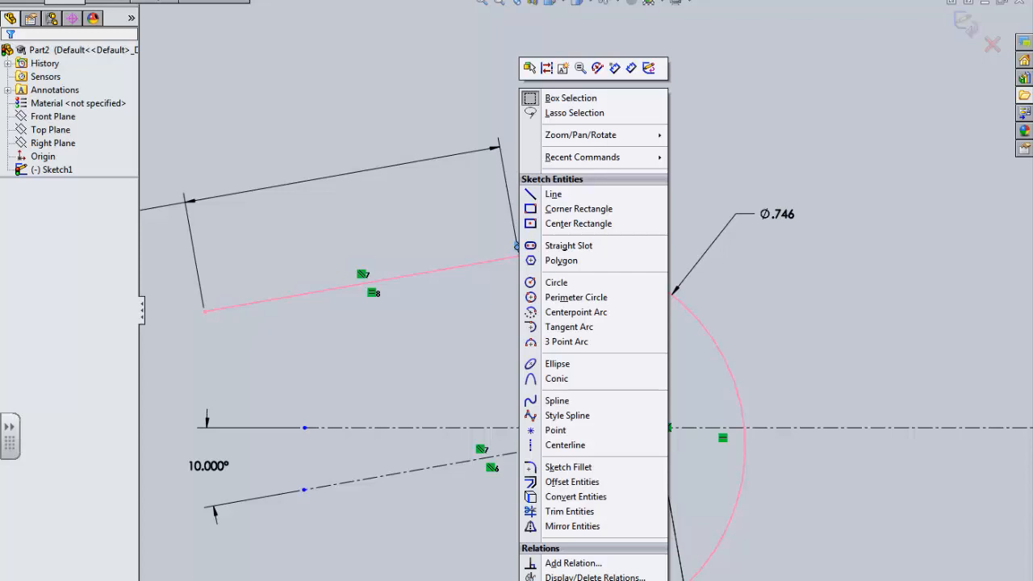
key("Escape")
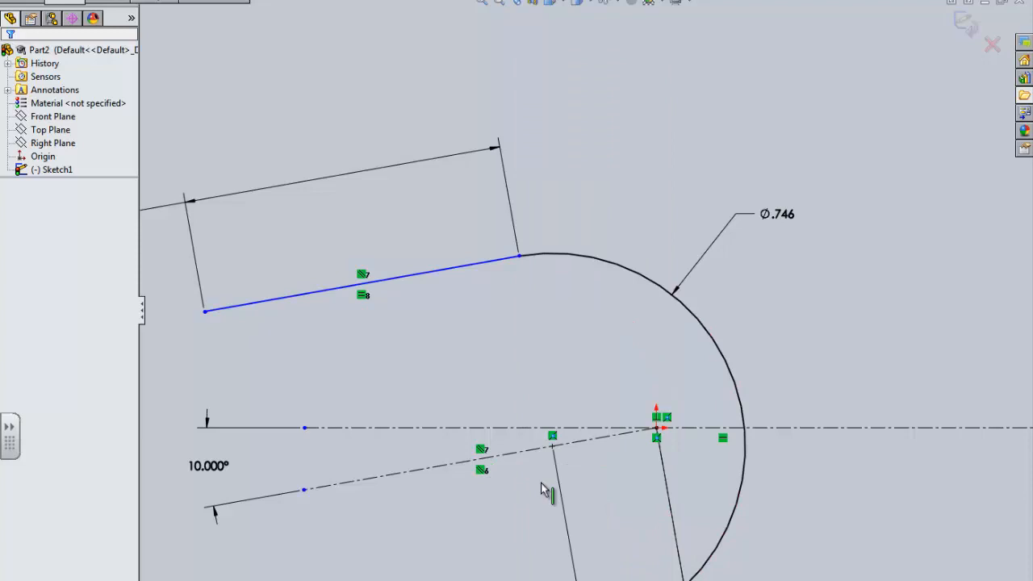
left_click(519, 257)
scroll(673, 524, "up", 2)
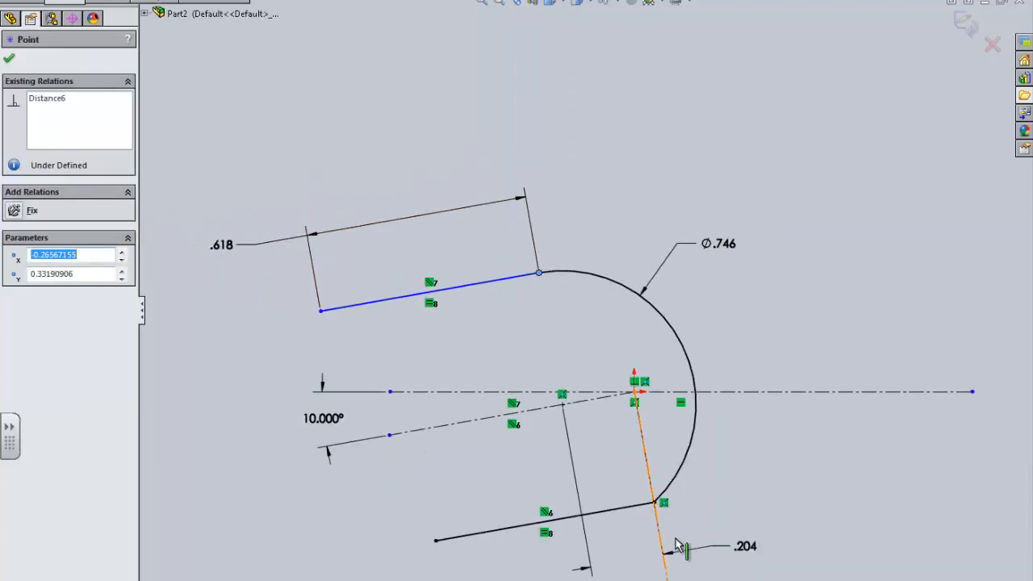
left_click(664, 560, "ctrl")
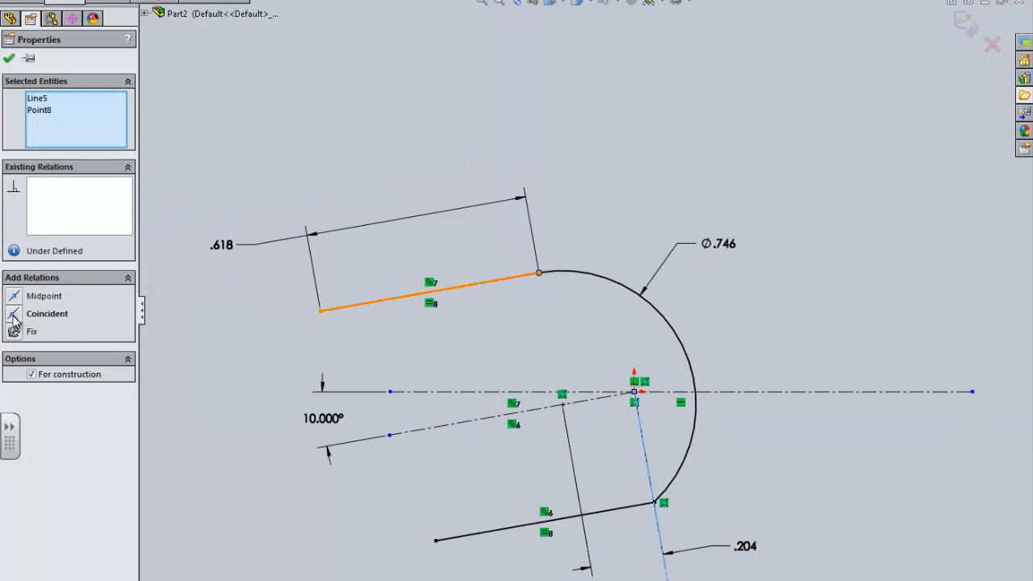
left_click(14, 315)
left_click(630, 247)
scroll(738, 313, "up", 2)
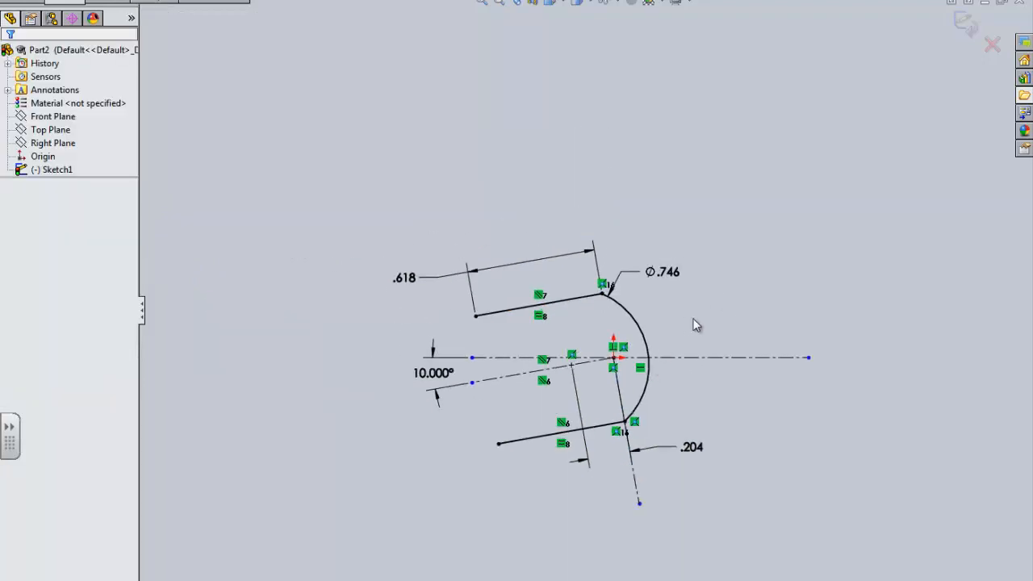
Extend the horizontal centerline's left end well beyond the open ends of the jaw lines.
scroll(696, 325, "down", 3)
scroll(323, 396, "up", 2)
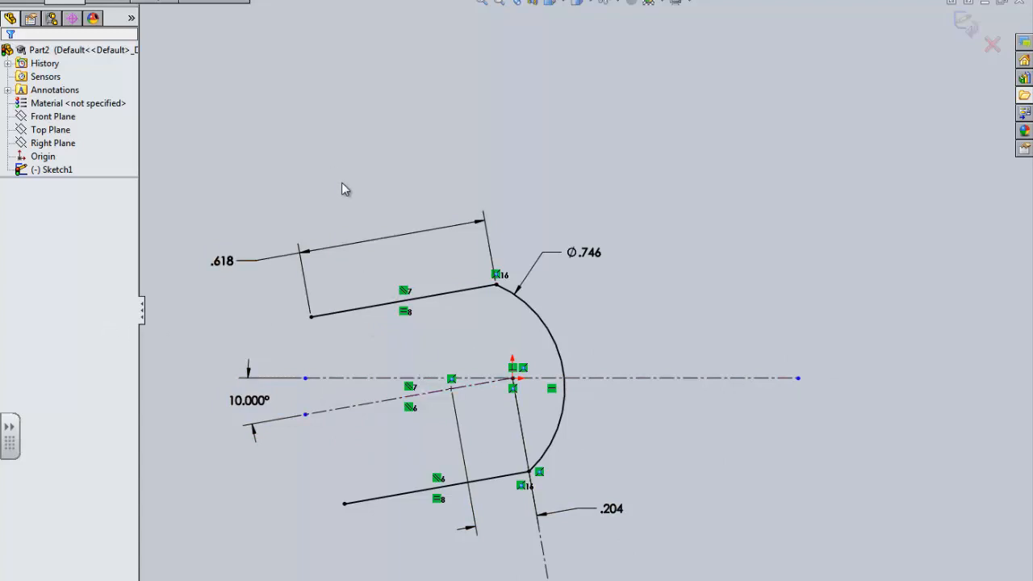
scroll(309, 336, "down", 3)
scroll(570, 311, "up", 2)
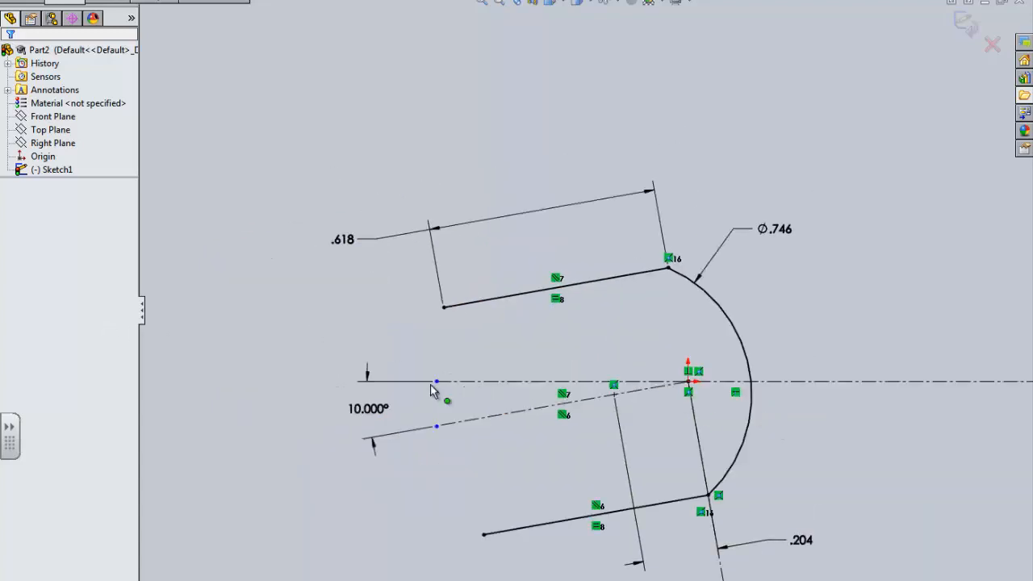
left_click_drag(430, 382, 208, 381)
left_click(250, 283)
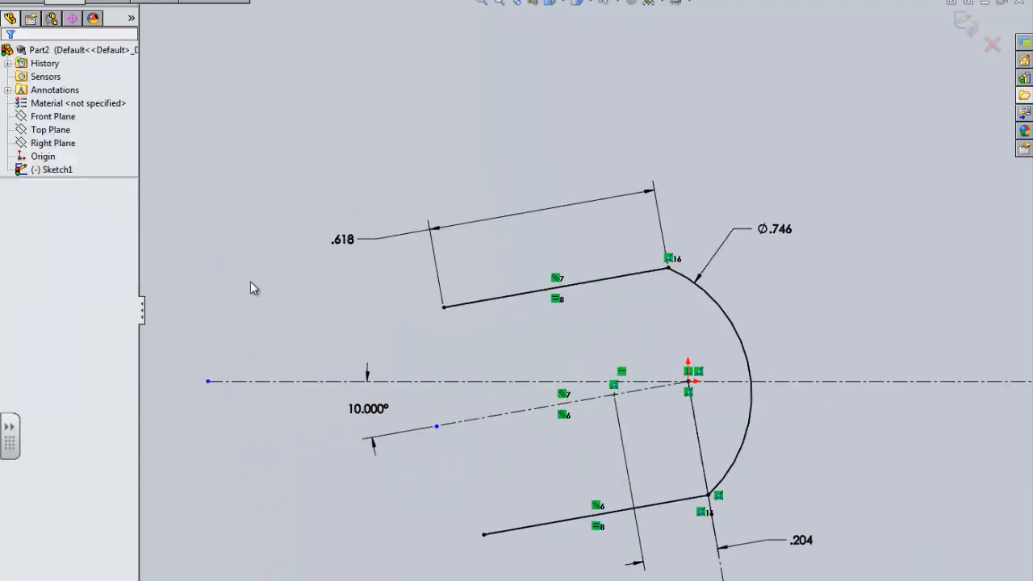
Sketch a circle of about 1.05 in radius around the jaws, centred on the angled centerline left of the origin.
scroll(847, 278, "up", 2)
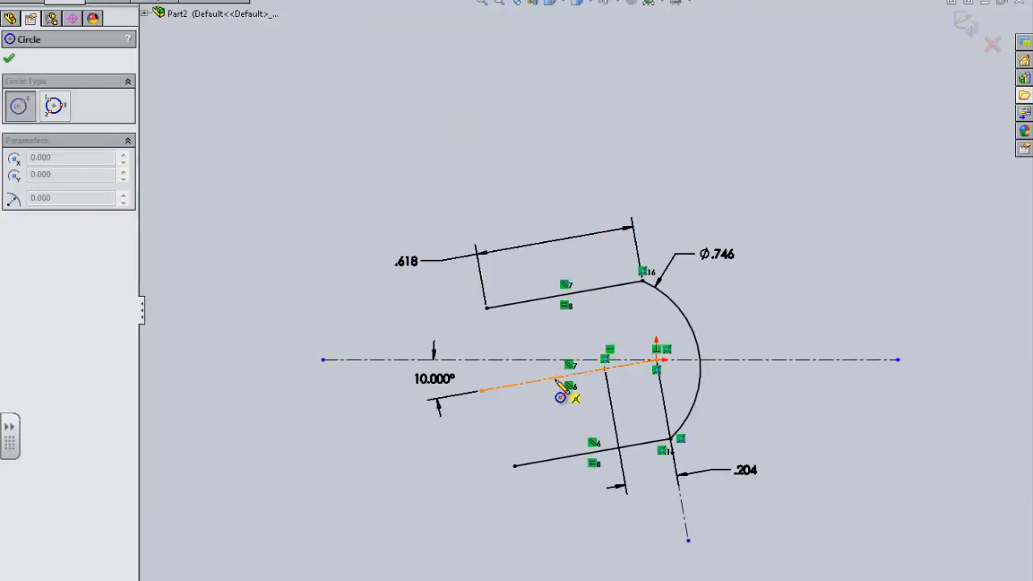
left_click(555, 376)
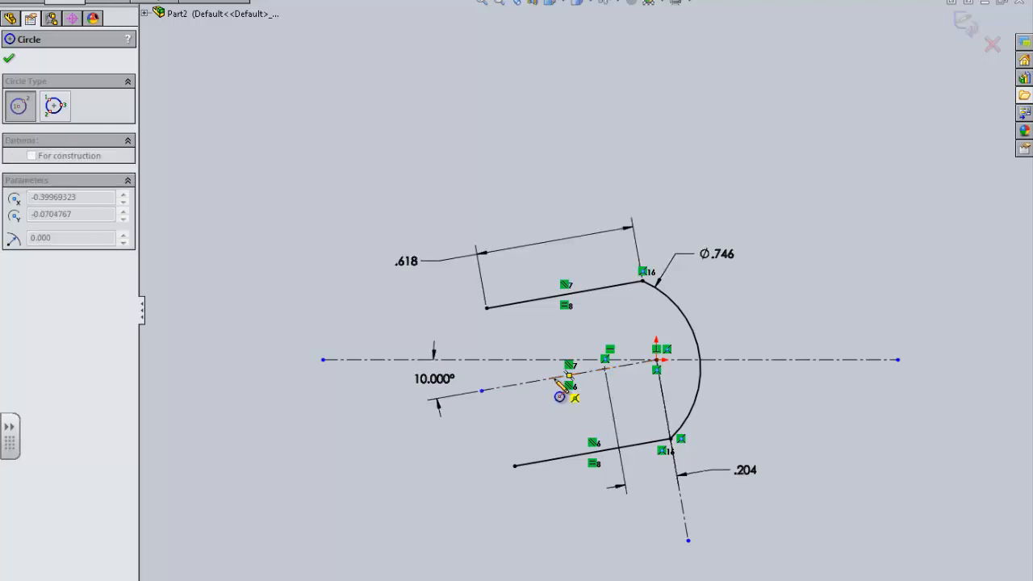
left_click(778, 237)
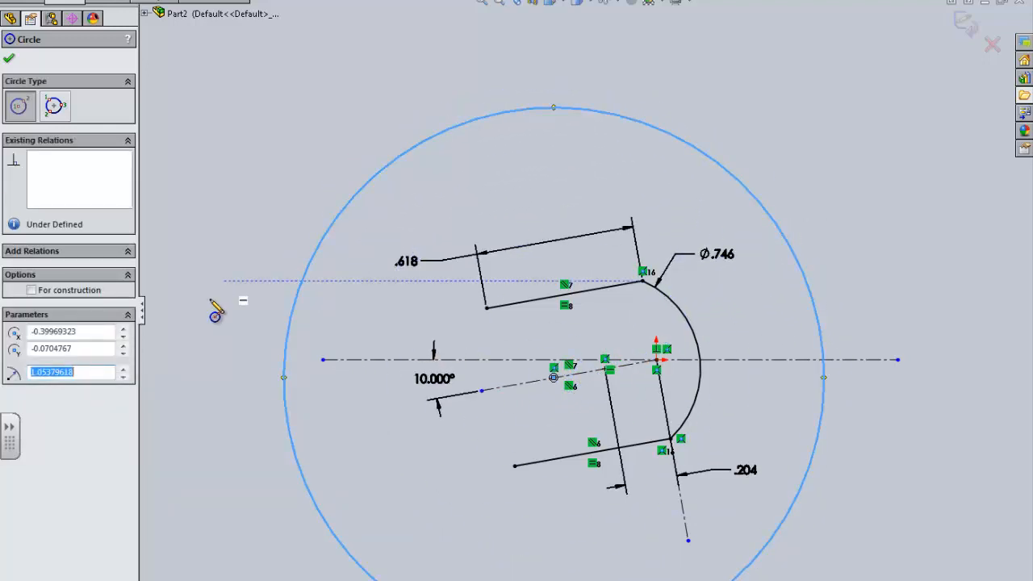
Dimension the large circle's diameter at 2 in, placing the dimension above it.
left_click(652, 123)
left_click(734, 145)
type("2")
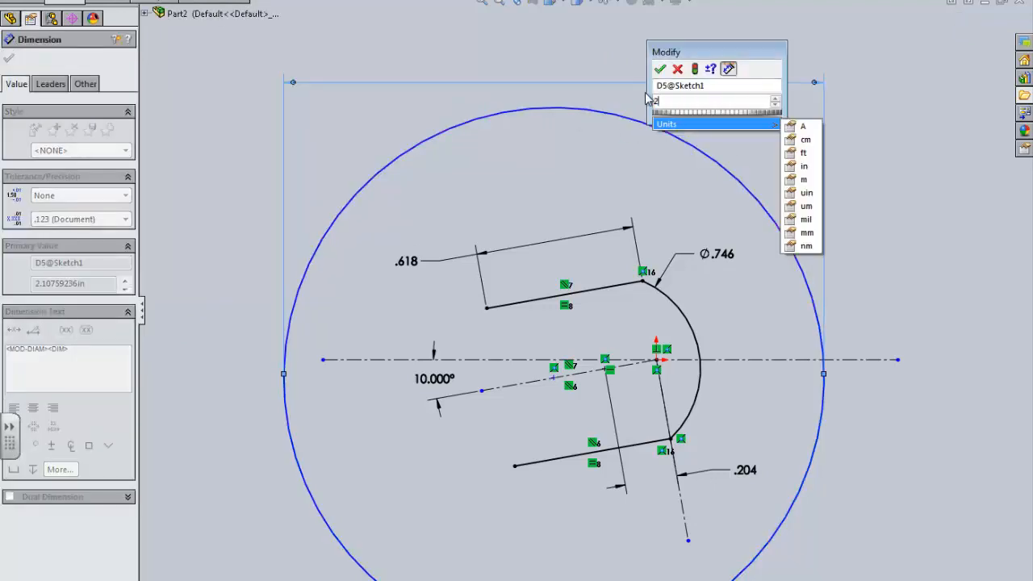
key("Return")
scroll(699, 186, "up", 2)
scroll(664, 261, "down", 1)
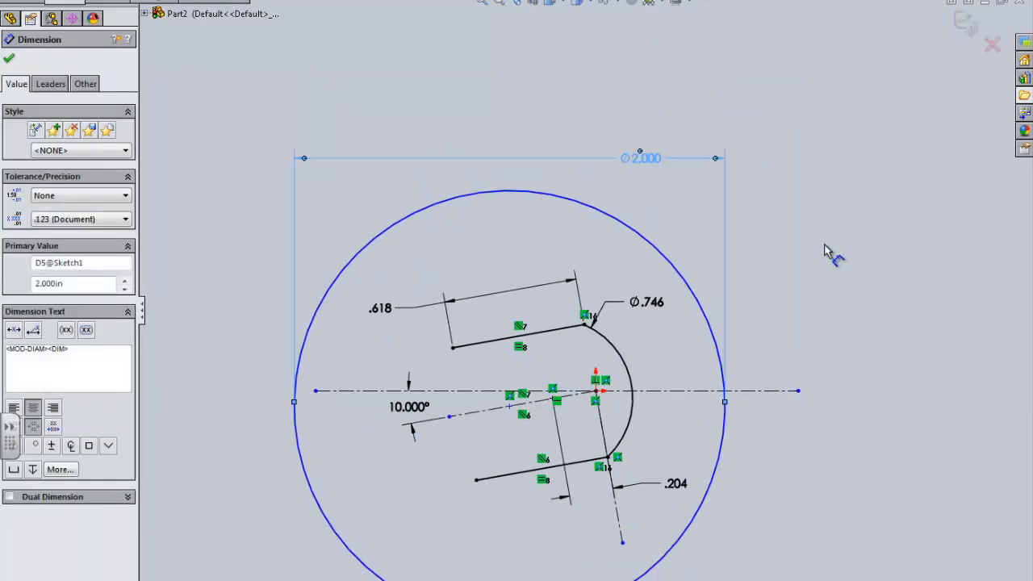
left_click(824, 245)
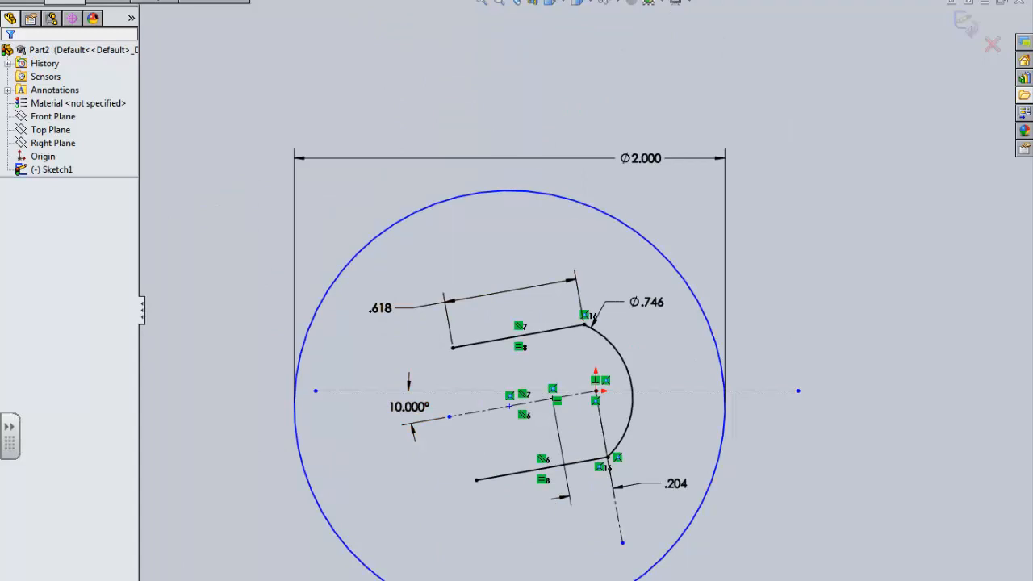
Sketch a three-point arc of about 0.28 in radius and 90° from the upper jaw line's left endpoint, curving up to the right.
left_click(149, 10)
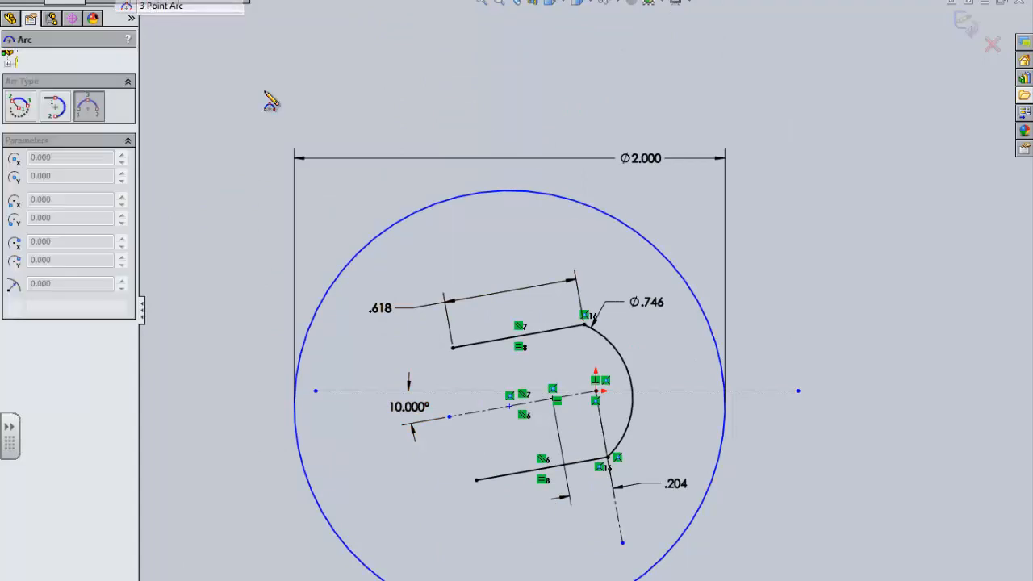
left_click(452, 347)
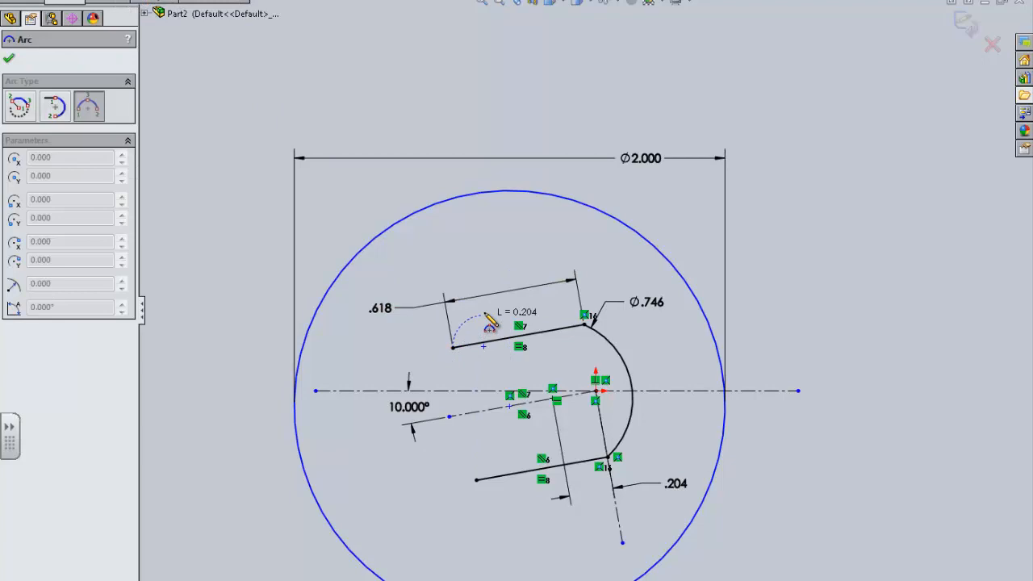
left_click(508, 284)
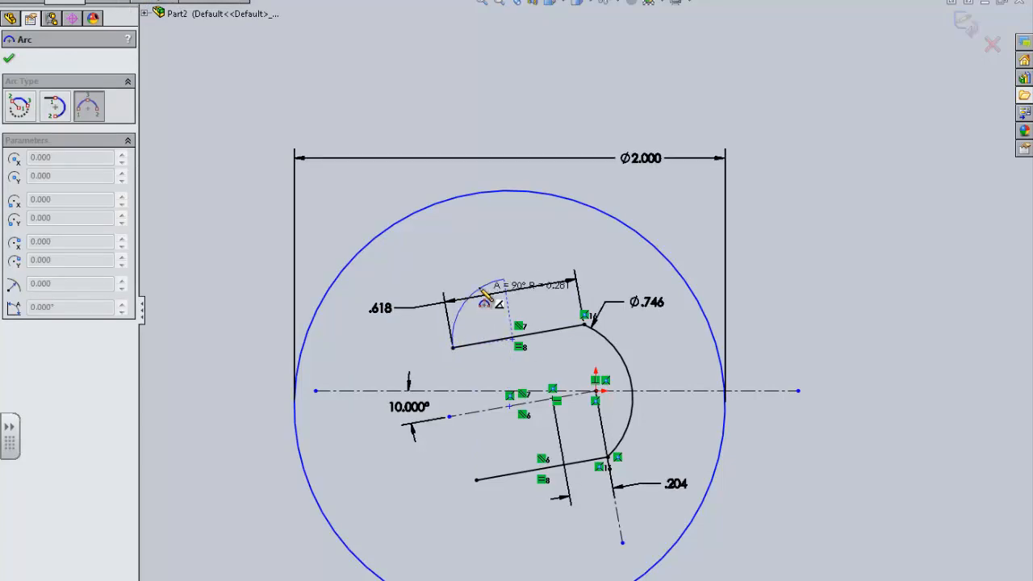
left_click(484, 298)
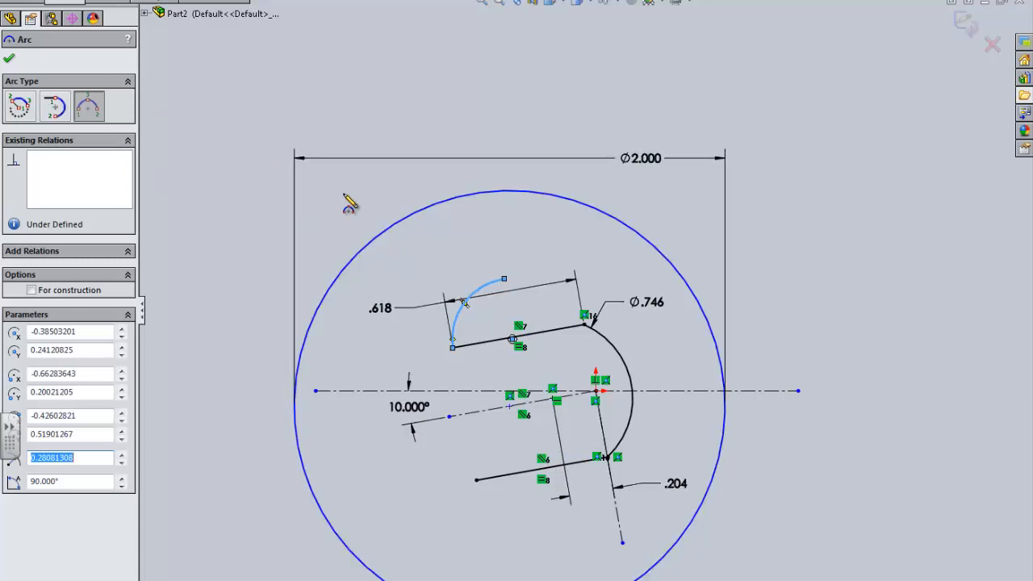
Sketch a second three-point arc of about 0.23 in radius and 90° from the lower jaw line's left endpoint, curving down to the right.
left_click(476, 480)
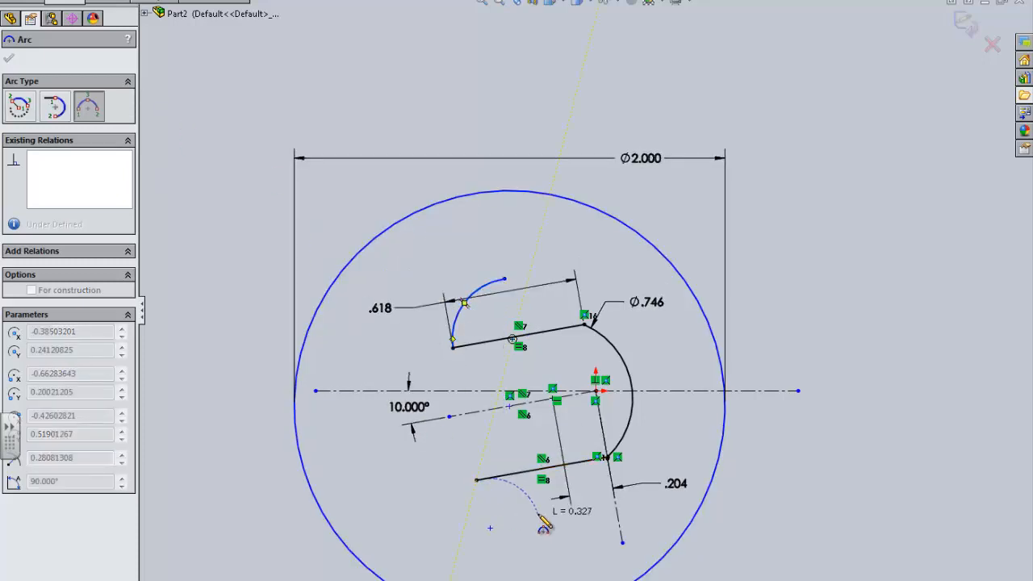
left_click(539, 516)
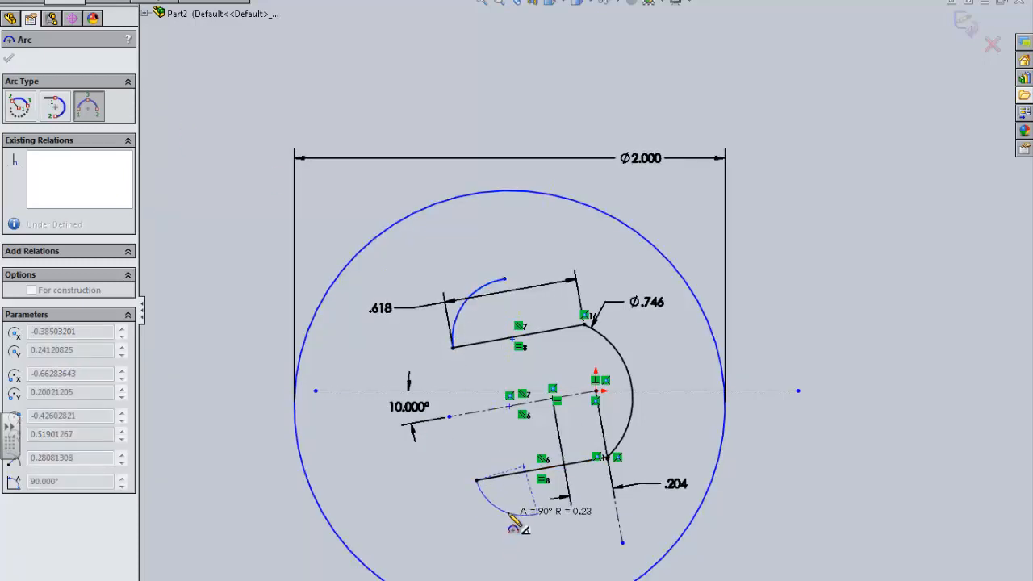
left_click(521, 529)
key("Escape")
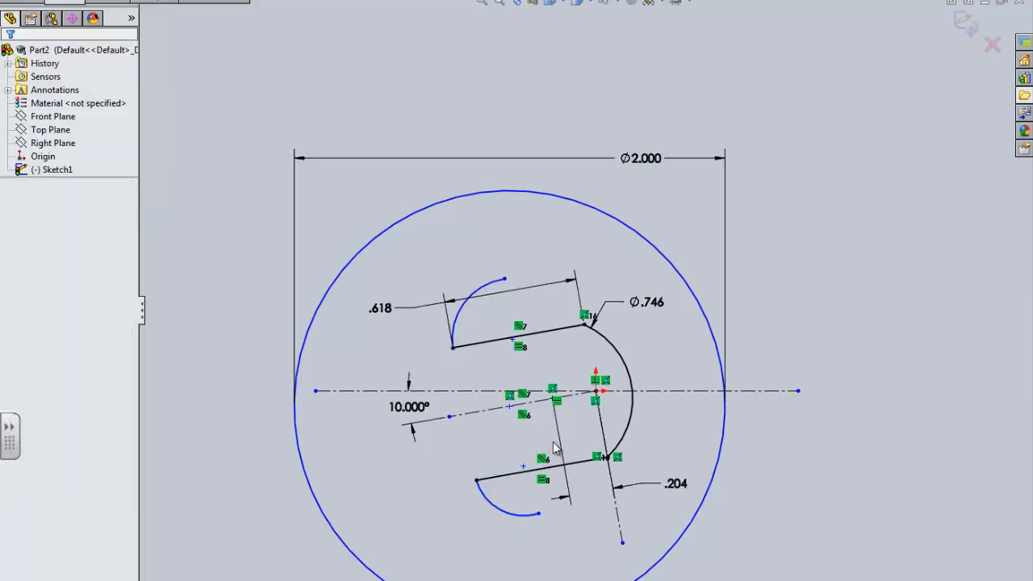
Make the upper and lower jaw-tip arcs equal in radius.
left_click(462, 325)
left_click(501, 510, "ctrl")
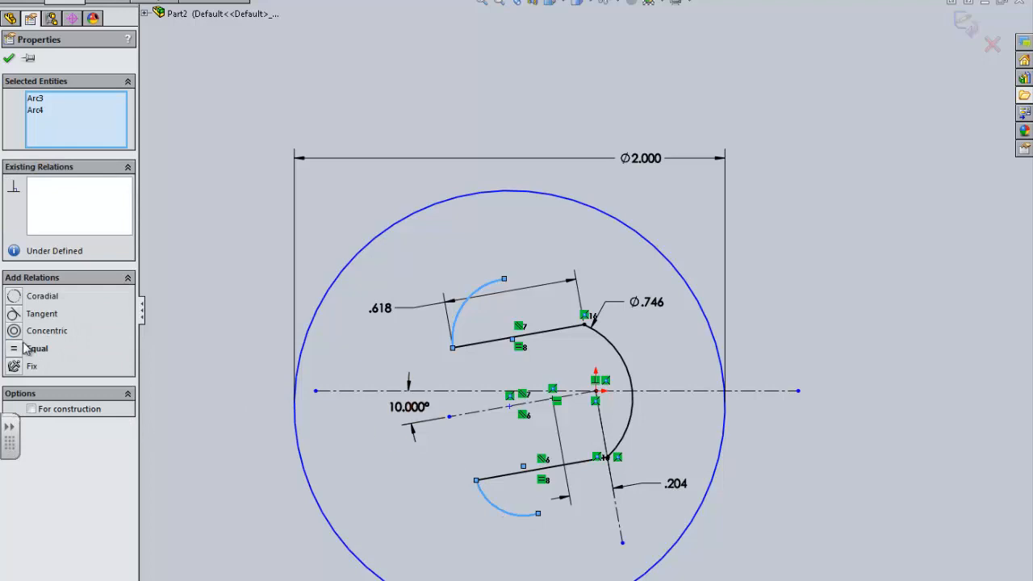
left_click(37, 348)
left_click(386, 262)
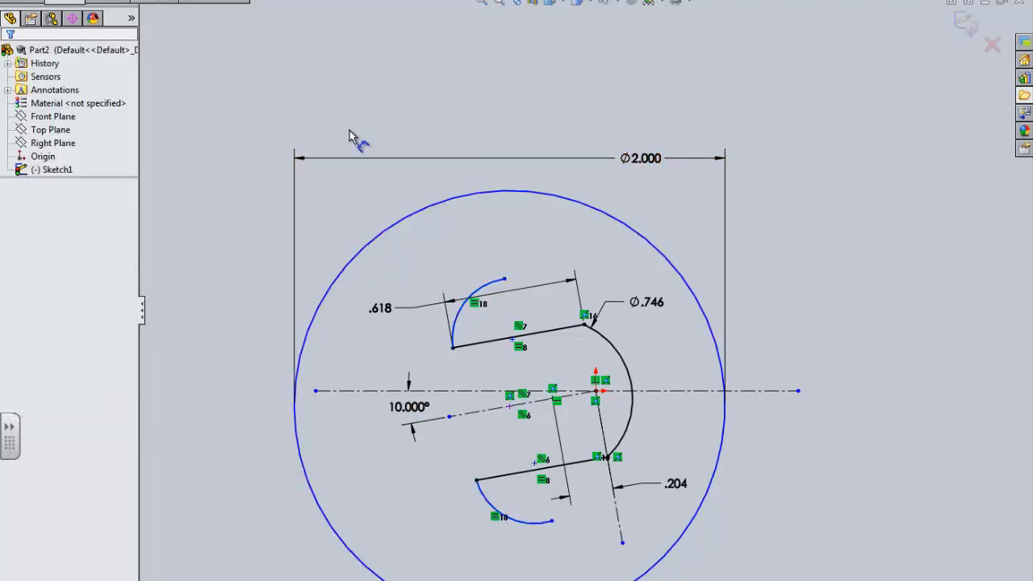
Dimension the upper jaw-tip arc with a radius of 2 in.
left_click(484, 292)
left_click(335, 208)
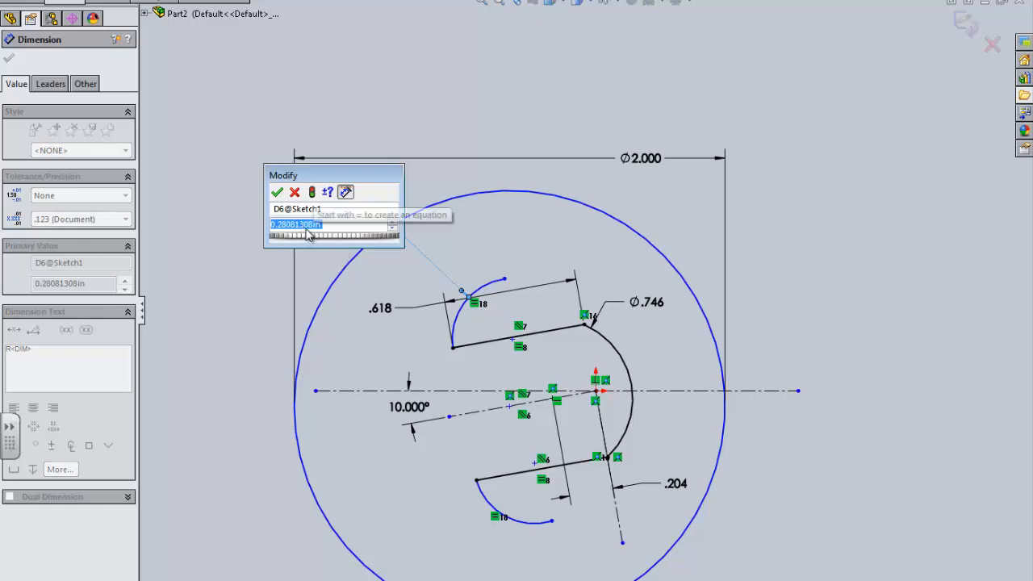
type("2")
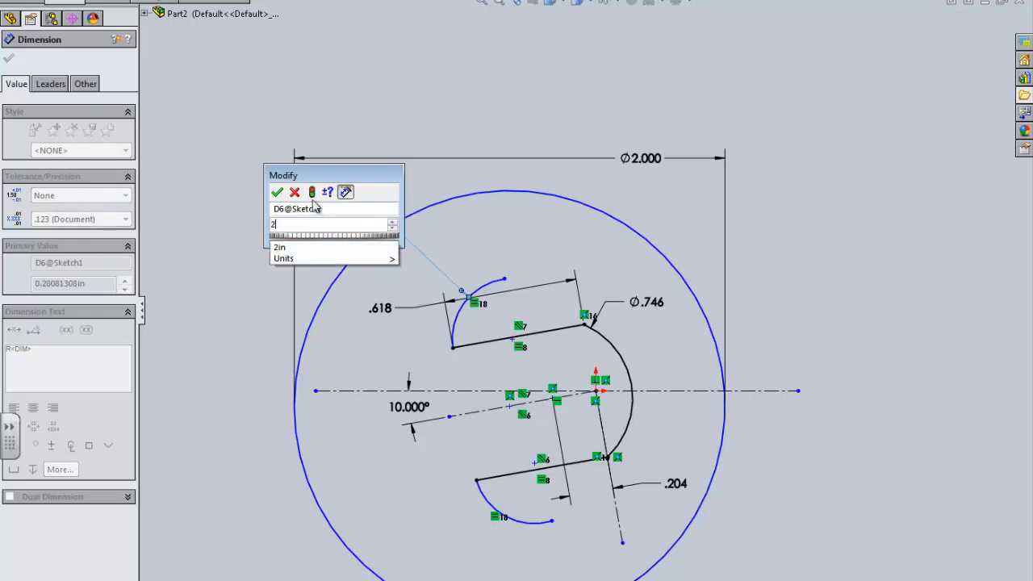
left_click(278, 194)
key("Escape")
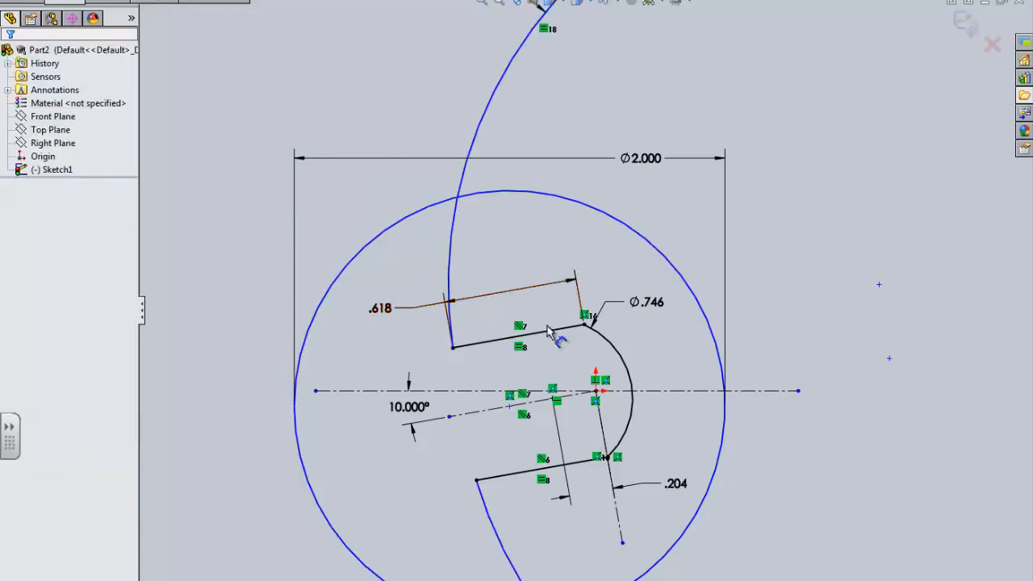
scroll(585, 323, "up", 3)
scroll(648, 353, "down", 3)
scroll(452, 200, "up", 4)
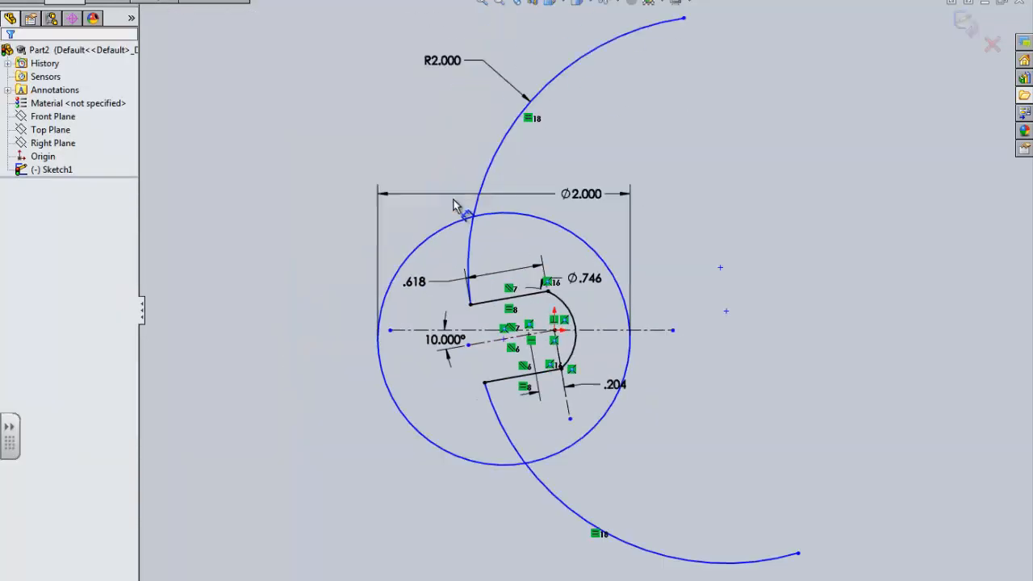
left_click(652, 107)
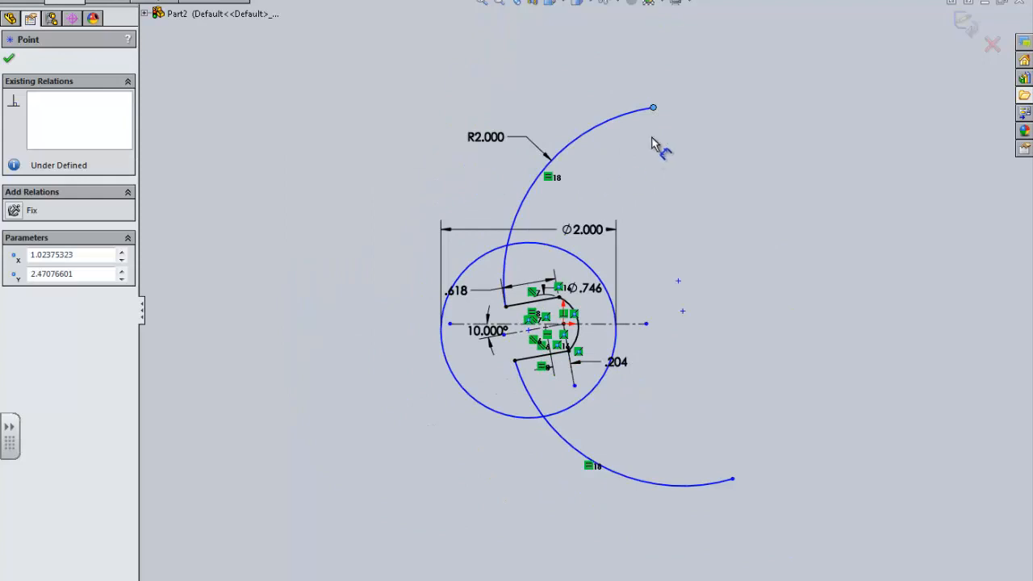
left_click(678, 280)
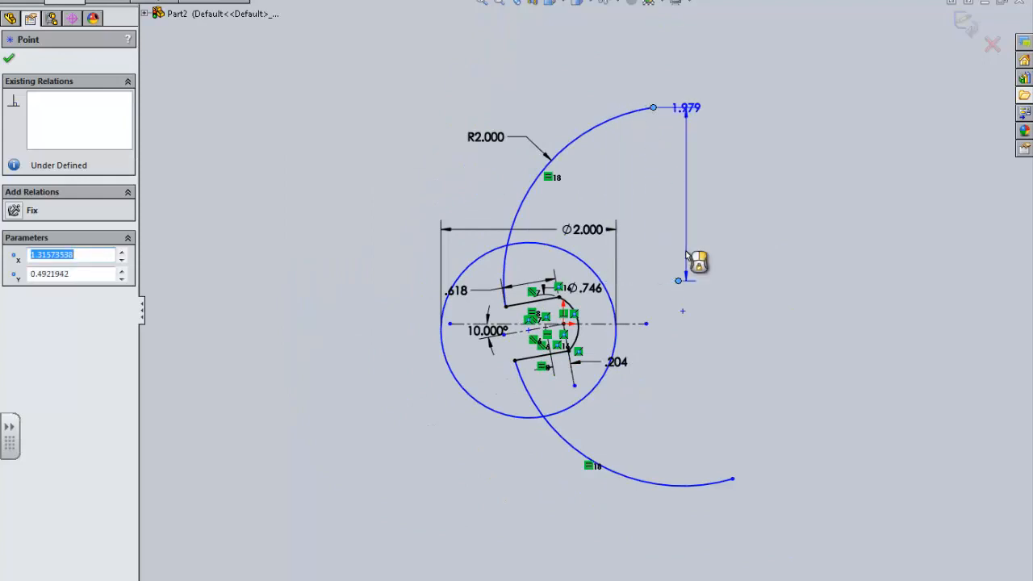
key("Escape")
Shorten both 2 in radius arcs by moving their free endpoints just inside the large circle.
left_click_drag(653, 107, 540, 254)
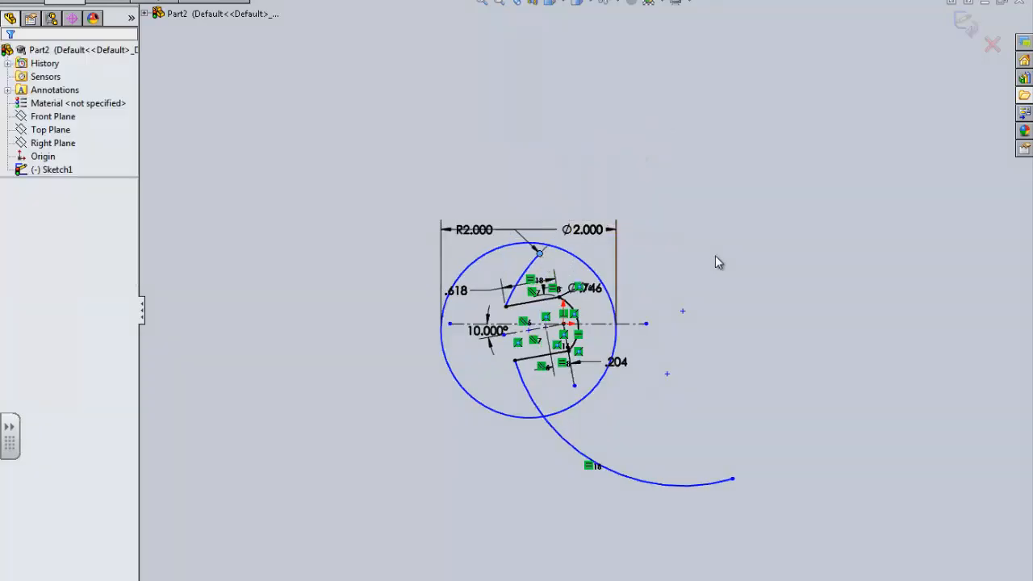
scroll(584, 437, "down", 5)
scroll(585, 323, "up", 2)
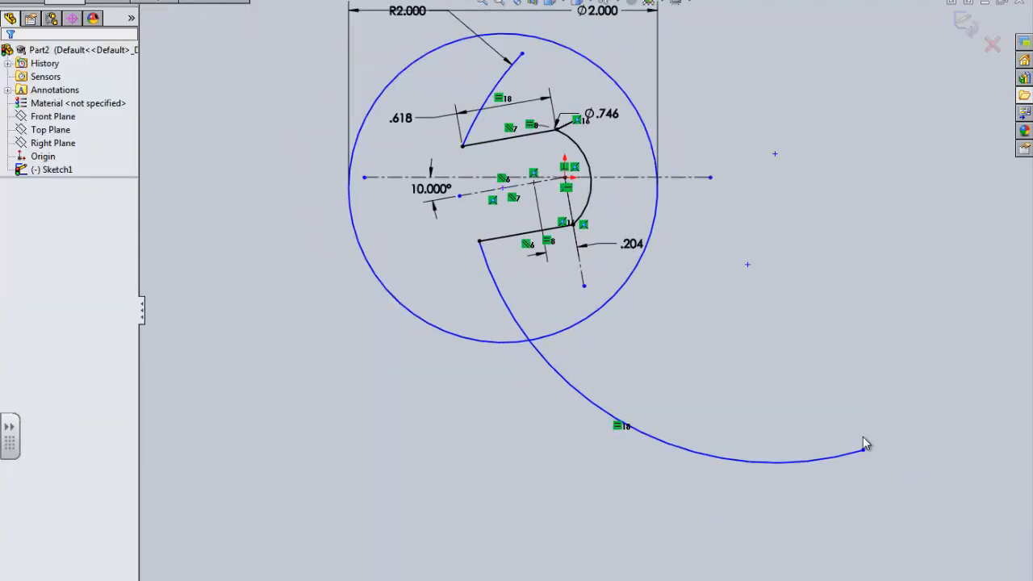
left_click_drag(863, 445, 548, 301)
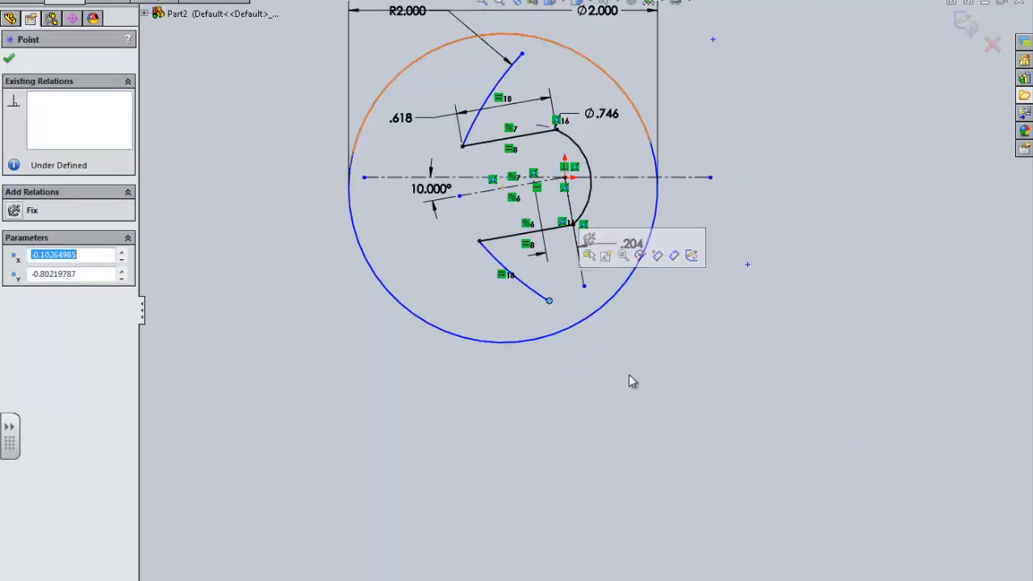
left_click(629, 375)
Try to dimension the distance between the upper and lower jaw lines.
scroll(545, 292, "up", 2)
scroll(547, 292, "down", 6)
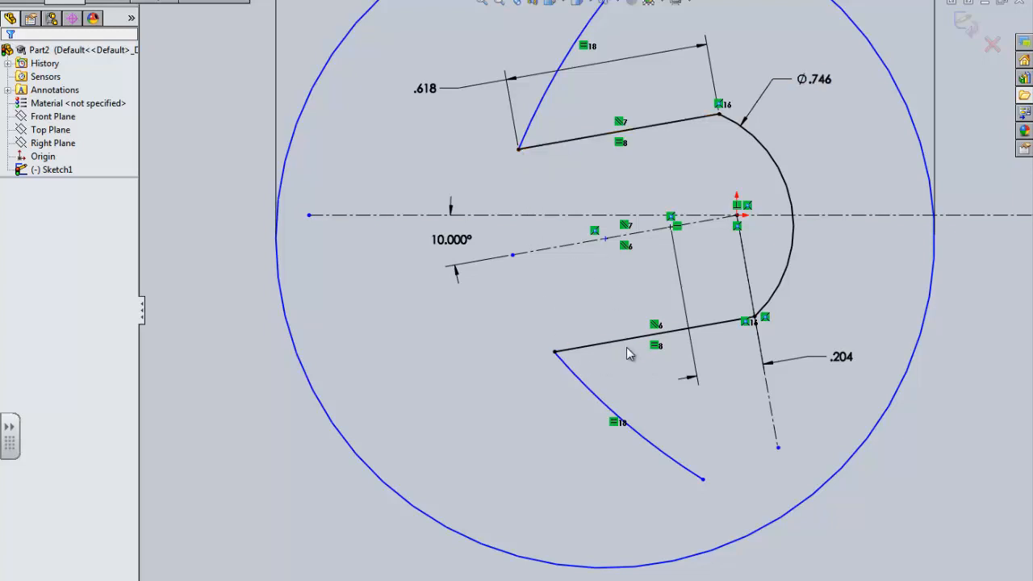
left_click(548, 144)
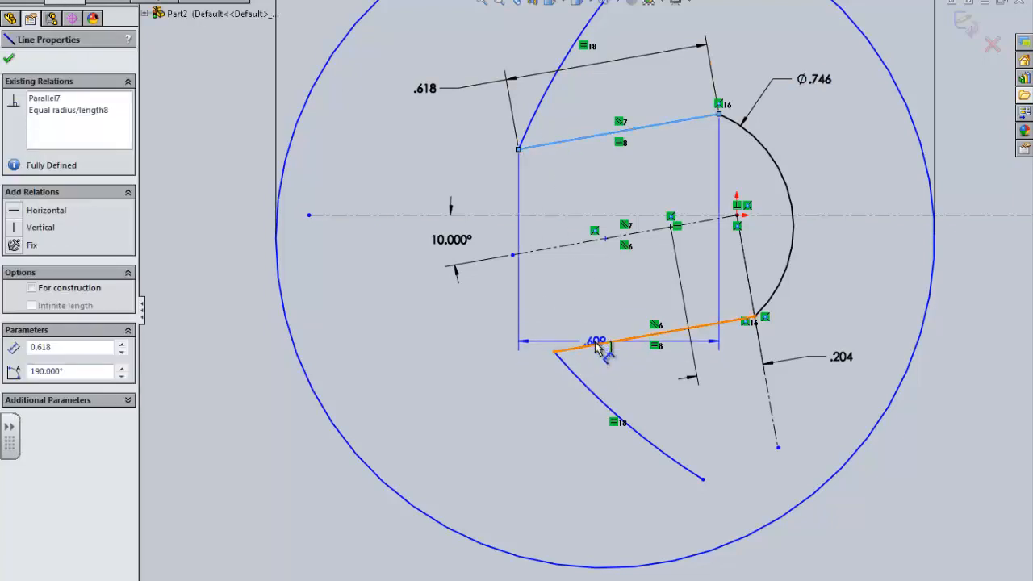
left_click(593, 343)
key("Return")
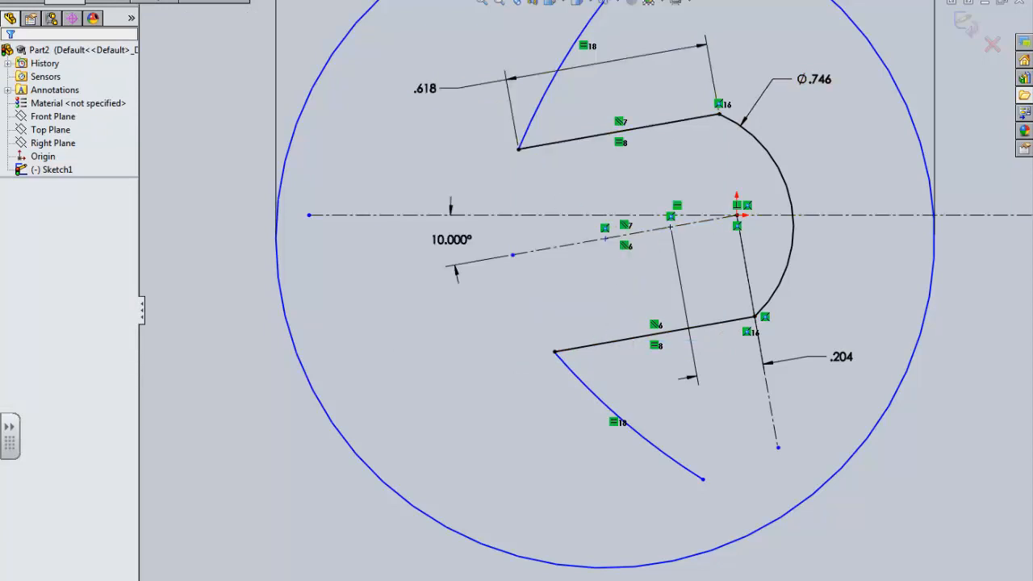
left_click(572, 139)
left_click(599, 348)
left_click(396, 322)
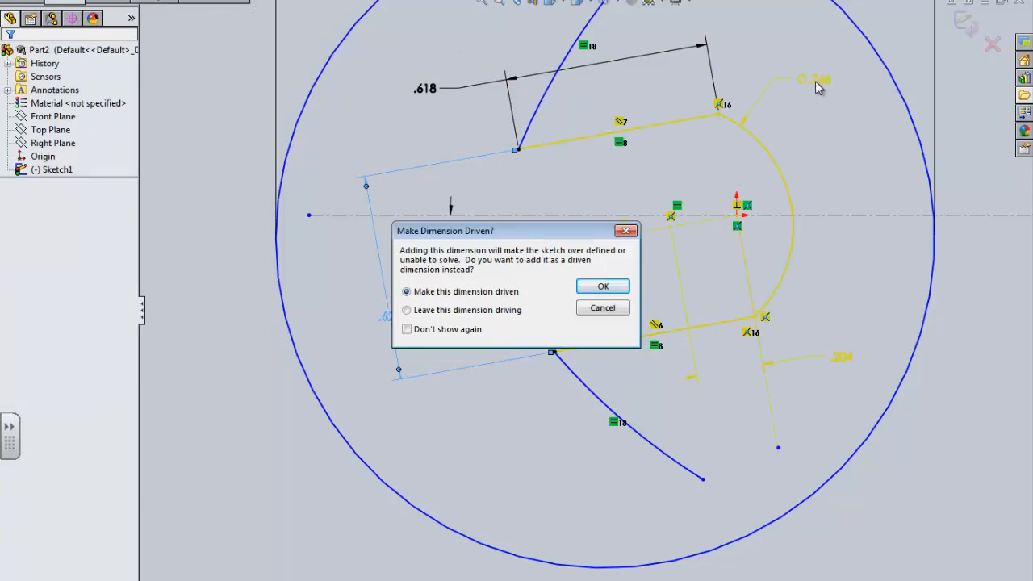
left_click(630, 233)
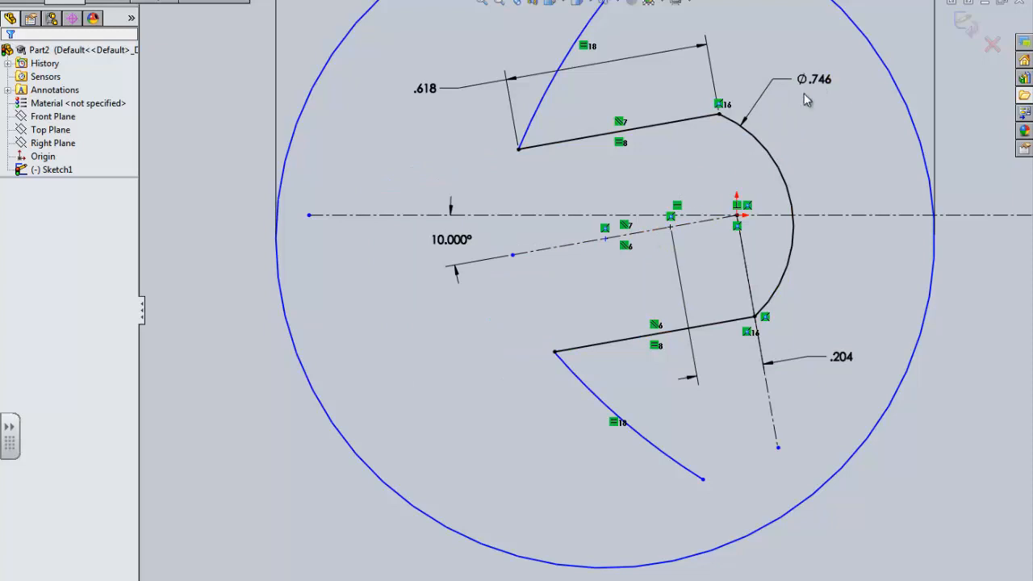
Delete the throat arc's .746 diameter dimension and dimension the jaw opening between the upper and lower jaw lines as .625 in.
left_click(831, 84)
key("Delete")
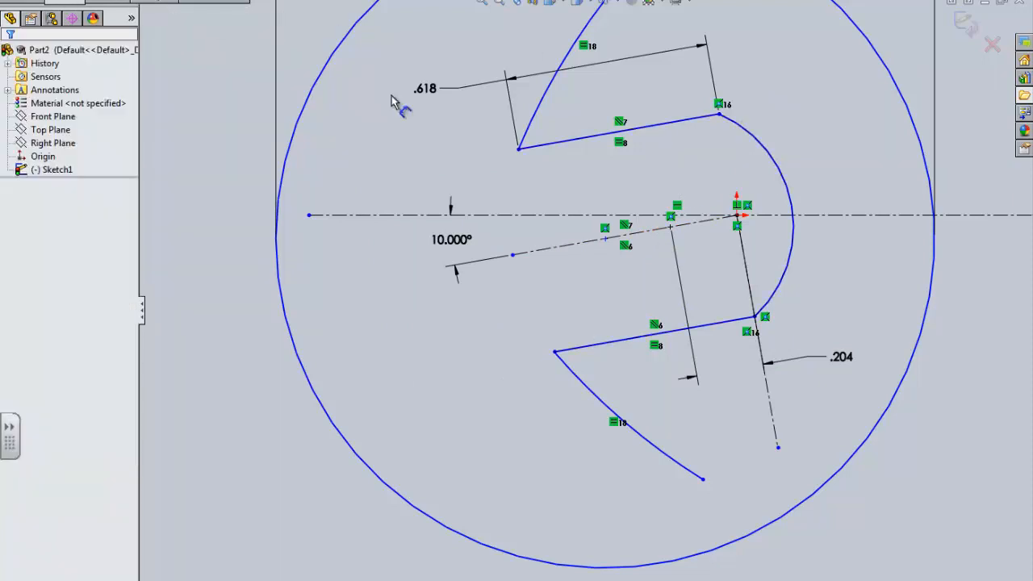
left_click(541, 145)
left_click(590, 346)
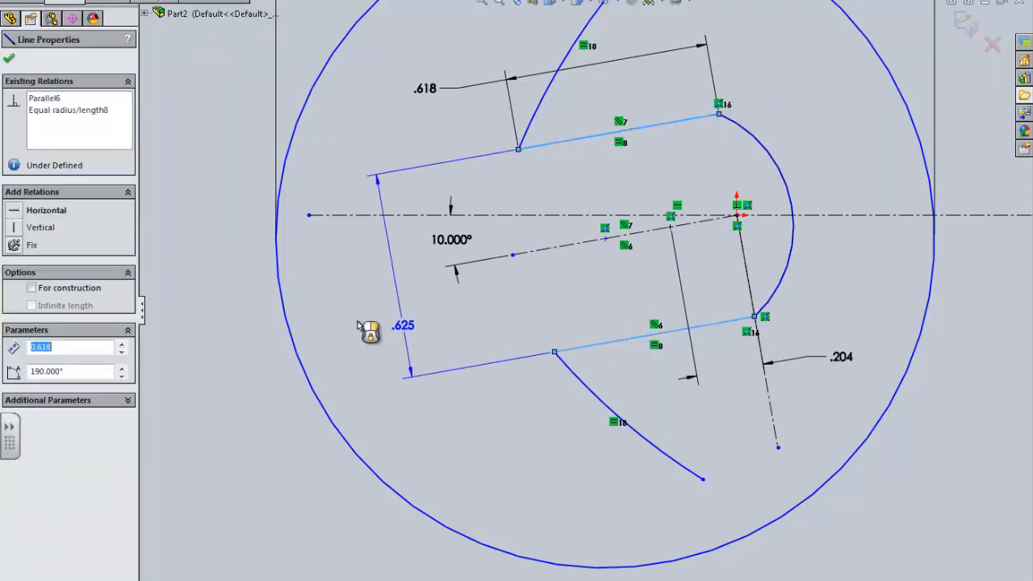
left_click(368, 323)
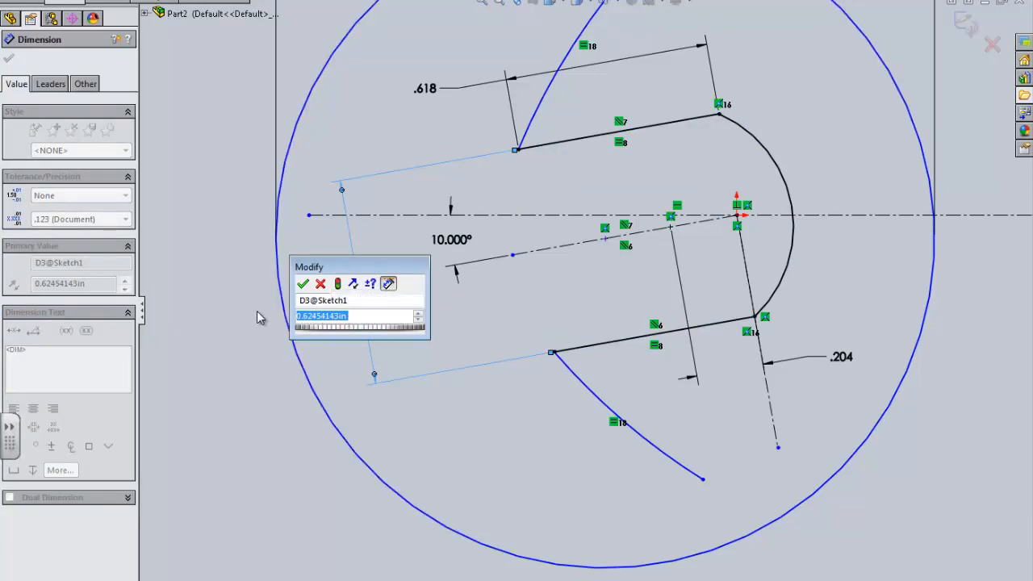
key("BackSpace")
type(".625")
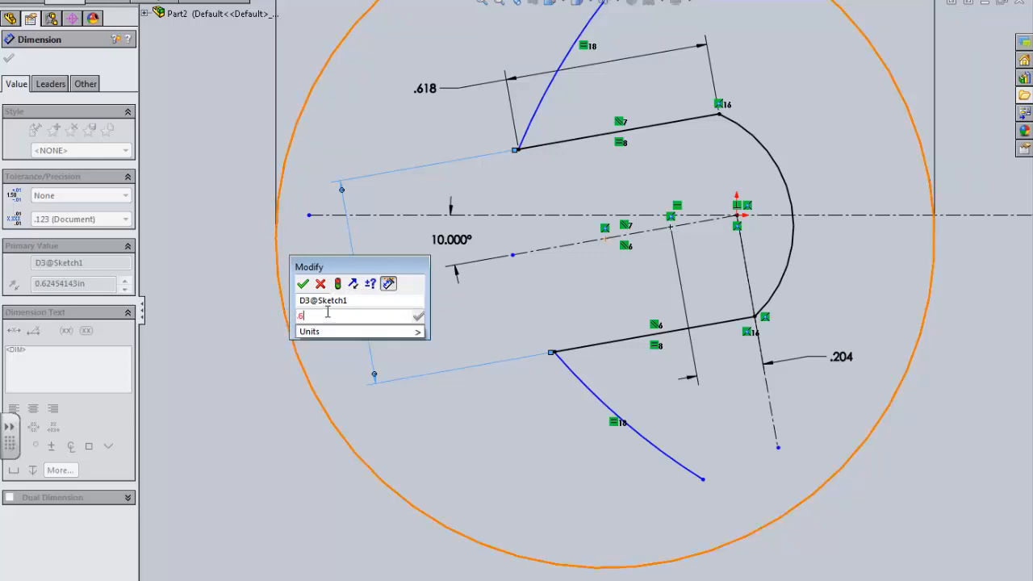
left_click(302, 284)
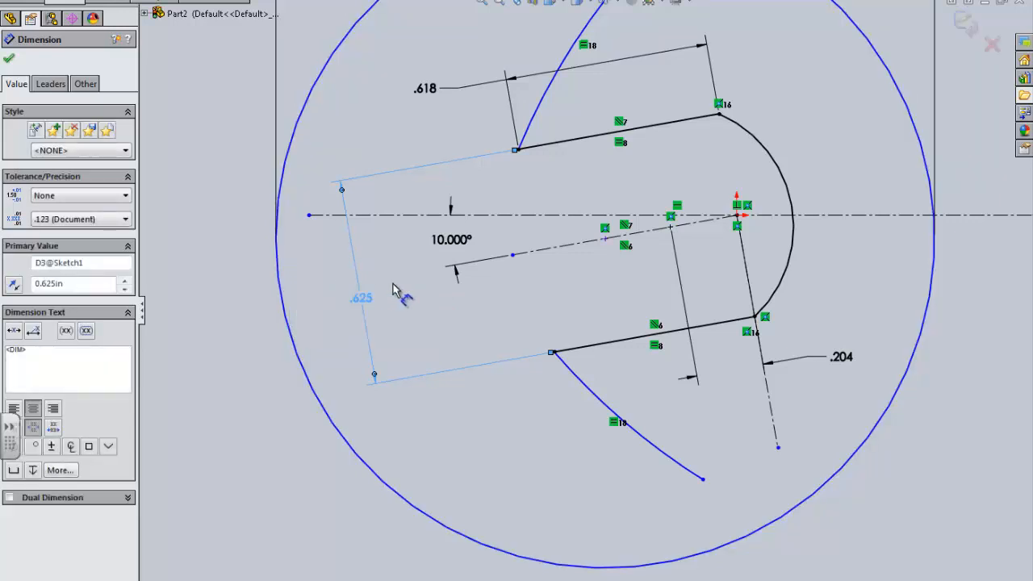
left_click(490, 433)
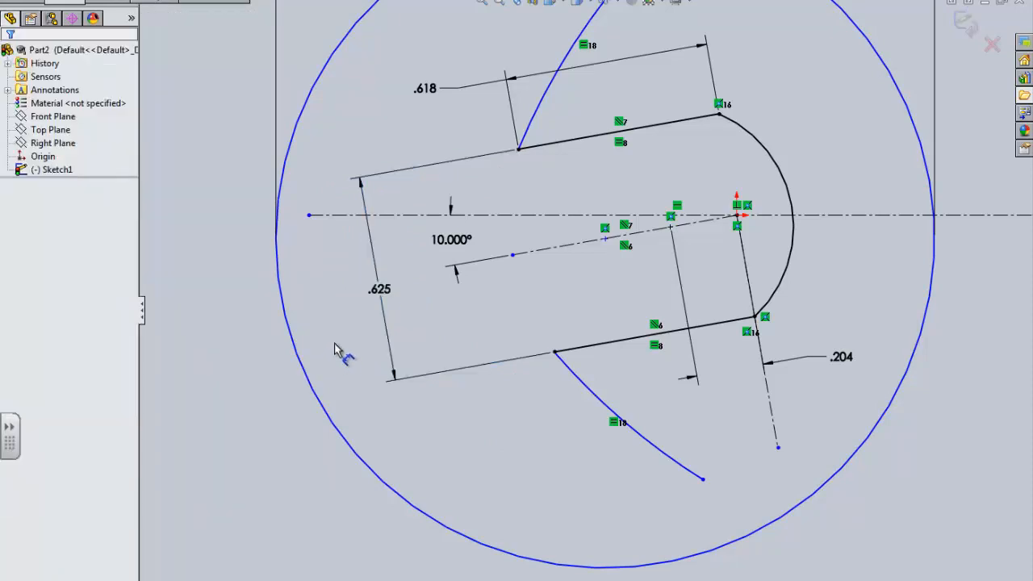
Switch the upper jaw-tip arc's radius dimension to diameter display and set the diameter to 2 in.
scroll(420, 273, "up", 2)
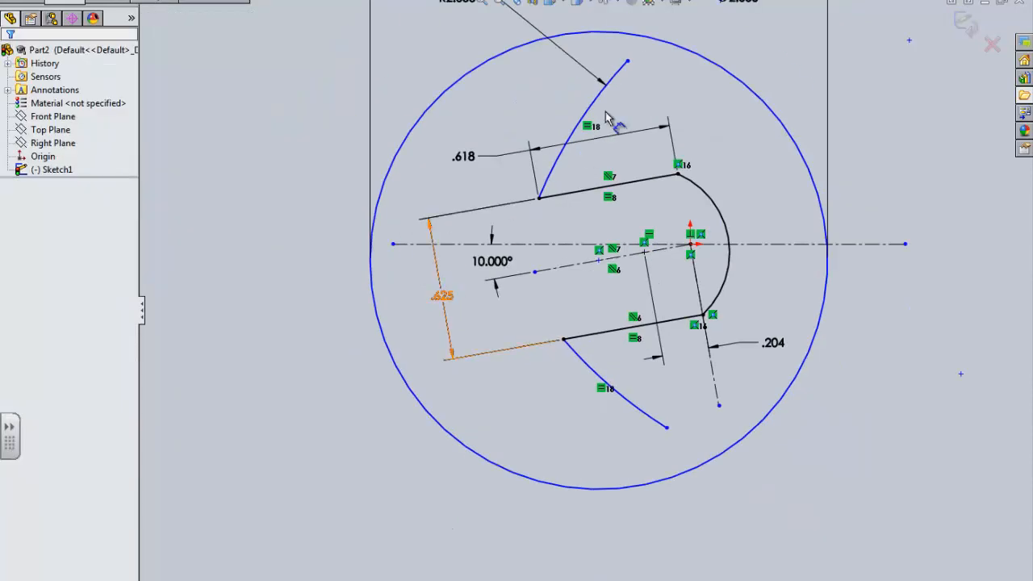
scroll(605, 111, "up", 1)
scroll(605, 111, "down", 2)
scroll(565, 125, "up", 1)
mouse_move(457, 91)
left_mouse_down()
mouse_move(449, 120)
mouse_move(461, 103)
left_mouse_up()
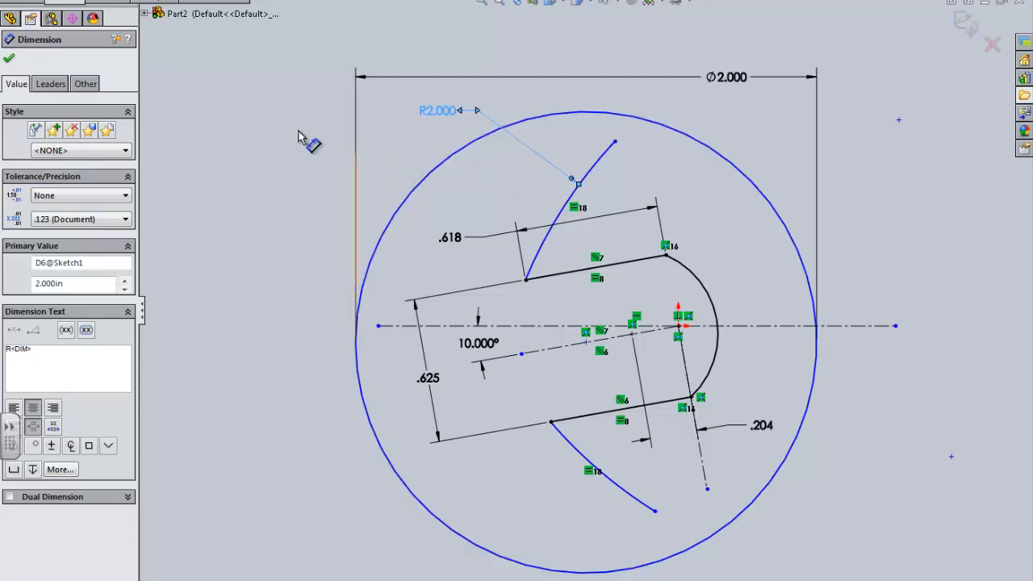
left_click(66, 85)
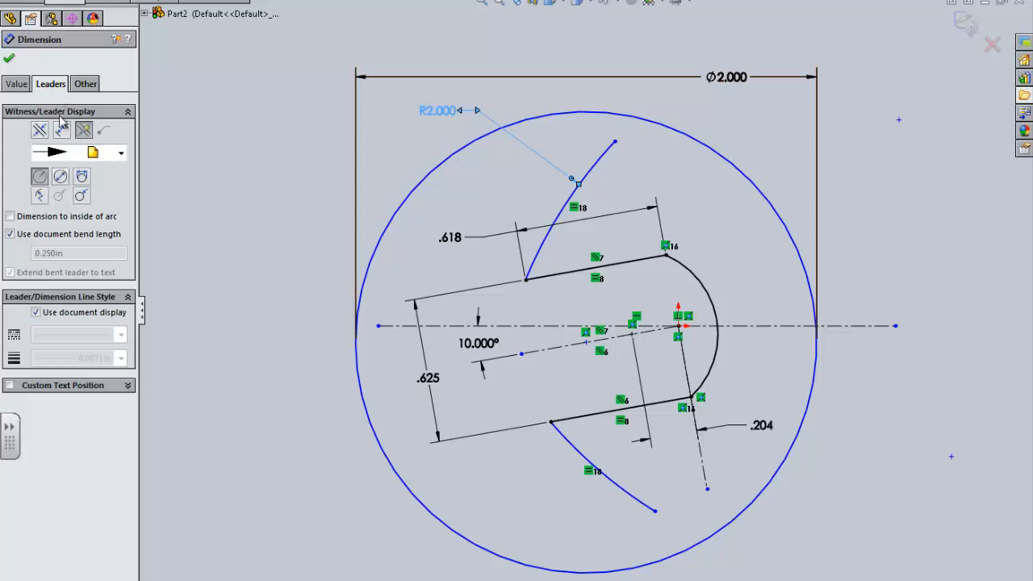
left_click(61, 177)
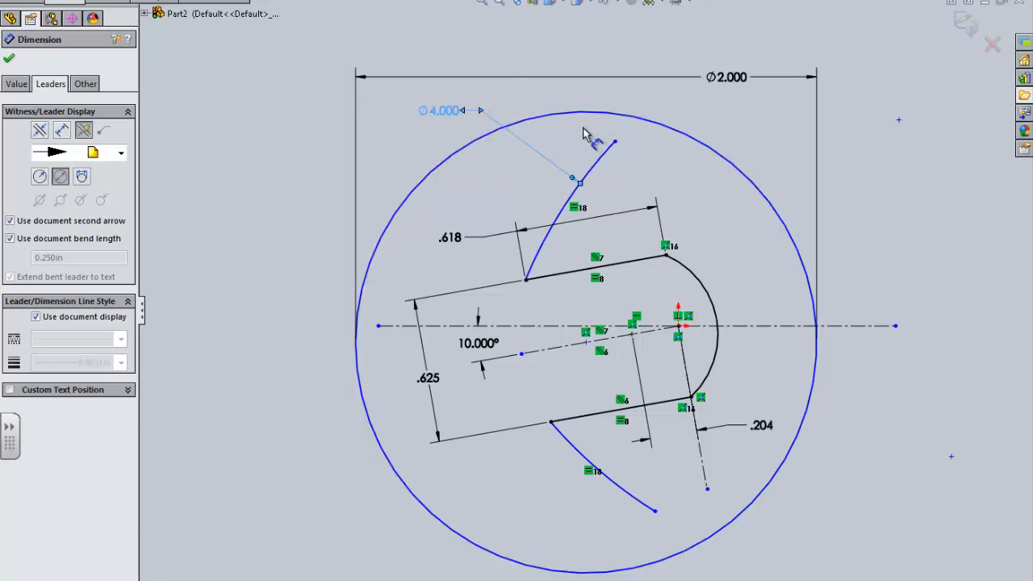
left_click(9, 58)
double_click(453, 111)
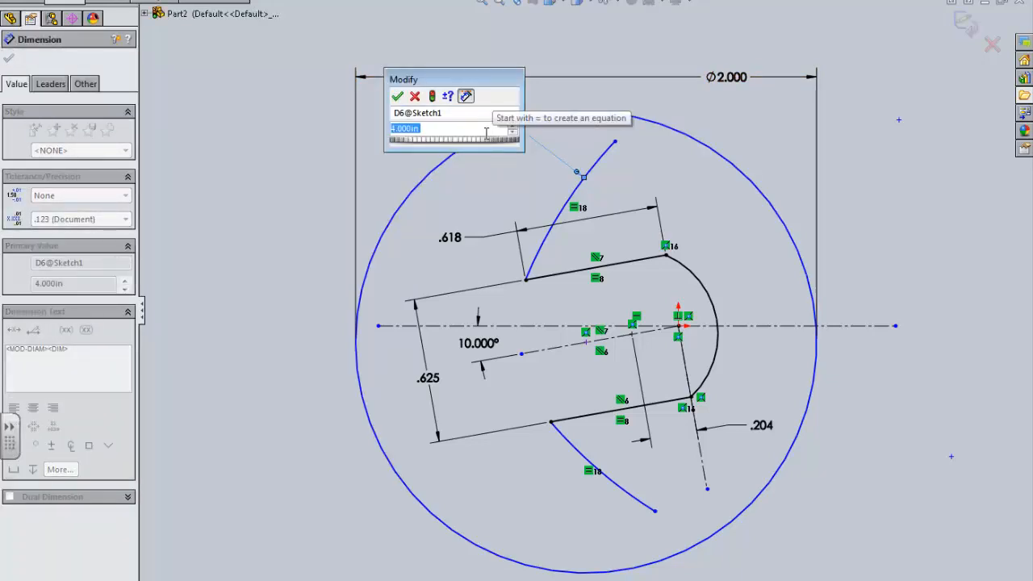
type("2")
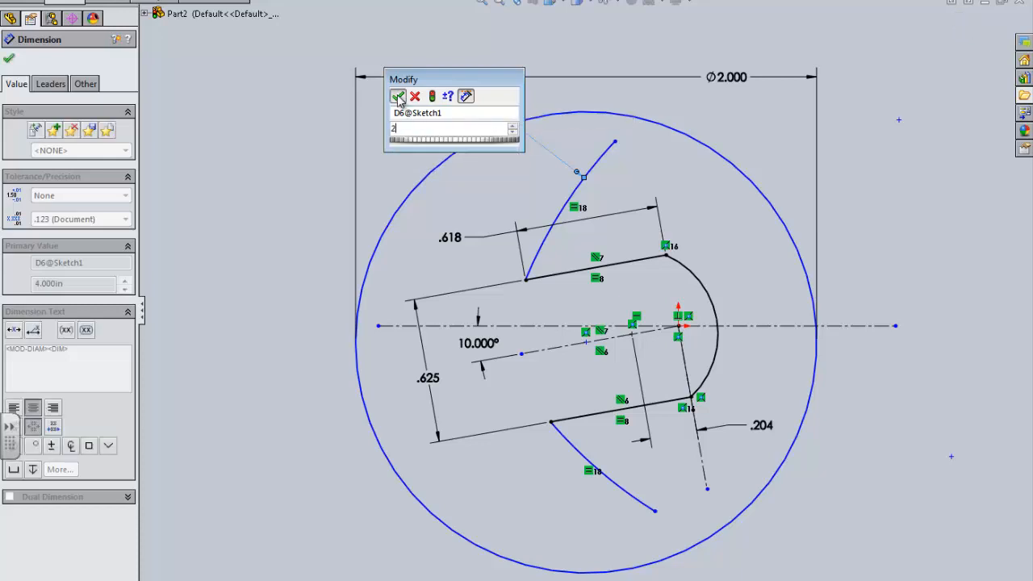
left_click(397, 96)
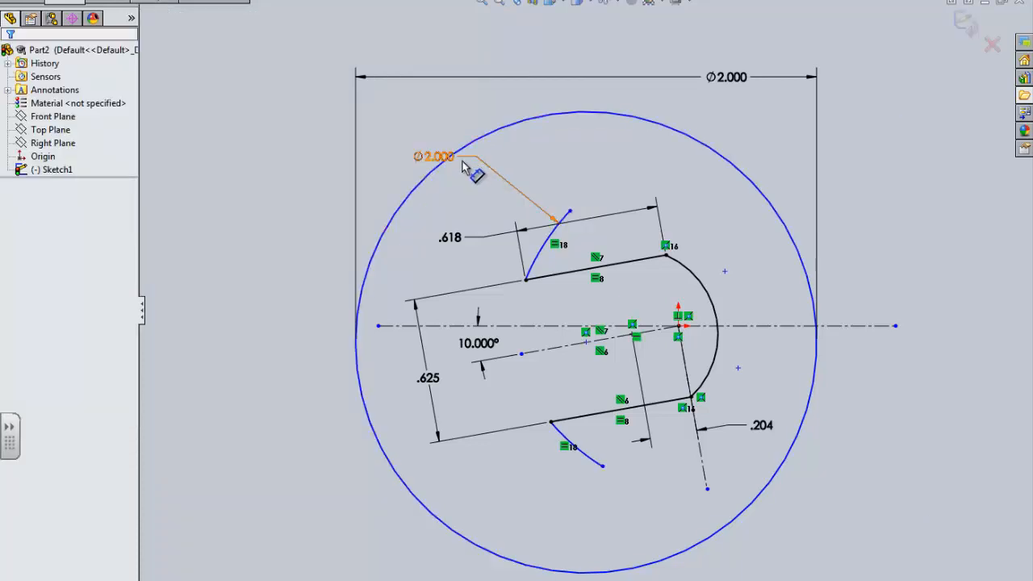
Reposition the jaw-tip arc's diameter dimension closer to the arc and centre the large circle's diameter dimension above the circle.
left_click_drag(436, 156, 465, 192)
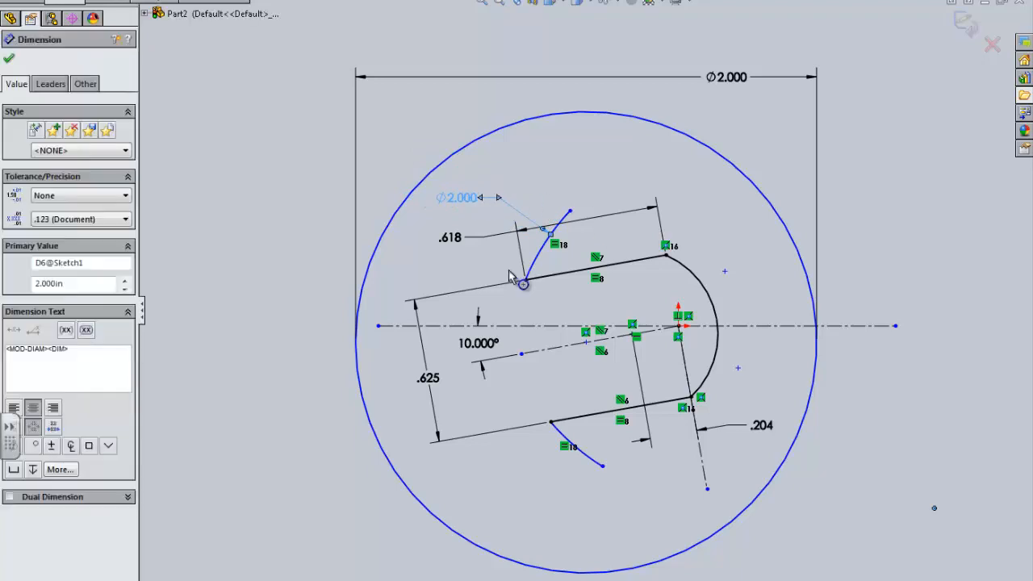
left_click_drag(728, 78, 619, 65)
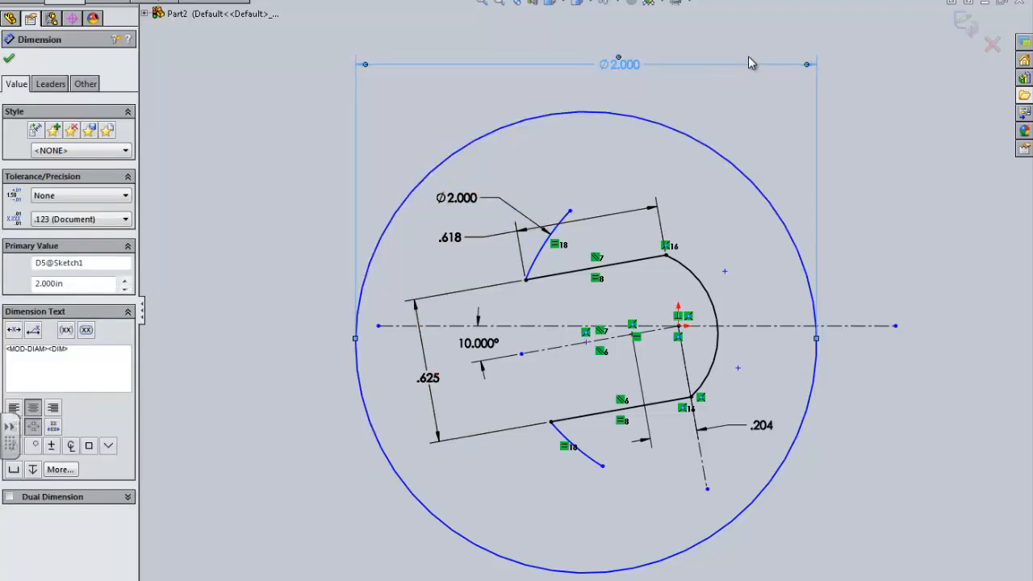
left_click(318, 294)
Dimension the distance between the free endpoints of the two jaw-tip arcs as 1.375 in, following the reference Spanner Sketch.
scroll(585, 258, "down", 2)
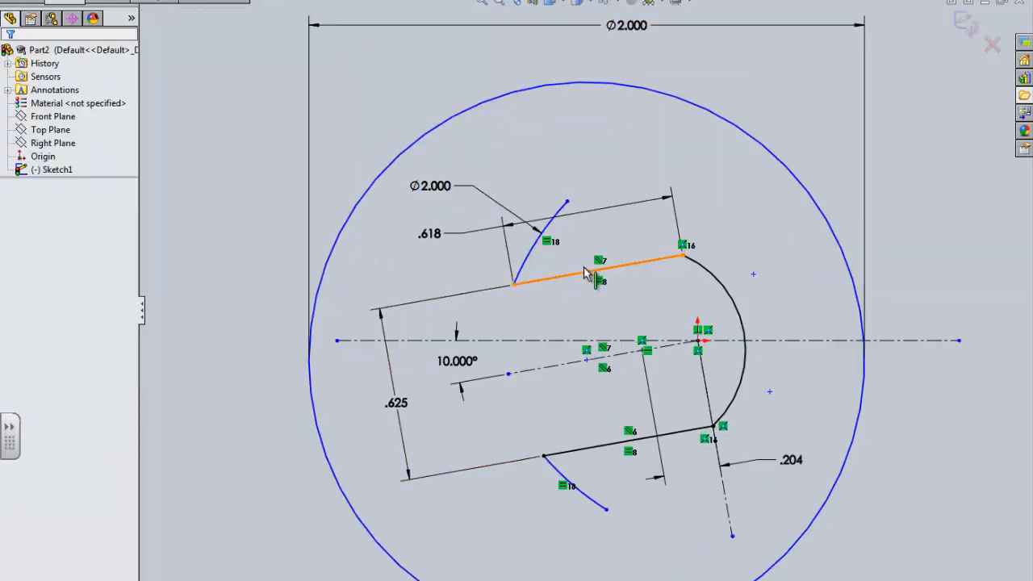
scroll(585, 275, "down", 2)
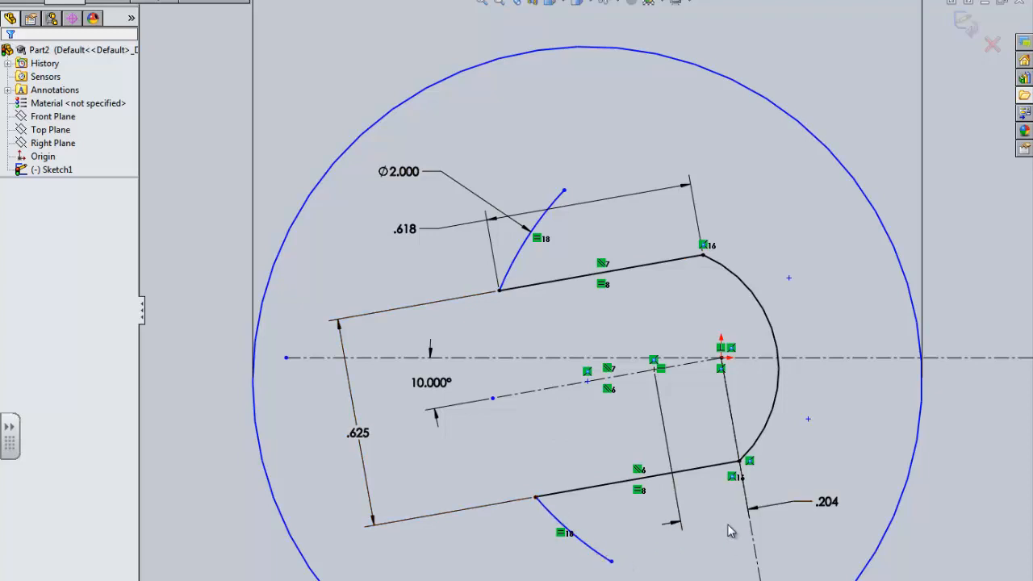
scroll(583, 311, "up", 2)
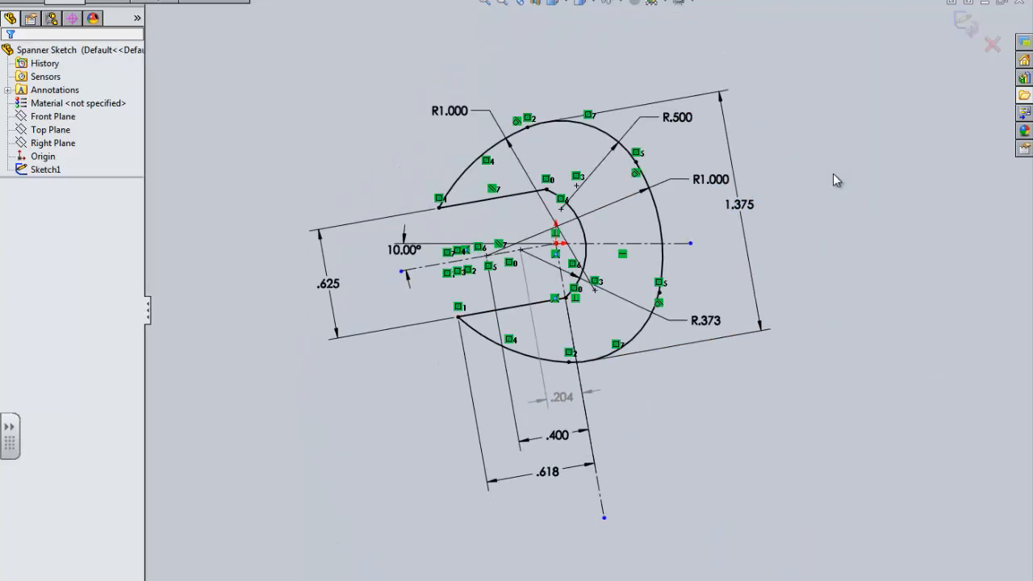
scroll(832, 173, "down", 2)
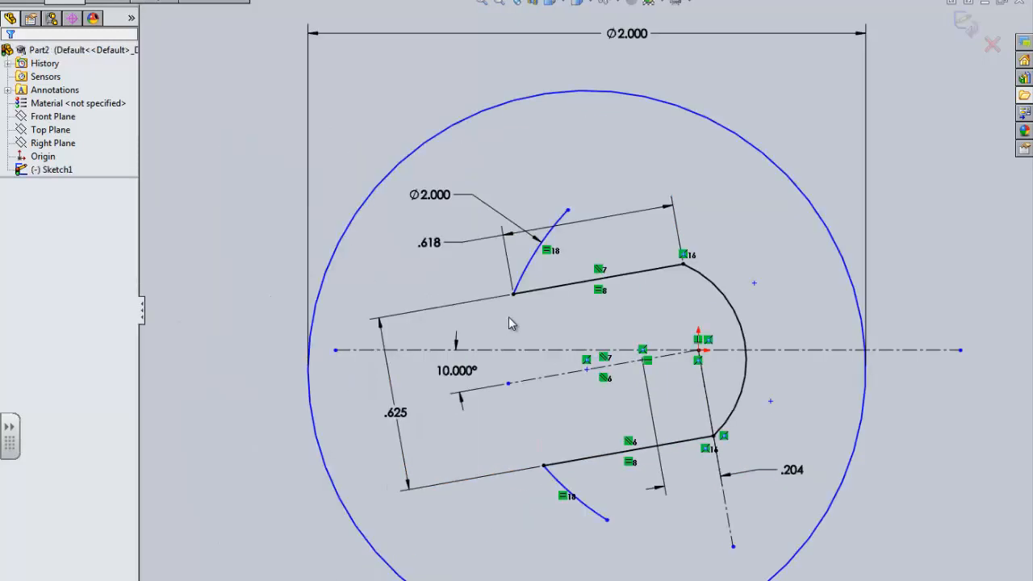
left_click(567, 211)
left_click(607, 520)
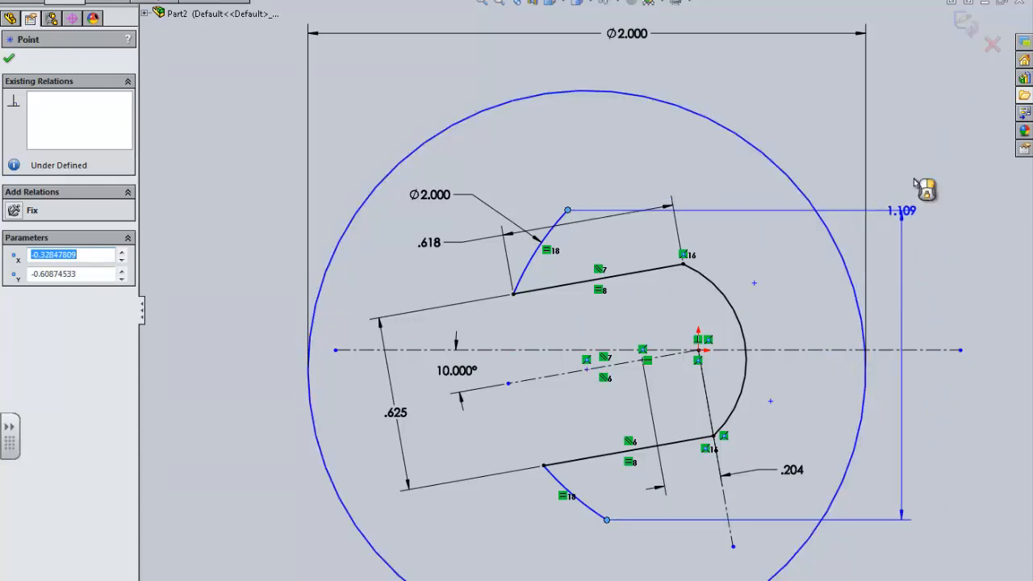
left_click(897, 115)
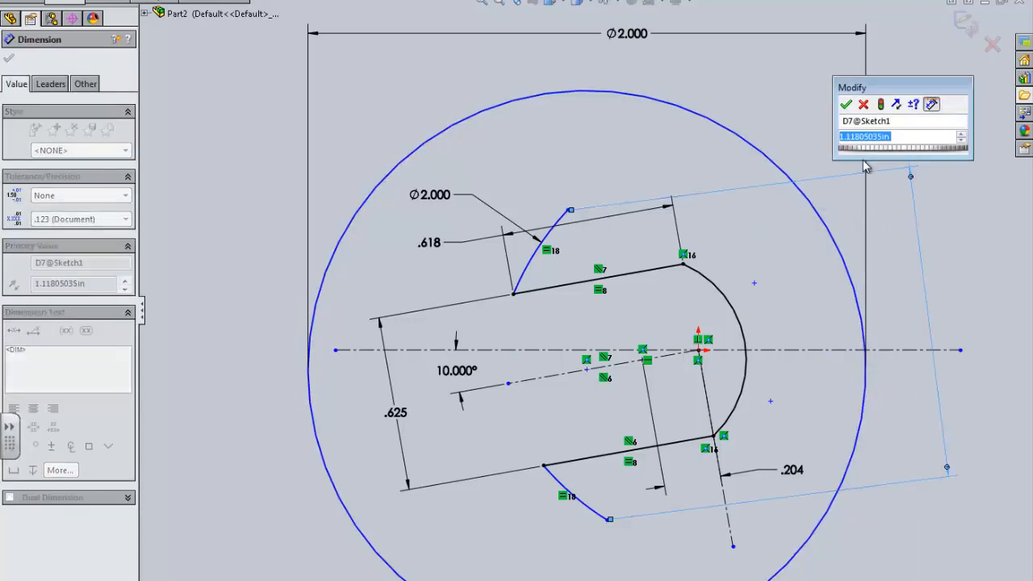
type("1.375")
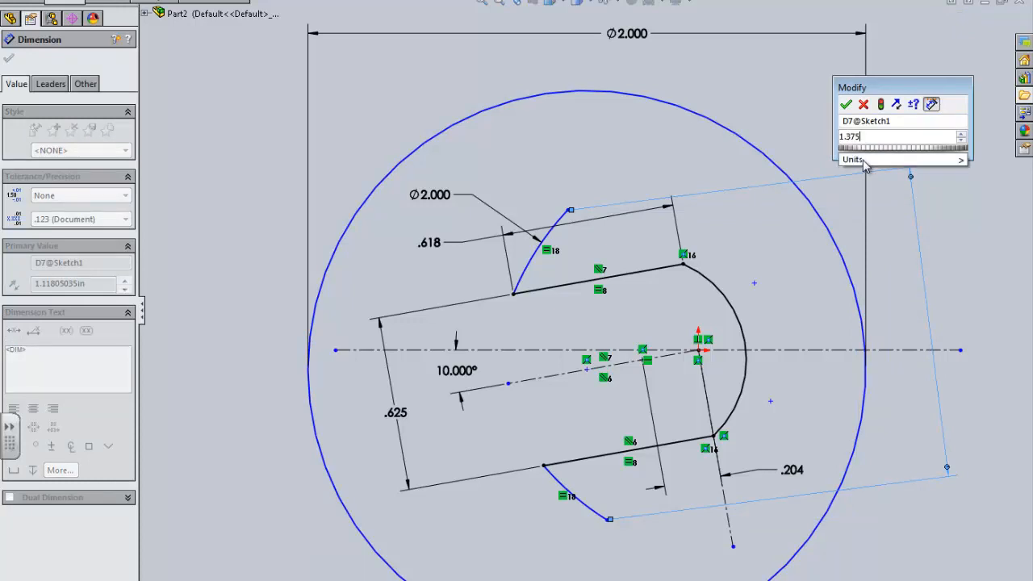
mouse_move(864, 162)
left_click(844, 109)
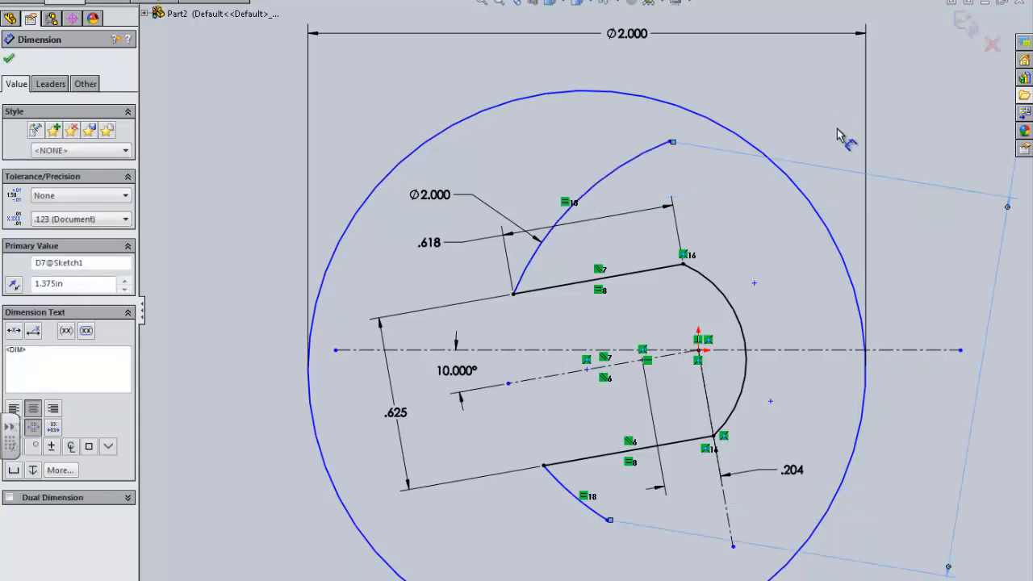
scroll(802, 235, "up", 2)
scroll(724, 326, "down", 1)
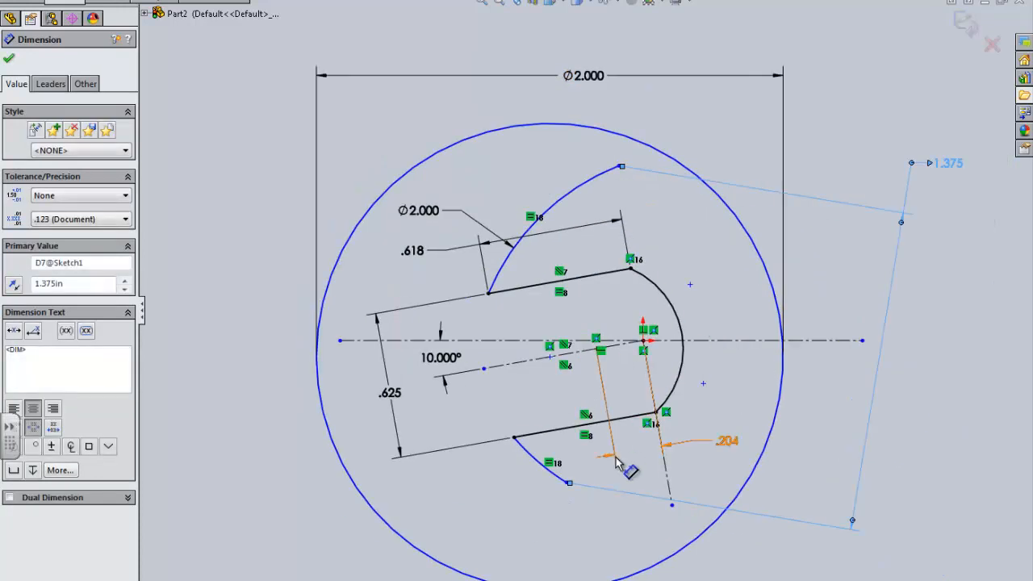
key("Escape")
left_click(566, 483)
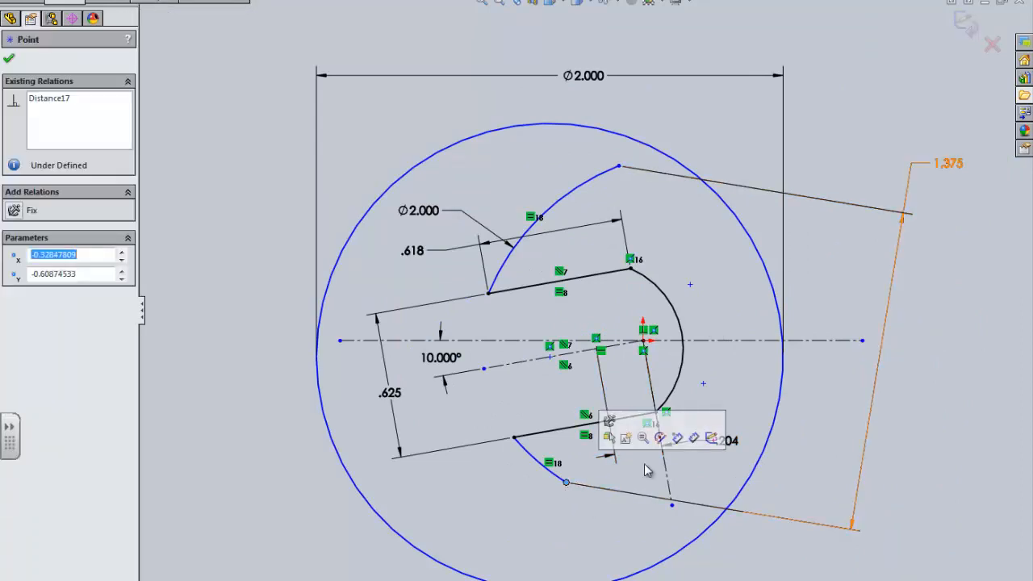
left_click(619, 166, "ctrl")
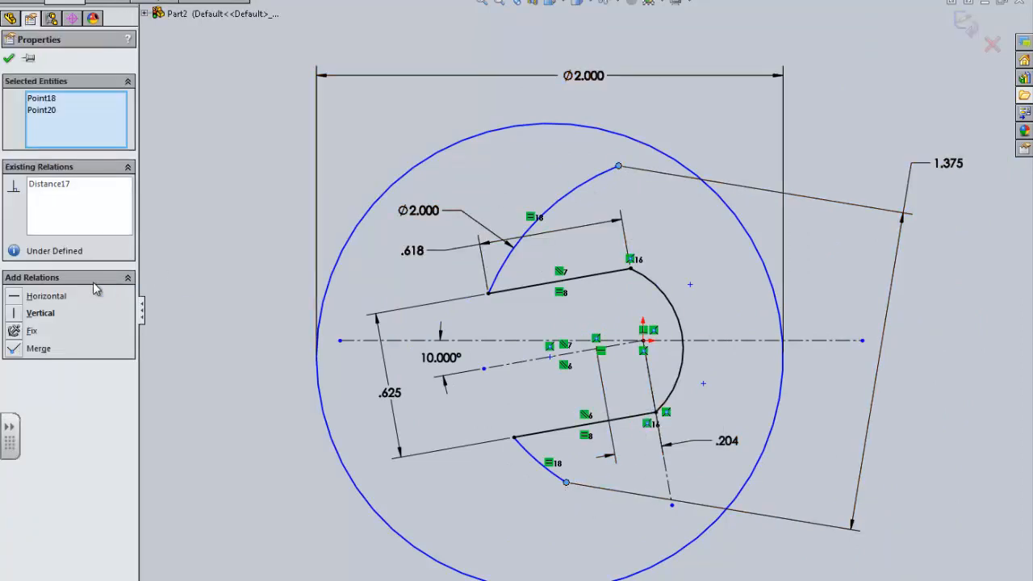
left_click(13, 327)
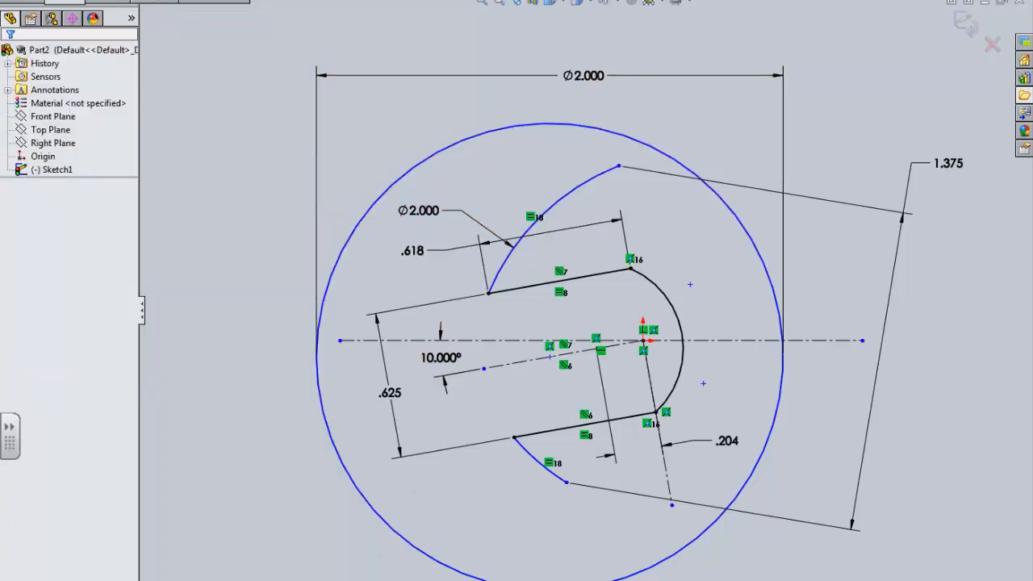
left_click(566, 483)
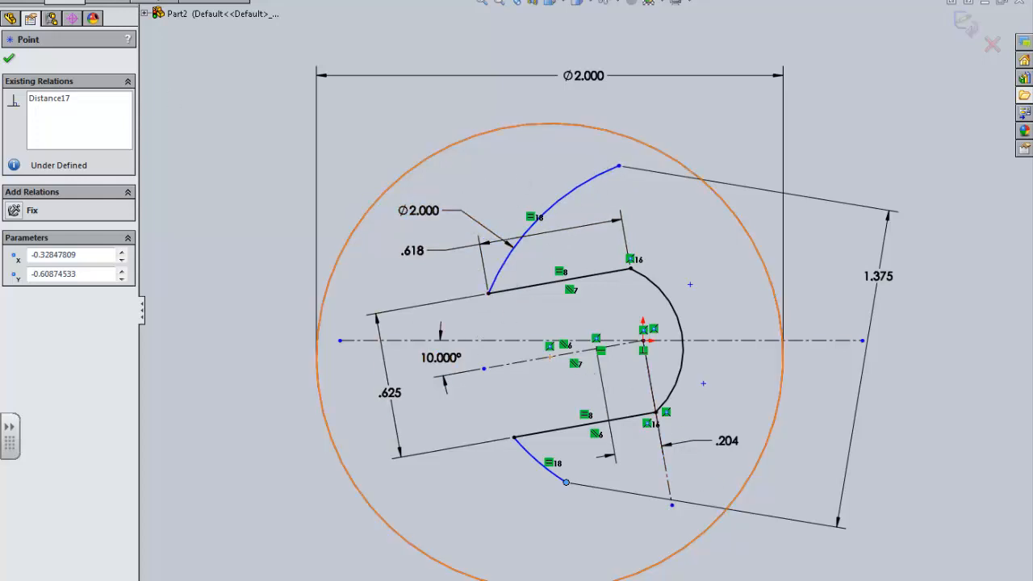
left_click(277, 69)
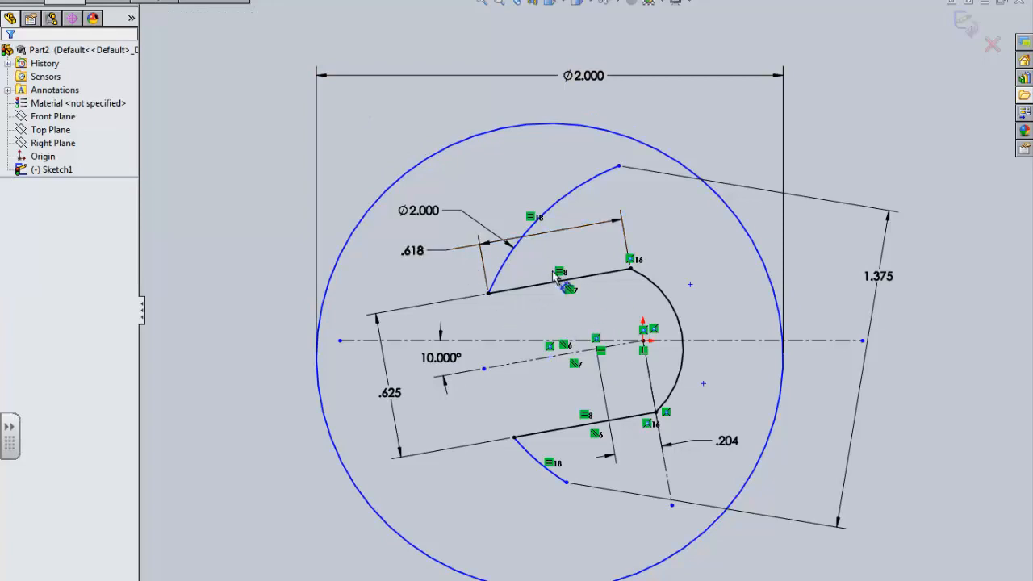
Add an arc-length dimension to the upper jaw-tip arc between its two endpoints, accepting the proposed value.
left_click(488, 293)
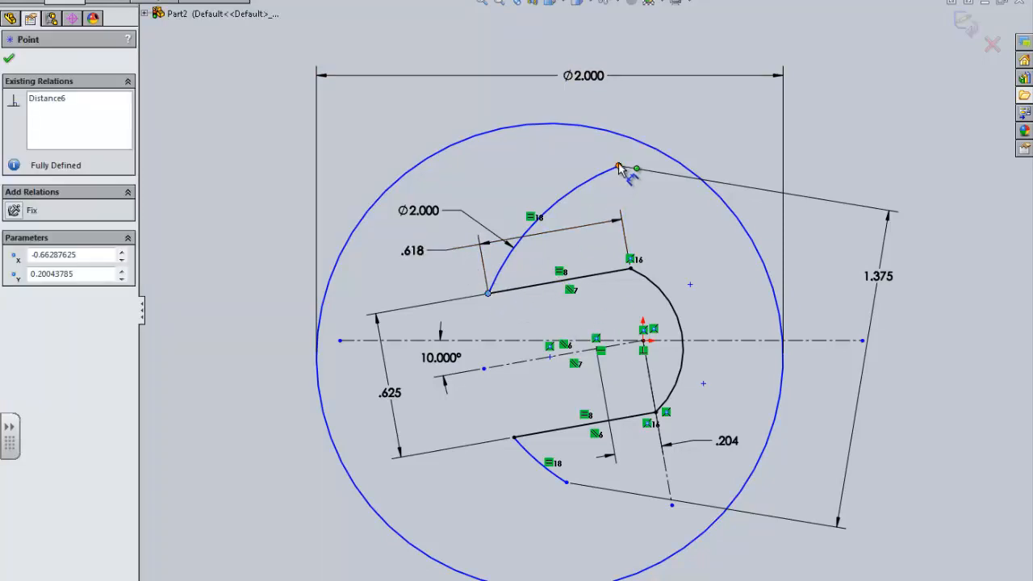
left_click(620, 168)
left_click_drag(576, 187, 512, 177)
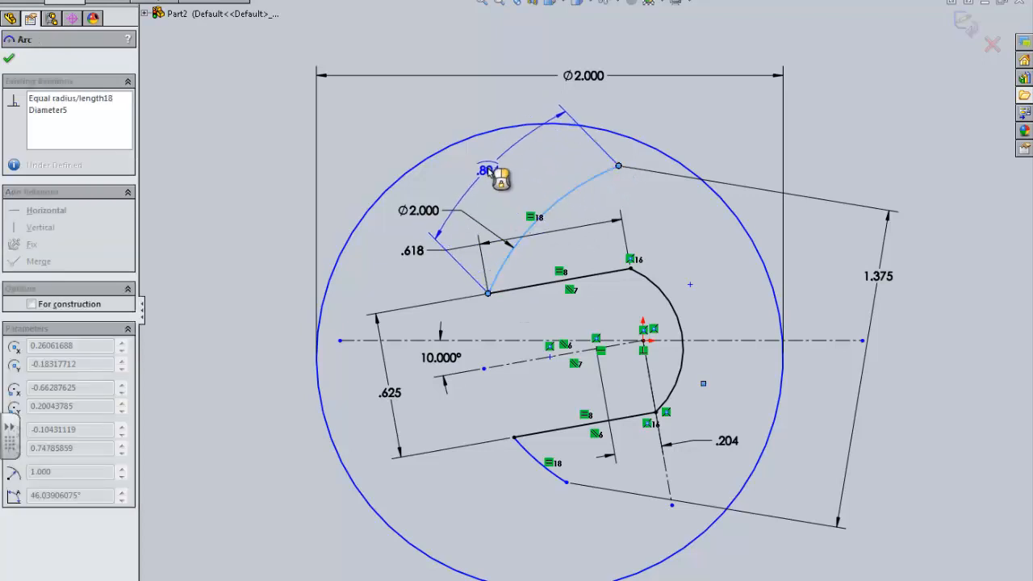
left_click(497, 169)
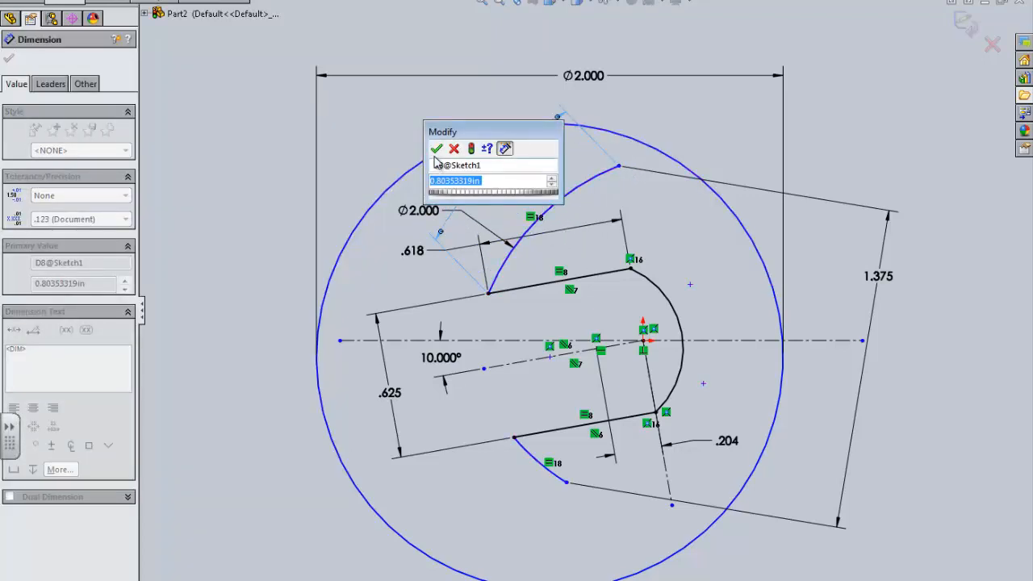
left_click(435, 149)
key("Escape")
left_click(549, 209)
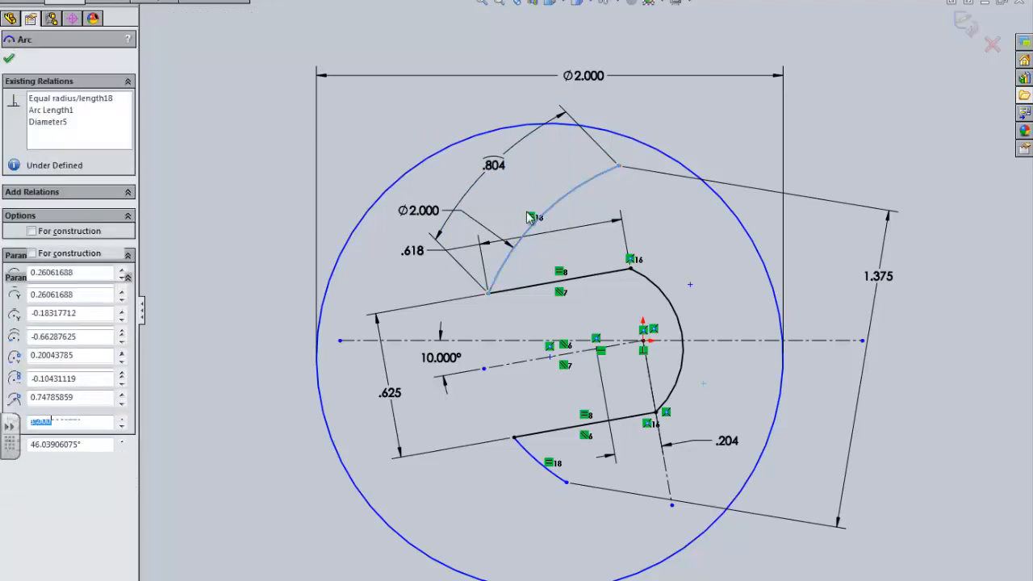
Check the equal relation between the two jaw-tip arcs and delete the upper arc's arc-length dimension.
left_click(531, 216)
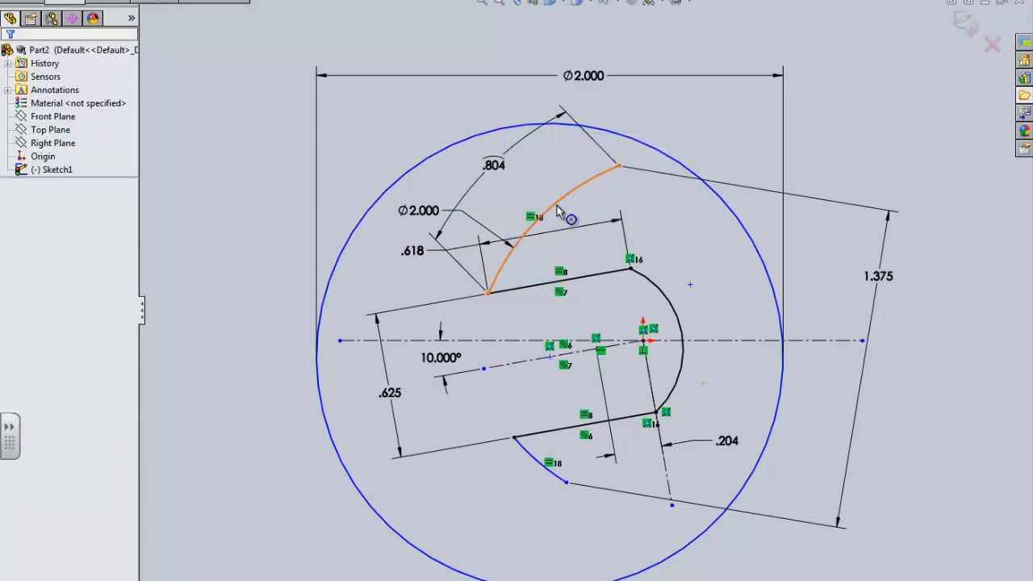
left_click(556, 208)
left_click(537, 461, "ctrl")
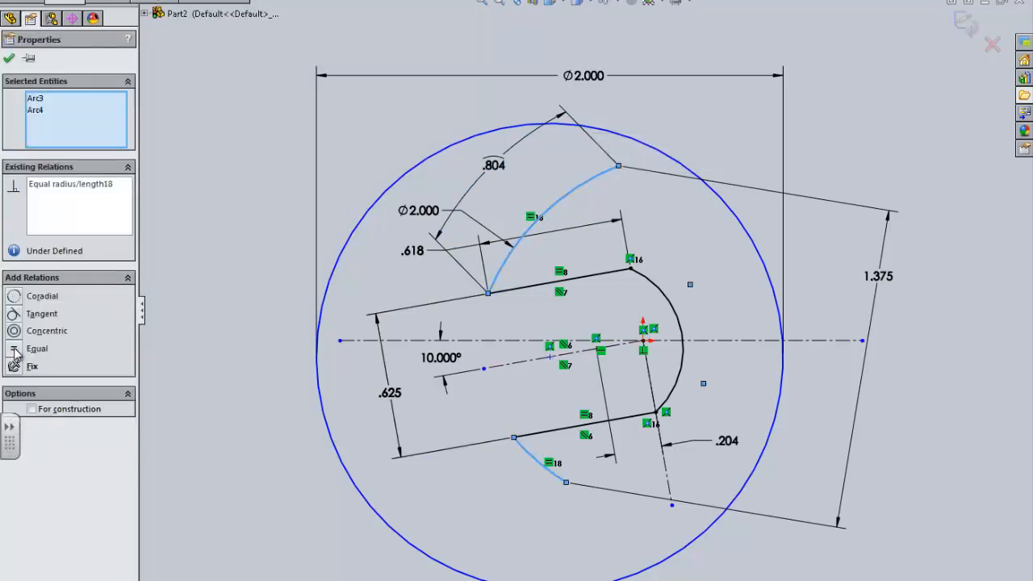
left_click(463, 415)
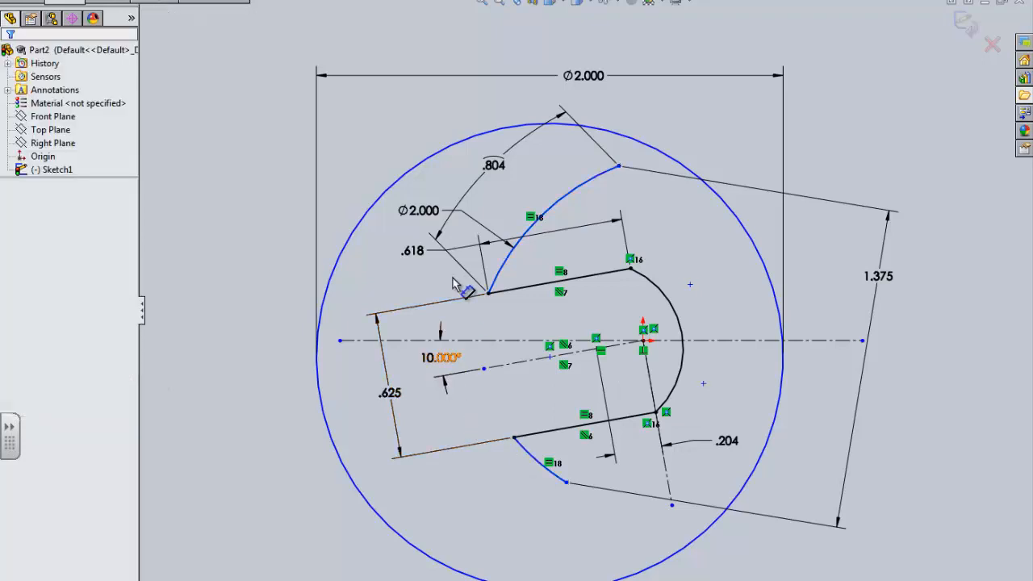
left_click(496, 167)
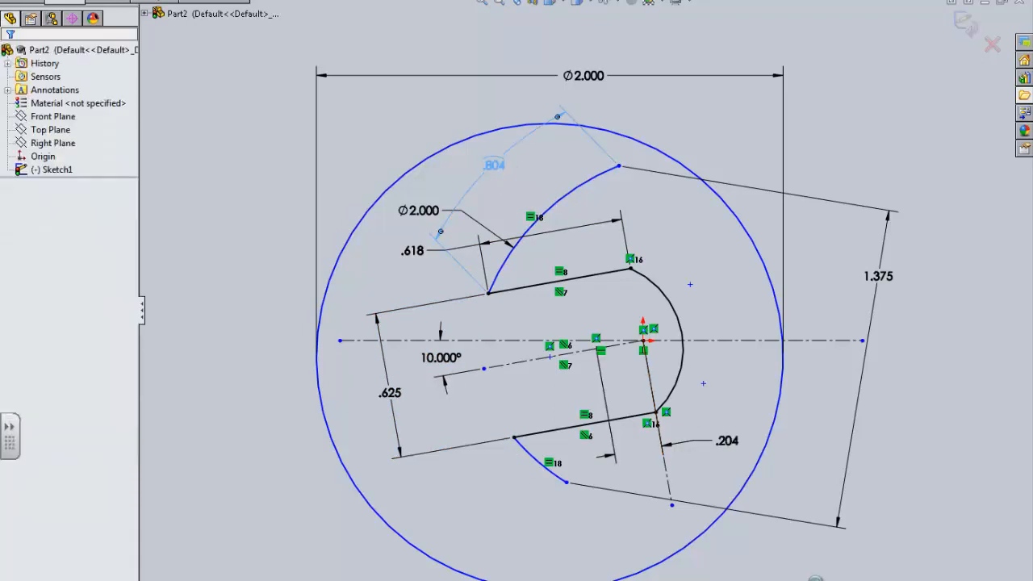
key("Delete")
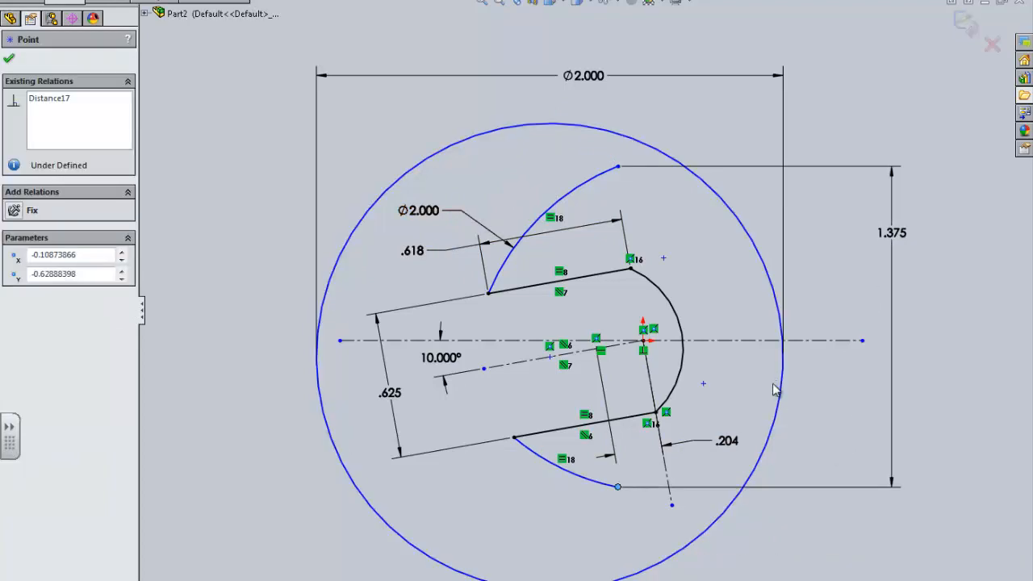
left_click(812, 410)
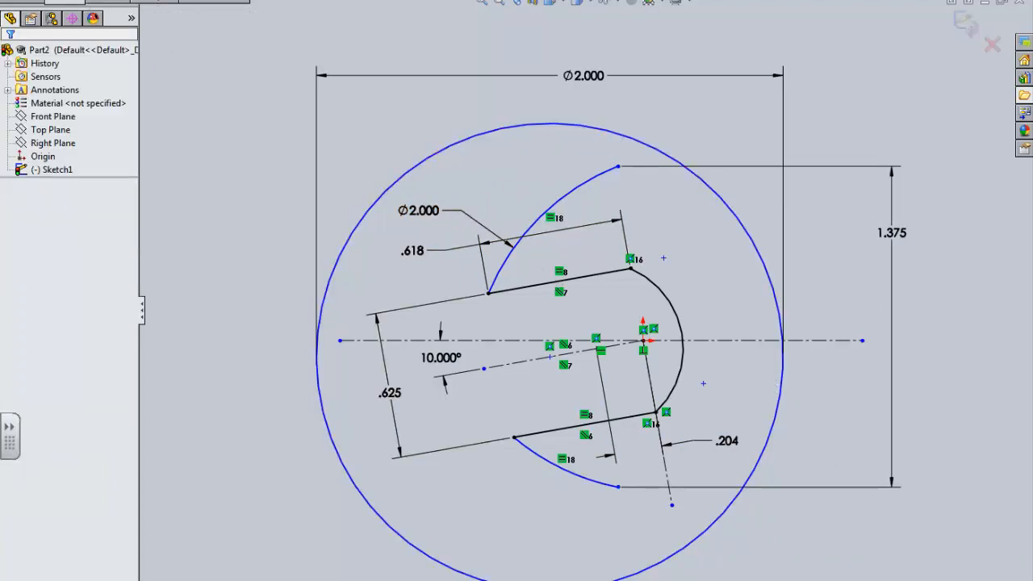
Sketch a construction line joining the free endpoints of the upper and lower jaw-tip arcs.
left_click(618, 166)
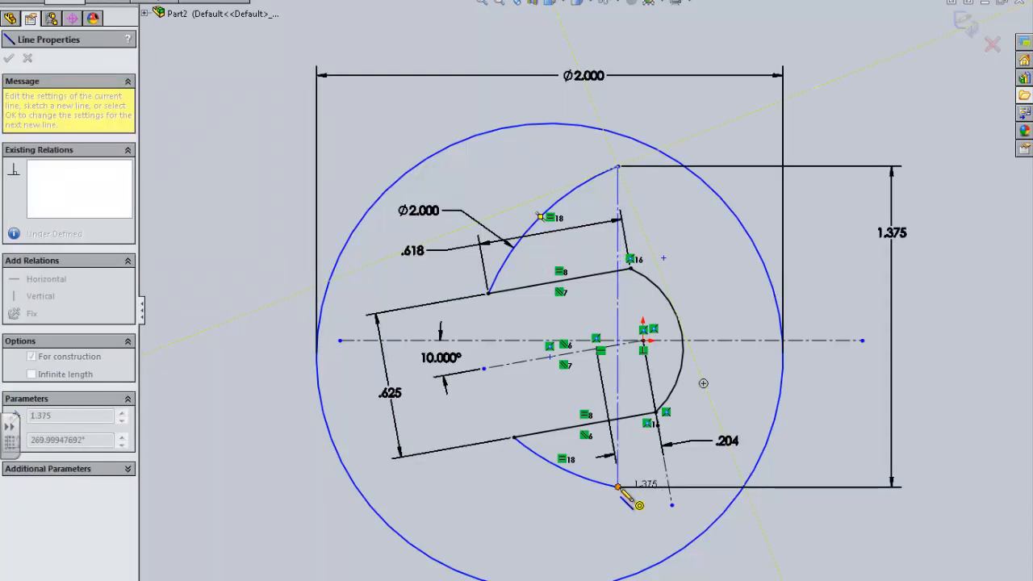
left_click(618, 488)
key("Escape")
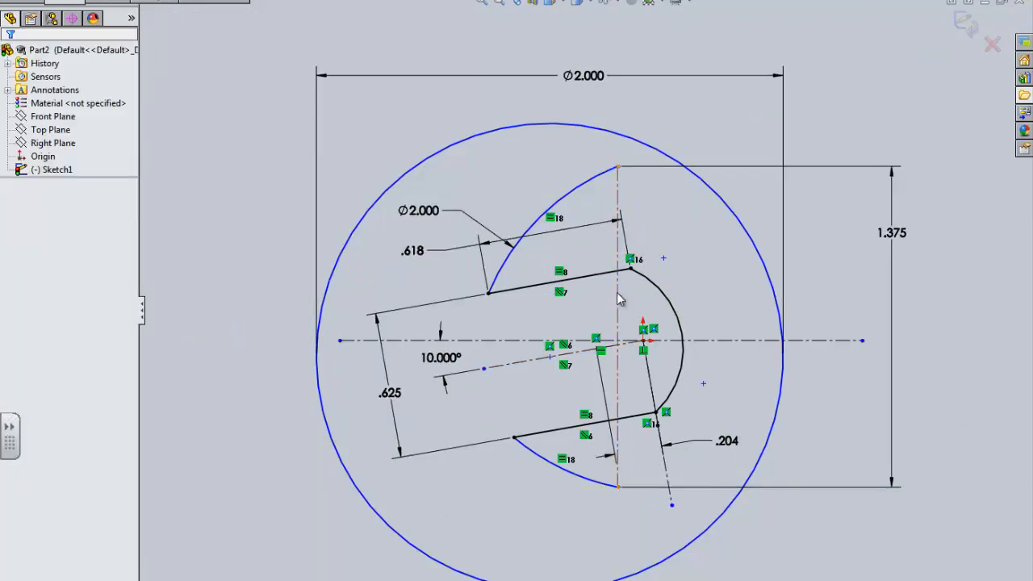
Make the tip-to-tip construction line parallel to the centerline running down from the origin, and centre the 1.375 dimension text along its dimension line.
left_click(618, 318)
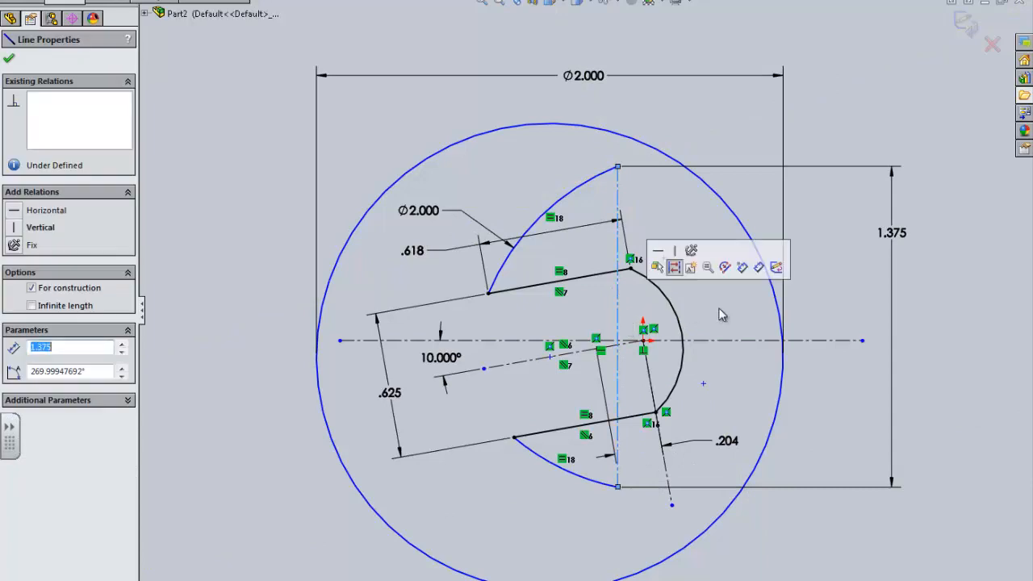
left_click(669, 482, "ctrl")
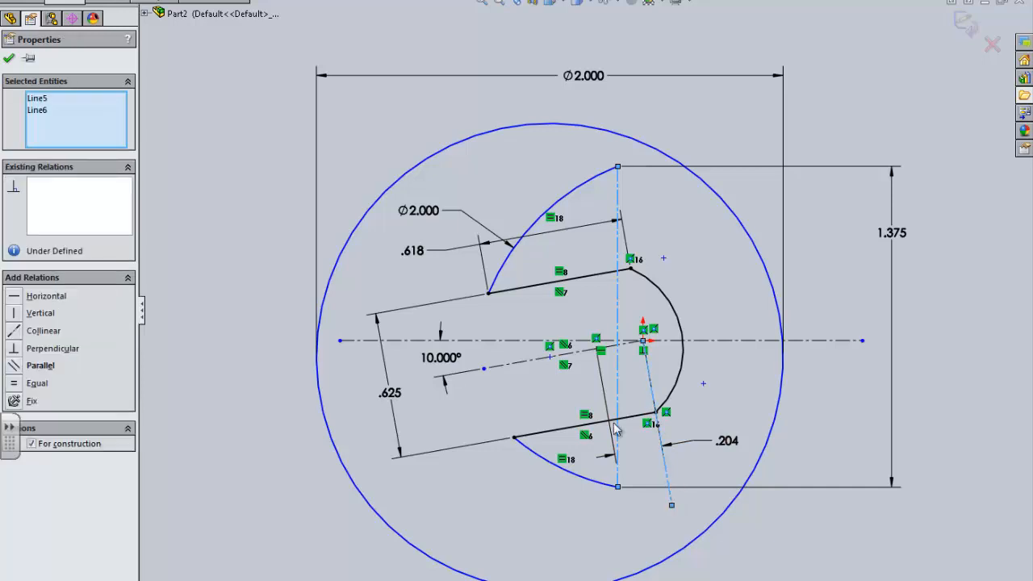
left_click(18, 367)
left_click(491, 485)
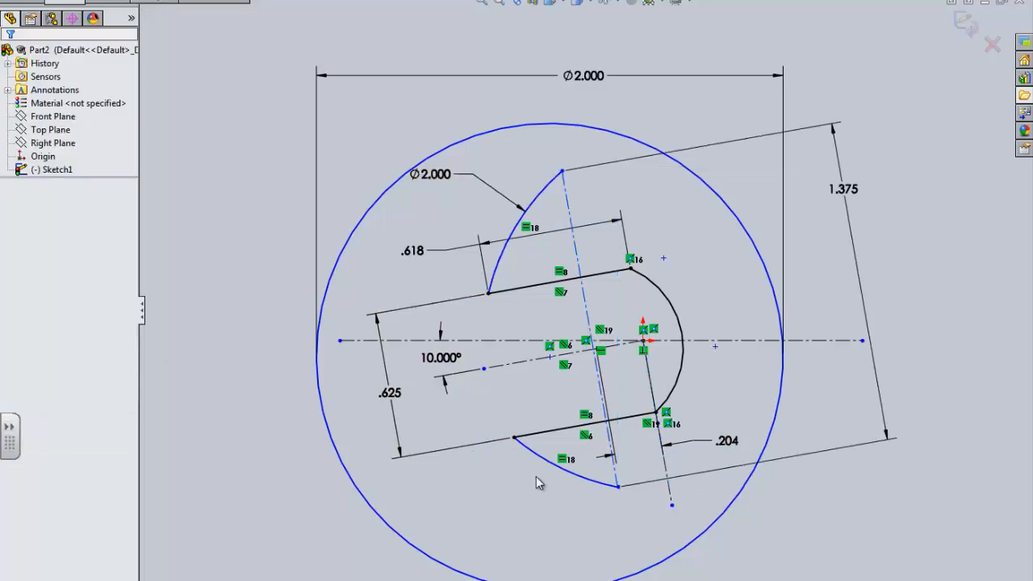
left_click_drag(857, 205, 858, 257)
key("Escape")
Make the midpoint of the tip-to-tip construction line coincident with the 10° angled centerline.
left_click(593, 323)
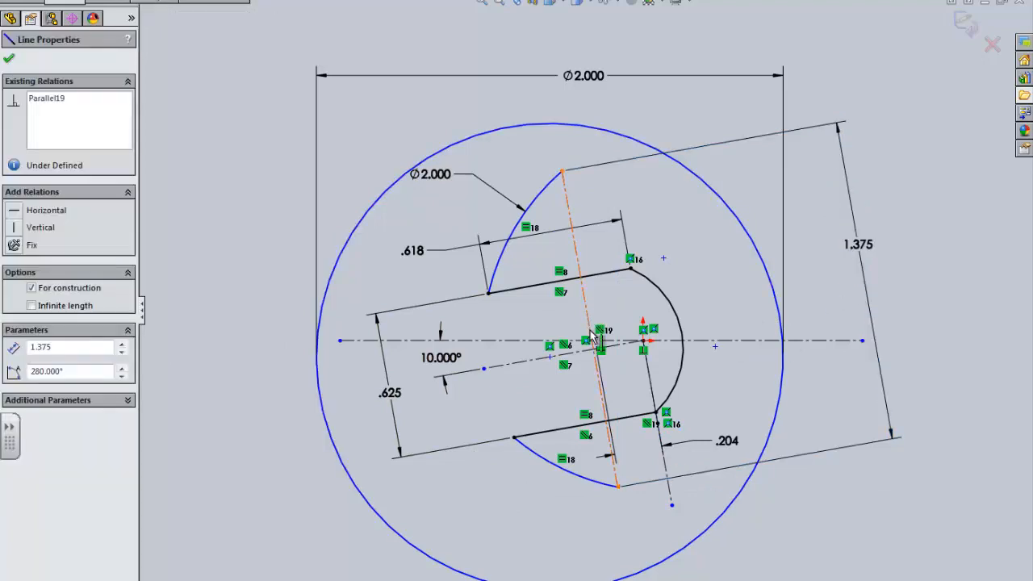
right_click(594, 322)
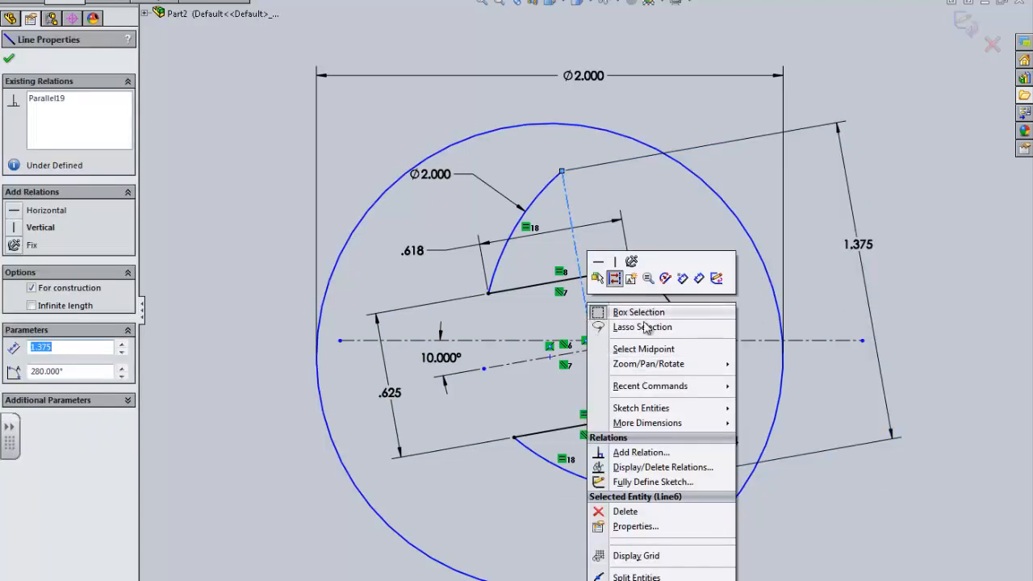
left_click(645, 349)
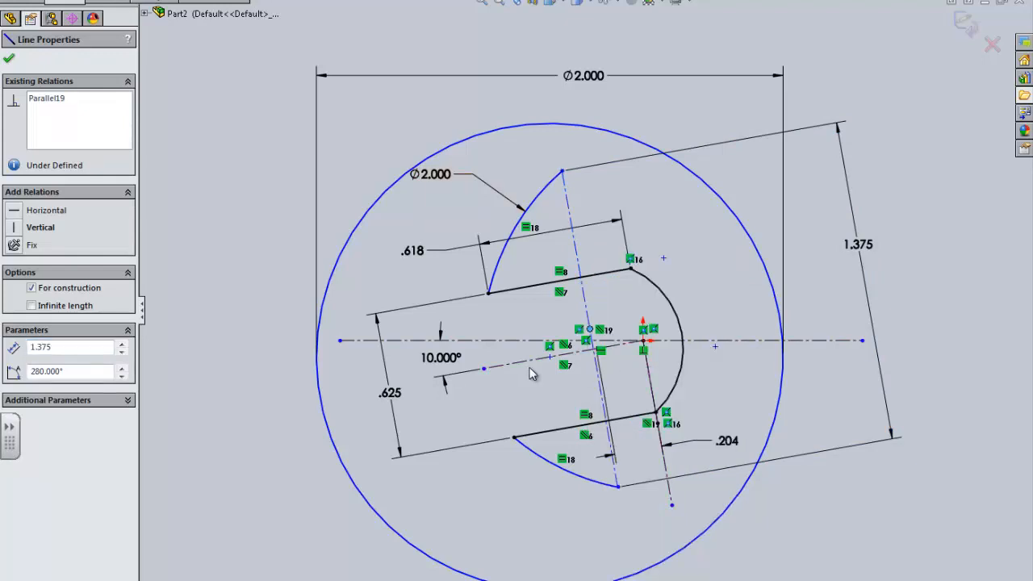
left_click(524, 370, "ctrl")
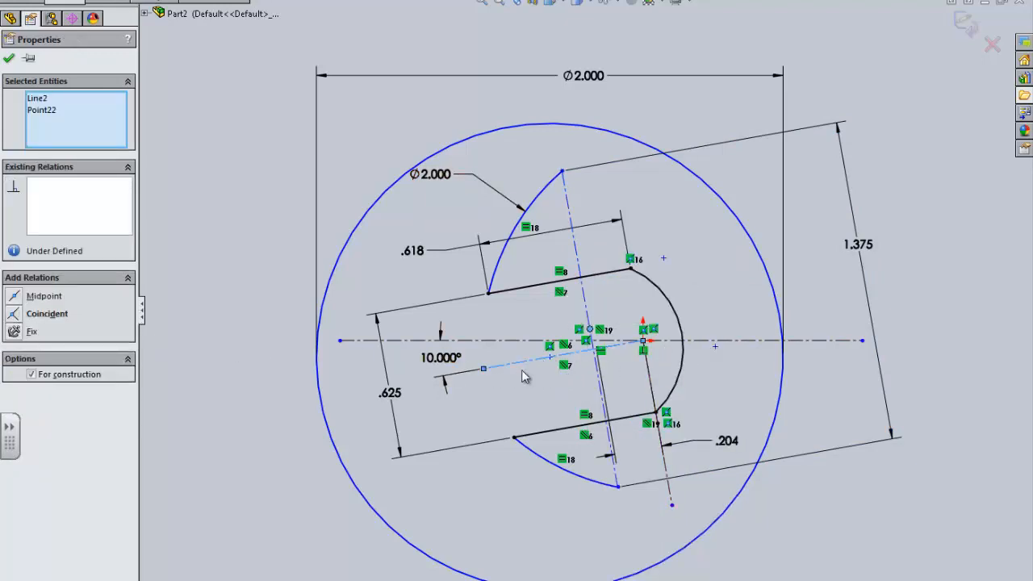
left_click(14, 315)
left_click(456, 515)
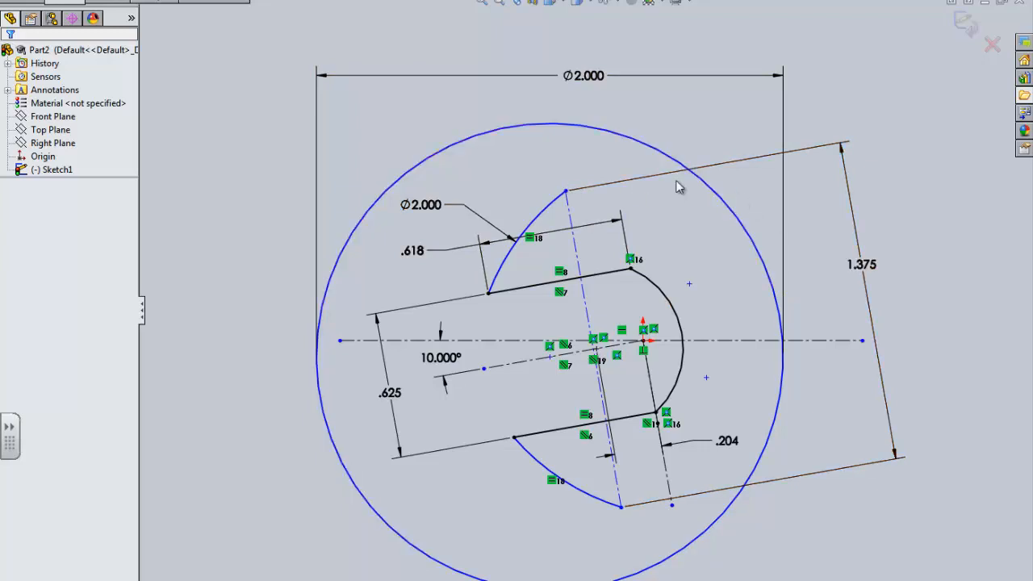
Sketch two outward-bulging three-point arcs from the jaw-tip endpoints to the large circle, the lower one about 0.28 in in radius.
left_click(134, 0)
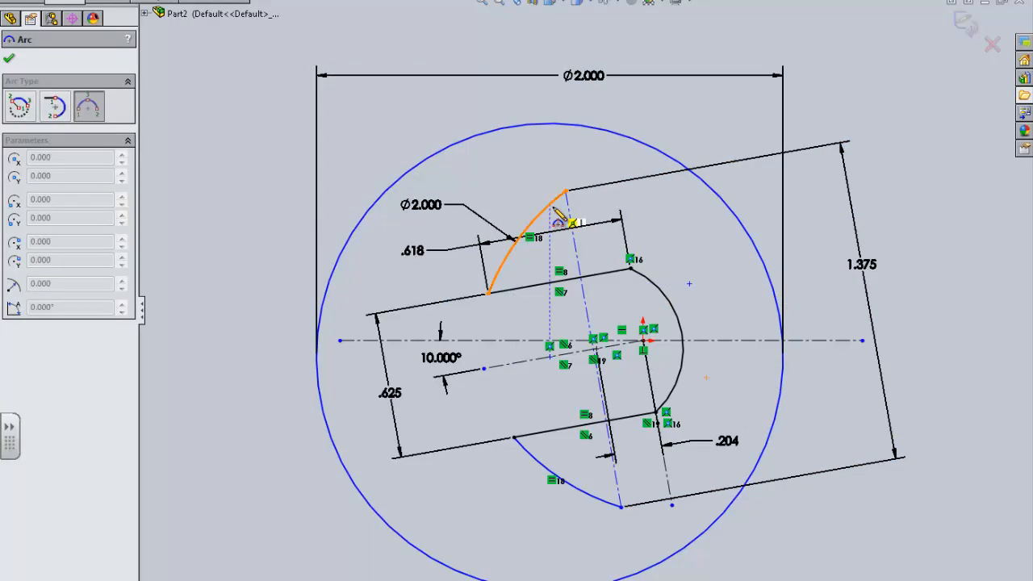
left_click(567, 191)
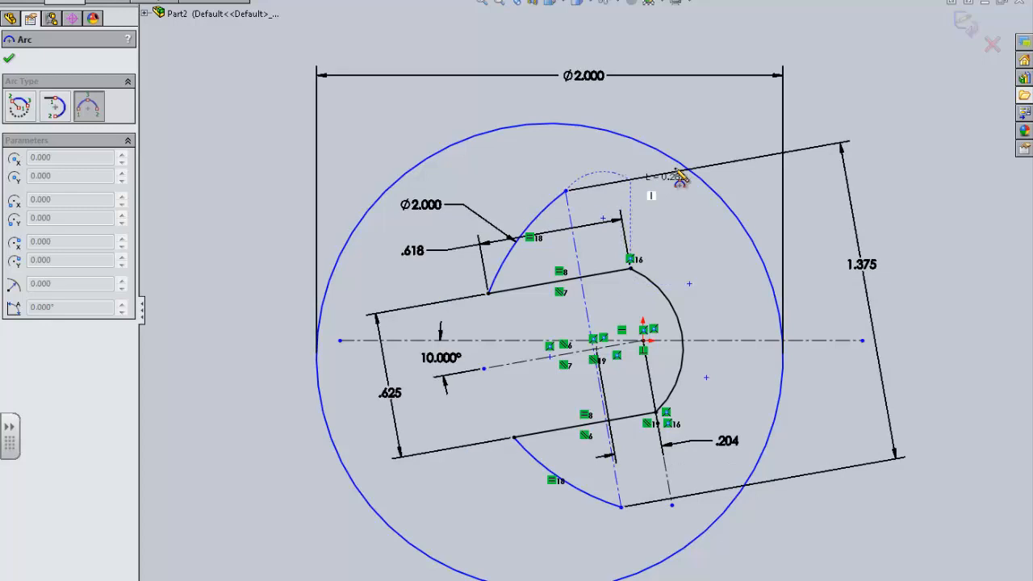
left_click(718, 196)
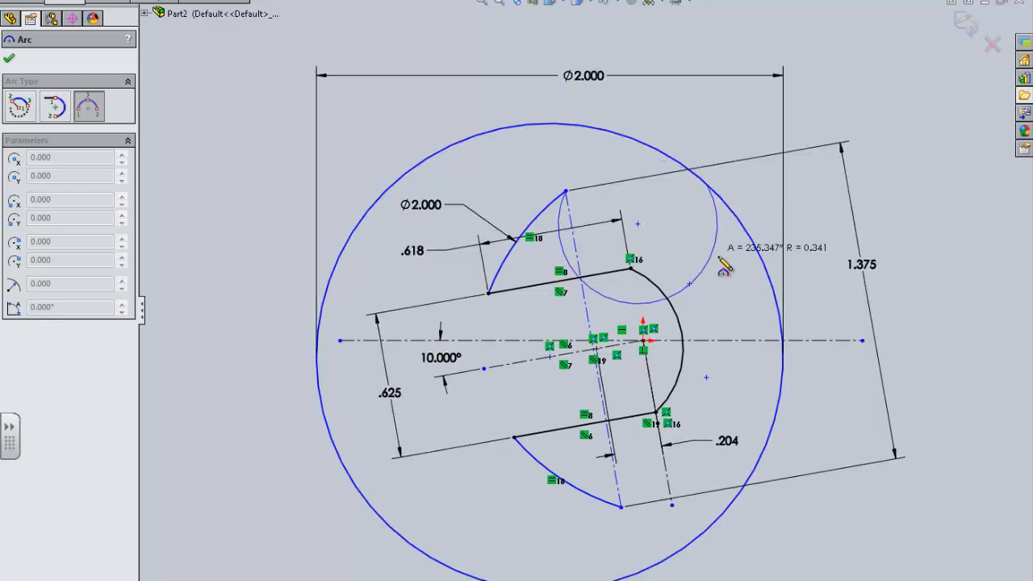
left_click(627, 160)
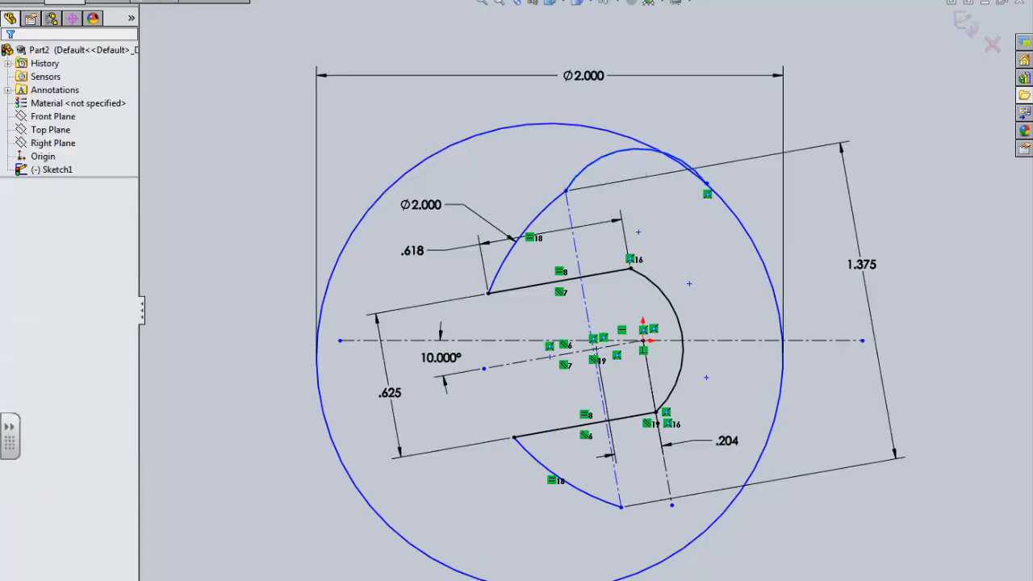
left_click(621, 506)
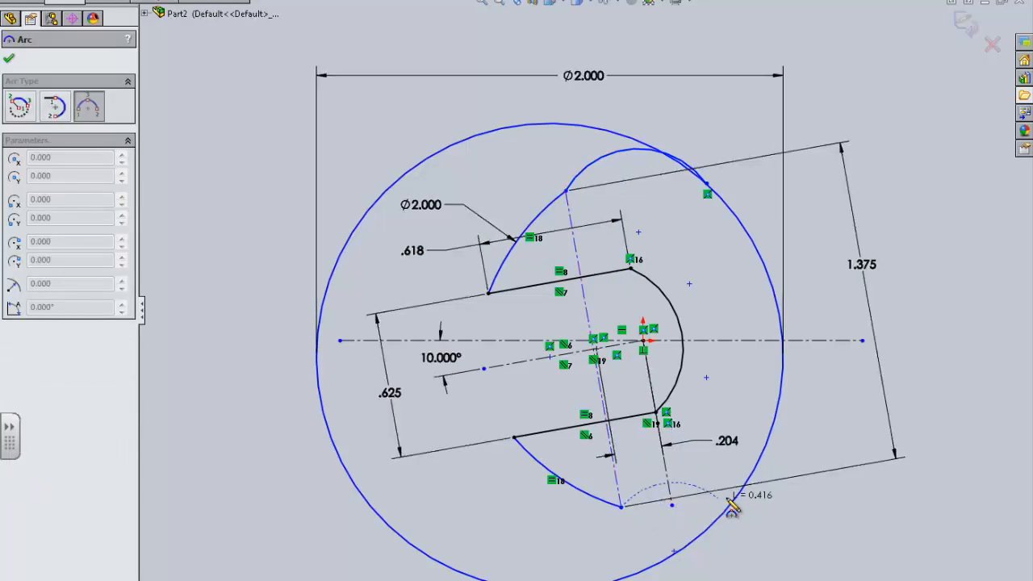
left_click(735, 504)
left_click(671, 535)
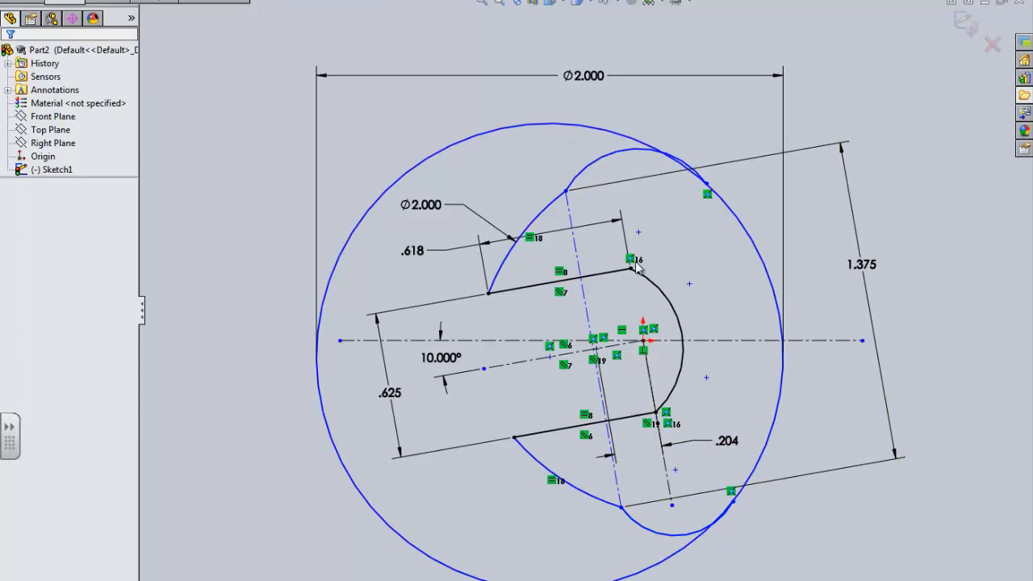
Apply an equal relation to the two arcs connecting the jaw tips to the large circle.
left_click(621, 158)
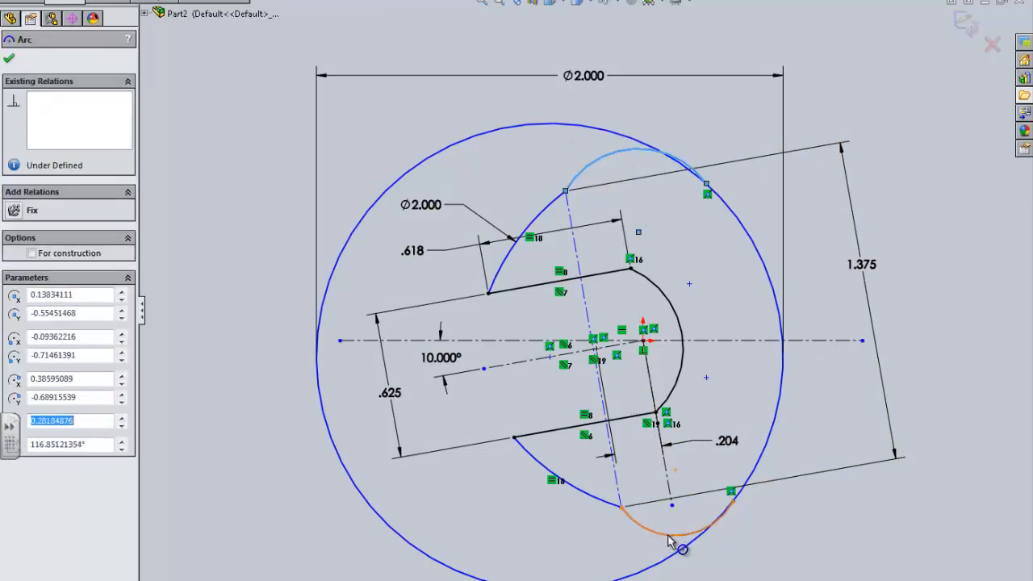
left_click(678, 535, "ctrl")
left_click(32, 348)
left_click(204, 194)
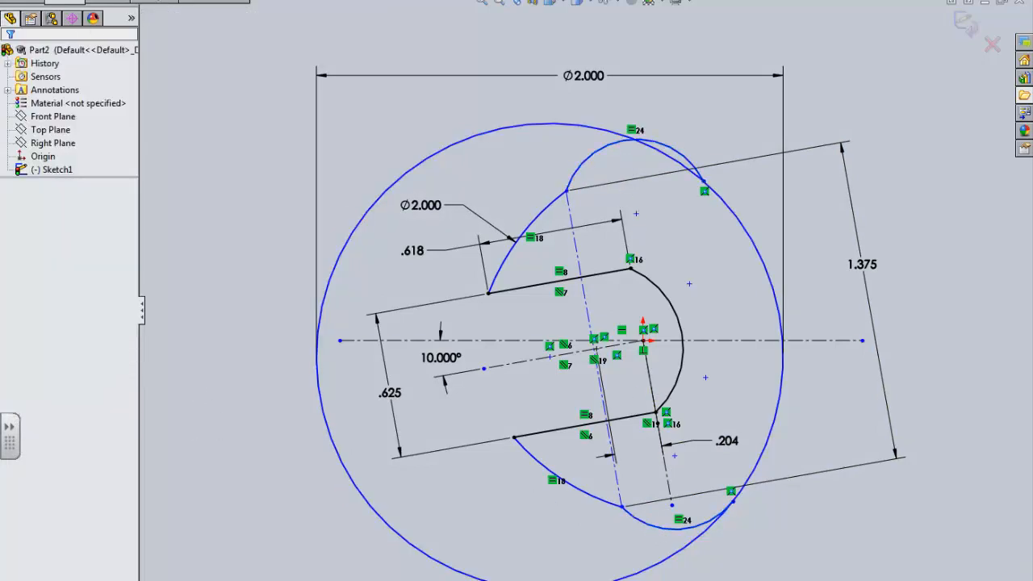
Add a radius dimension to the upper connecting arc, placed above and outside the large circle.
left_click(605, 158)
left_click(484, 104)
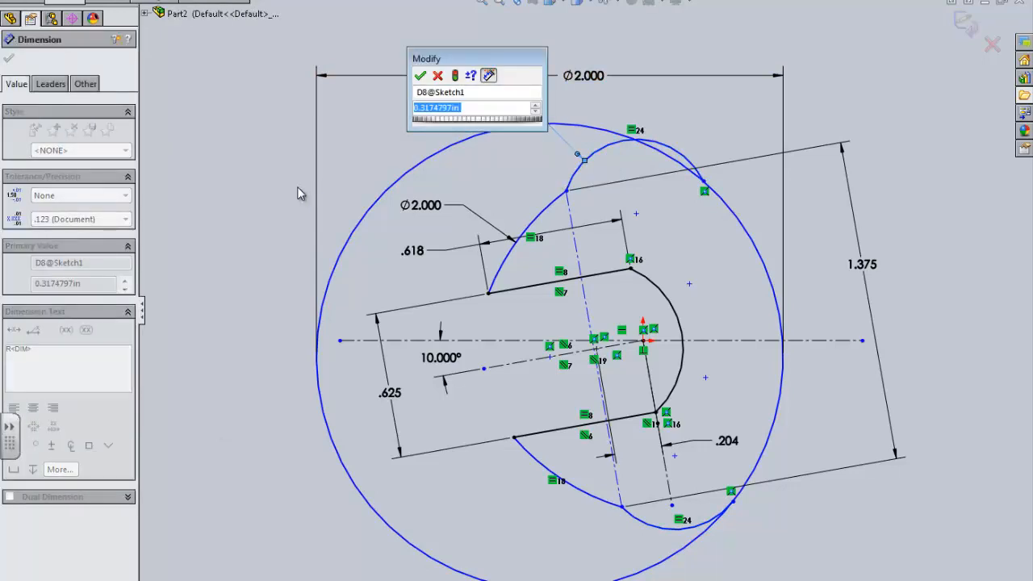
Try a radius of 5 in for the upper connecting arc and undo that value.
type("5")
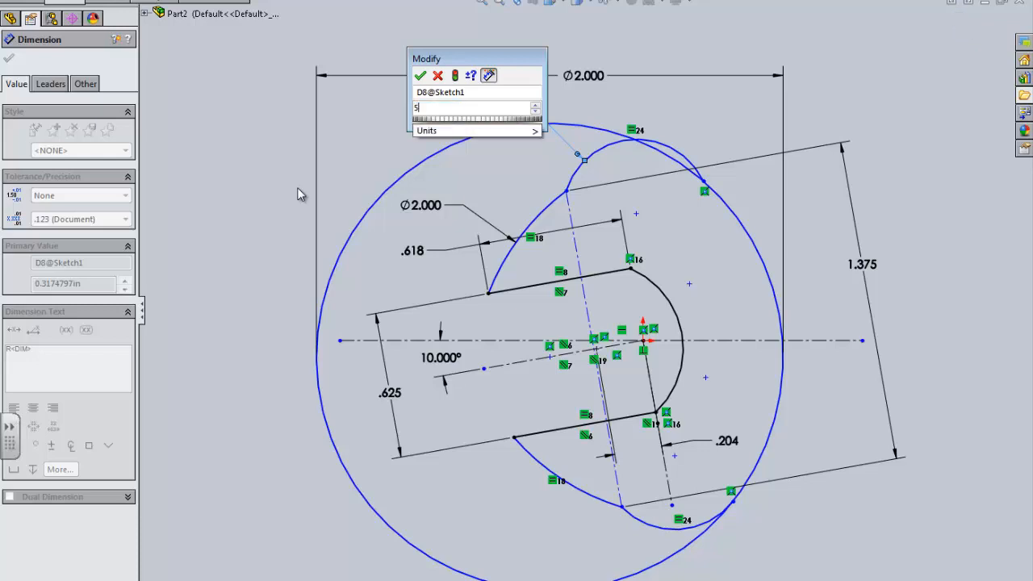
left_click(420, 75)
scroll(675, 185, "up", 6)
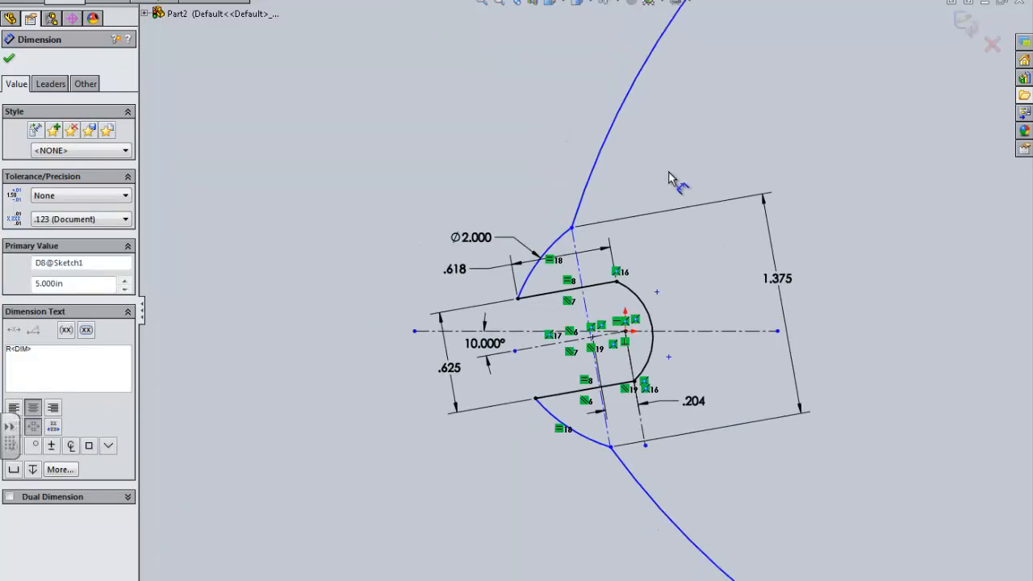
scroll(722, 261, "up", 2)
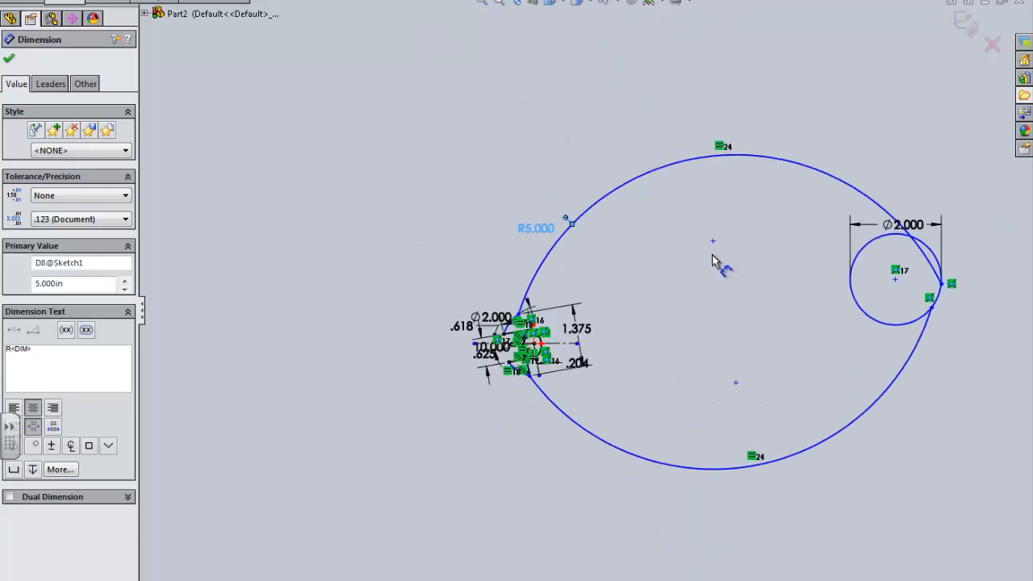
scroll(662, 254, "down", 3)
left_click(668, 241)
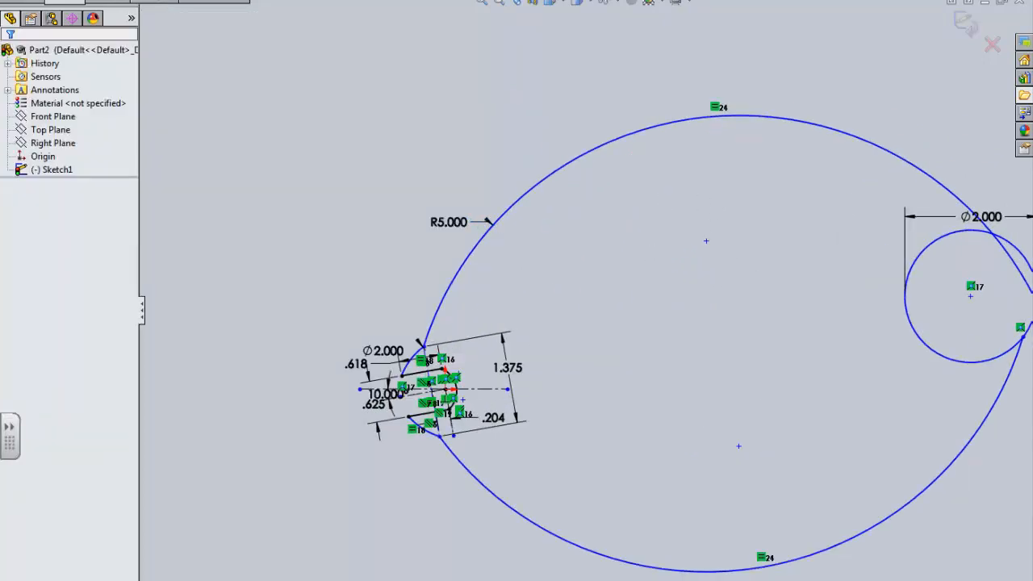
key("ctrl+z")
Move the upper connecting arc's radius dimension closer to the arc, between the large circle and its diameter dimension.
scroll(404, 297, "down", 4)
scroll(646, 315, "up", 1)
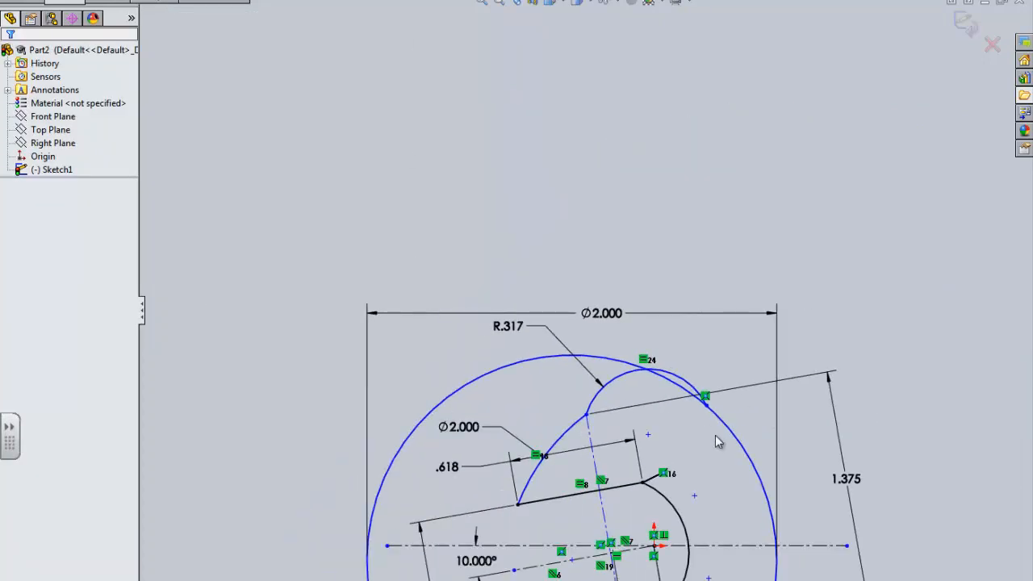
scroll(694, 379, "down", 2)
left_click(664, 341)
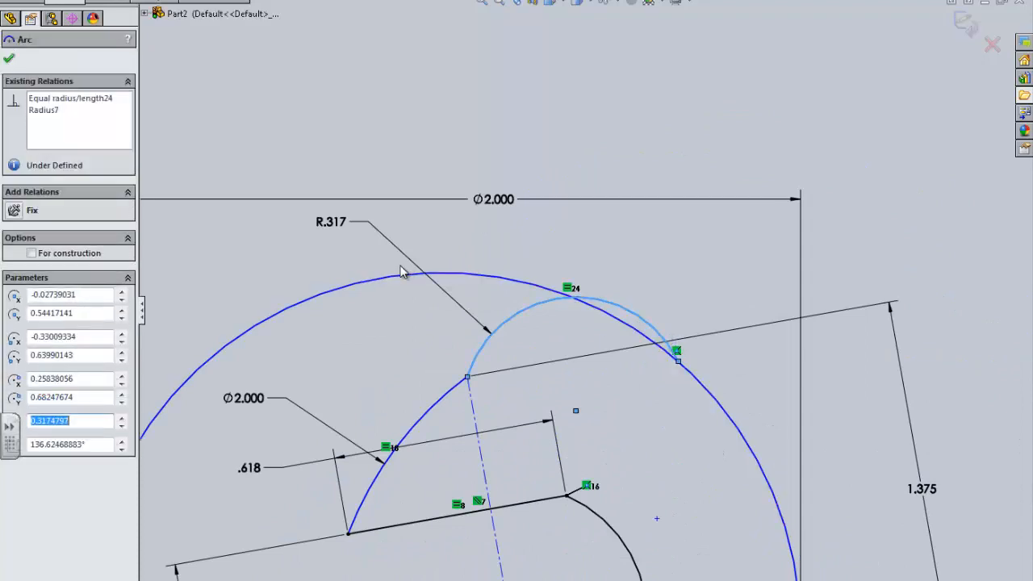
left_click_drag(326, 225, 419, 247)
scroll(473, 332, "up", 2)
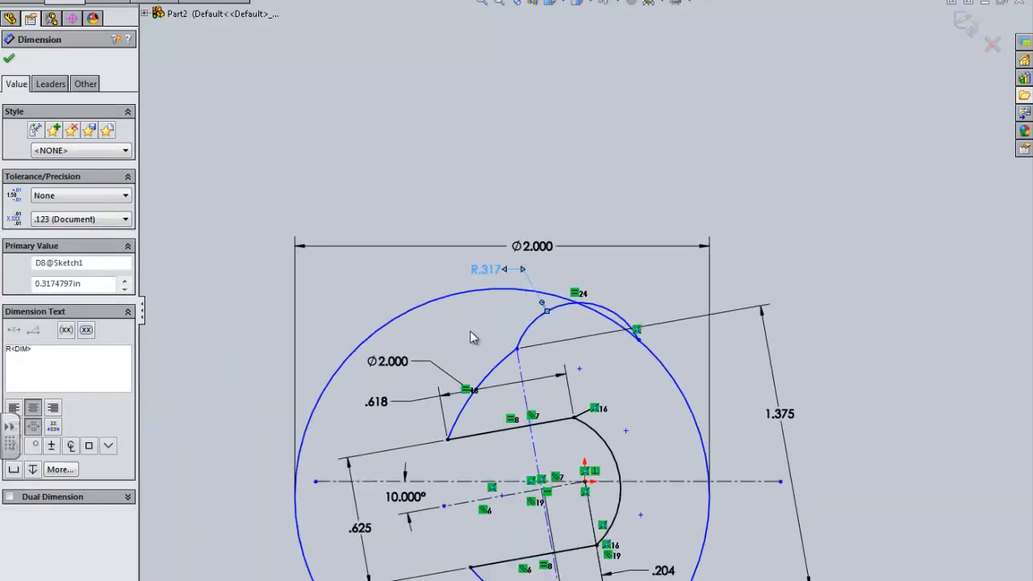
scroll(533, 318, "down", 1)
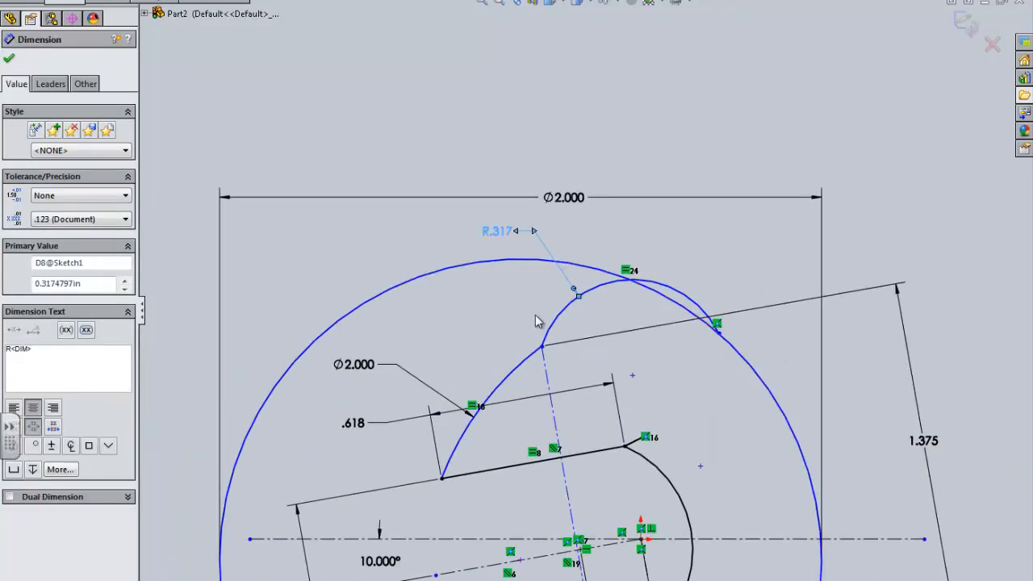
left_click(638, 381)
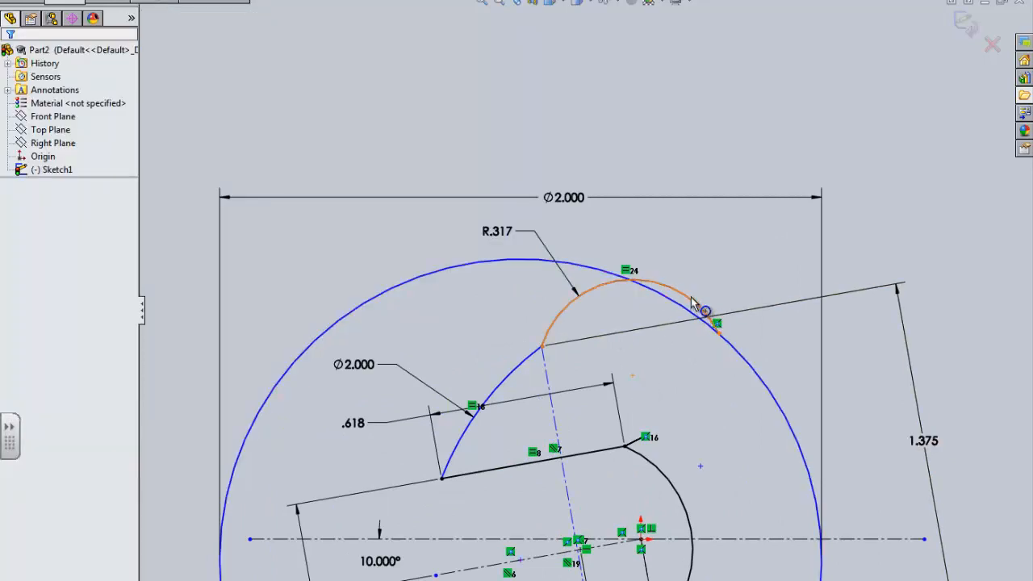
scroll(802, 461, "up", 3)
scroll(702, 484, "down", 3)
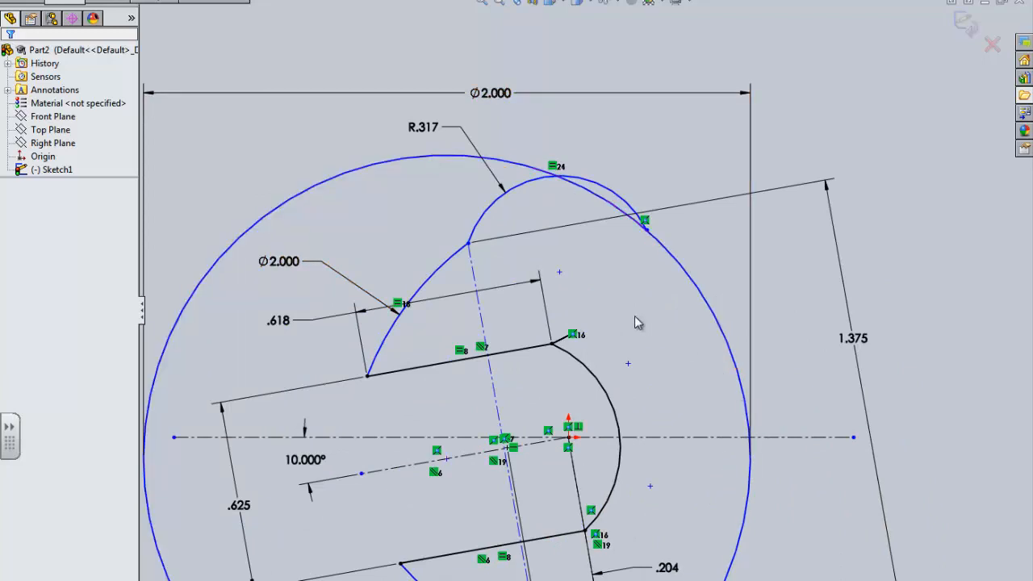
Replace the large circle's linear diameter dimension with a 2 in leader-style diameter dimension placed just outside its upper-left edge.
scroll(800, 466, "up", 2)
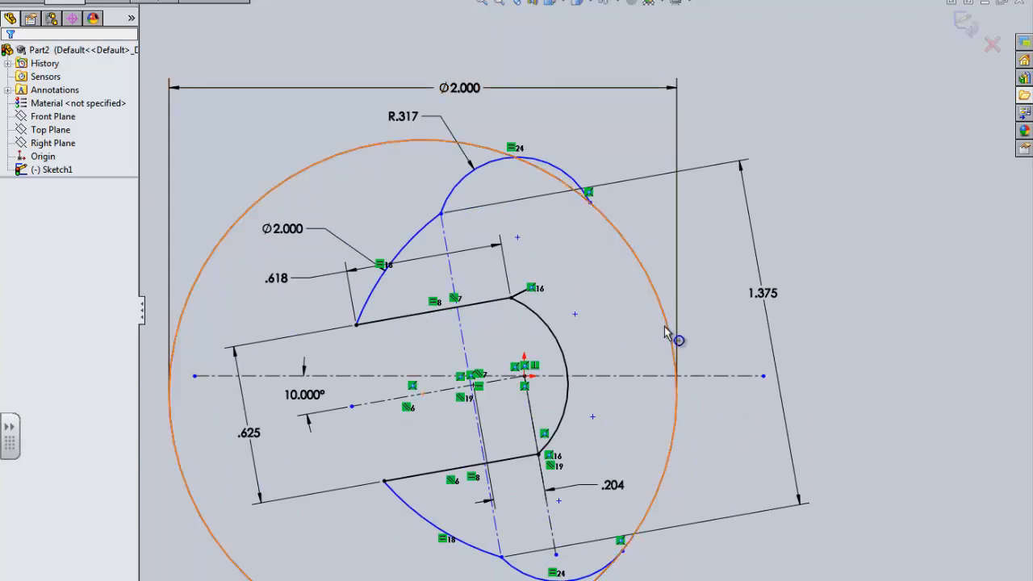
left_click(673, 337)
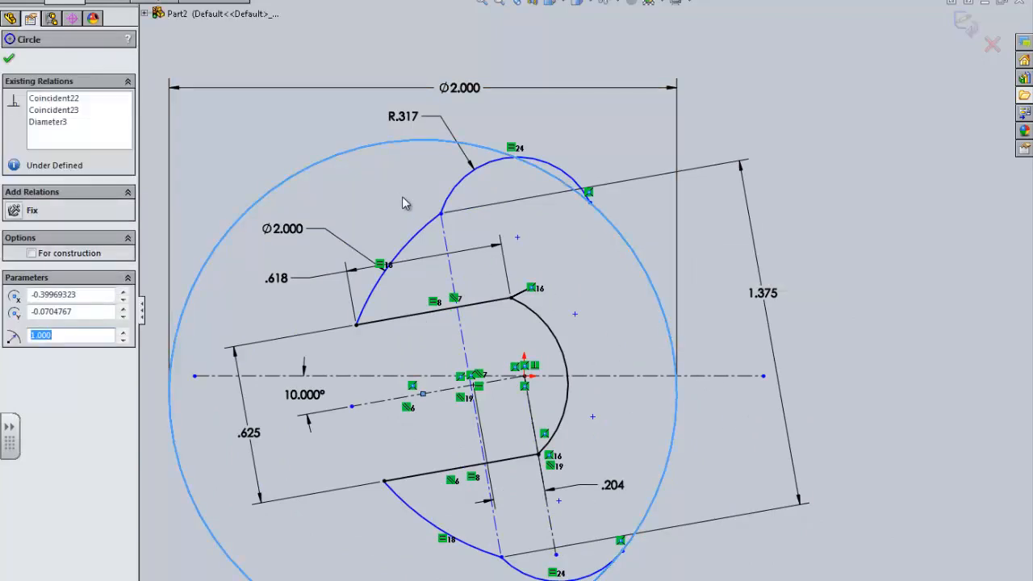
scroll(402, 196, "up", 1)
mouse_move(476, 129)
left_mouse_down()
mouse_move(227, 104)
mouse_move(307, 103)
left_mouse_up()
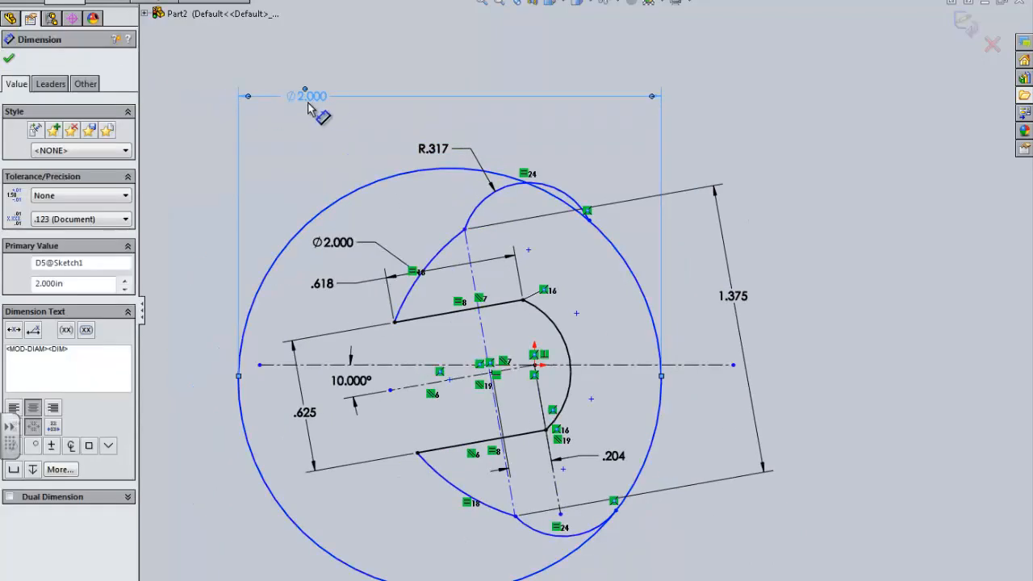
key("Delete")
left_click(393, 183)
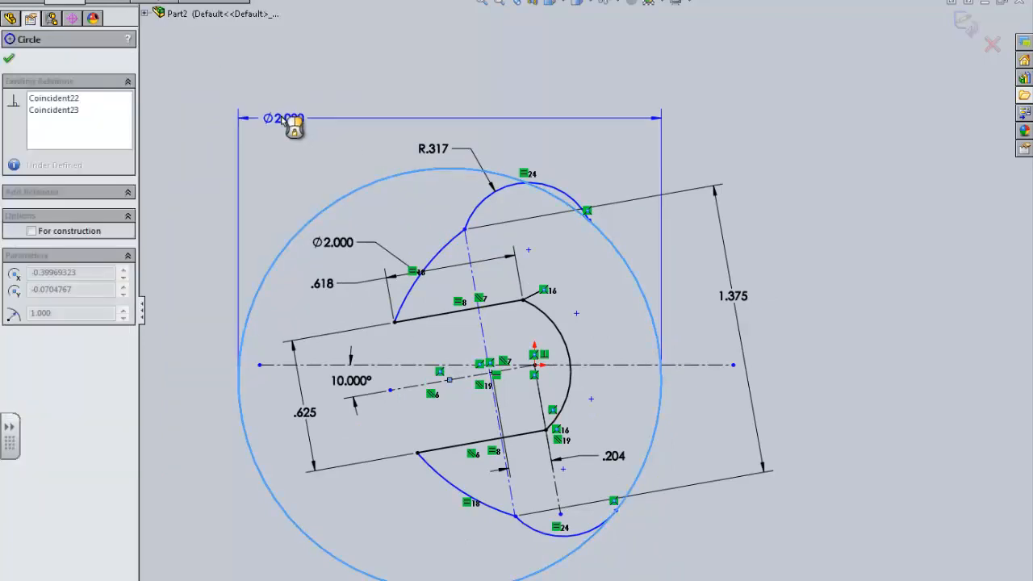
left_click(197, 110)
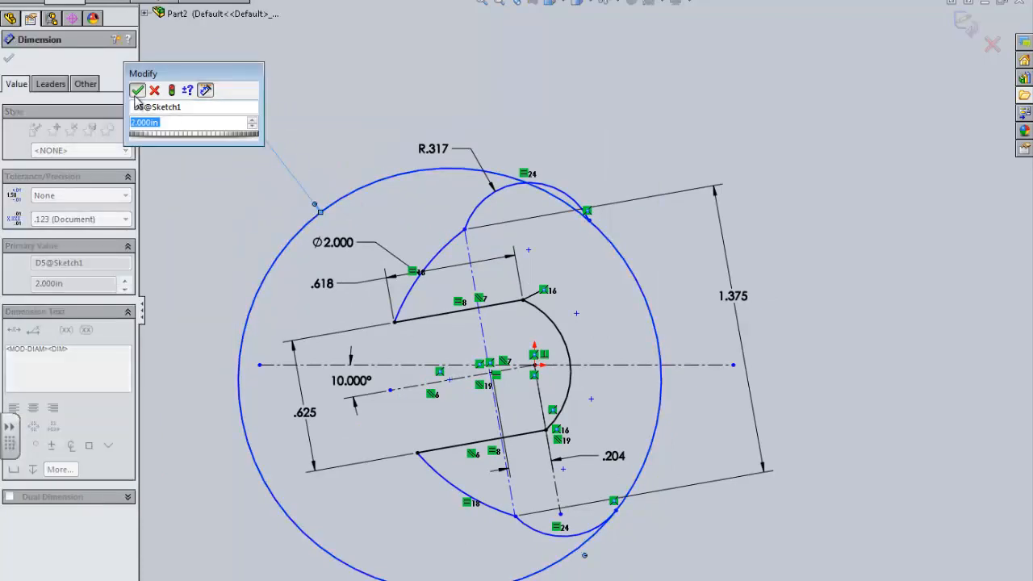
left_click(138, 91)
left_click(293, 184)
left_click_drag(205, 115, 261, 177)
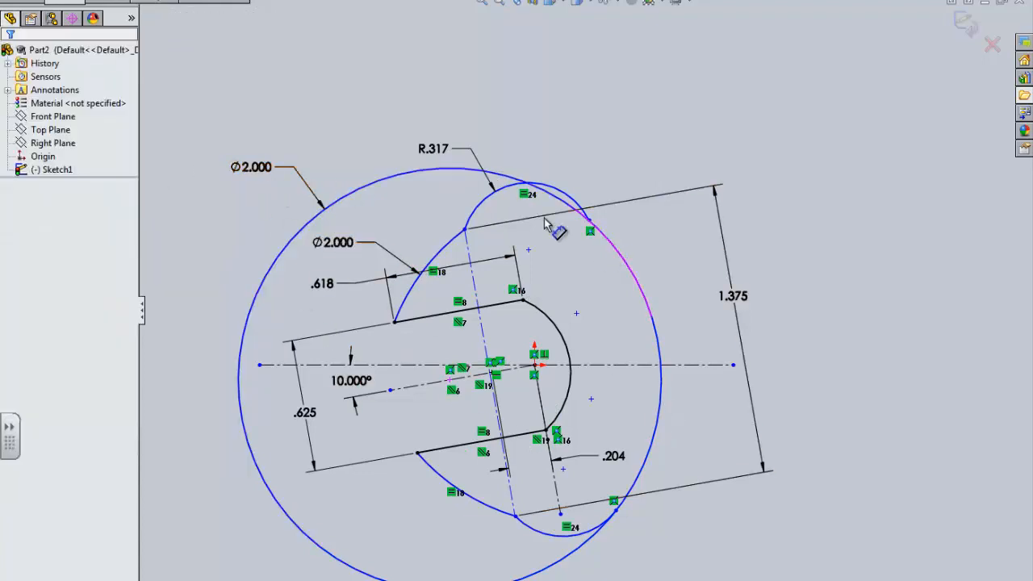
Set the radius of the upper connecting arc to 0.5 in.
key("f")
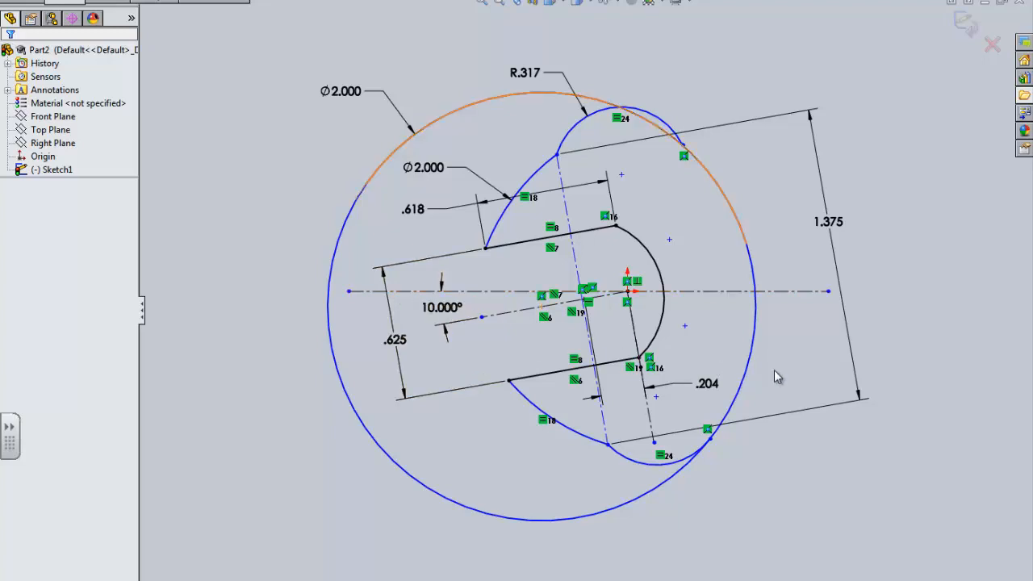
scroll(775, 376, "down", 2)
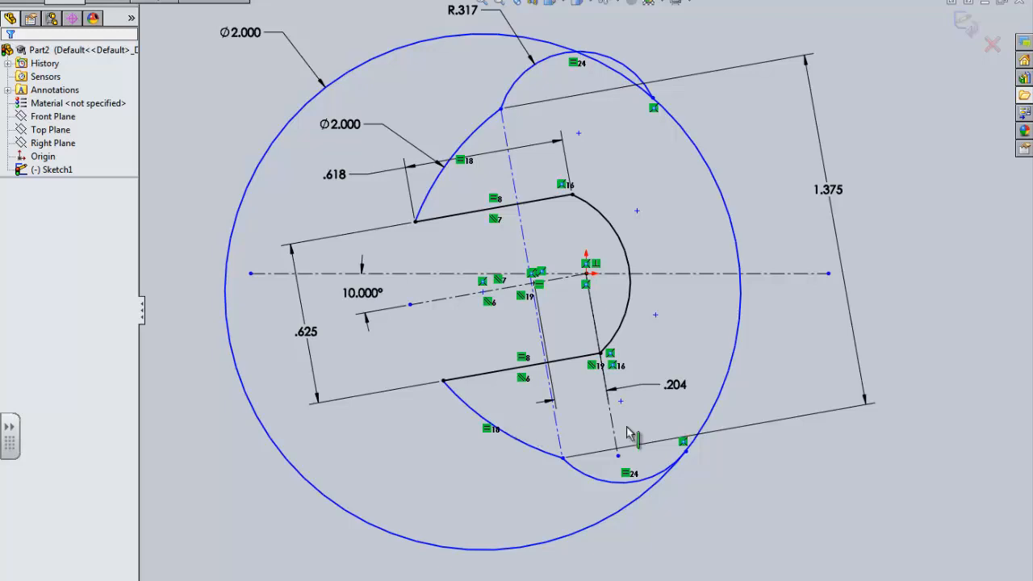
scroll(597, 101, "up", 2)
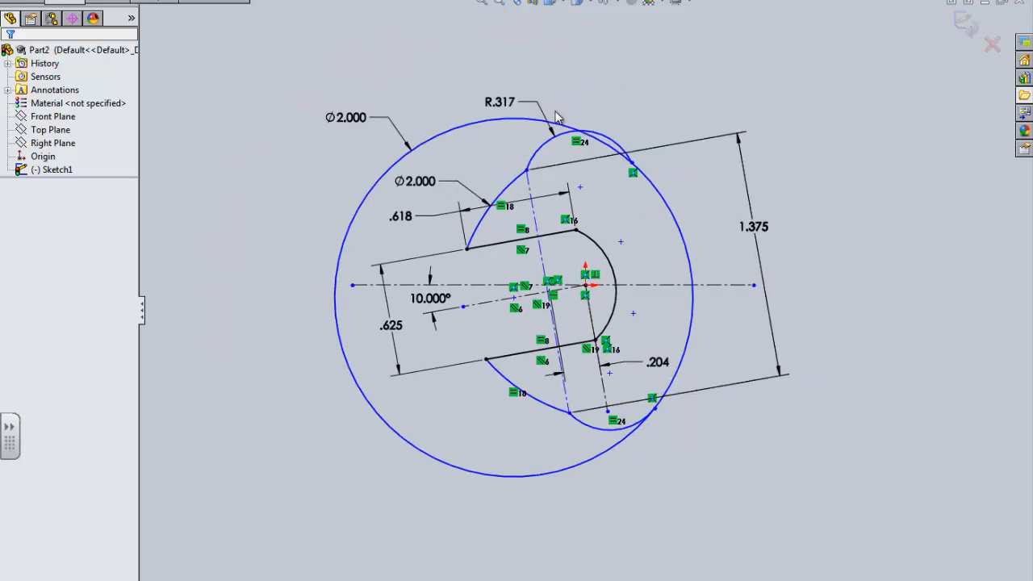
double_click(509, 103)
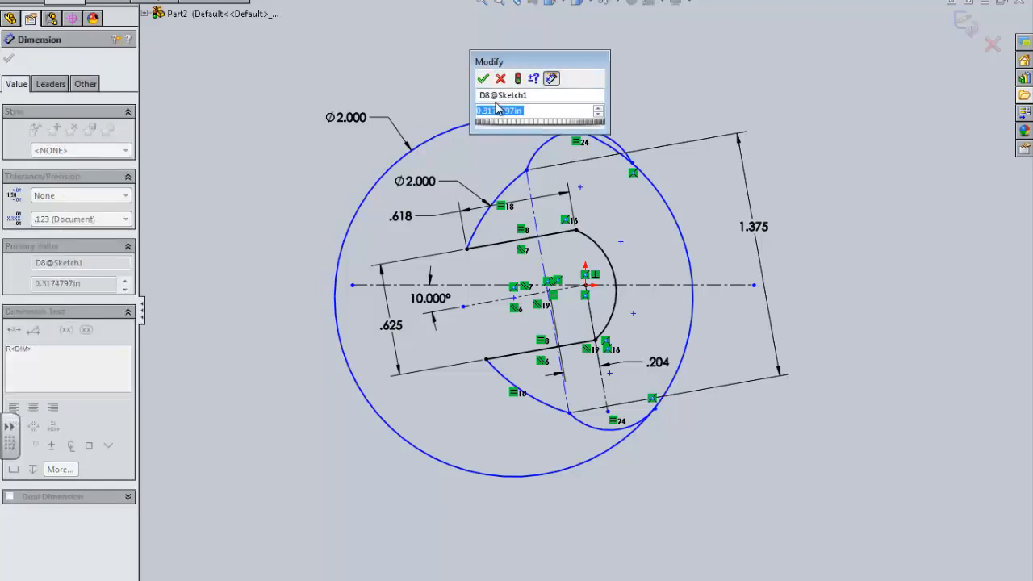
type(".5")
left_click(483, 78)
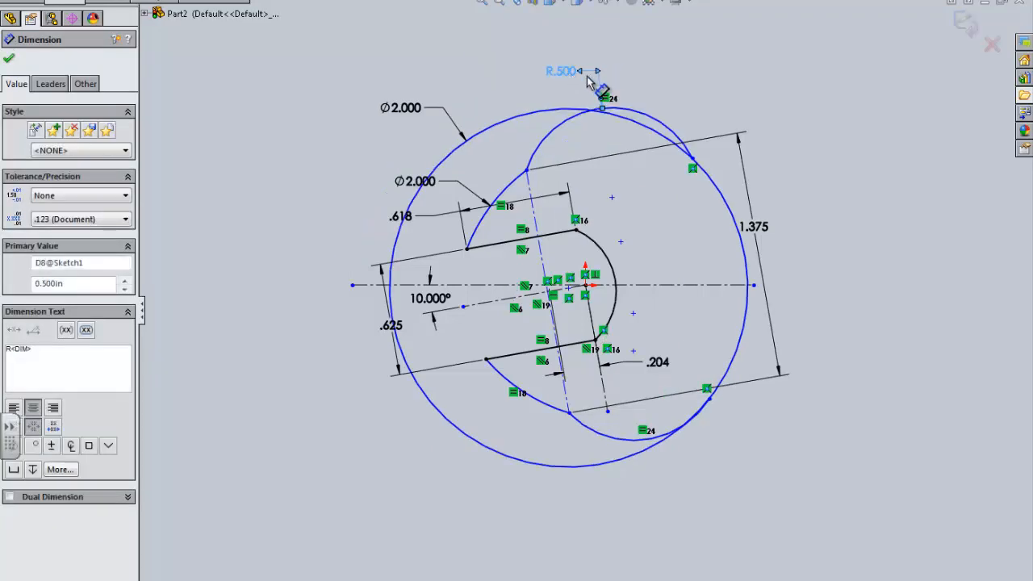
left_click(694, 78)
Trim away the jaw-side portion of the large circle and the overlap with the upper connecting arc beyond their crossing.
scroll(654, 95, "down", 4)
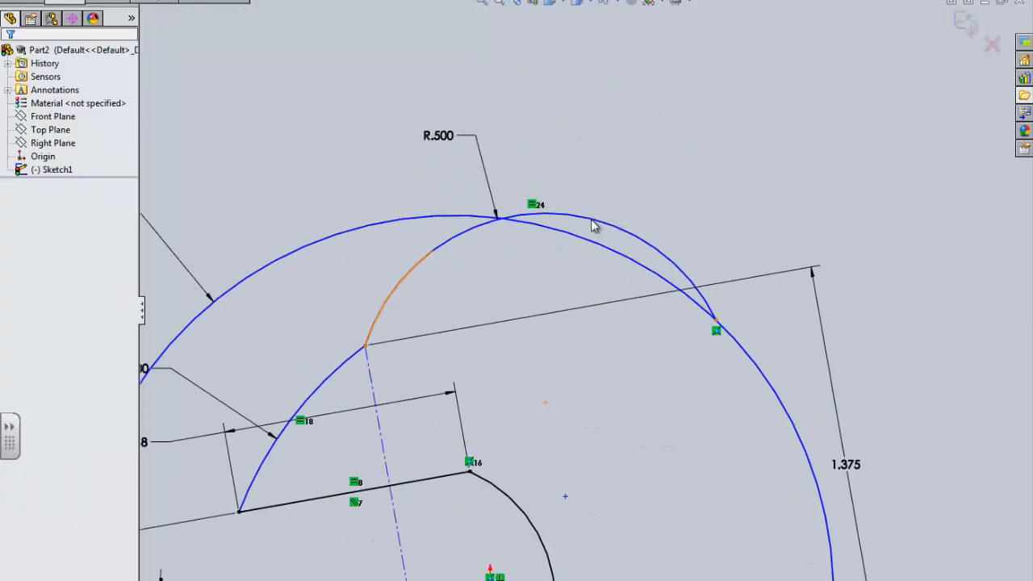
scroll(593, 226, "up", 3)
left_click(601, 253)
left_click(666, 173)
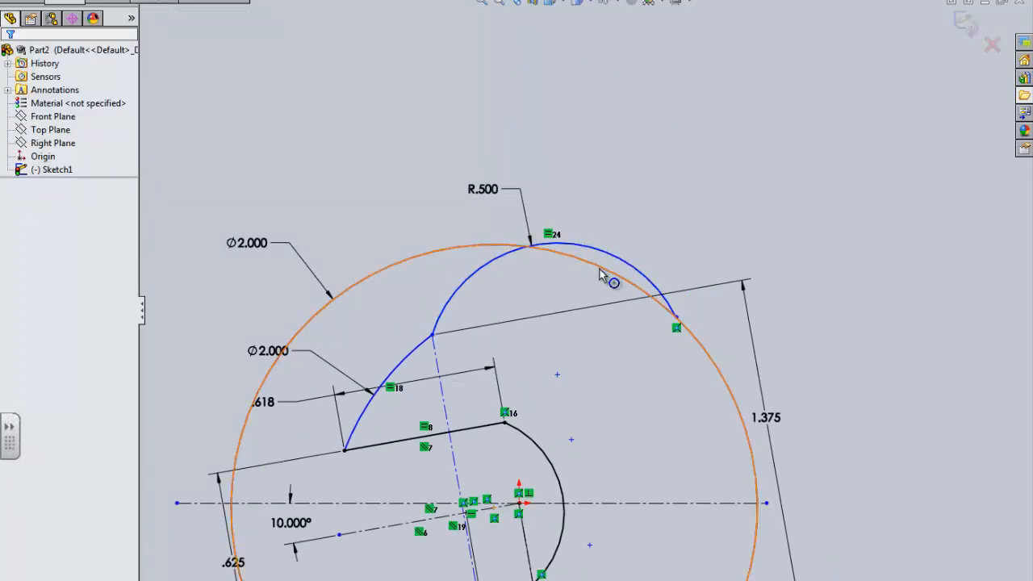
scroll(601, 275, "up", 2)
left_click(222, 1)
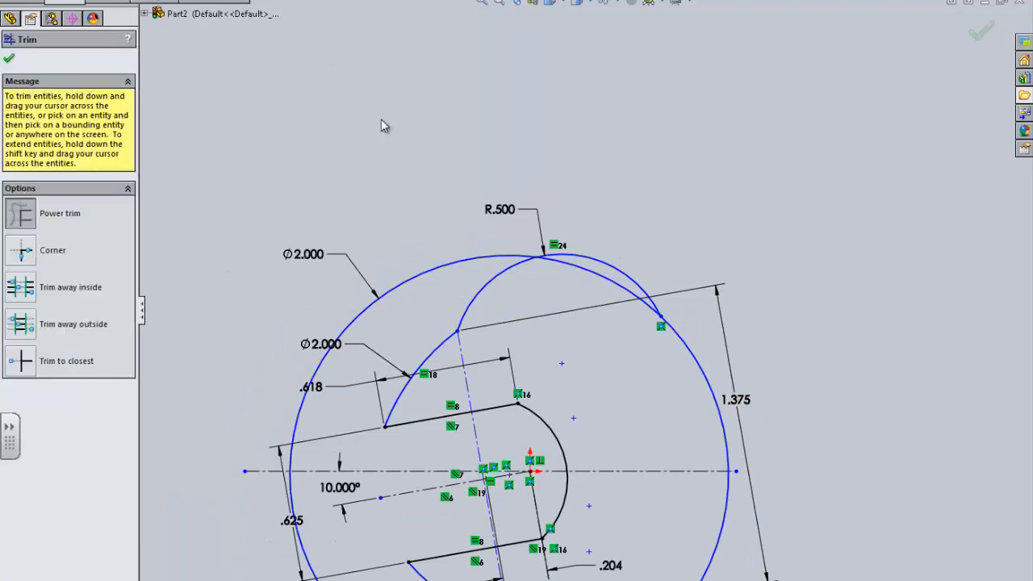
mouse_move(417, 268)
left_mouse_down()
mouse_move(526, 255)
mouse_move(604, 272)
mouse_move(588, 292)
left_mouse_up()
scroll(544, 305, "up", 3)
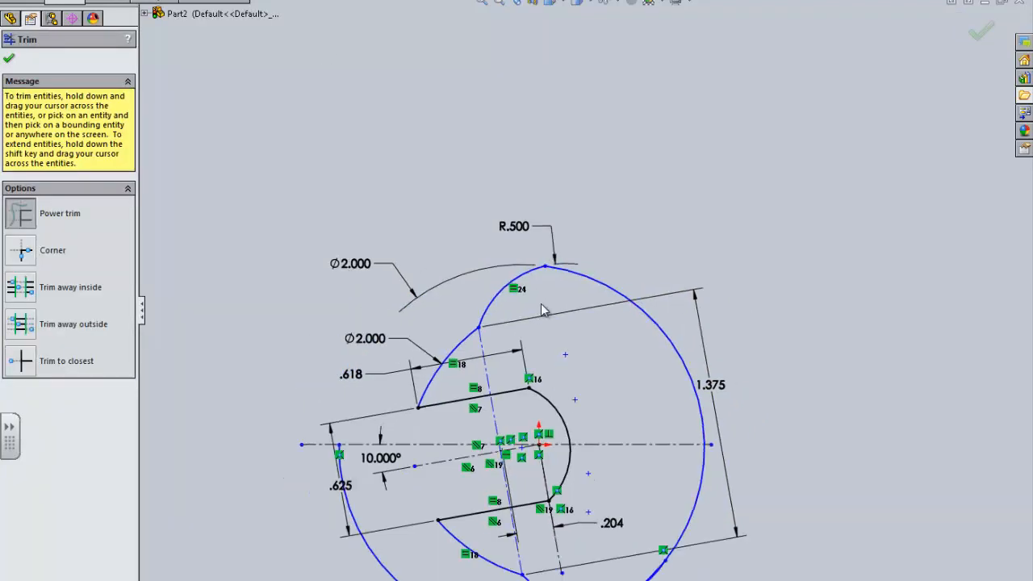
scroll(526, 520, "down", 3)
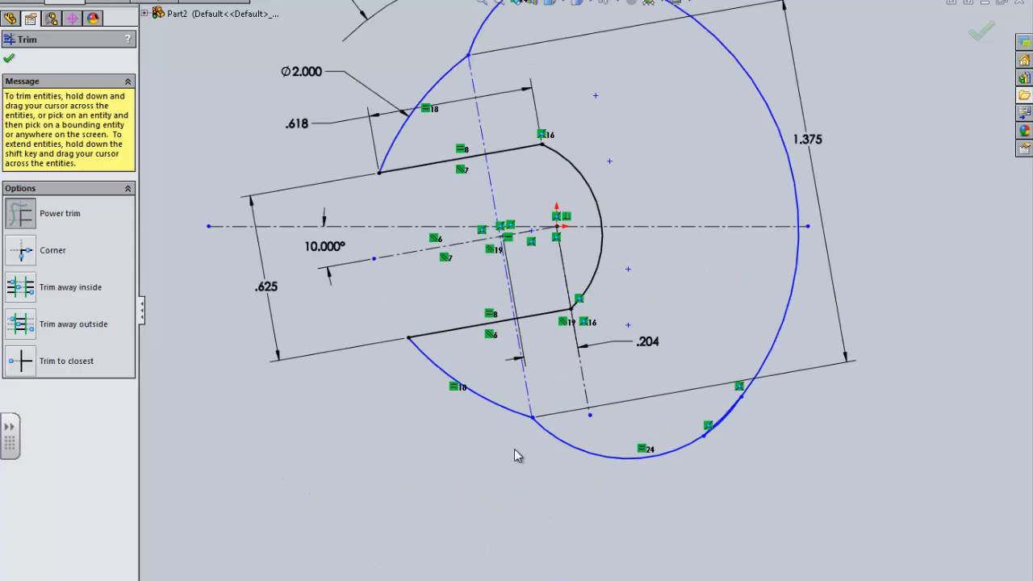
scroll(563, 365, "up", 3)
scroll(610, 159, "down", 3)
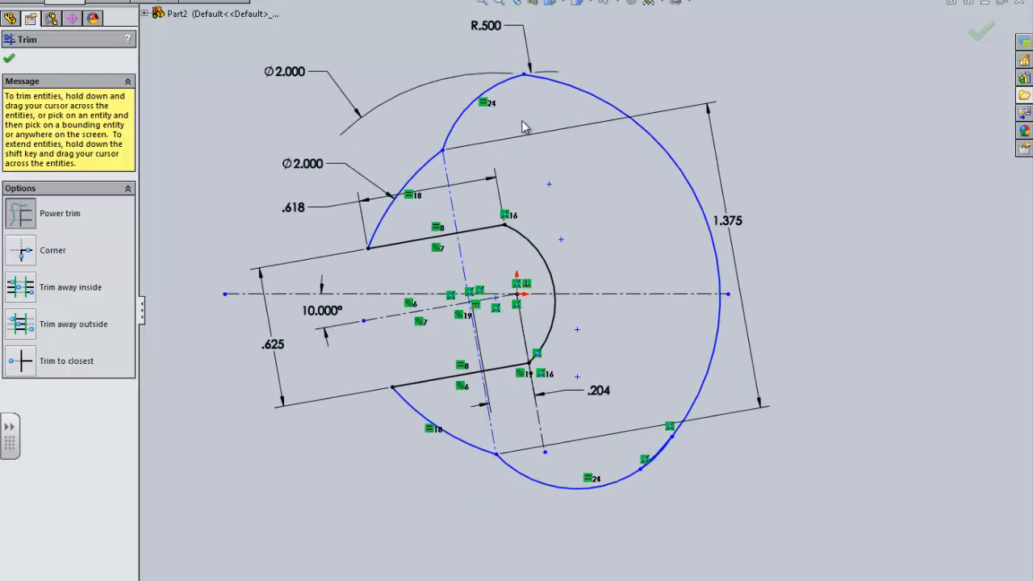
key("Escape")
Move the 1.375 dimension farther from the outline and pull the joint between the upper connecting arc and the large arc inward.
left_click(742, 227)
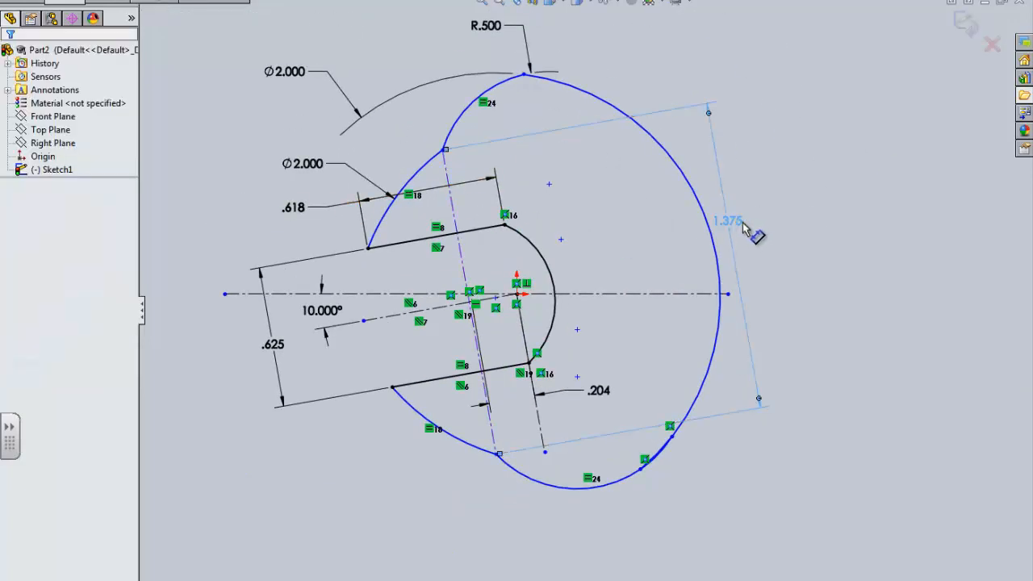
left_click_drag(744, 228, 807, 218)
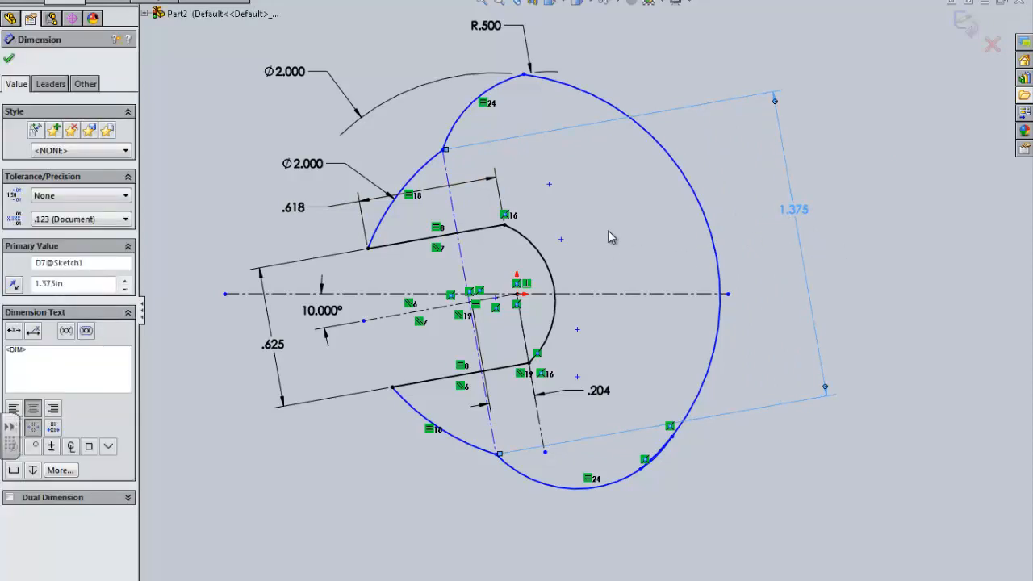
left_click(611, 237)
left_click_drag(525, 76, 611, 156)
left_click(704, 382)
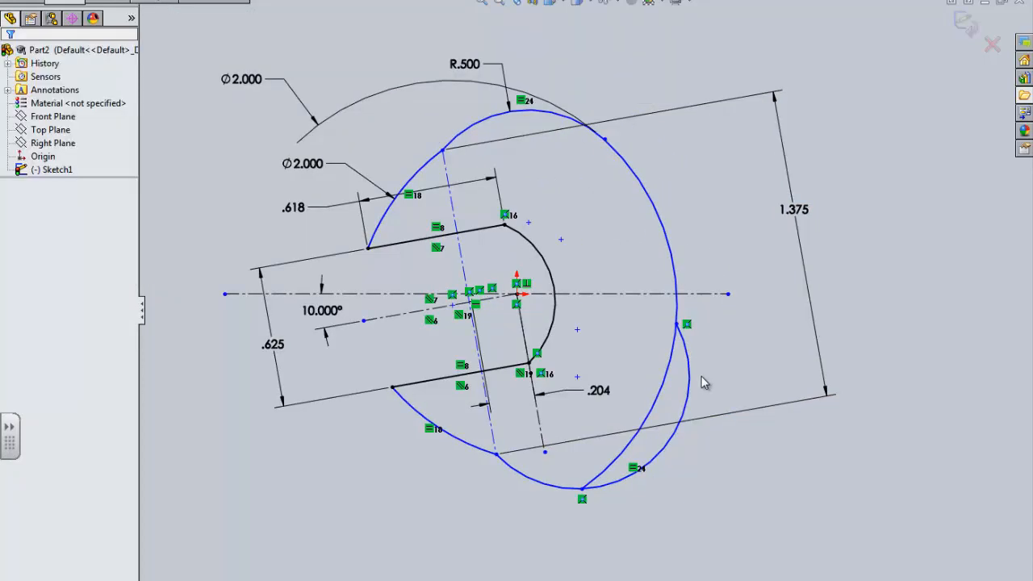
Trim away the section of the lower connecting arc that extends outside the large arc.
key("t")
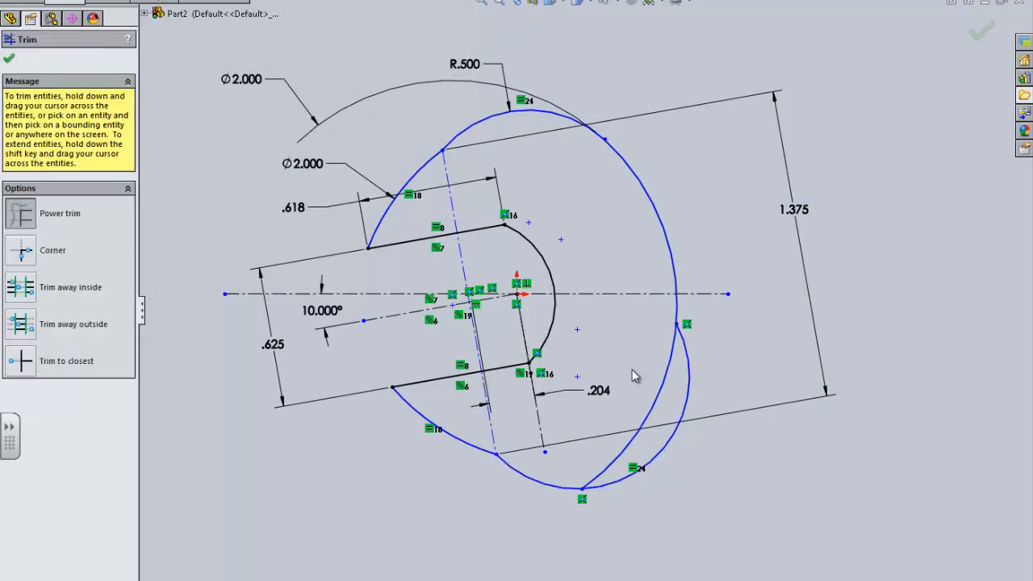
left_click_drag(664, 363, 682, 395)
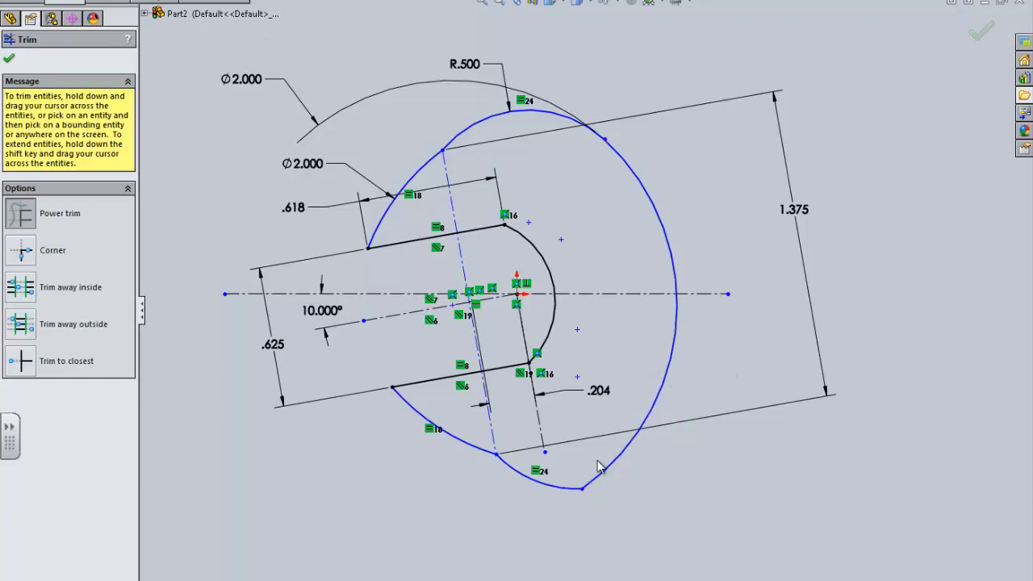
left_click_drag(656, 426, 613, 473)
key("Escape")
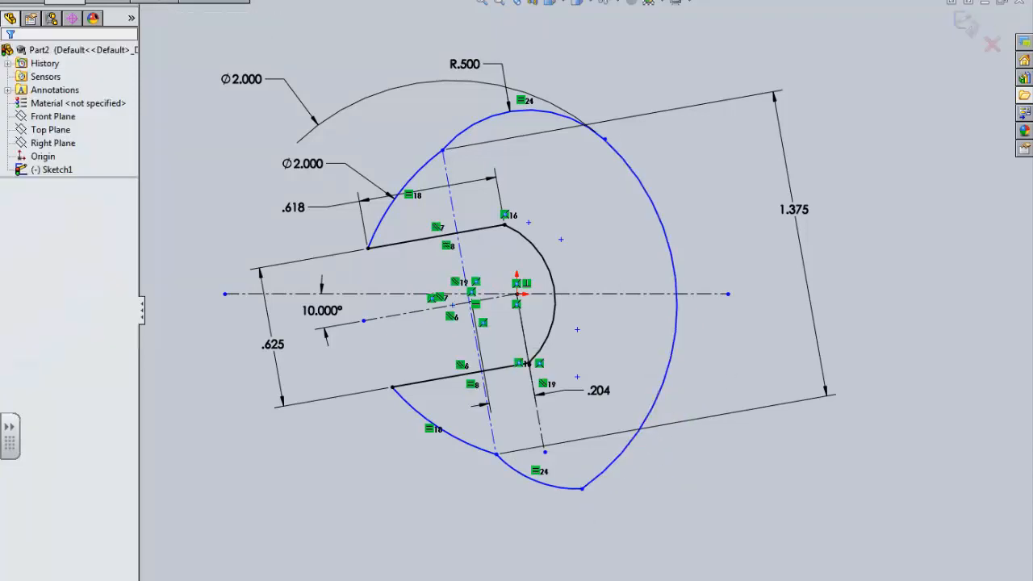
Reshape the head outline by pulling the joints between the large arc and both connecting arcs inward, closer to the jaw.
left_click_drag(582, 489, 642, 411)
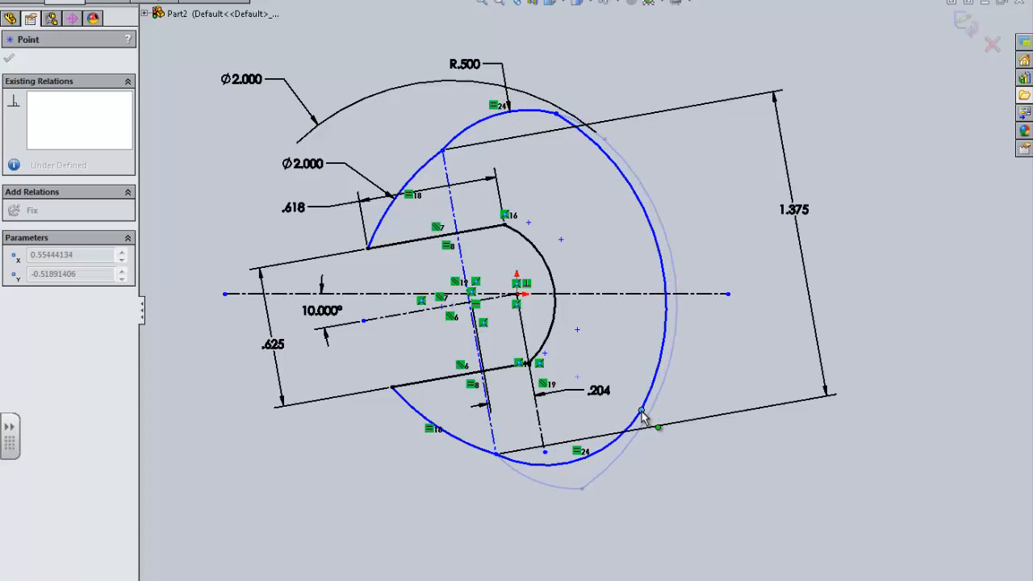
left_click_drag(642, 412, 606, 460)
left_click(667, 370)
left_click(586, 489)
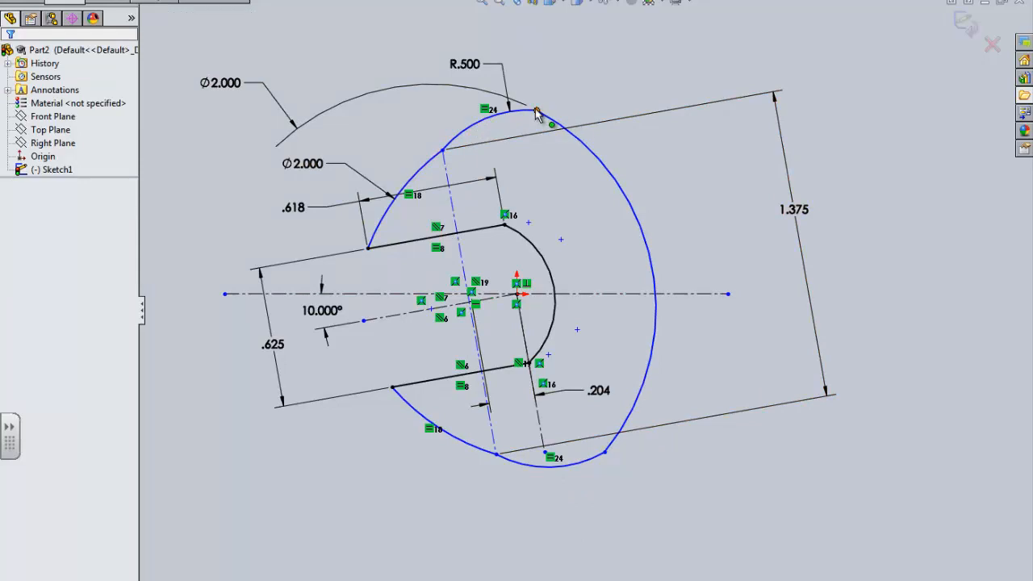
left_click_drag(537, 113, 572, 177)
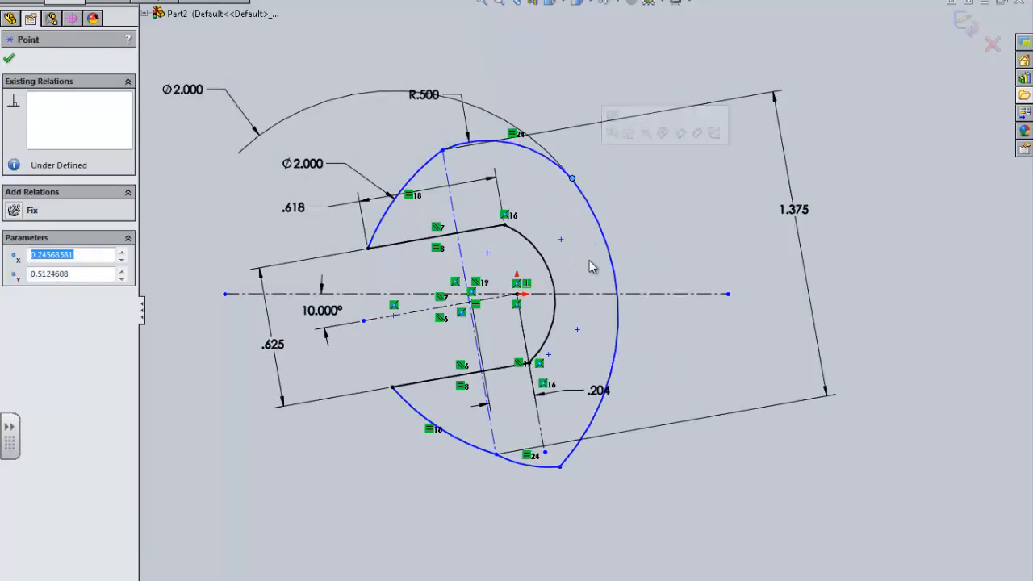
left_click_drag(560, 464, 561, 447)
key("Escape")
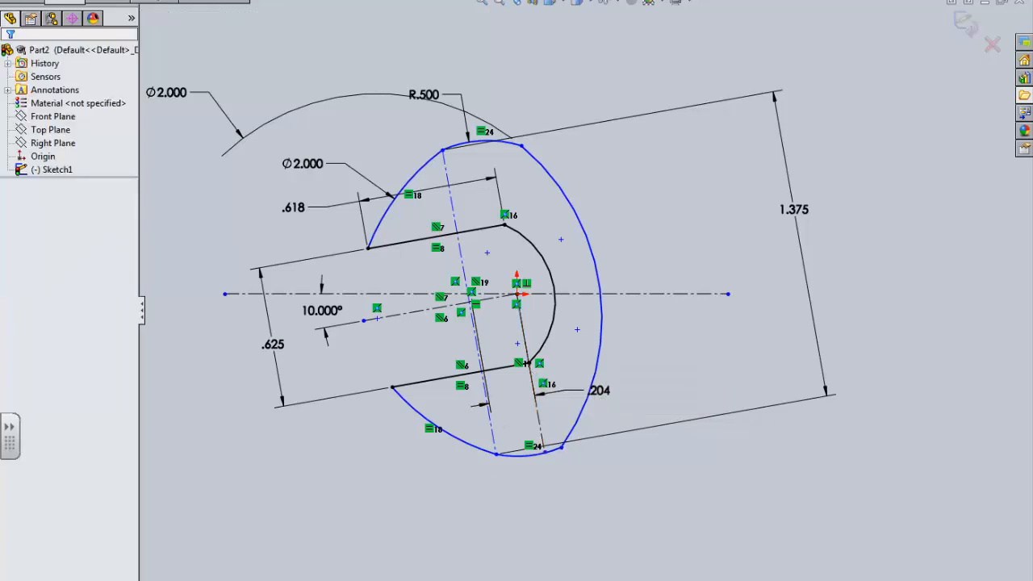
Apply a tangent relation between the lower connecting arc and the large arc.
left_click(556, 457)
left_click(573, 438, "ctrl")
left_click(14, 315)
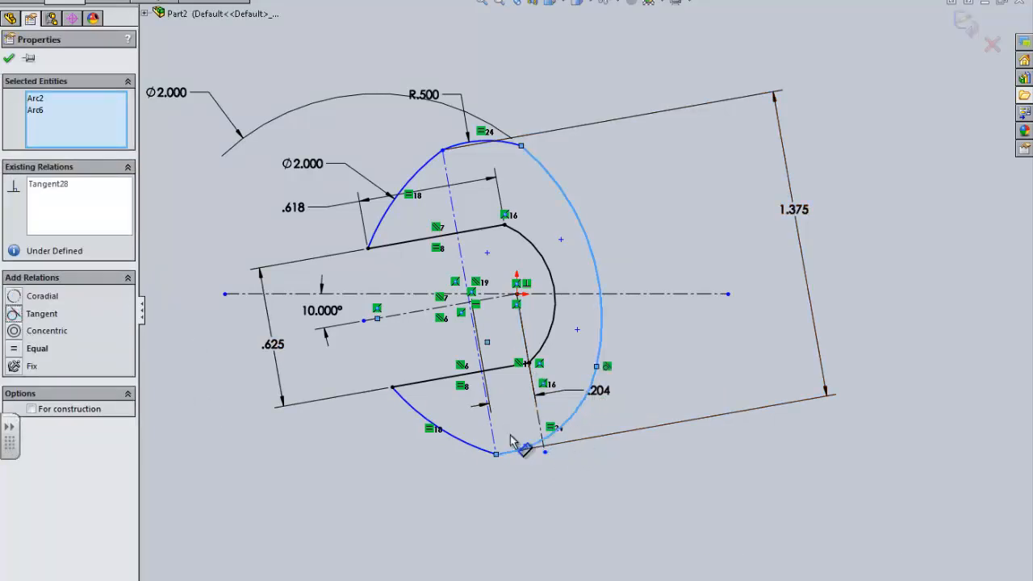
left_click(502, 134)
Apply a tangent relation between the upper connecting arc and the large arc.
left_click(538, 165)
left_click(510, 142, "ctrl")
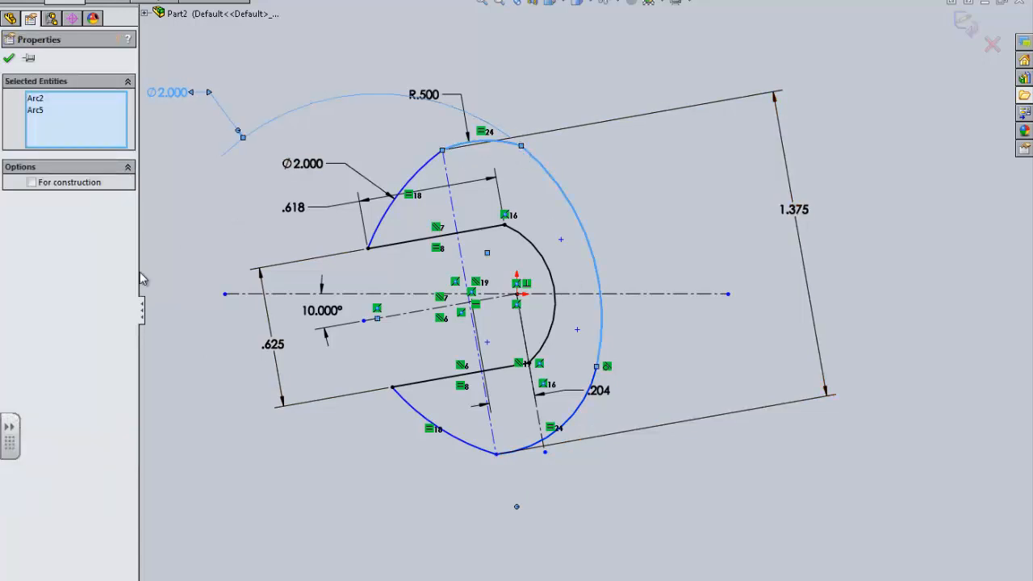
left_click(508, 143)
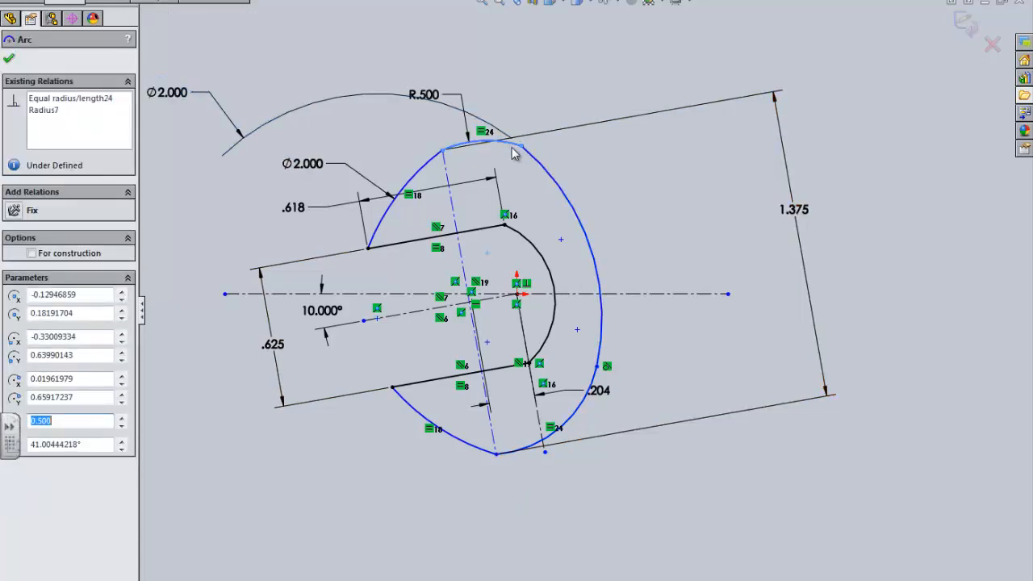
left_click(528, 156, "ctrl")
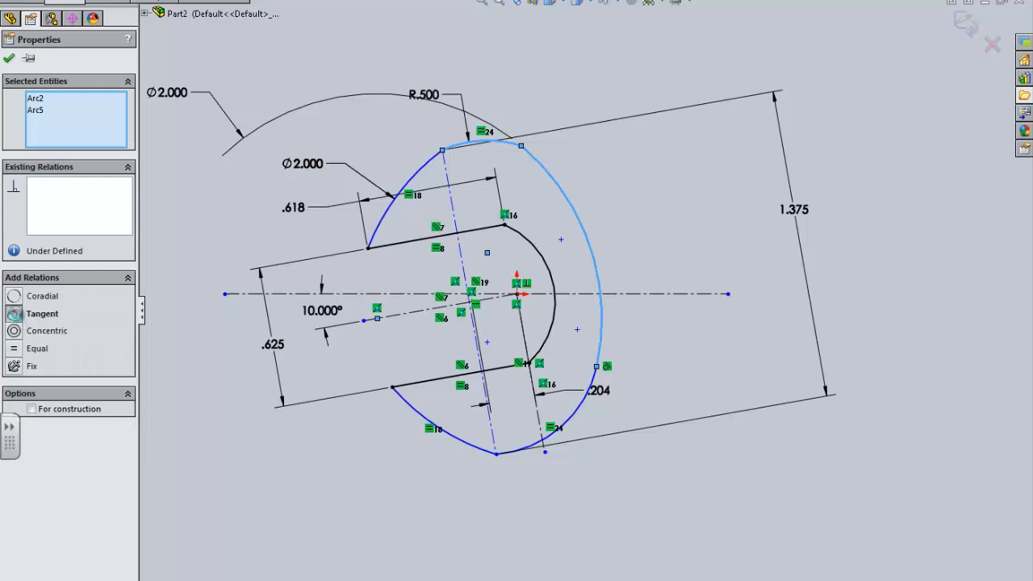
left_click(36, 319)
left_click(401, 137)
Apply a tangent relation between the upper jaw arc and the upper connecting arc.
left_click(492, 148)
left_click(406, 181, "ctrl")
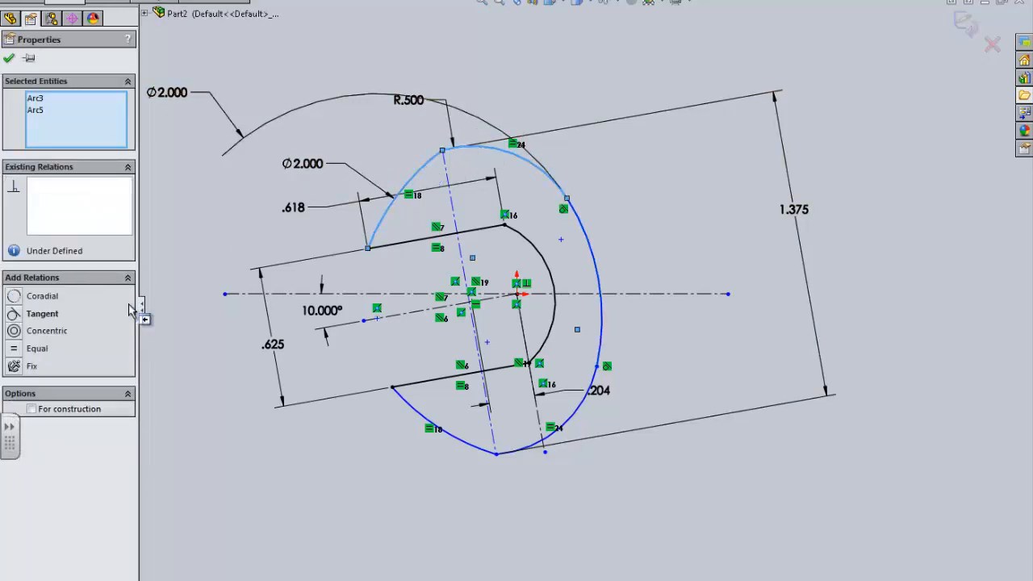
left_click(23, 320)
left_click(469, 214)
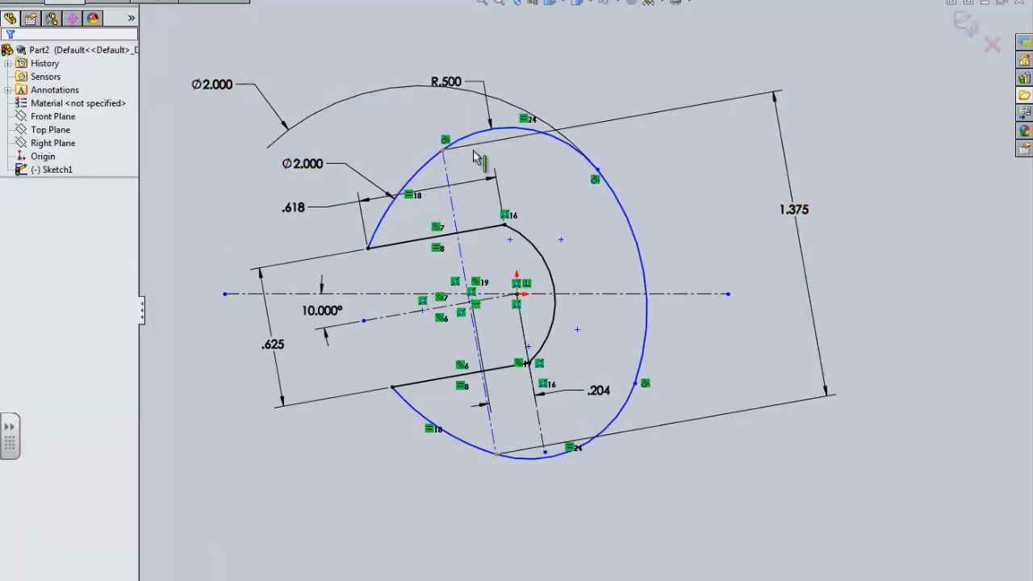
Apply a tangent relation between the lower jaw arc and the lower connecting arc.
left_click(525, 458)
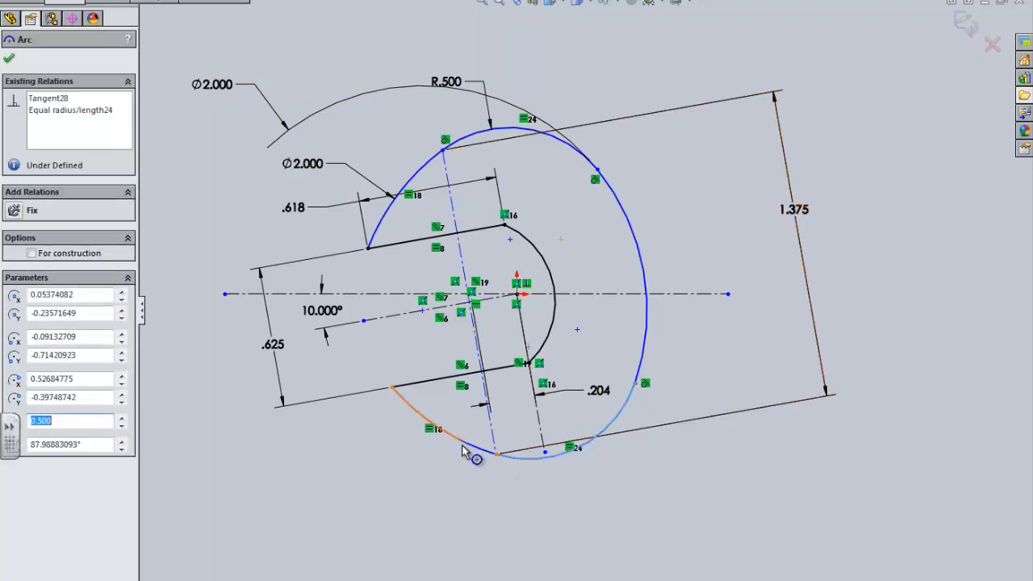
left_click(461, 444, "ctrl")
left_click(32, 313)
left_click(436, 496)
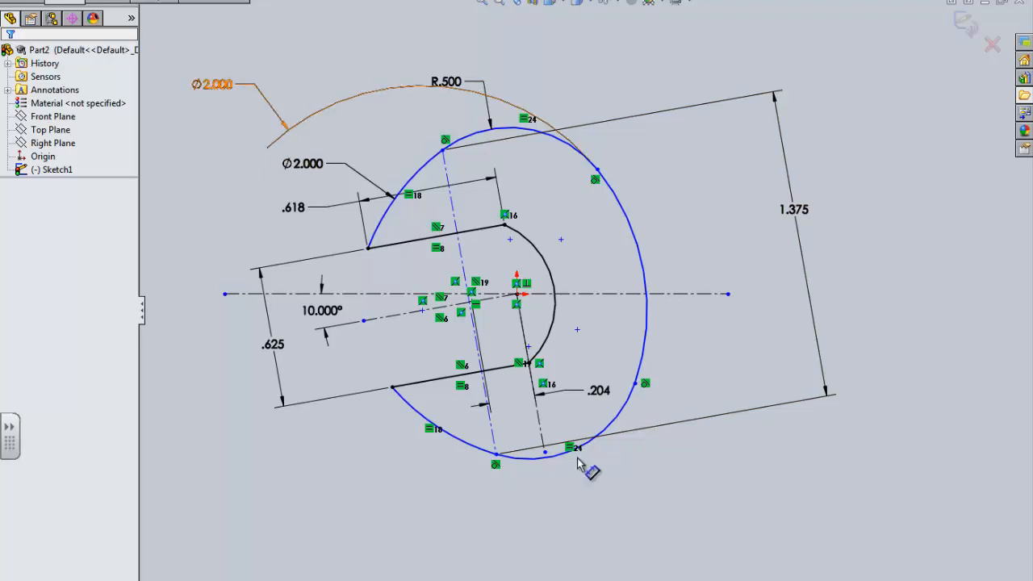
Move the large arc's diameter dimension beside that arc and place the R.500 dimension above the upper connecting arc.
scroll(569, 452, "down", 3)
scroll(638, 399, "up", 2)
scroll(652, 92, "up", 2)
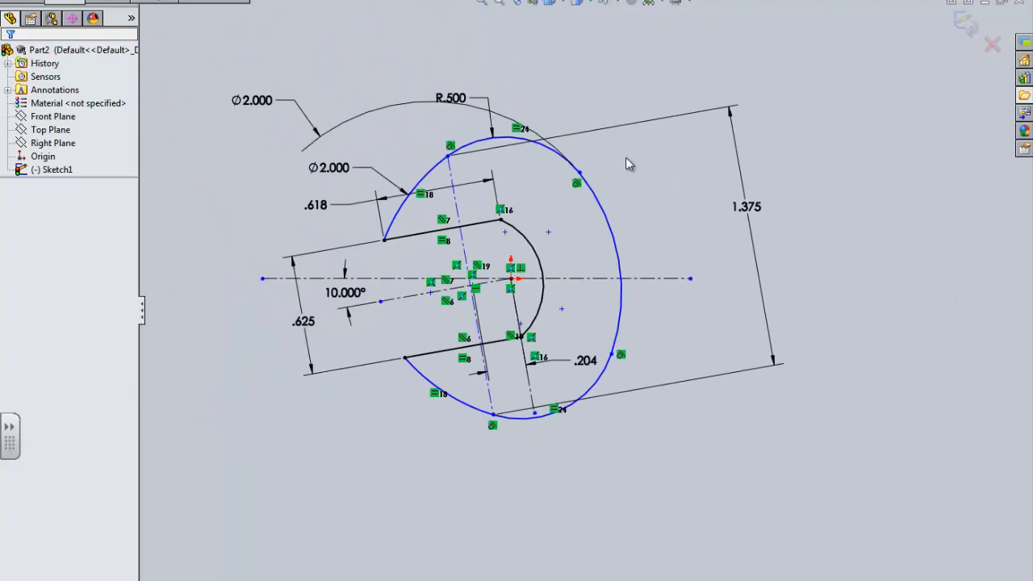
mouse_move(283, 95)
left_mouse_down()
mouse_move(670, 167)
mouse_move(685, 208)
left_mouse_up()
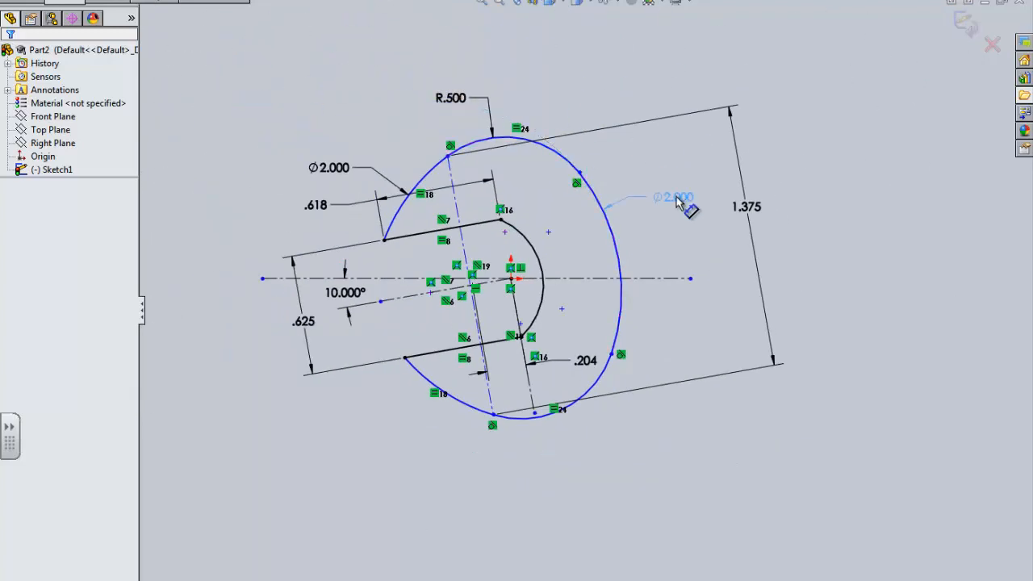
left_click_drag(473, 111, 489, 78)
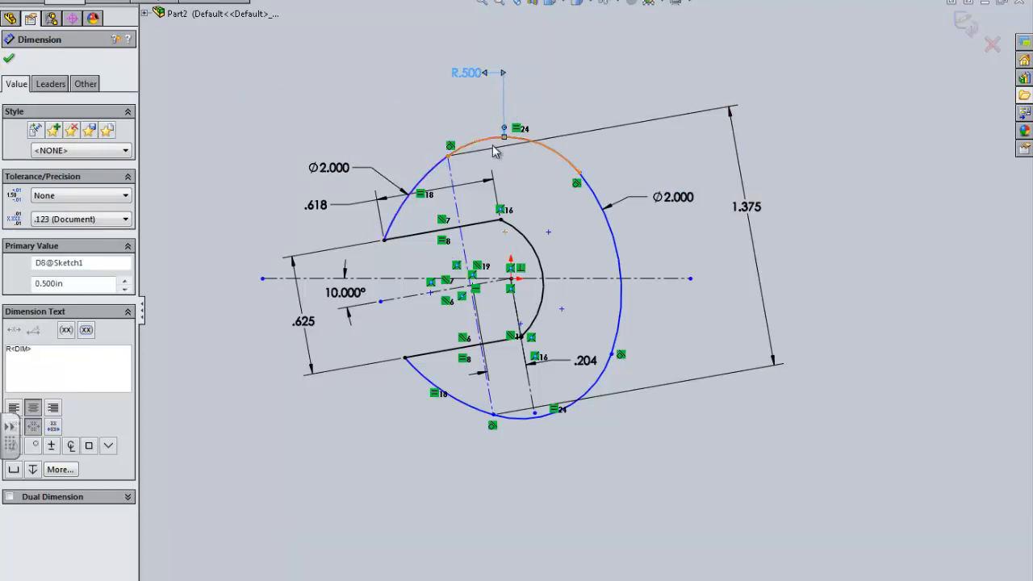
Shift the junction of the upper jaw arc and upper connecting arc slightly inward and check the properties of its construction line.
mouse_move(449, 155)
left_mouse_down()
mouse_move(480, 139)
mouse_move(516, 139)
mouse_move(489, 155)
mouse_move(565, 133)
mouse_move(488, 165)
mouse_move(454, 167)
mouse_move(468, 164)
left_mouse_up()
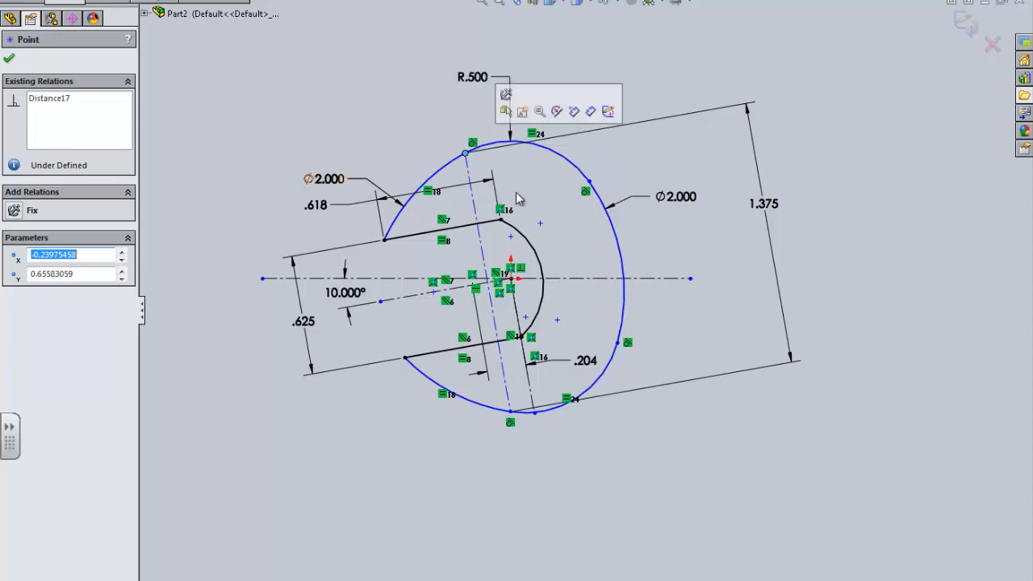
left_click(521, 321)
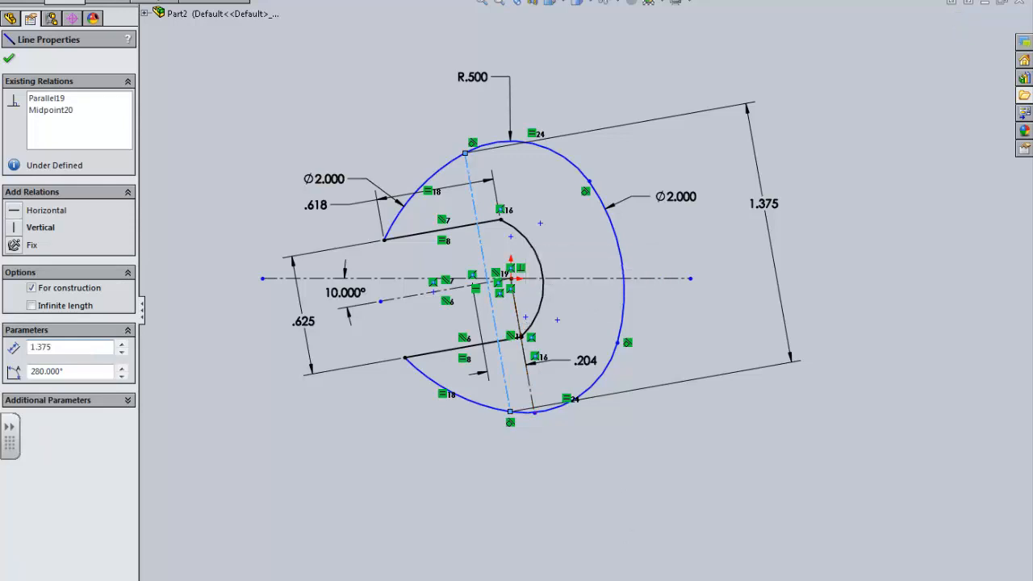
left_click(350, 486)
Move the 1.375 dimension closer to the outline and examine its leader and custom text position settings.
left_click_drag(768, 218, 726, 225)
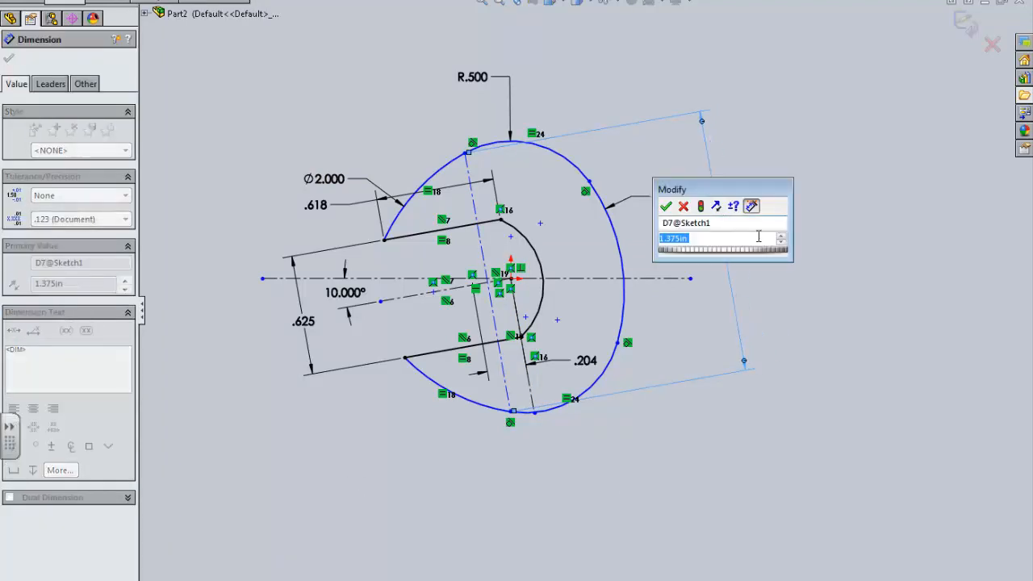
key("Return")
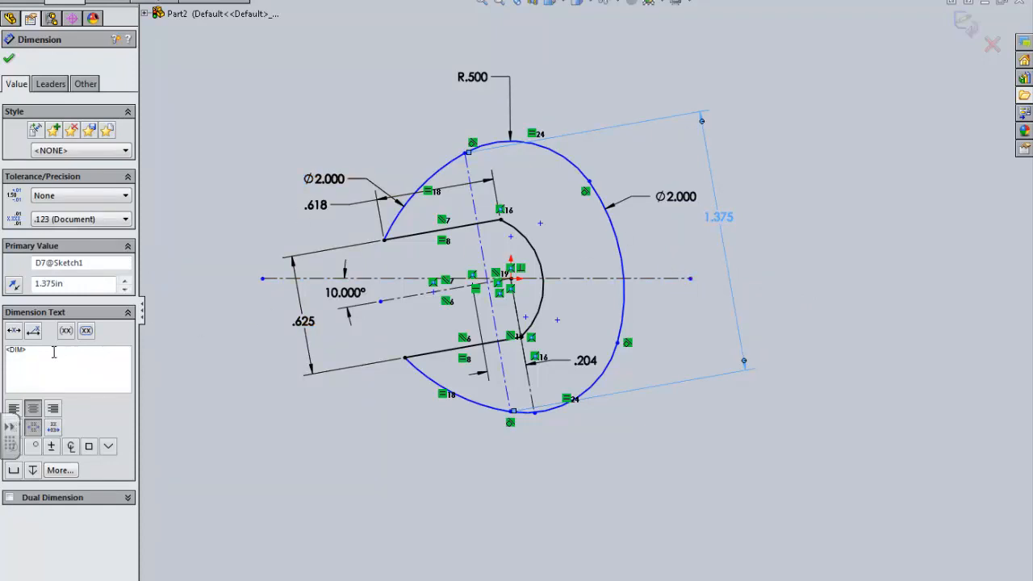
left_click(52, 84)
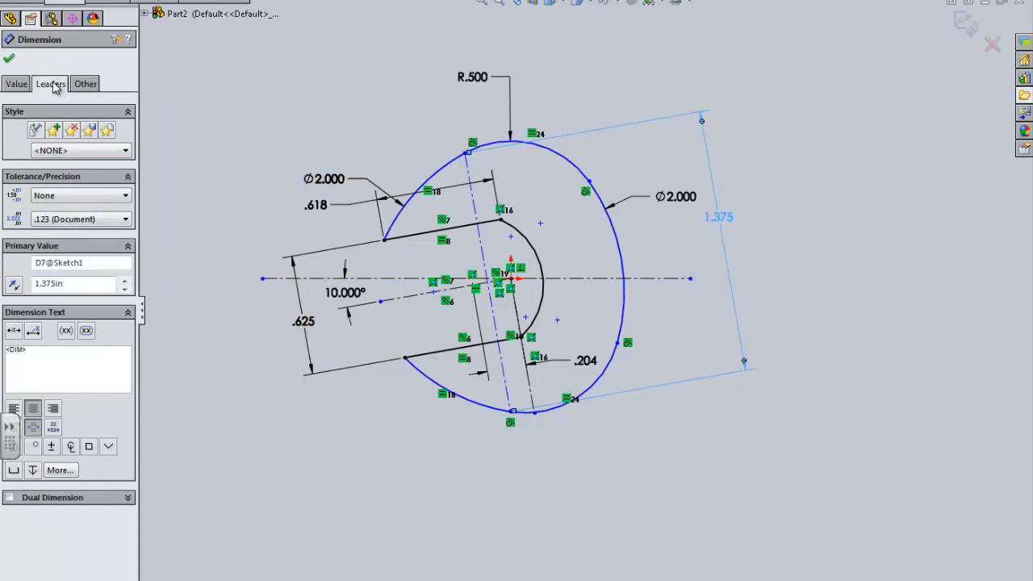
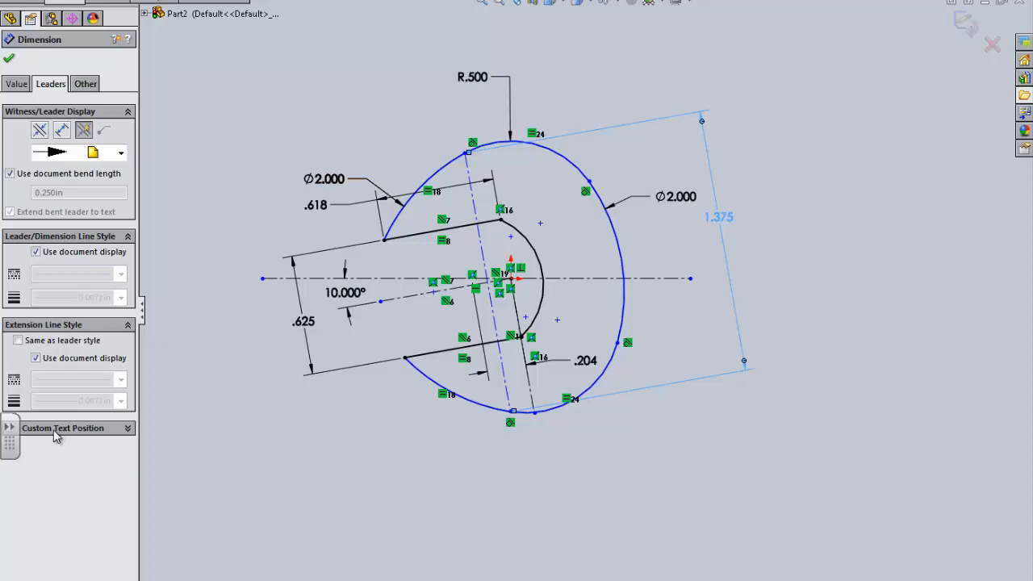
left_click(128, 428)
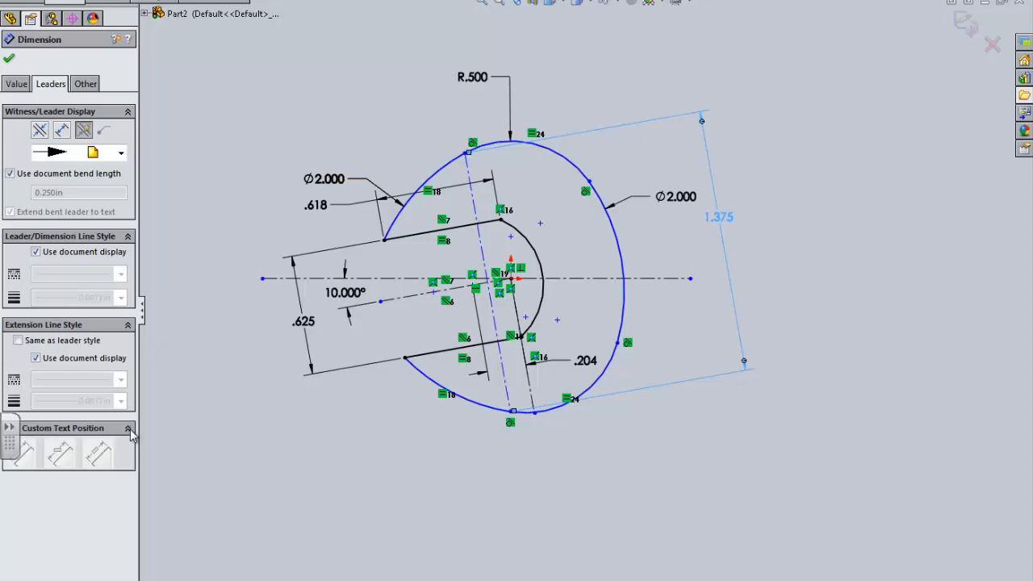
left_click(129, 429)
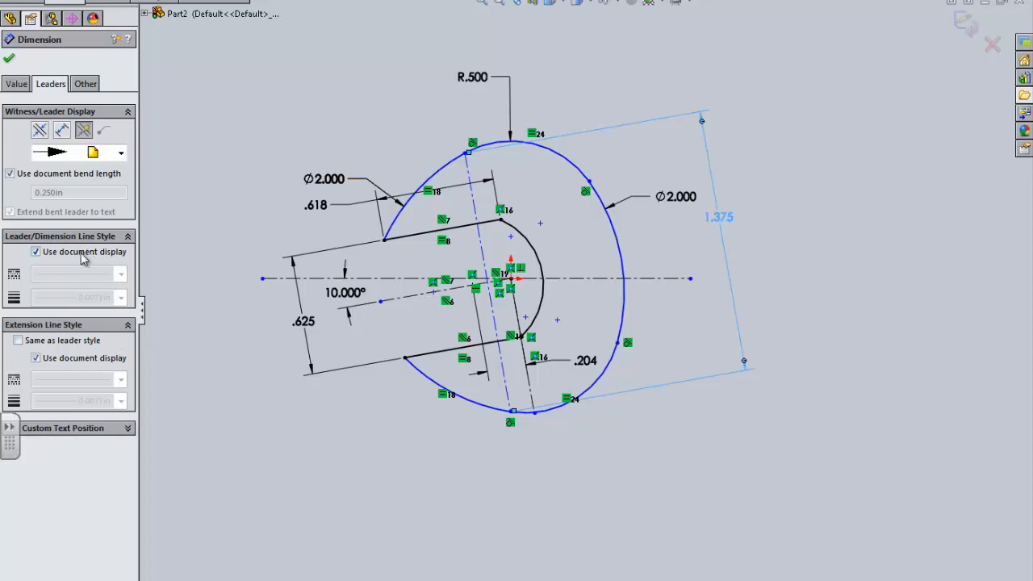
left_click(86, 84)
left_click(50, 86)
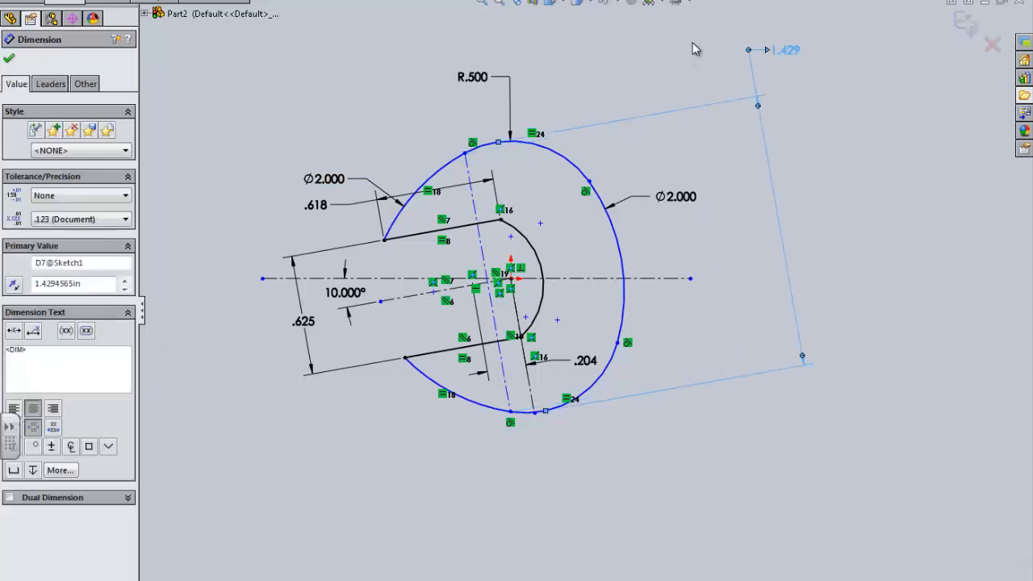
Delete the overall height dimension and add a new one between the upper and lower connecting arcs, accepting its value.
key("Delete")
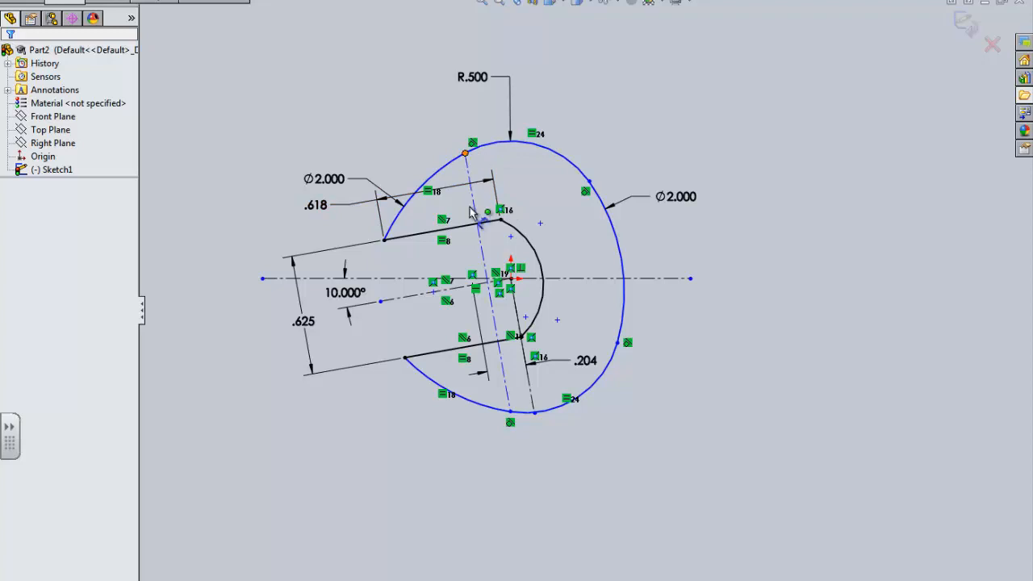
left_click(490, 151)
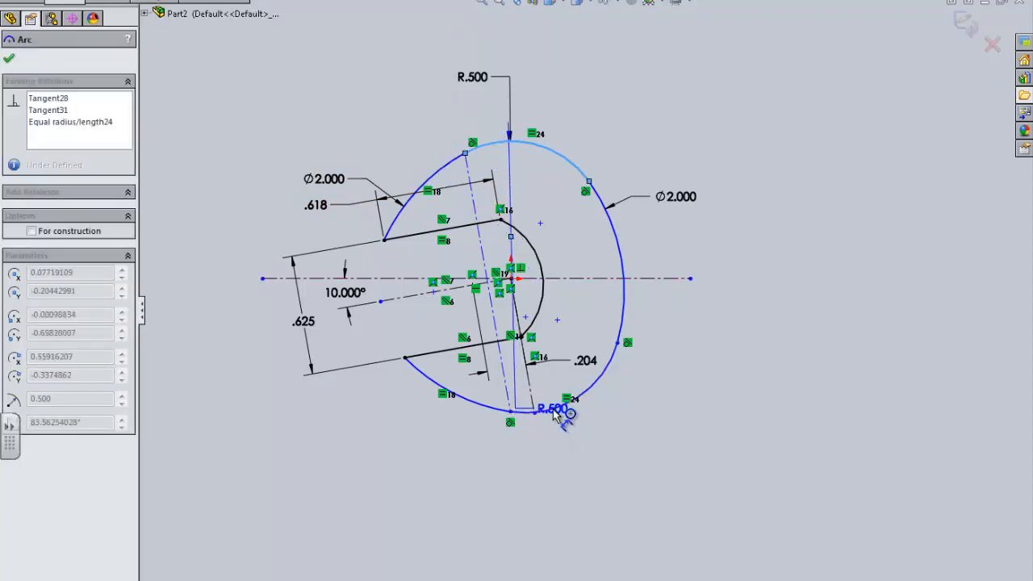
left_click(560, 410)
left_click(787, 141)
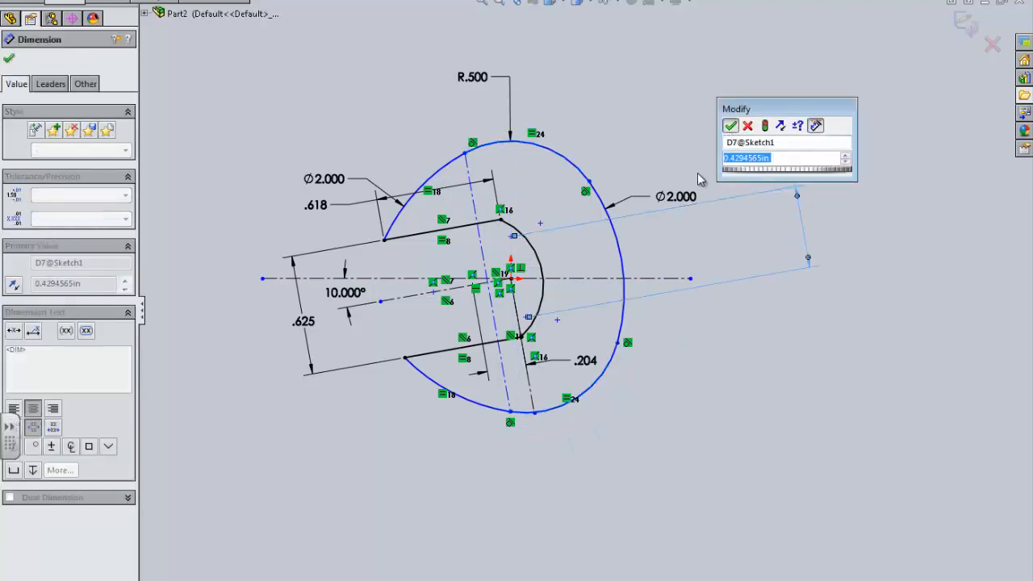
key("Return")
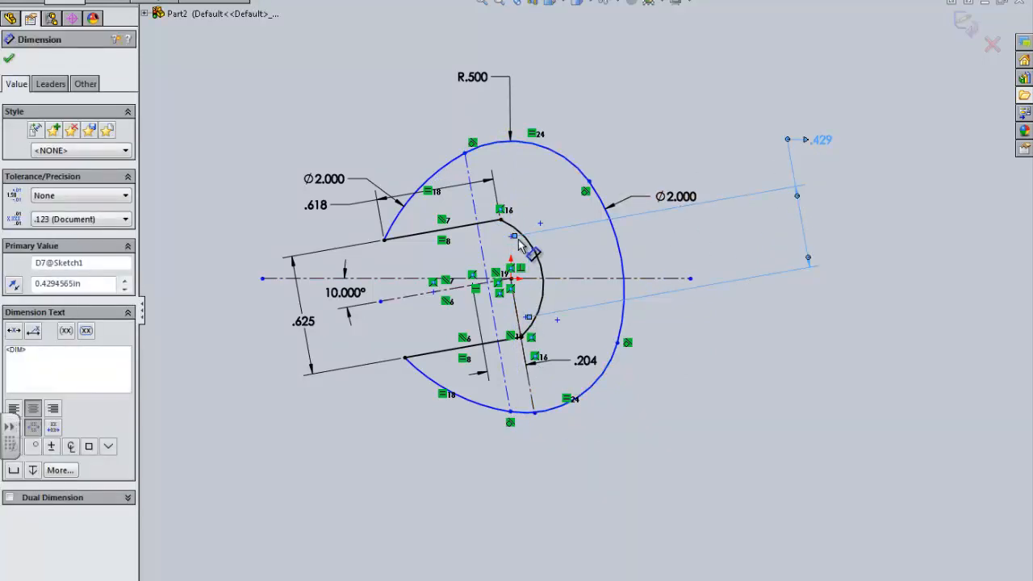
key("Escape")
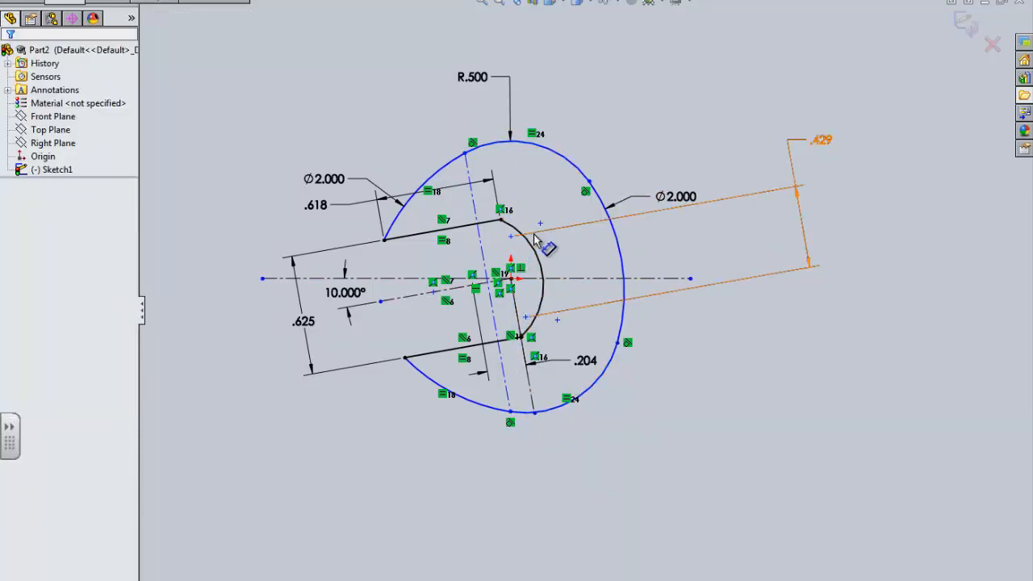
Reattach both extension lines of the new height dimension from the arc centers to the outer edges of the connecting arcs.
left_click(533, 234)
left_click_drag(514, 235, 498, 142)
left_click_drag(527, 316, 565, 425)
left_click(562, 68)
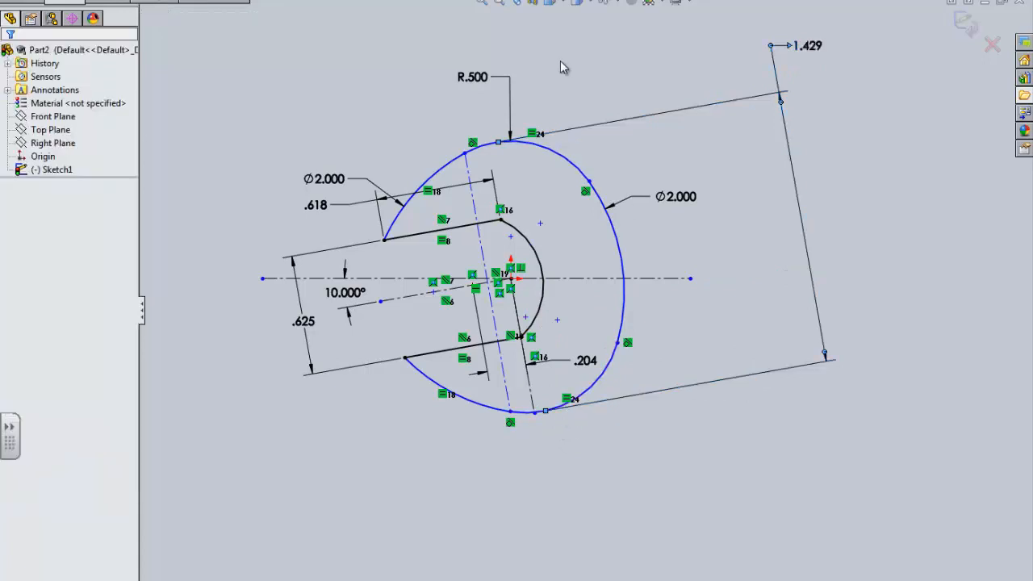
left_click(565, 153)
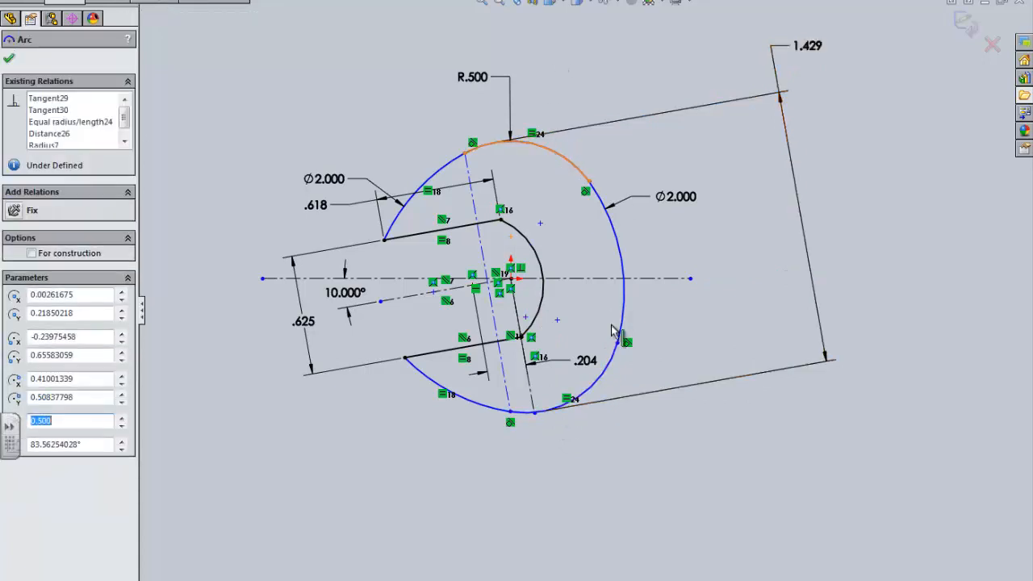
left_click(597, 380)
left_click(590, 143)
Set the overall height dimension to 1.375 in, placed closer to the outline, and view its arc condition settings.
left_click(781, 105)
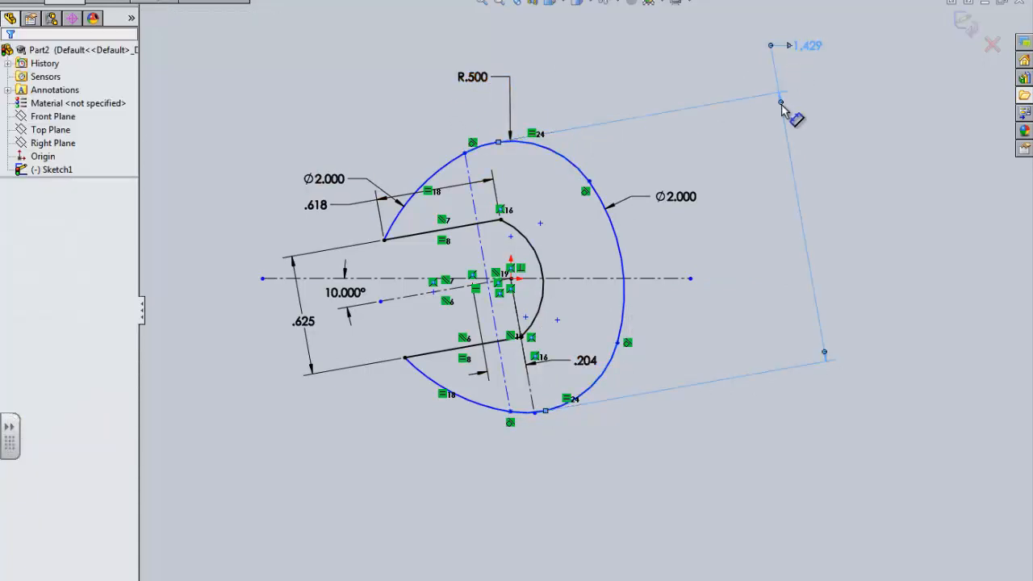
left_click_drag(781, 105, 758, 229)
double_click(759, 229)
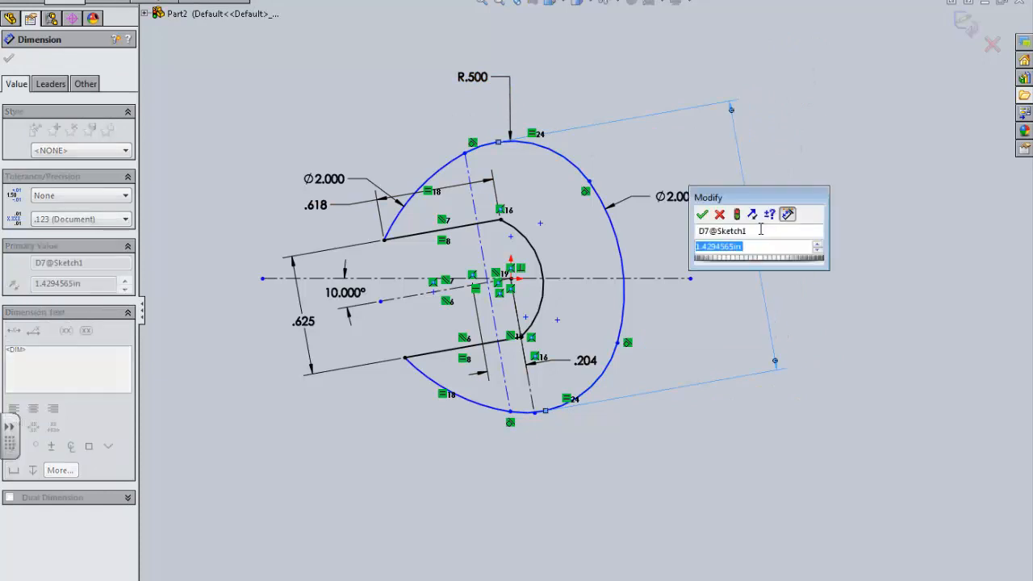
type("1.375")
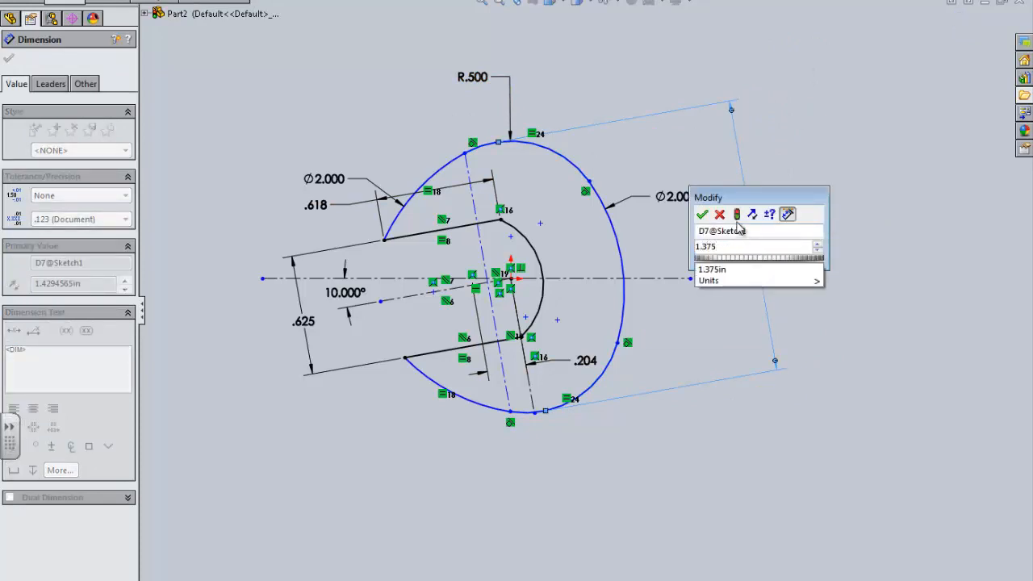
left_click(701, 214)
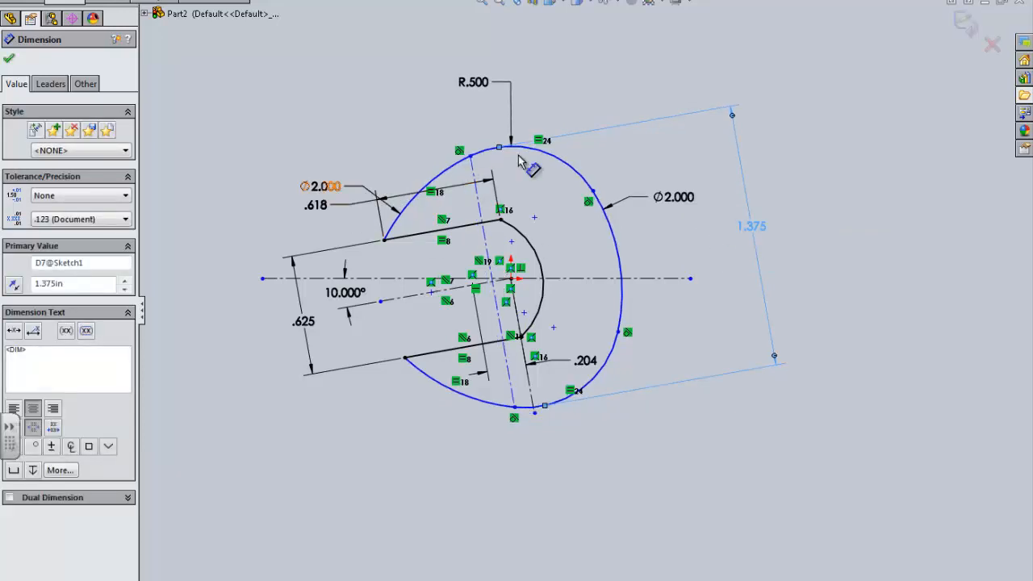
left_click(50, 84)
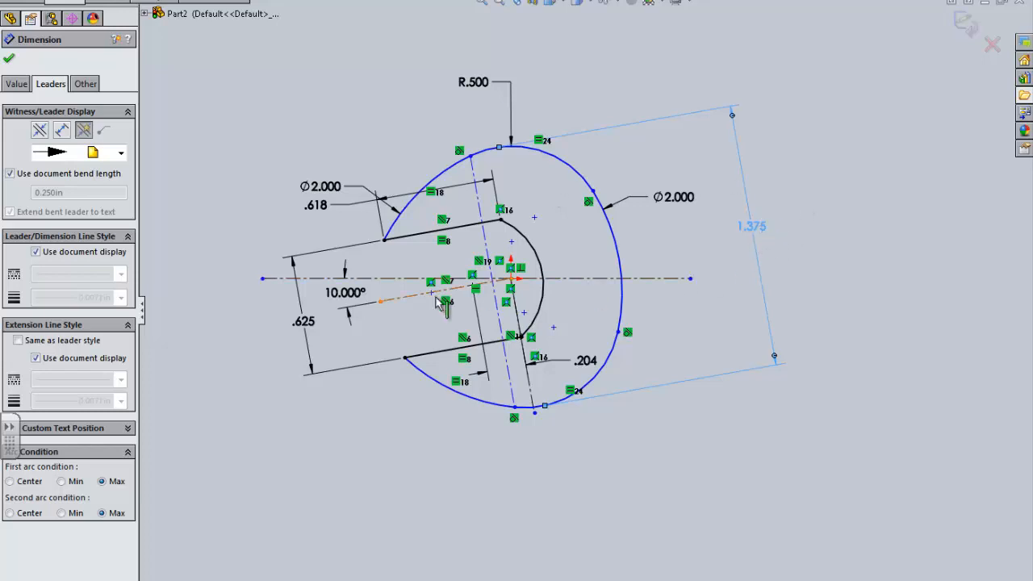
left_click(541, 432)
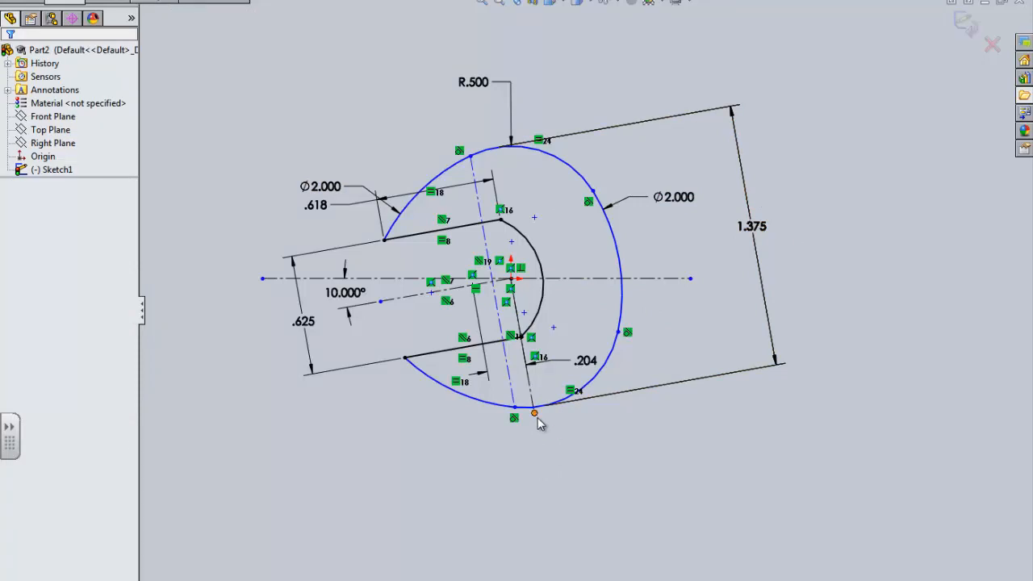
Extend the construction line from the origin below the outline and make the large arc's endpoints symmetric about the 10° centerline.
left_click_drag(540, 425, 551, 484)
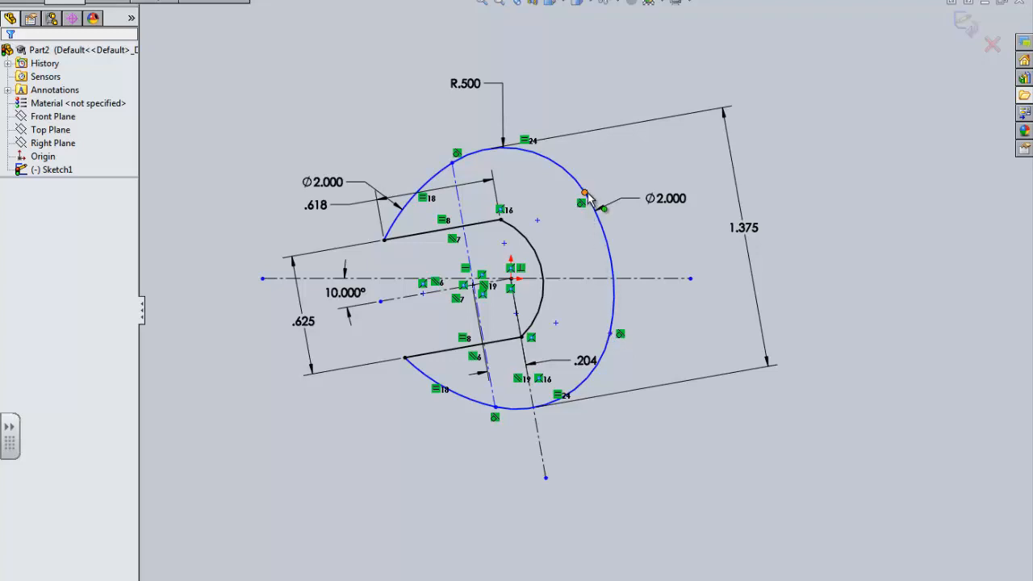
left_click(585, 194)
left_click(609, 333, "ctrl")
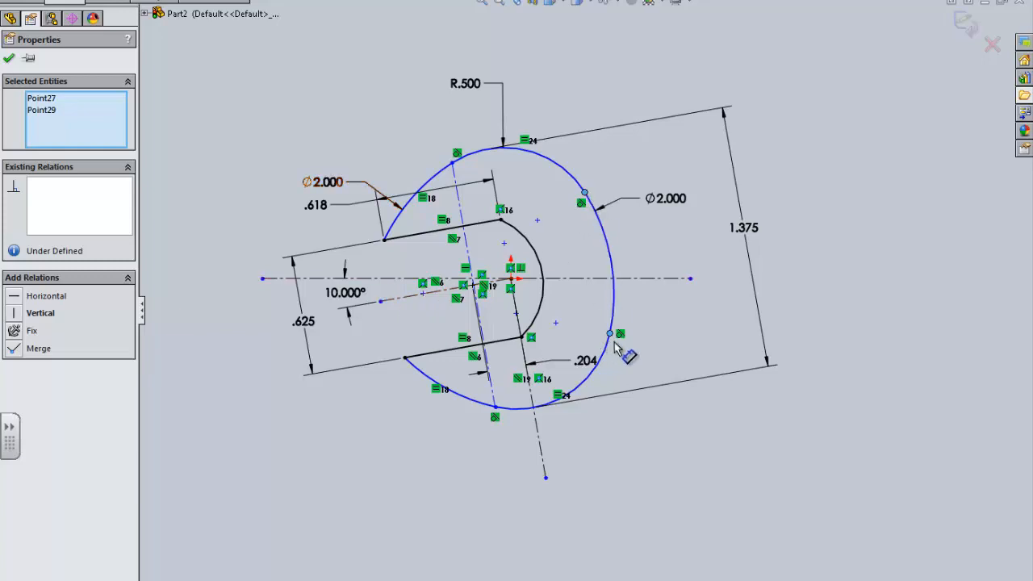
left_click(402, 298, "ctrl")
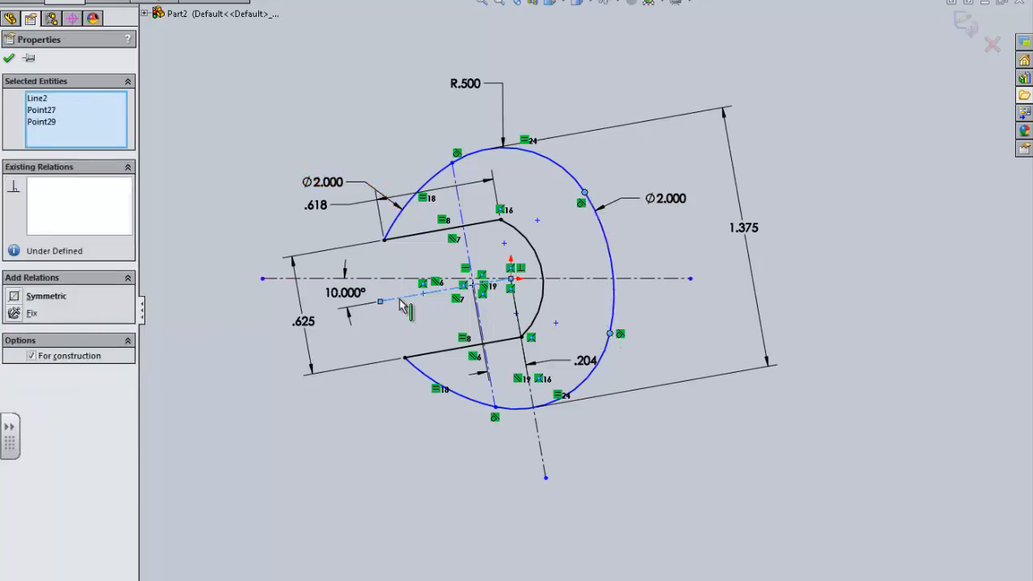
left_click(21, 299)
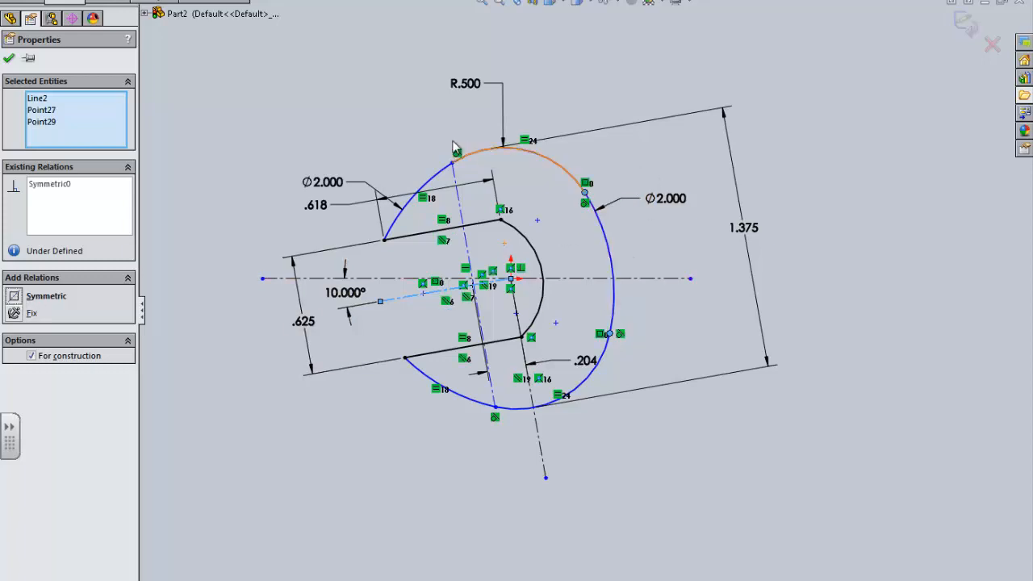
key("Escape")
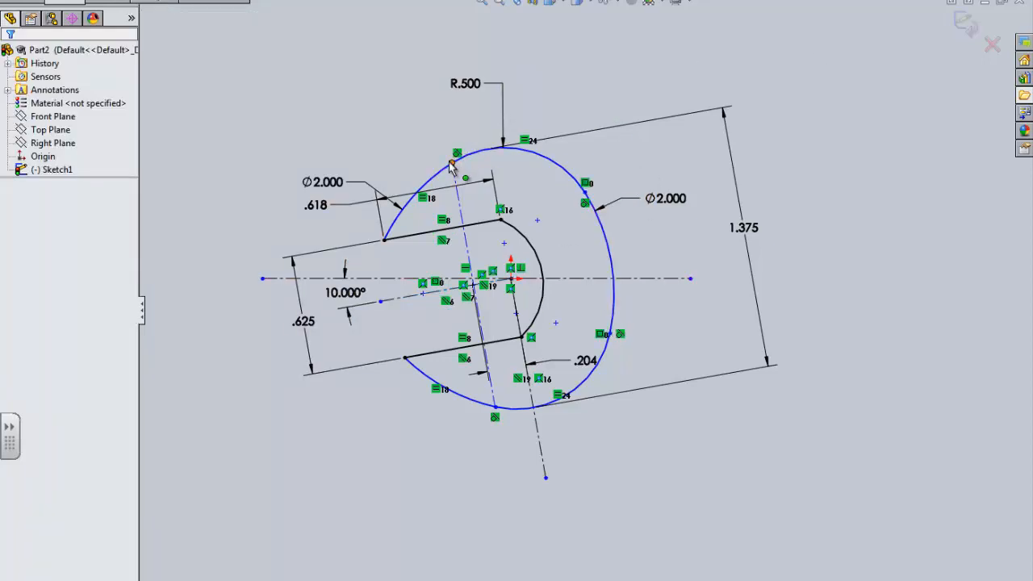
Make the two junctions between the jaw arcs and connecting arcs symmetric about the 10° centerline.
left_click(453, 162)
left_click(494, 407, "ctrl")
left_click(416, 296, "ctrl")
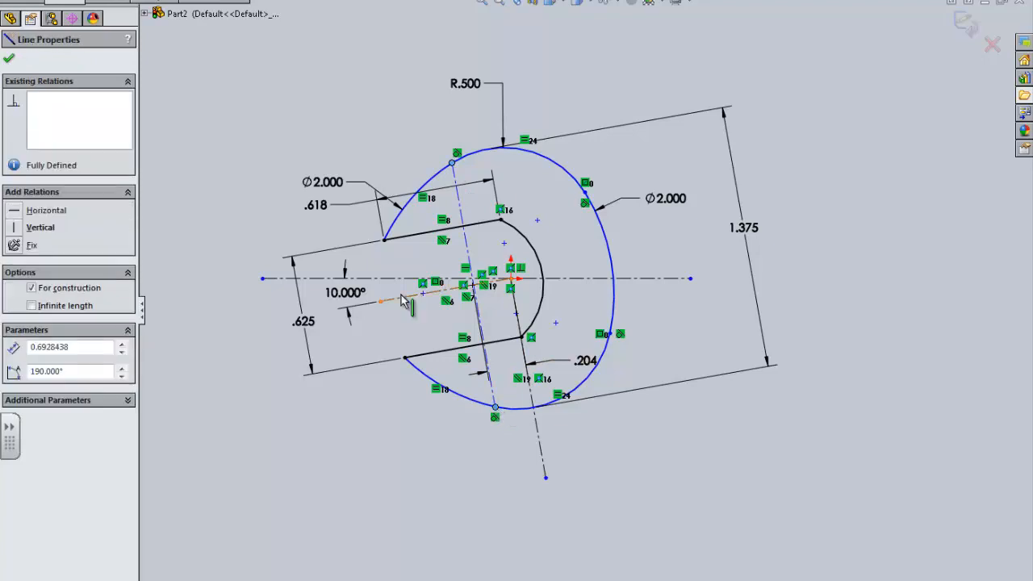
left_click(21, 299)
left_click(255, 434)
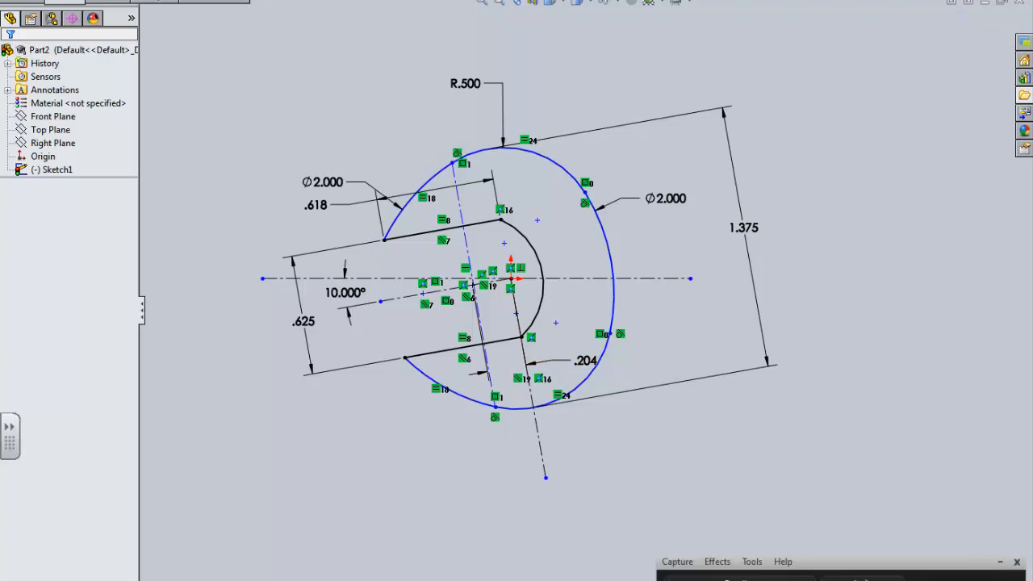
Shift the upper jaw-arc junction slightly toward the origin and reposition the large arc's diameter dimension beside the arc.
left_click(435, 173)
mouse_move(452, 163)
left_mouse_down()
mouse_move(451, 128)
mouse_move(542, 129)
mouse_move(475, 138)
mouse_move(450, 152)
mouse_move(486, 142)
mouse_move(456, 152)
mouse_move(473, 144)
mouse_move(461, 159)
left_mouse_up()
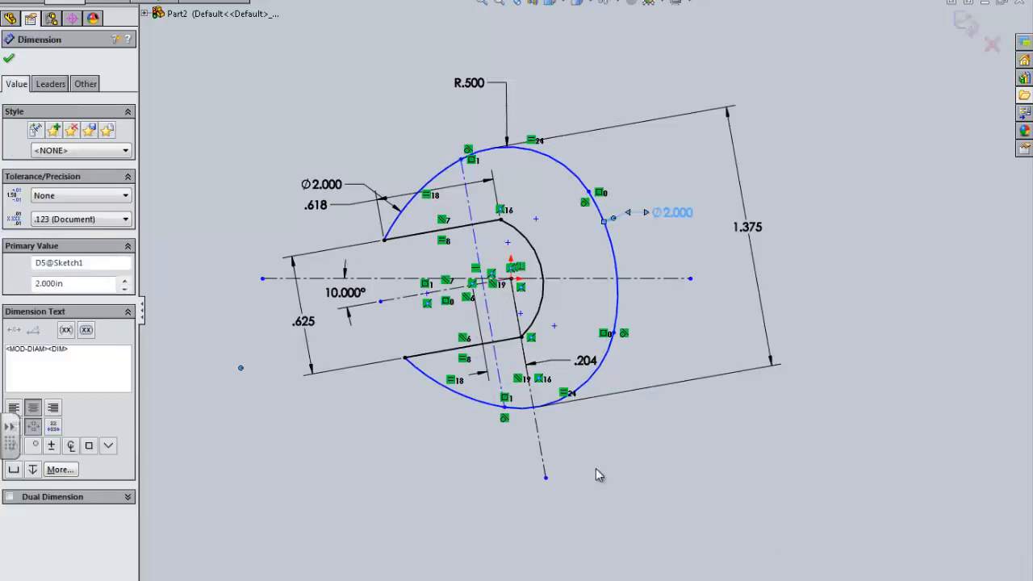
left_click(702, 456)
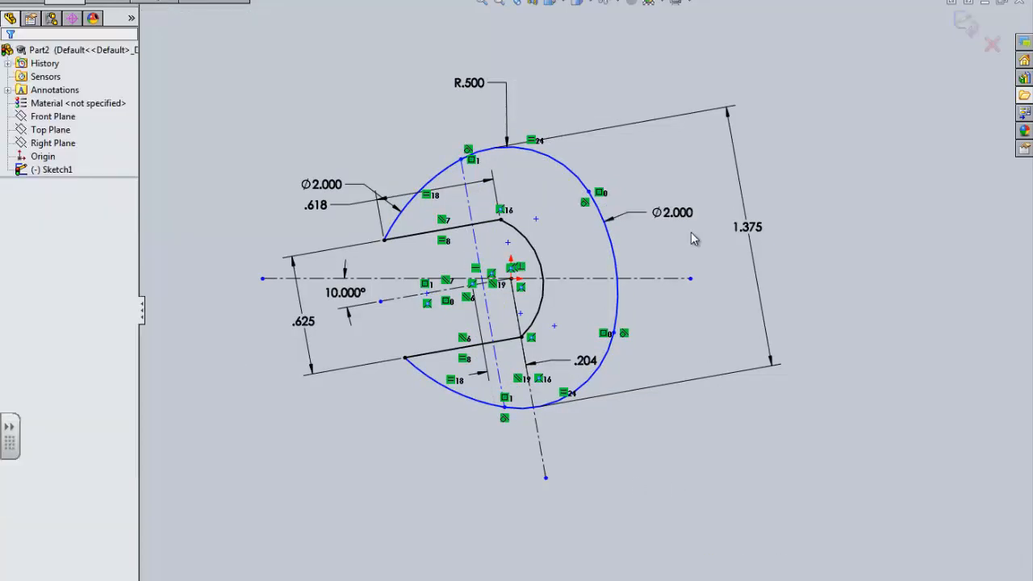
left_click_drag(676, 220, 693, 240)
left_click(711, 525)
left_click(672, 187)
left_click(686, 453)
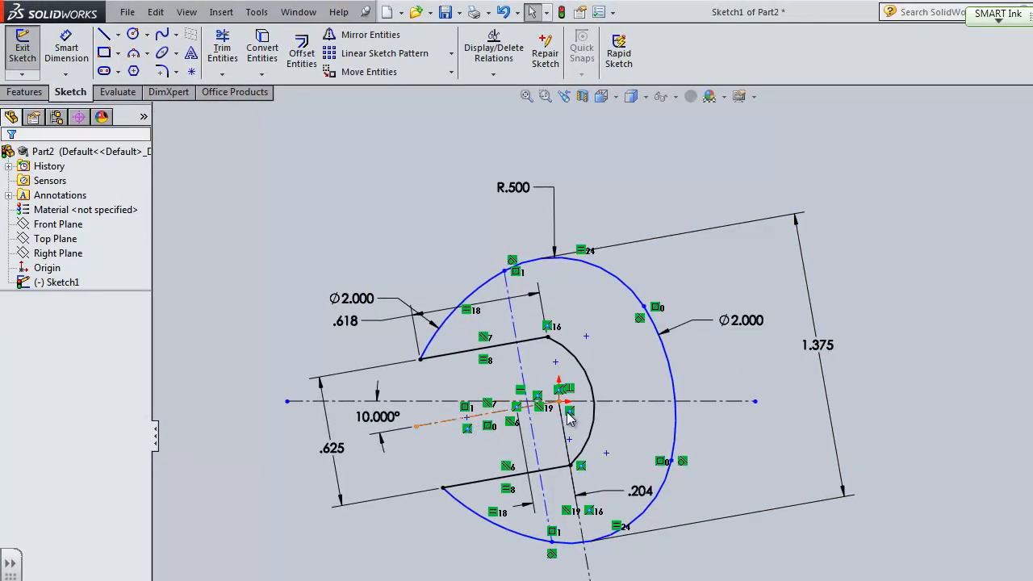
Dimension the large arc's center point from the origin as 0.4 in, placed below the outline.
left_click(467, 418)
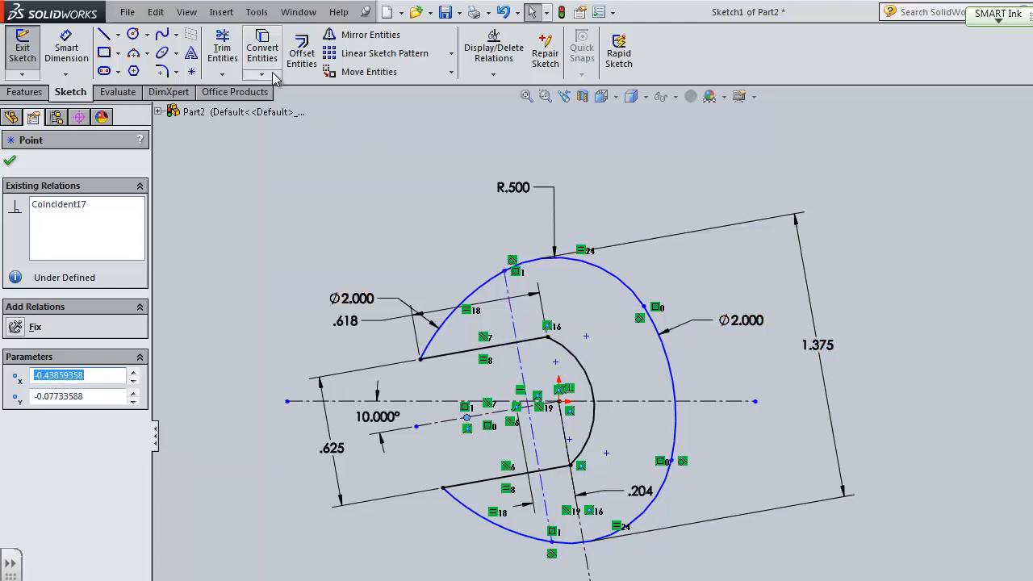
left_click(66, 48)
left_click(467, 417)
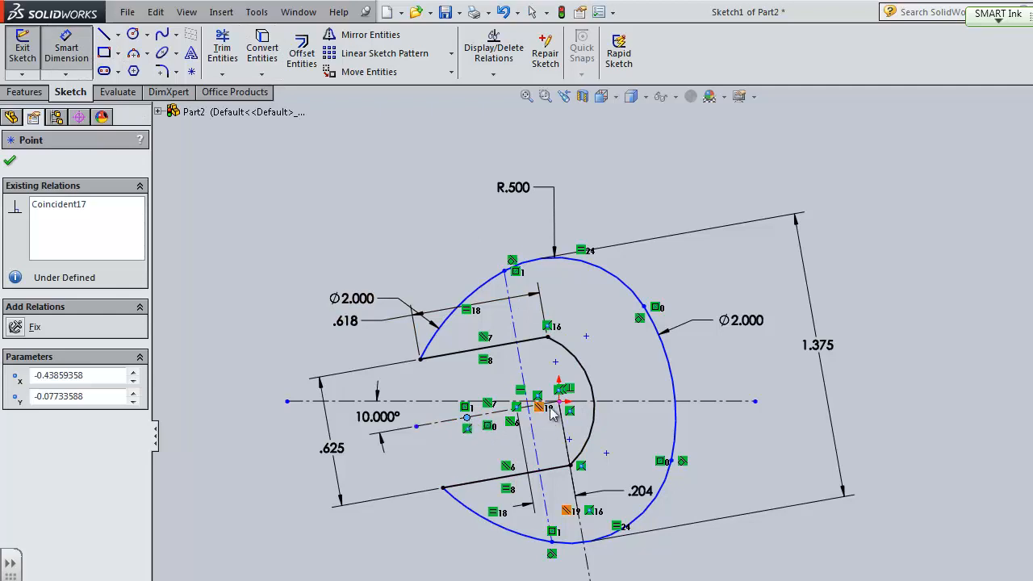
left_click(559, 401)
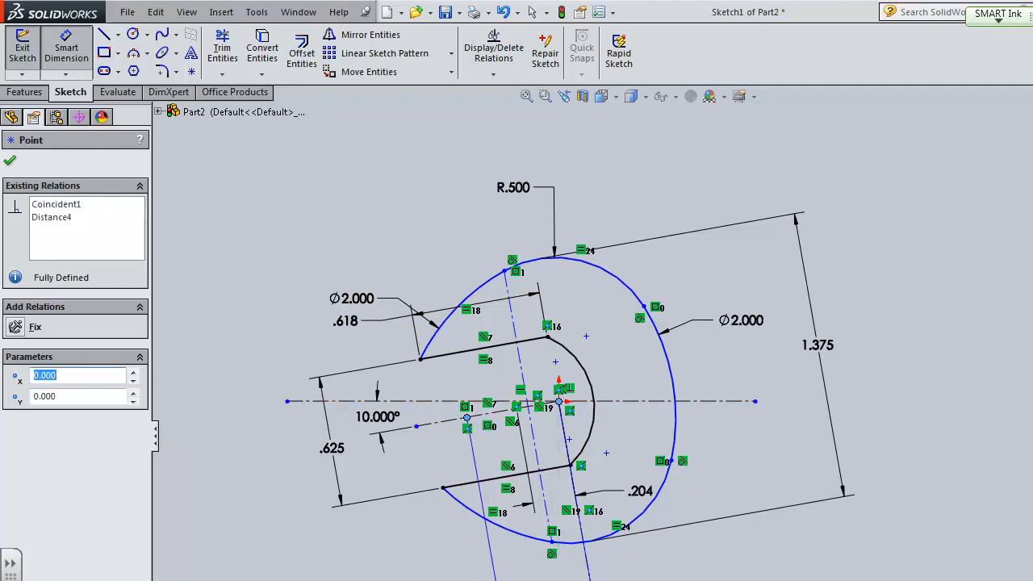
left_click(592, 580)
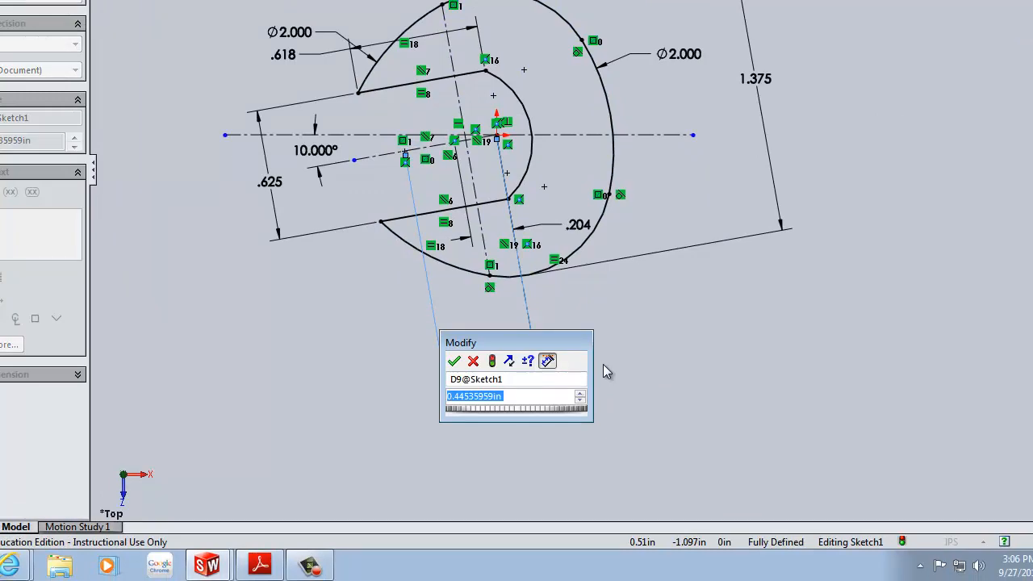
type(".4")
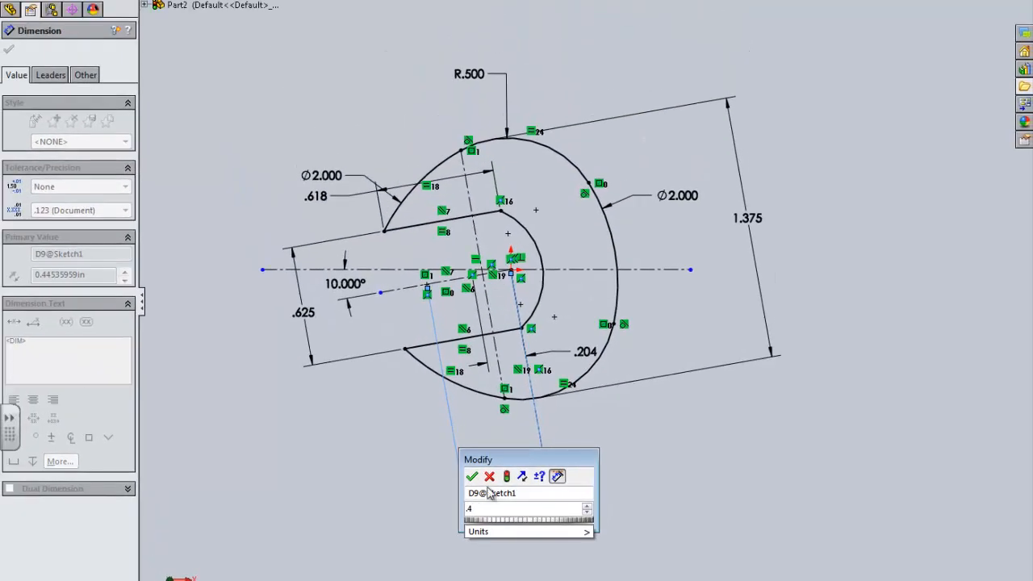
key("Return")
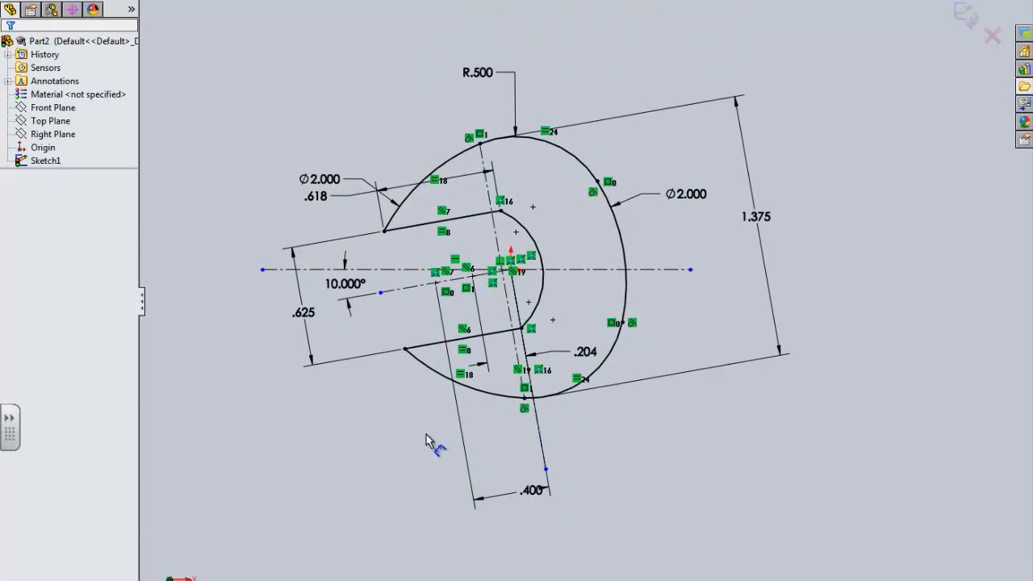
Delete the slanted construction line joining the upper and lower junctions of the jaw arcs and connecting arcs.
scroll(520, 302, "down", 3)
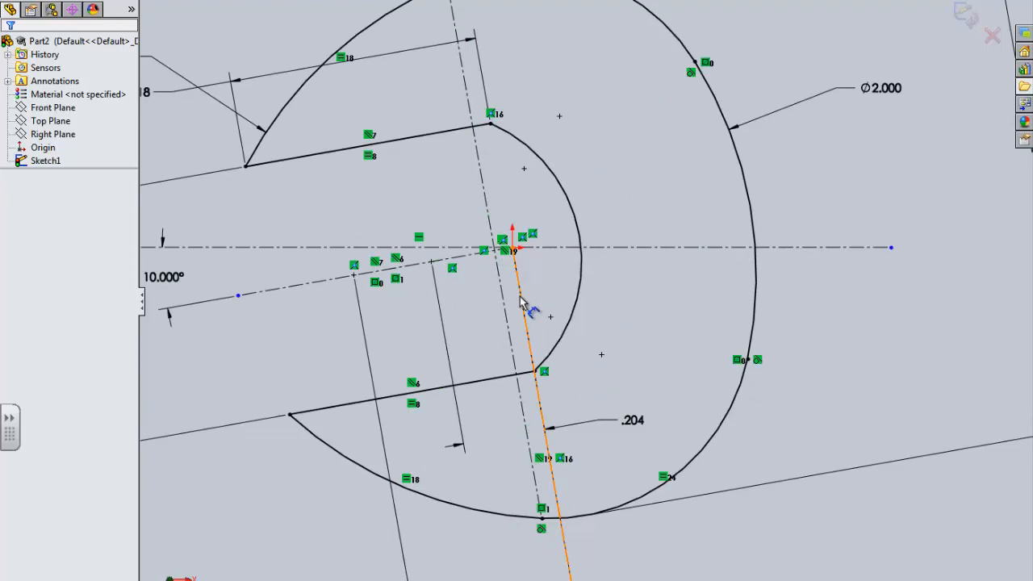
scroll(529, 306, "up", 1)
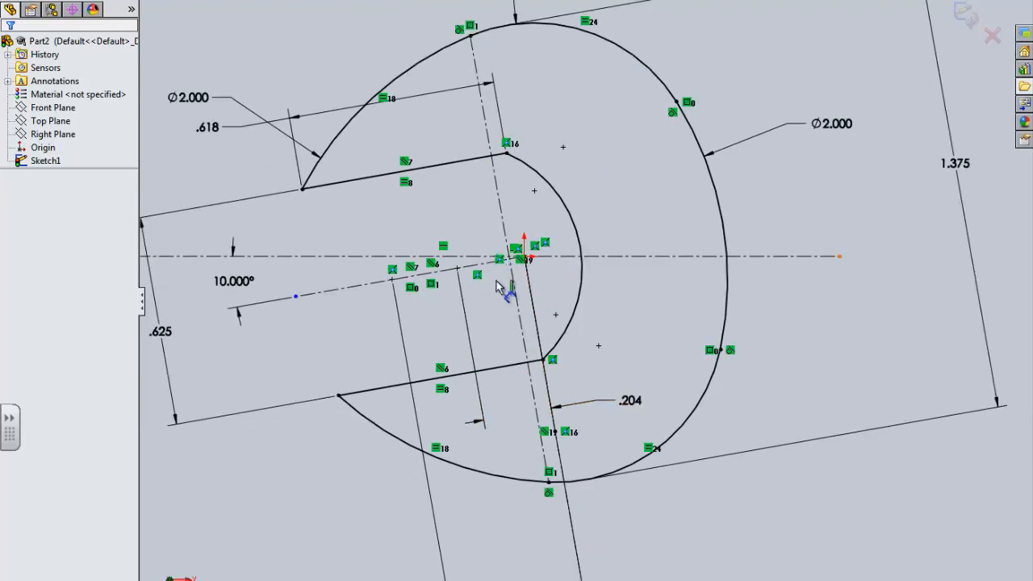
left_click(497, 189)
key("Delete")
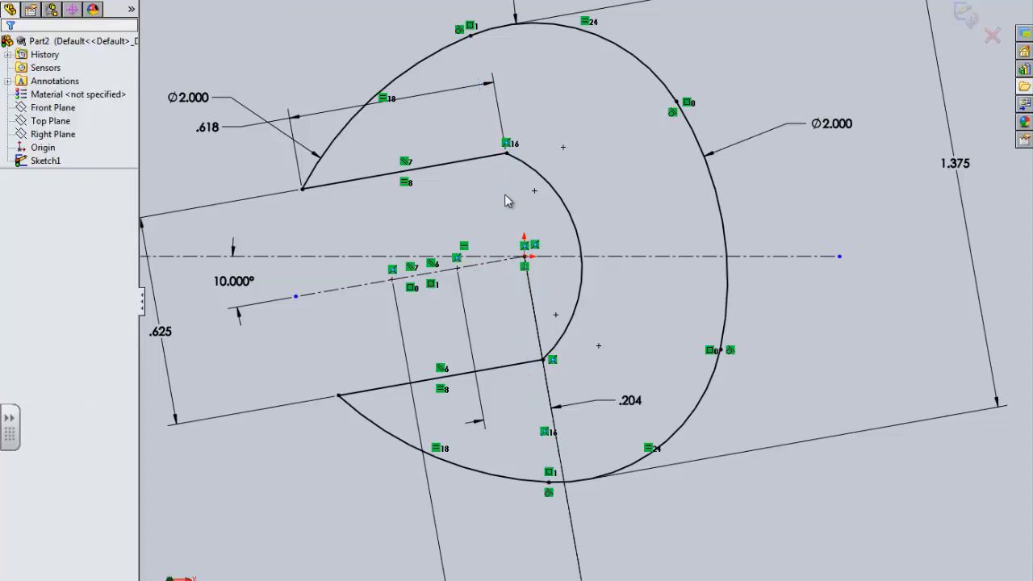
scroll(565, 323, "up", 3)
scroll(571, 282, "down", 3)
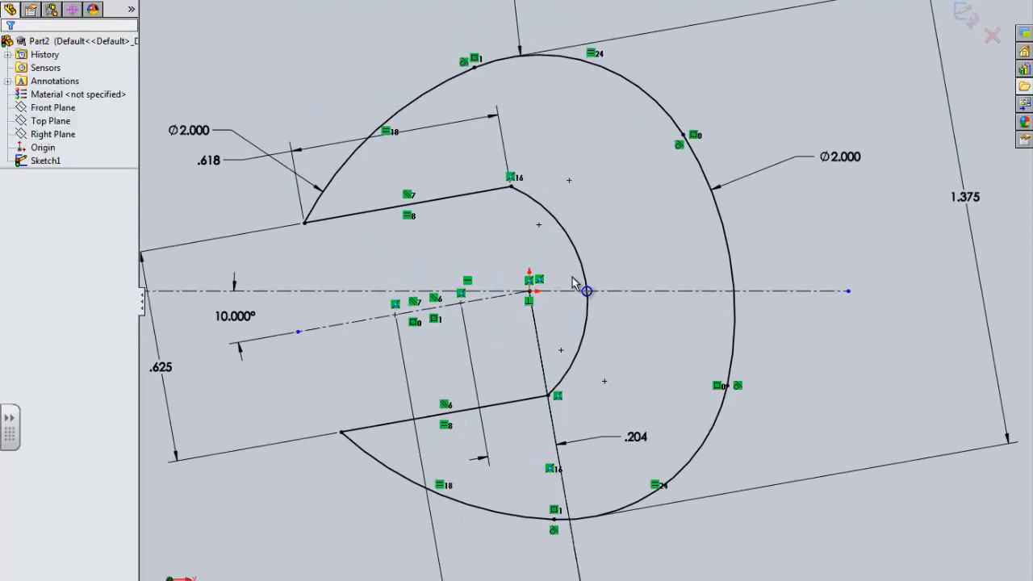
Move the .204 dimension's text below the outline, just above the .400 dimension.
scroll(571, 283, "up", 2)
left_click(627, 396)
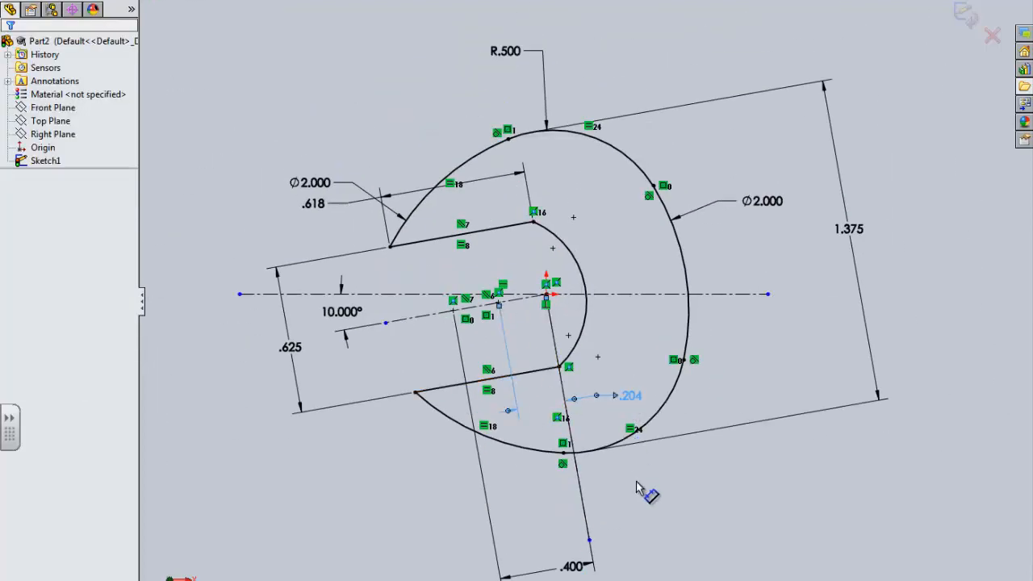
left_click_drag(635, 487, 655, 494)
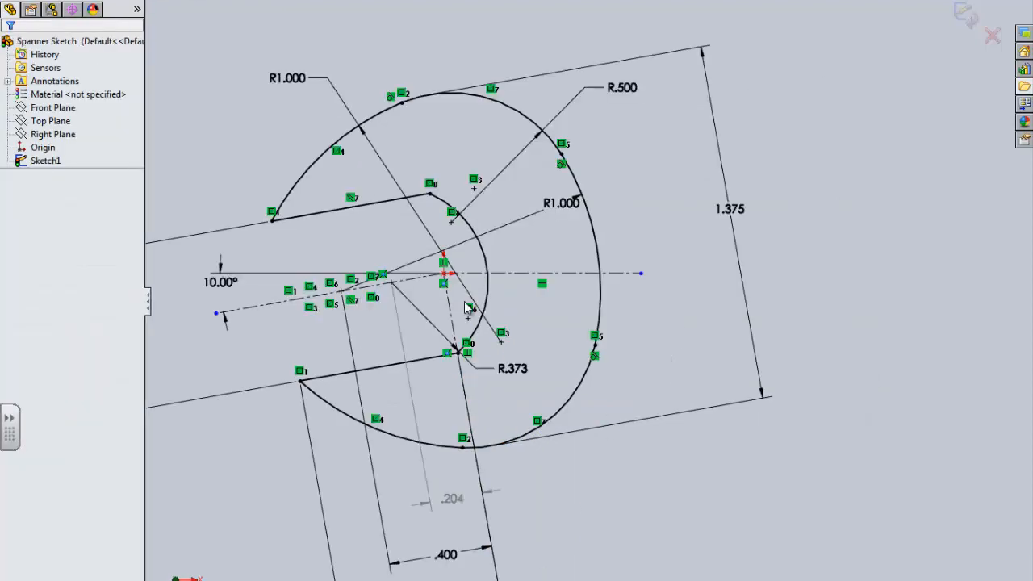
Compare the finished sketch's dimensions and relations with the reference sketch in the Spanner Sketch part.
scroll(426, 307, "up", 2)
scroll(426, 305, "down", 2)
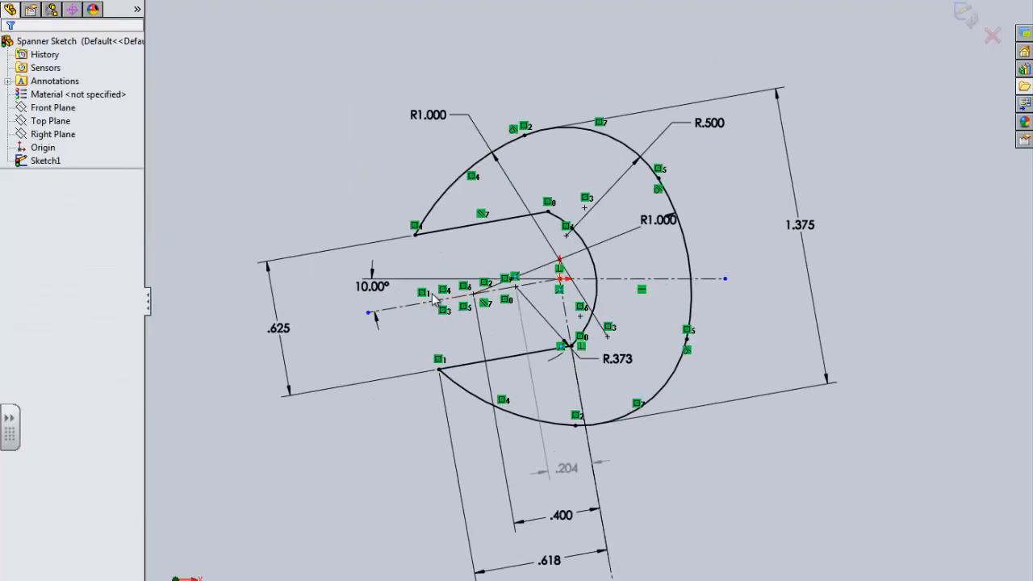
key("ctrl+Tab")
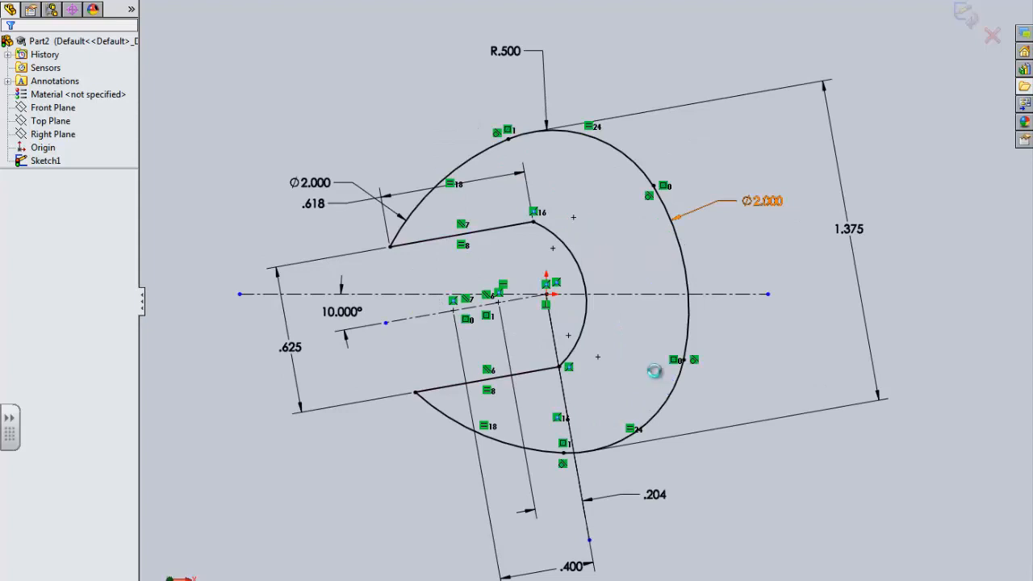
key("ctrl+Tab")
key("ctrl+Tab")
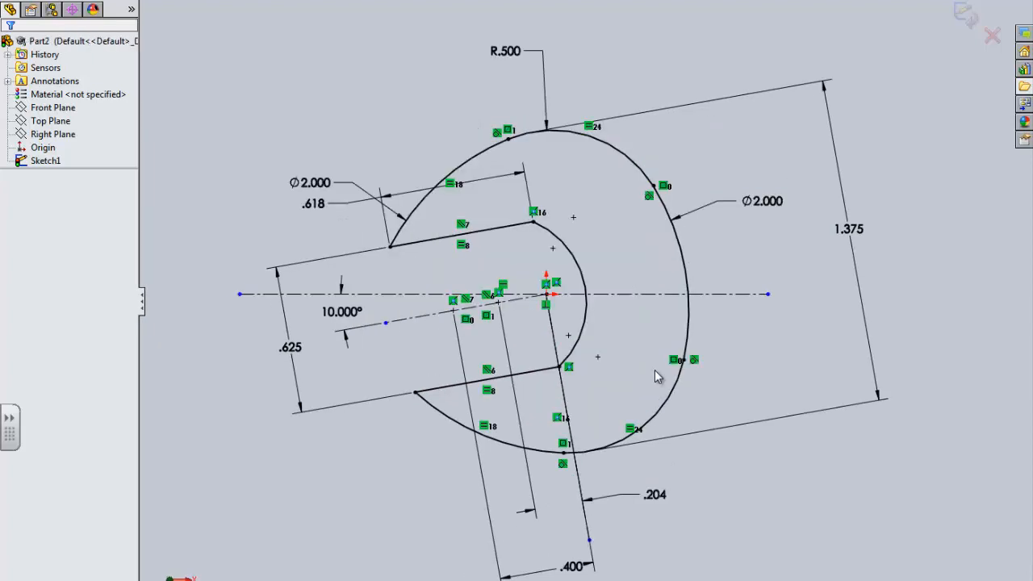
key("ctrl+Tab")
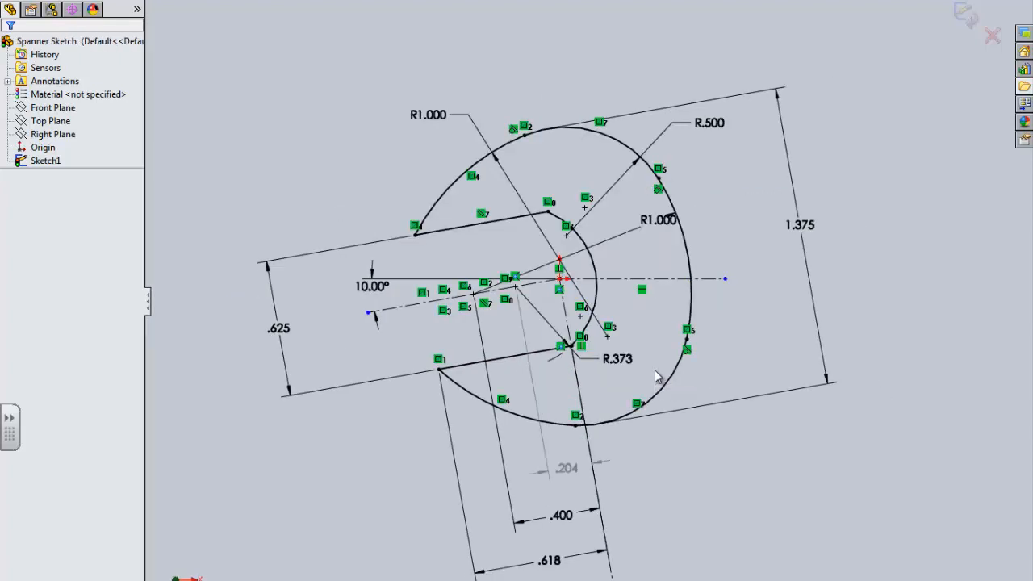
key("ctrl+Tab")
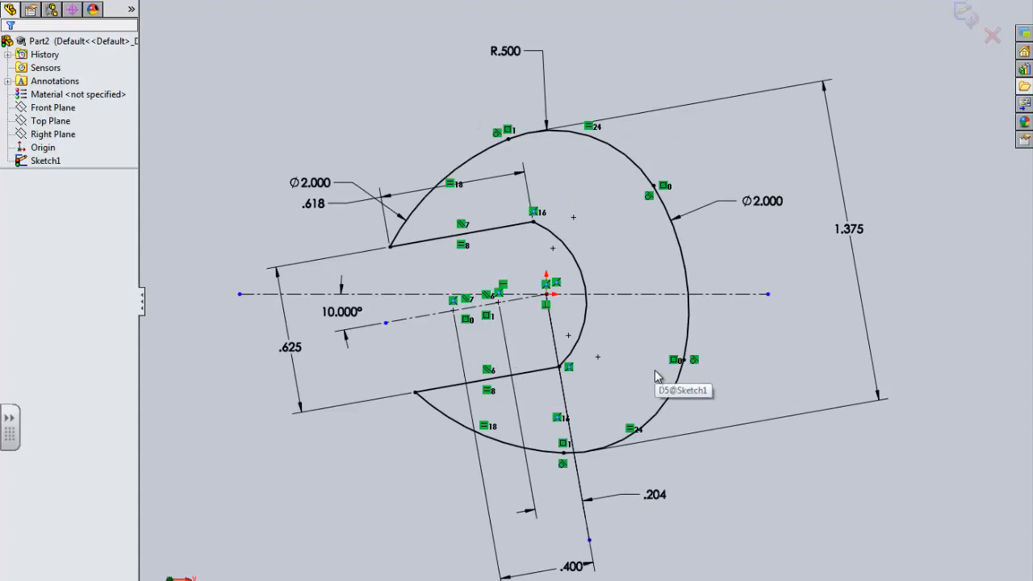
key("ctrl+Tab")
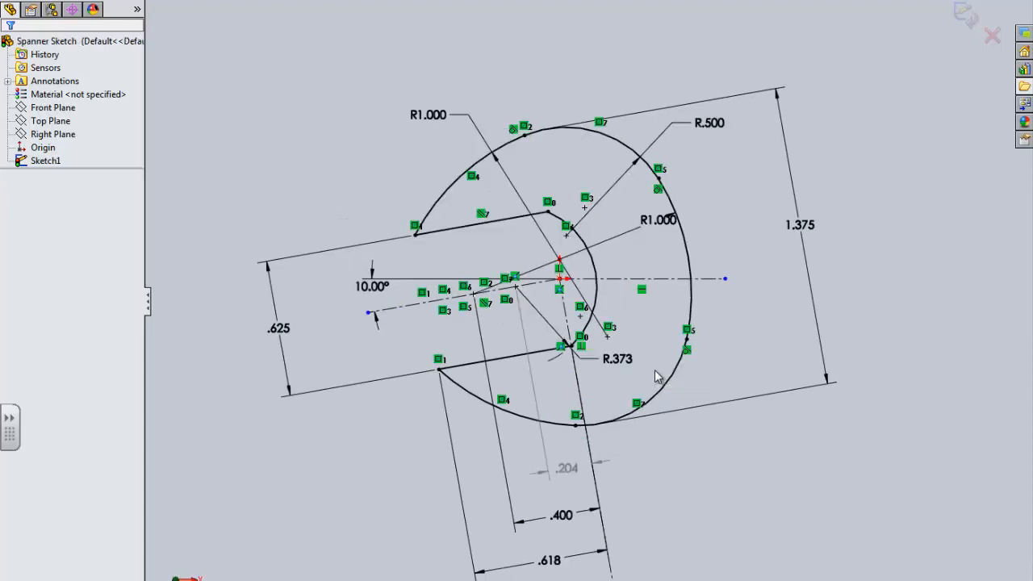
Reposition the large arc's dimension inside the outline in Spanner Sketch and Part2, displaying Part2's diameter dimension as a radius.
left_click_drag(663, 222, 648, 239)
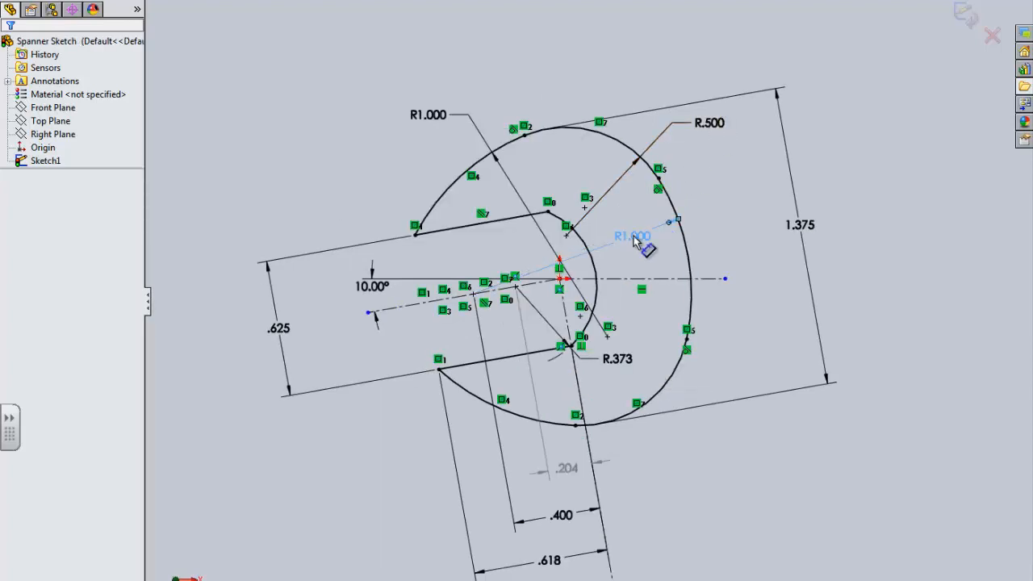
key("ctrl+Tab")
mouse_move(730, 202)
left_mouse_down()
mouse_move(775, 214)
mouse_move(738, 219)
mouse_move(603, 276)
mouse_move(624, 255)
left_mouse_up()
left_click(50, 75)
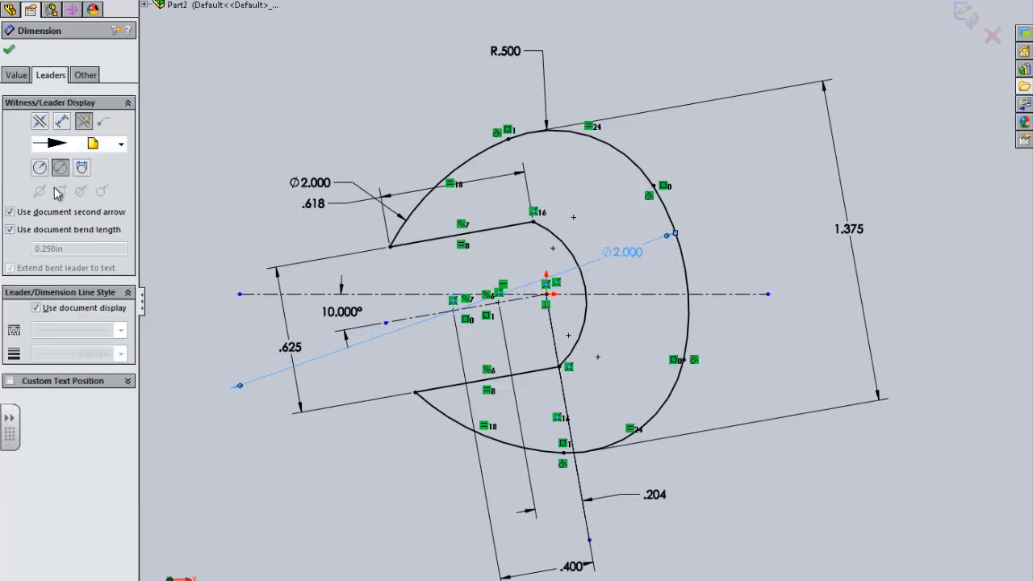
left_click(745, 209)
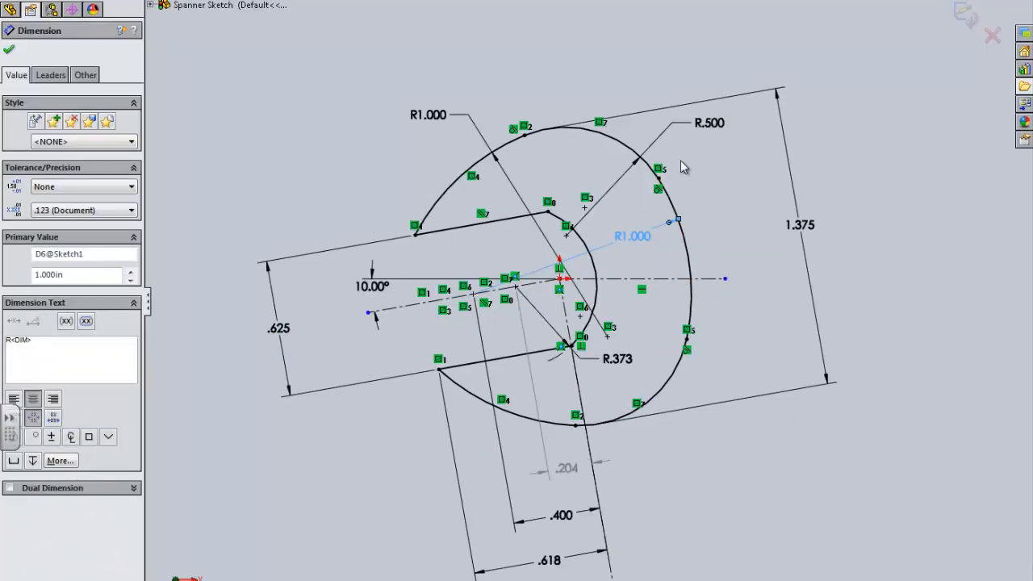
left_click(680, 160)
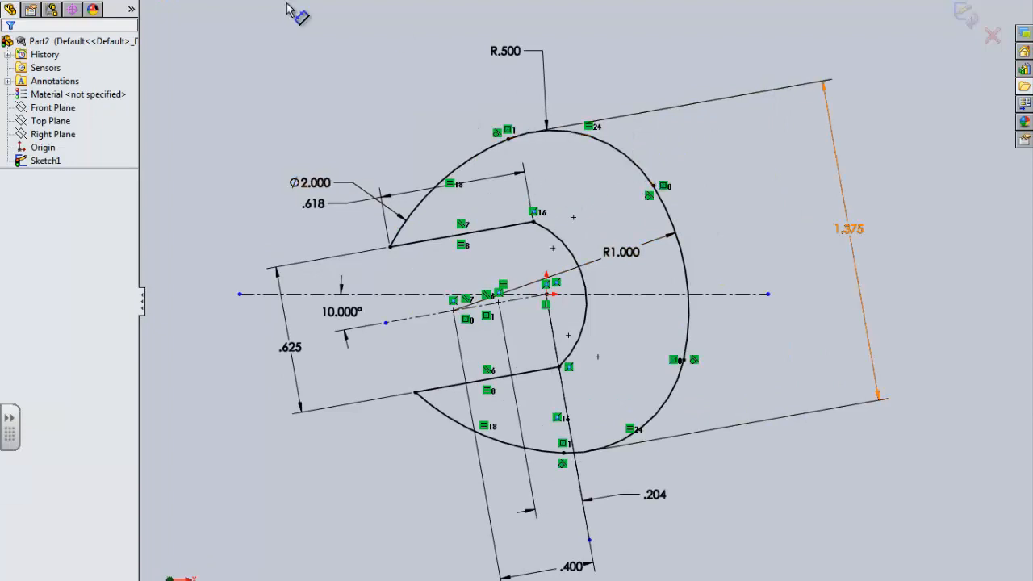
Move the R.500 dimension inside the outline and place the upper jaw arc's diameter dimension beside it, displayed as a radius.
left_click_drag(509, 54, 601, 185)
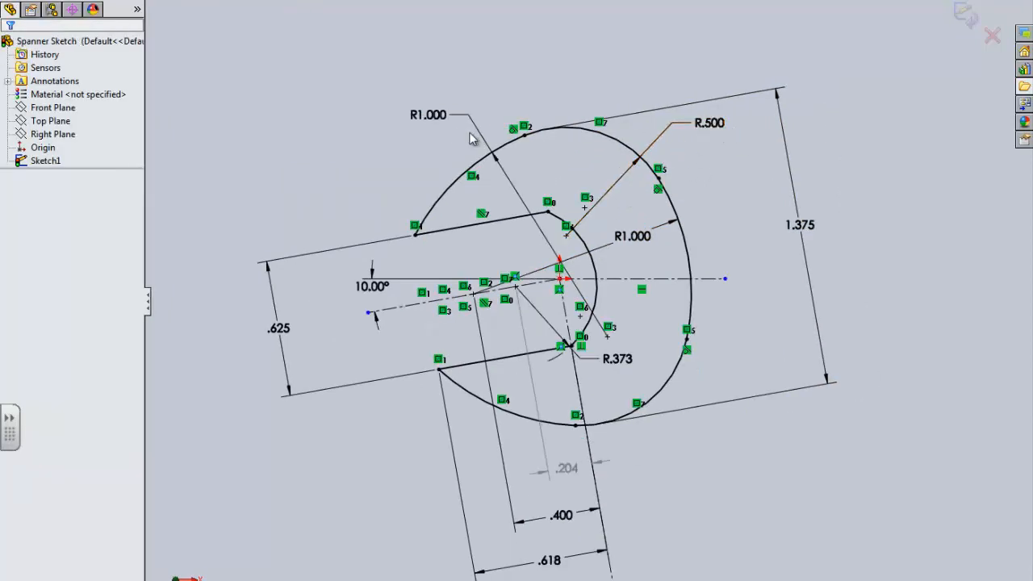
key("ctrl+Tab")
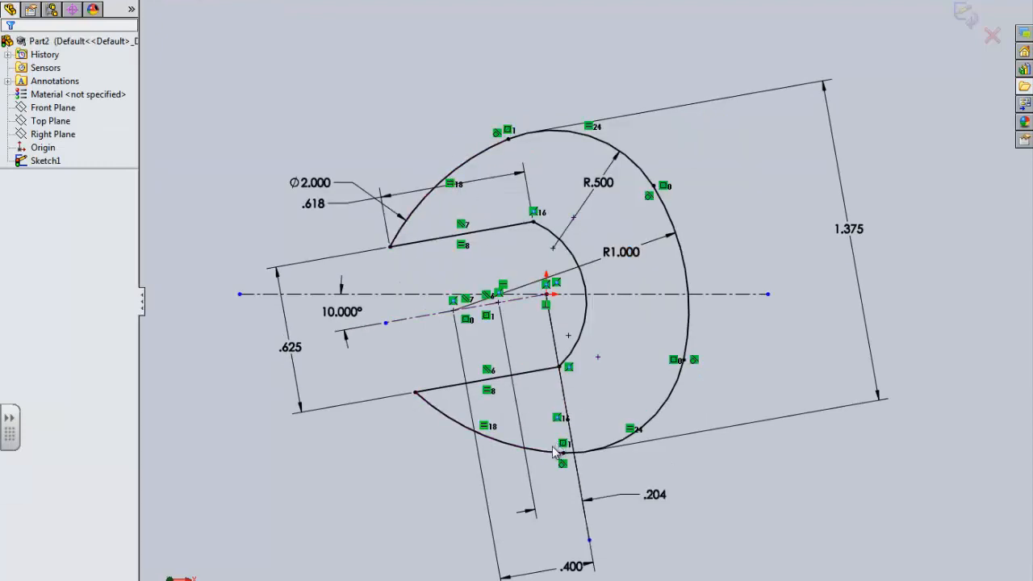
left_click(317, 184)
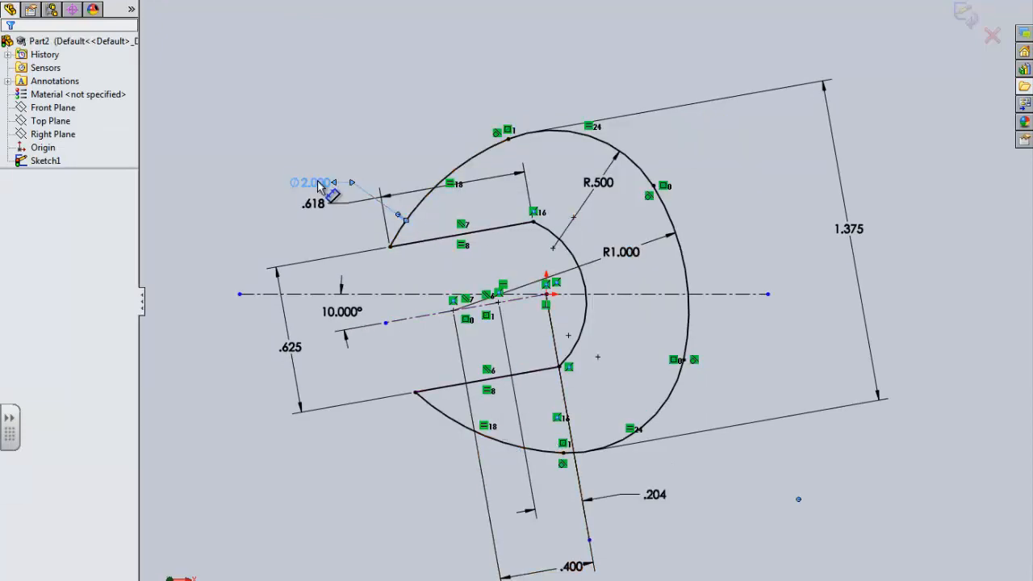
mouse_move(317, 184)
left_mouse_down()
mouse_move(530, 226)
mouse_move(538, 203)
mouse_move(553, 270)
mouse_move(515, 248)
mouse_move(557, 201)
mouse_move(549, 186)
left_mouse_up()
left_click(50, 74)
left_click(39, 167)
left_click(498, 77)
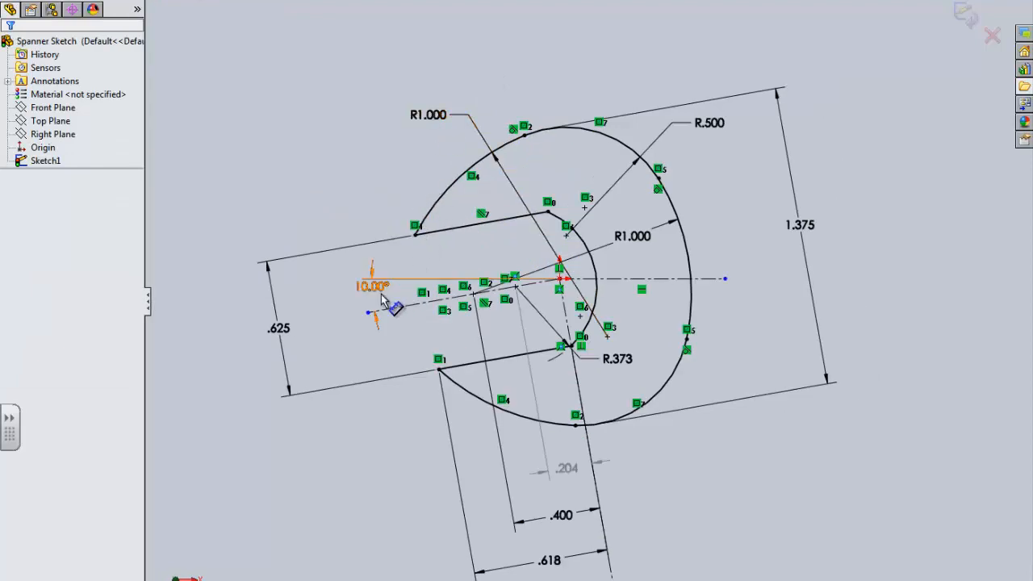
Following the Spanner Sketch layout, stack the .400 and .618 dimensions below the outline and move the 1.375 height dimension closer to it.
key("ctrl+Tab")
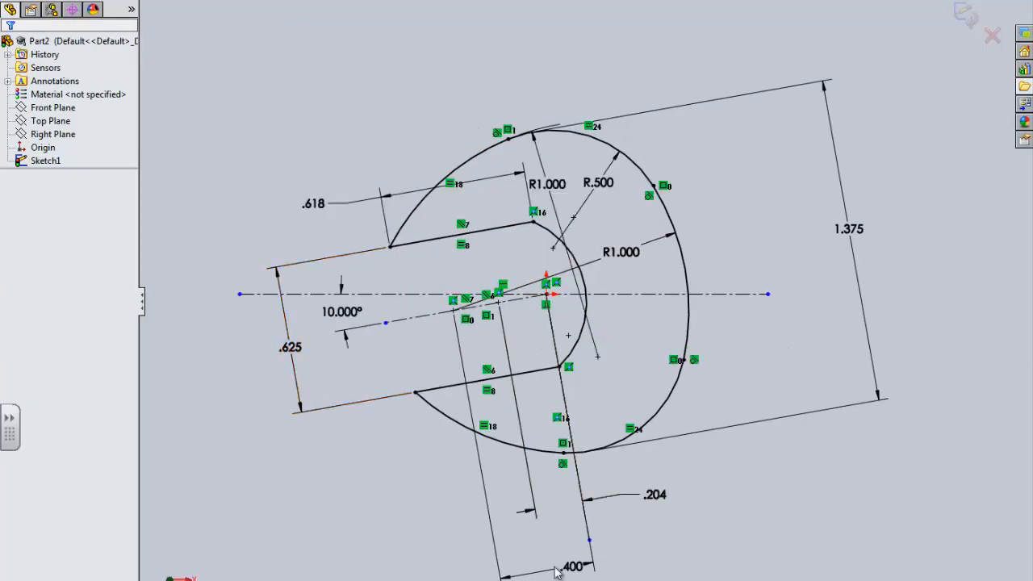
key("ctrl+Tab")
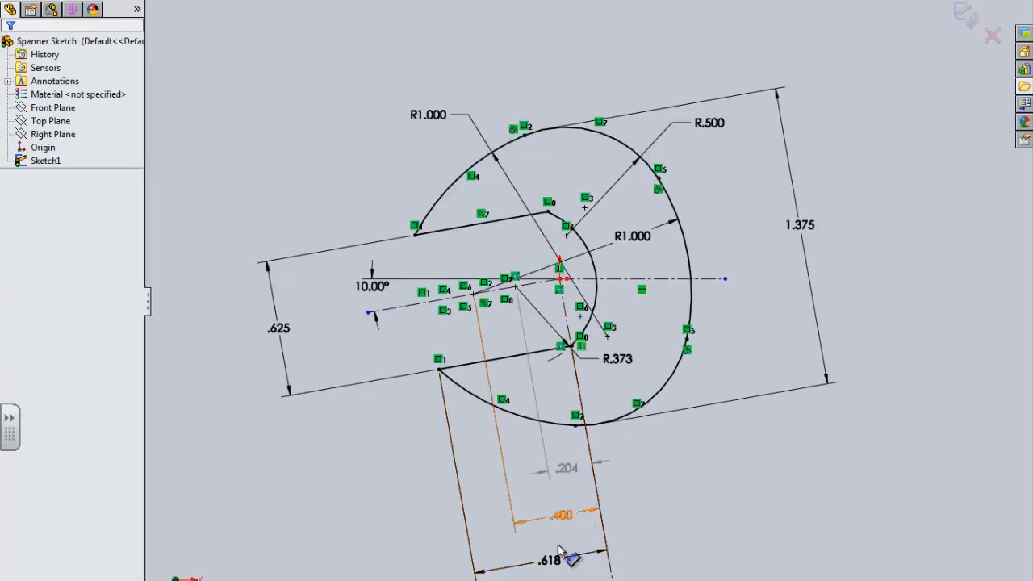
key("ctrl+Tab")
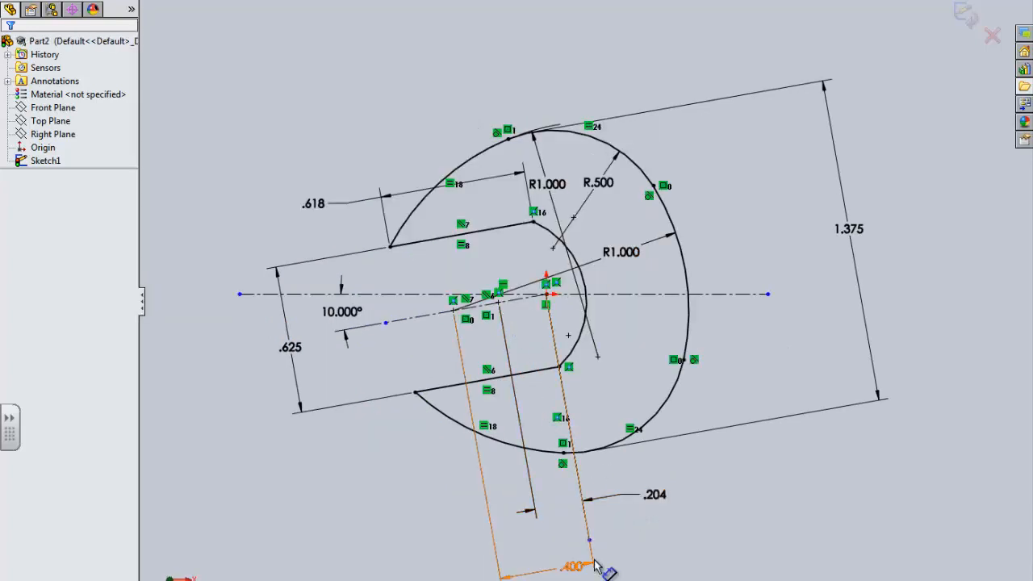
scroll(594, 560, "up", 2)
scroll(573, 527, "down", 4)
scroll(531, 157, "up", 4)
scroll(524, 79, "down", 2)
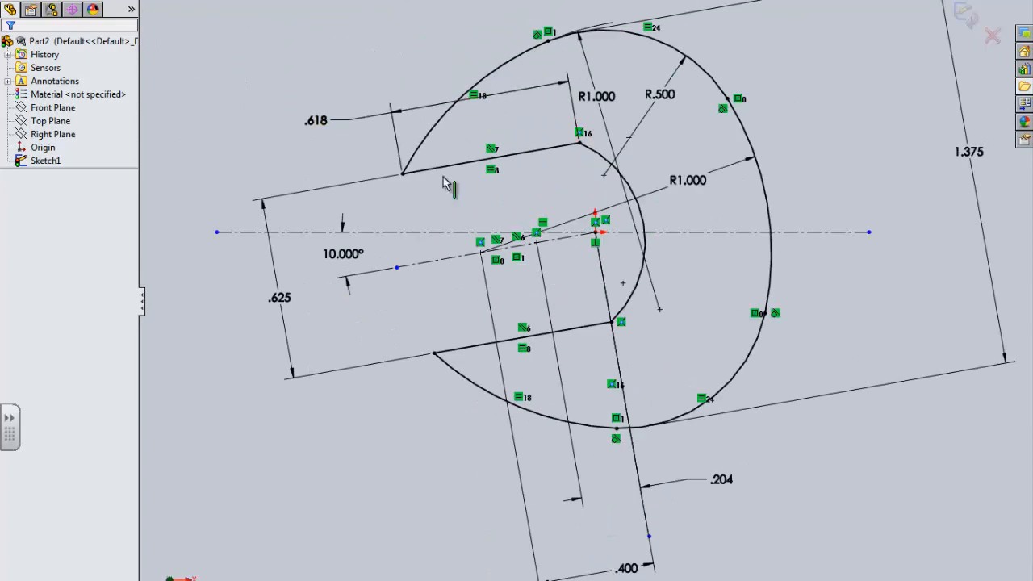
mouse_move(323, 121)
left_mouse_down()
mouse_move(516, 364)
mouse_move(570, 574)
left_mouse_up()
scroll(569, 484, "up", 2)
left_click_drag(669, 422, 611, 491)
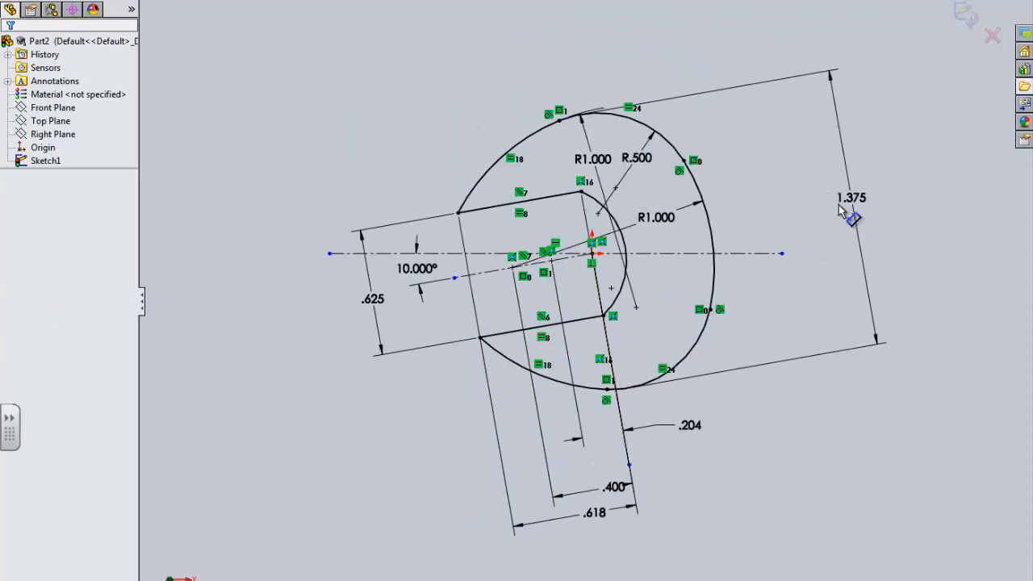
mouse_move(844, 204)
left_mouse_down()
mouse_move(812, 226)
mouse_move(798, 274)
left_mouse_up()
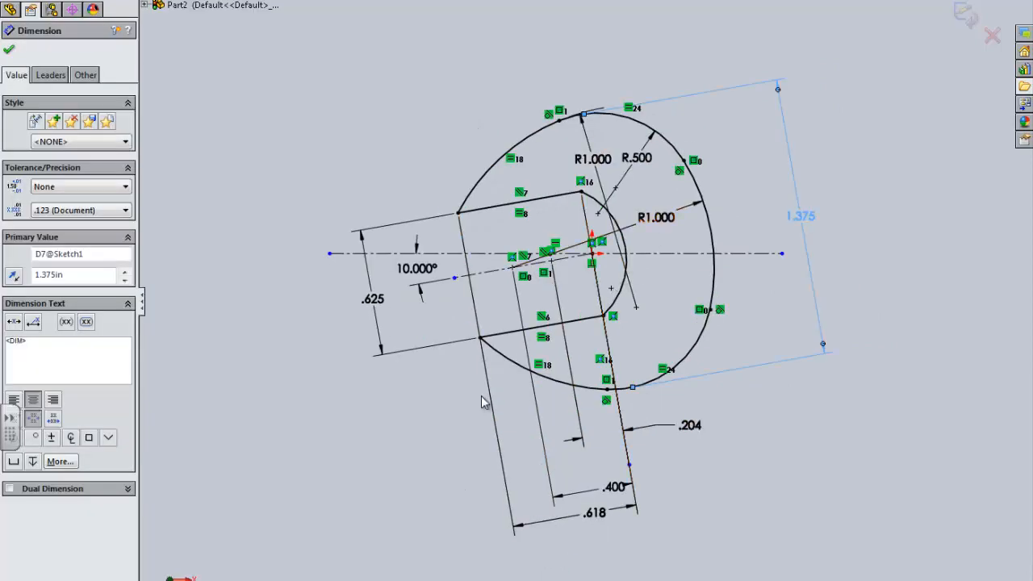
Switch to the Desire2Learn course page, open Lab 3's CH3 - Circular Text Wraps document and go to its second page.
left_click(896, 577)
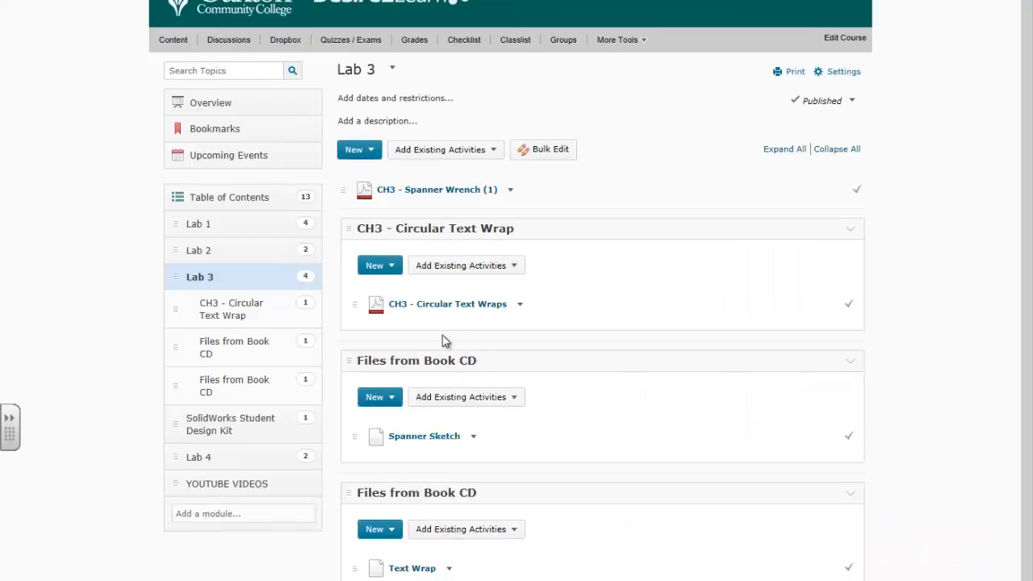
left_click(448, 311)
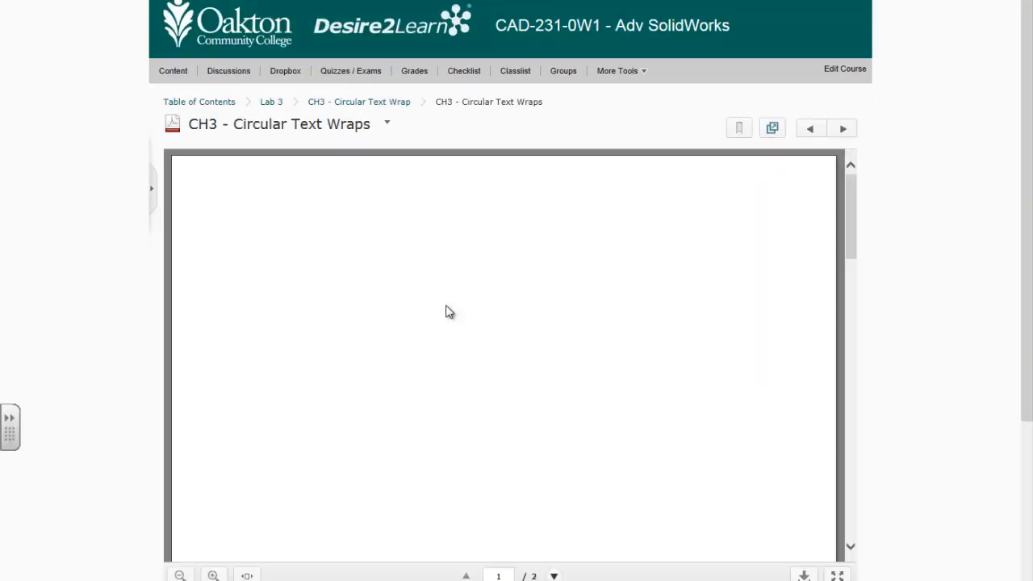
scroll(457, 349, "down", 5)
scroll(618, 388, "down", 10)
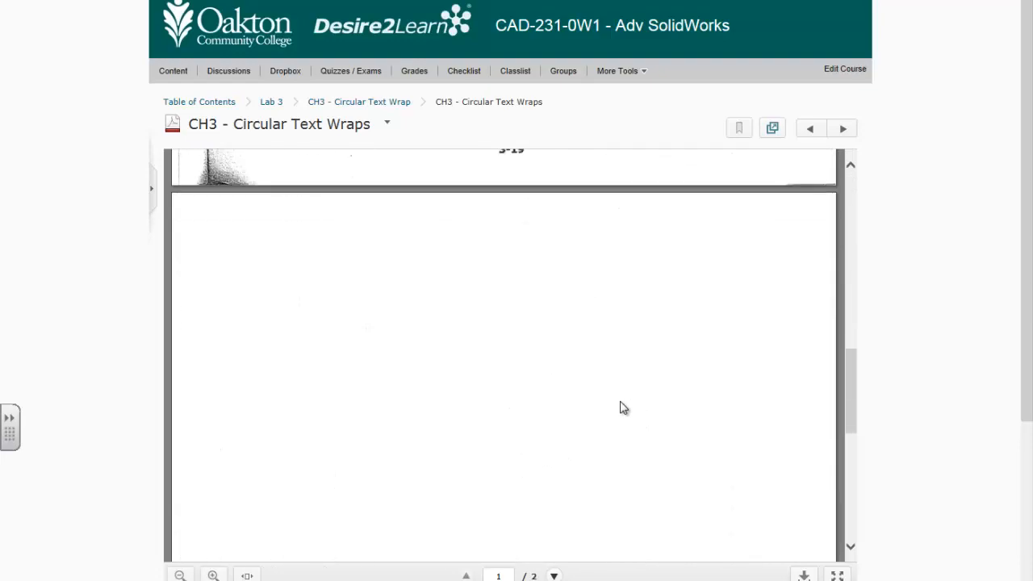
Leave the Circular Text Wraps handout for the Lab 3 page and open the CH3 - Spanner Wrench (1) document.
scroll(548, 390, "up", 5)
scroll(460, 363, "down", 5)
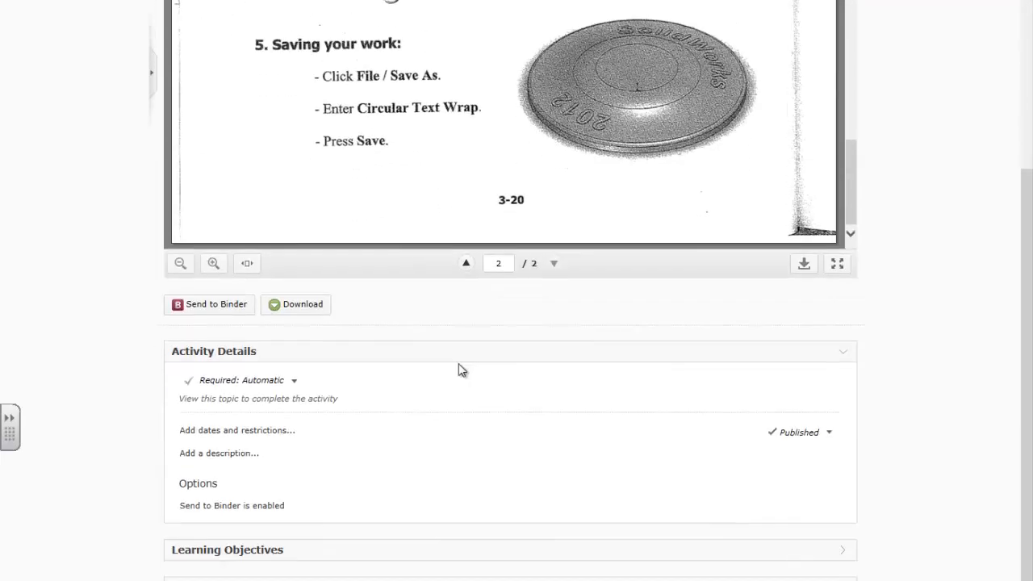
scroll(457, 369, "up", 10)
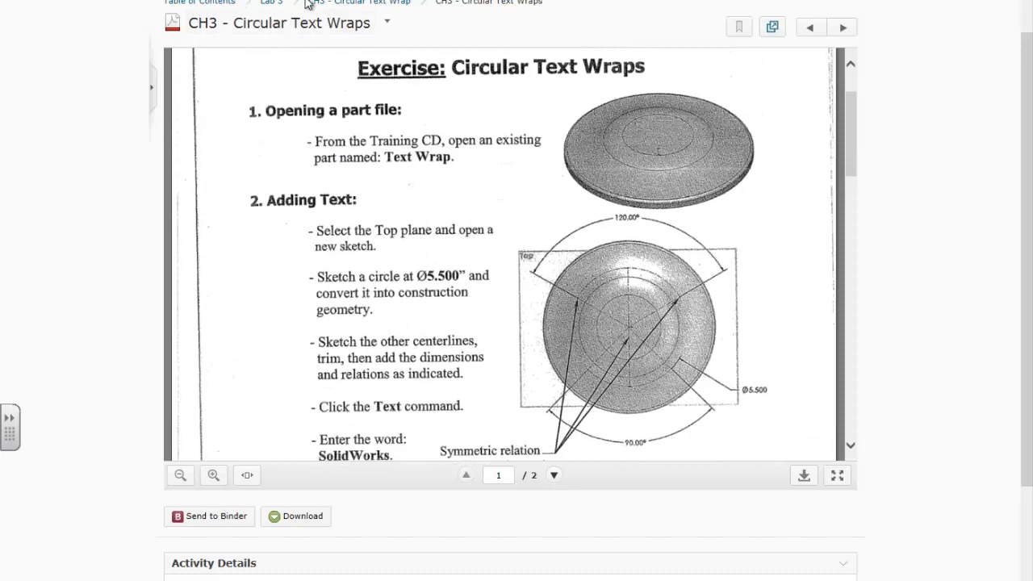
left_click(282, 5)
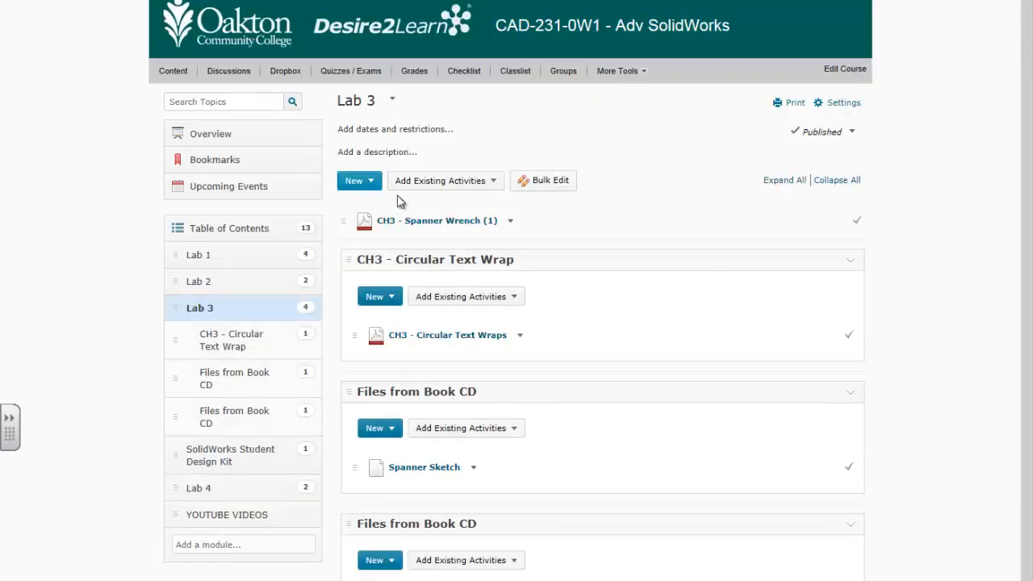
left_click(437, 222)
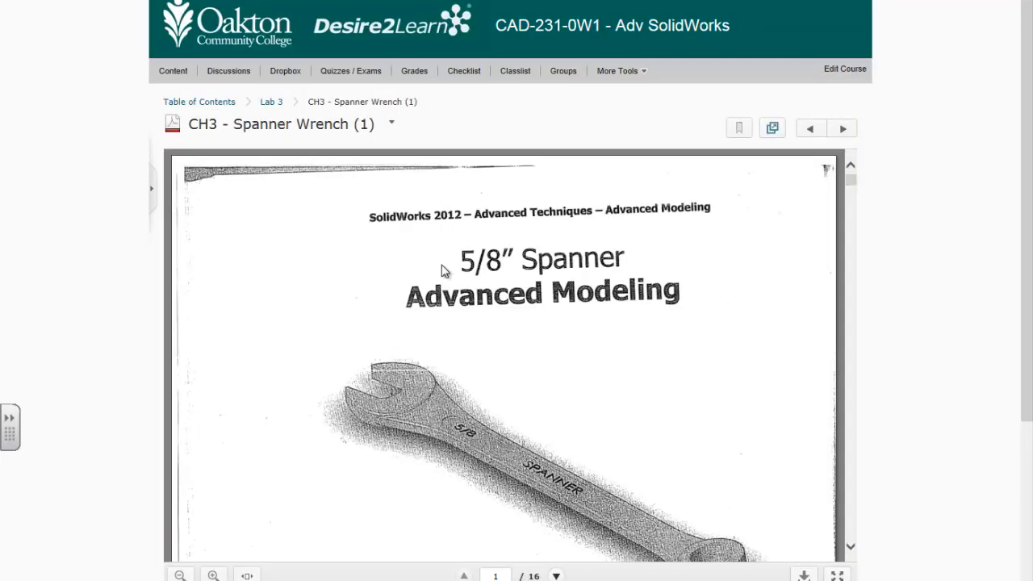
Examine the spanner handout's dimensioned sketch, its maximum arc condition options and the instructions for extruding the base feature.
scroll(442, 271, "down", 15)
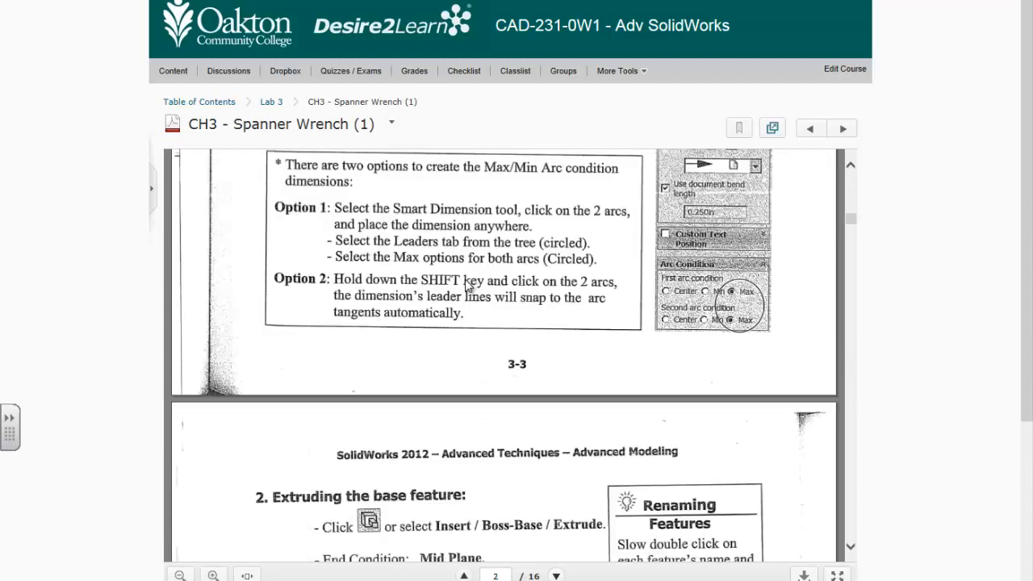
scroll(467, 283, "up", 3)
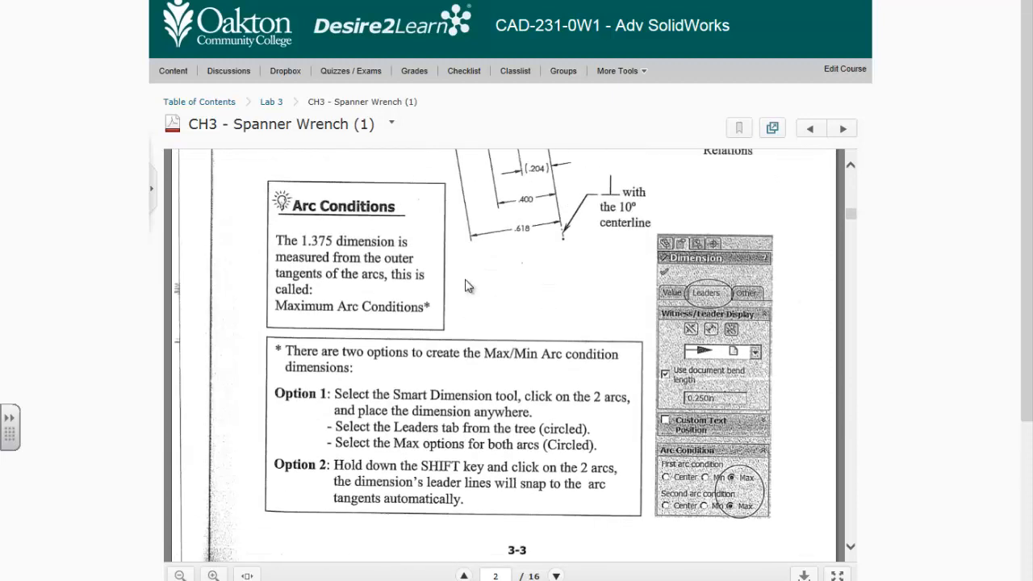
scroll(643, 266, "up", 4)
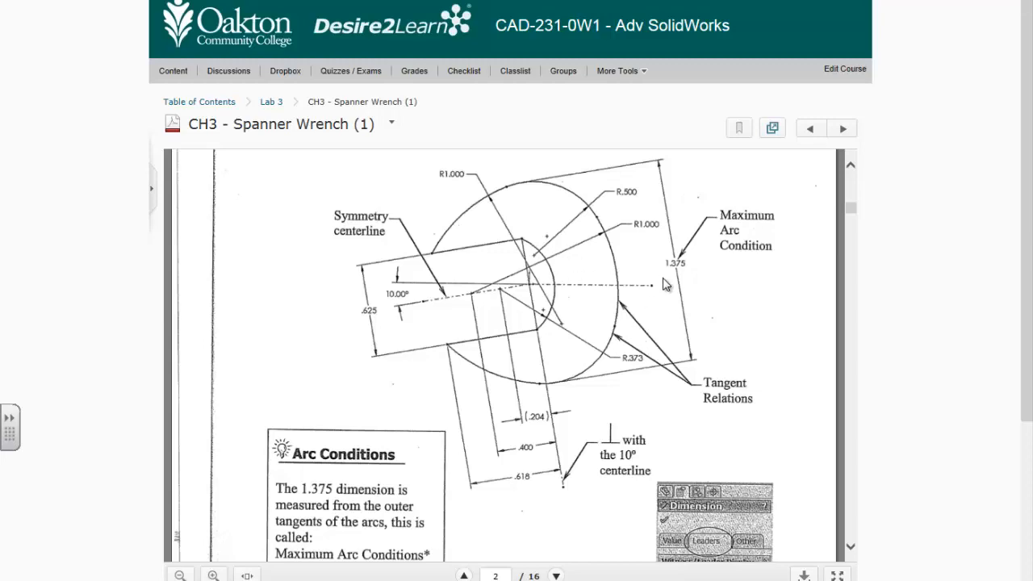
scroll(657, 280, "down", 8)
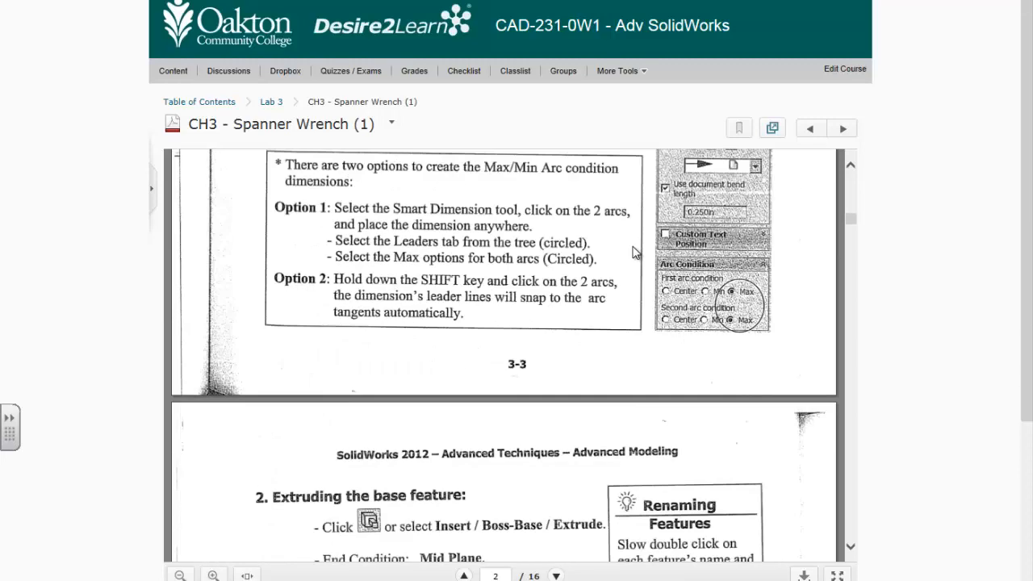
scroll(543, 317, "up", 2)
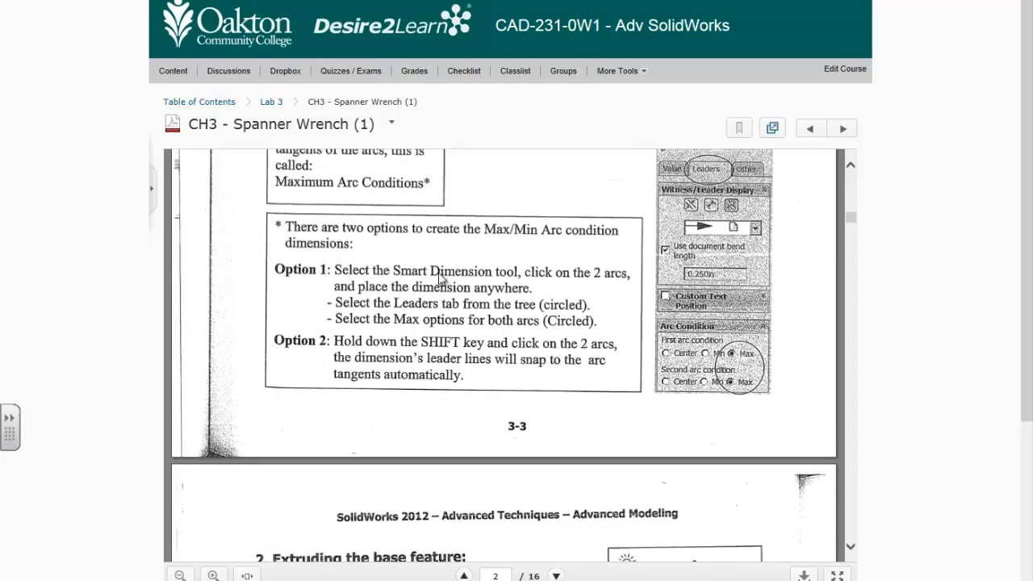
scroll(441, 288, "down", 5)
scroll(443, 286, "down", 1)
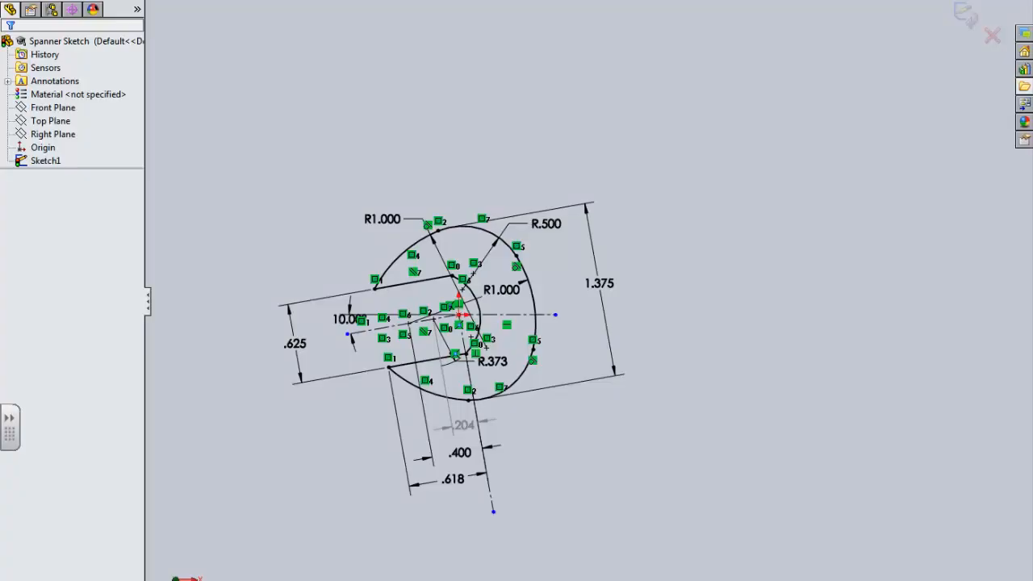
Switch to SolidWorks and extrude the spanner head sketch with a Mid Plane end condition and a depth of 0.250 in.
mouse_move(296, 505)
middle_mouse_down()
mouse_move(263, 364)
mouse_move(132, 138)
middle_mouse_up()
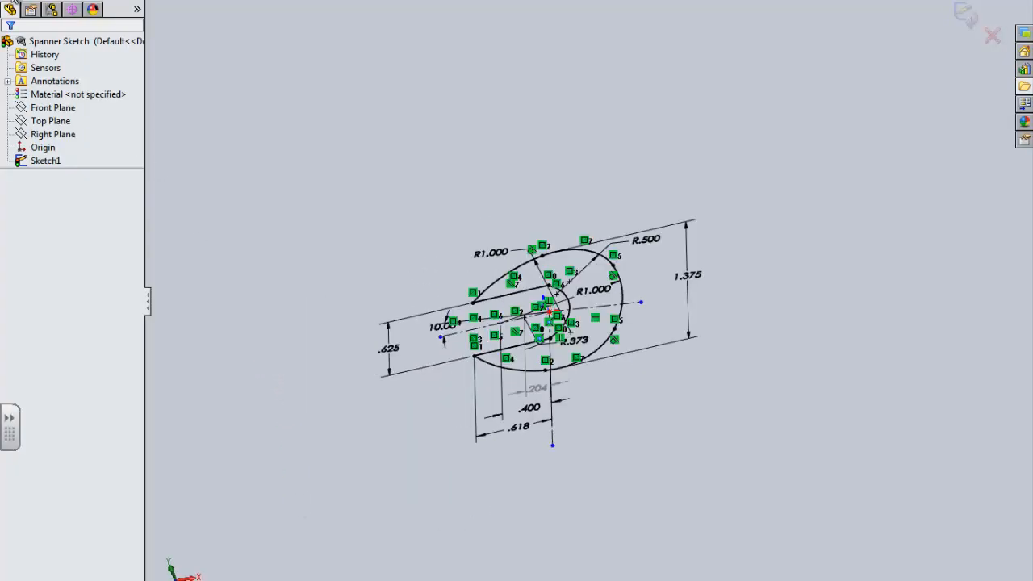
left_click(10, 10)
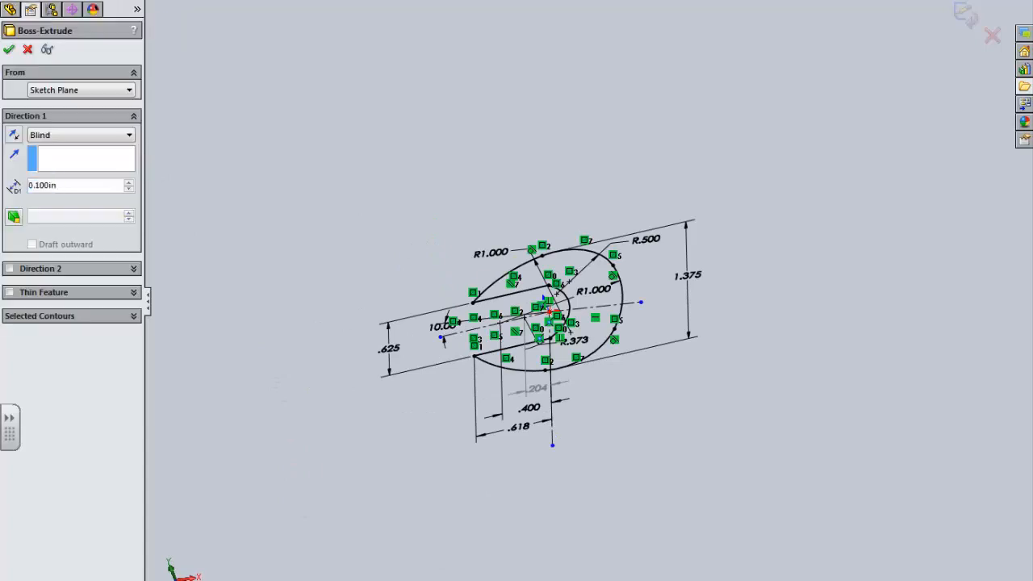
left_click(70, 135)
left_click(48, 197)
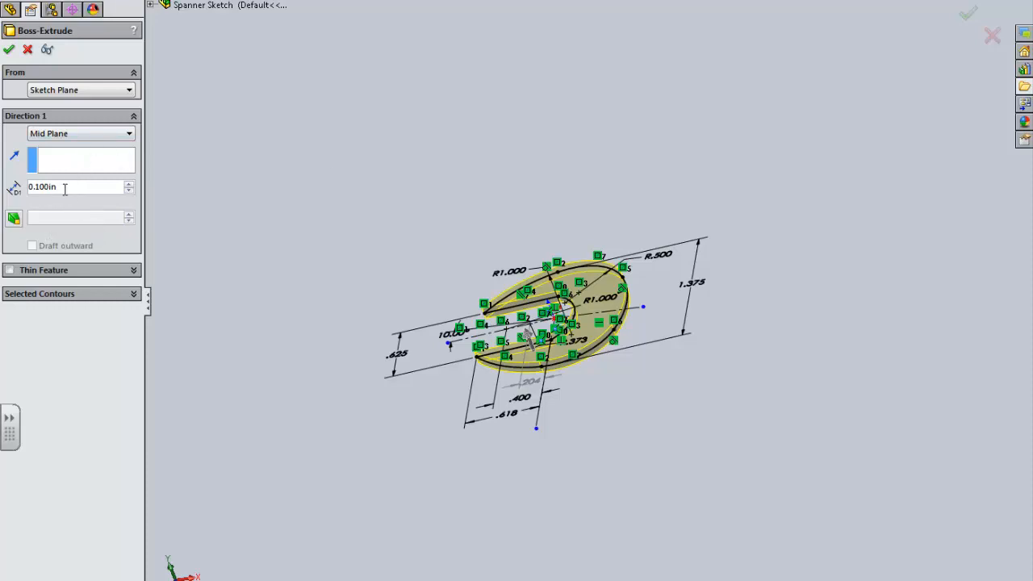
left_click_drag(64, 186, 4, 197)
type(".25")
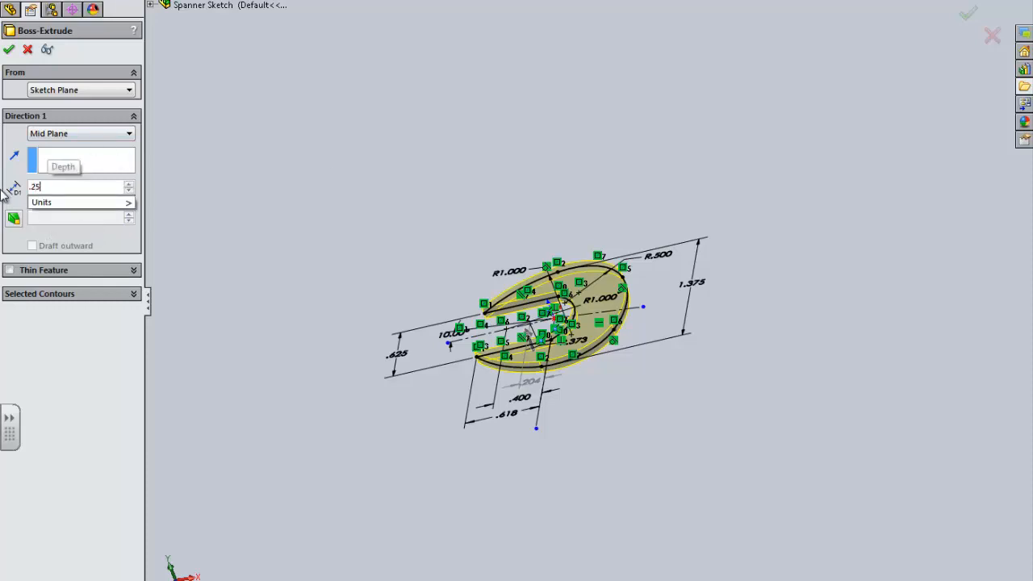
key("Return")
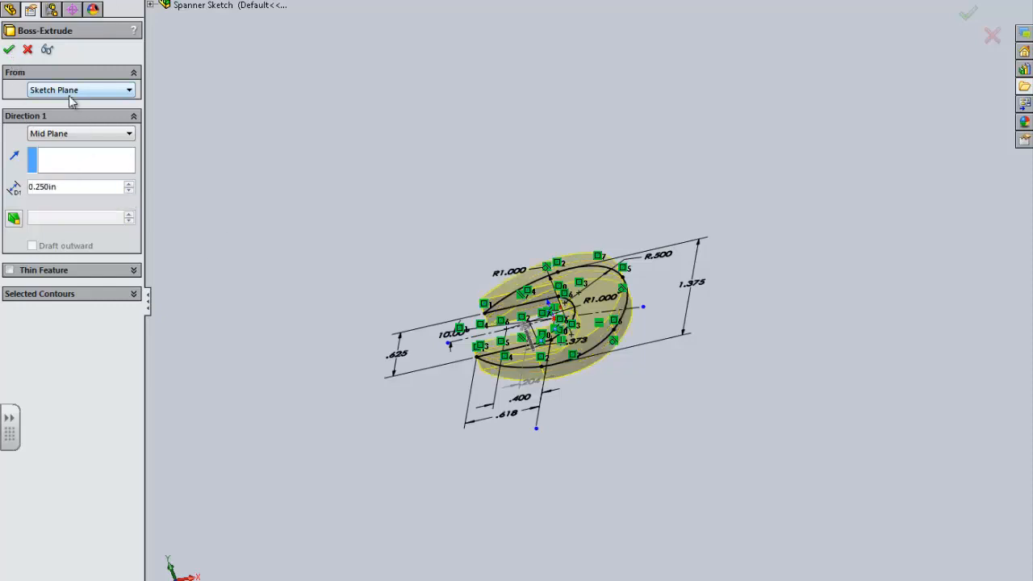
left_click(9, 50)
left_click(351, 183)
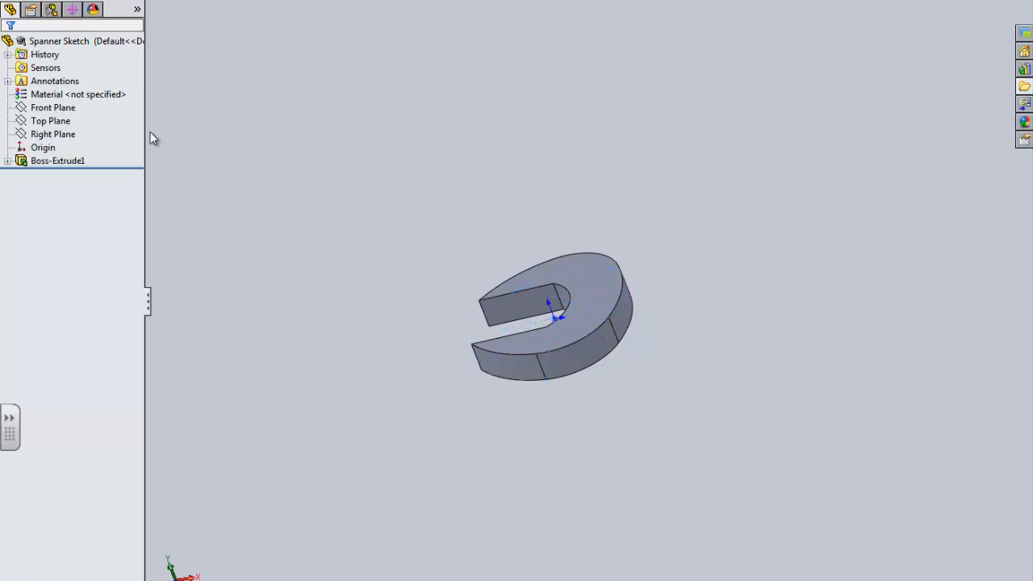
Start a new sketch on the Top Plane and view it normal to the screen.
left_click(29, 2)
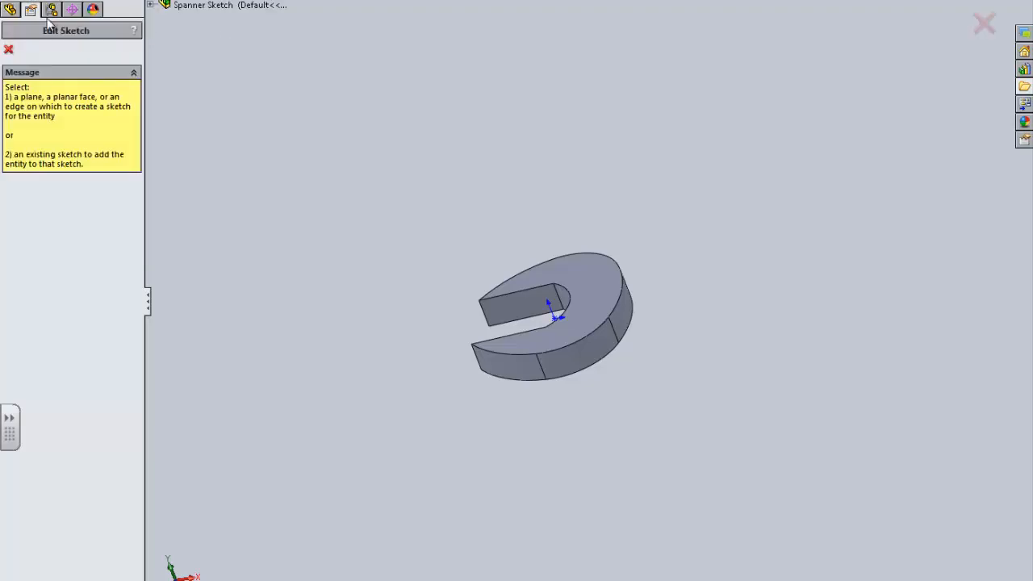
left_click(151, 5)
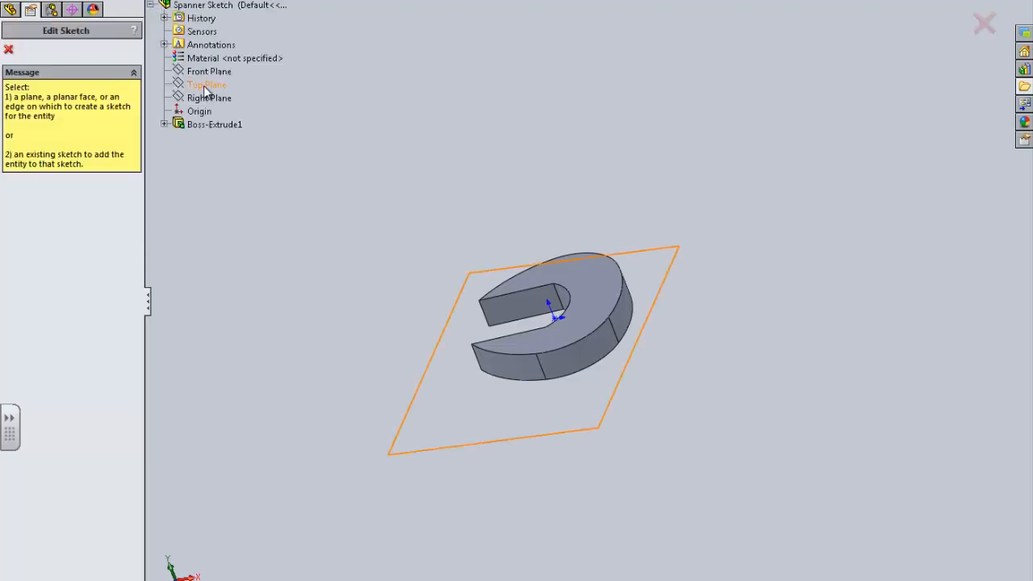
left_click(206, 85)
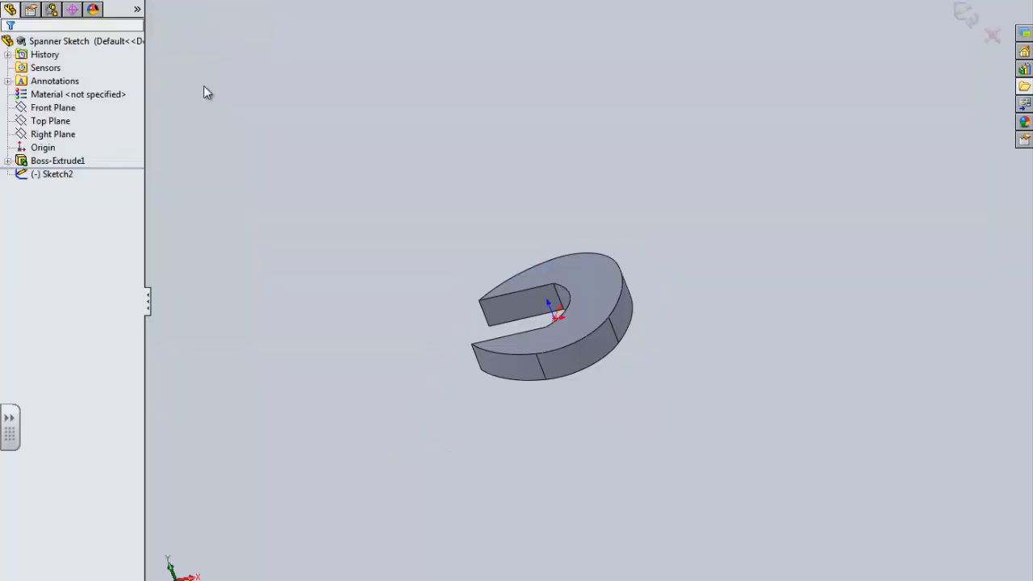
key("space")
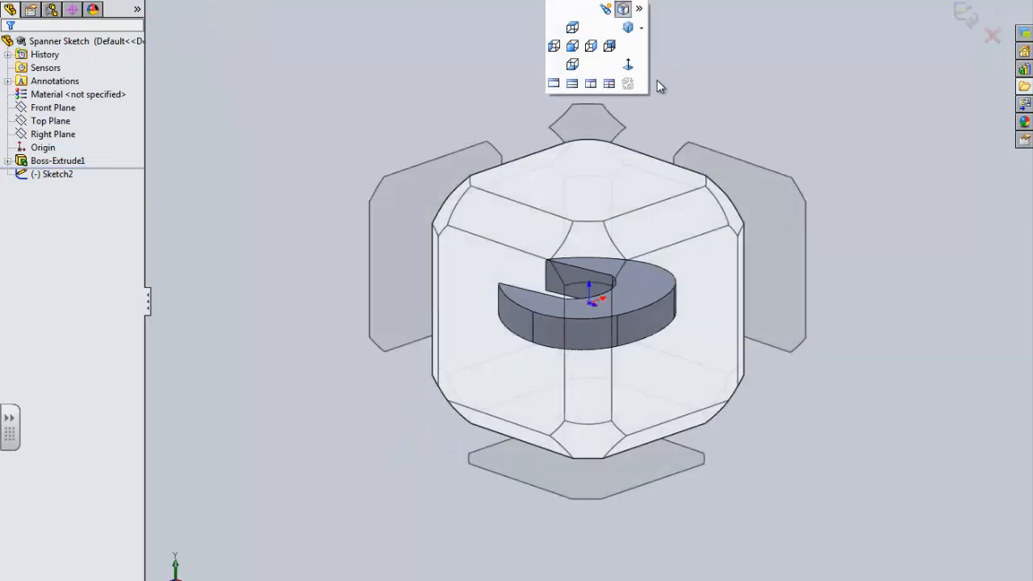
left_click(625, 71)
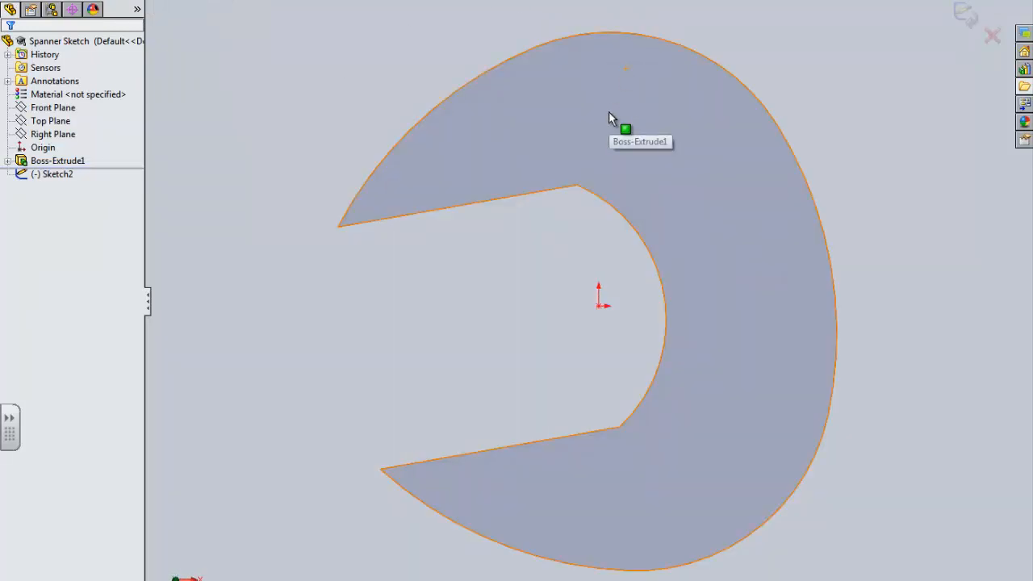
scroll(730, 196, "up", 9)
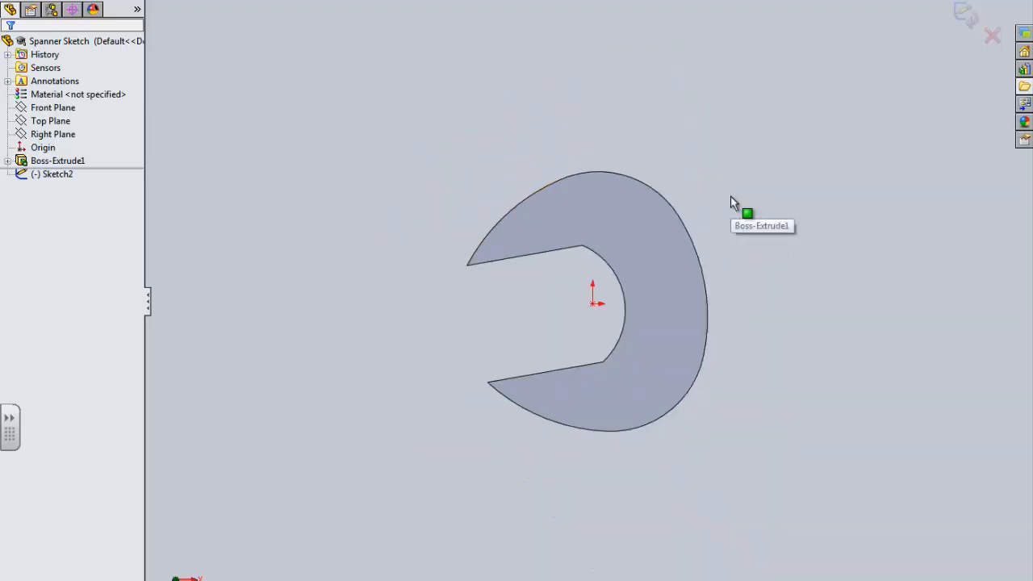
Sketch a horizontal centerline about 5.02 in long from the origin, extending past the closed side of the head.
scroll(851, 267, "down", 4)
scroll(814, 274, "up", 2)
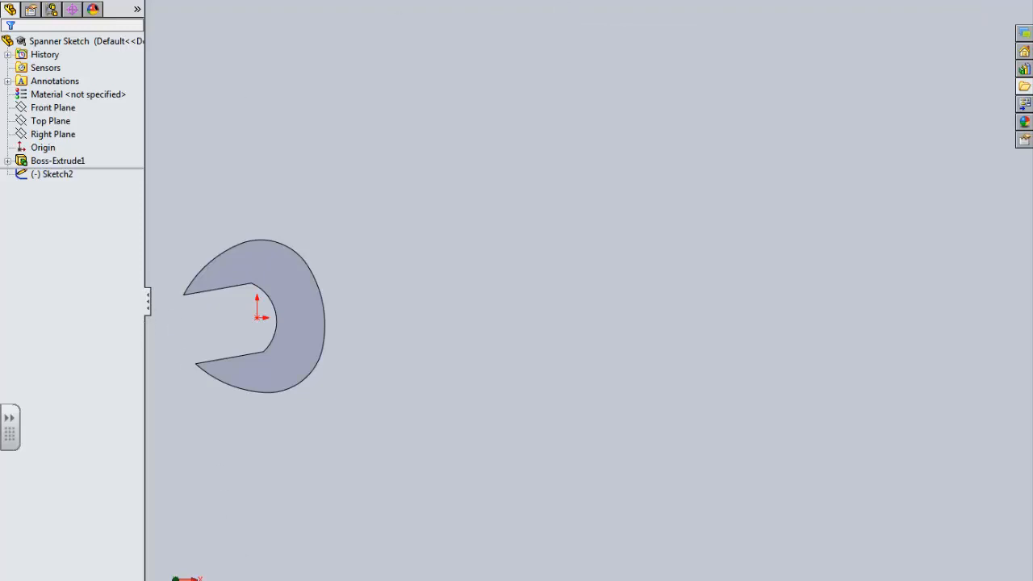
left_click(226, 580)
scroll(534, 384, "down", 7)
scroll(532, 381, "up", 3)
left_click(258, 318)
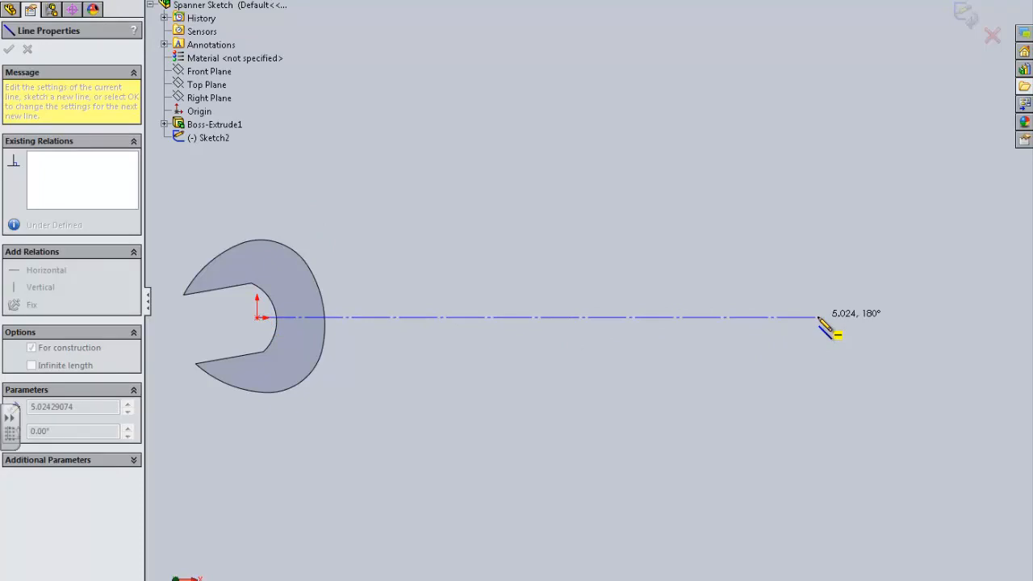
left_click(817, 317)
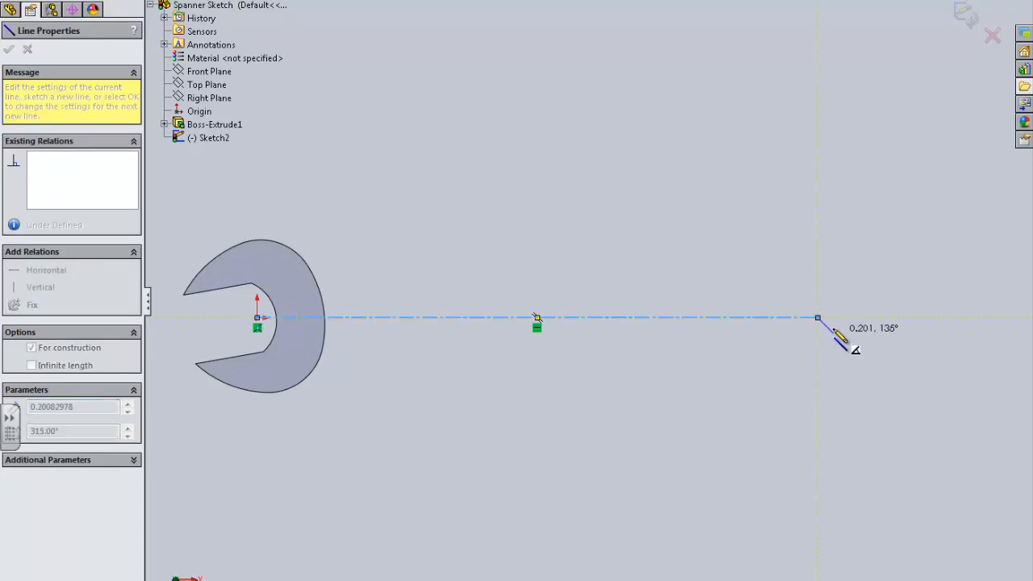
key("Escape")
key("Escape")
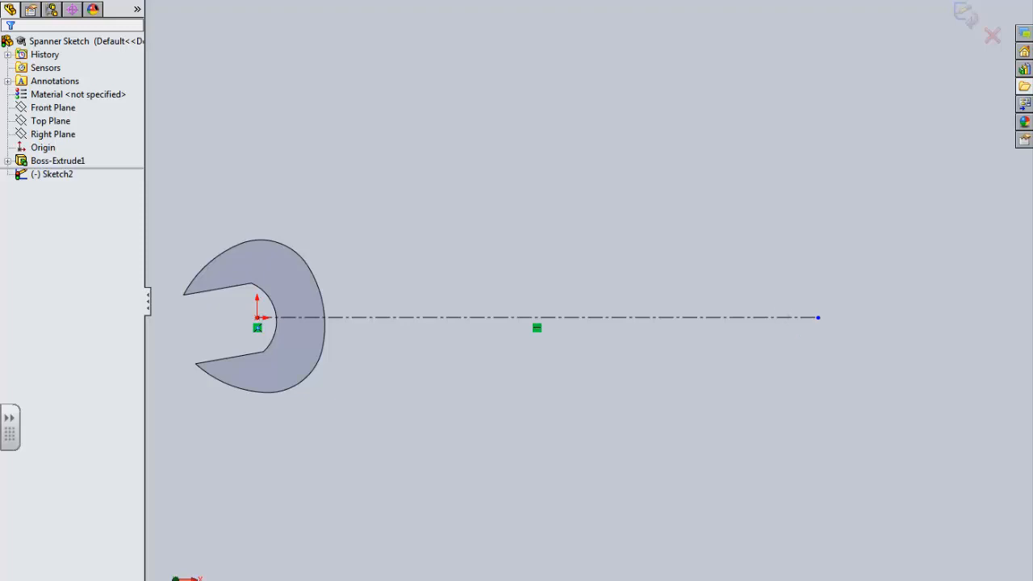
From the centerline's far end, sketch a vertical line about 0.68 in upward and a short line sloping down toward the head.
key("l")
left_click(818, 317)
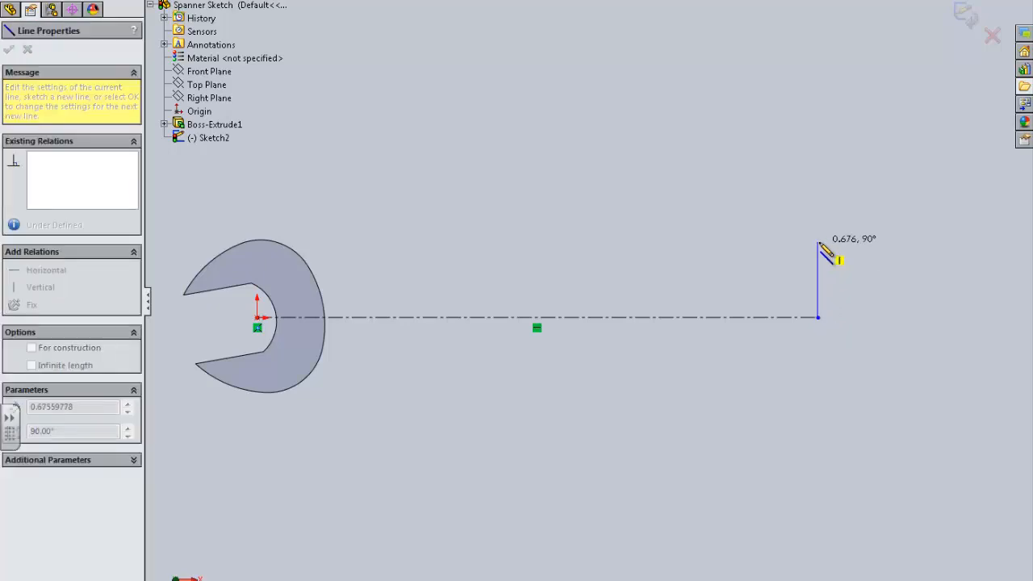
left_click(818, 242)
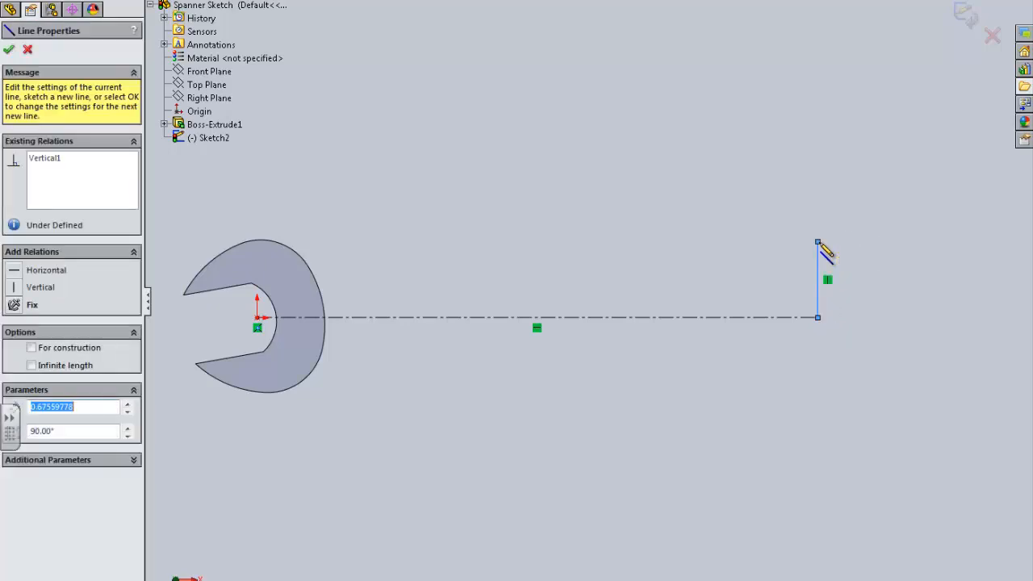
left_click(742, 280)
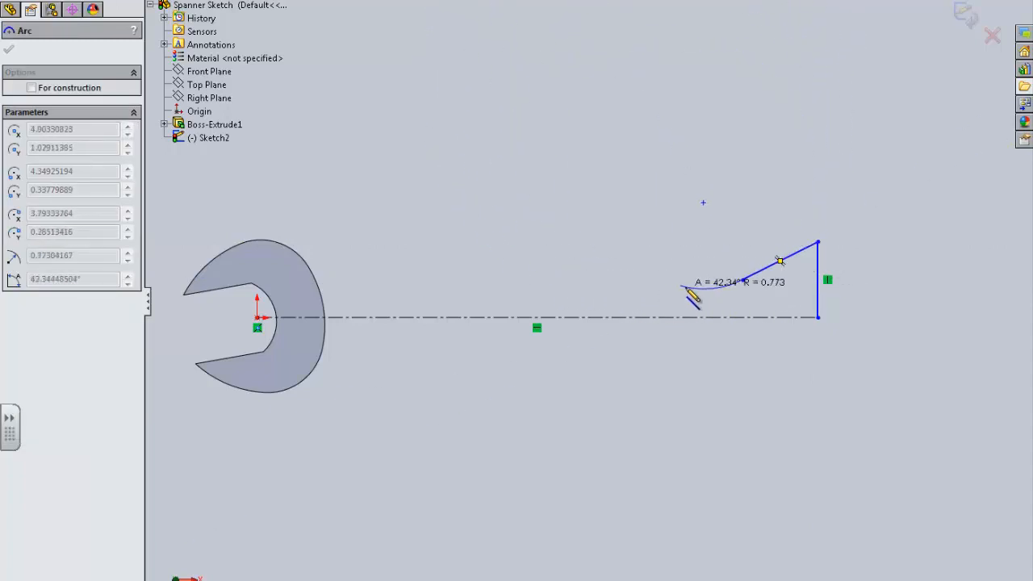
key("Escape")
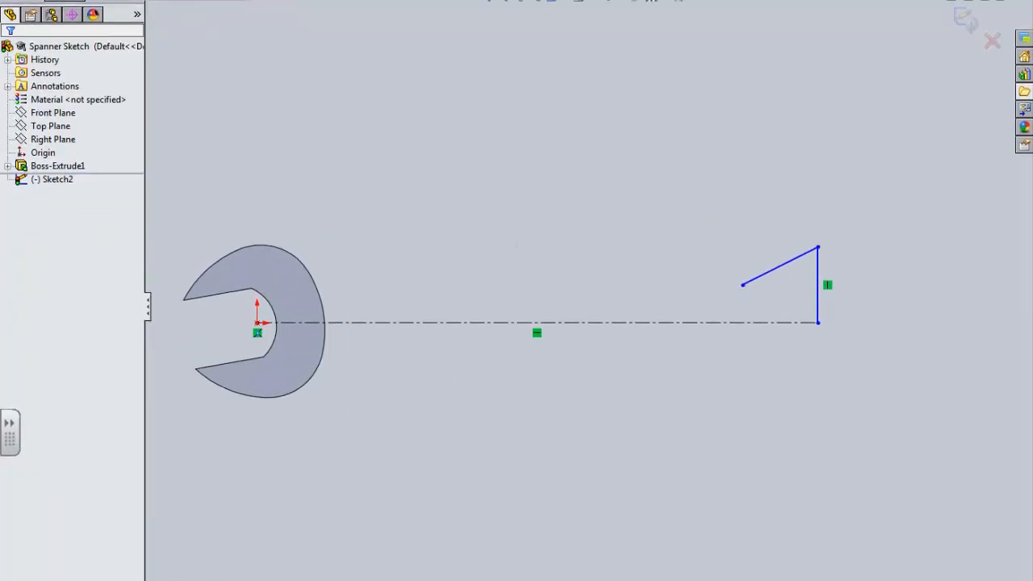
Continue the handle's upper outline with a nearly horizontal line about 2.68 in long and a sloping line ending on the head's upper edge.
left_click(743, 283)
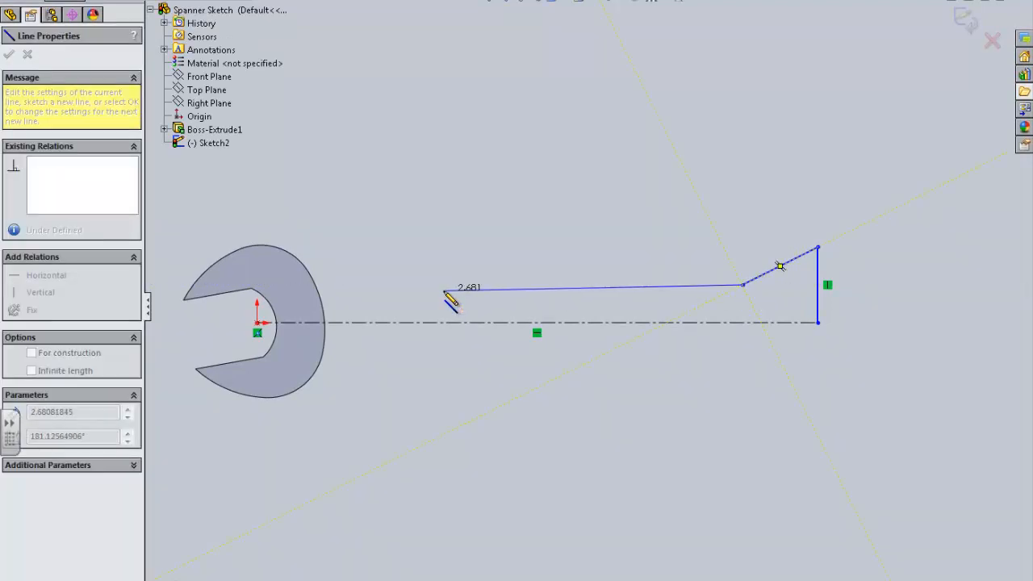
left_click(443, 290)
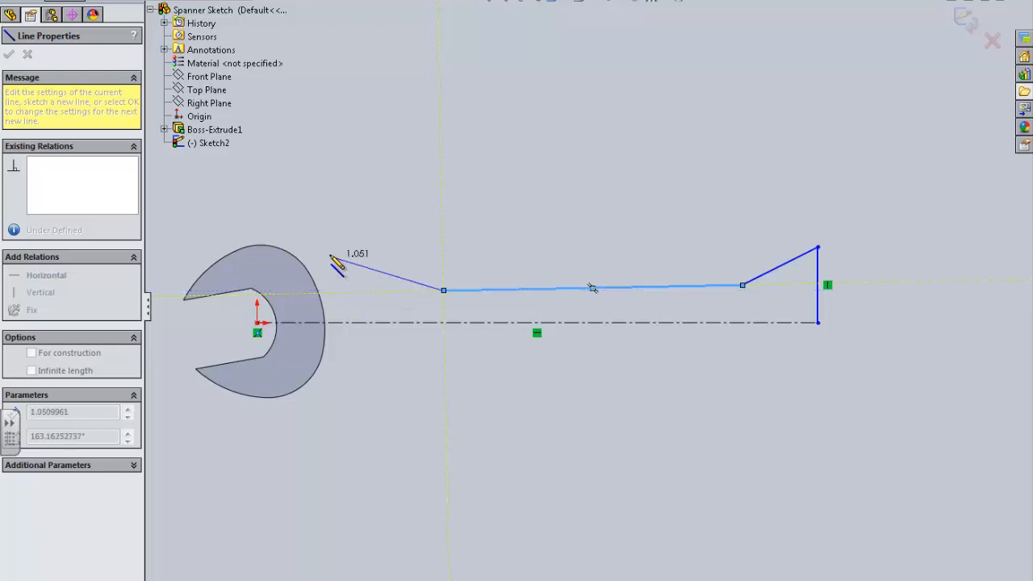
left_click(277, 247)
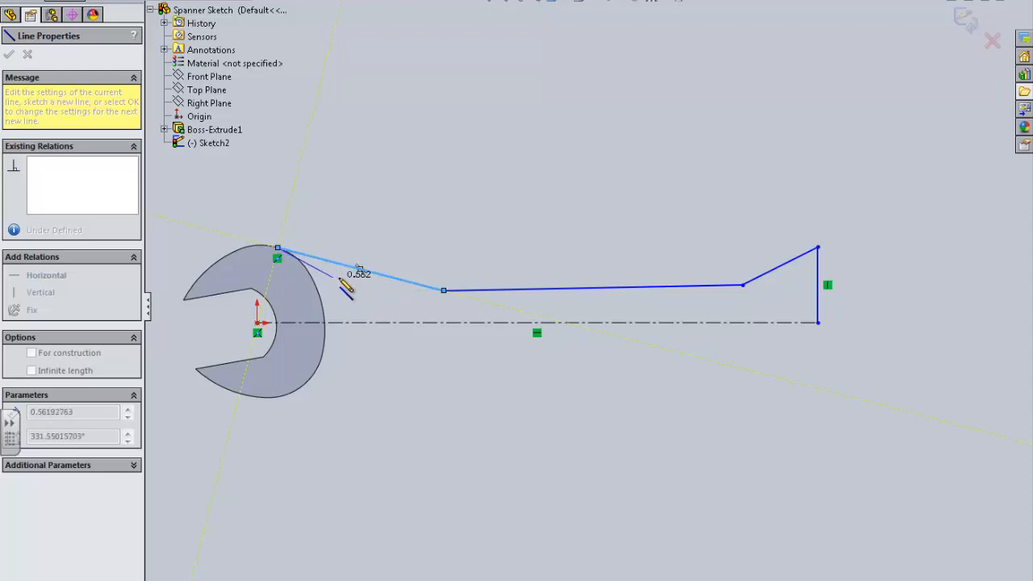
key("Escape")
Try a 2 in sketch fillet at the corner between the handle's long, nearly horizontal line and its short sloping end line.
left_click(190, 2)
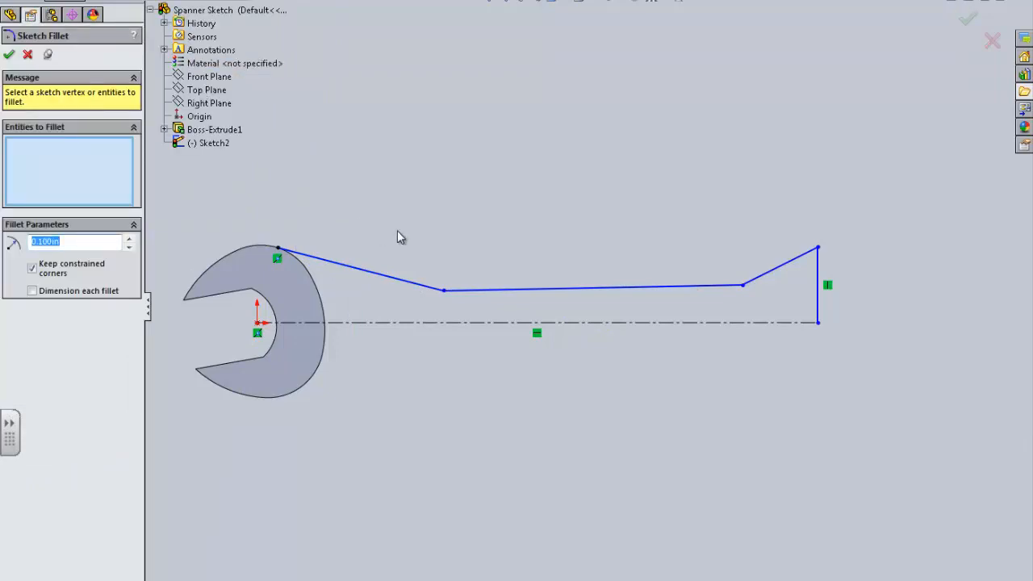
type("2")
left_click(742, 285)
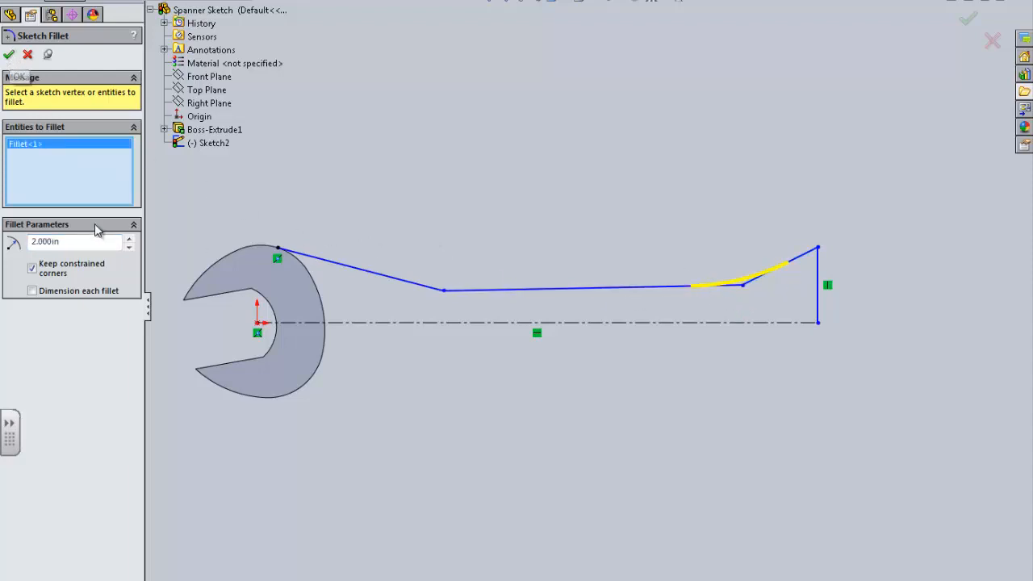
left_click(9, 55)
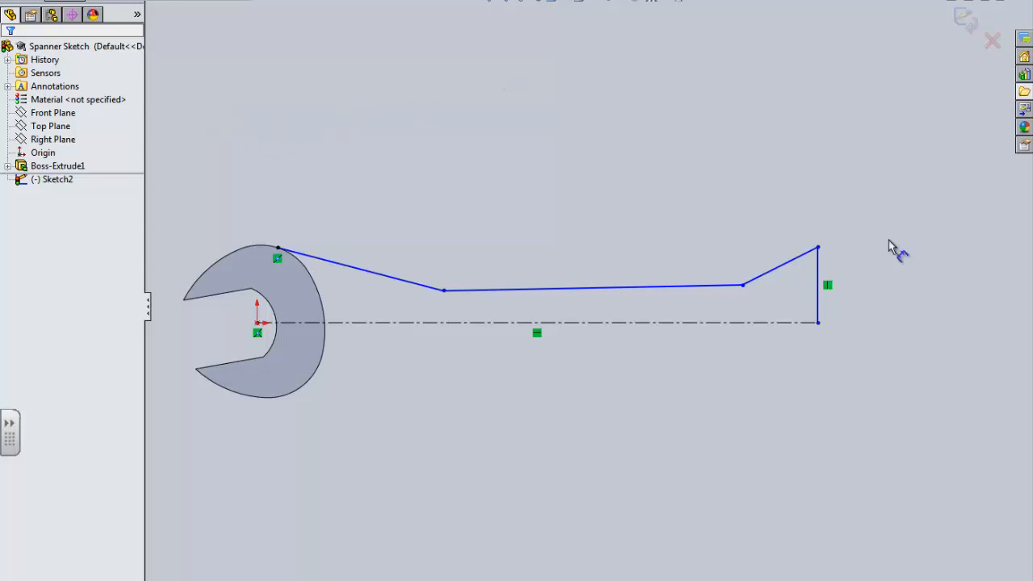
Dimension the vertical line at the handle's far end to 0.475 in.
left_click(819, 286)
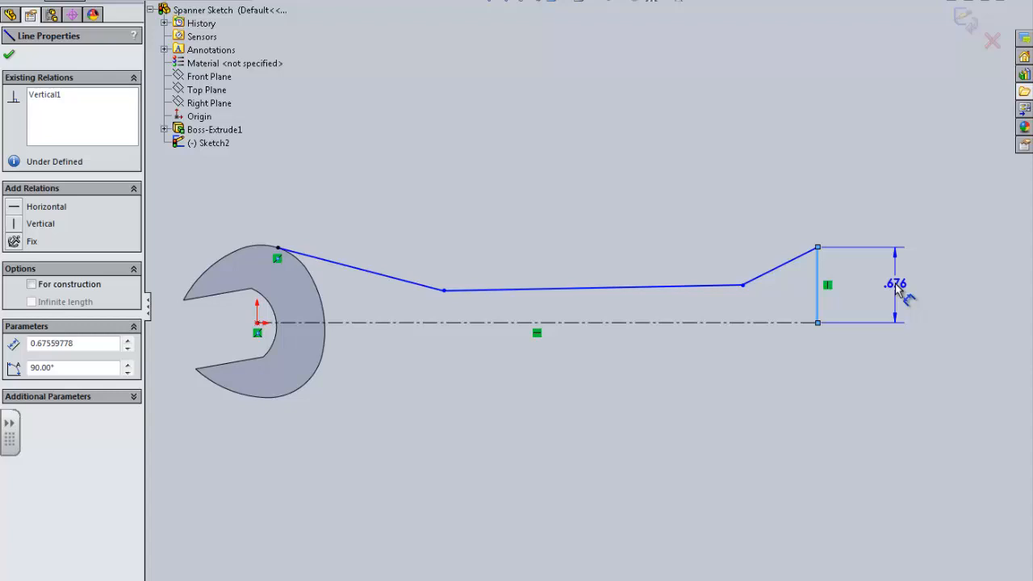
left_click(883, 292)
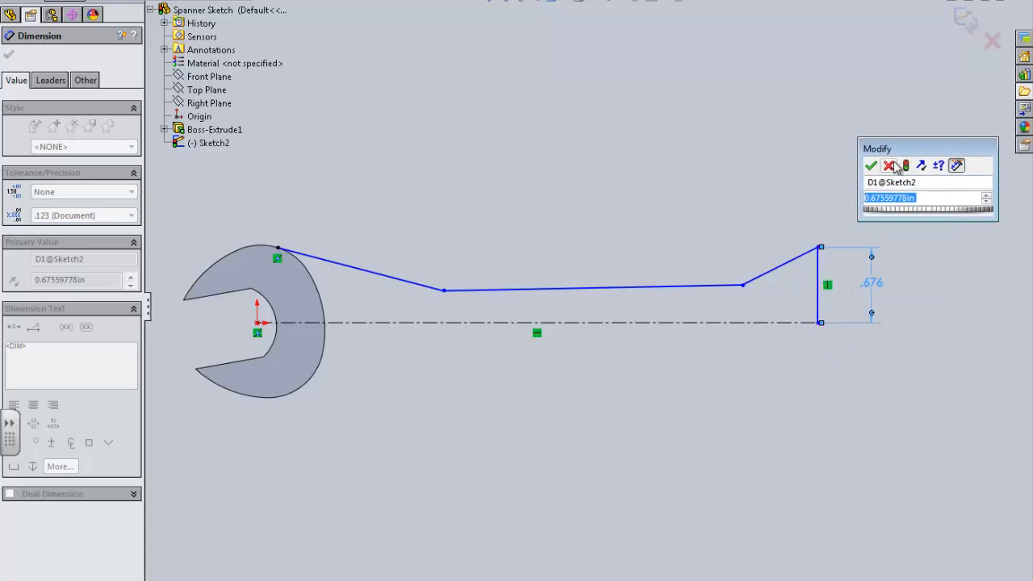
type(".95")
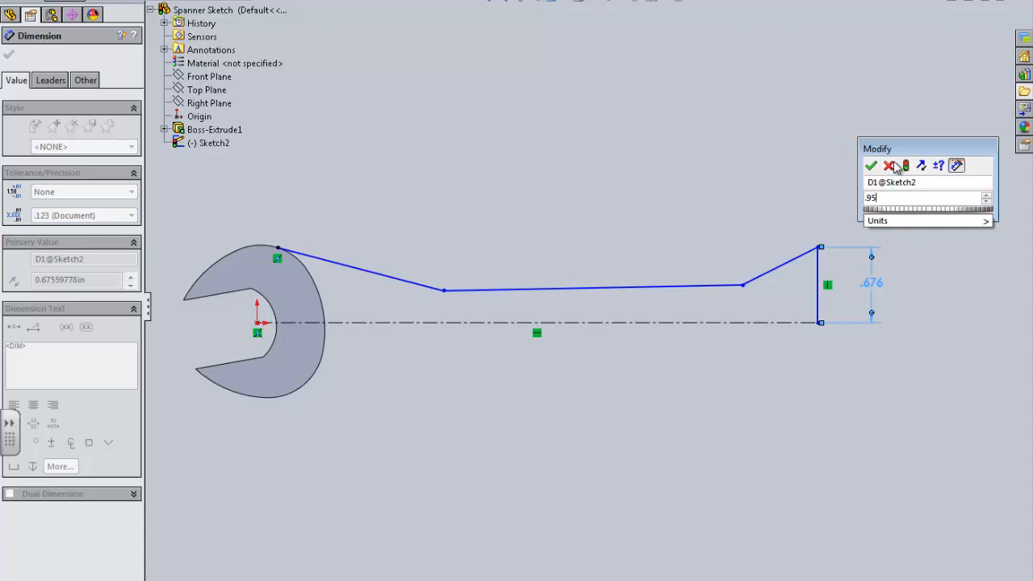
type(".475")
key("Return")
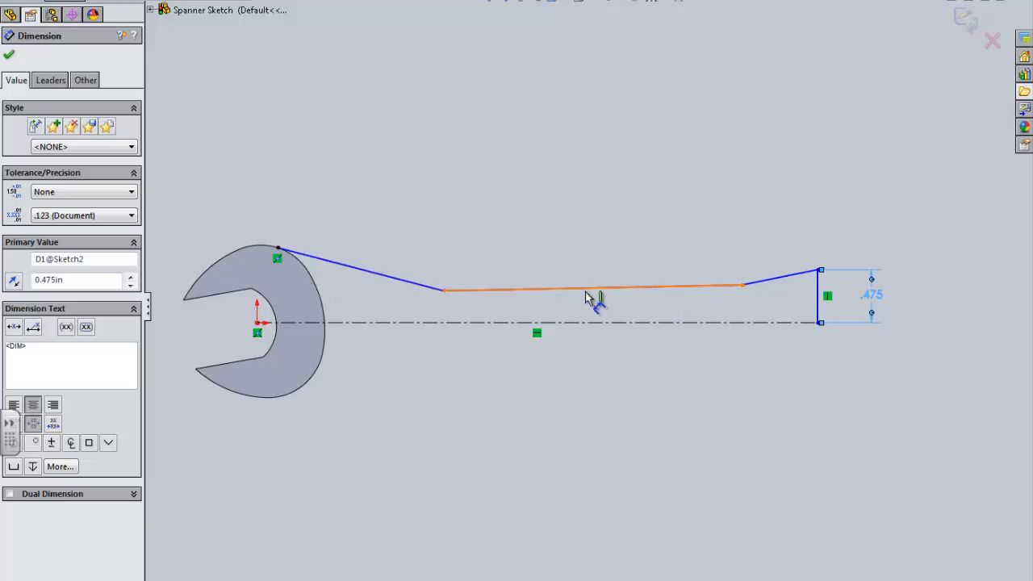
left_click(656, 286)
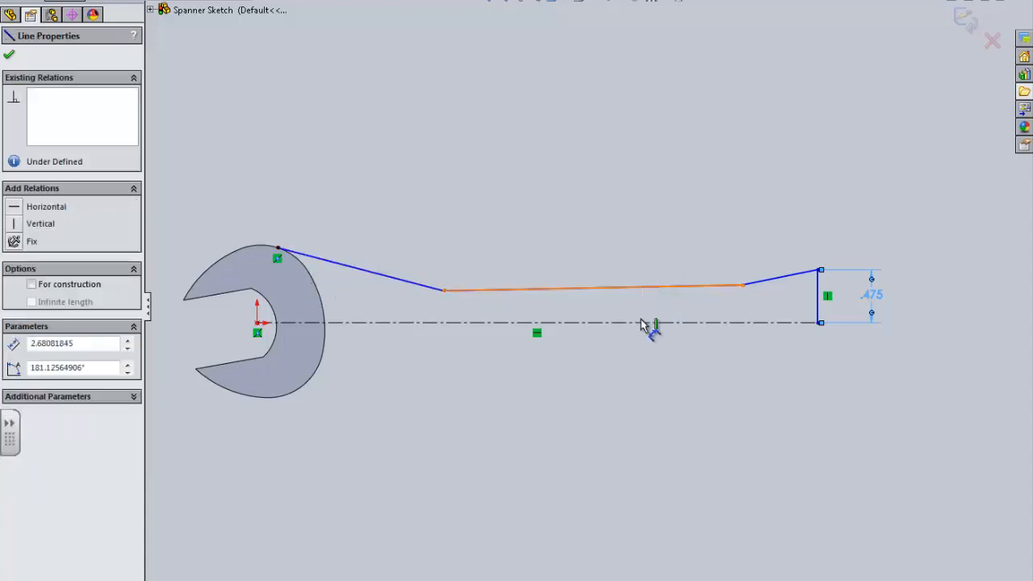
left_click(640, 322)
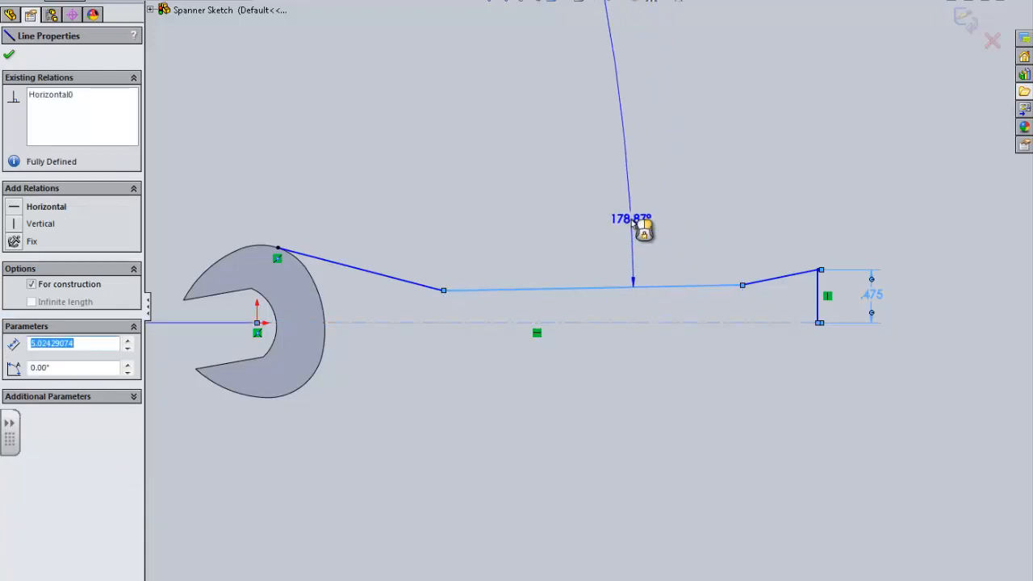
key("Escape")
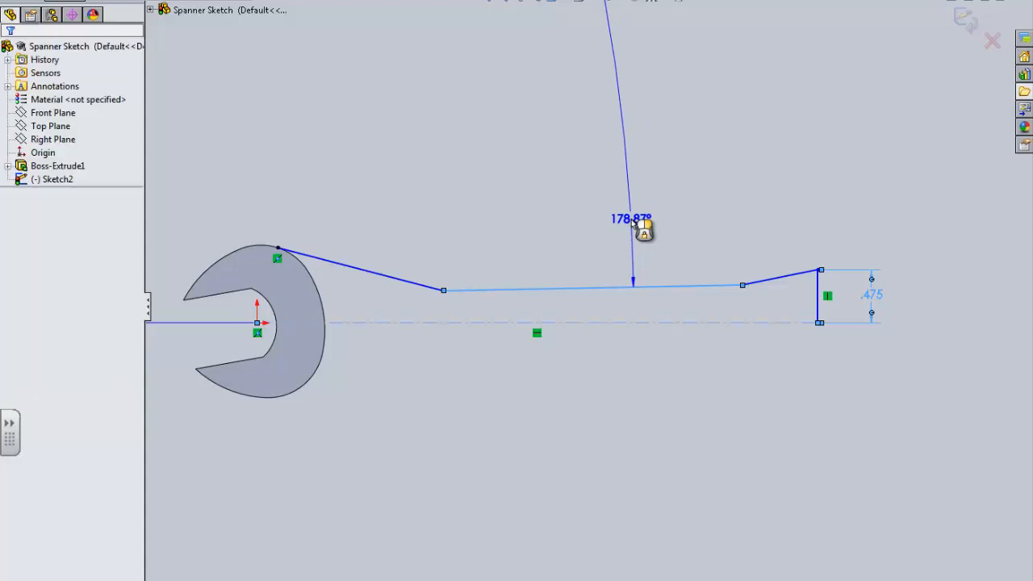
Add a Horizontal relation to the long middle line of the handle's upper outline.
left_click(602, 288)
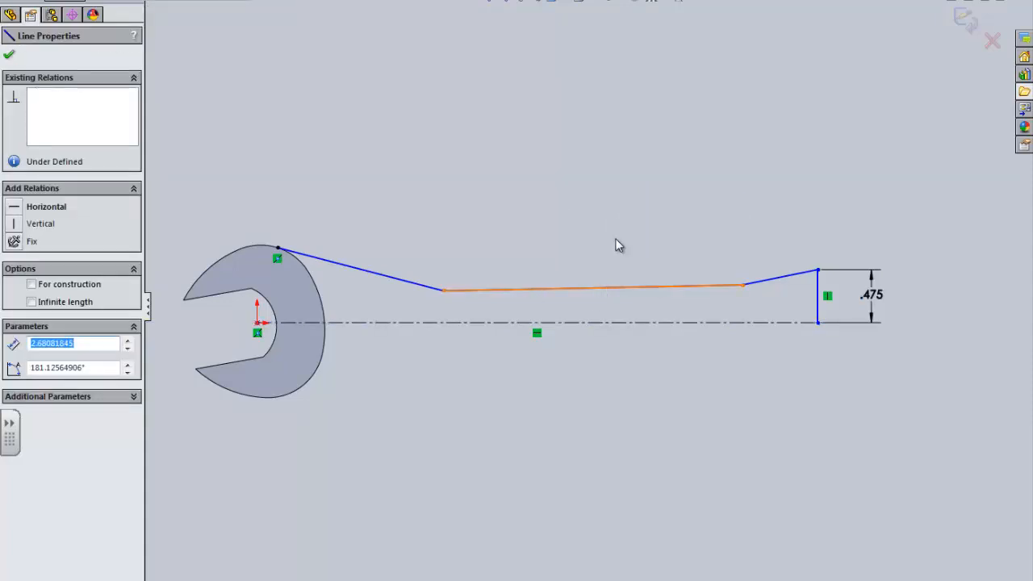
left_click(17, 208)
left_click(430, 112)
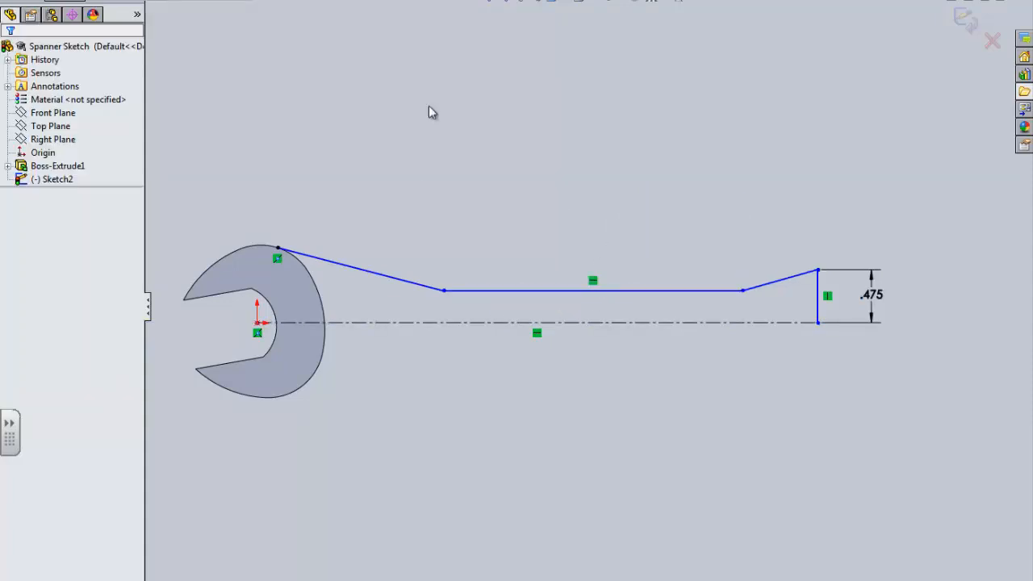
Dimension the distance between the centerline and the handle's long horizontal line as .525/2 in.
left_click(608, 324)
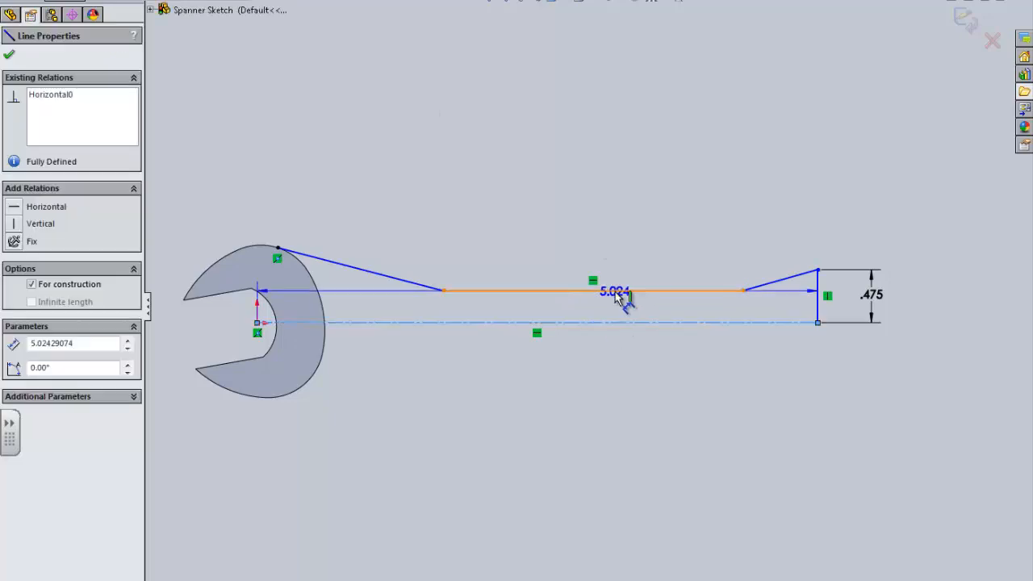
left_click(614, 291)
left_click(613, 237)
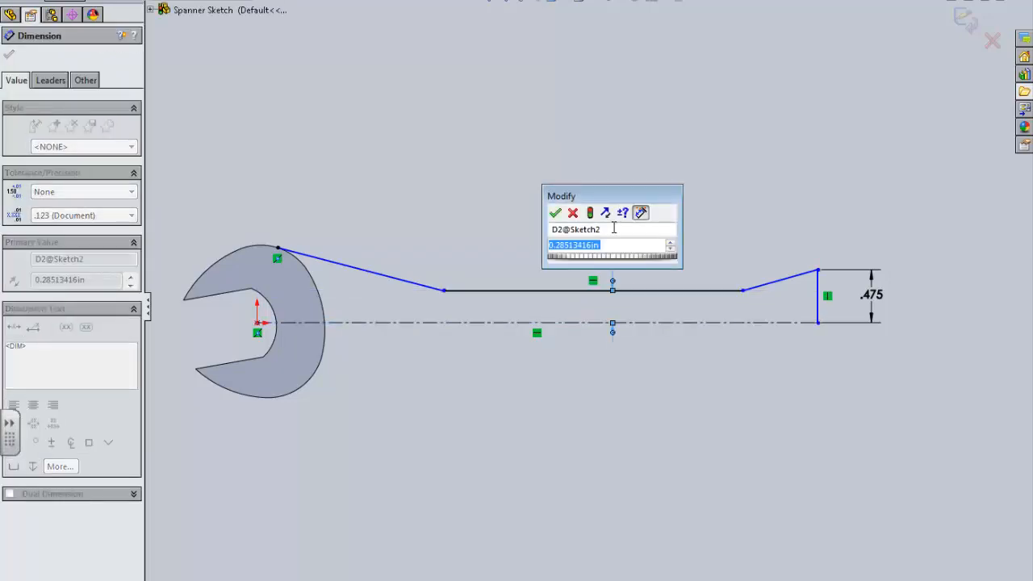
type(".525/")
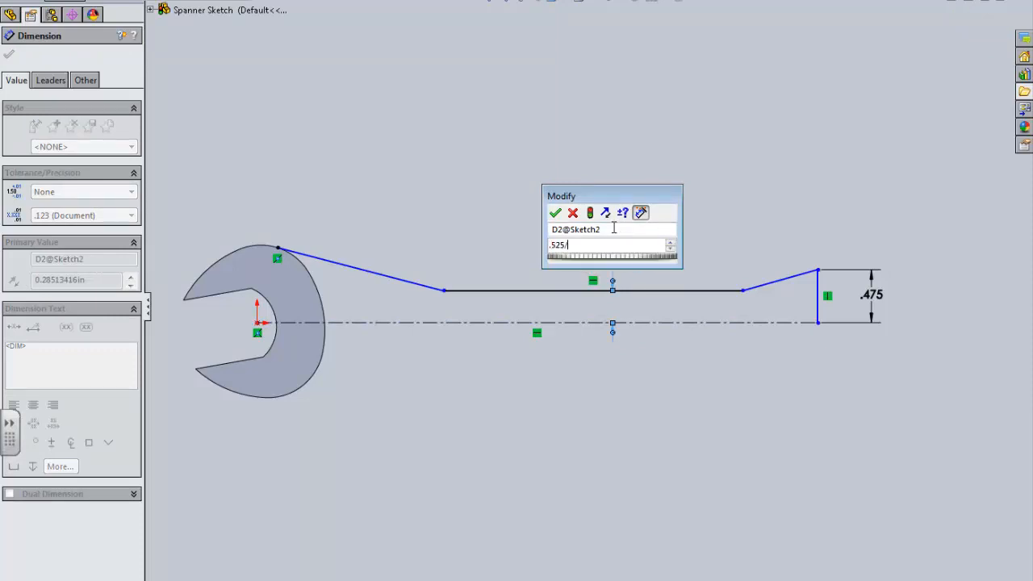
type("2")
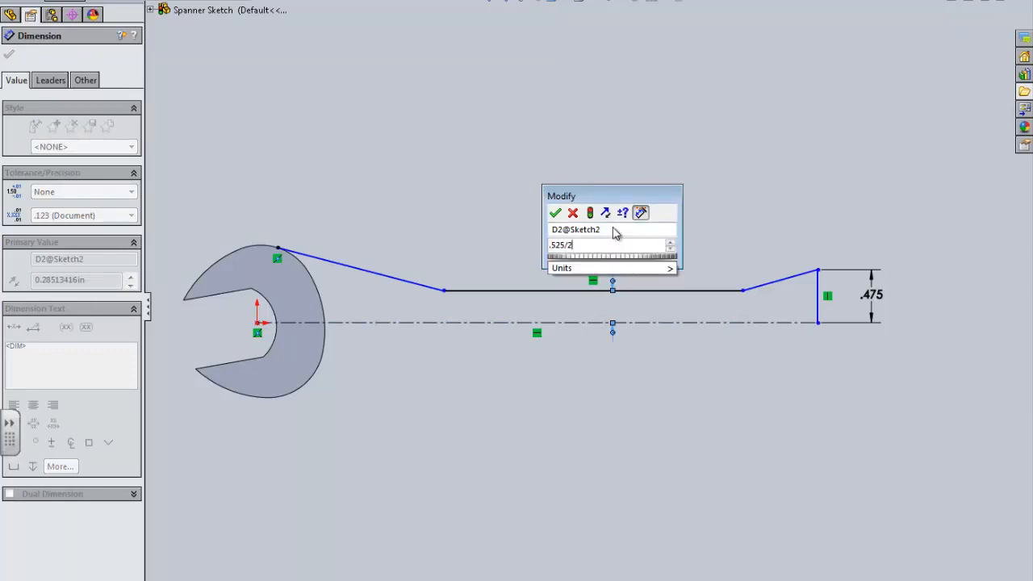
Set the straight handle line's offset from the centerline to .525/2 in and dimension the end flare's horizontal length at .75 in.
left_click(555, 212)
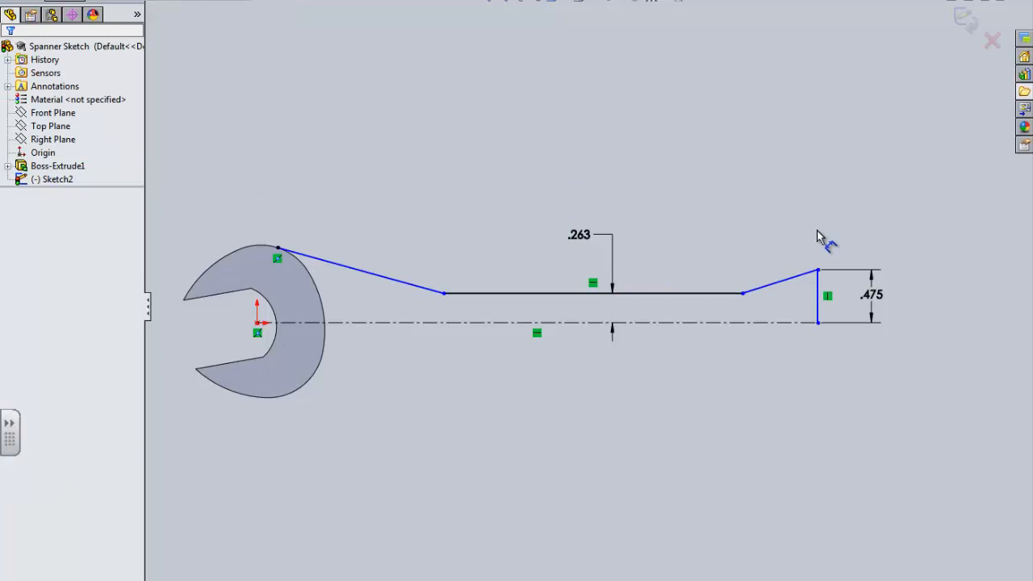
left_click(742, 293)
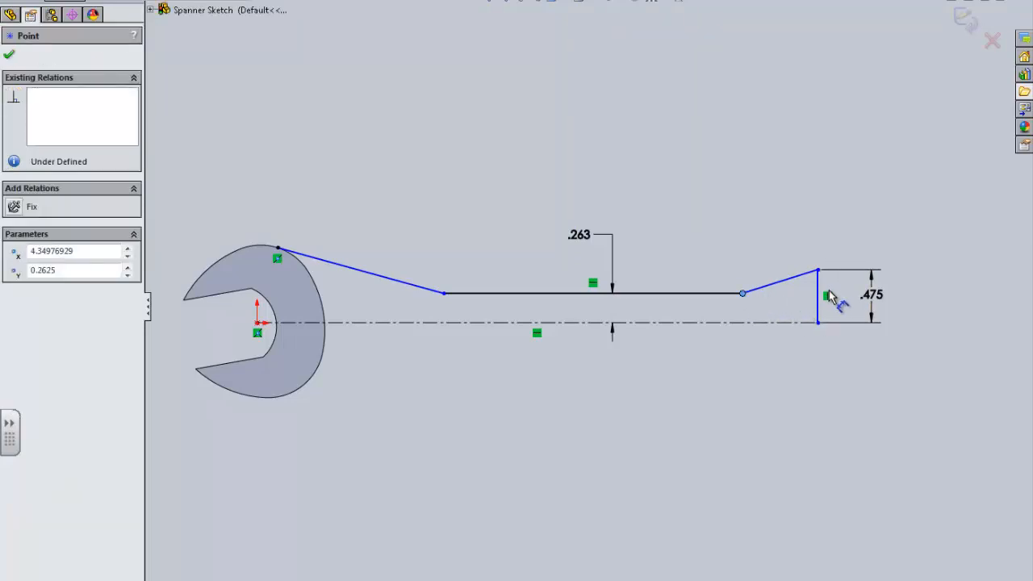
left_click(820, 300)
left_click(784, 216)
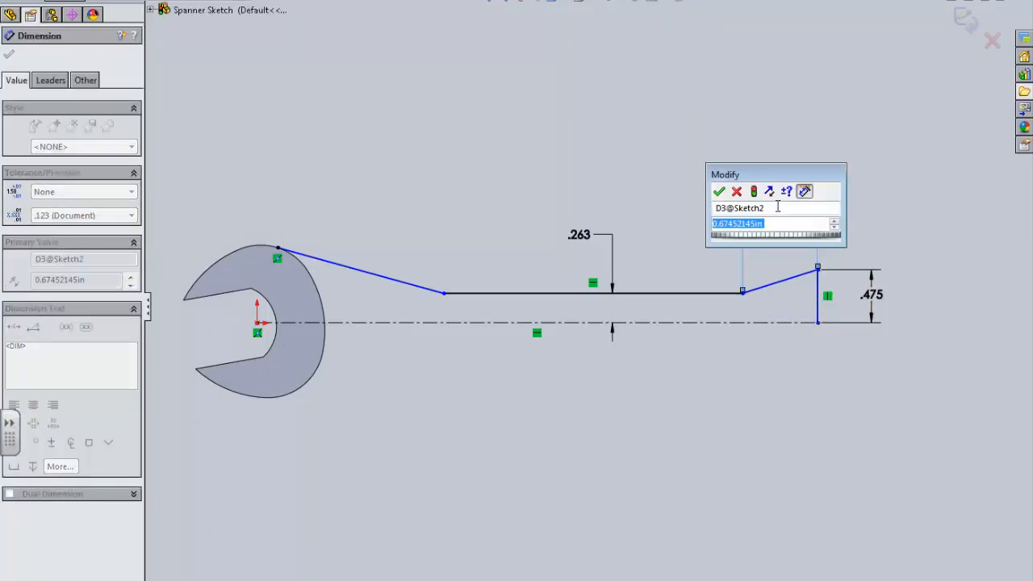
type(".75")
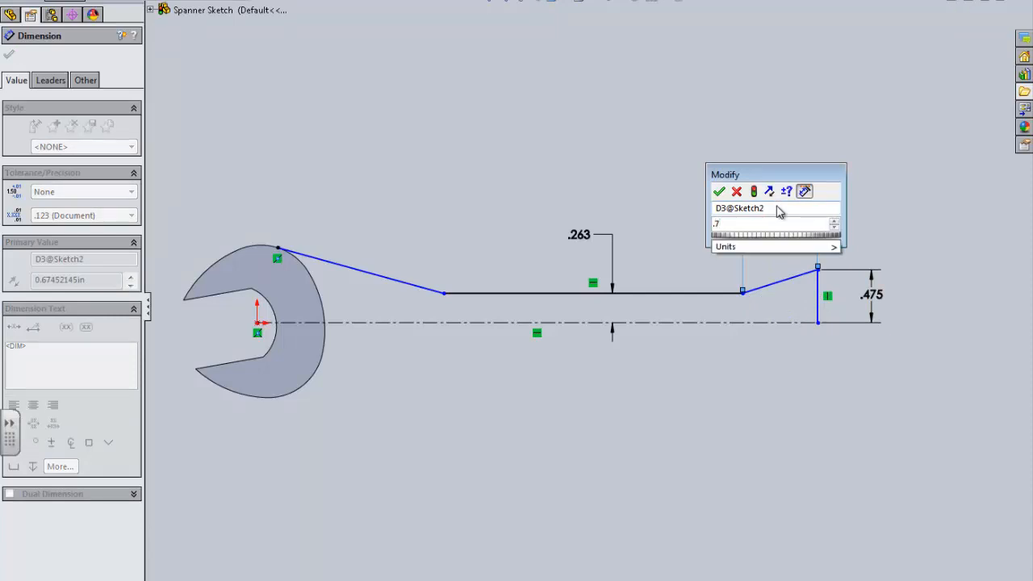
left_click(718, 191)
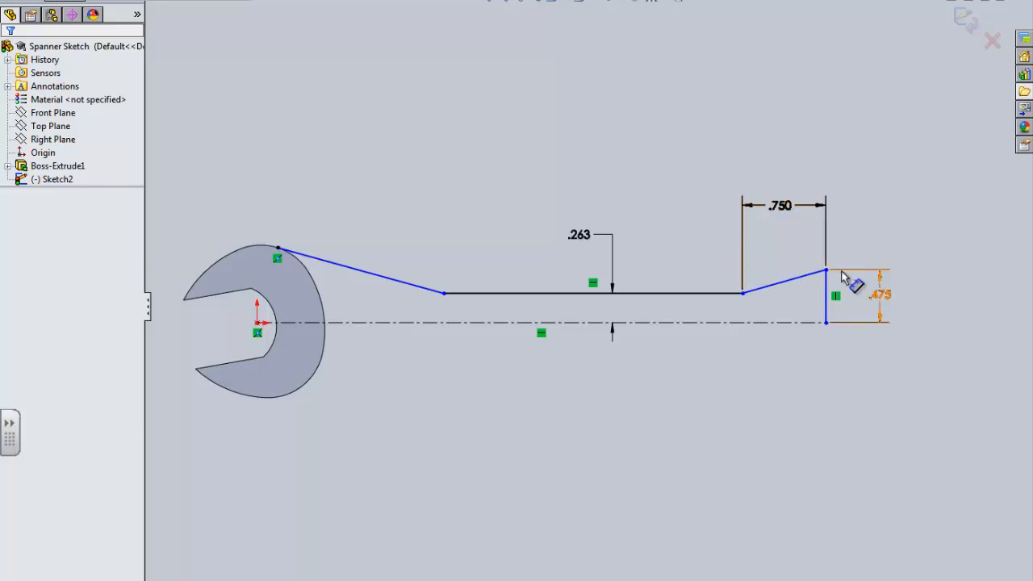
Fillet the corner between the straight handle line and the end flare with a 2 in radius.
left_click(242, 2)
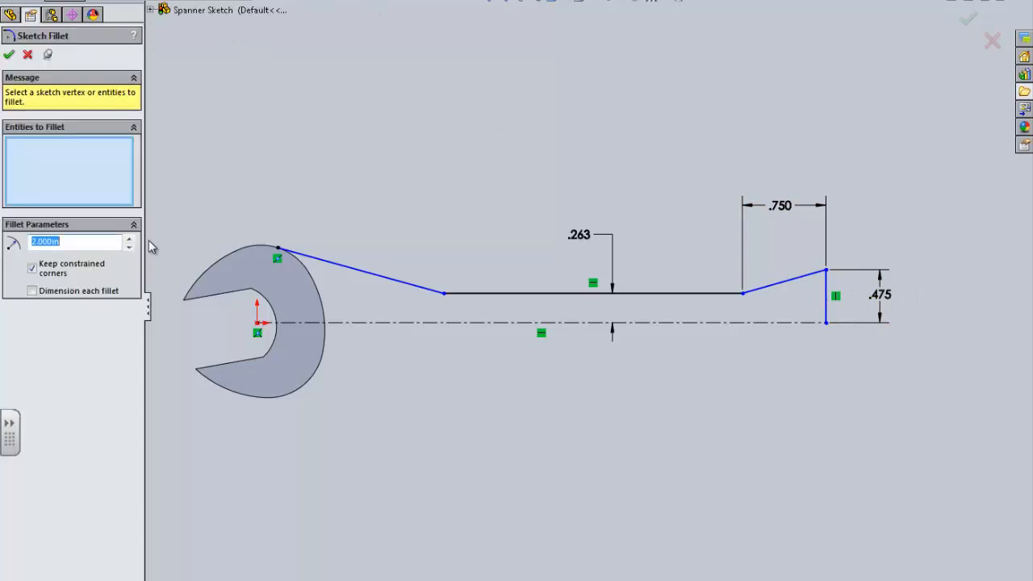
left_click(742, 293)
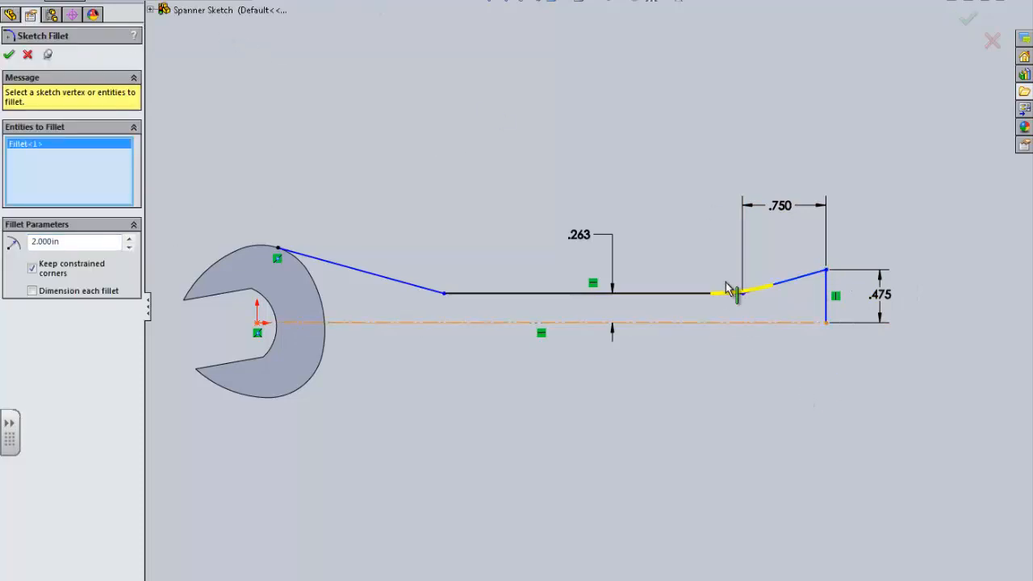
left_click(9, 54)
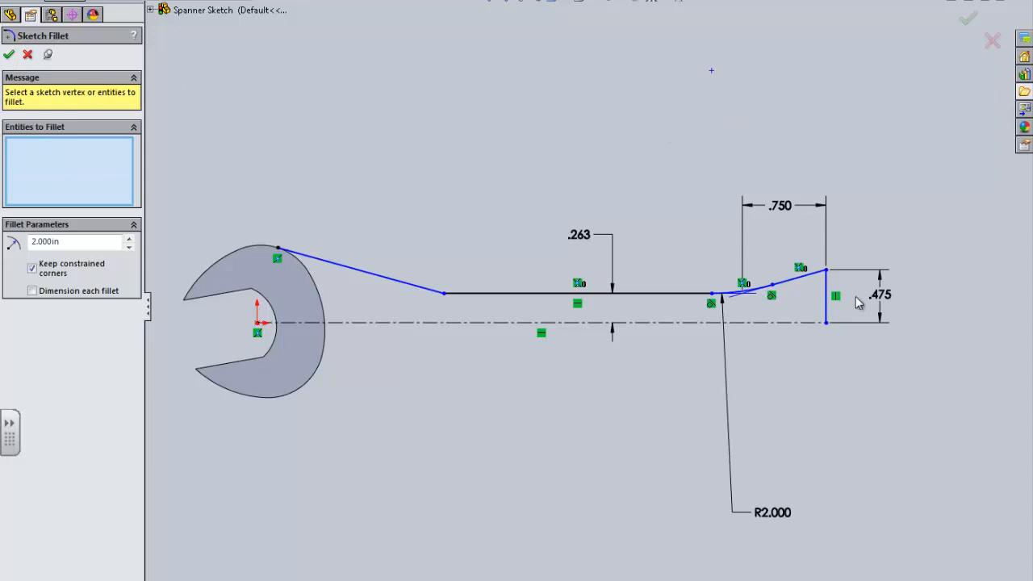
scroll(858, 302, "down", 5)
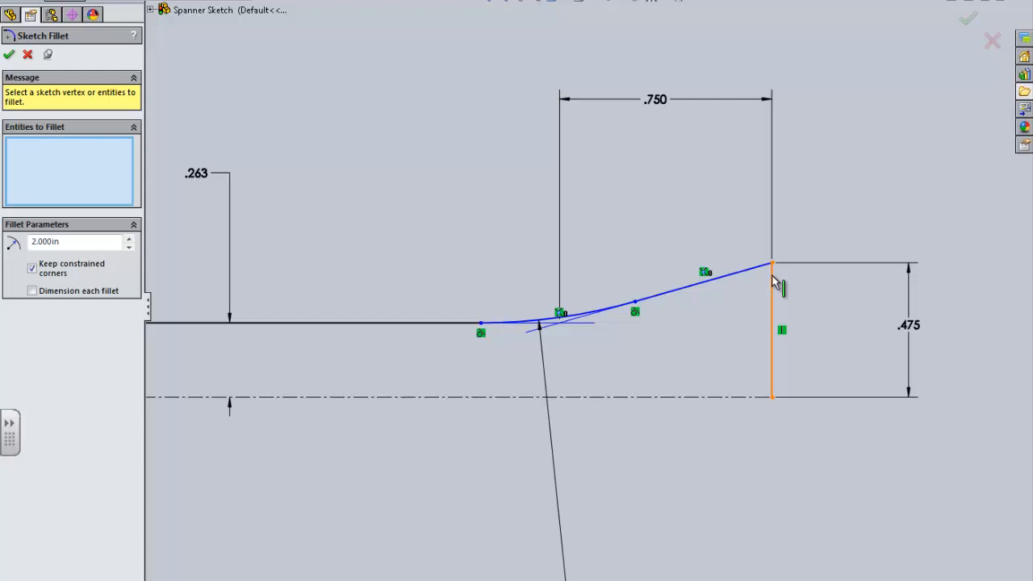
scroll(773, 282, "up", 8)
scroll(553, 320, "down", 3)
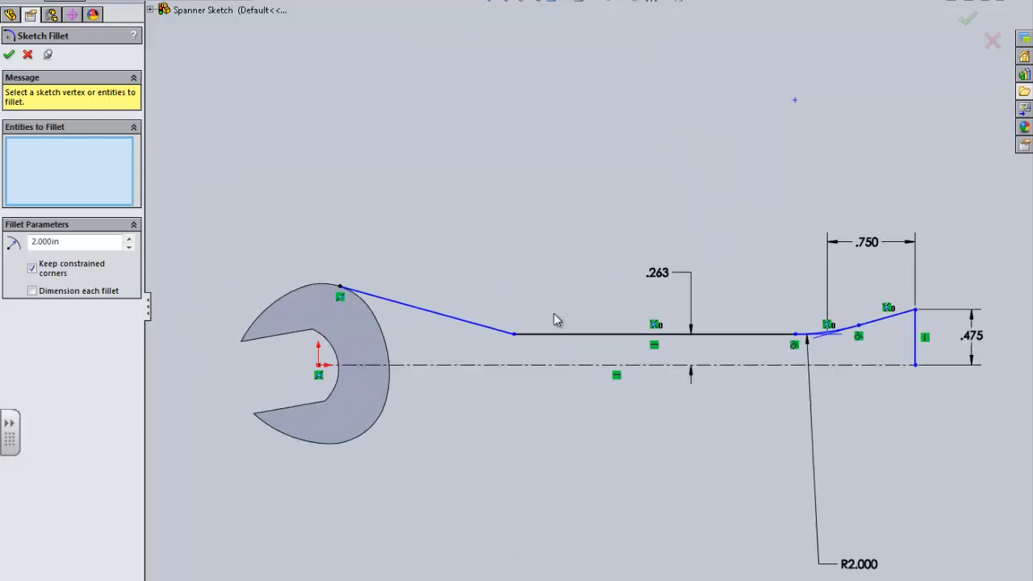
scroll(554, 320, "down", 1)
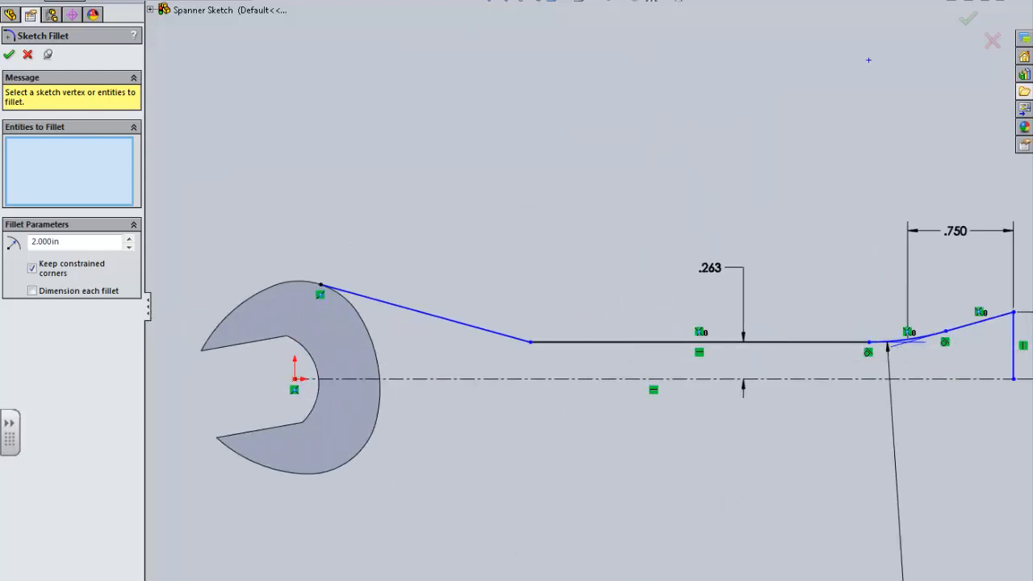
key("Escape")
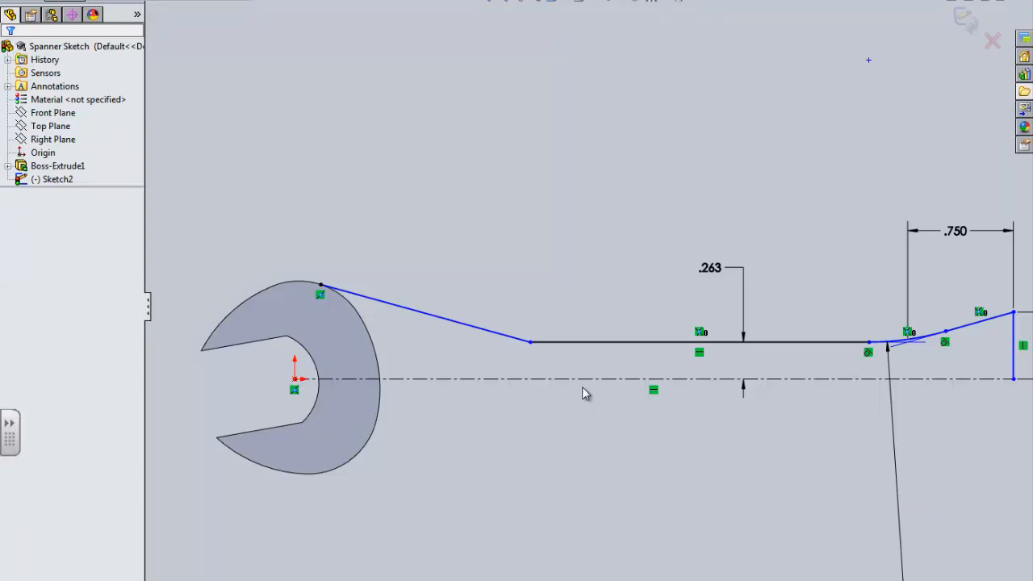
left_click(329, 288)
left_click(529, 341)
left_click(445, 261)
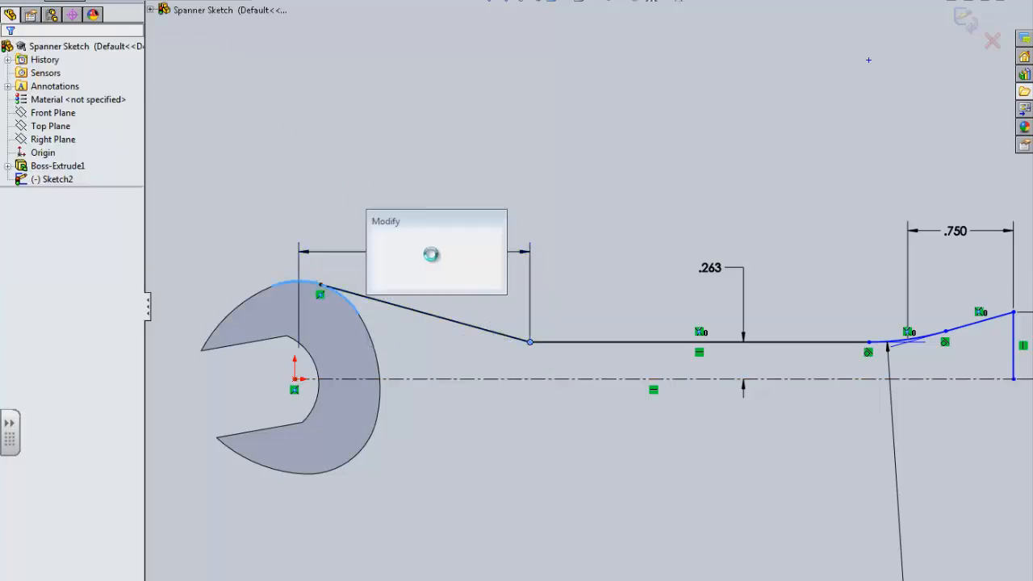
key("Escape")
key("Escape")
left_click(444, 251)
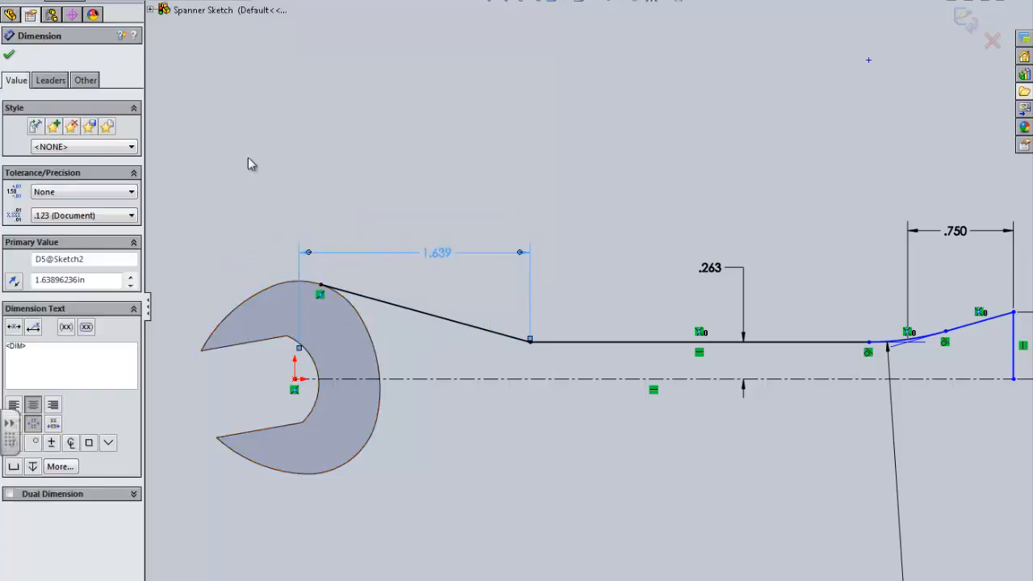
key("Delete")
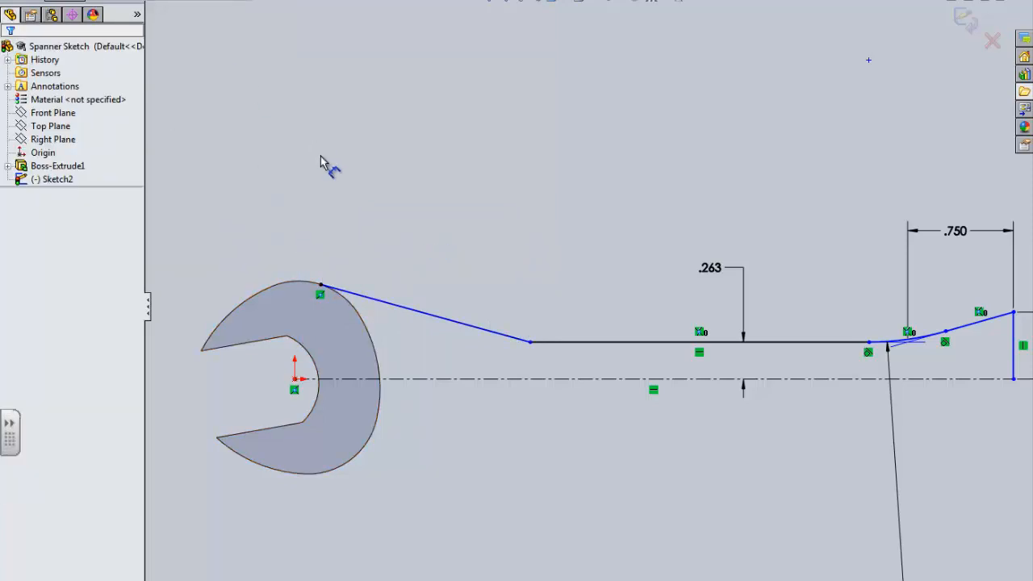
Dimension the horizontal length of the sloped line from its start point on the jaw to the straight handle line at 1 in.
left_click(320, 285)
left_click(529, 341)
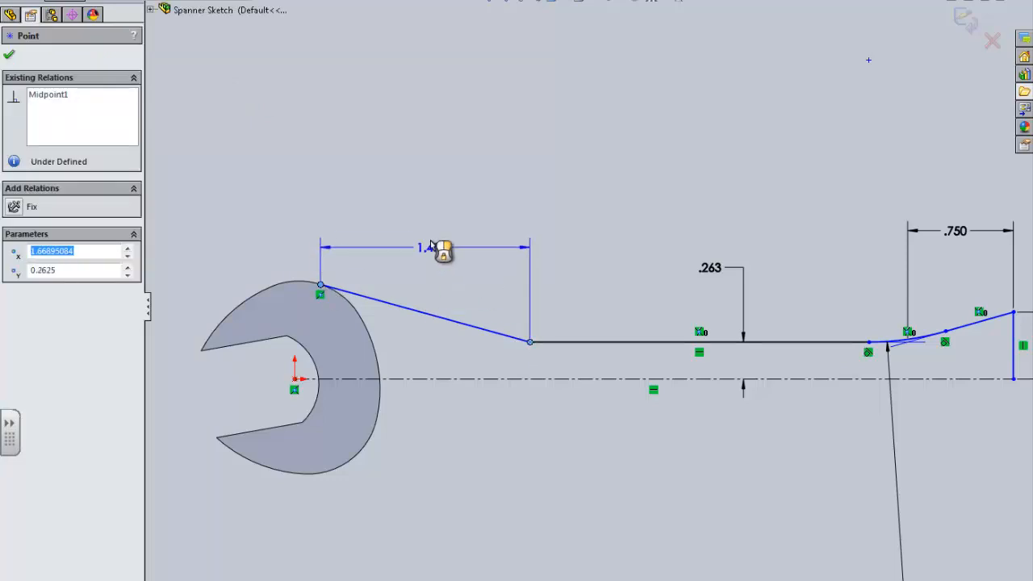
left_click(417, 228)
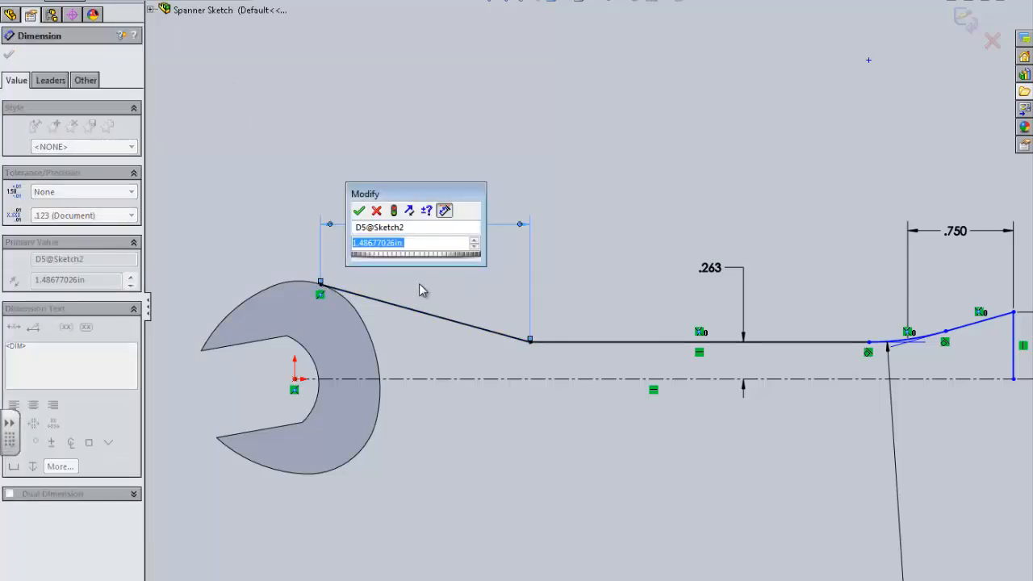
type("1")
key("Return")
key("Escape")
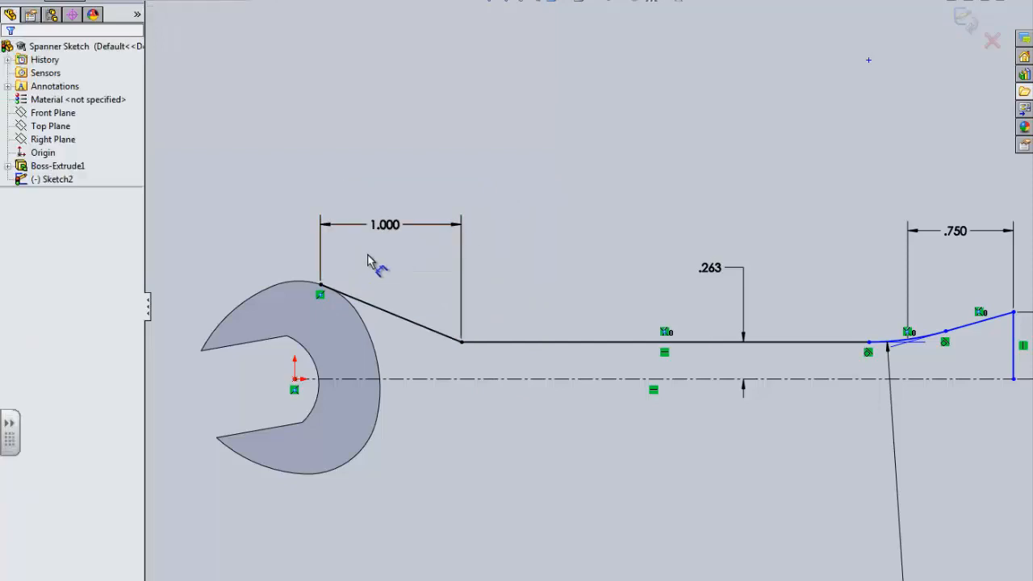
Dimension the overall handle length from the sloped line's start point on the jaw to the vertical end line at 6.25 in.
left_click(321, 285)
left_click(1013, 340)
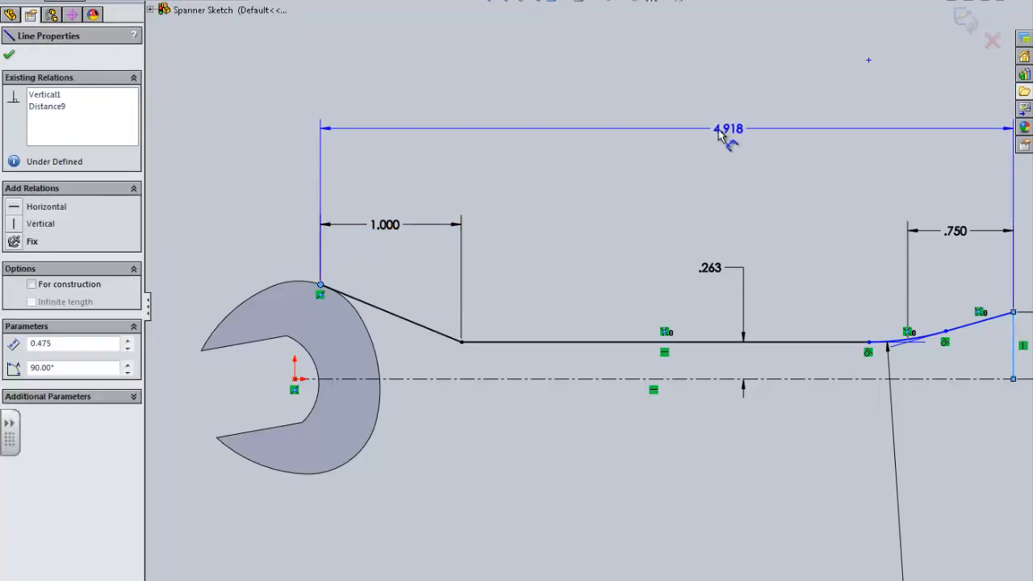
left_click(709, 129)
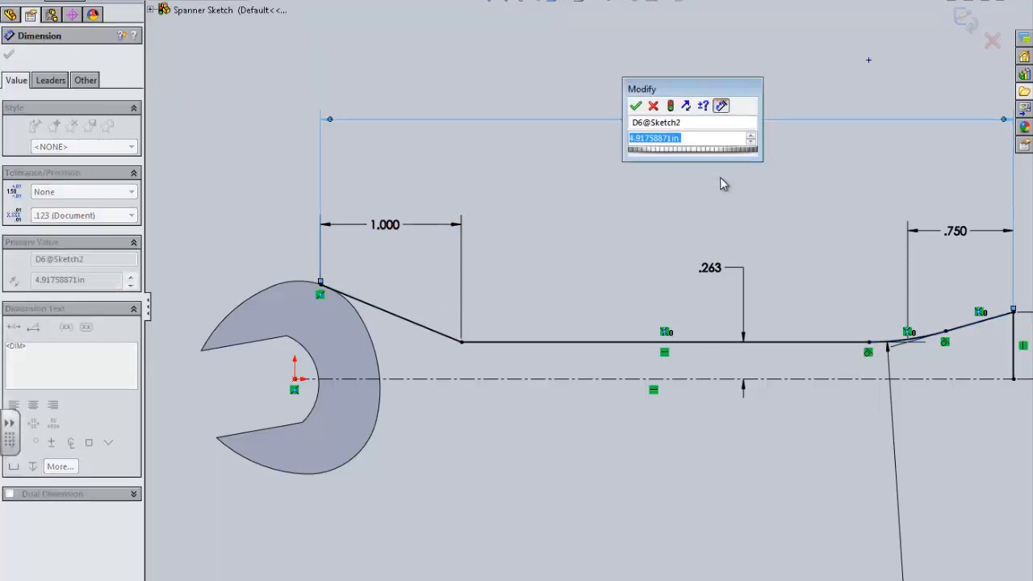
type("6.25")
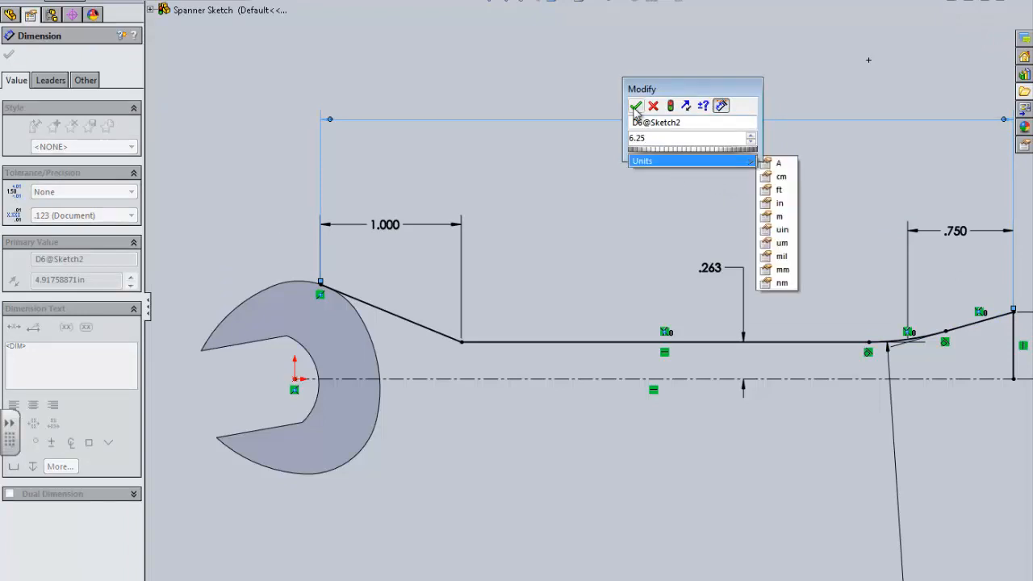
left_click(635, 108)
Inspect the dimensioned handle profile from the flared end back to the jaw.
scroll(741, 206, "up", 4)
scroll(716, 323, "down", 4)
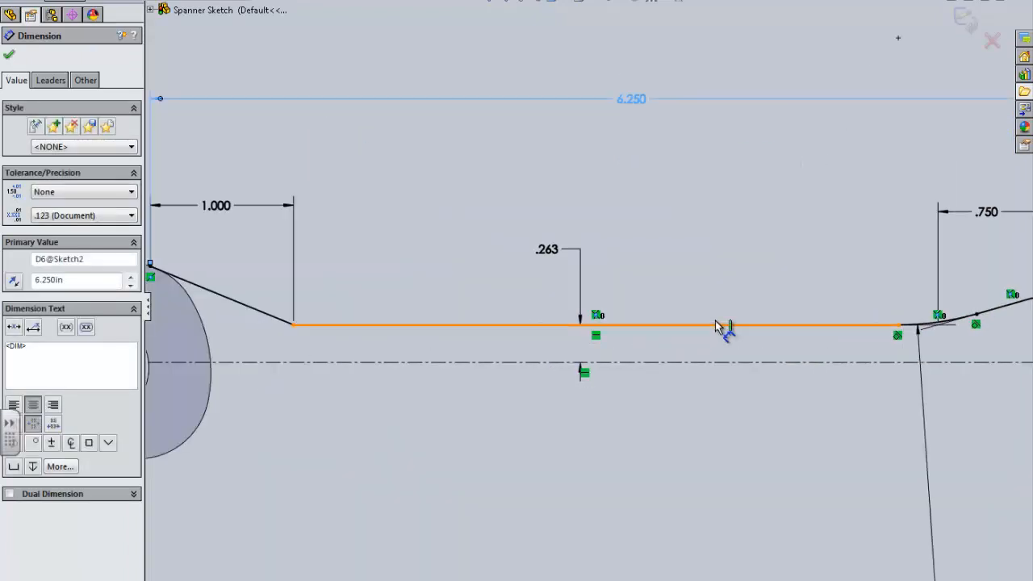
scroll(715, 325, "up", 4)
scroll(977, 334, "down", 5)
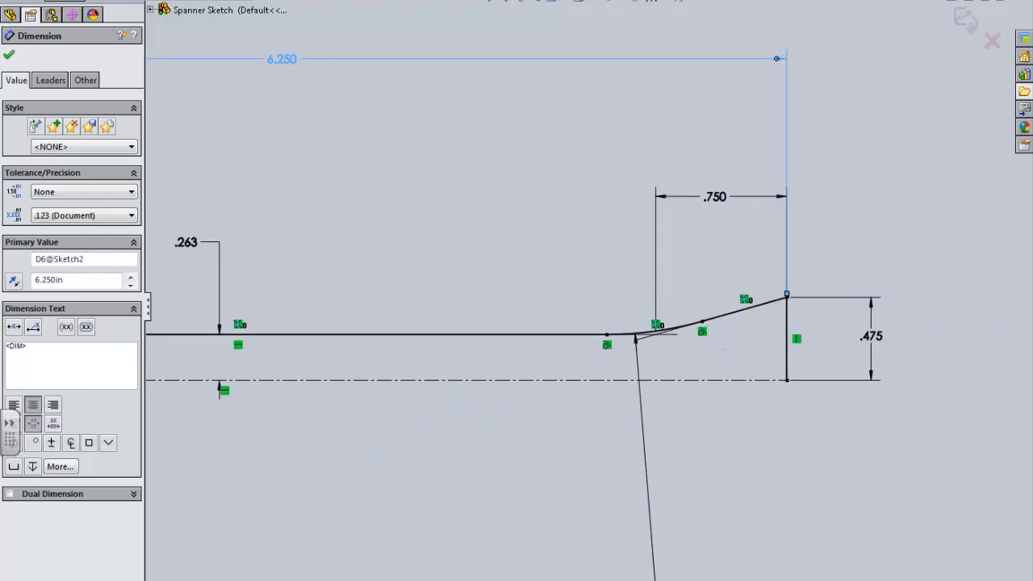
key("alt+Tab")
scroll(311, 438, "up", 2)
scroll(548, 326, "down", 4)
scroll(548, 326, "down", 3)
scroll(760, 292, "up", 3)
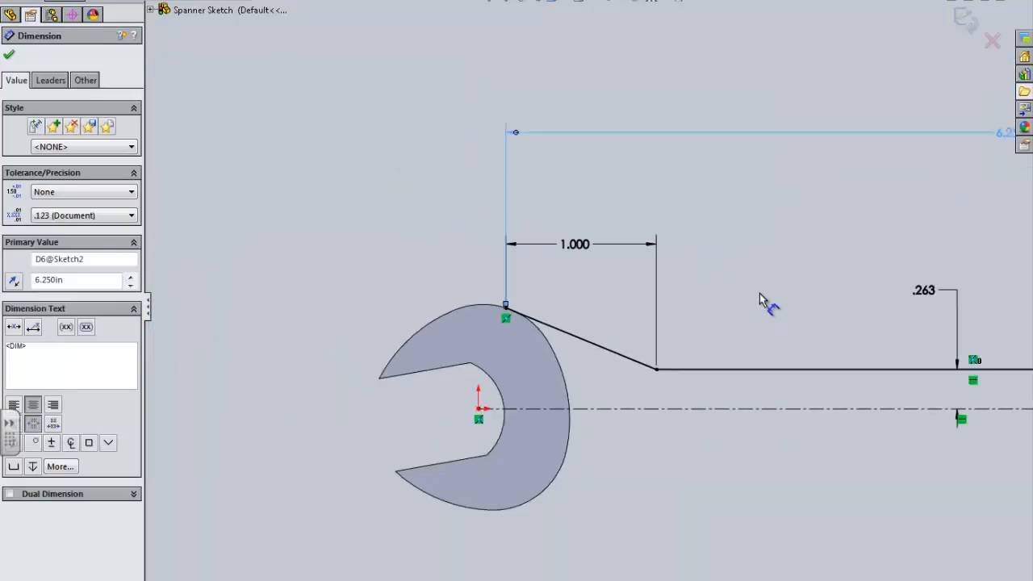
Fillet the corner between the sloped line at the jaw and the straight handle line with a 4 in radius.
left_click(156, 1)
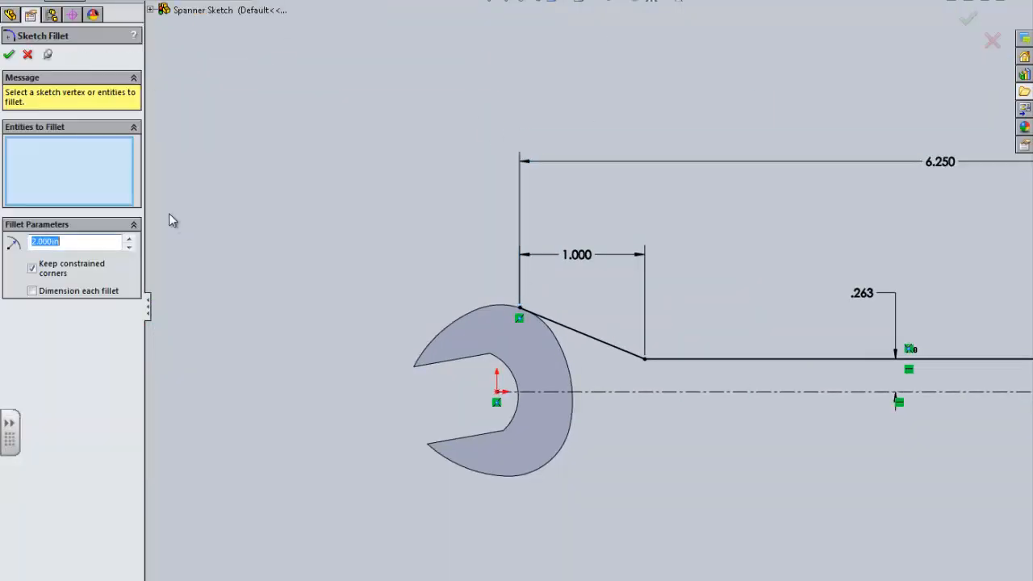
type("4")
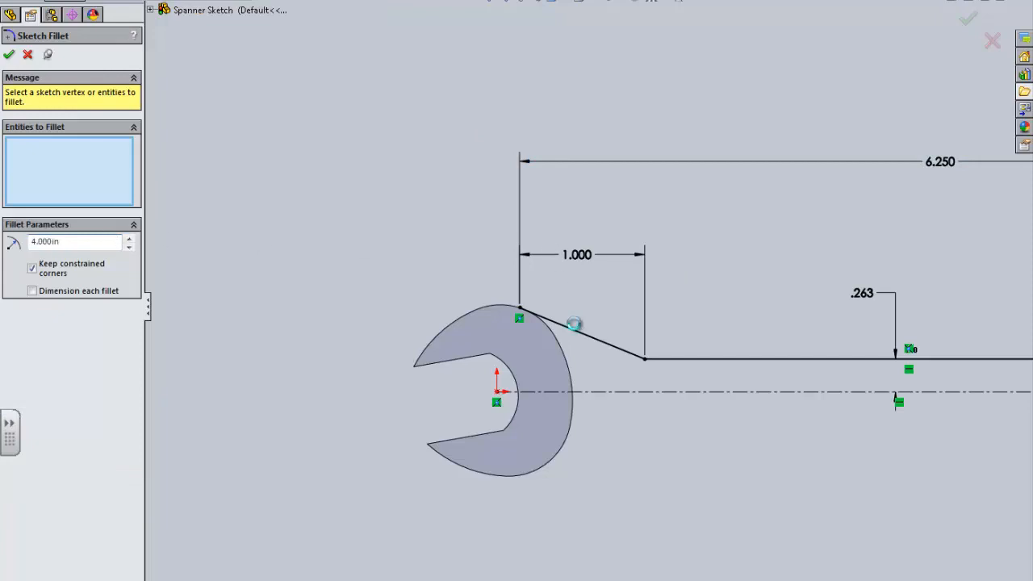
left_click(644, 359)
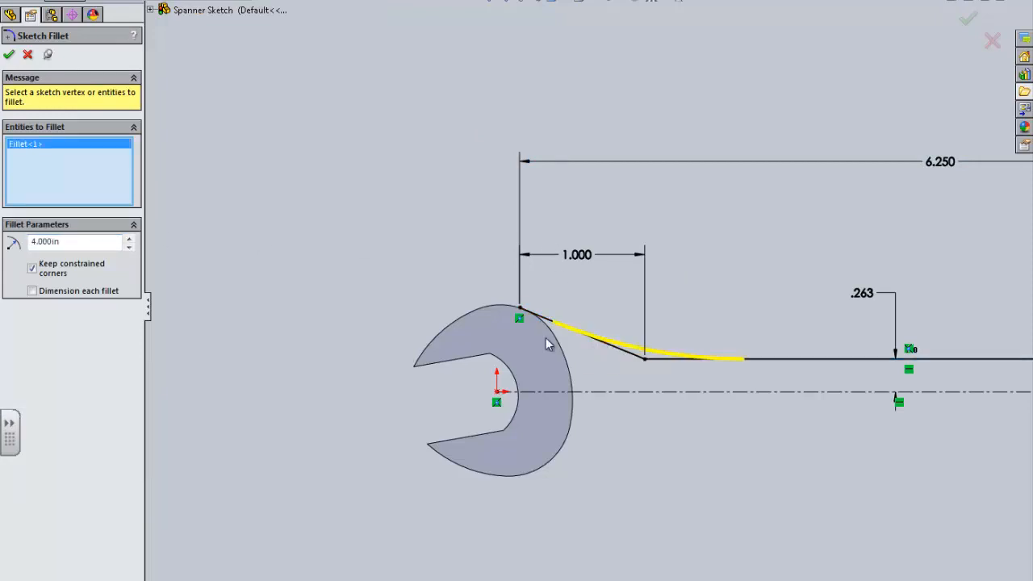
left_click(9, 55)
scroll(618, 310, "down", 5)
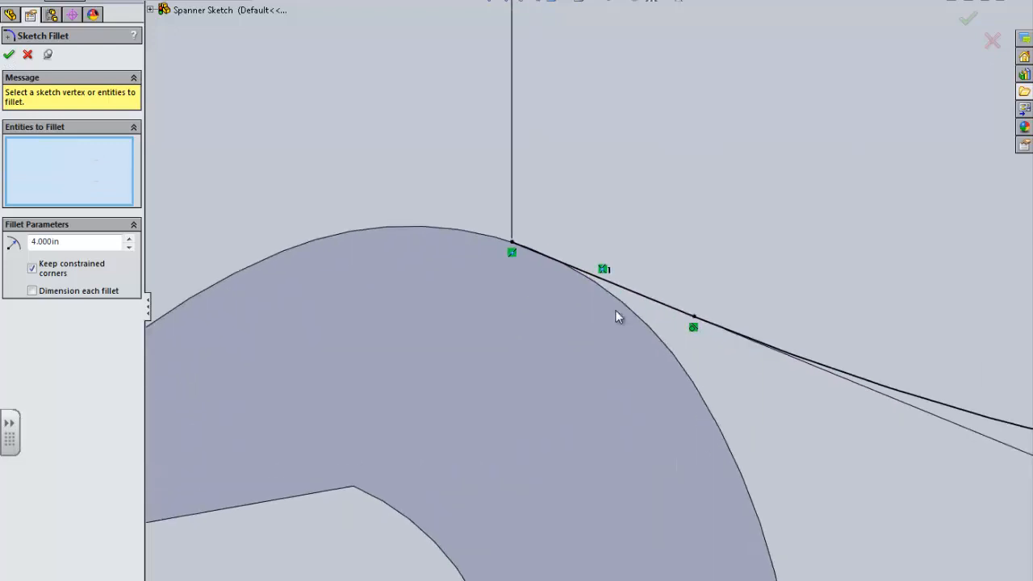
left_click(619, 287)
scroll(710, 327, "up", 6)
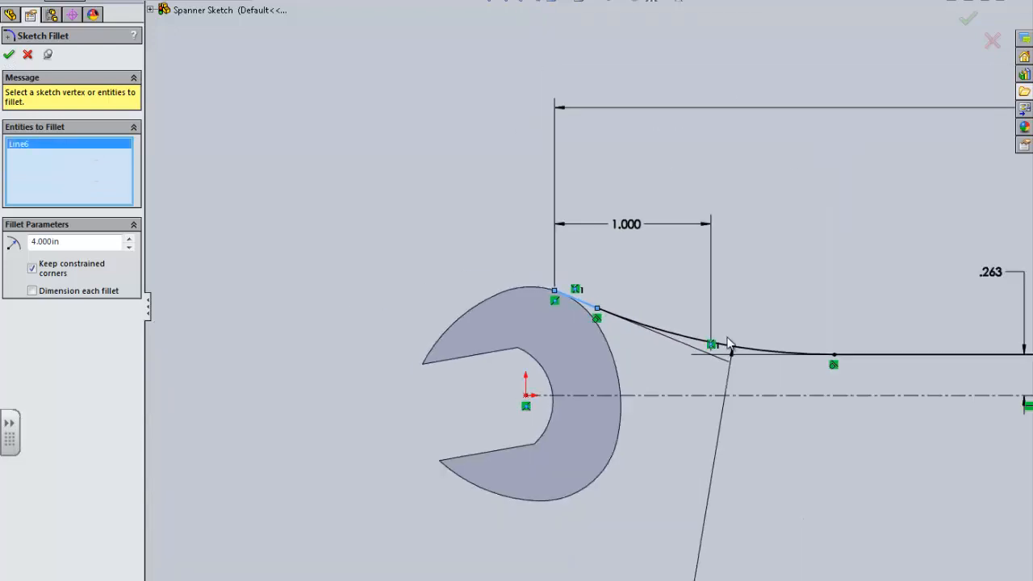
scroll(564, 315, "up", 2)
scroll(586, 302, "down", 2)
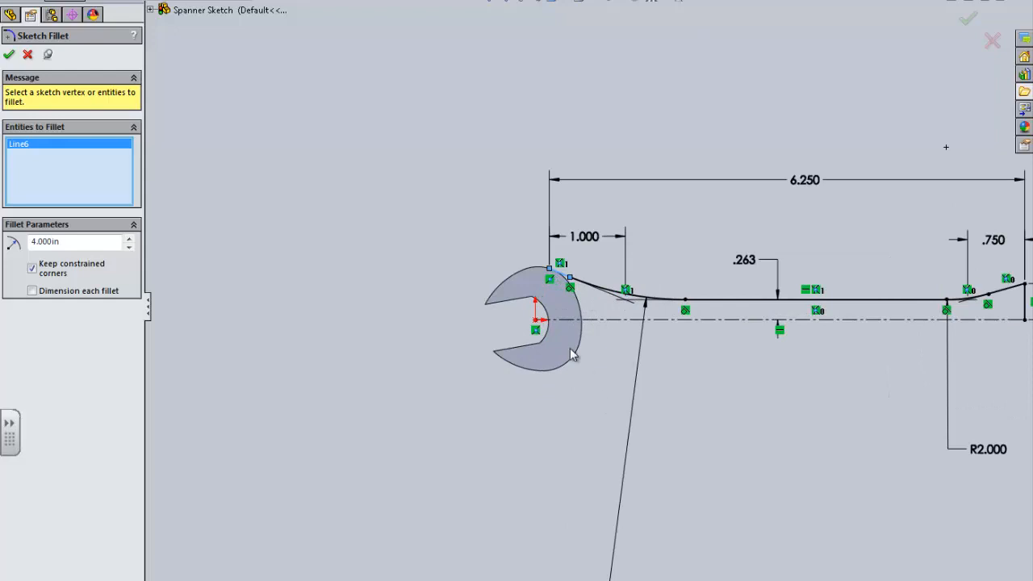
scroll(593, 325, "up", 3)
scroll(688, 296, "down", 2)
scroll(411, 303, "down", 3)
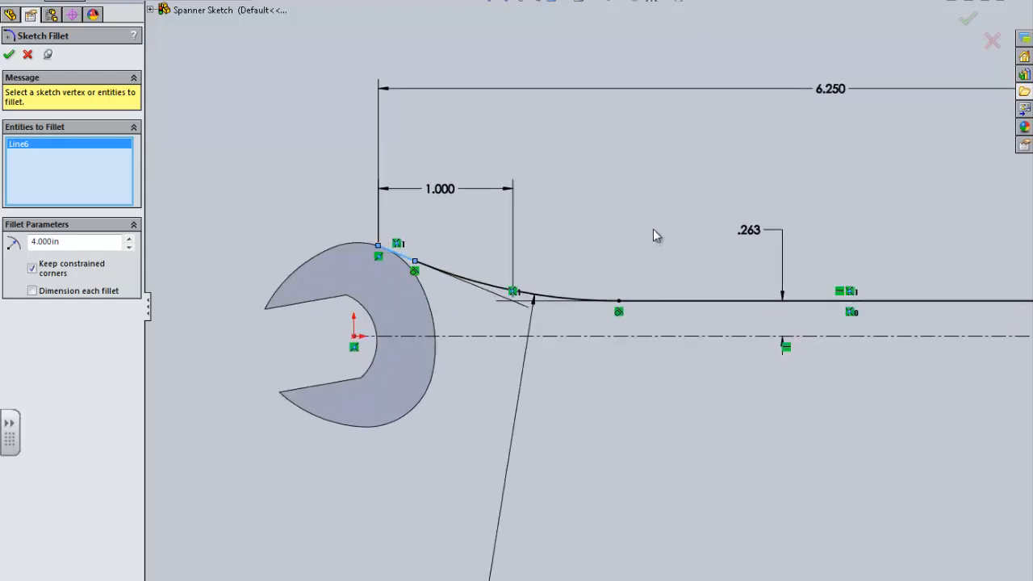
key("Escape")
Mirror the upper handle profile about the horizontal centerline, keeping the original geometry.
scroll(525, 237, "up", 4)
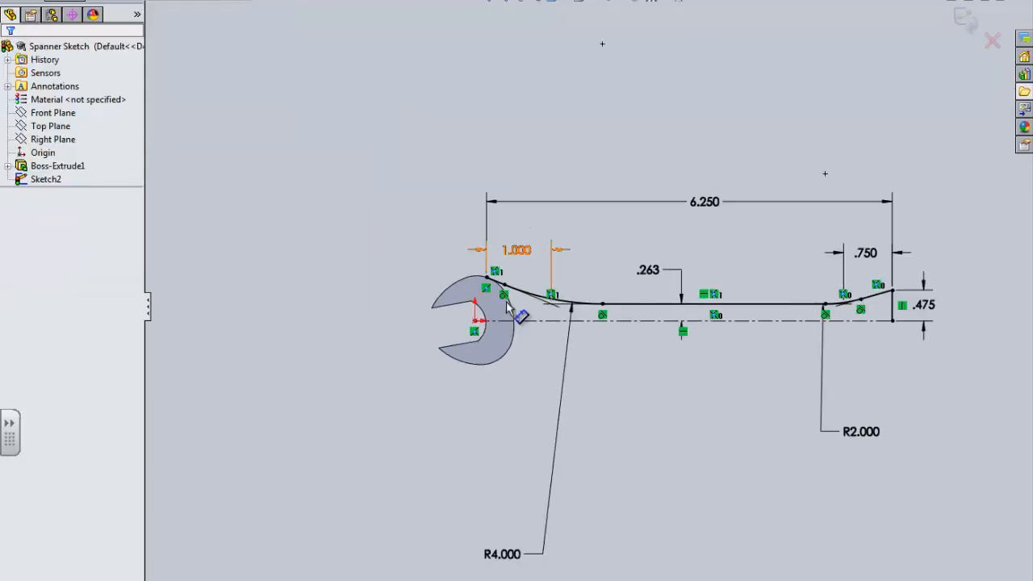
mouse_move(455, 318)
left_mouse_down()
mouse_move(737, 230)
mouse_move(932, 212)
left_mouse_up()
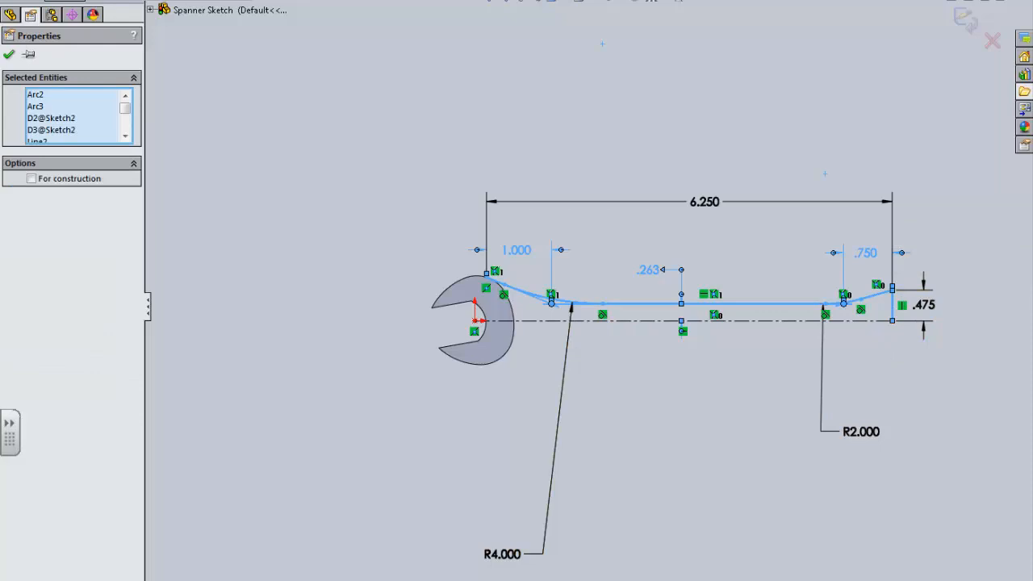
left_click(46, 244)
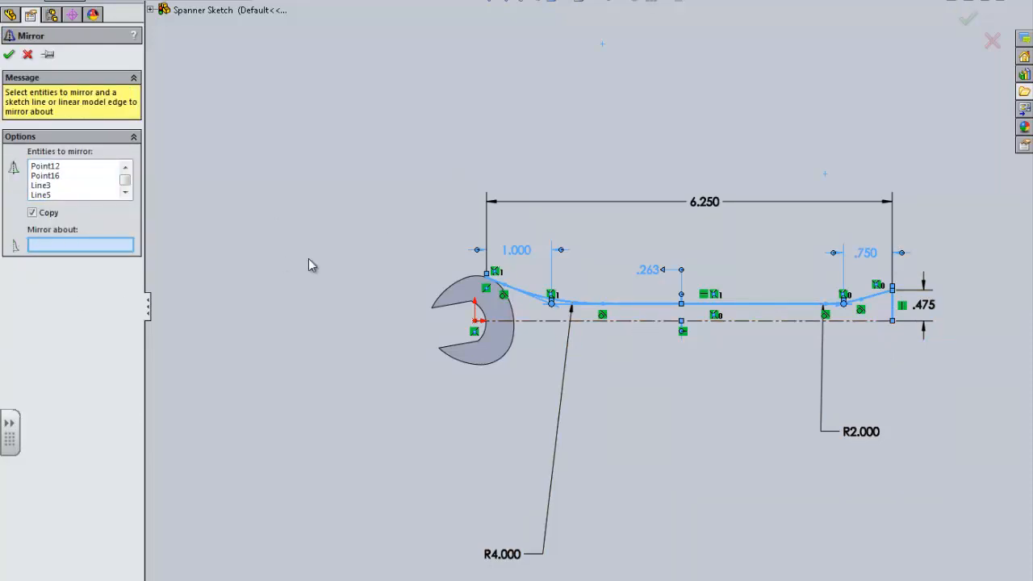
left_click(638, 330)
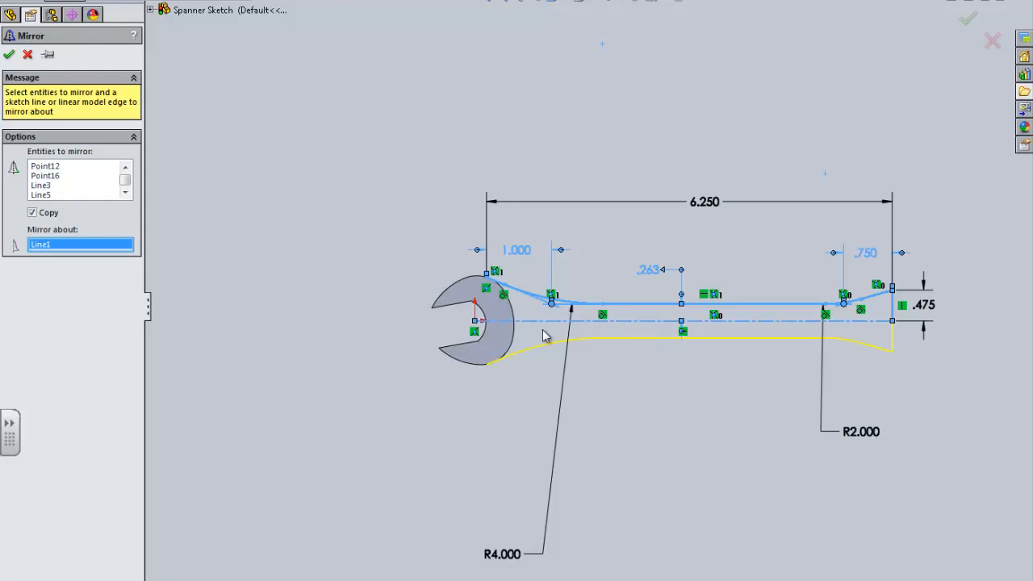
left_click(9, 55)
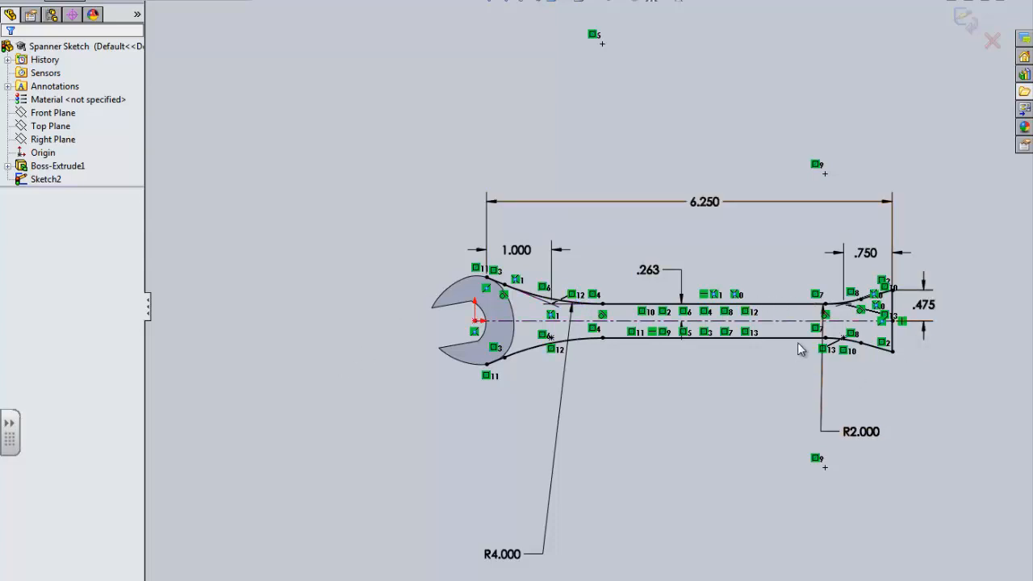
Convert the jaw's upper, rear and lower outer arc edges into sketch entities.
scroll(691, 290, "down", 2)
scroll(491, 317, "down", 3)
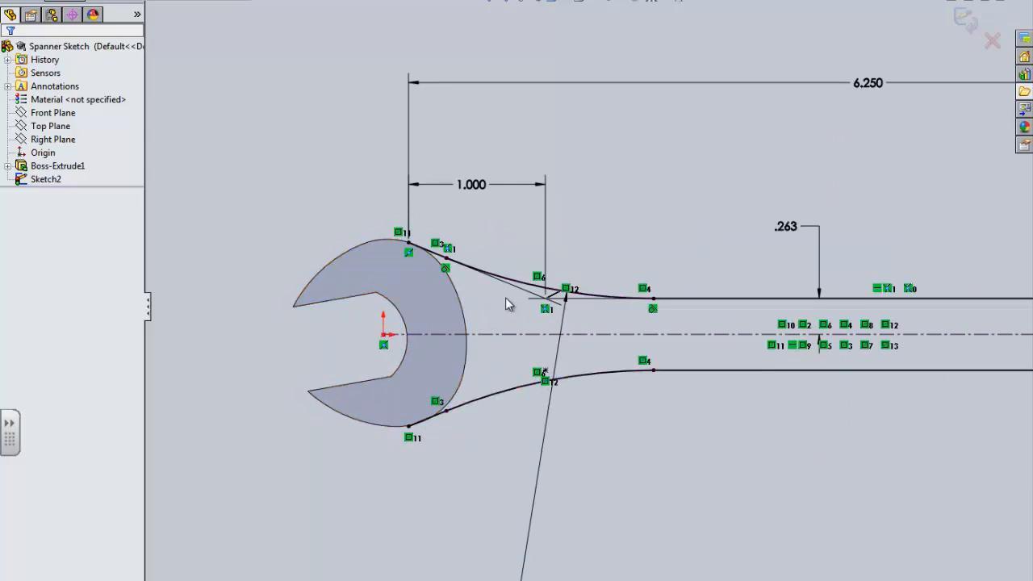
scroll(505, 297, "up", 1)
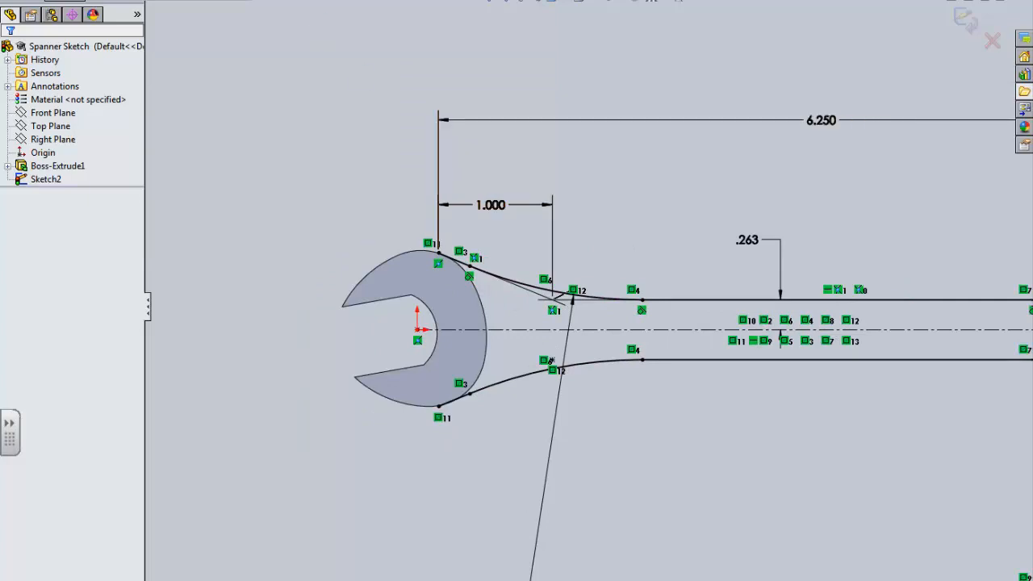
left_click(466, 273)
left_click(483, 301)
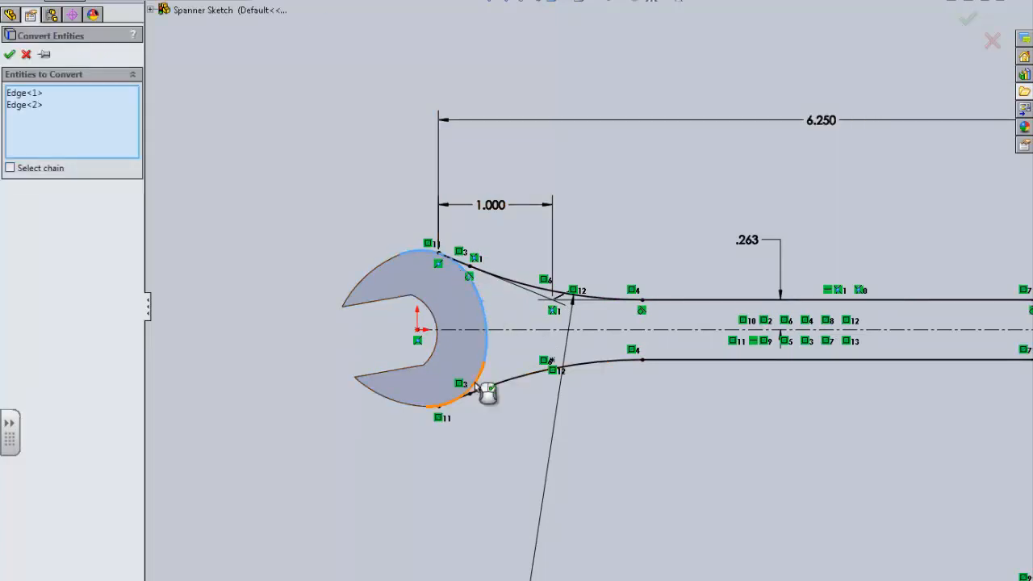
left_click(476, 386)
left_click(9, 55)
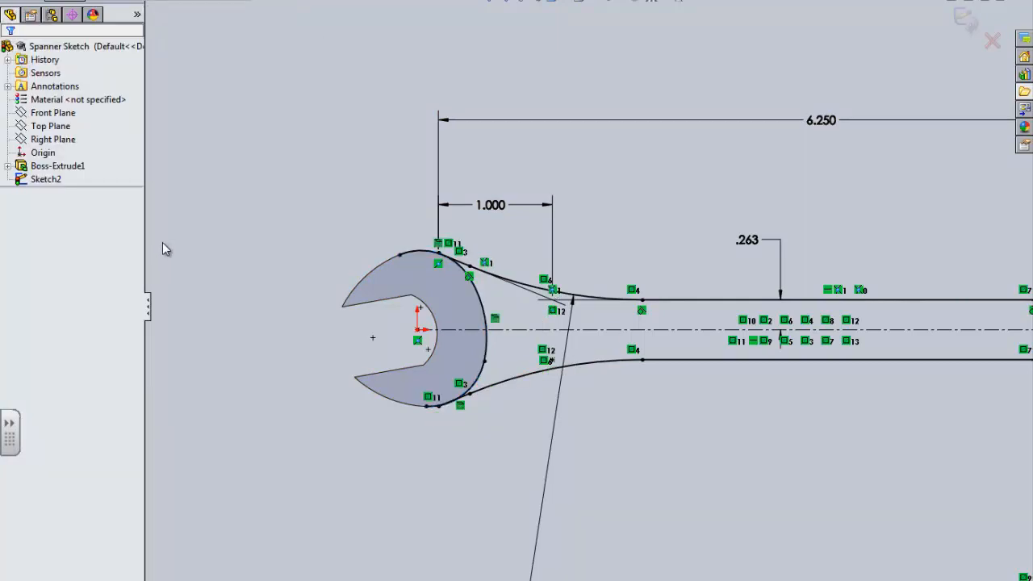
Power trim the converted upper arc beyond the point where the upper sloped line meets the jaw.
scroll(392, 321, "down", 5)
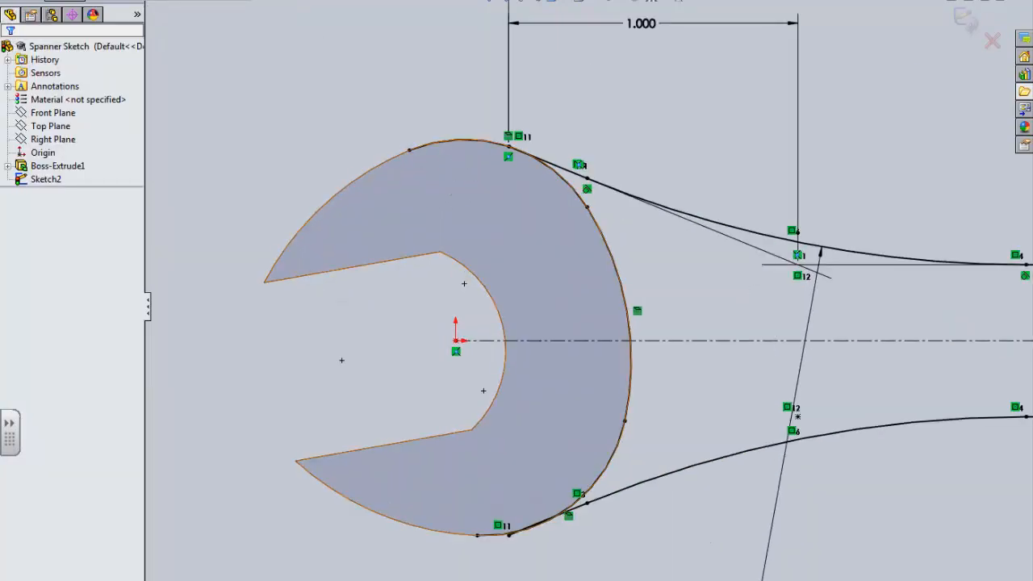
scroll(588, 534, "down", 8)
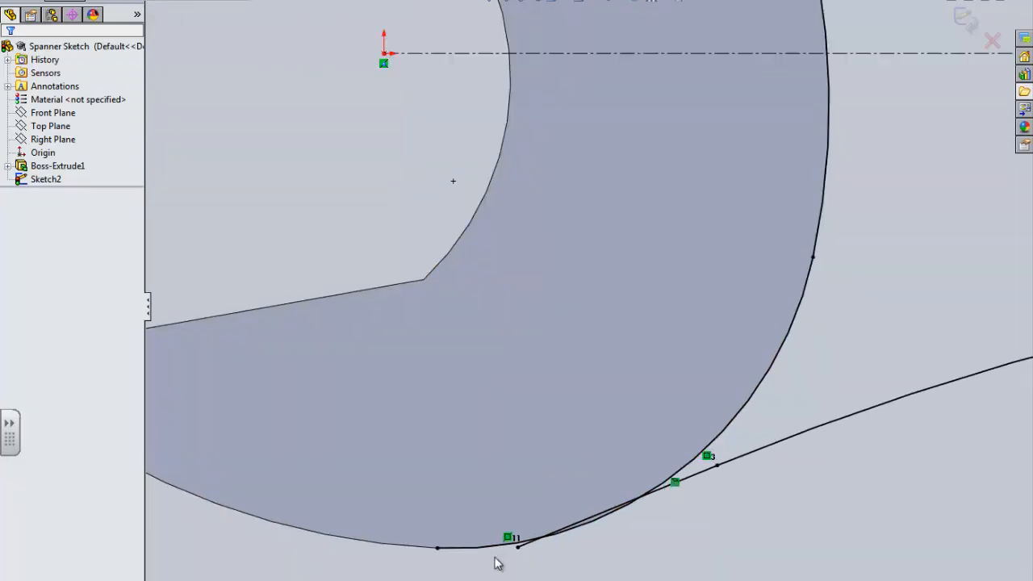
scroll(814, 359, "up", 3)
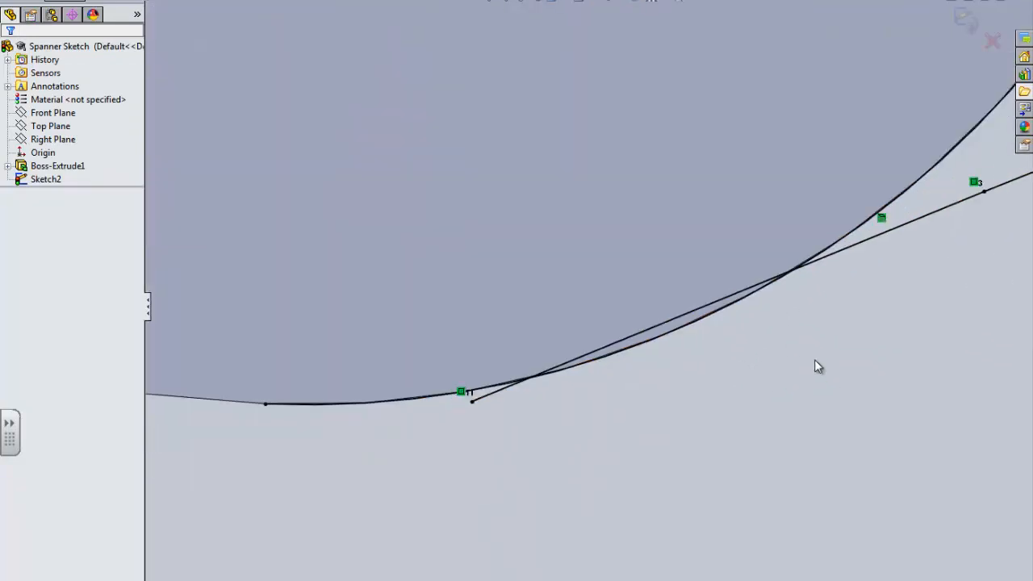
scroll(584, 329, "up", 6)
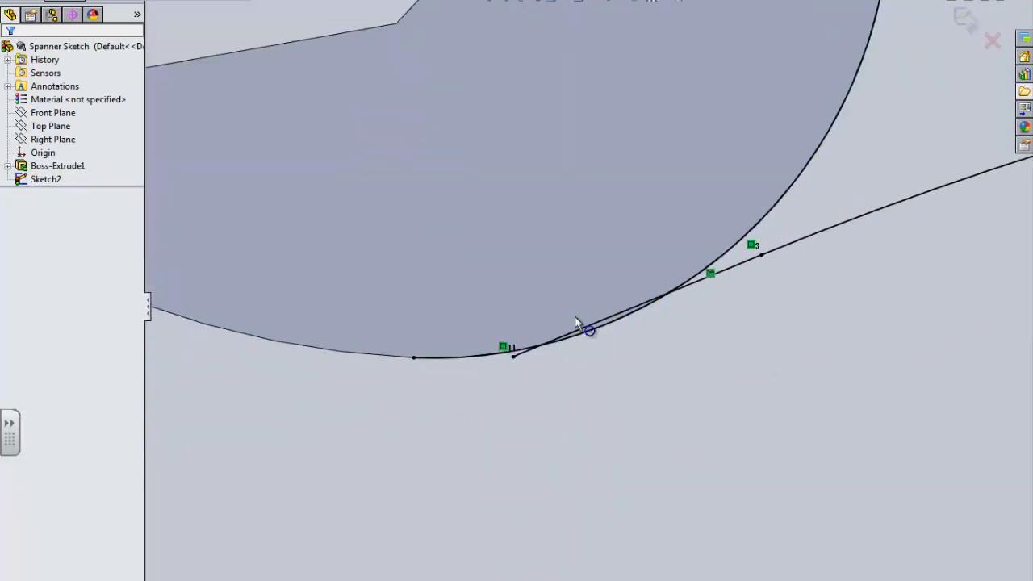
scroll(489, 88, "down", 5)
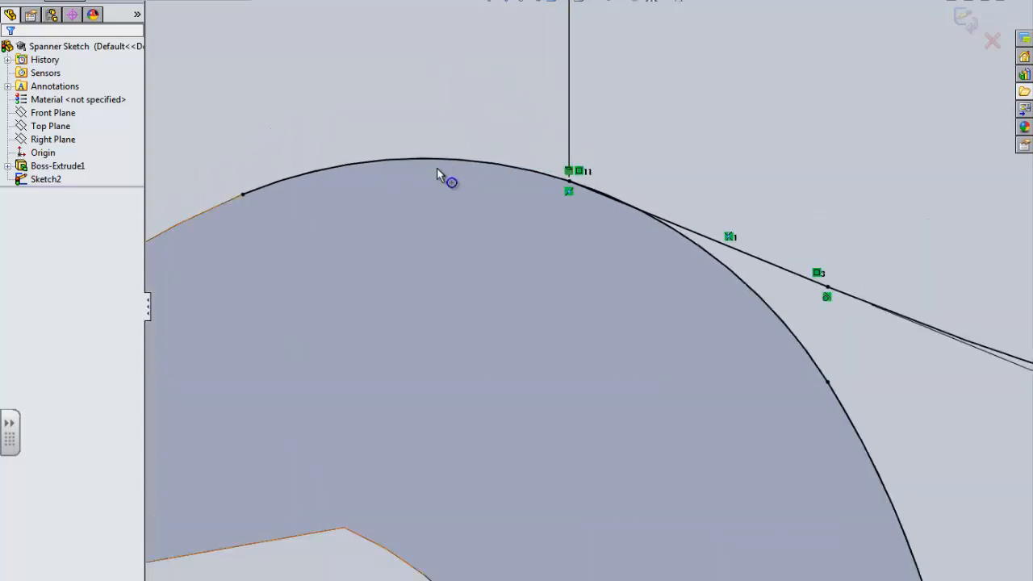
left_click(346, 1)
left_click_drag(373, 83, 445, 257)
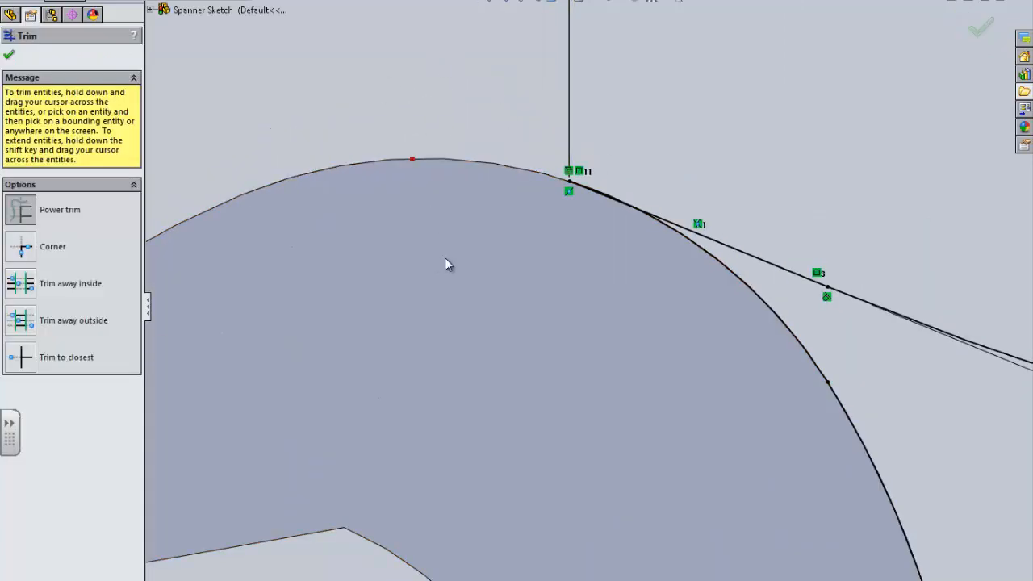
Power trim the overlapping lower sloped line and the excess converted arc where they cross at the jaw's lower edge.
scroll(565, 311, "up", 9)
scroll(597, 460, "down", 8)
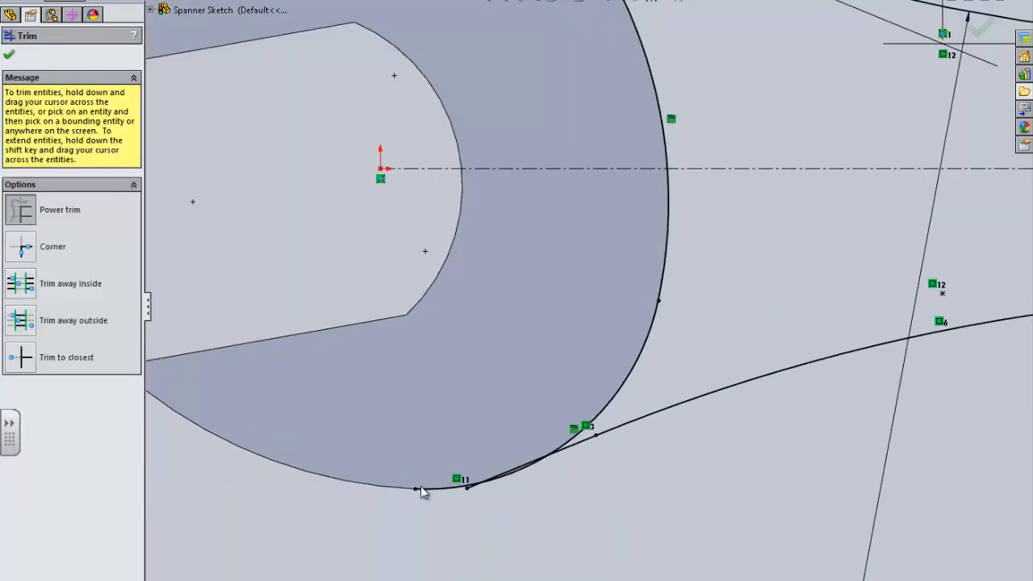
scroll(578, 294, "up", 4)
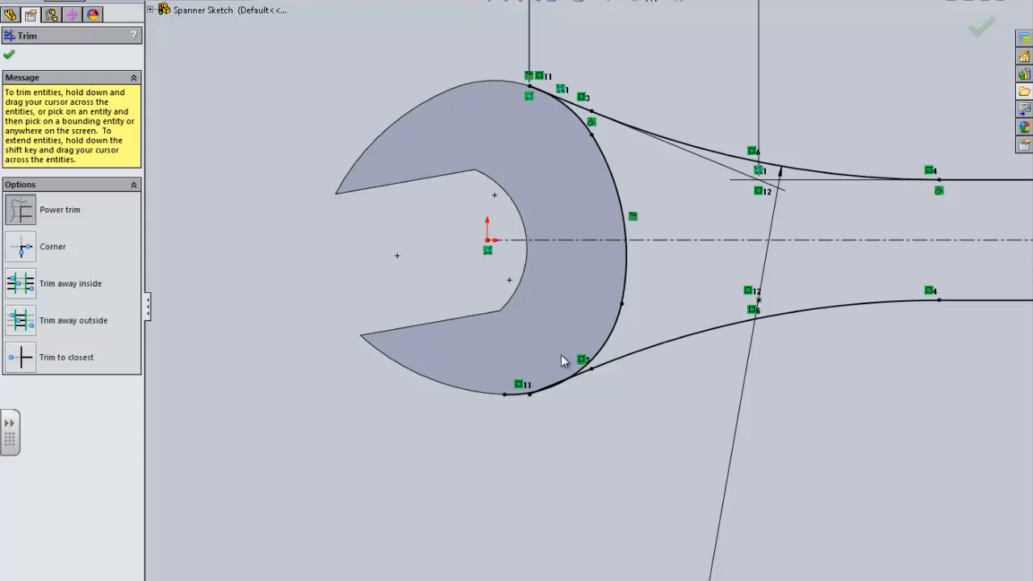
scroll(549, 419, "down", 5)
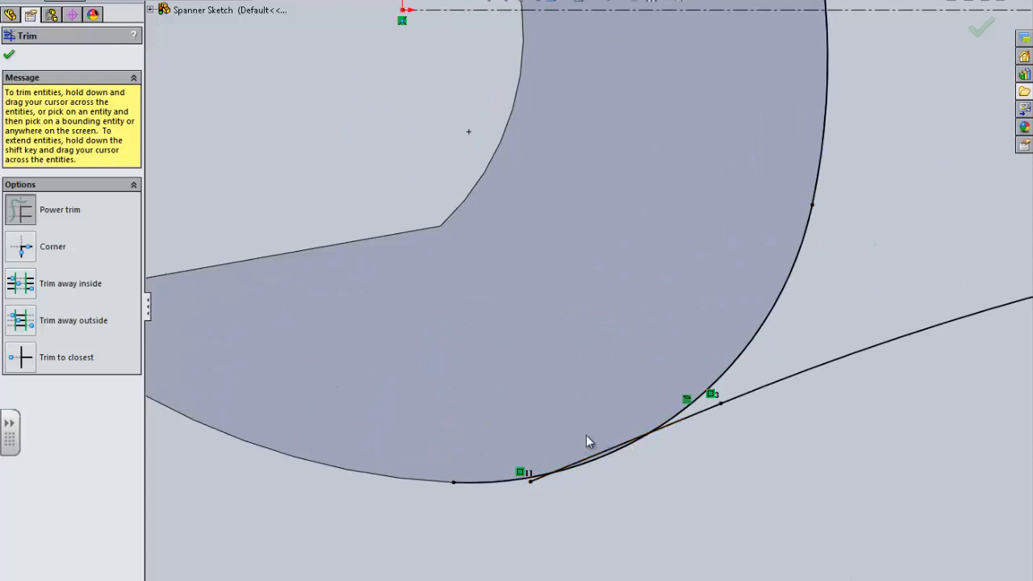
left_click_drag(586, 435, 576, 523)
left_click_drag(387, 532, 583, 426)
key("Escape")
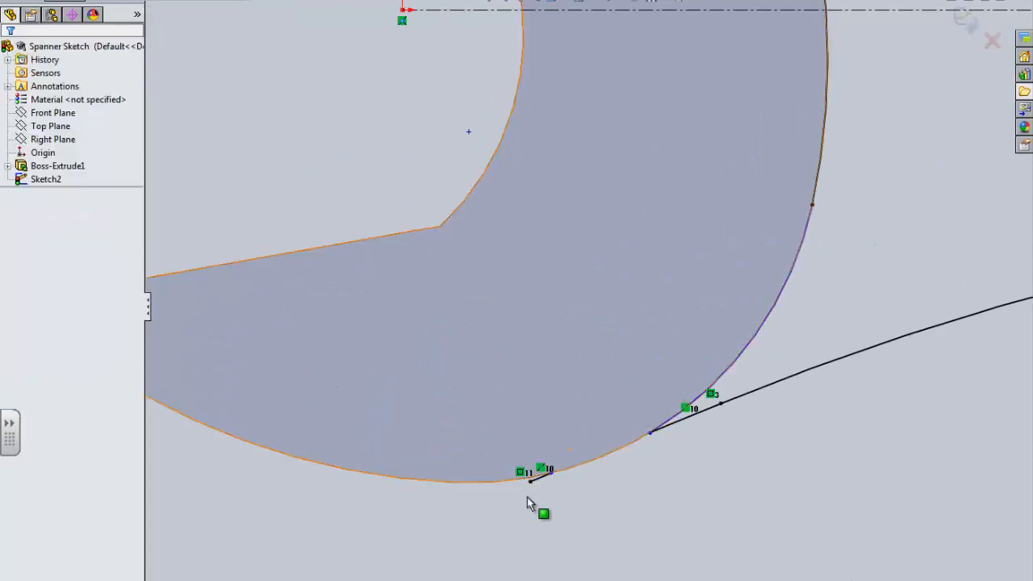
Delete the leftover short line segment at the jaw's lower edge.
left_click_drag(549, 524, 515, 419)
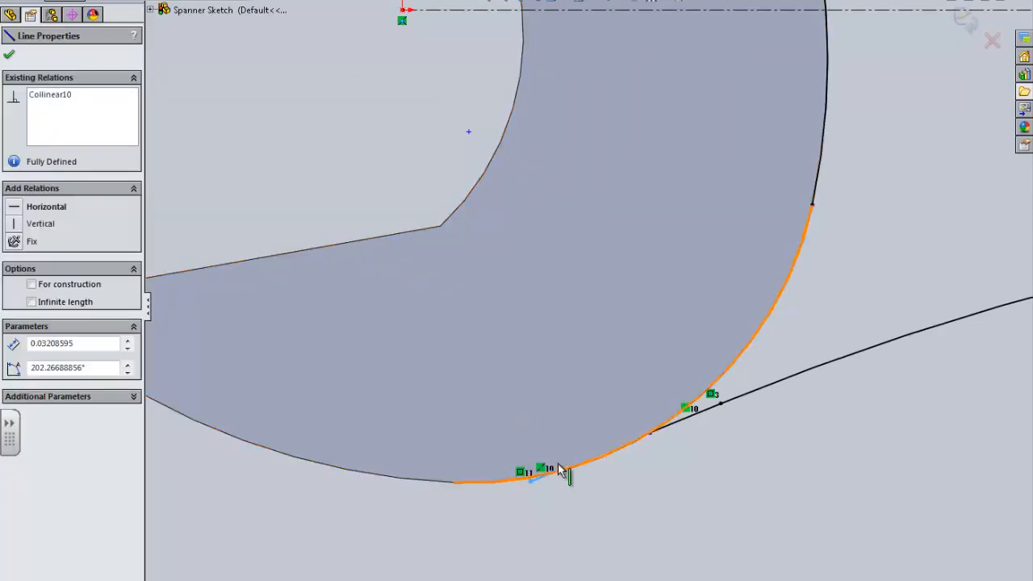
key("Escape")
scroll(700, 405, "up", 6)
Add a tangent relation between the lower sloped line and the jaw's lower outer edge.
left_click(671, 299)
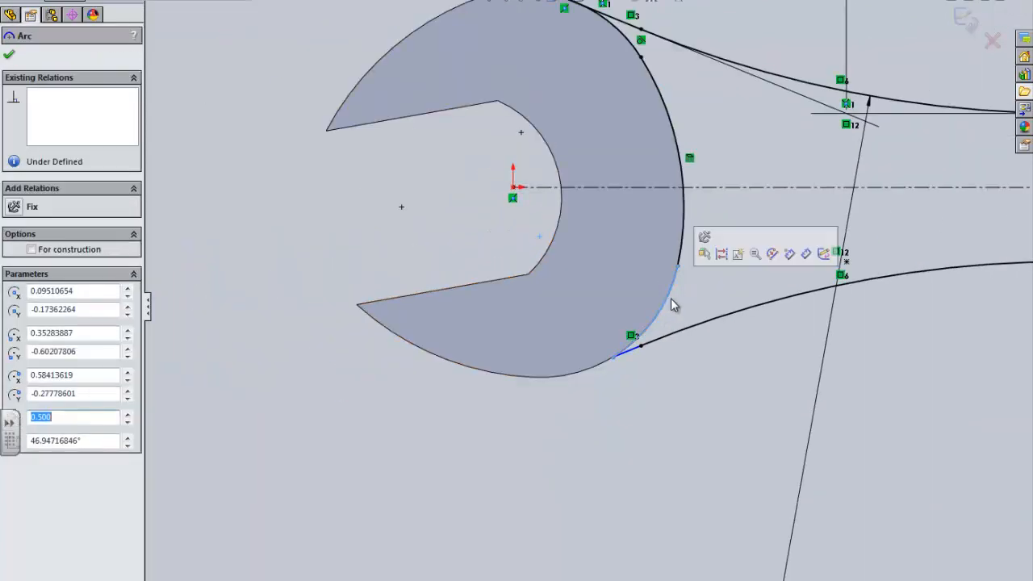
scroll(694, 300, "down", 2)
key("Escape")
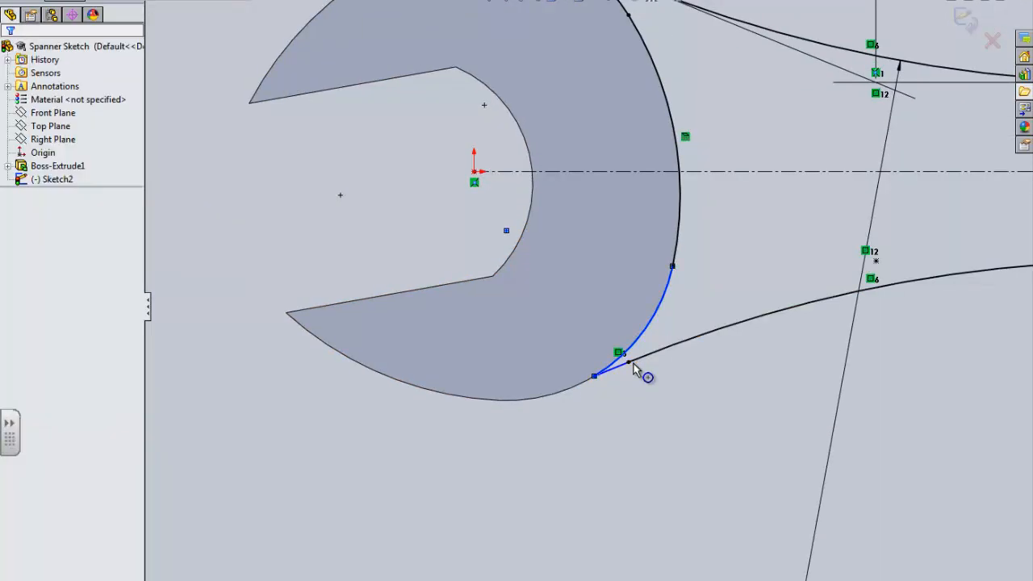
left_click(597, 375)
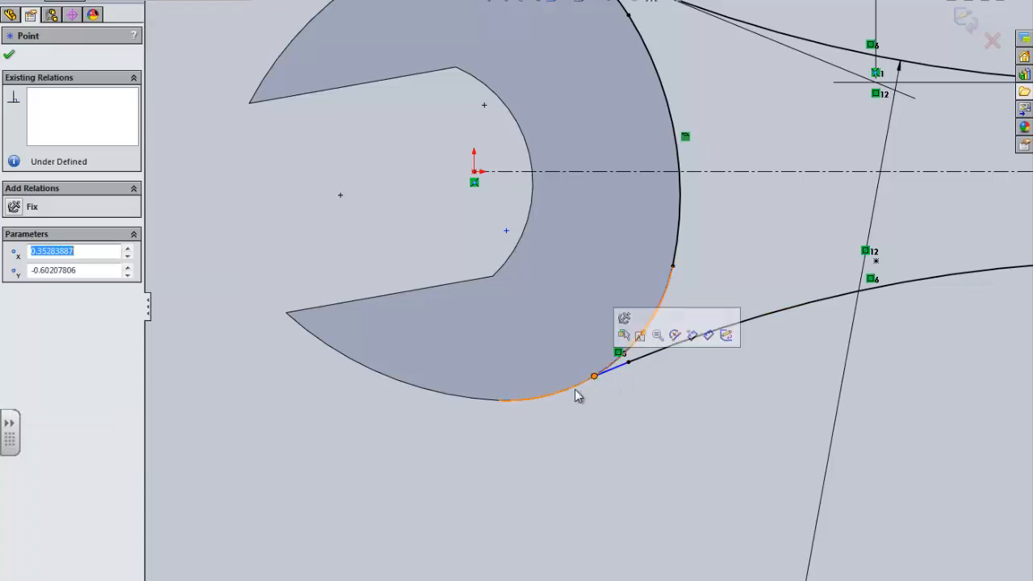
key("Escape")
left_click(600, 376)
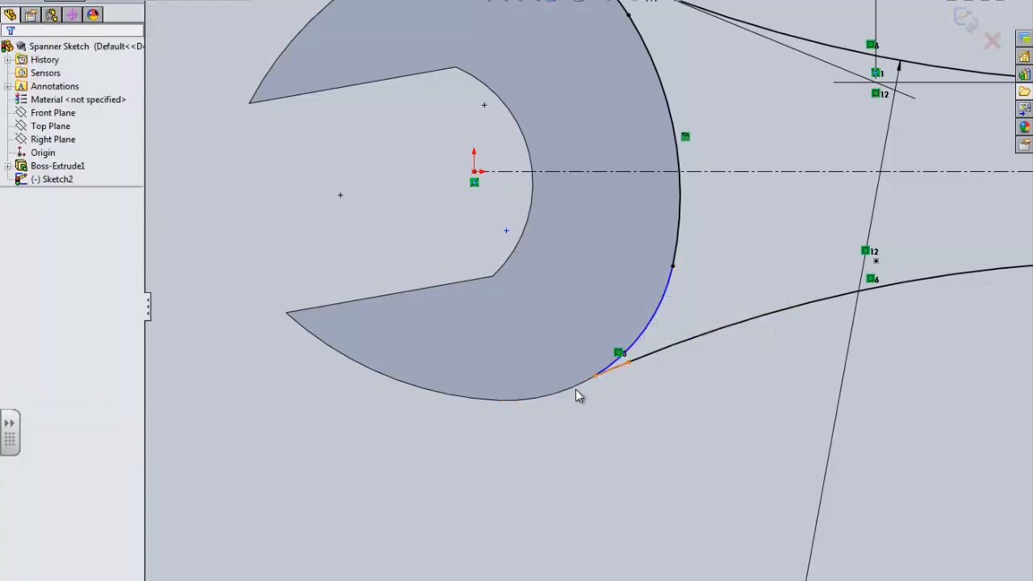
left_click(563, 392, "ctrl")
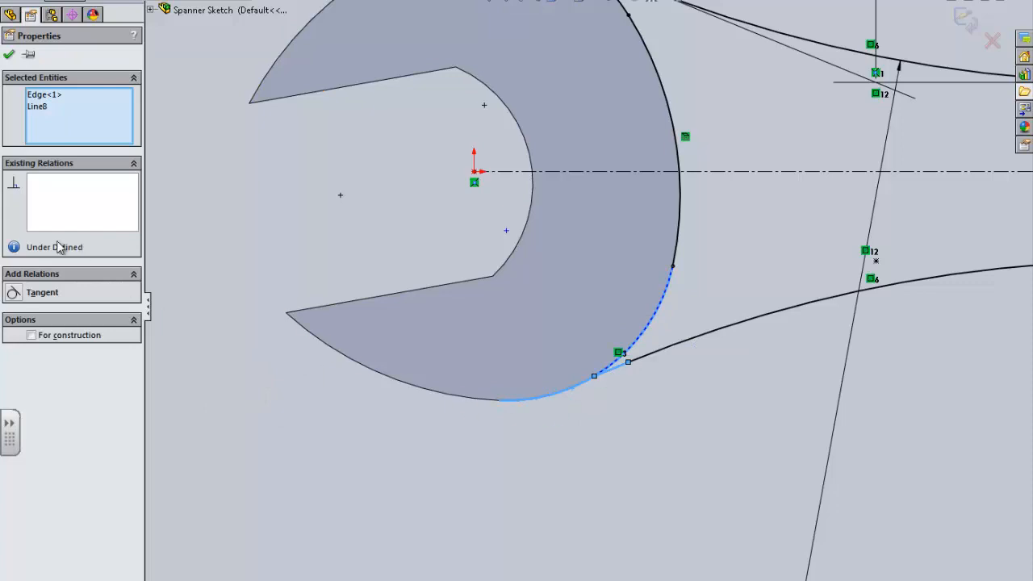
left_click(42, 292)
left_click(565, 417)
scroll(601, 373, "down", 5)
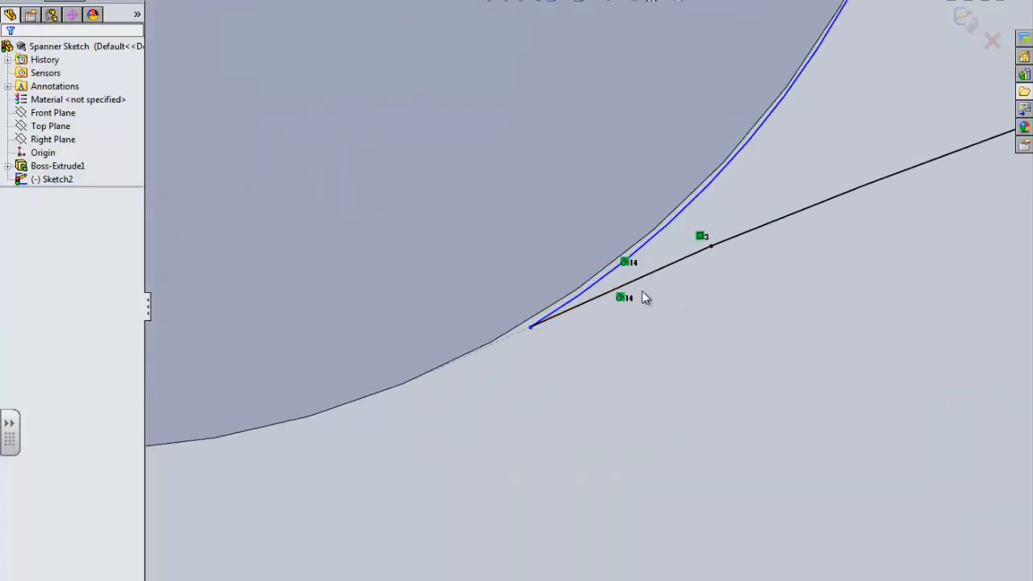
Delete the detached lower sketch arc and convert the jaw's lower outer edge into the sketch again.
left_click(579, 305)
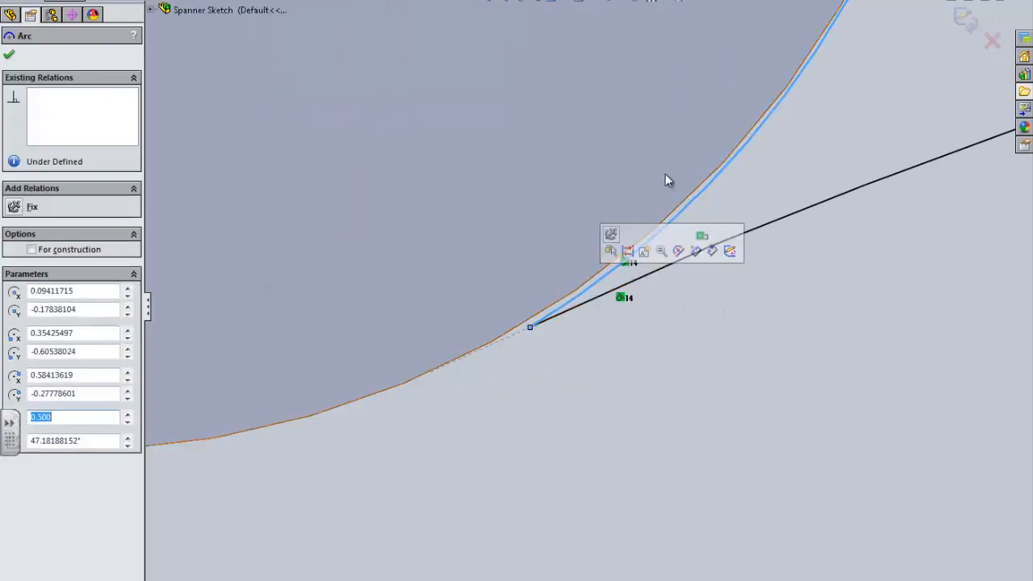
scroll(666, 181, "up", 5)
scroll(657, 242, "down", 4)
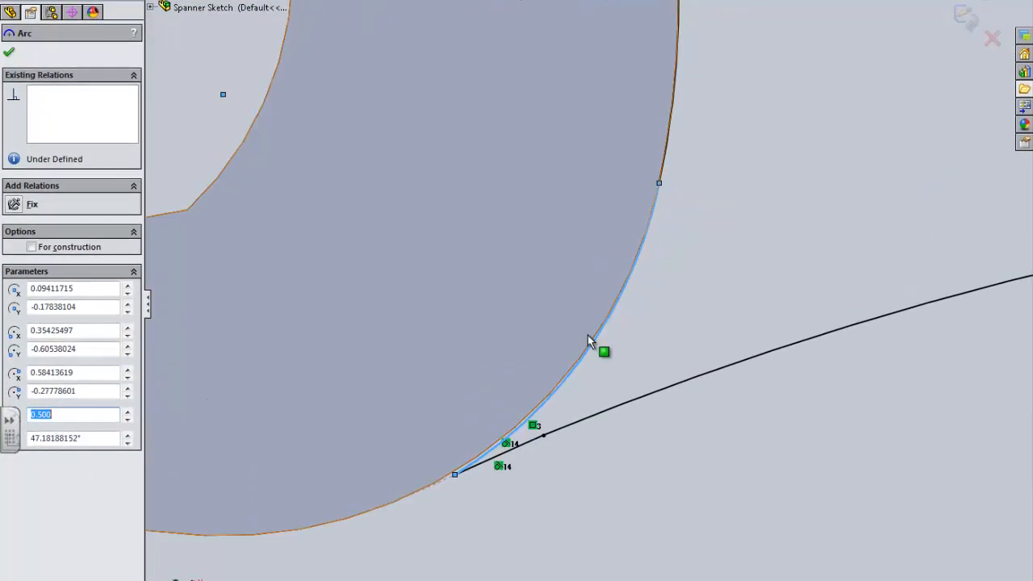
scroll(587, 343, "up", 3)
key("Escape")
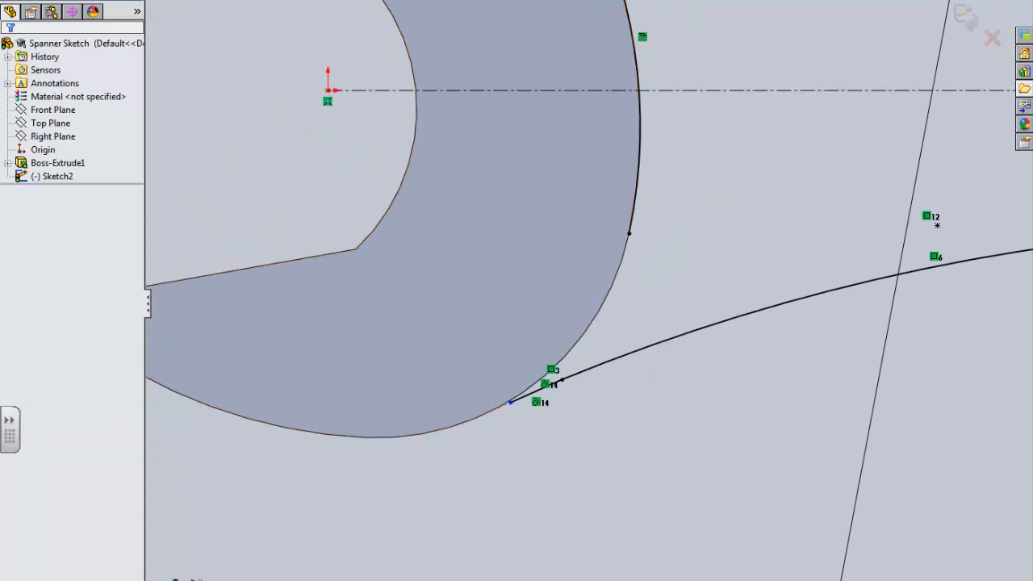
left_click(587, 331)
left_click(10, 52)
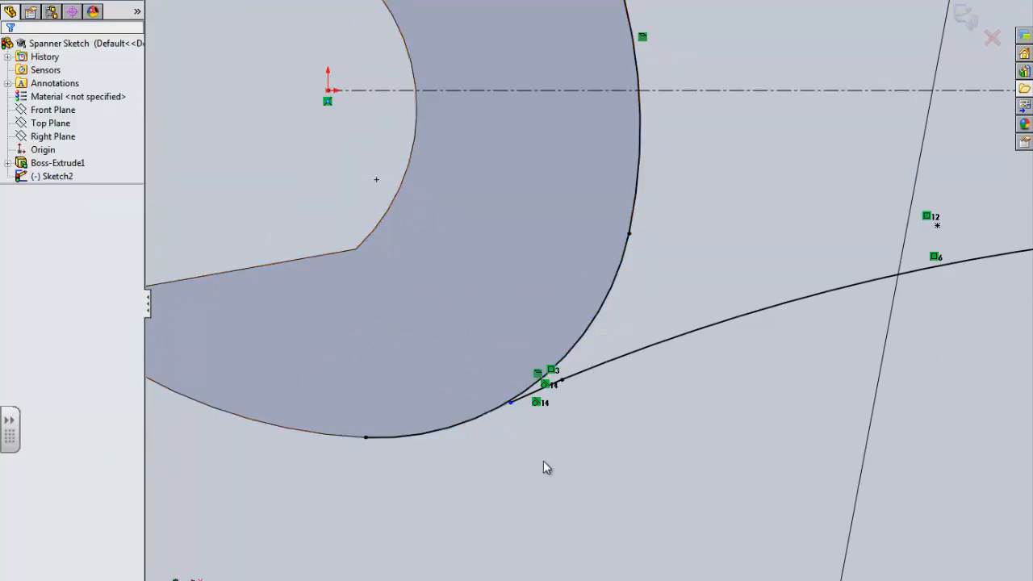
Make the lower sloped line's free endpoint coincident with the newly converted lower arc.
scroll(515, 401, "down", 3)
scroll(542, 370, "down", 2)
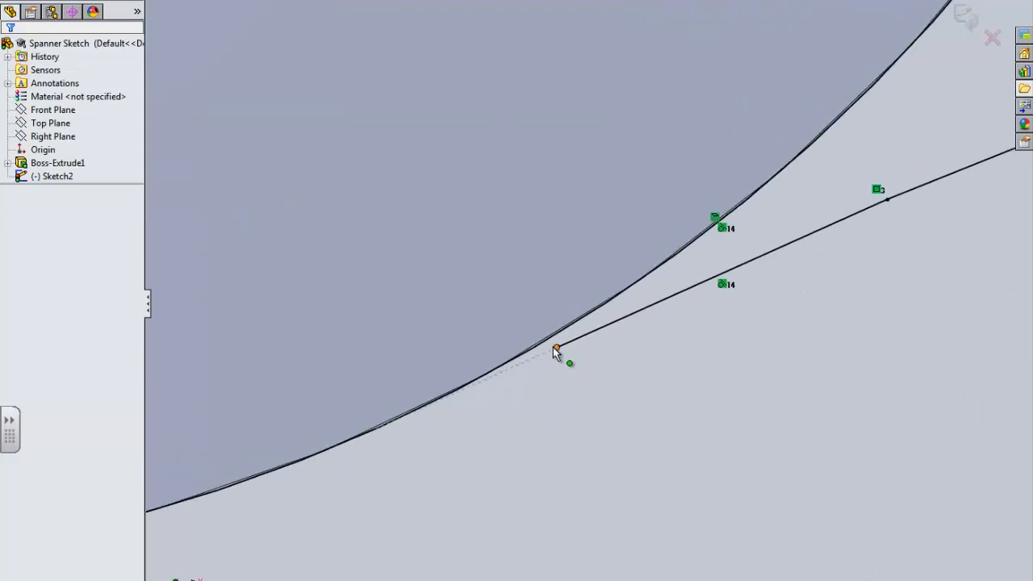
left_click(554, 349)
left_click(504, 365, "ctrl")
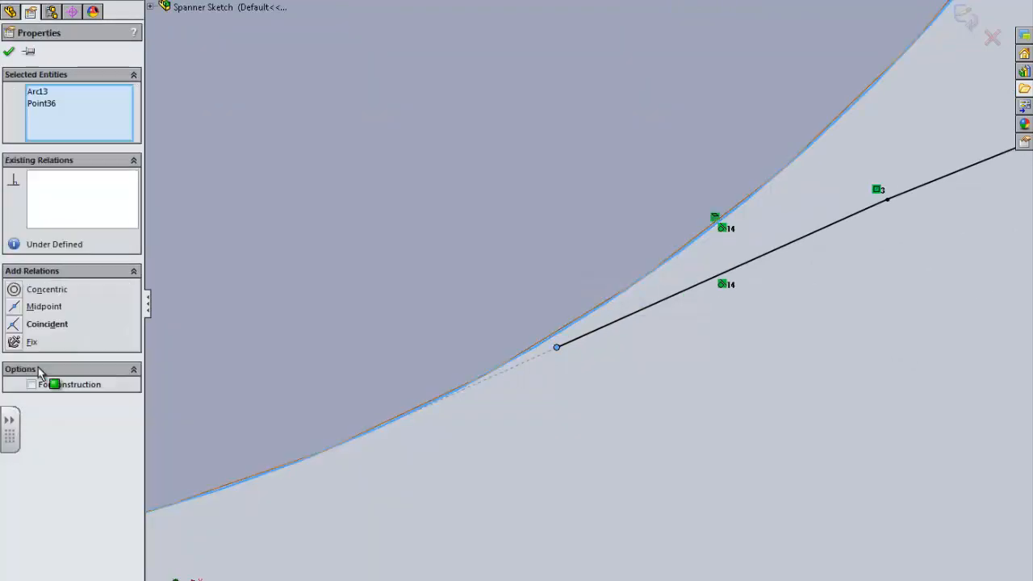
left_click(16, 327)
left_click(449, 428)
Power trim the converted lower arc beyond the lower sloped line's endpoint.
scroll(450, 428, "up", 3)
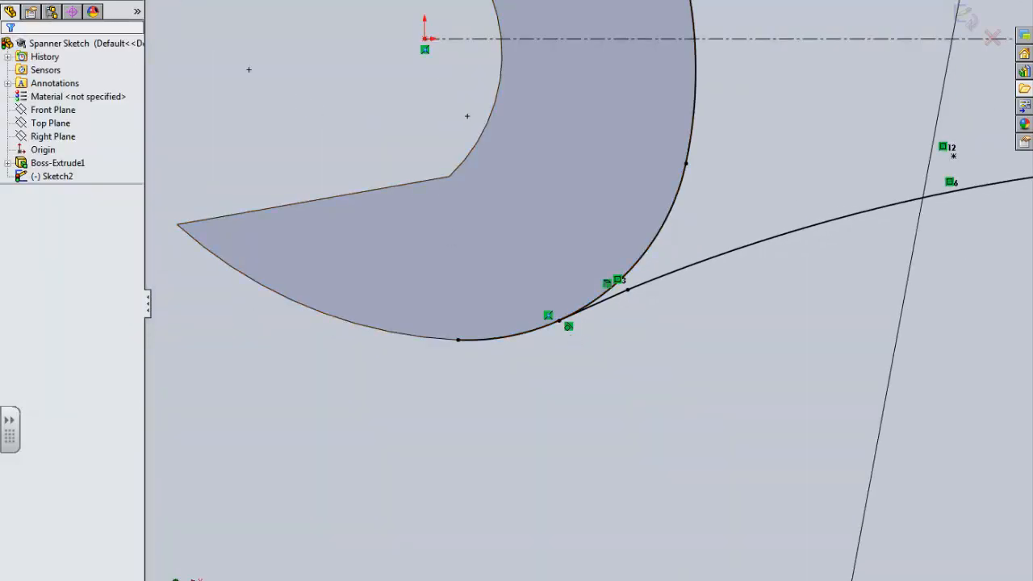
left_click_drag(522, 350, 515, 330)
scroll(589, 305, "up", 2)
scroll(613, 319, "up", 8)
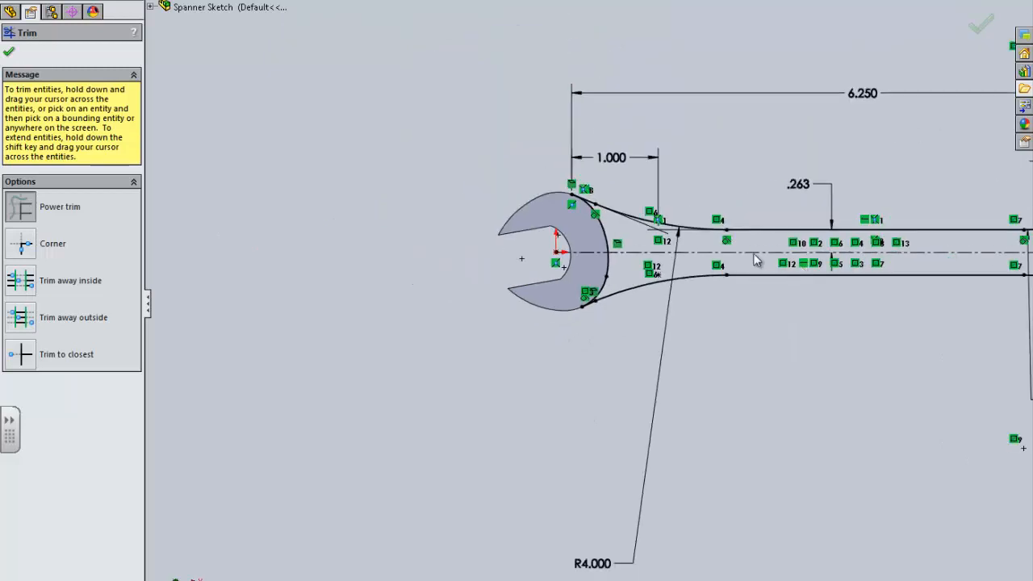
scroll(893, 271, "down", 3)
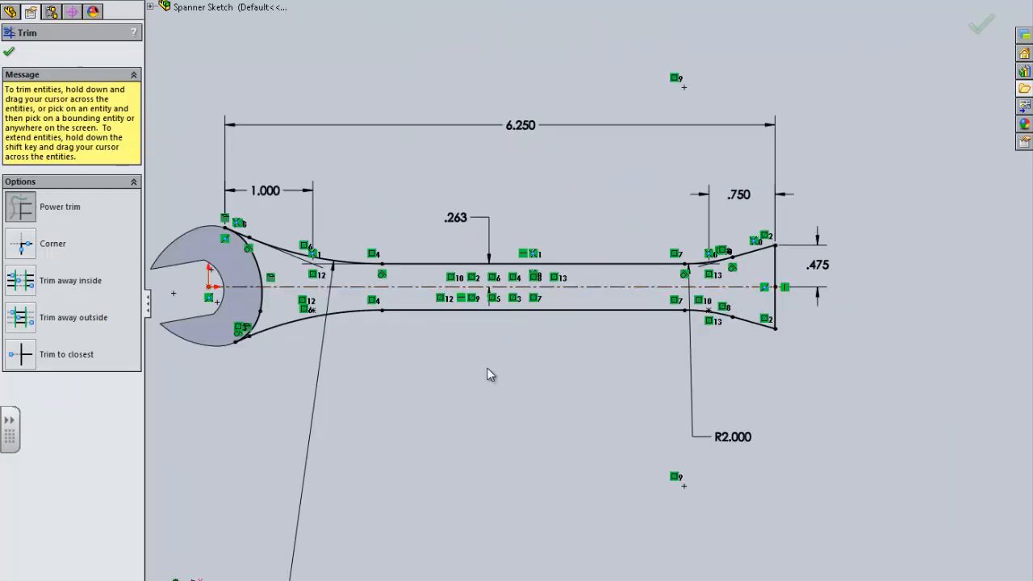
Examine the trimmed handle profile where its upper and lower sloped lines meet the jaw's outer edge.
scroll(249, 316, "up", 3)
scroll(468, 350, "down", 6)
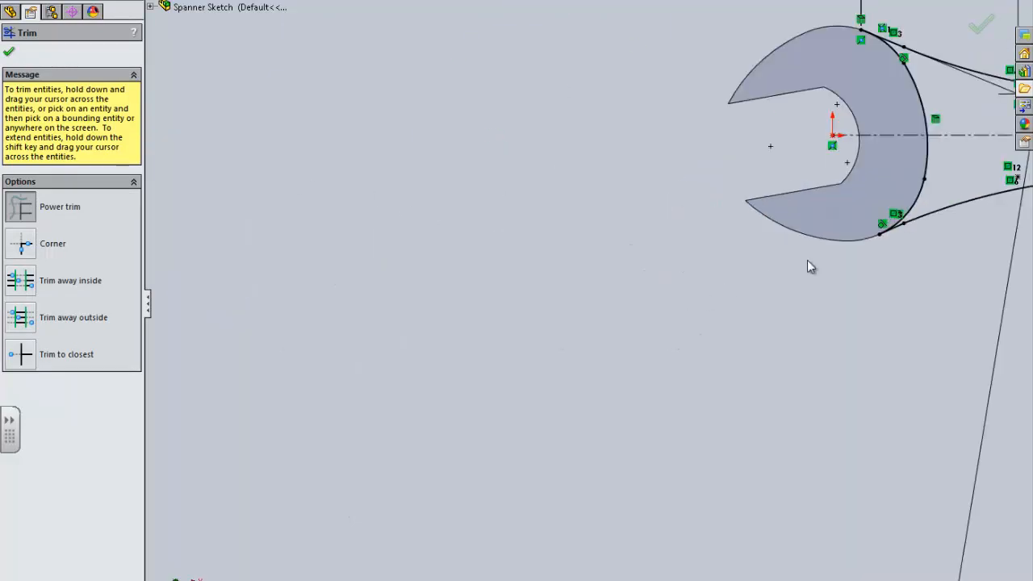
scroll(807, 260, "down", 5)
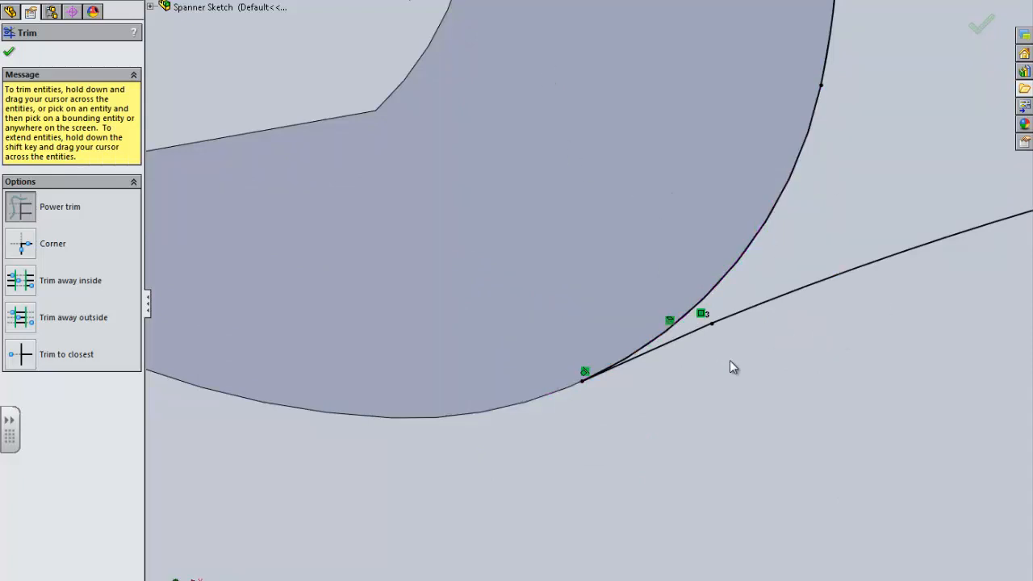
scroll(807, 351, "up", 2)
scroll(879, 333, "up", 4)
scroll(976, 242, "down", 2)
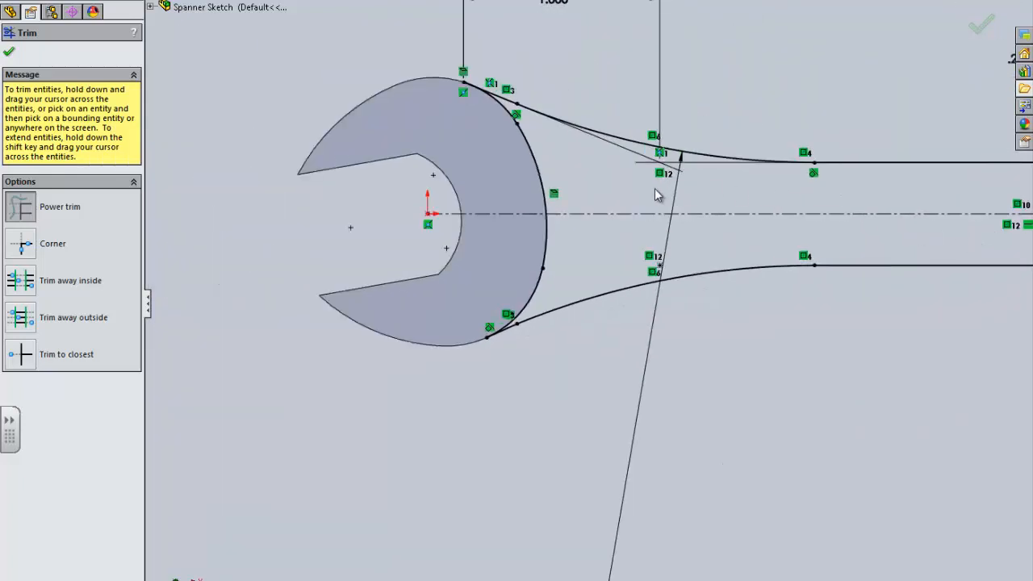
scroll(656, 198, "up", 2)
scroll(663, 212, "up", 2)
scroll(944, 319, "down", 3)
scroll(965, 297, "up", 5)
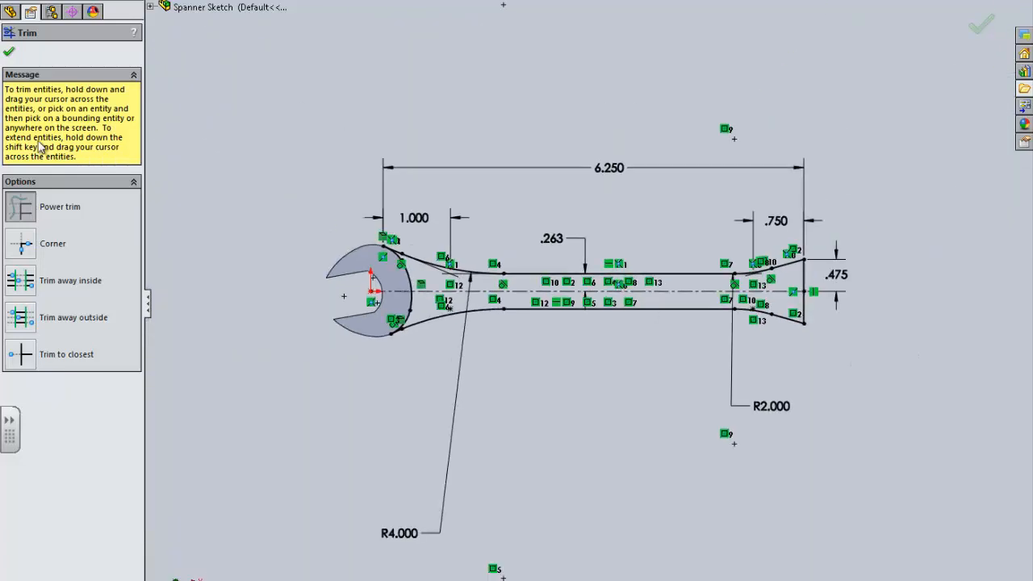
Finish trimming and exit the handle sketch.
left_click(10, 53)
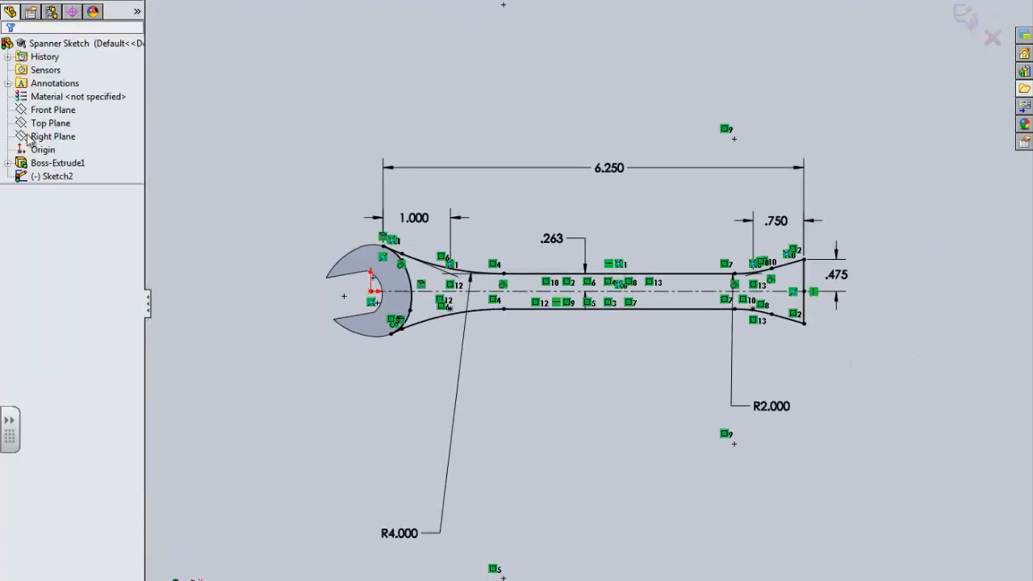
scroll(653, 282, "down", 2)
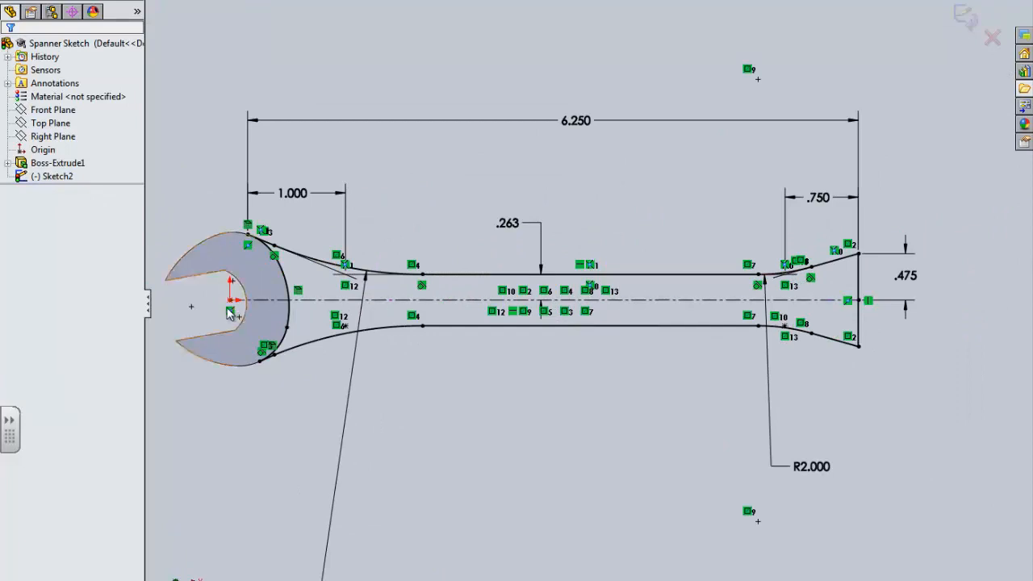
scroll(229, 313, "down", 3)
scroll(613, 271, "up", 2)
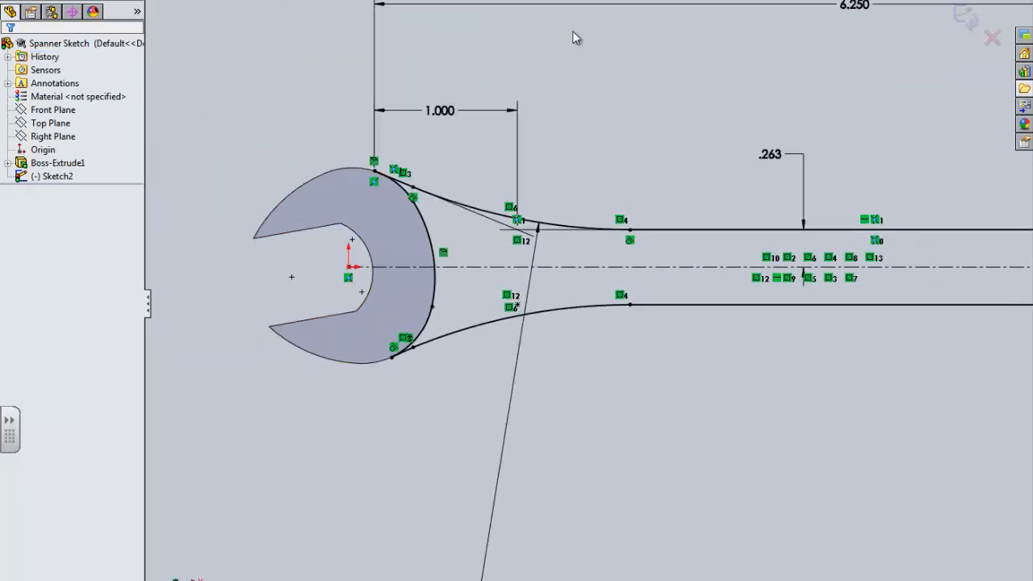
left_click(966, 17)
left_click(351, 115)
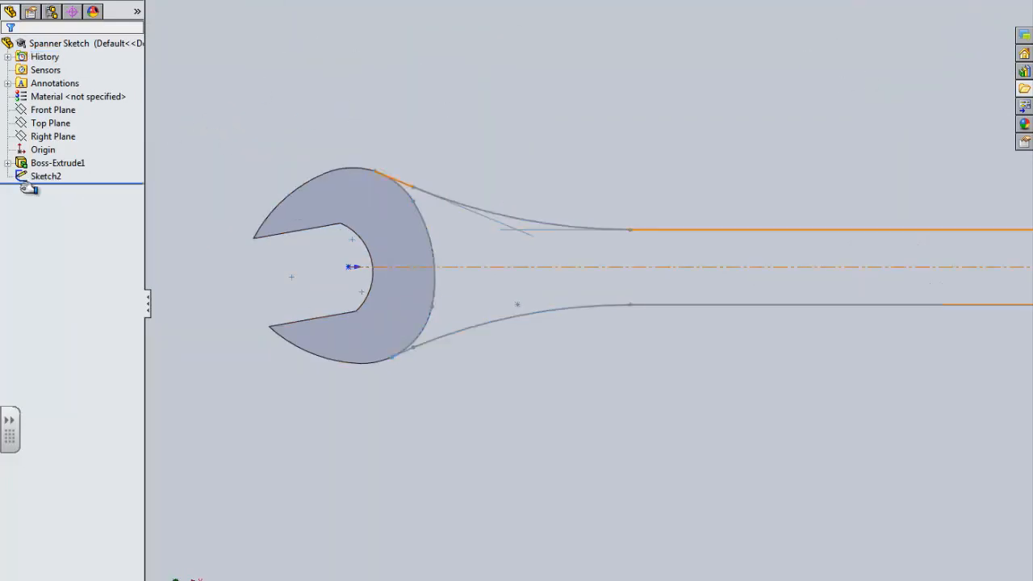
Try to extrude the handle sketch (Sketch2) as a Mid Plane boss with a depth of 0.175 in.
scroll(565, 306, "up", 3)
scroll(952, 291, "down", 2)
scroll(528, 306, "up", 3)
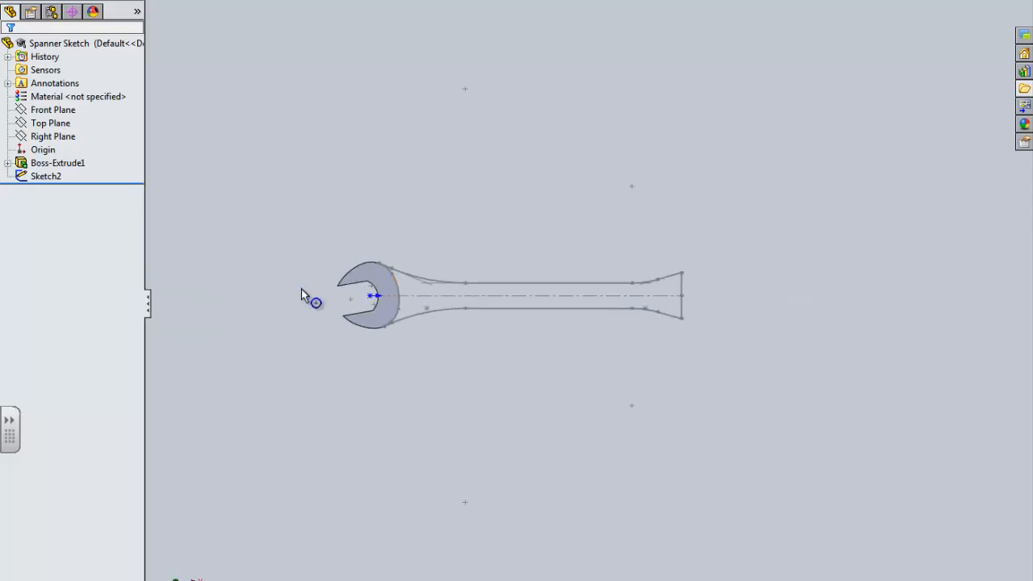
scroll(302, 295, "down", 2)
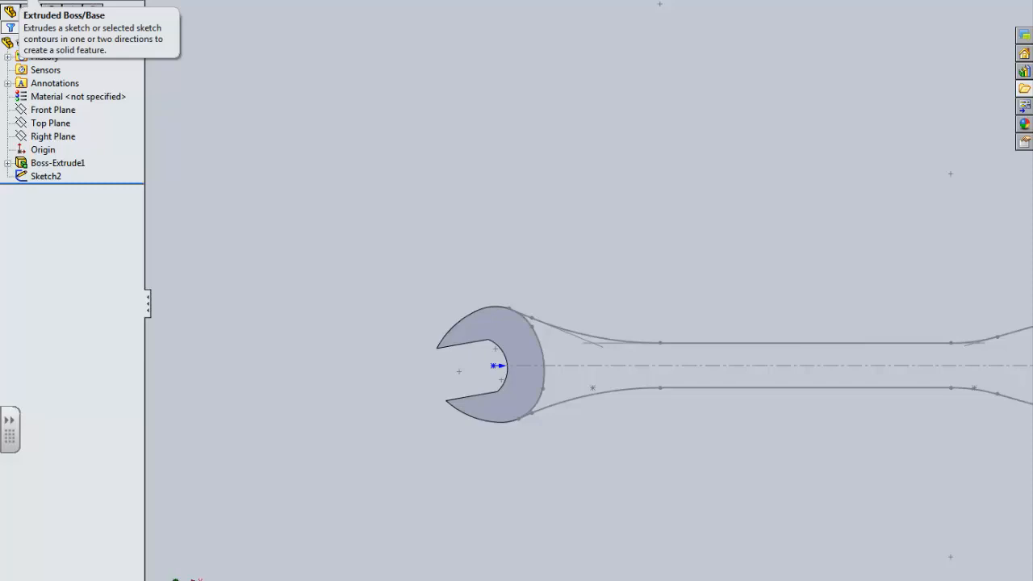
left_click(12, 2)
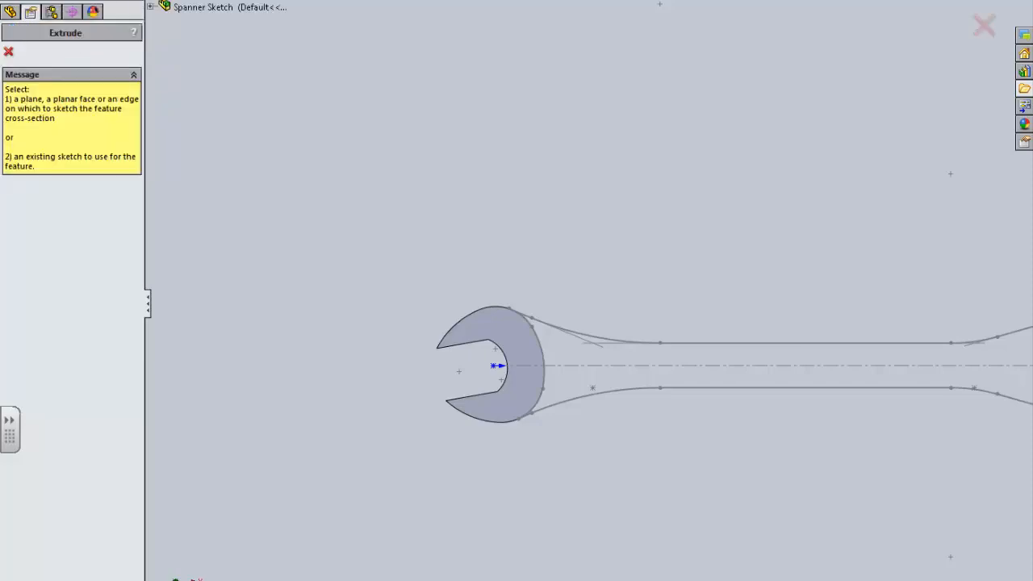
left_click(10, 11)
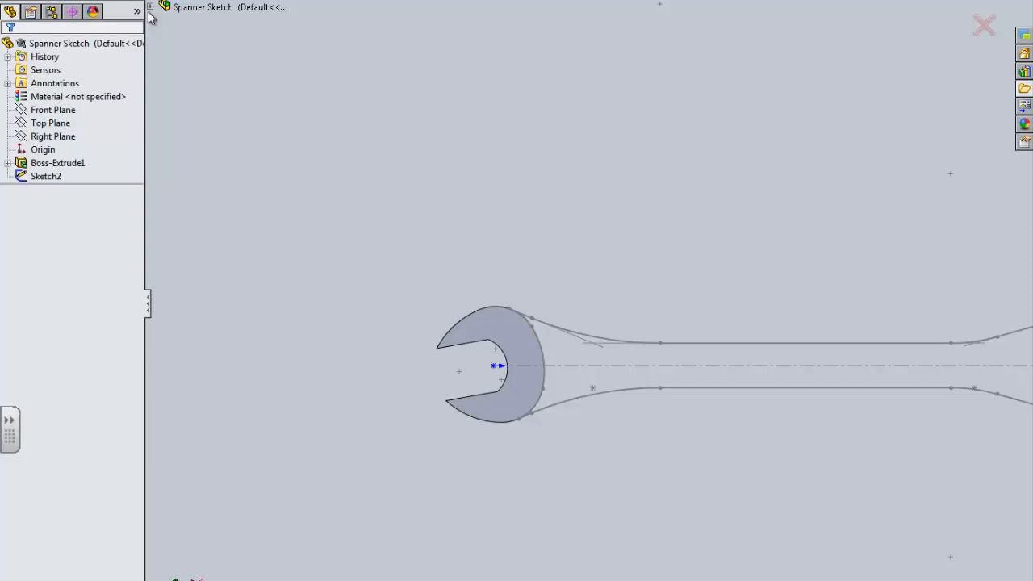
left_click(200, 140)
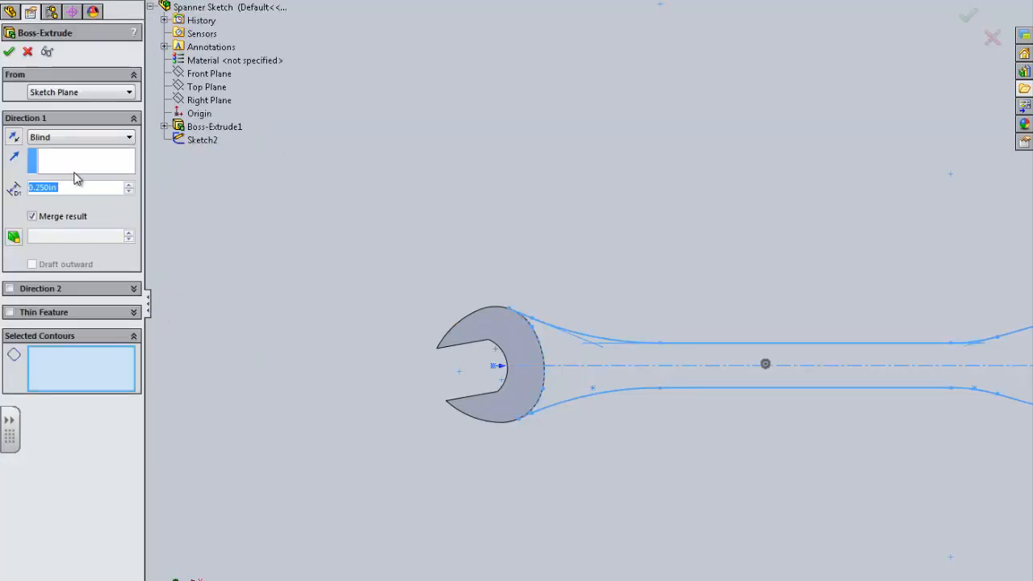
left_click(79, 137)
left_click(49, 205)
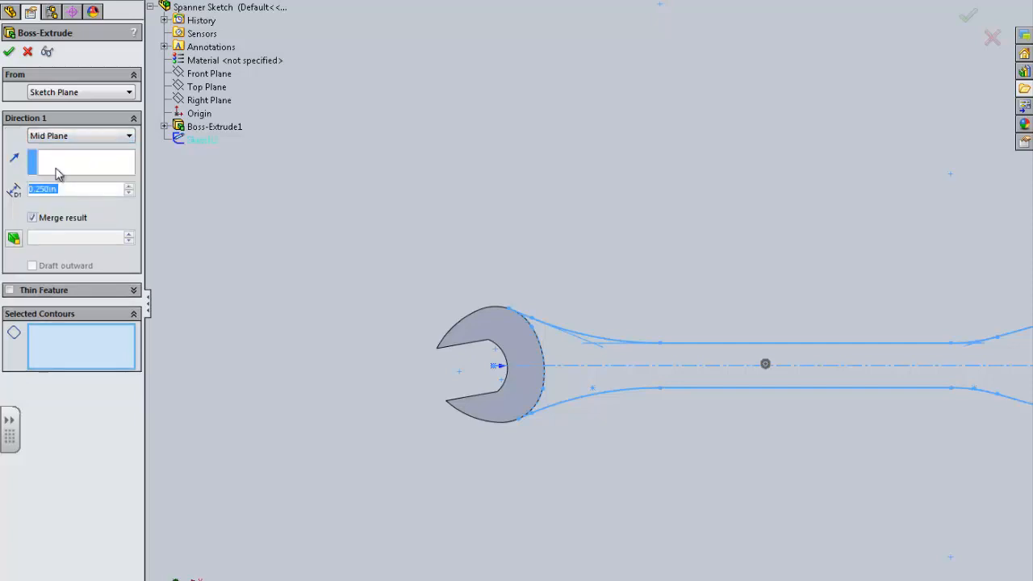
type(".175")
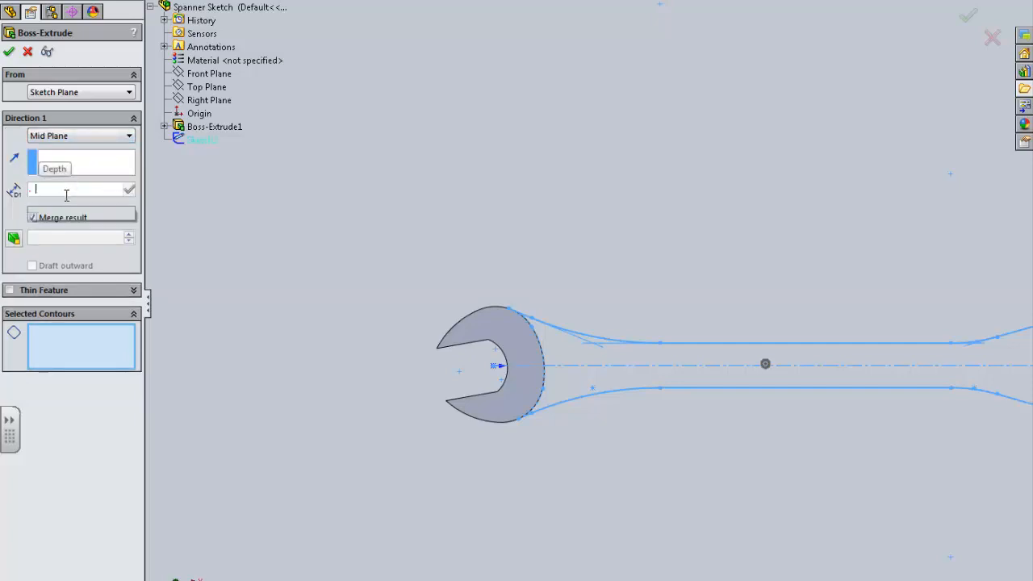
left_click(10, 53)
left_click(615, 286)
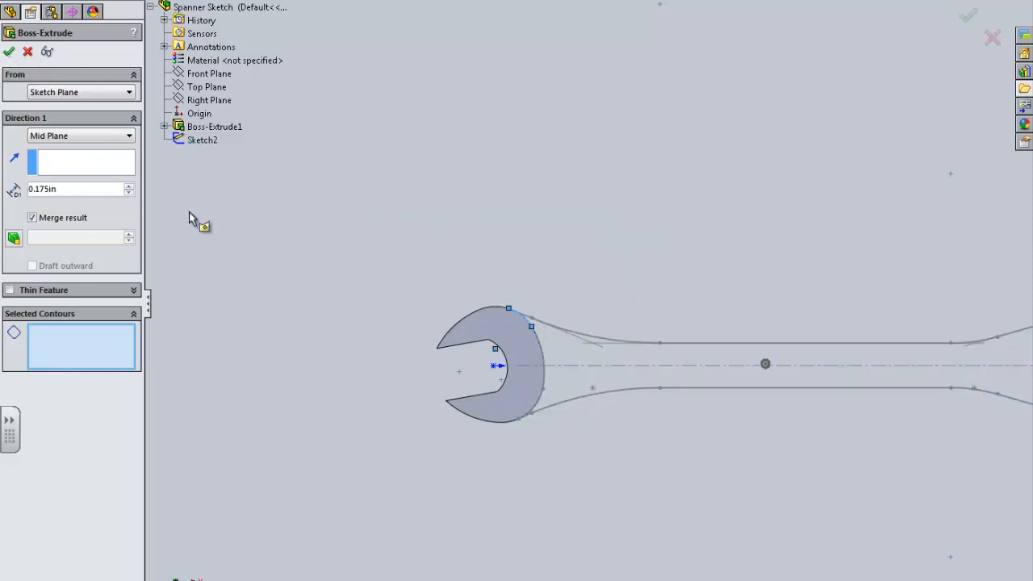
key("Escape")
Retry the boss extrusion of the whole handle sketch at 0.175 in with the Mid Plane end condition.
scroll(864, 339, "down", 3)
scroll(864, 339, "up", 3)
key("f")
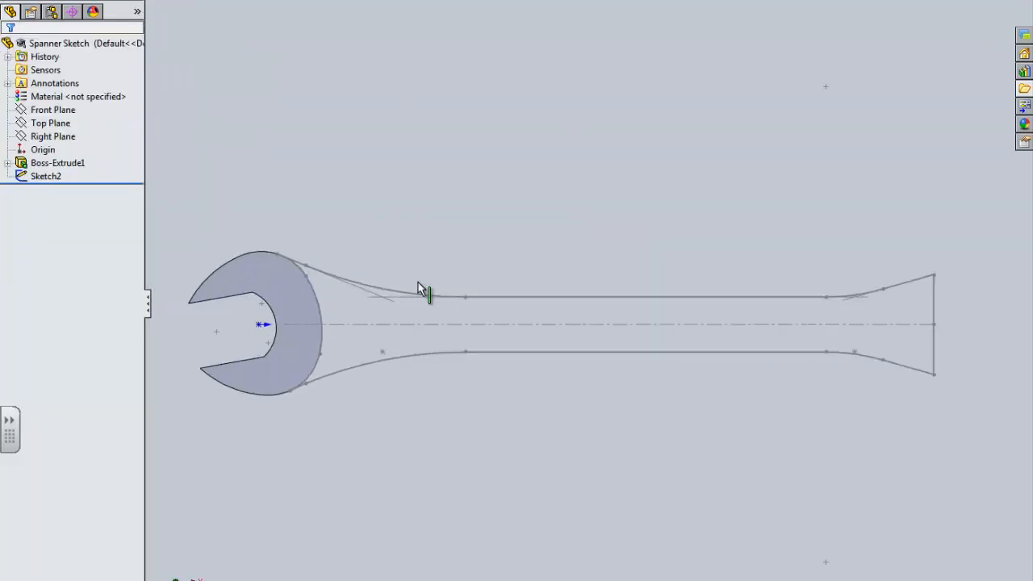
left_click(51, 176)
left_click(29, 2)
left_click(198, 139)
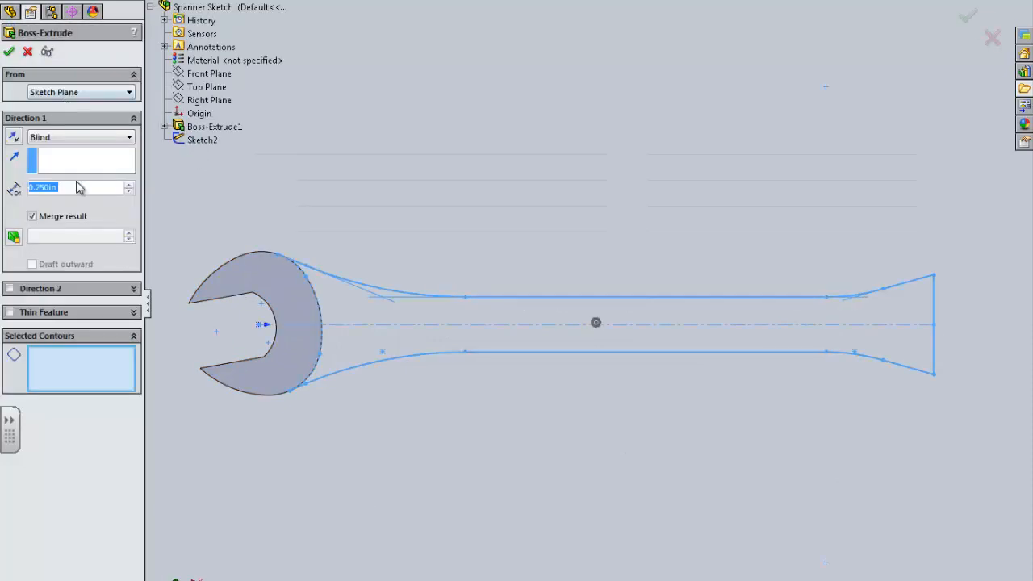
type(".175")
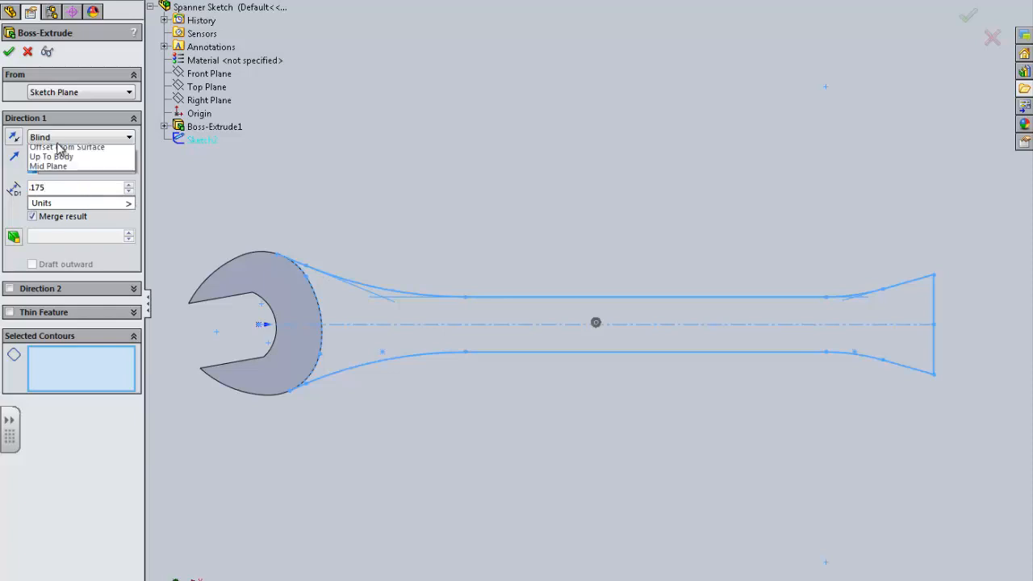
left_click(52, 138)
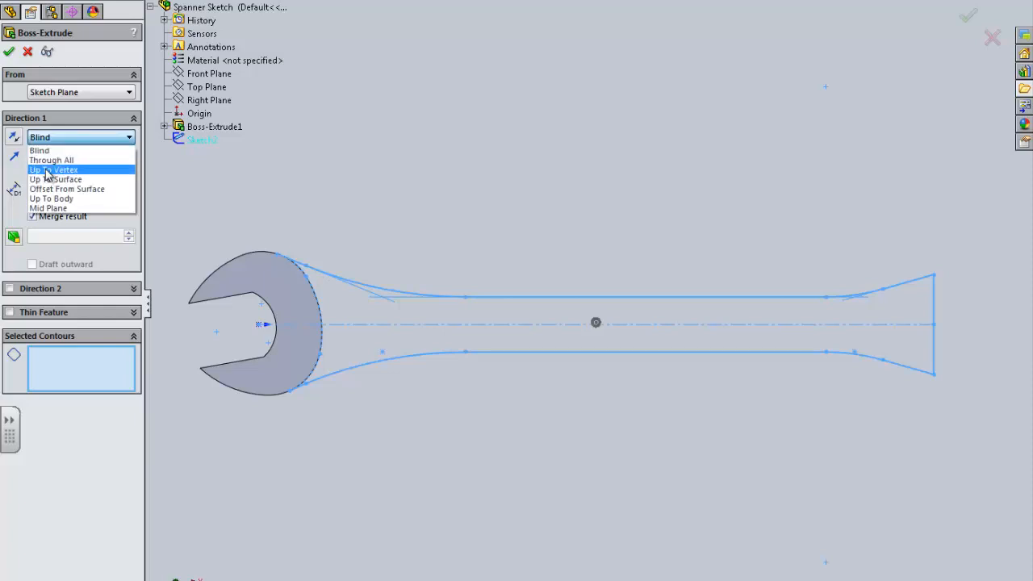
left_click(44, 207)
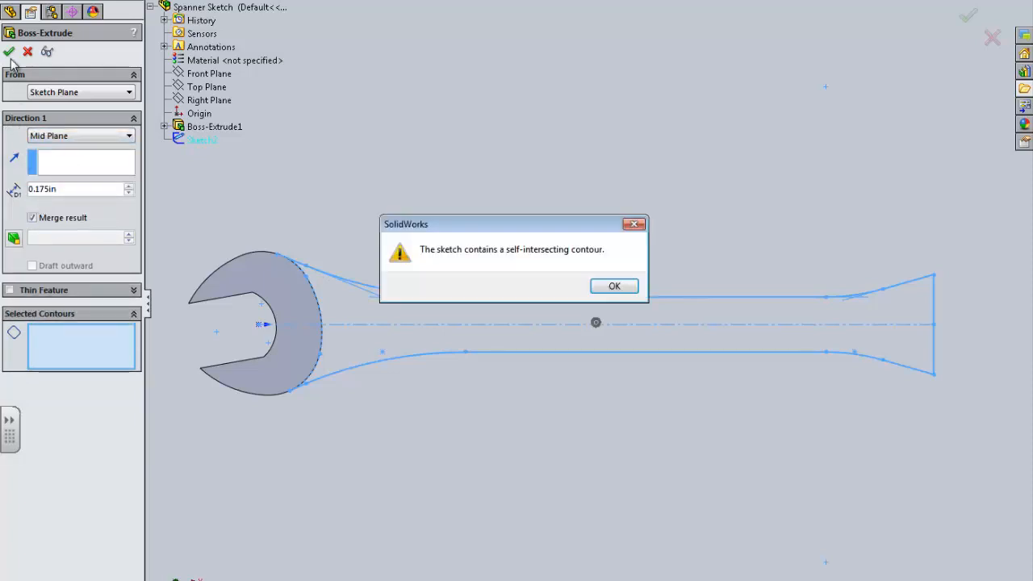
left_click(613, 286)
key("Escape")
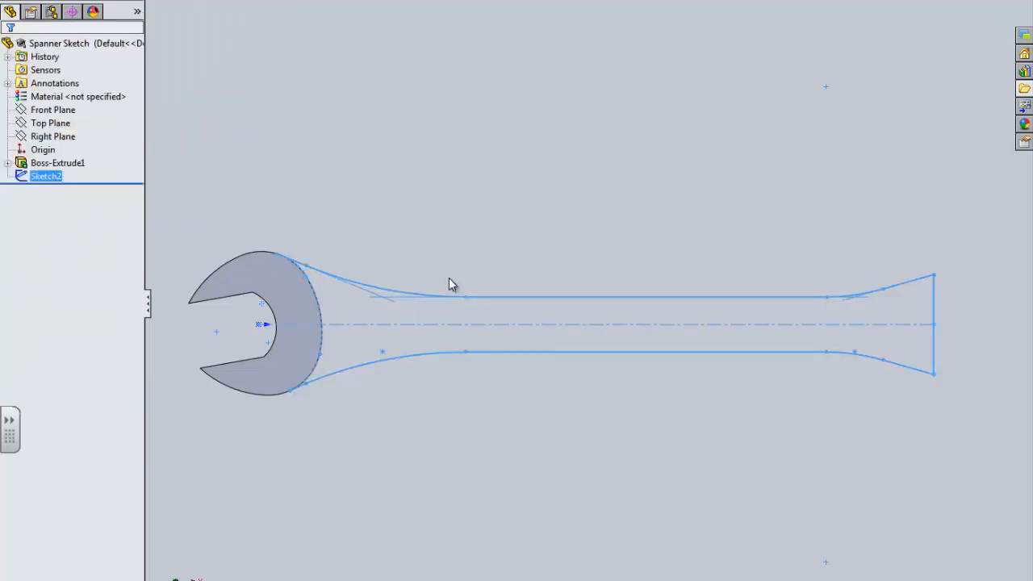
Reopen the handle sketch, inspect its flared end and the arcs along the jaw's outer edge for contour problems, and exit the sketch.
left_click(50, 177)
left_click(91, 139)
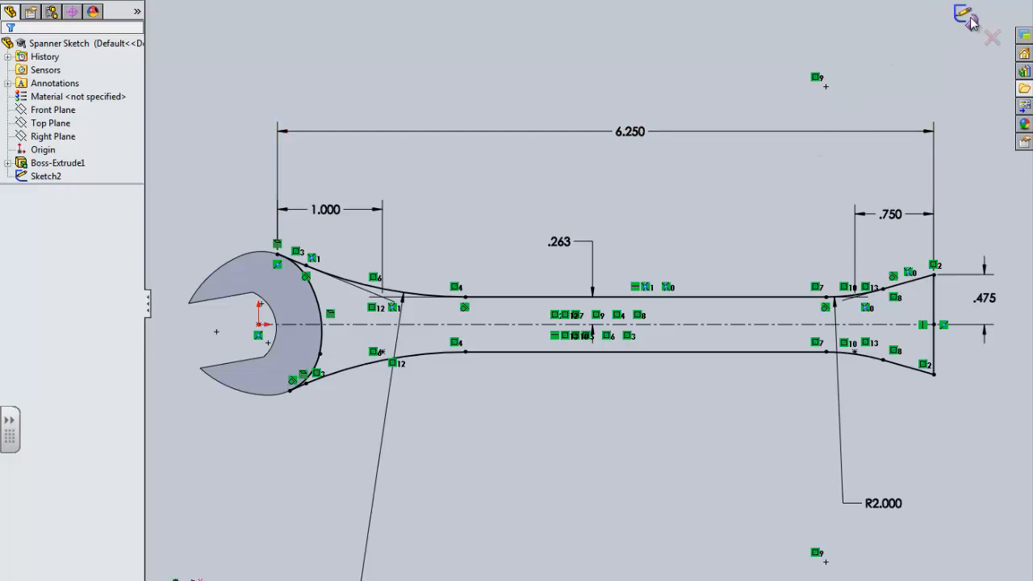
scroll(953, 358, "down", 3)
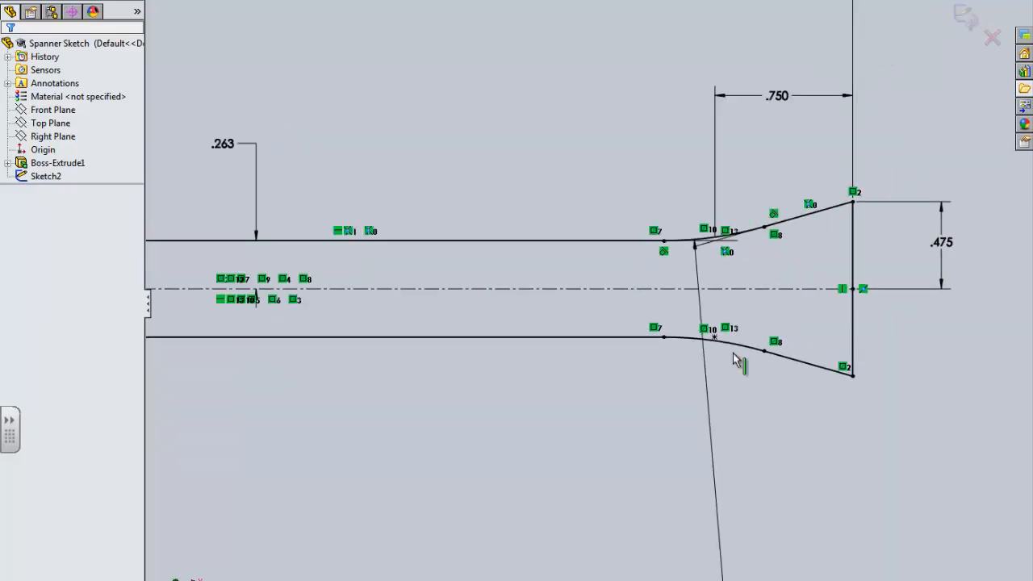
scroll(733, 354, "up", 2)
scroll(436, 271, "up", 2)
scroll(344, 302, "down", 2)
scroll(234, 329, "down", 3)
scroll(605, 322, "up", 2)
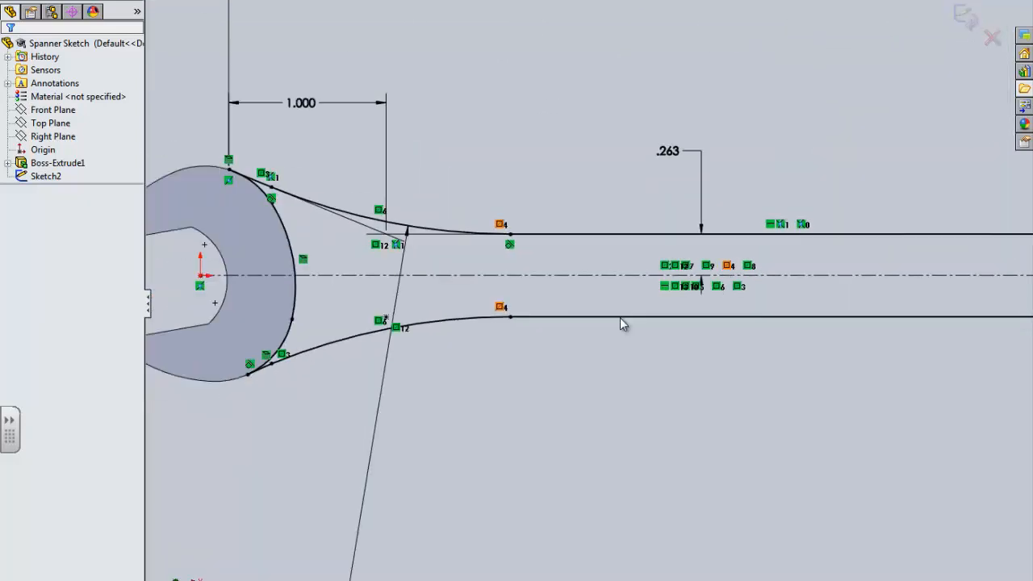
scroll(274, 299, "down", 2)
left_click(250, 349)
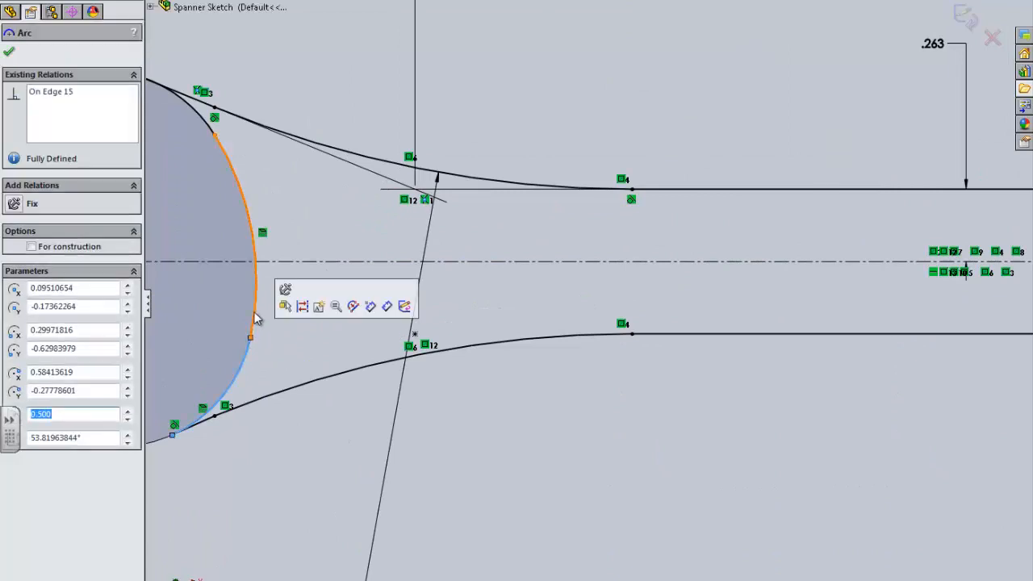
scroll(582, 340, "up", 2)
scroll(583, 340, "up", 3)
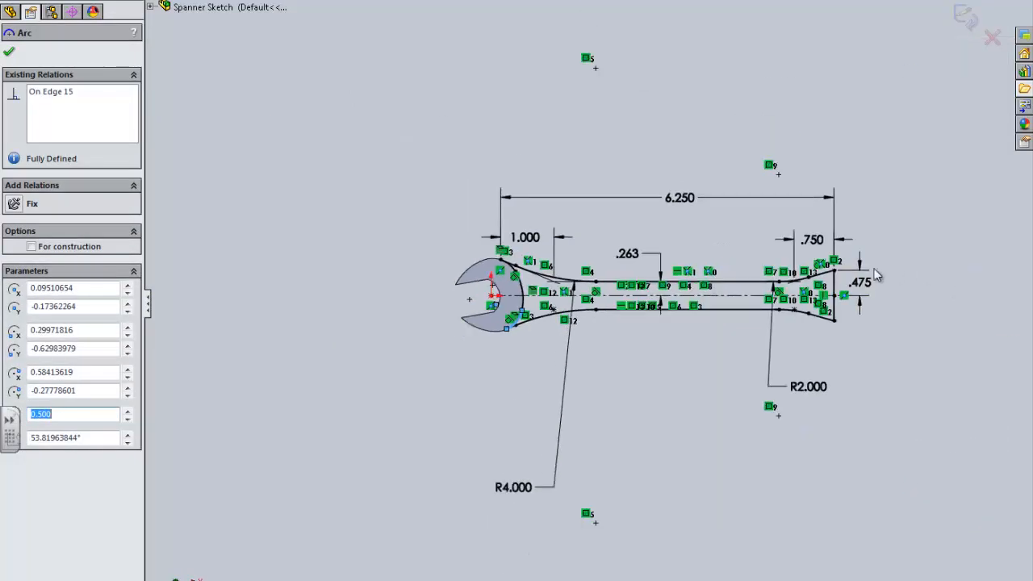
scroll(565, 251, "down", 2)
key("Escape")
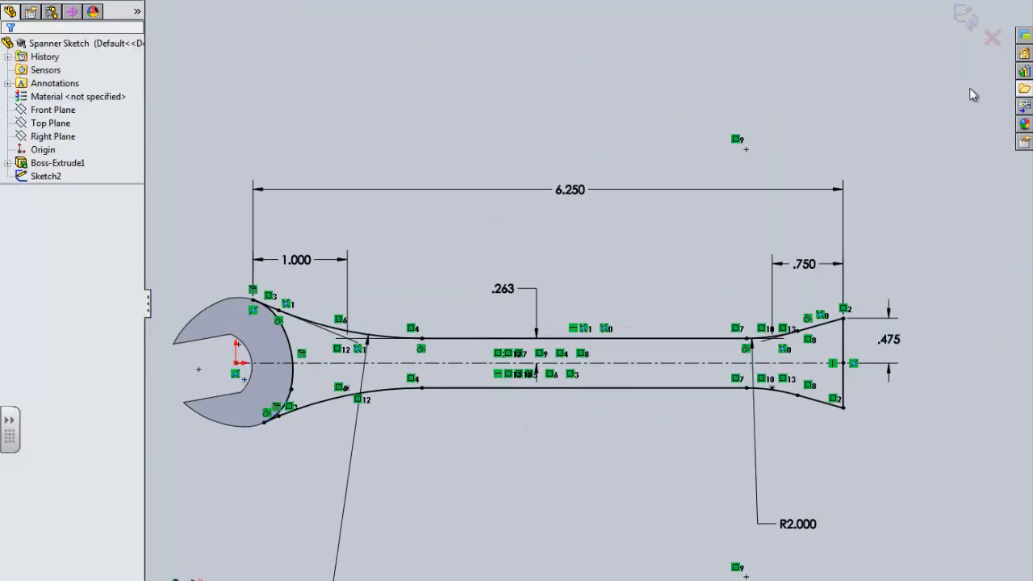
left_click(963, 16)
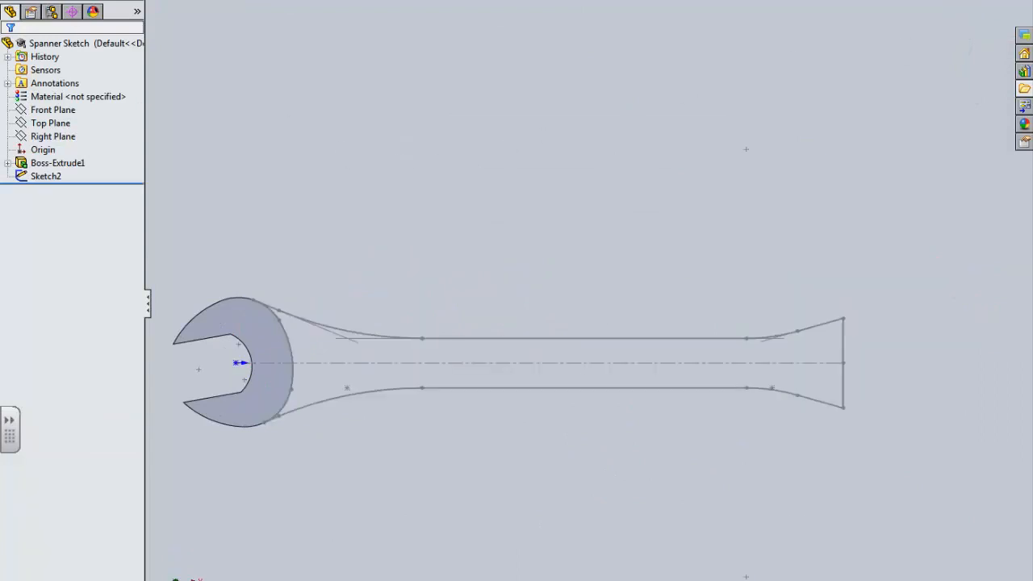
left_click(503, 340)
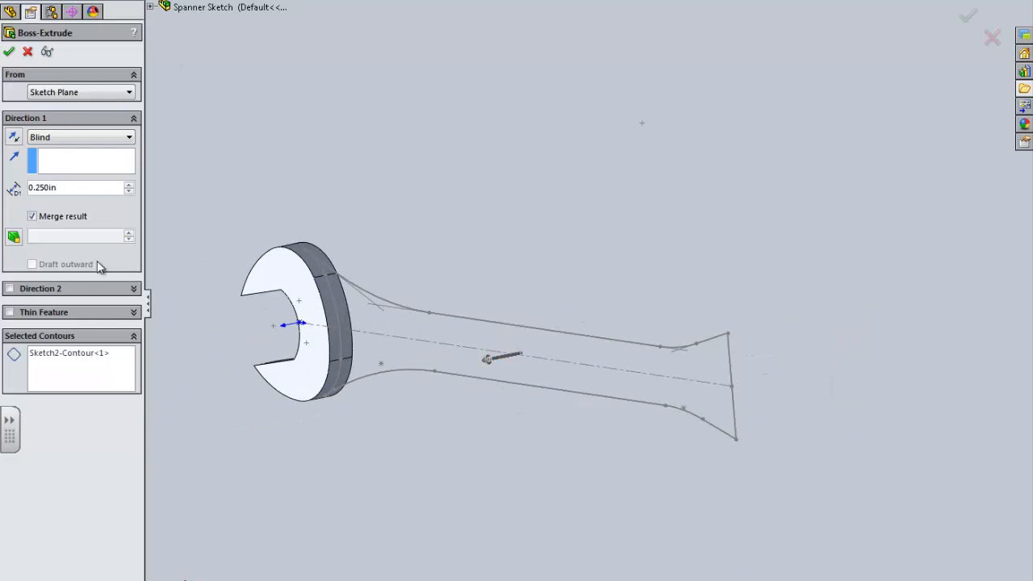
left_click(129, 191)
key("Escape")
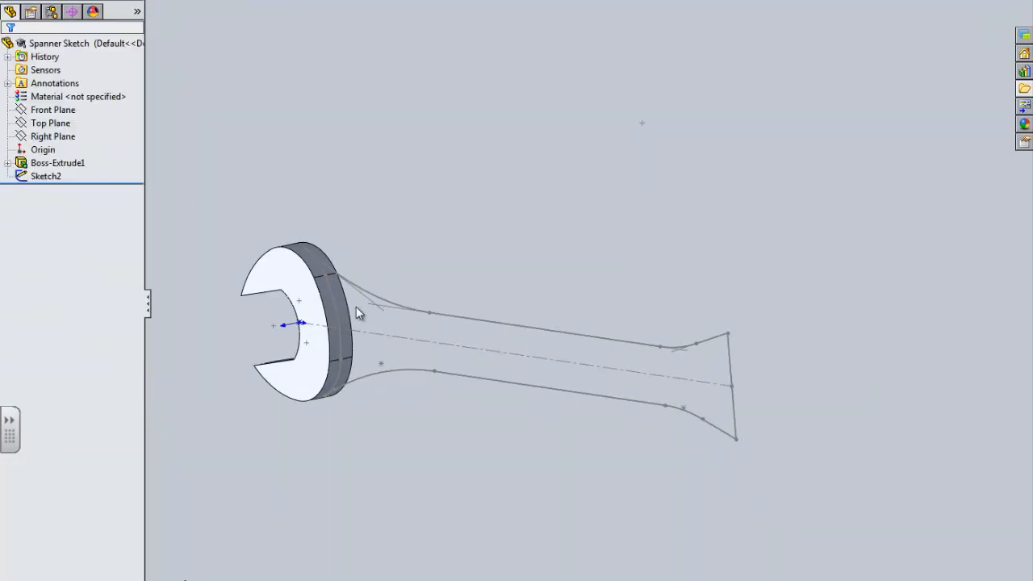
left_click(394, 371)
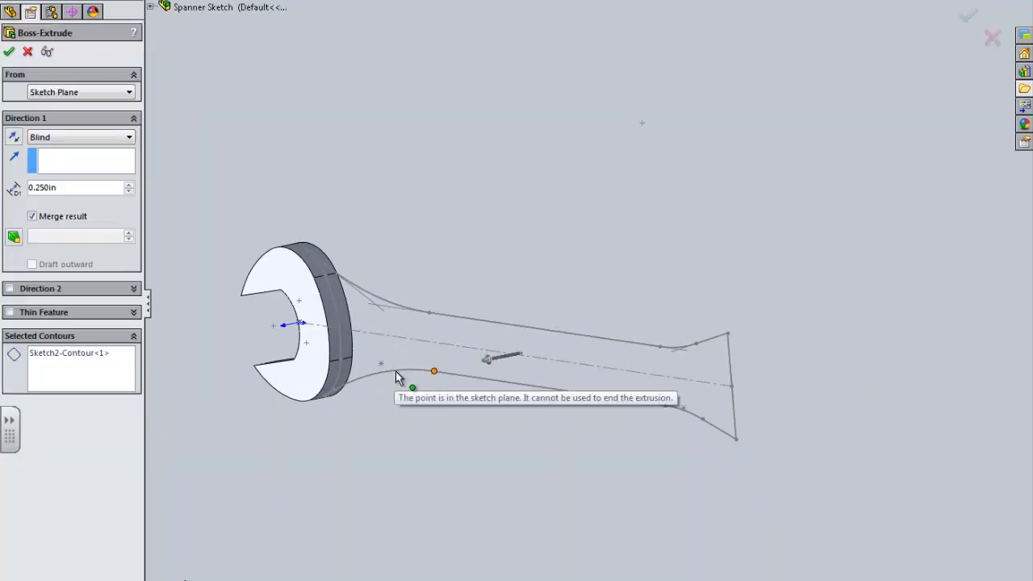
left_click(63, 159)
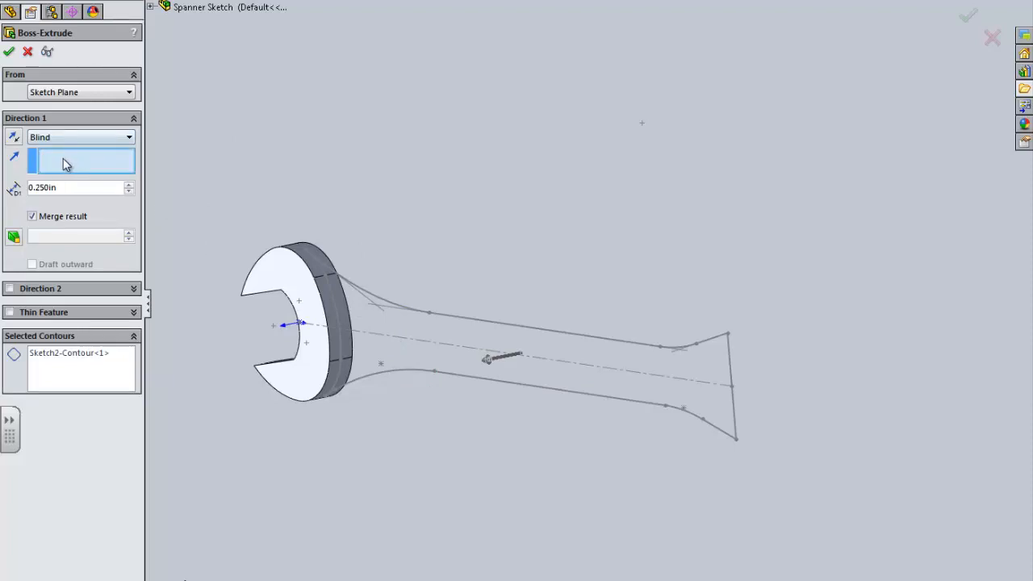
key("Escape")
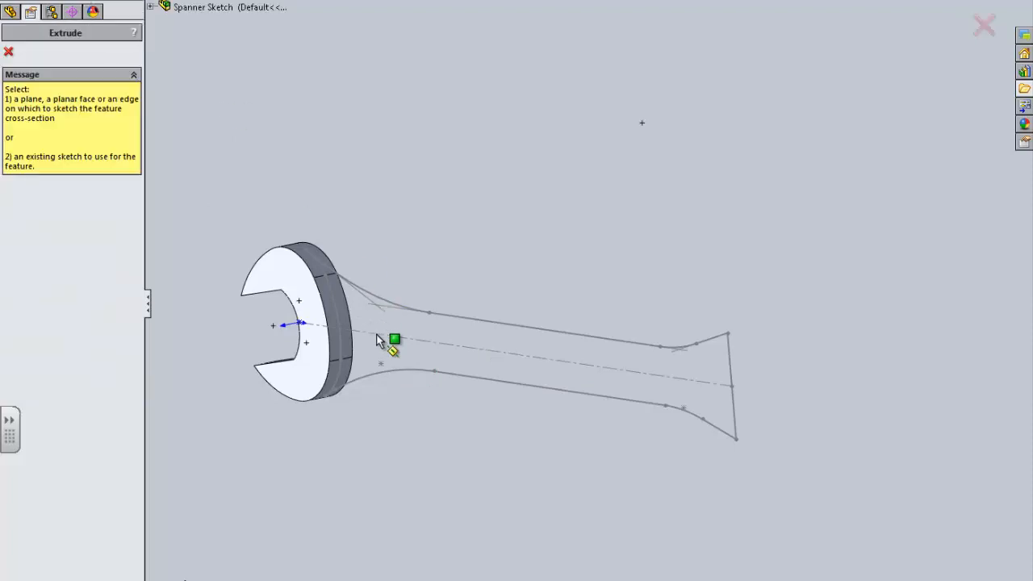
left_click(403, 370)
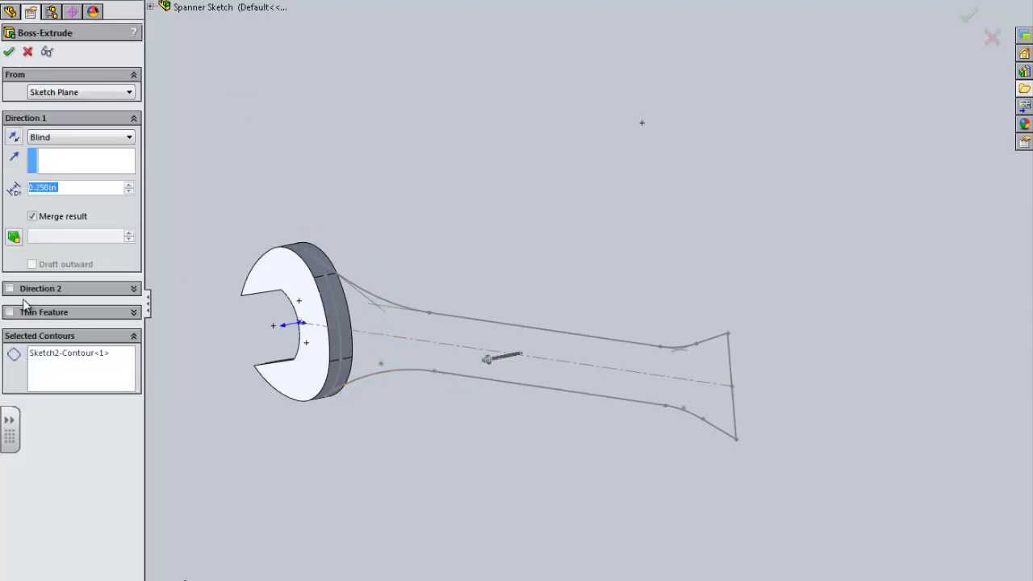
left_click(10, 311)
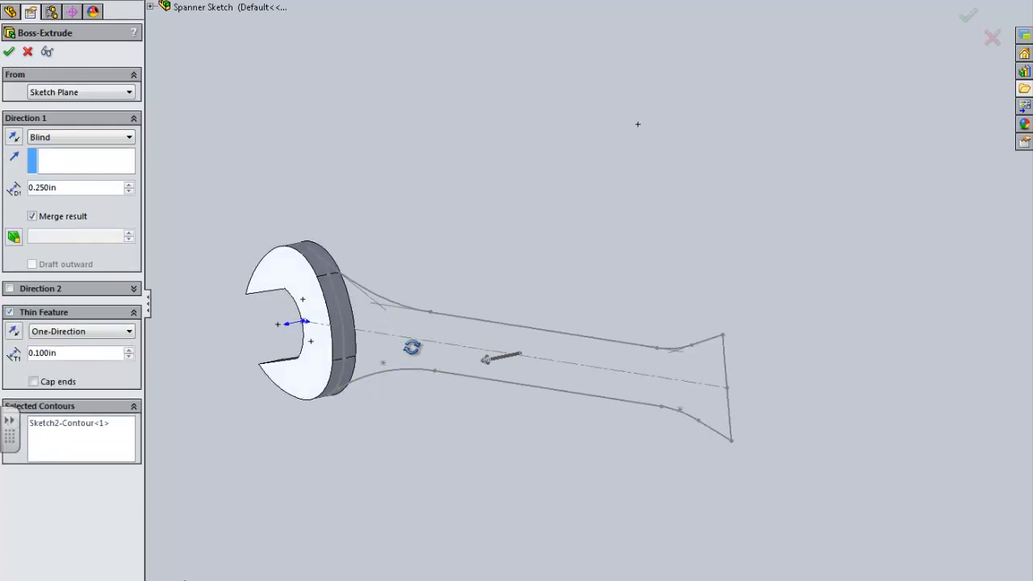
middle_click_drag(412, 346, 591, 351)
left_click(888, 418)
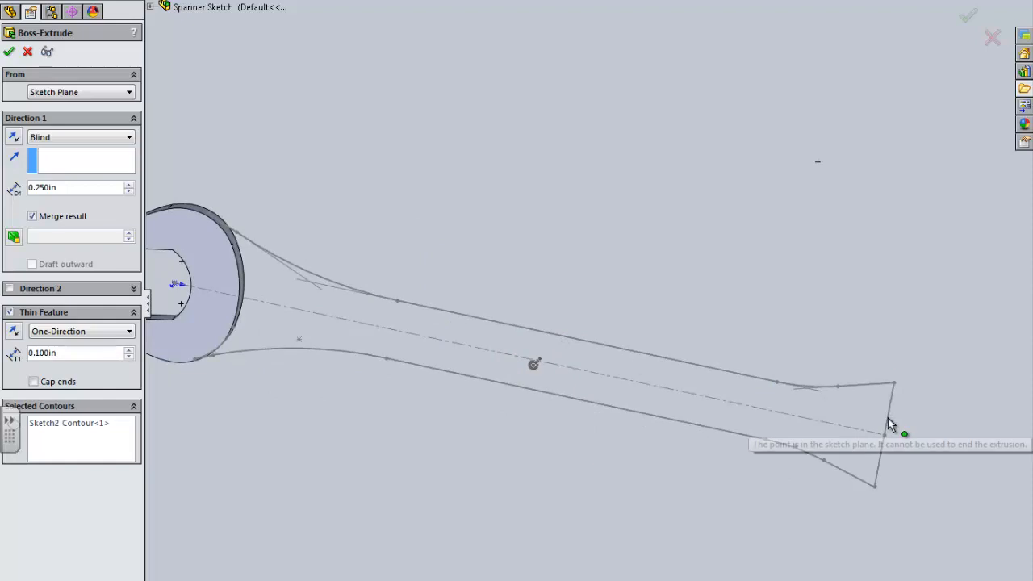
key("Escape")
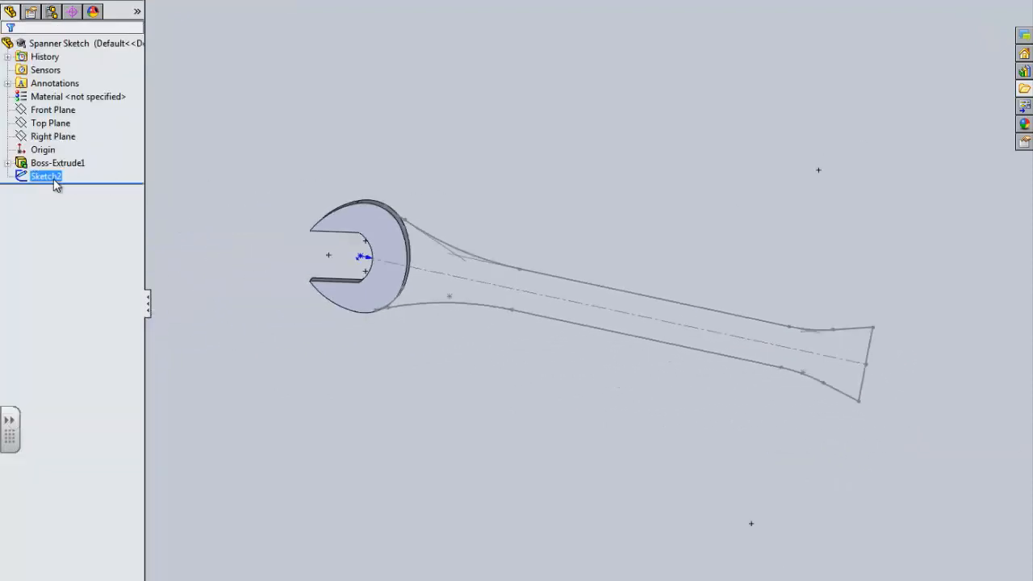
Reopen the handle sketch, view it normal to its plane, and examine where the handle's upper tangent line meets the jaw's outer arc.
left_click(49, 177)
left_click(86, 141)
middle_click_drag(576, 395, 599, 404)
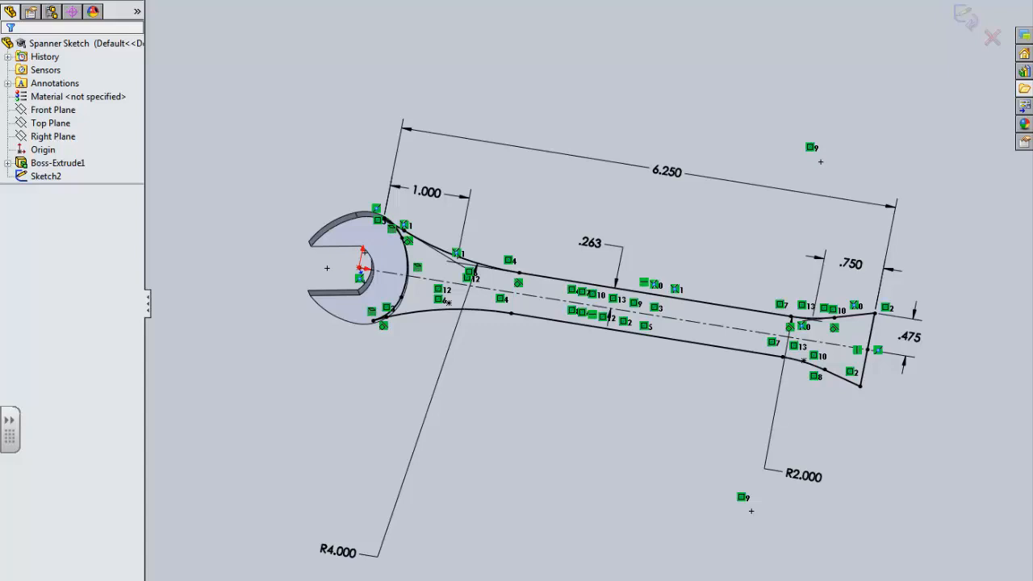
left_click(572, 2)
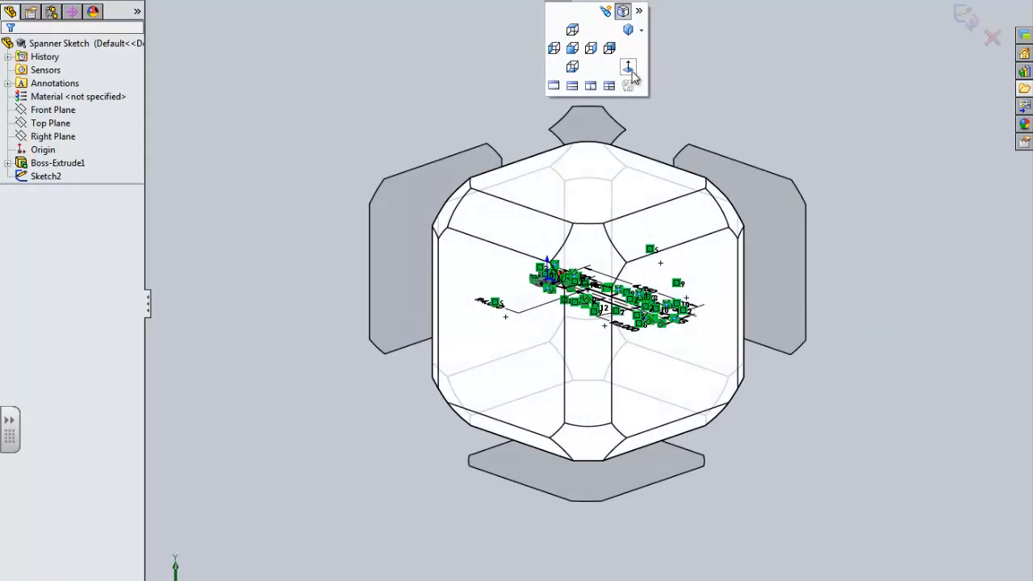
left_click(630, 70)
scroll(425, 342, "down", 8)
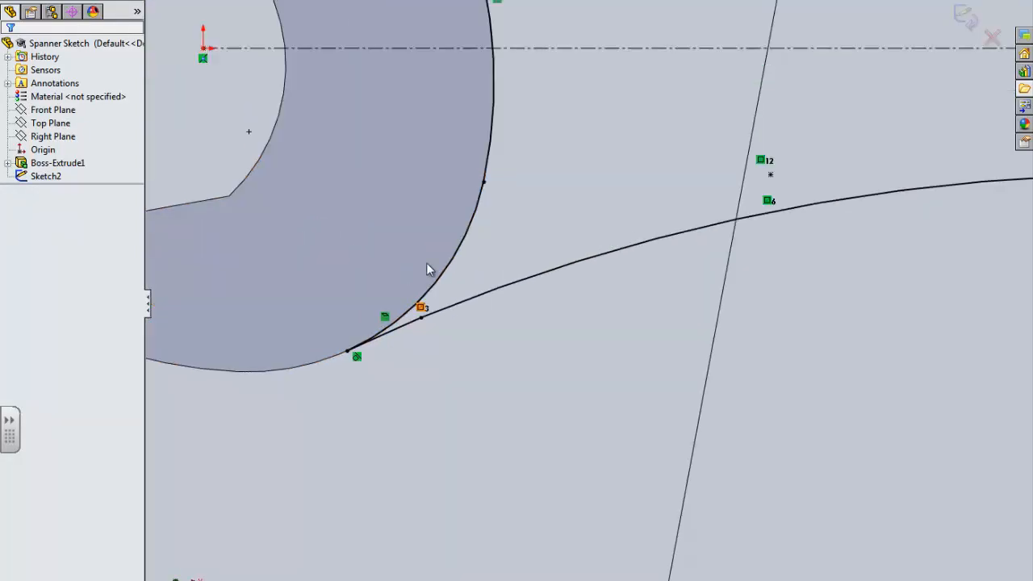
scroll(490, 37, "down", 4)
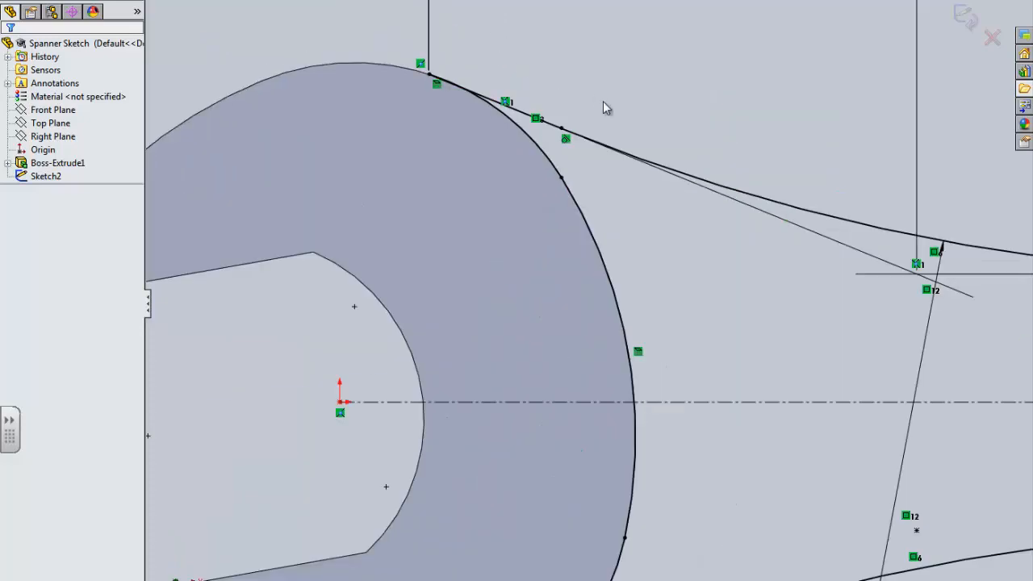
scroll(516, 157, "down", 6)
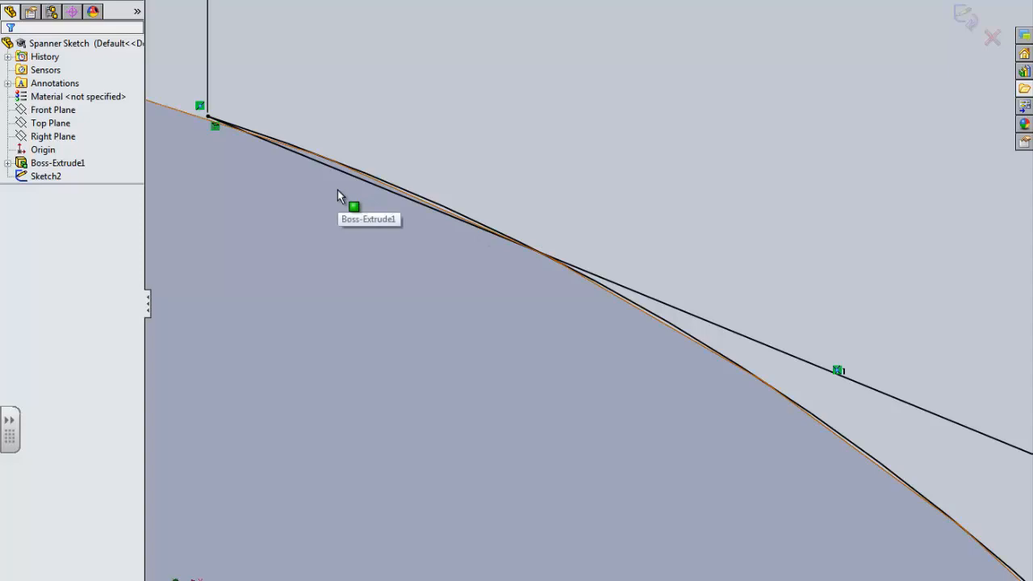
scroll(506, 240, "down", 1)
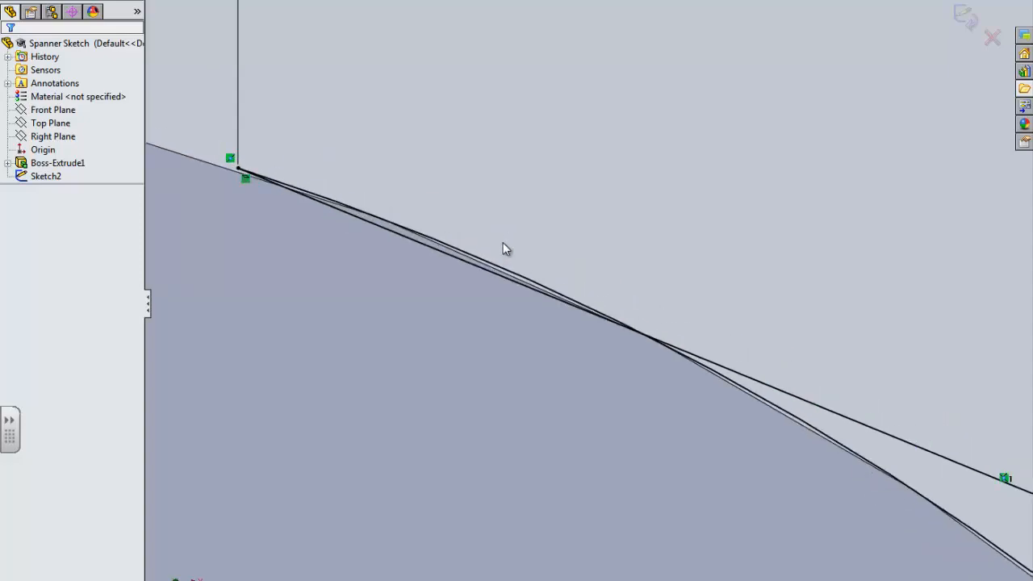
scroll(576, 311, "up", 2)
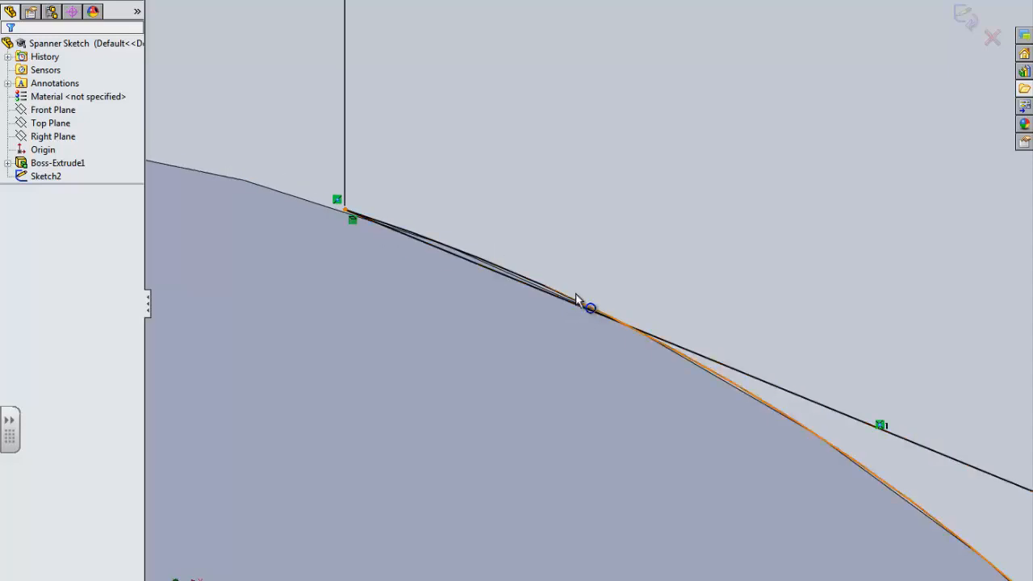
scroll(577, 299, "up", 2)
scroll(514, 316, "down", 3)
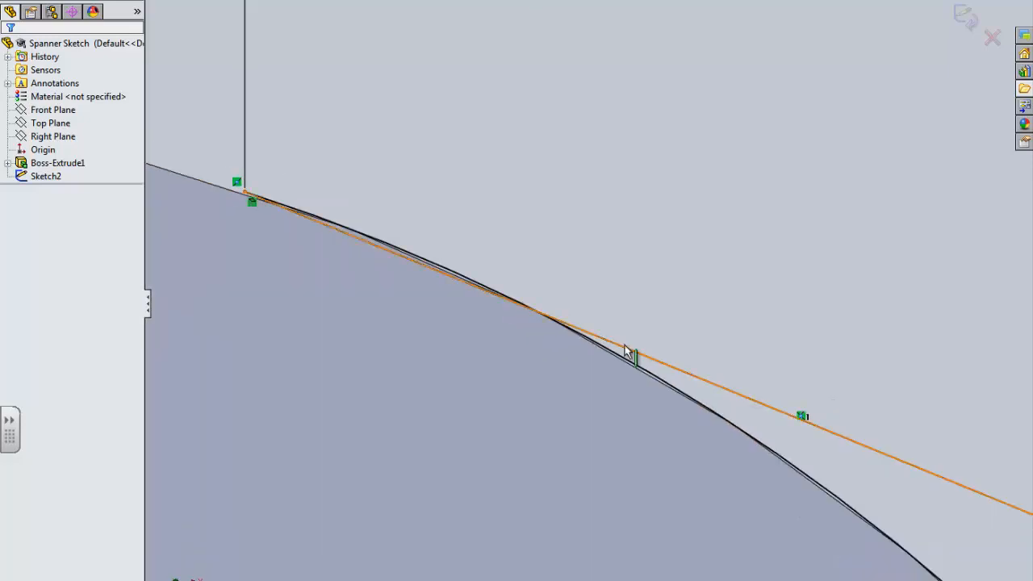
scroll(392, 265, "up", 1)
scroll(420, 202, "down", 1)
Power-trim the overlapping line and arc ends beyond their crossing on the jaw's upper outer edge.
key("t")
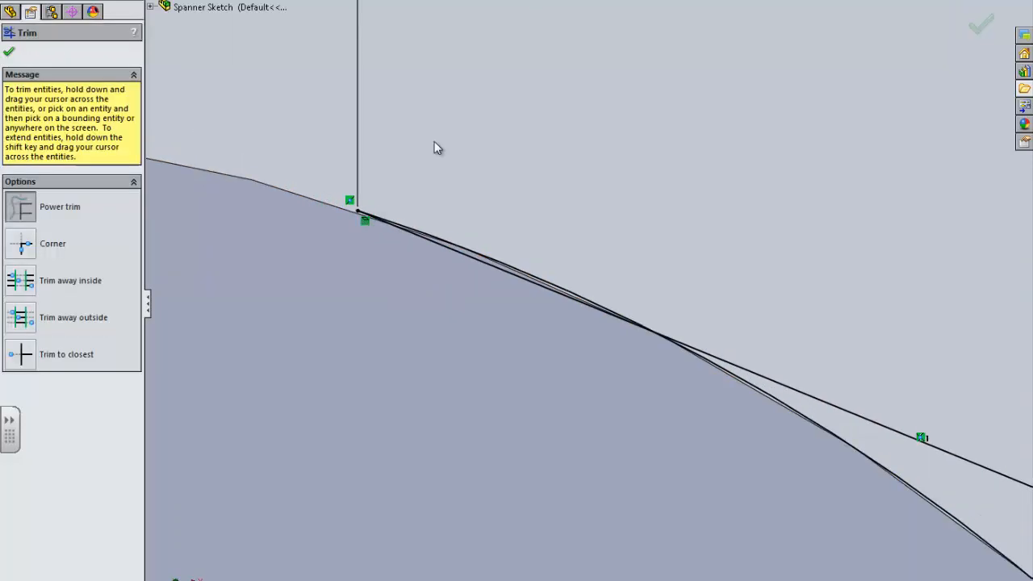
left_click_drag(434, 148, 518, 362)
scroll(550, 302, "up", 6)
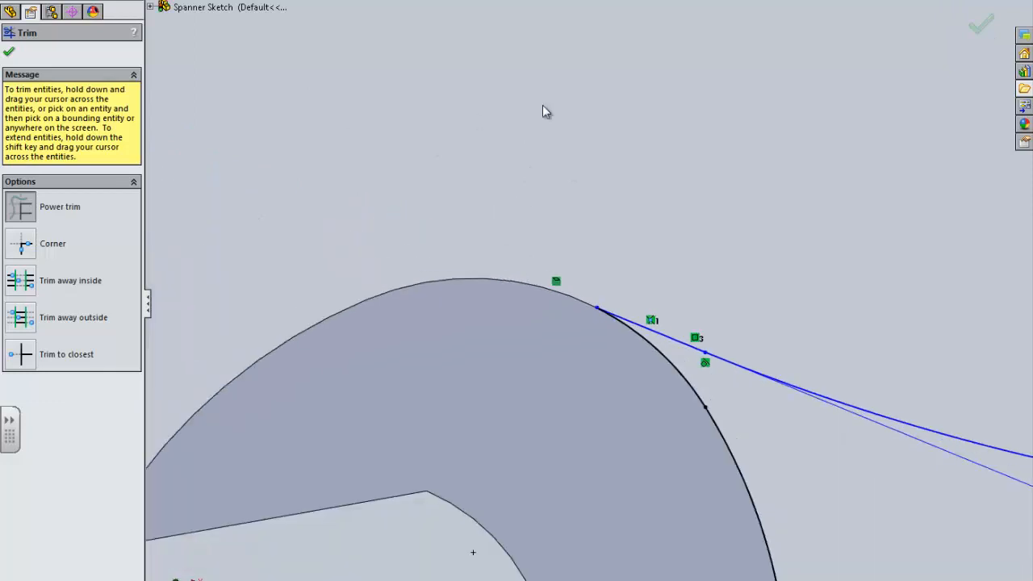
scroll(494, 324, "down", 5)
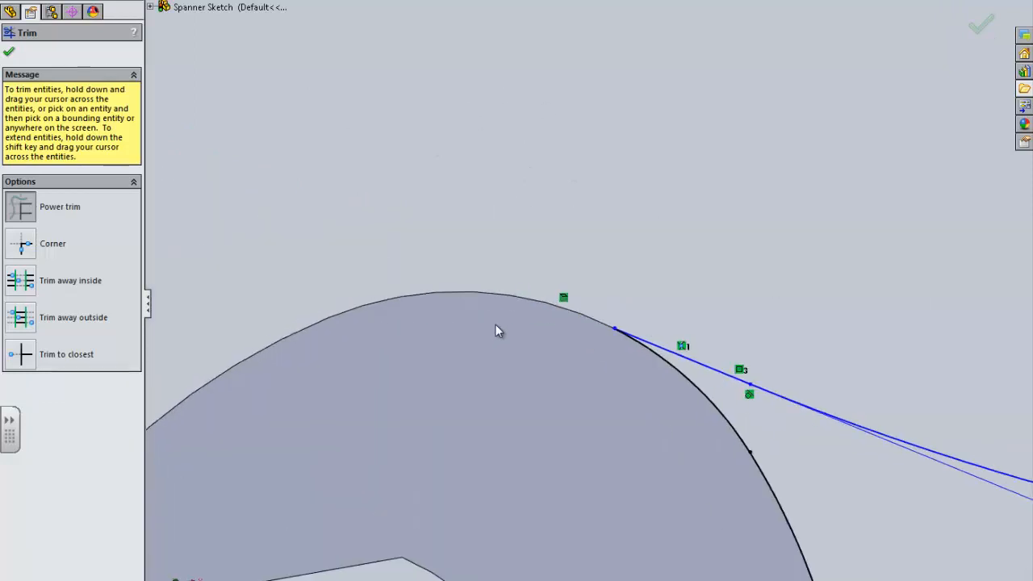
key("Escape")
Make the trimmed endpoint of the handle's upper line coincident with the jaw's outer edge.
left_click(498, 341)
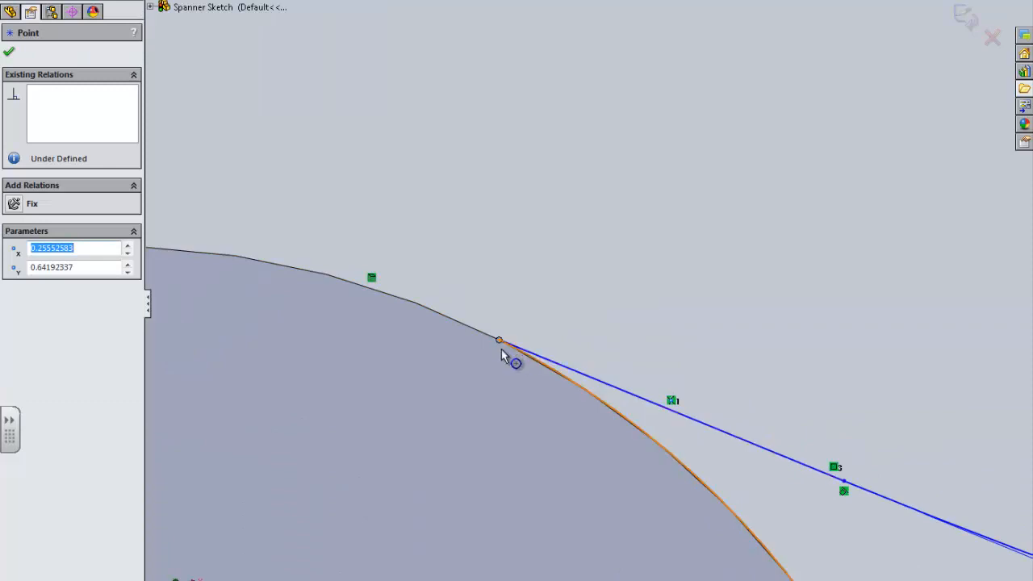
key("Escape")
left_click(384, 318, "ctrl")
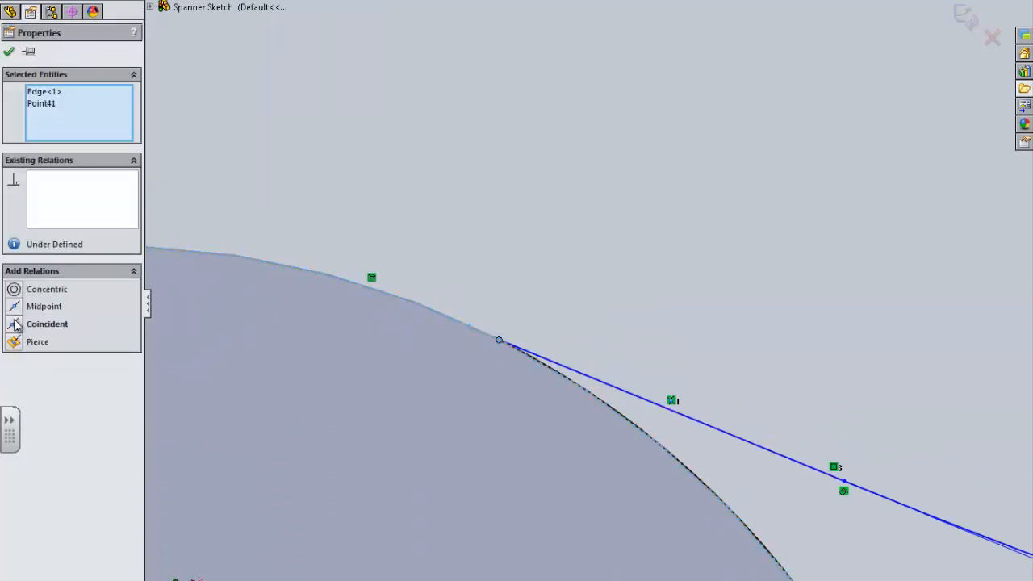
left_click(14, 323)
key("Escape")
scroll(484, 335, "down", 3)
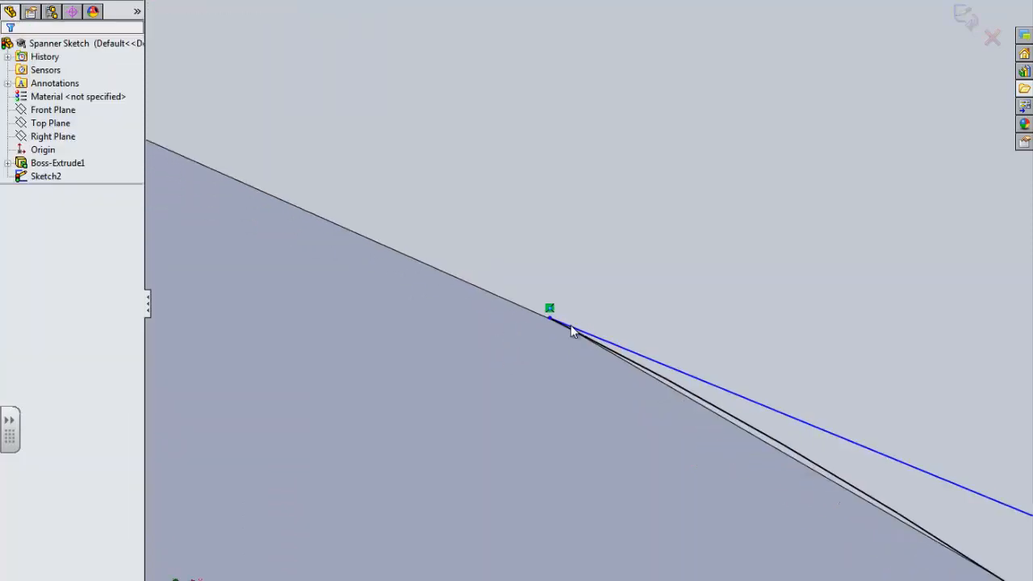
left_click(593, 342)
left_click(496, 307, "ctrl")
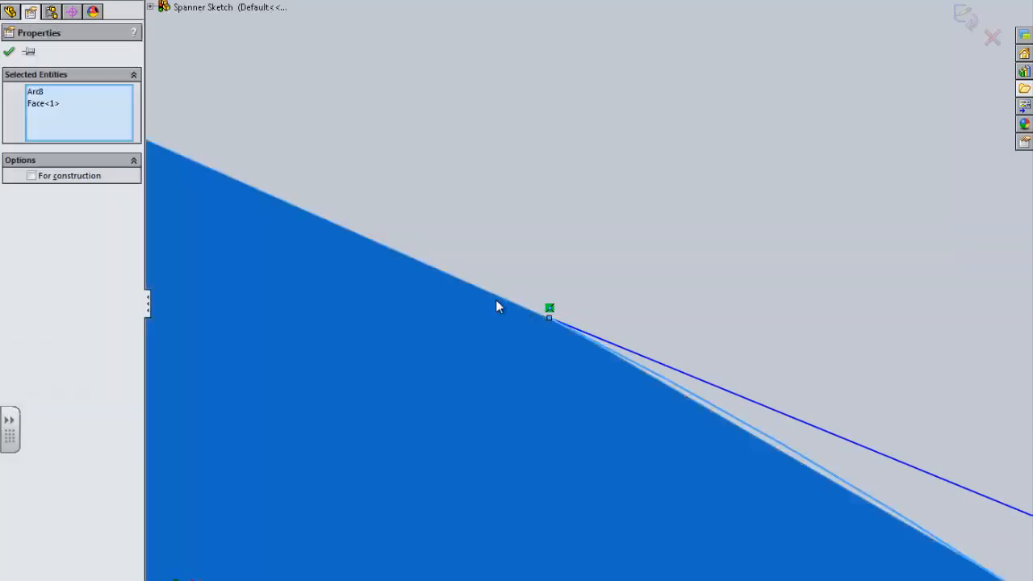
left_click(498, 184)
Dimension the horizontal distance from the upper line's jaw endpoint to the handle's flared end as 6.25 in.
key("f")
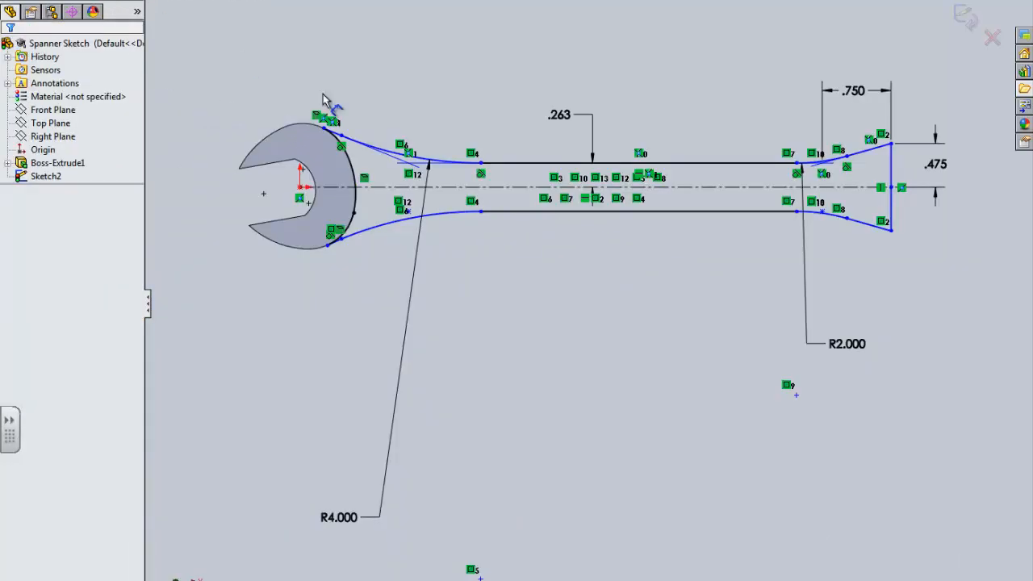
scroll(323, 98, "down", 1)
left_click(324, 139)
scroll(568, 125, "down", 1)
scroll(740, 170, "up", 2)
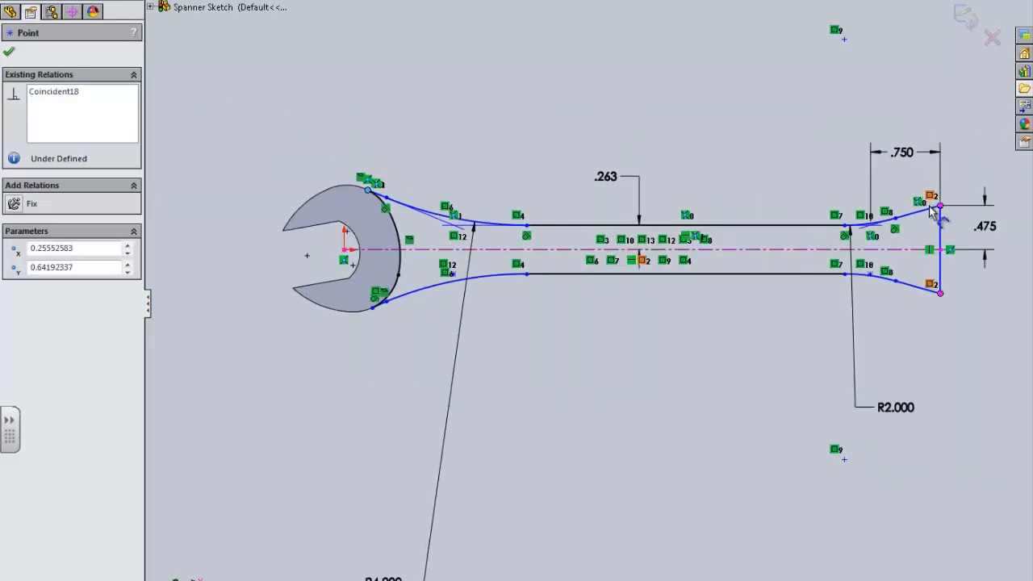
left_click(939, 219)
left_click(629, 112)
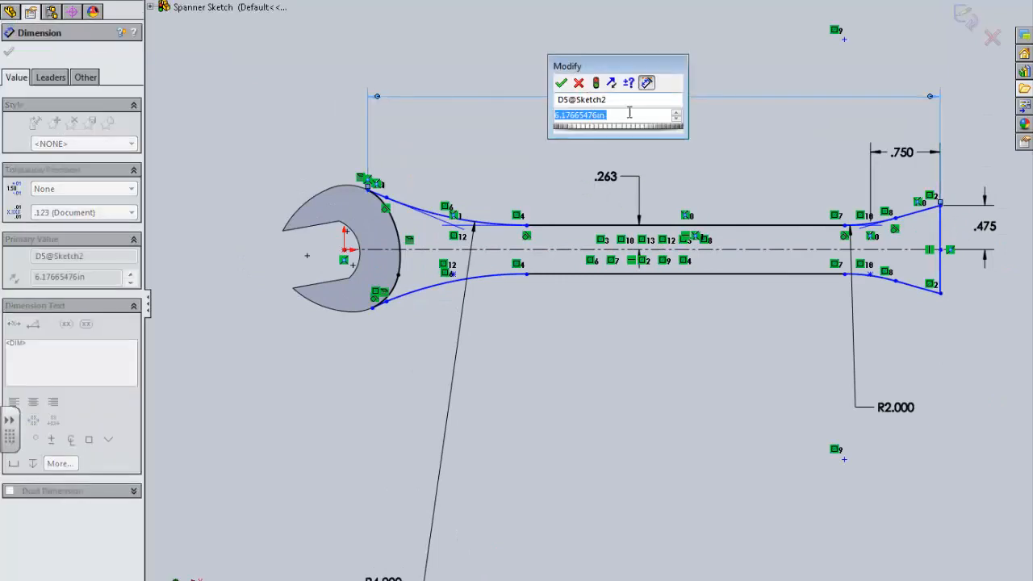
type("6")
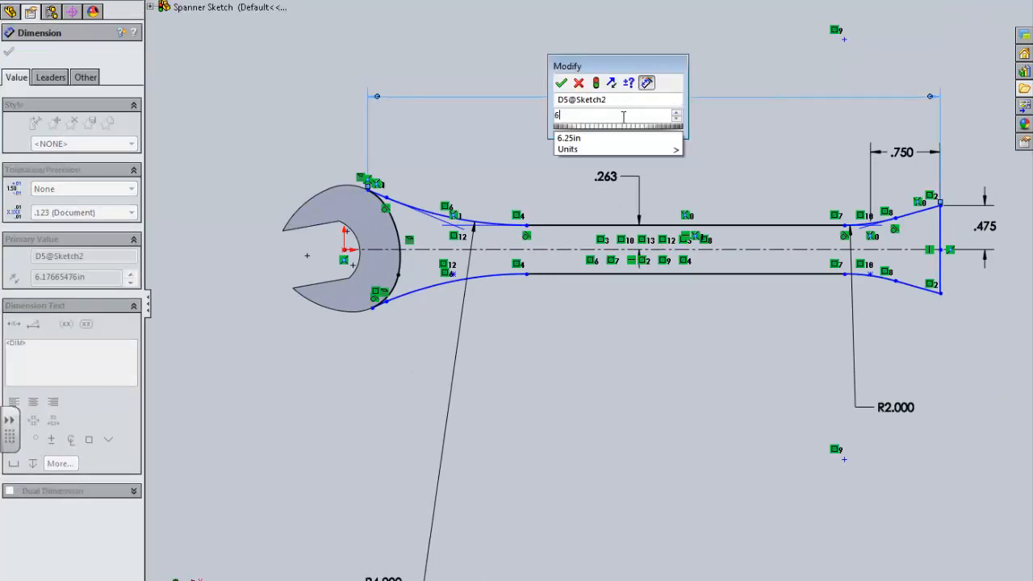
type(".25")
left_click(561, 82)
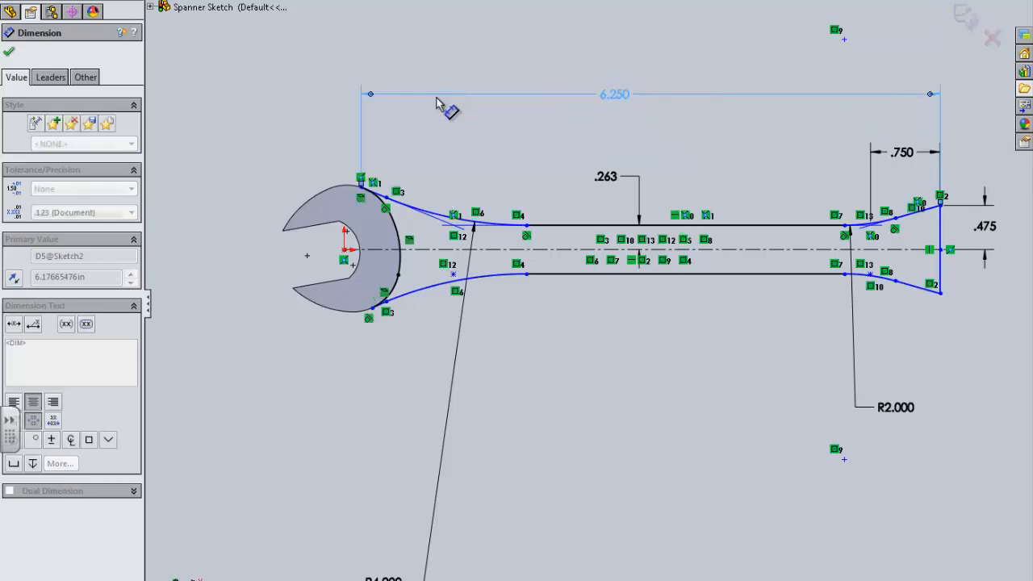
key("Escape")
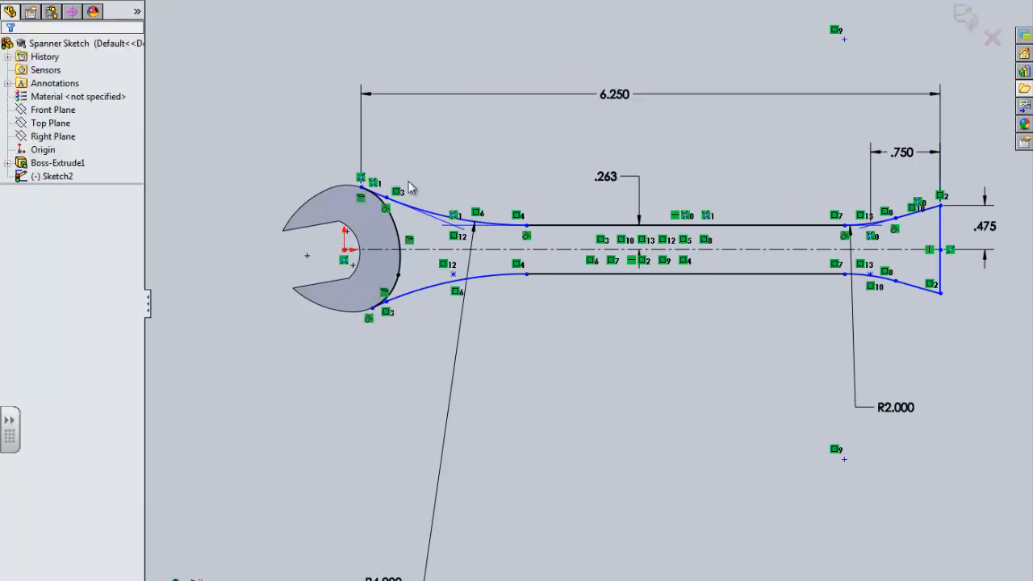
Trim away the short line and arc ends that extend past their crossing on the jaw's upper edge.
scroll(409, 187, "down", 6)
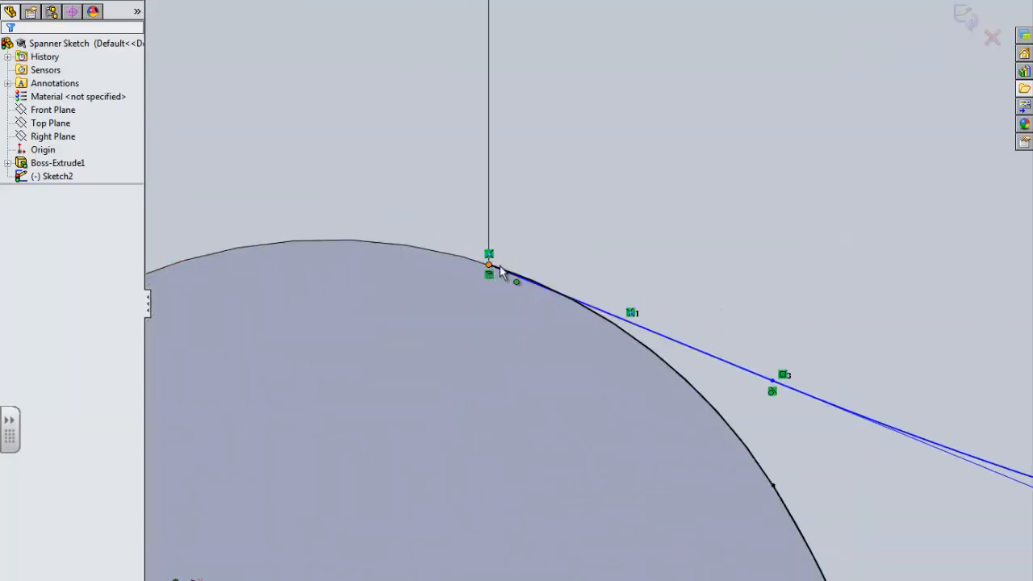
left_click(489, 266)
scroll(498, 264, "down", 3)
left_click(699, 308)
scroll(706, 373, "down", 2)
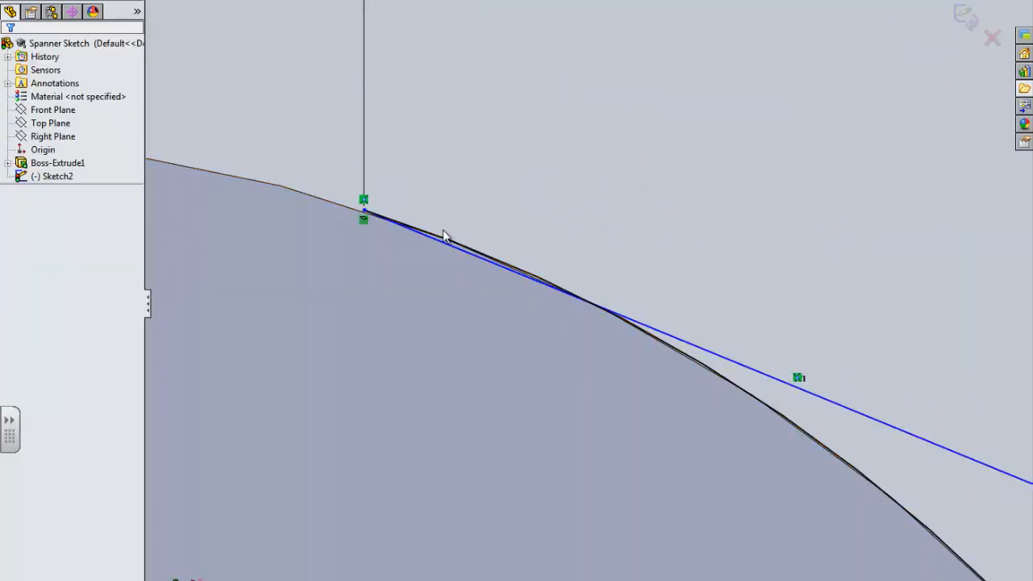
scroll(443, 234, "up", 1)
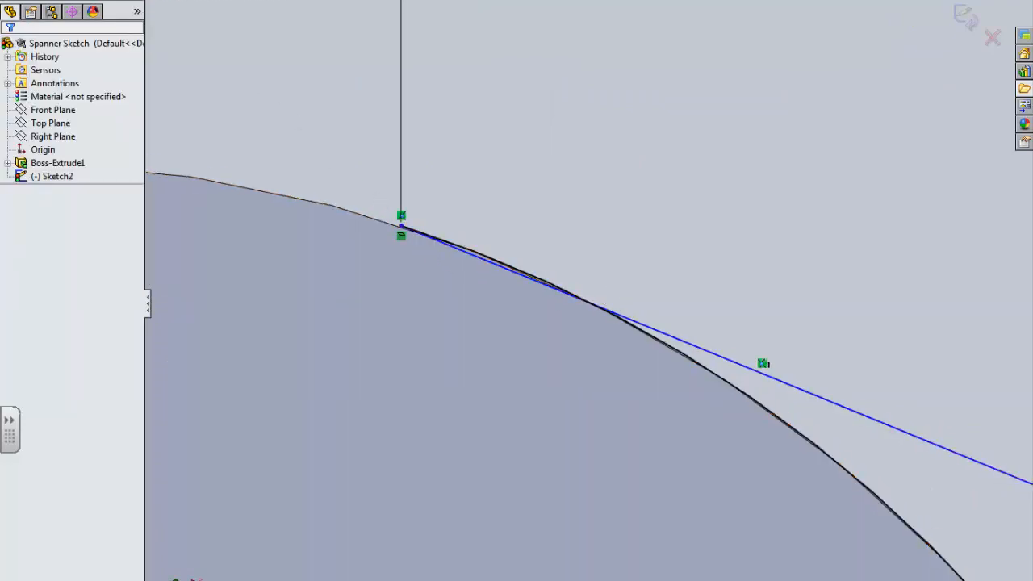
left_click_drag(476, 234, 469, 299)
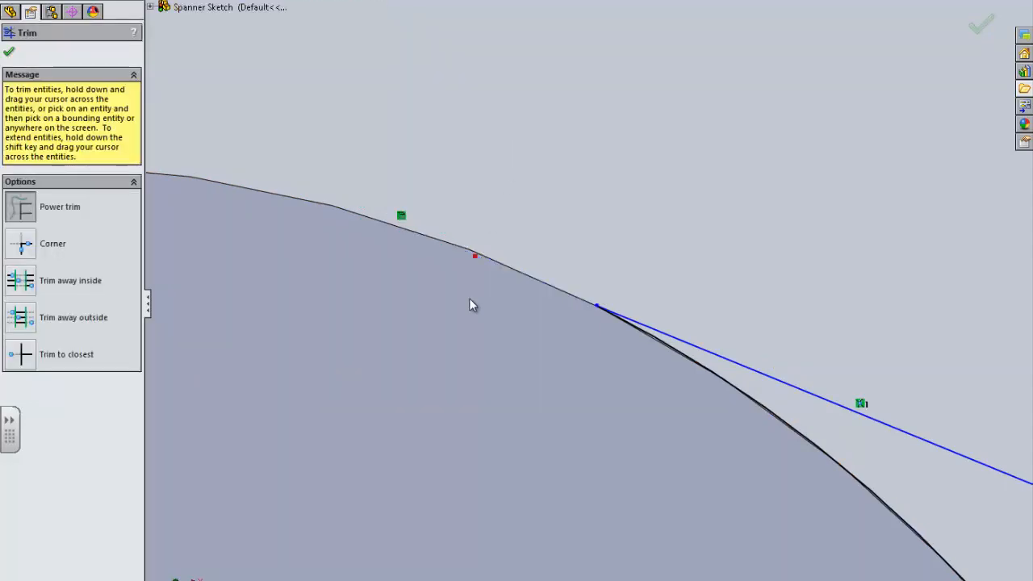
scroll(724, 323, "down", 6)
key("Escape")
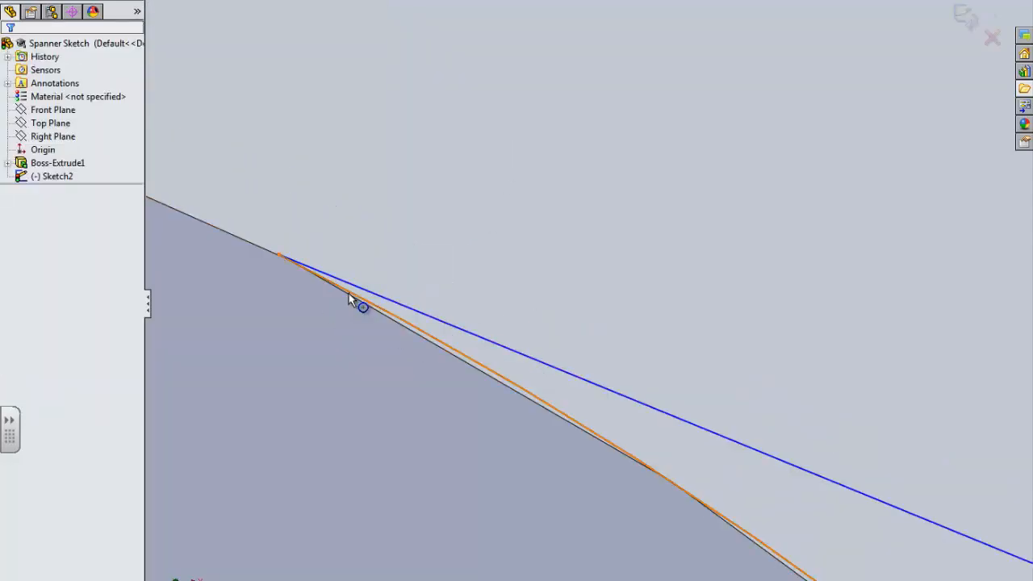
Add a Tangent relation between the sketch arc along the jaw and the handle's upper straight line.
left_click(349, 292)
left_click(365, 295, "ctrl")
left_click(24, 289)
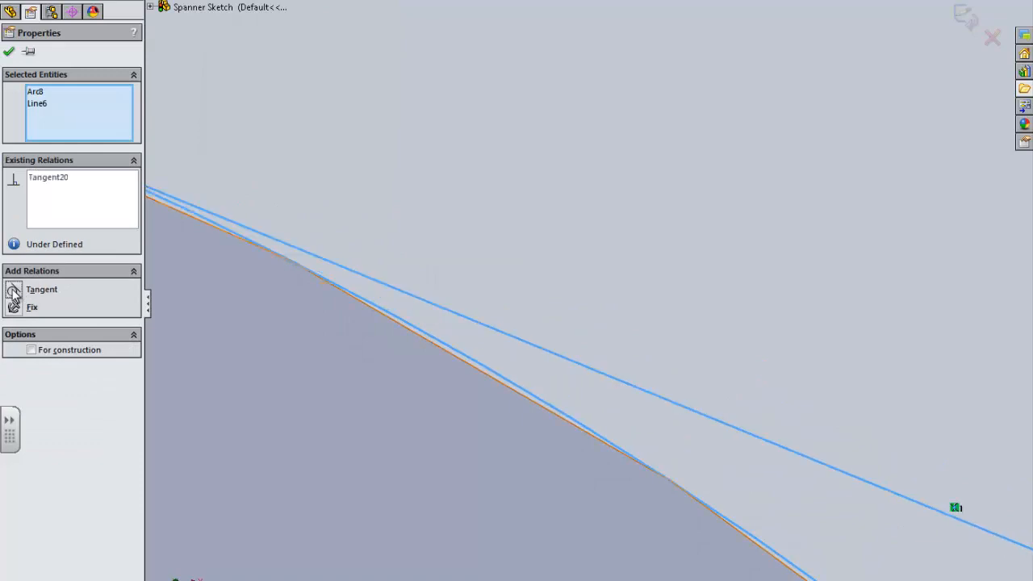
scroll(371, 229, "up", 8)
scroll(371, 230, "down", 1)
key("Escape")
Add a Coincident relation between the shared endpoint of the upper line and arc and the jaw's outer edge.
scroll(472, 245, "down", 5)
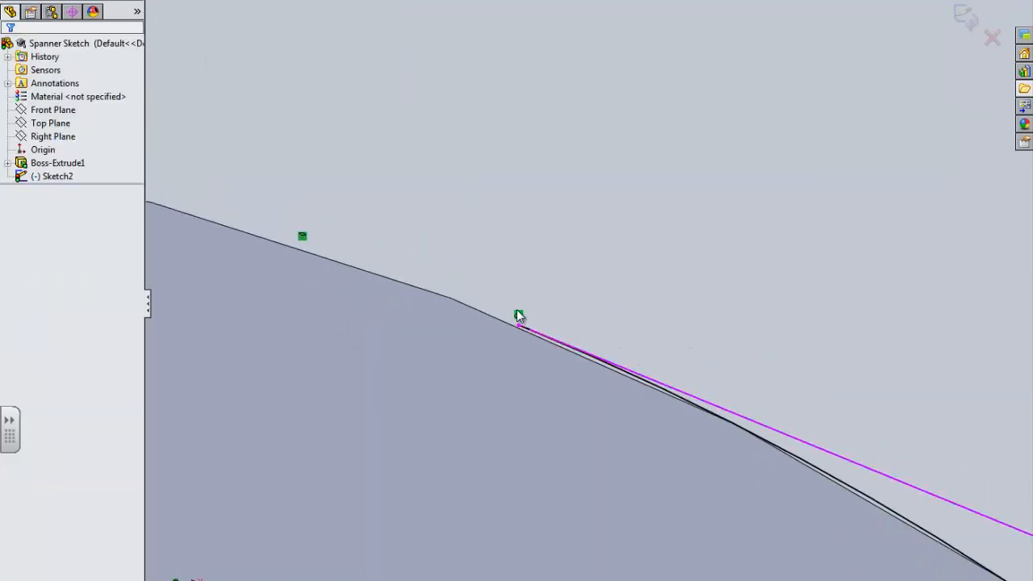
left_click(517, 324)
left_click(474, 308, "ctrl")
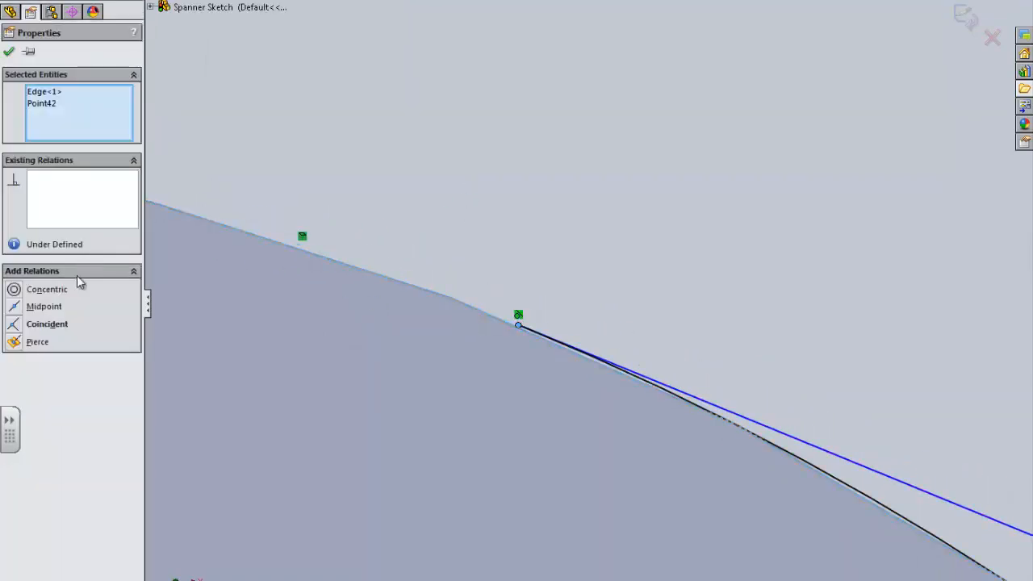
left_click(461, 145)
scroll(366, 112, "up", 4)
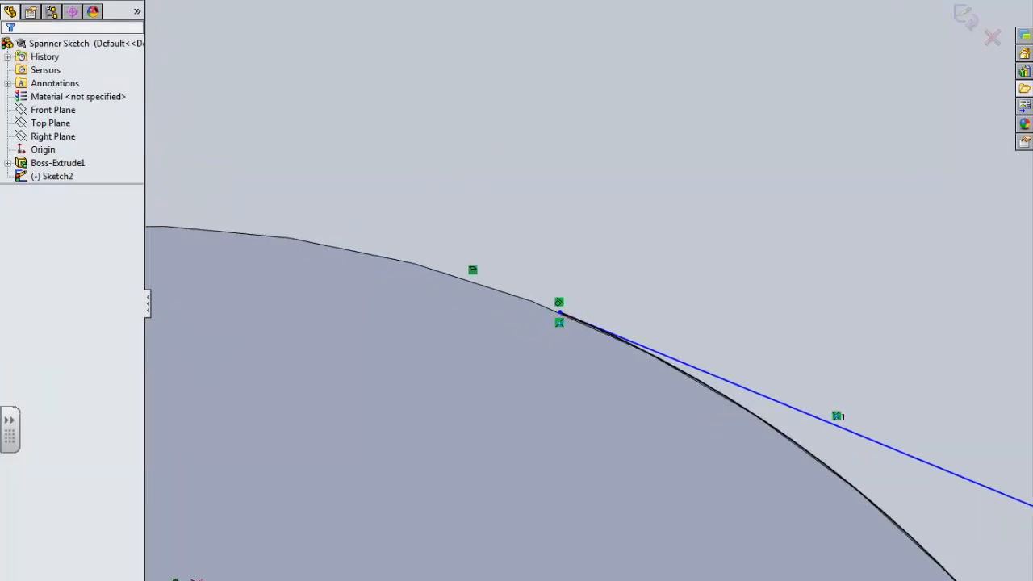
Set the horizontal distance from the upper line's jaw endpoint to the handle's flared end to 6.25 in.
left_click(558, 311)
scroll(720, 327, "up", 3)
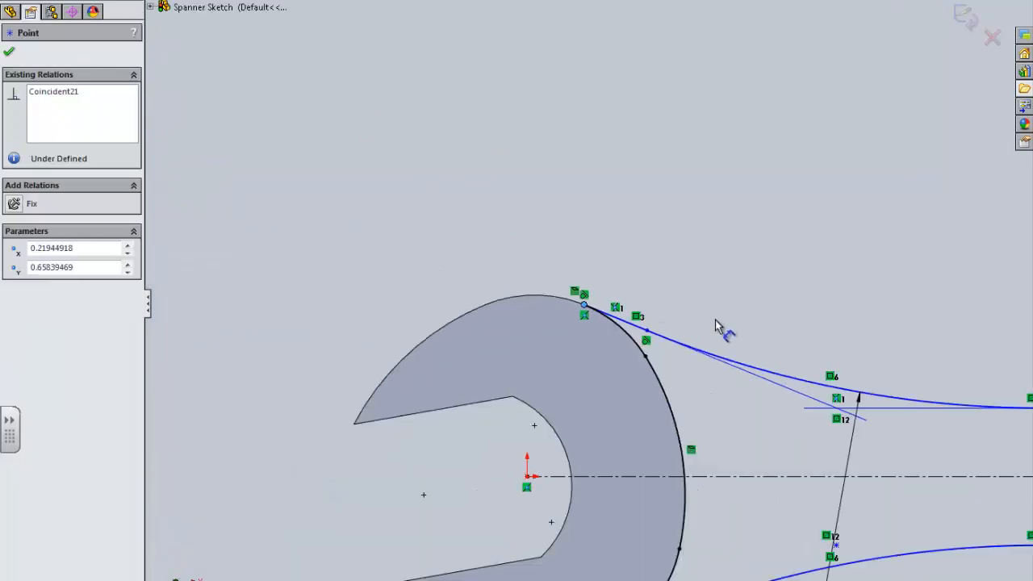
scroll(922, 267, "up", 3)
scroll(834, 336, "up", 2)
left_click(780, 341)
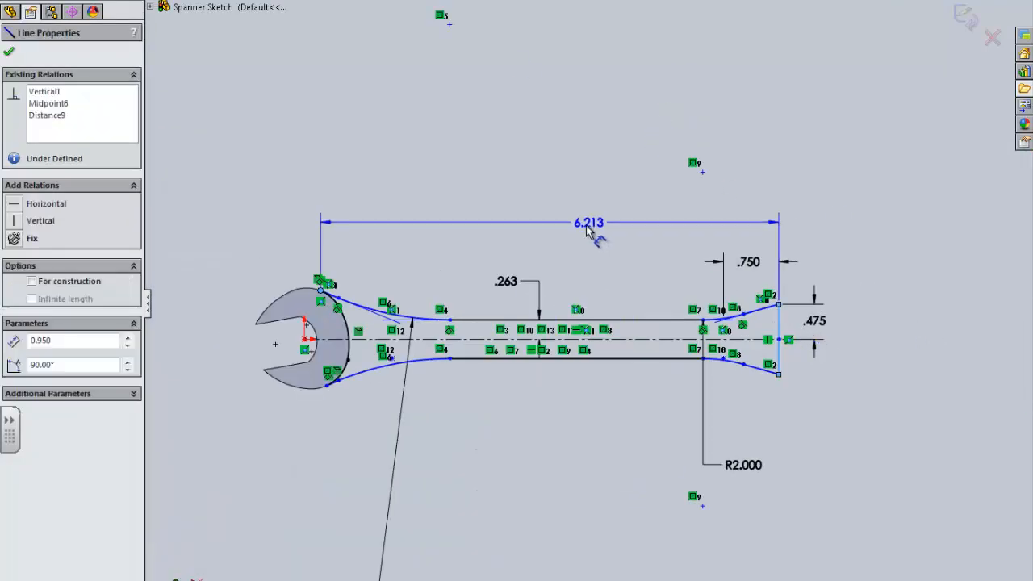
double_click(587, 228)
type("6")
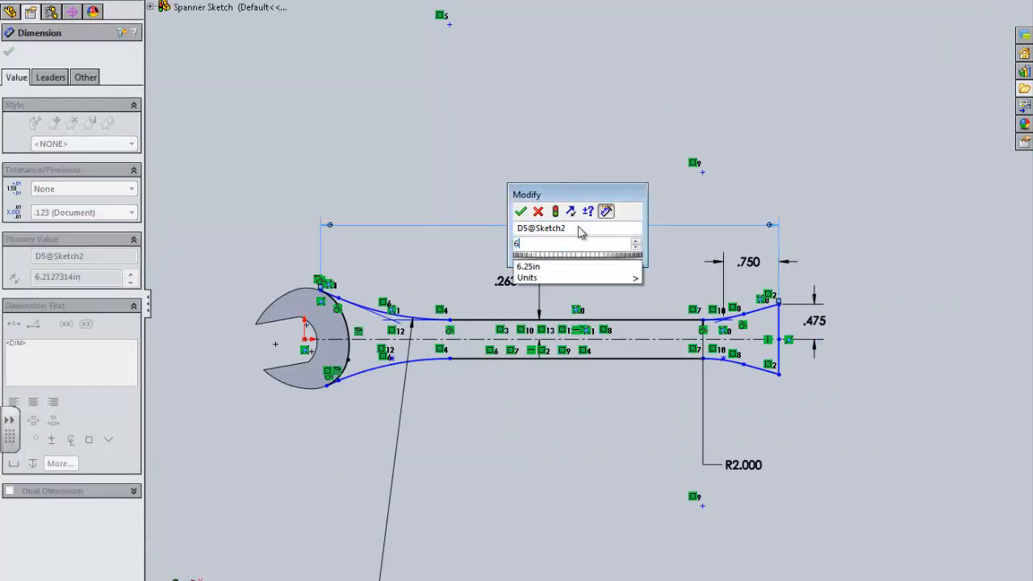
type(".25")
key("Return")
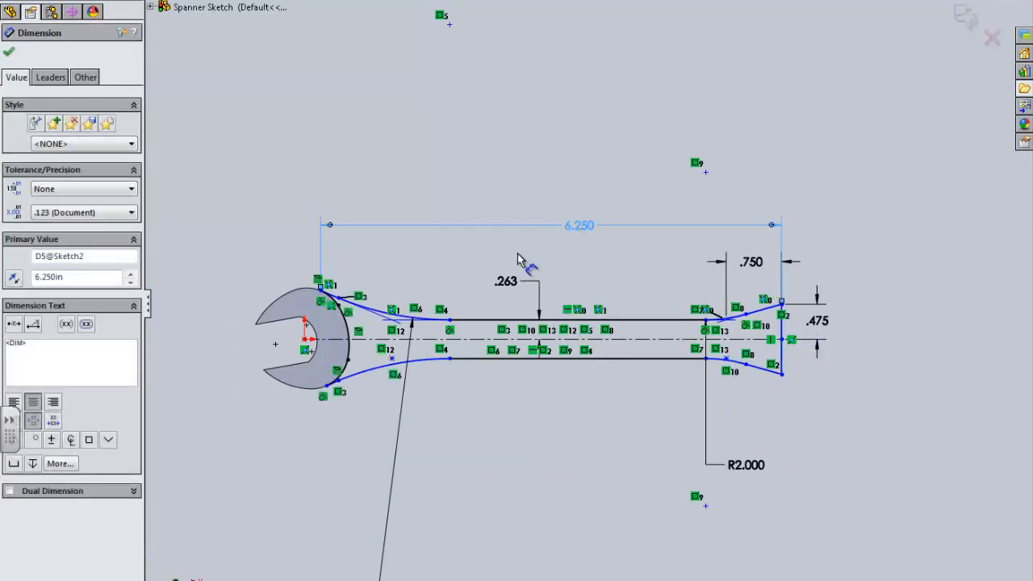
left_click(438, 261)
Examine up close where the handle's upper line and the sketch arc meet the jaw's outer edge.
scroll(387, 293, "down", 8)
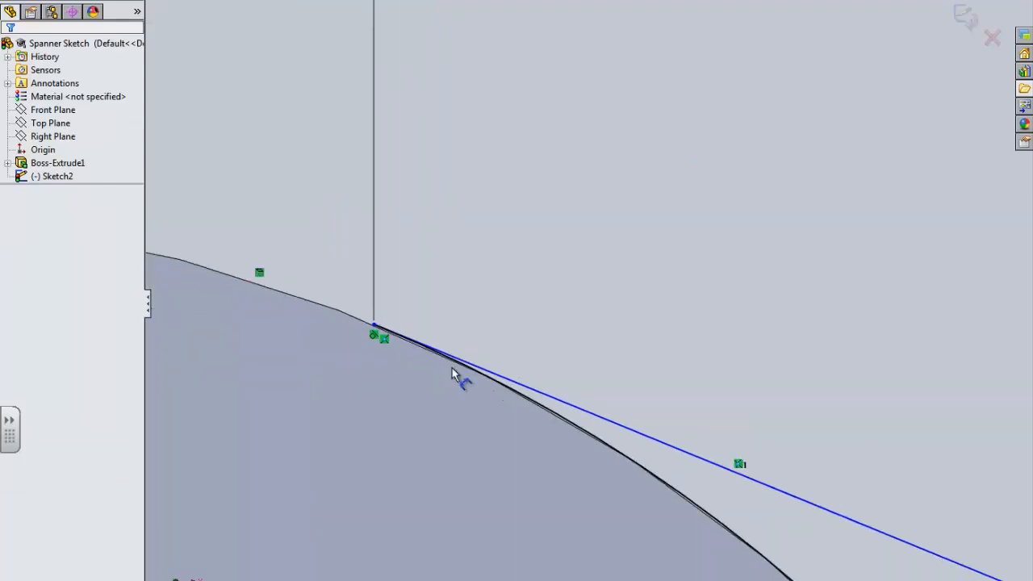
scroll(419, 298, "down", 5)
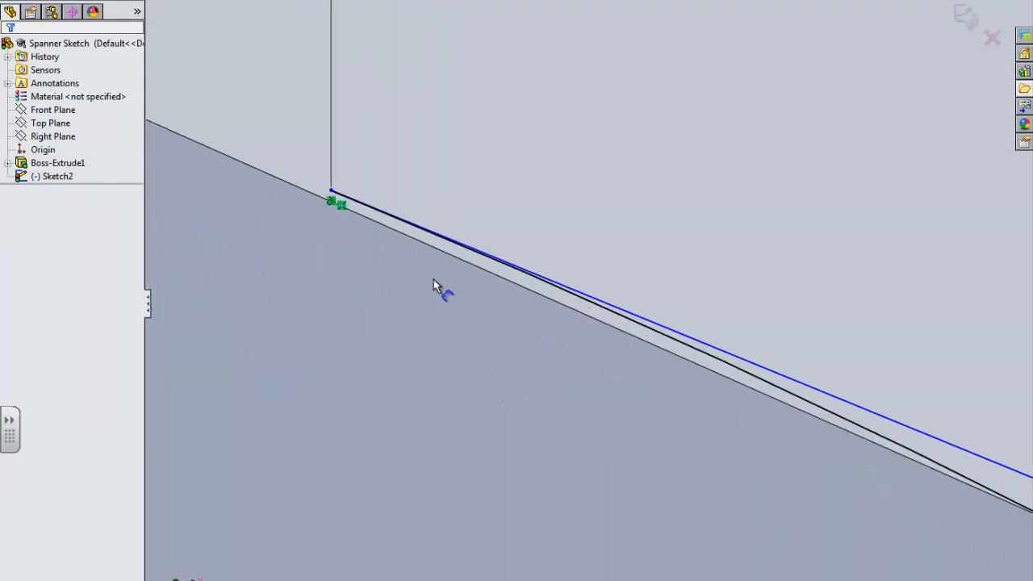
key("f")
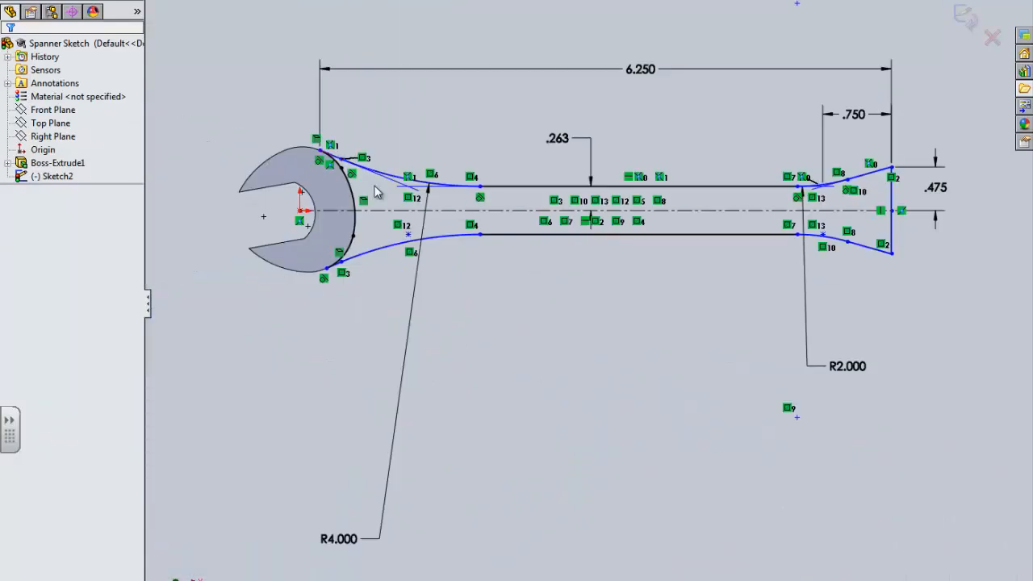
scroll(376, 188, "down", 3)
scroll(437, 408, "up", 4)
left_click_drag(461, 564, 530, 477)
scroll(528, 326, "down", 2)
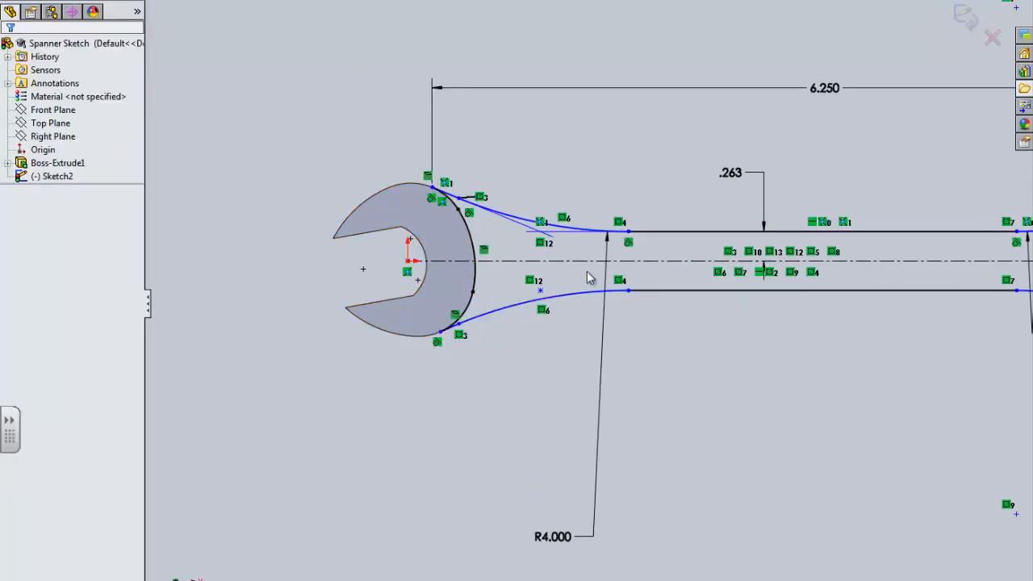
scroll(645, 278, "up", 3)
scroll(715, 280, "down", 2)
middle_click_drag(715, 282, 698, 321)
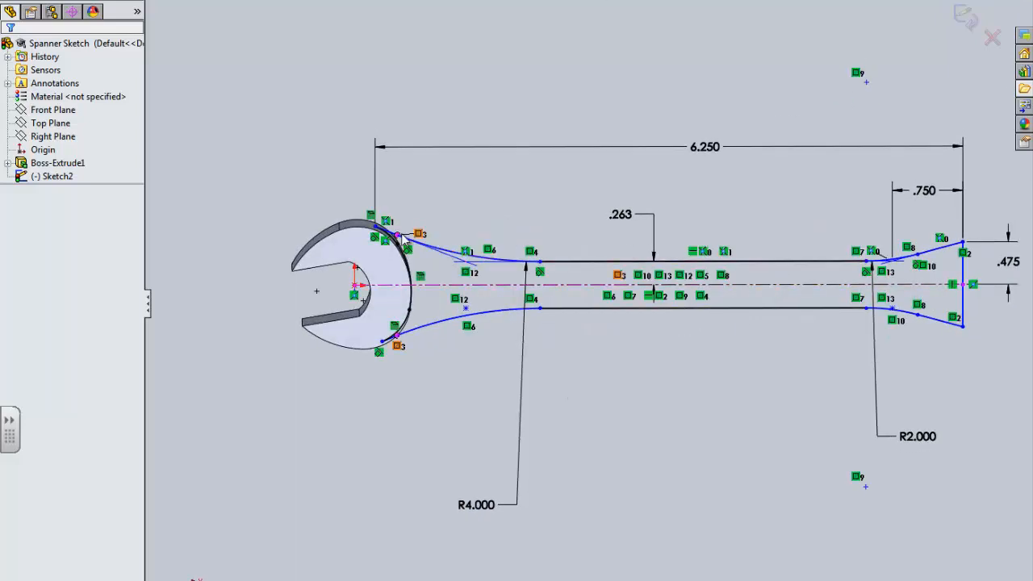
scroll(523, 249, "down", 6)
middle_click_drag(523, 249, 576, 307)
scroll(615, 350, "down", 5)
middle_click_drag(586, 447, 639, 433)
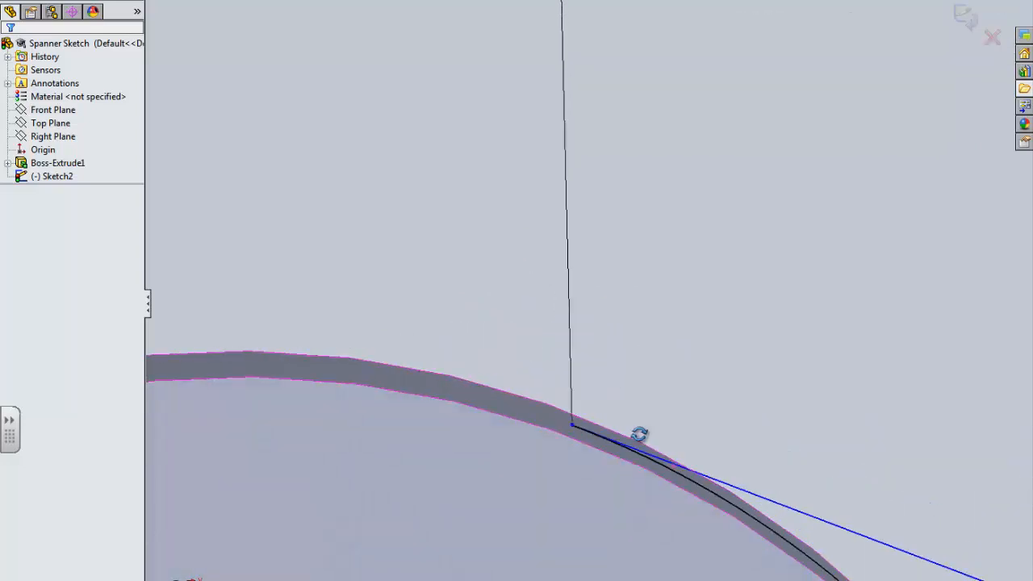
Add a Tangent relation between the upper sketch arc along the jaw and the jaw's outer edge.
left_click(668, 468)
scroll(748, 496, "up", 6)
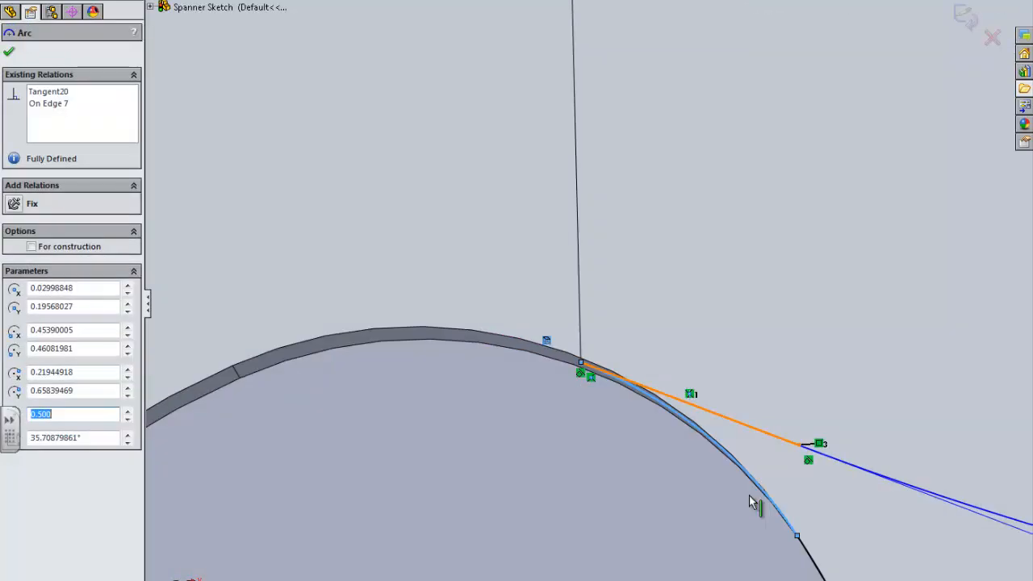
scroll(668, 394, "down", 3)
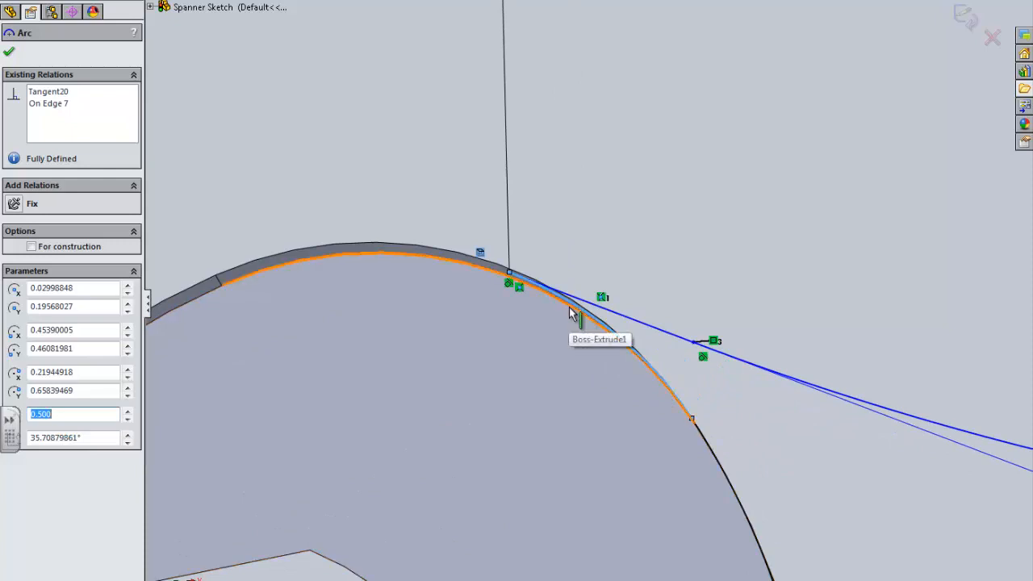
left_click(571, 313, "ctrl")
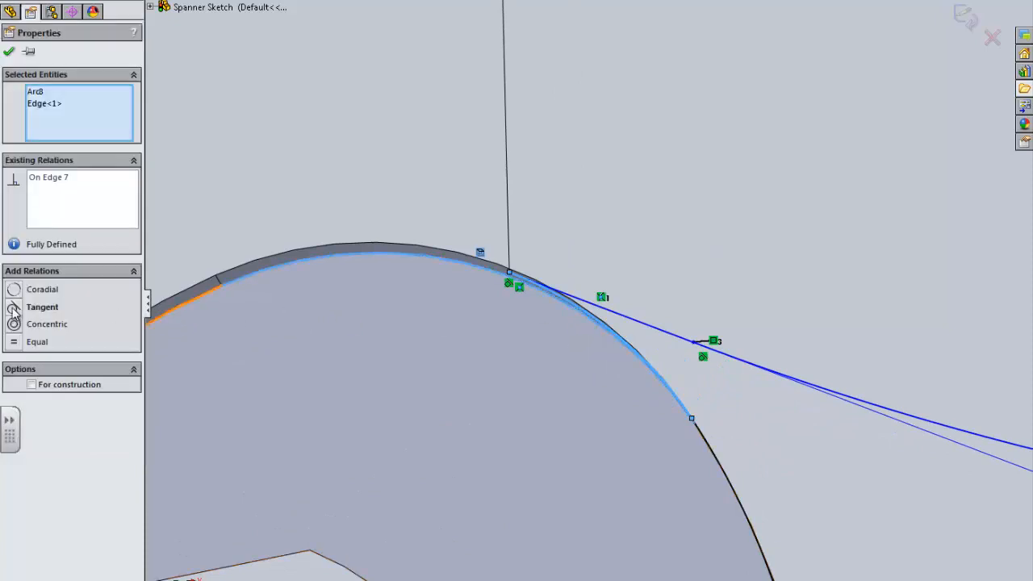
left_click(13, 308)
left_click(561, 168)
Inspect the relations of the jaw arc and the handle's upper straight line around their shared endpoint.
middle_click_drag(589, 242, 507, 307)
scroll(502, 290, "down", 5)
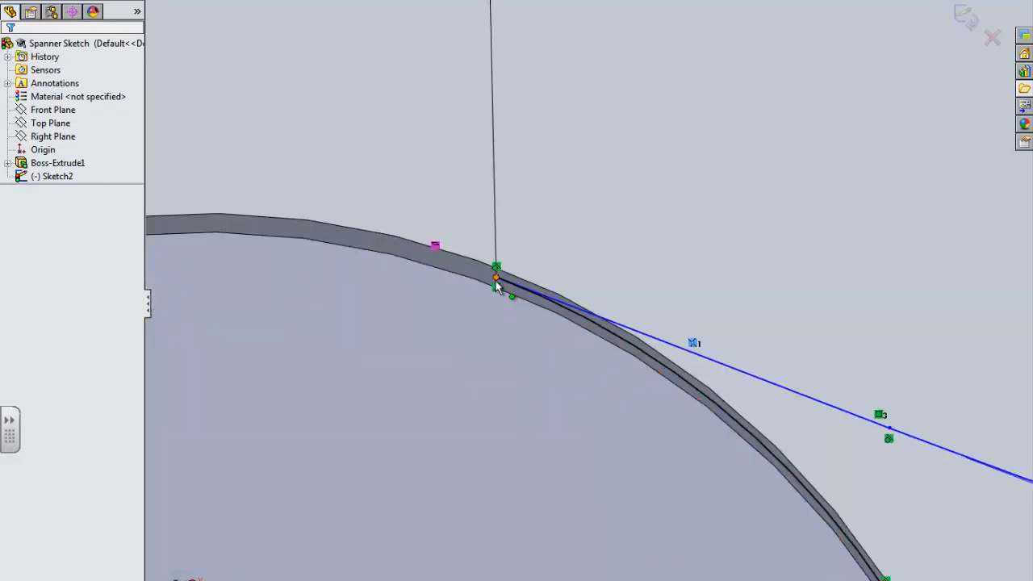
left_click(436, 247)
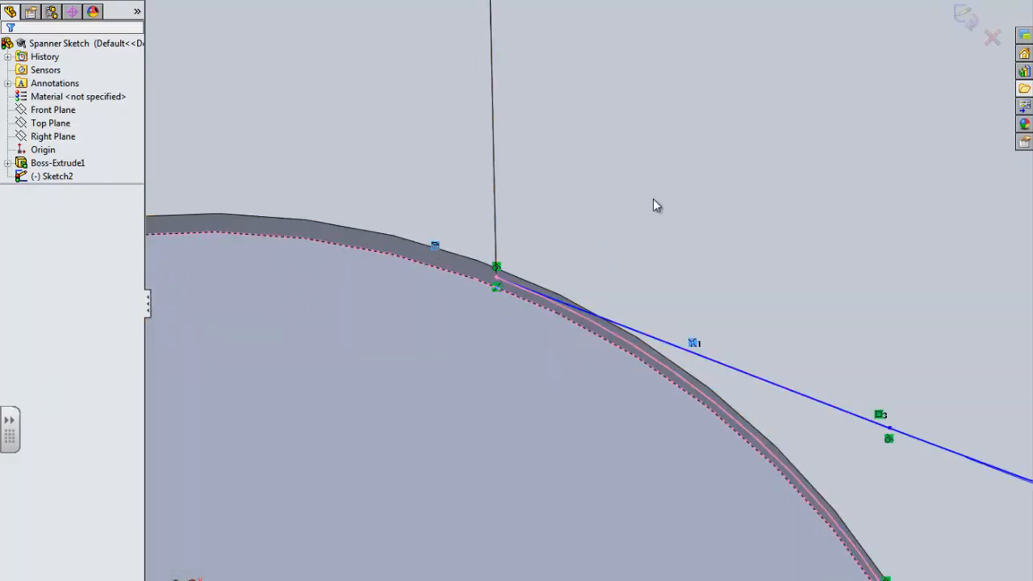
left_click(653, 199)
left_click(660, 349)
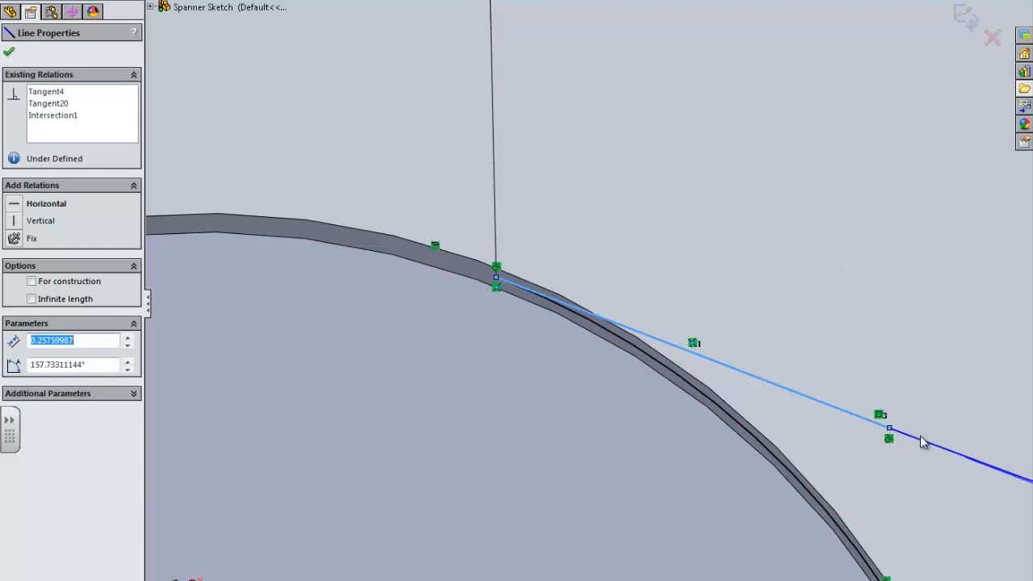
left_click(903, 399)
scroll(919, 438, "up", 4)
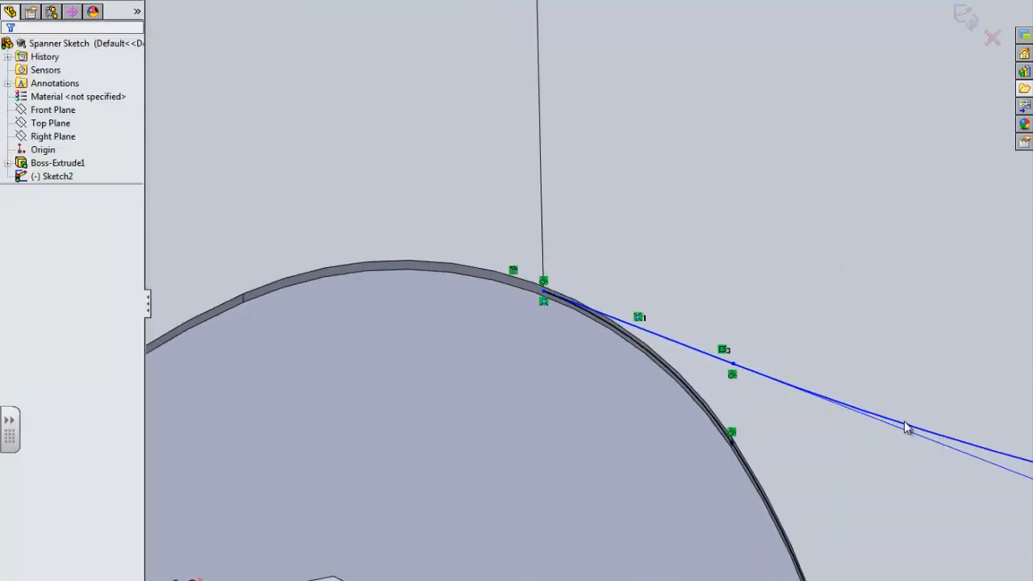
scroll(907, 423, "down", 4)
scroll(761, 399, "up", 4)
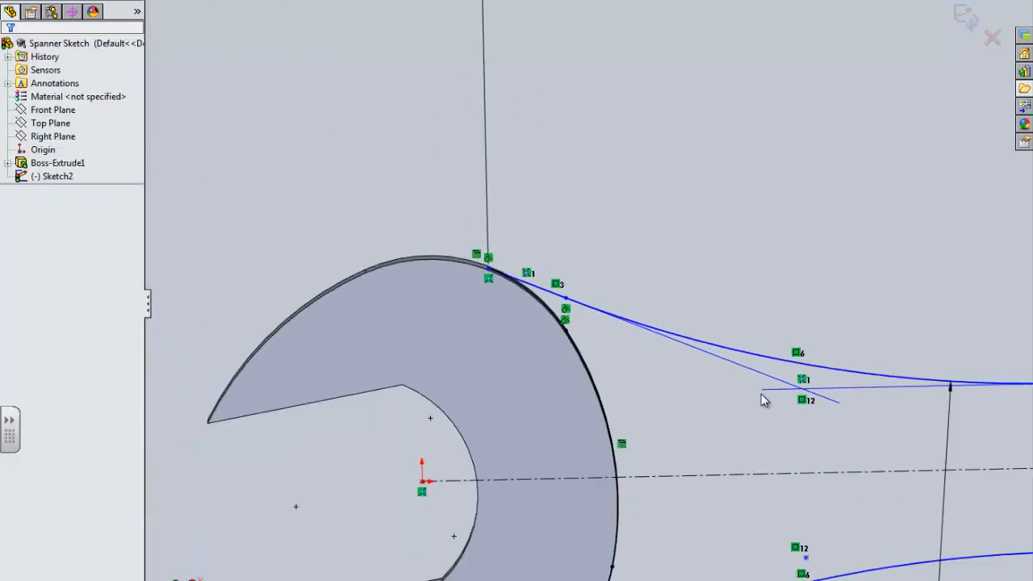
Add a Tangent relation between the short lower line at the jaw and the adjoining lower handle arc.
scroll(530, 396, "down", 5)
left_click(465, 365)
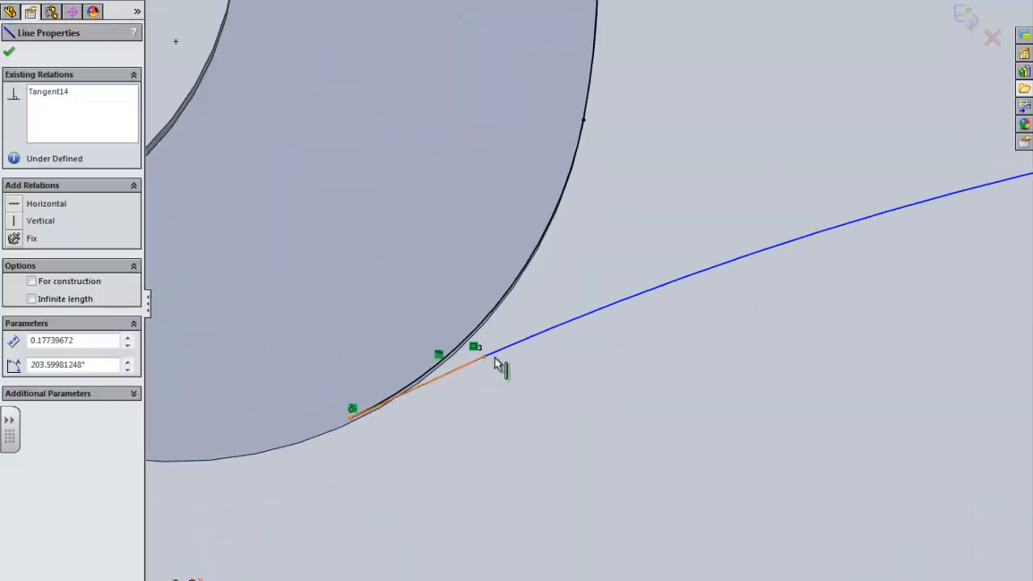
left_click(494, 353, "ctrl")
left_click(37, 292)
left_click(584, 428)
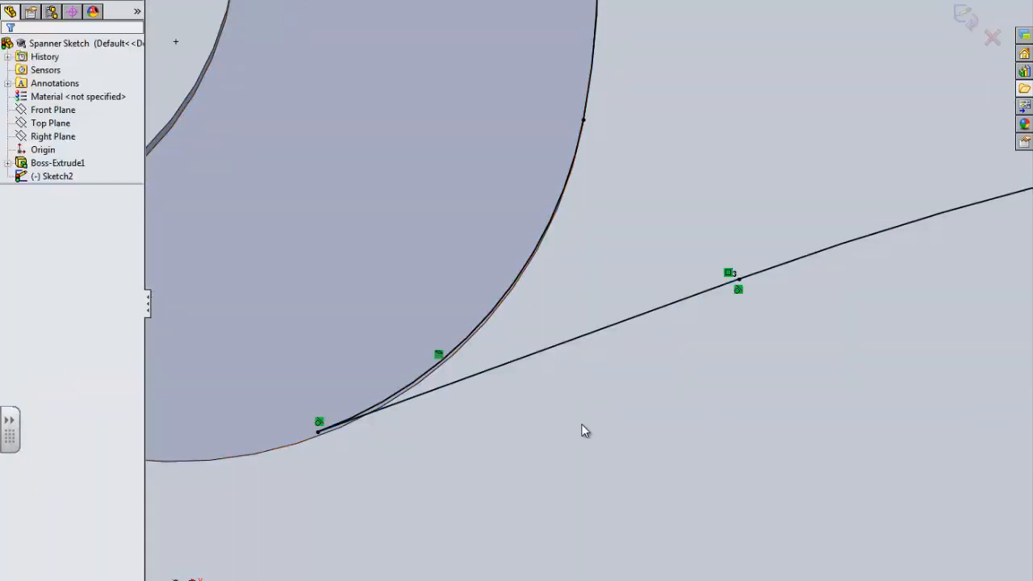
Check both transitions between jaw and handle, and exit the handle sketch.
scroll(597, 432, "up", 4)
scroll(608, 350, "down", 4)
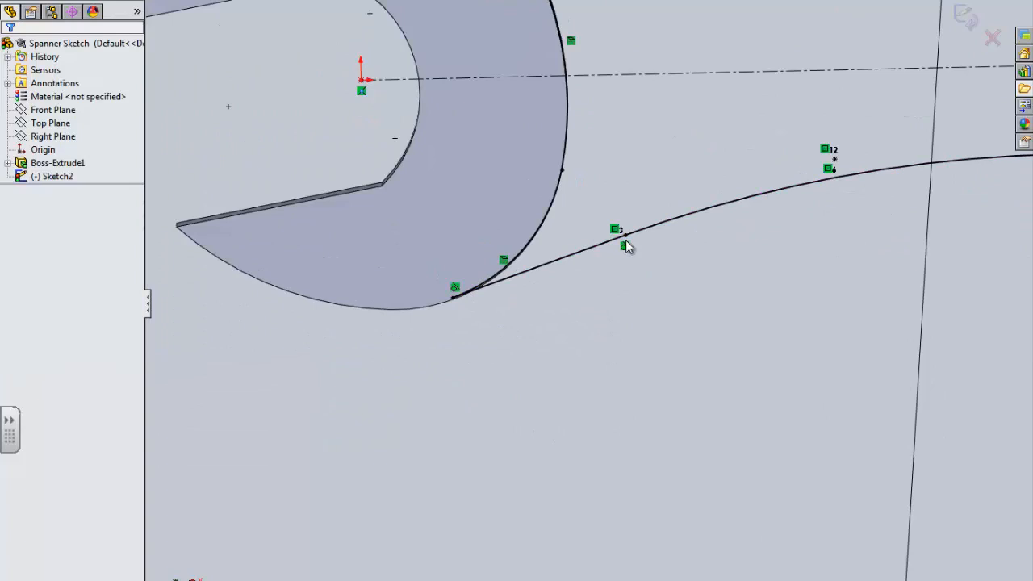
scroll(613, 250, "up", 5)
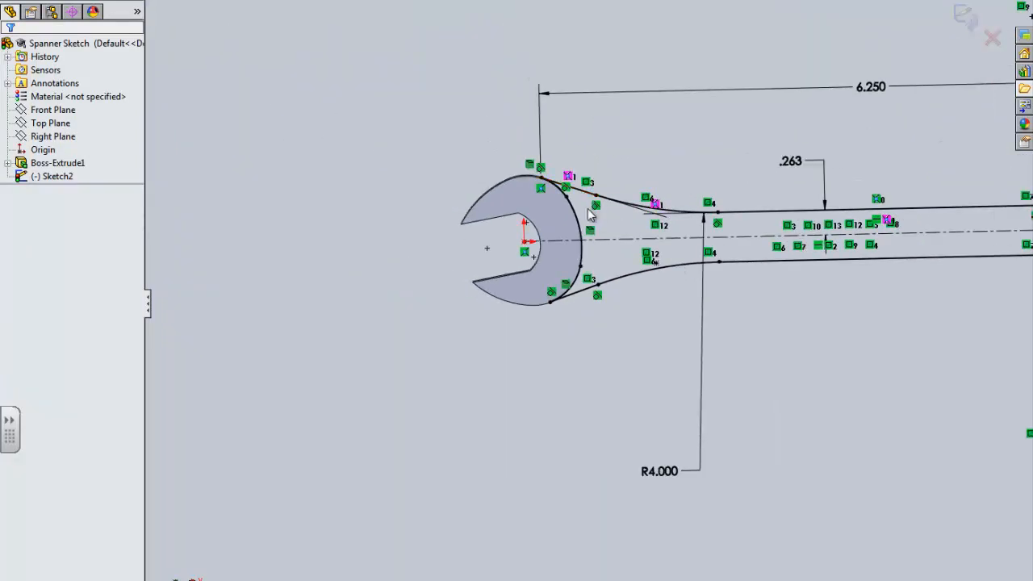
scroll(588, 209, "down", 4)
scroll(670, 122, "up", 2)
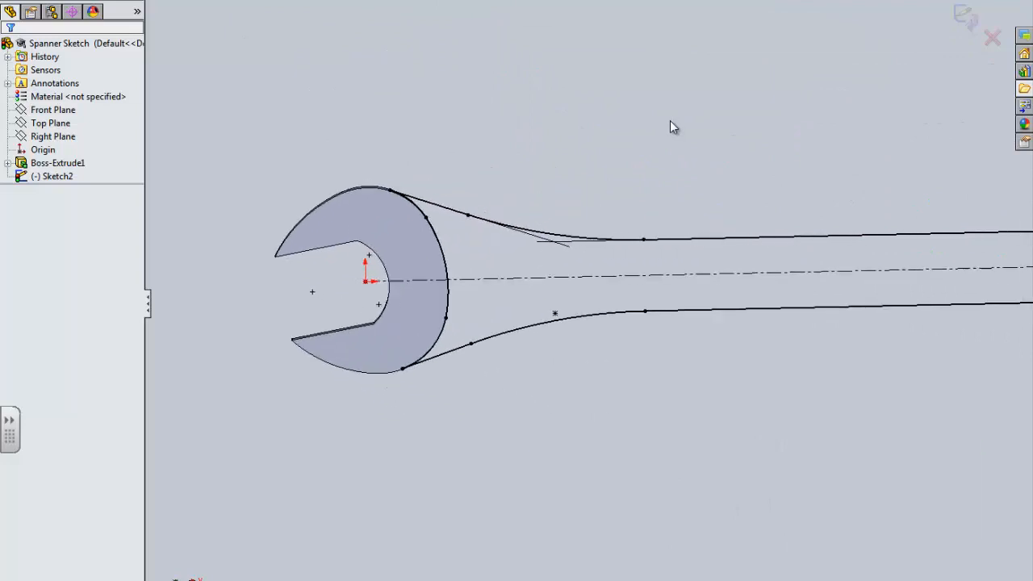
key("f")
left_click(964, 16)
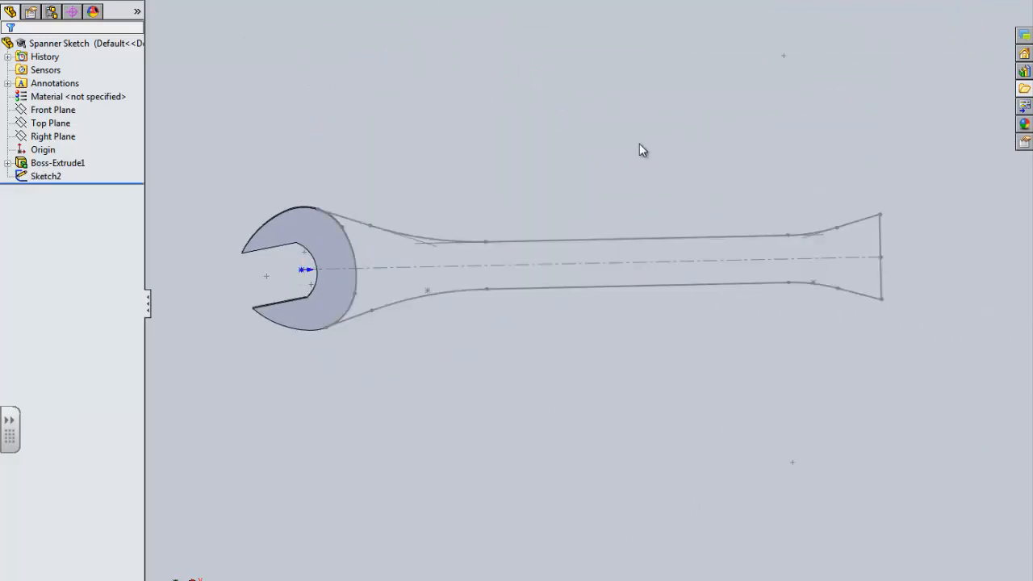
Extrude the handle sketch as a boss with the Mid Plane end condition and a depth of 0.175 in.
left_click(22, 1)
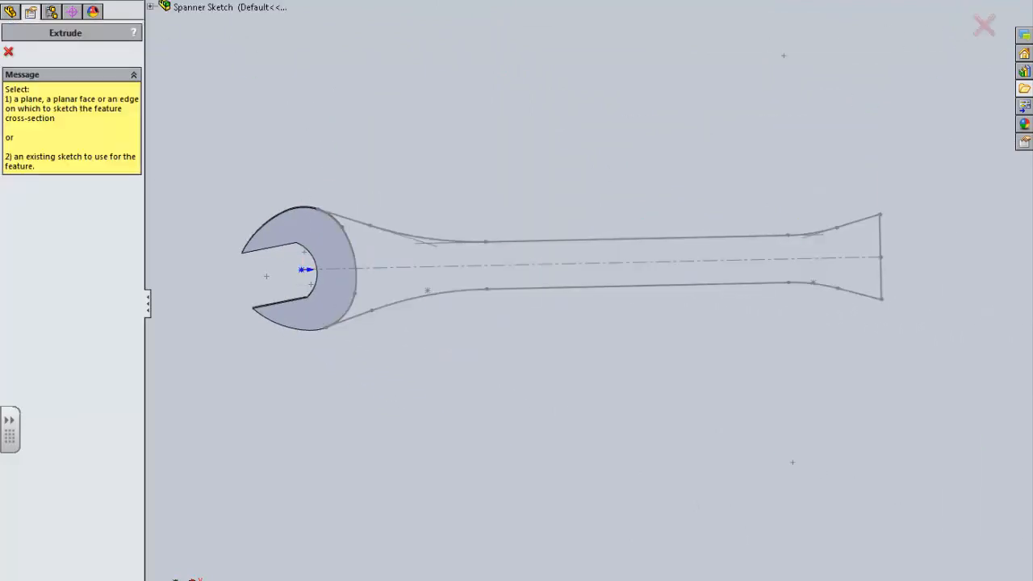
left_click(151, 7)
left_click(200, 139)
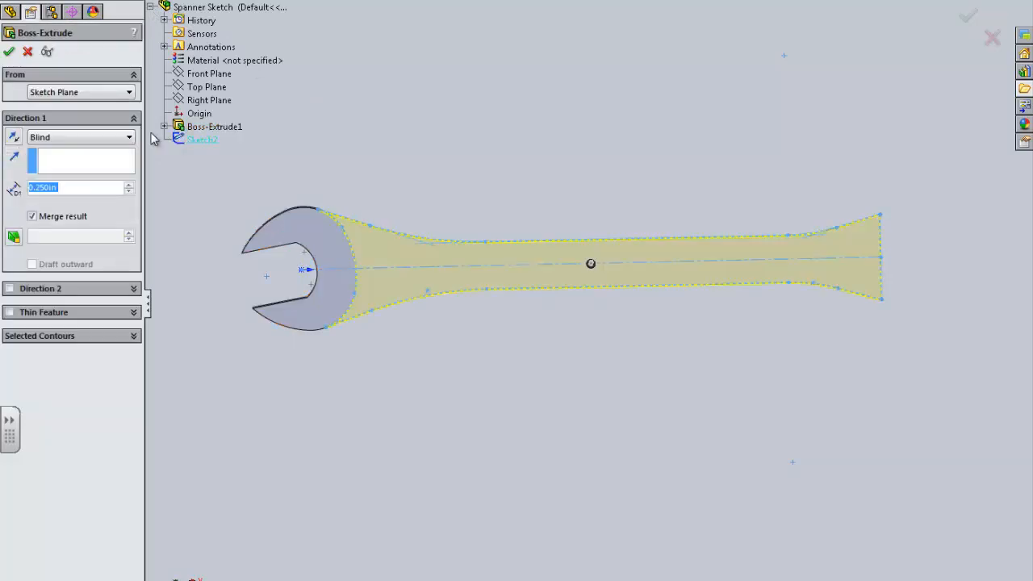
left_click(62, 138)
left_click(65, 202)
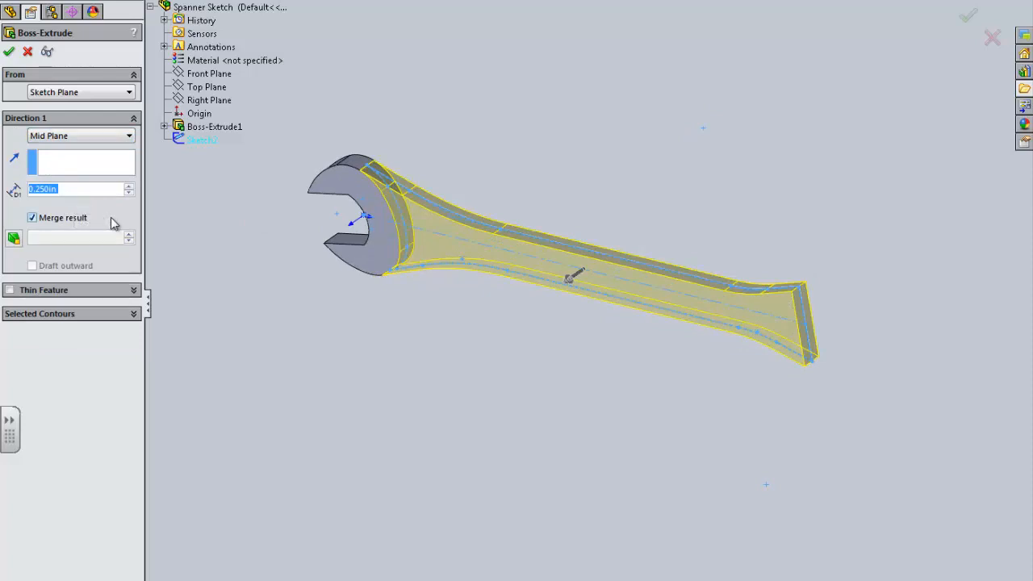
type(".175")
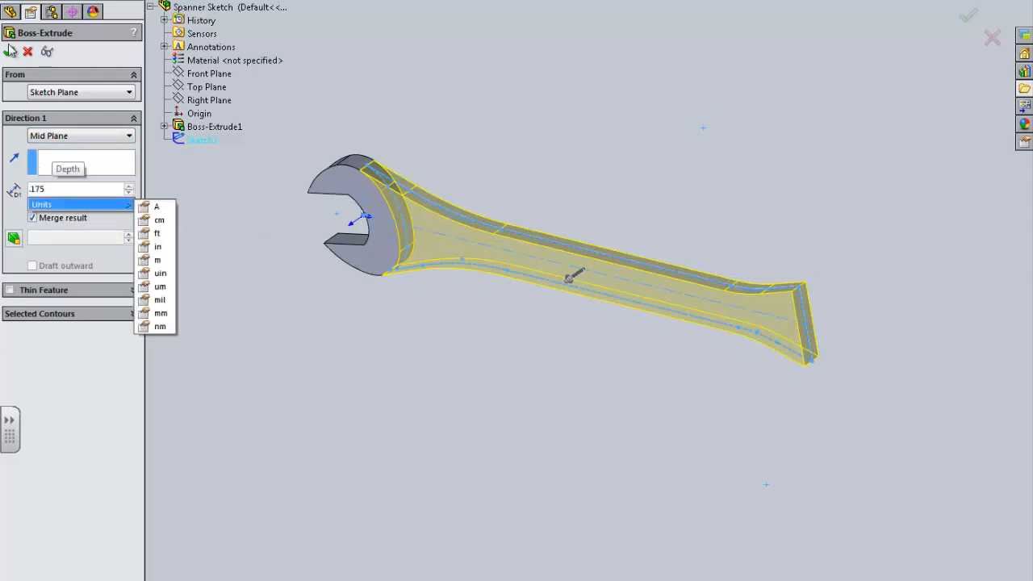
left_click(10, 51)
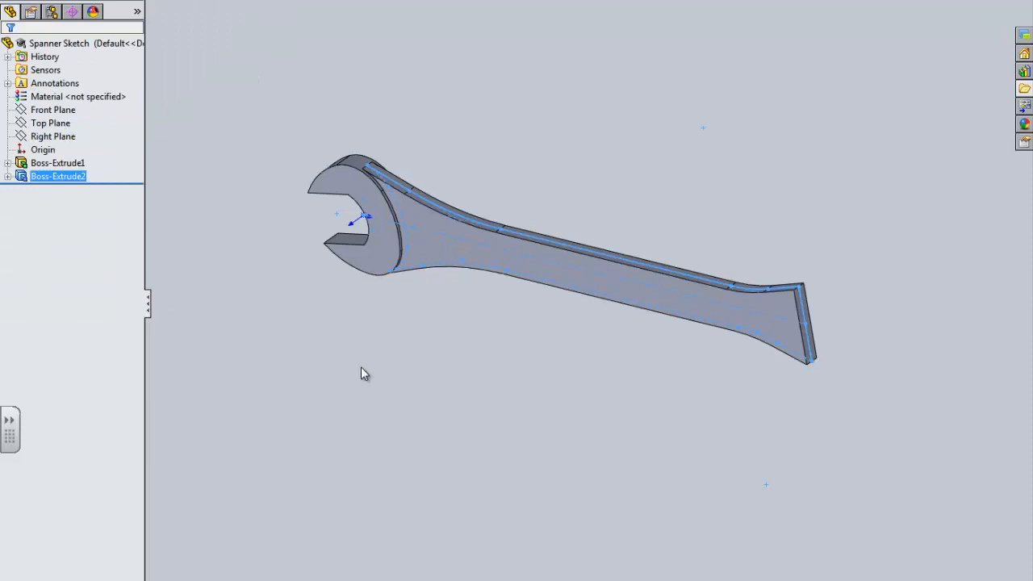
Start a sketch on the flat end face of the handle and view the face straight on.
left_click(361, 368)
middle_click_drag(361, 367, 363, 342)
scroll(436, 345, "up", 3)
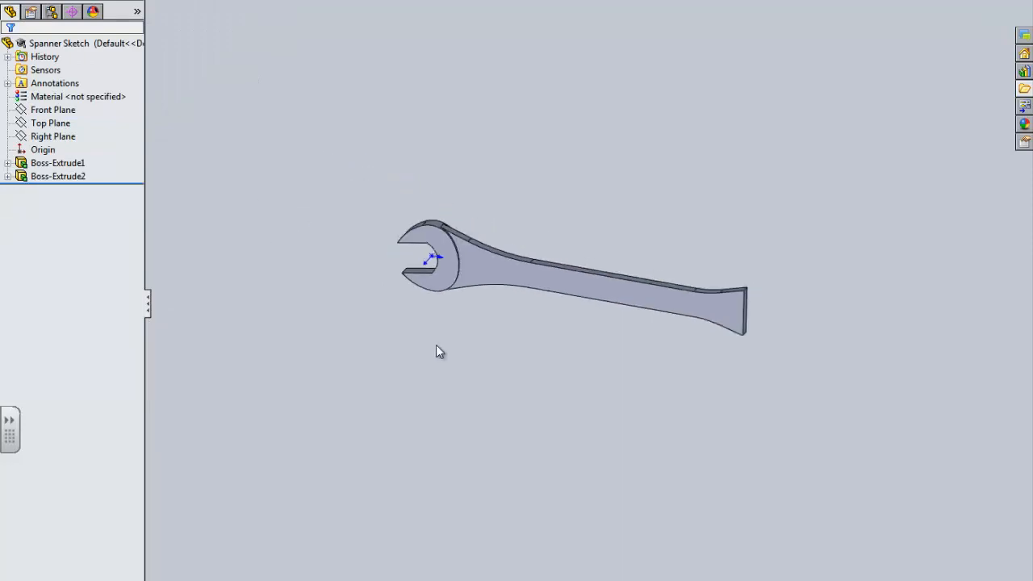
middle_click_drag(435, 344, 486, 253)
scroll(487, 253, "down", 3)
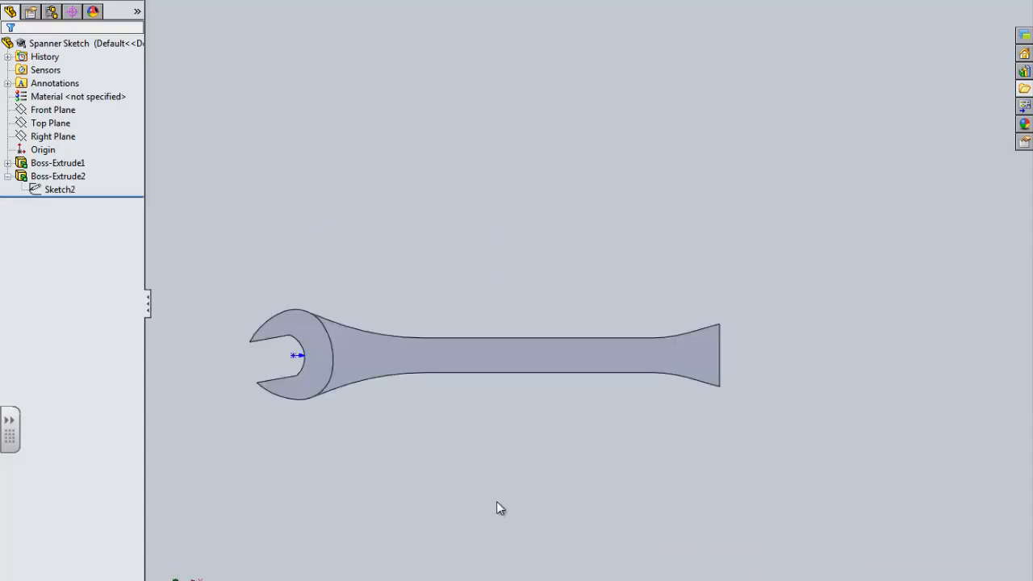
middle_click_drag(496, 501, 565, 426)
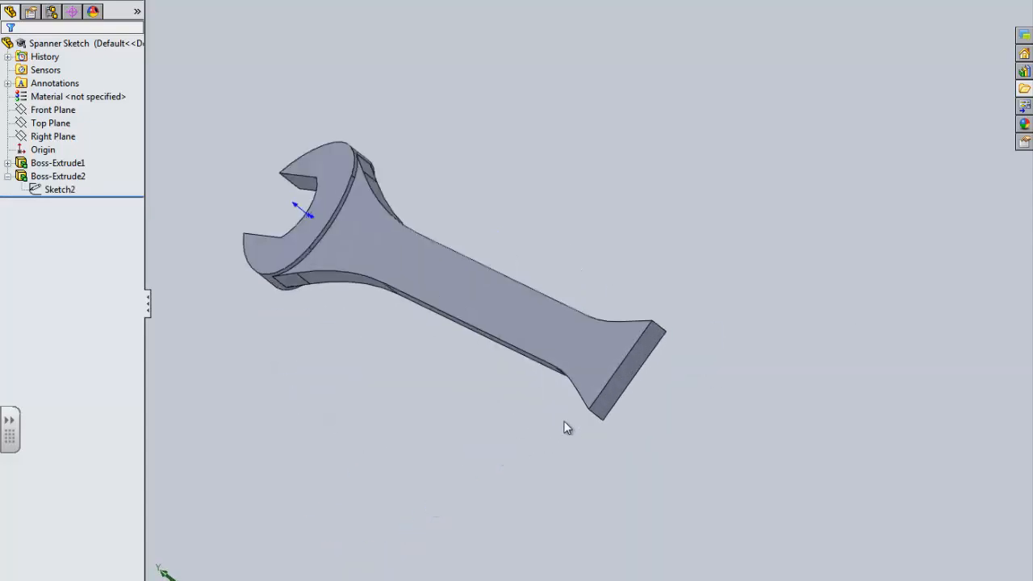
scroll(635, 365, "down", 3)
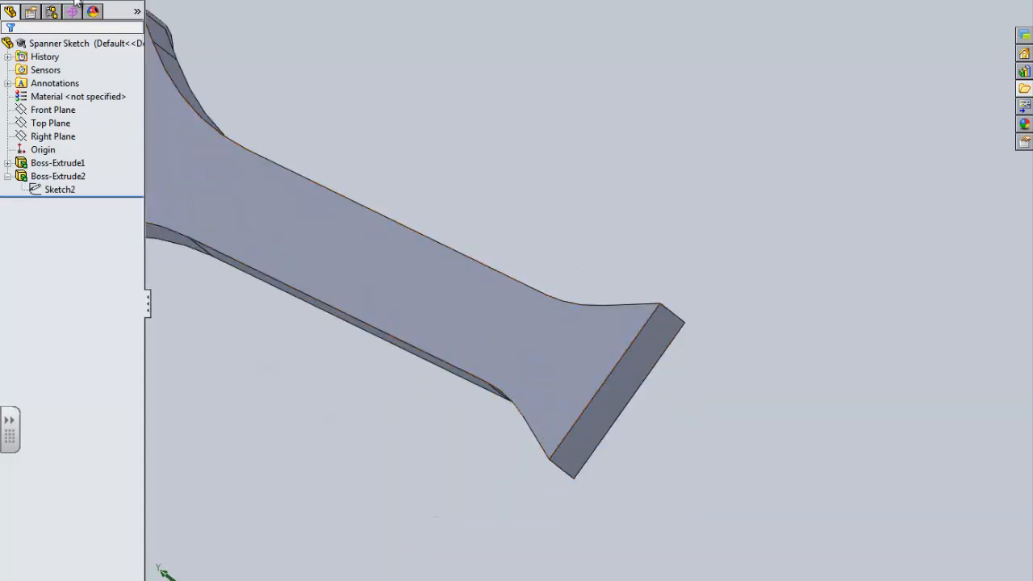
left_click(620, 378)
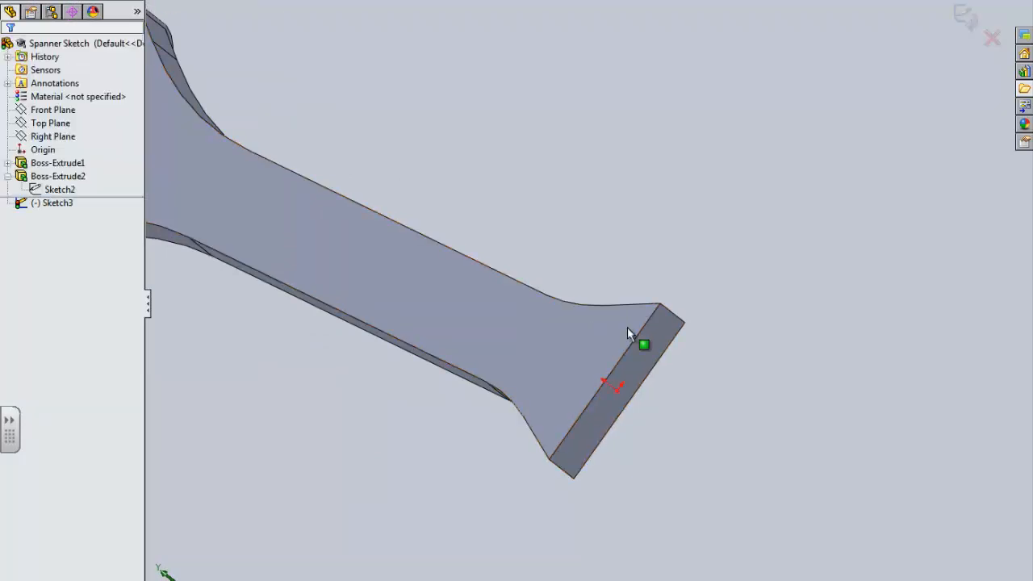
left_click(567, 2)
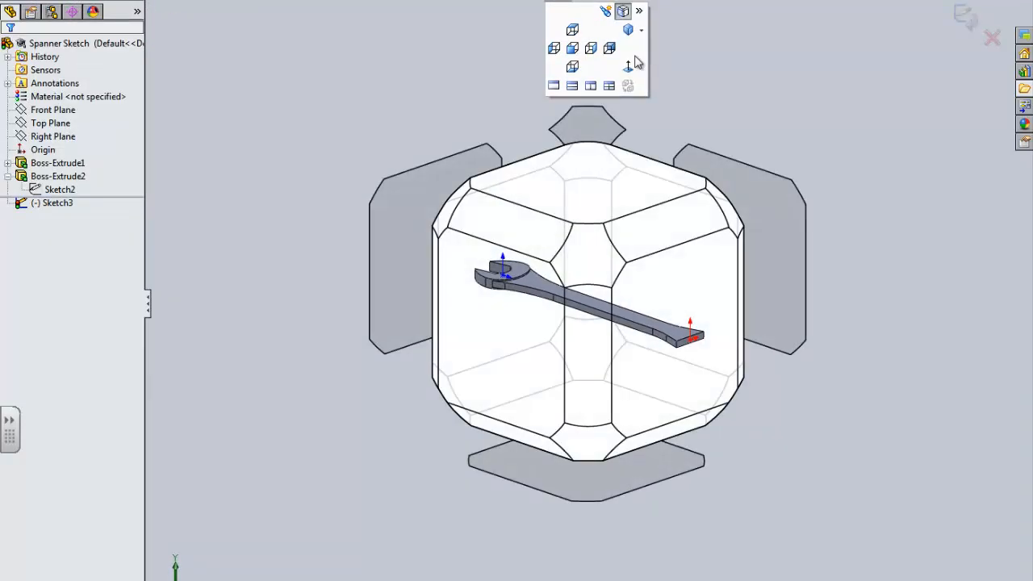
left_click(635, 64)
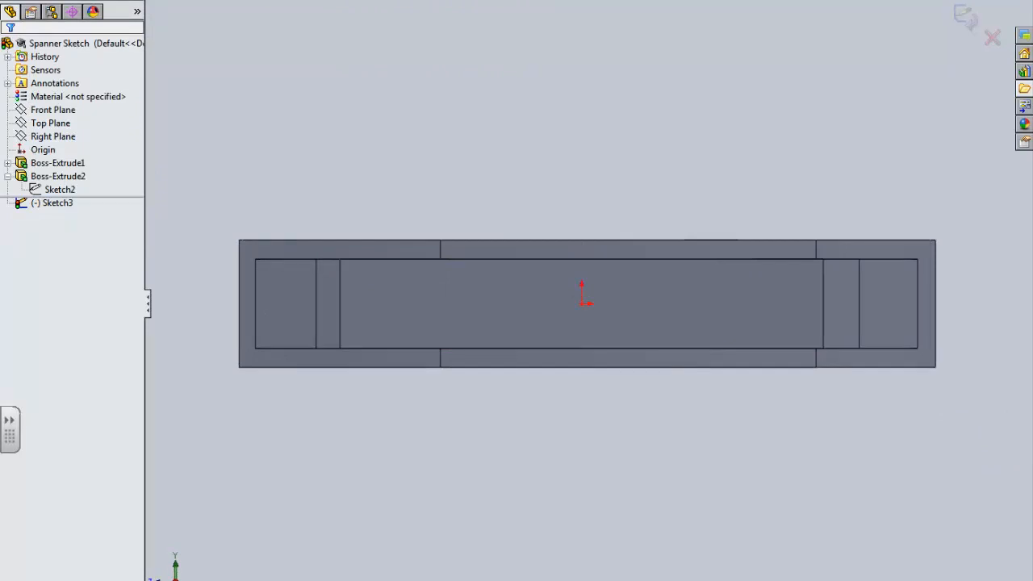
Draw a horizontal centerline between the midpoints of the end face's two short edges, and exit the sketch.
left_click(173, 2)
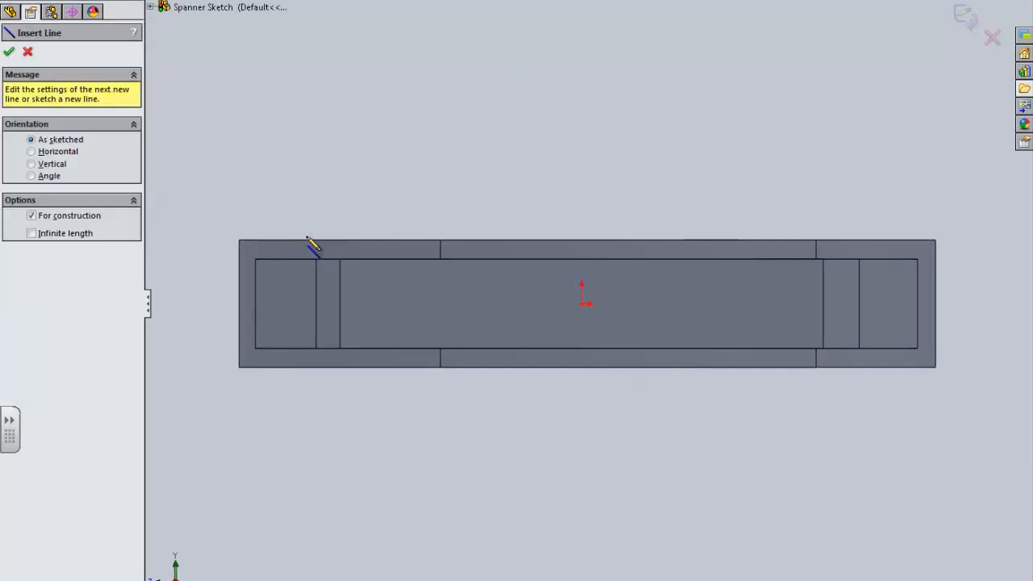
left_click(340, 304)
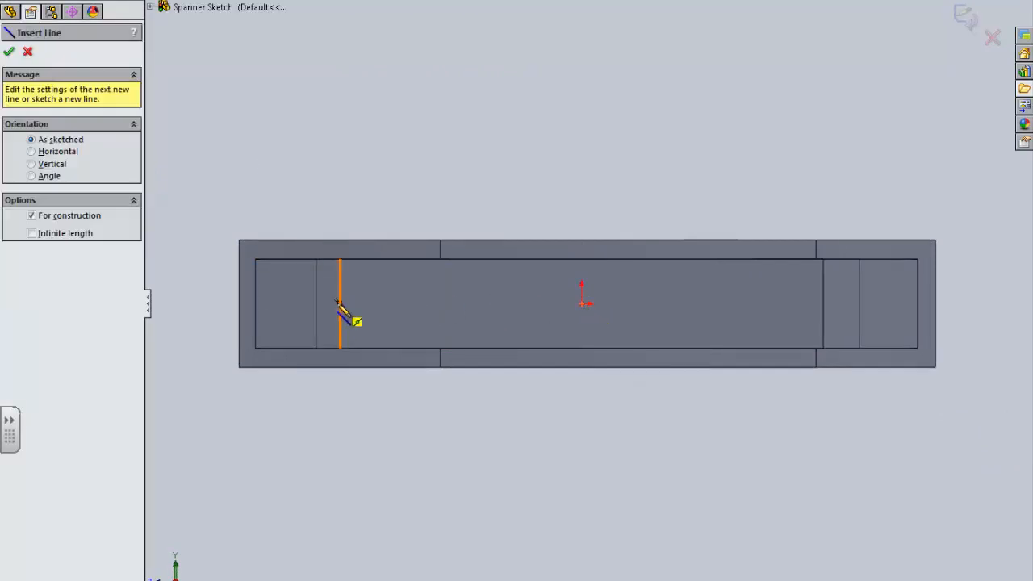
left_click(822, 304)
right_click(809, 407)
left_click(844, 239)
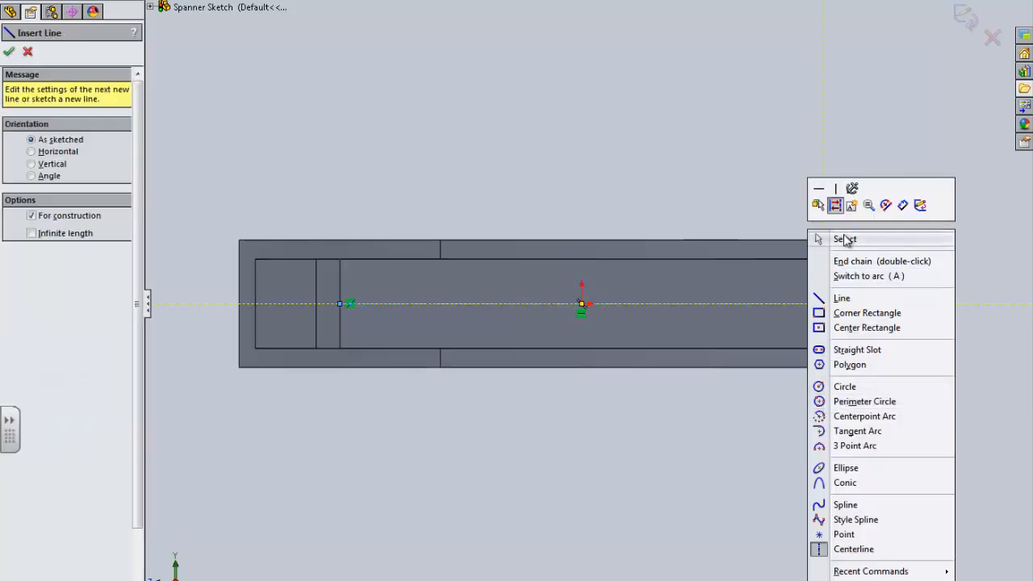
mouse_move(583, 115)
middle_mouse_down()
mouse_move(572, 122)
mouse_move(676, 203)
middle_mouse_up()
scroll(870, 380, "up", 6)
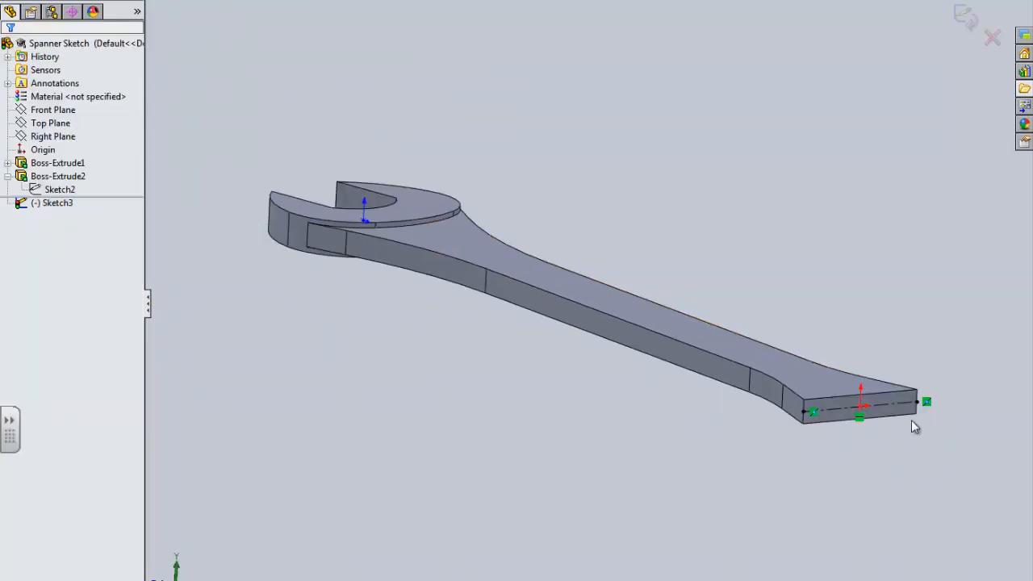
scroll(912, 423, "down", 4)
left_click(680, 375)
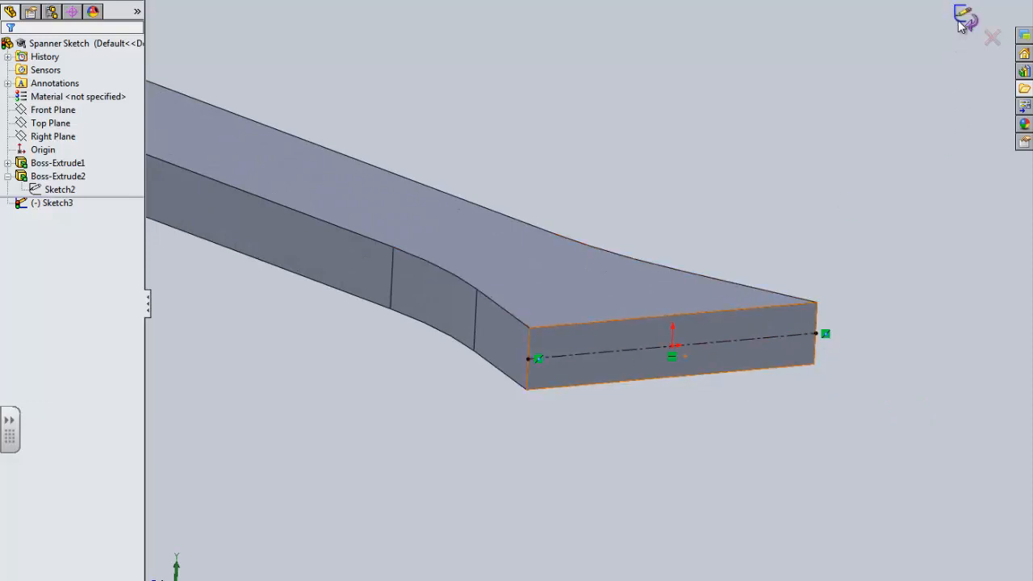
left_click(960, 23)
middle_click_drag(651, 91, 636, 119)
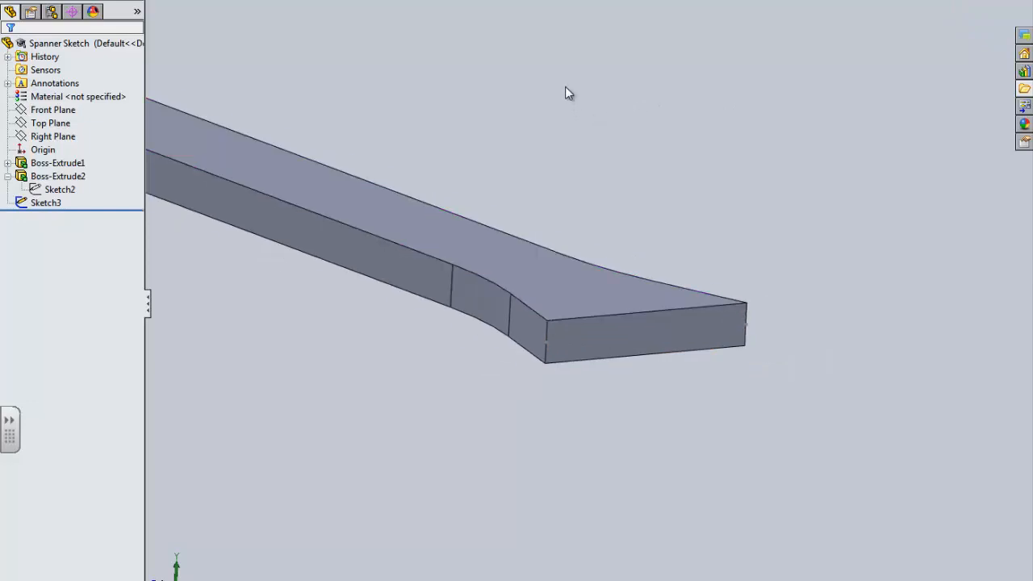
Start a reference plane with the handle's upper face as first reference and the end-face centerline as second reference.
key("f")
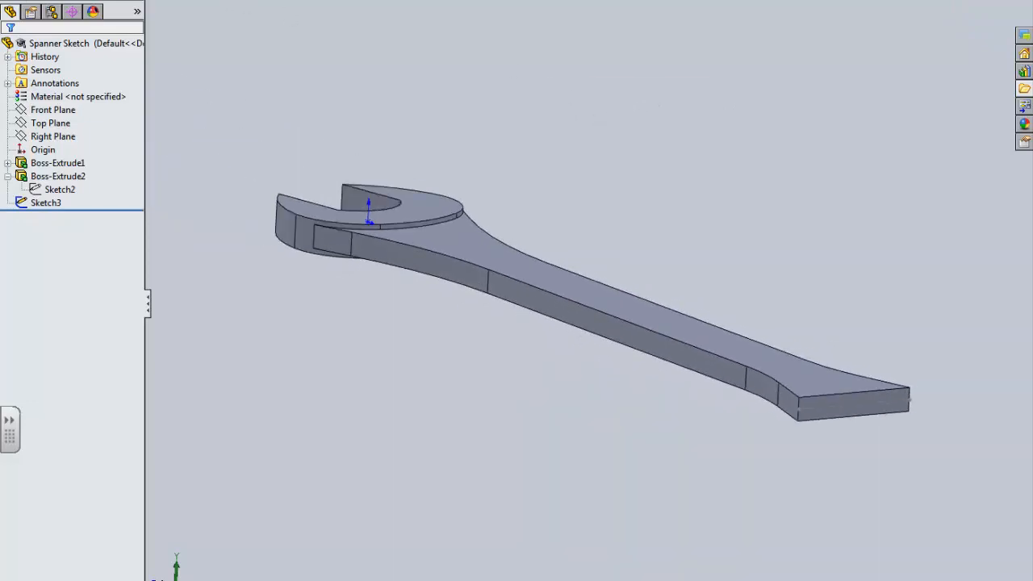
left_click(582, 0)
left_click(595, 0)
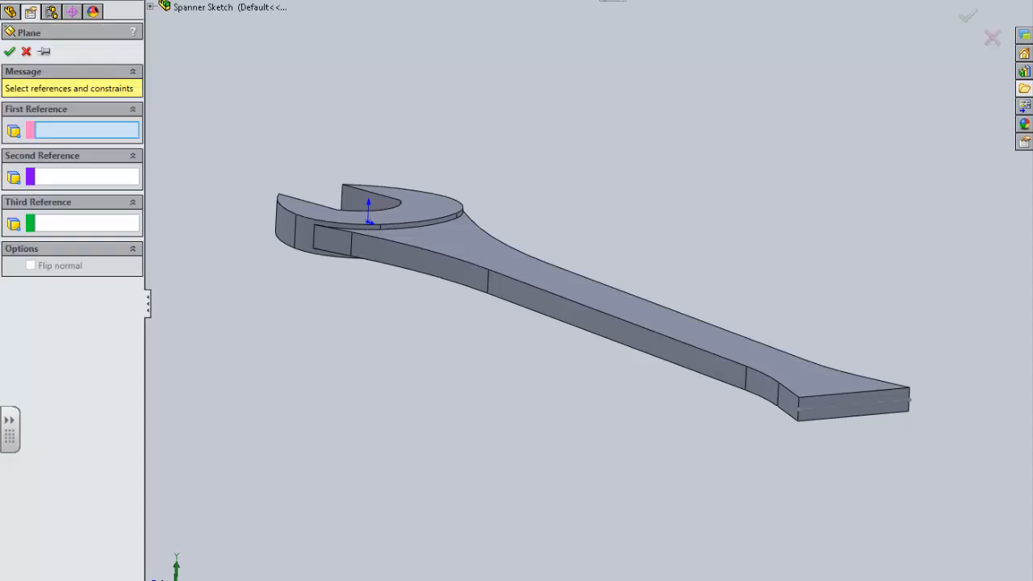
left_click(151, 6)
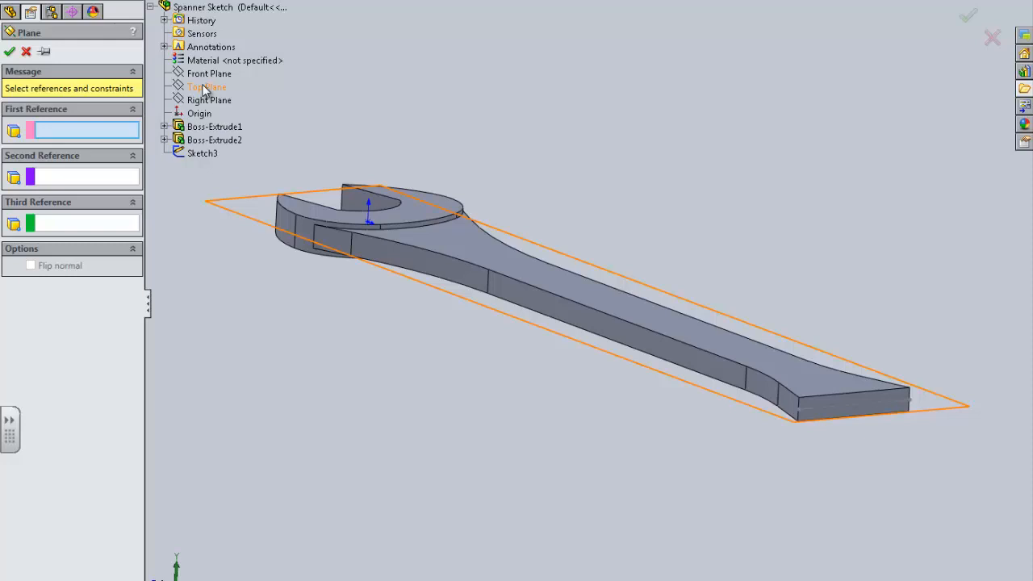
left_click(701, 337)
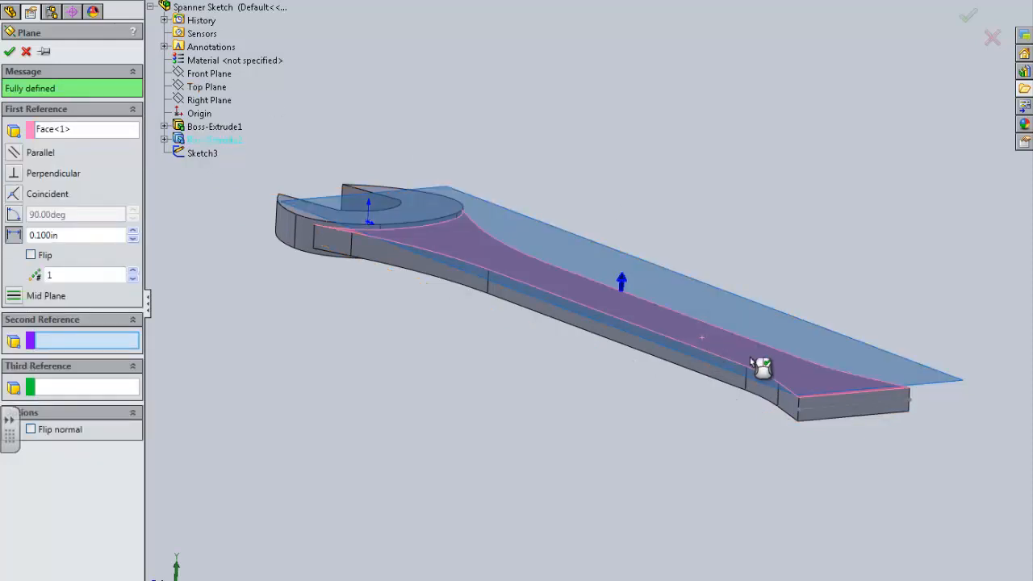
scroll(795, 382, "down", 3)
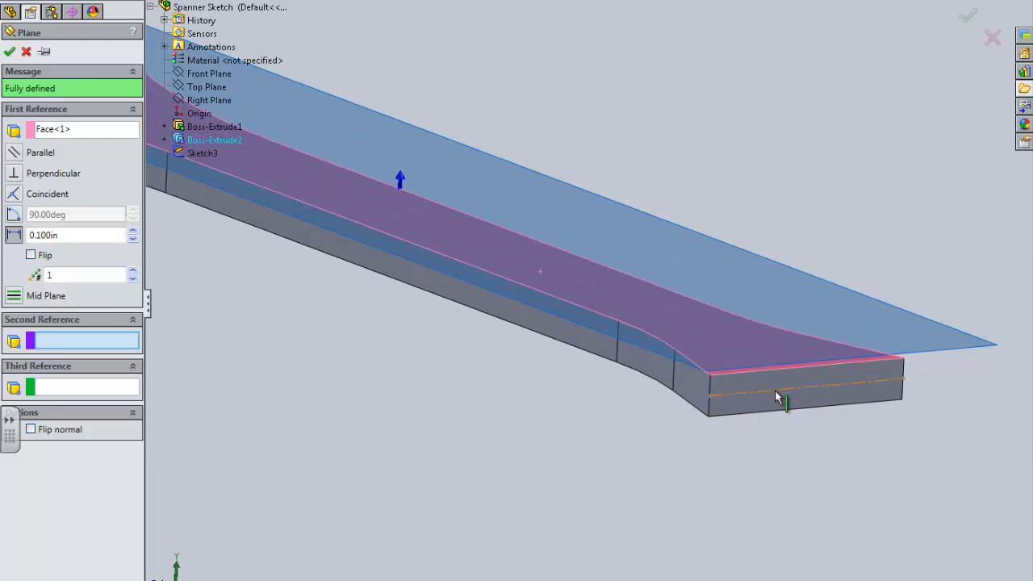
left_click(774, 396)
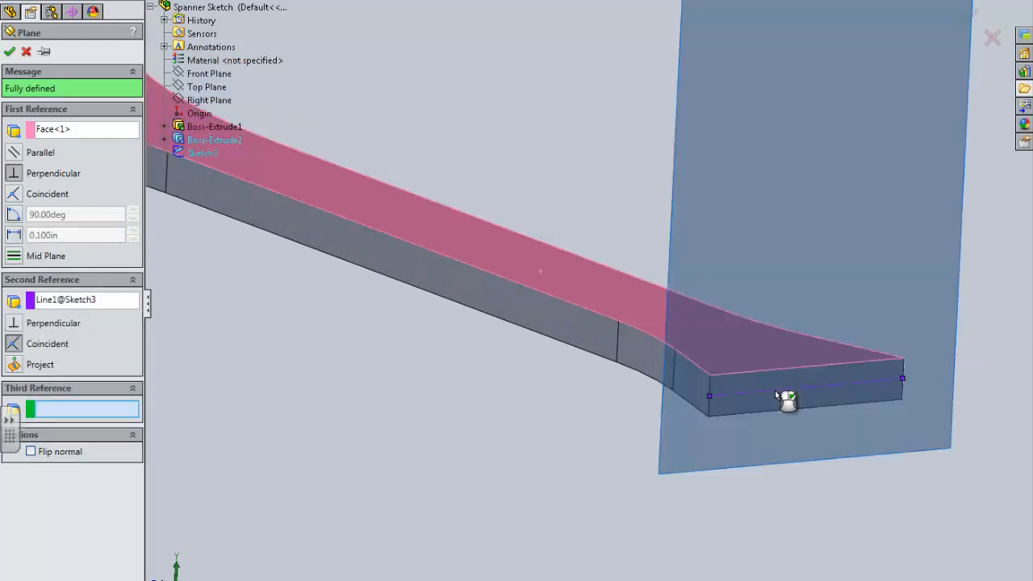
Set the reference plane at 10 degrees to the handle's upper face, flip its direction, and create it.
left_click(14, 215)
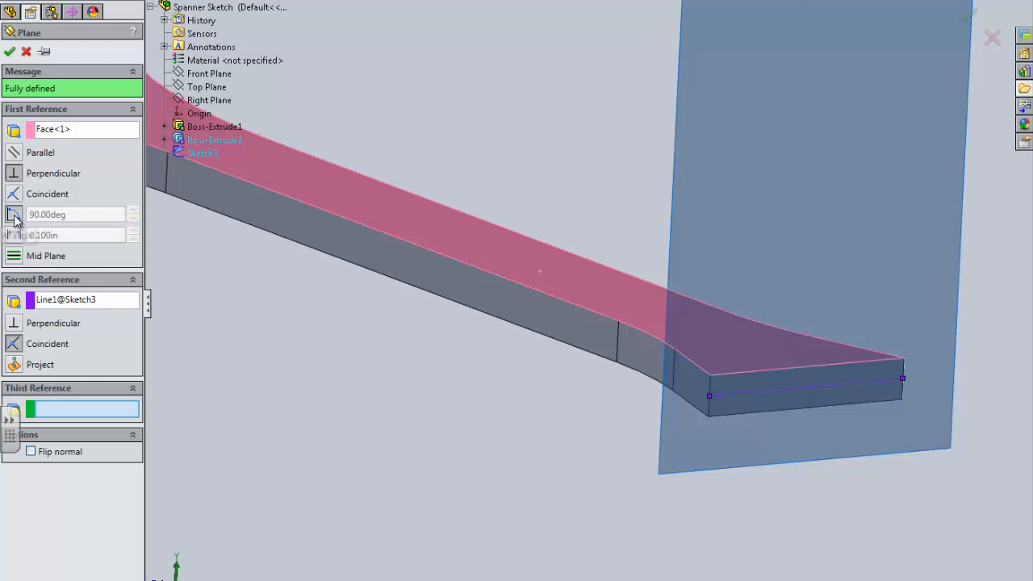
double_click(88, 214)
type("1")
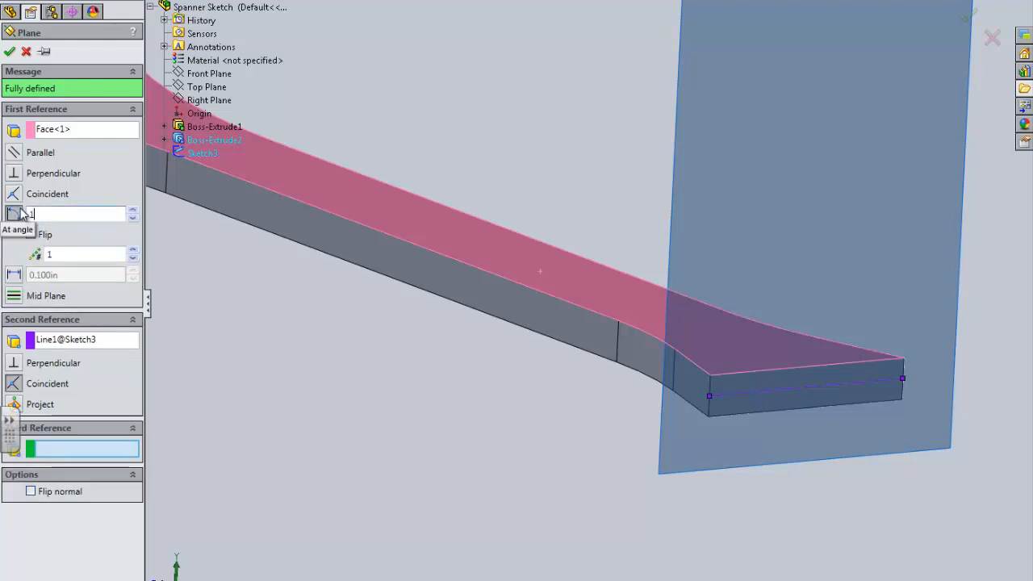
type("0.00deg")
scroll(385, 331, "up", 6)
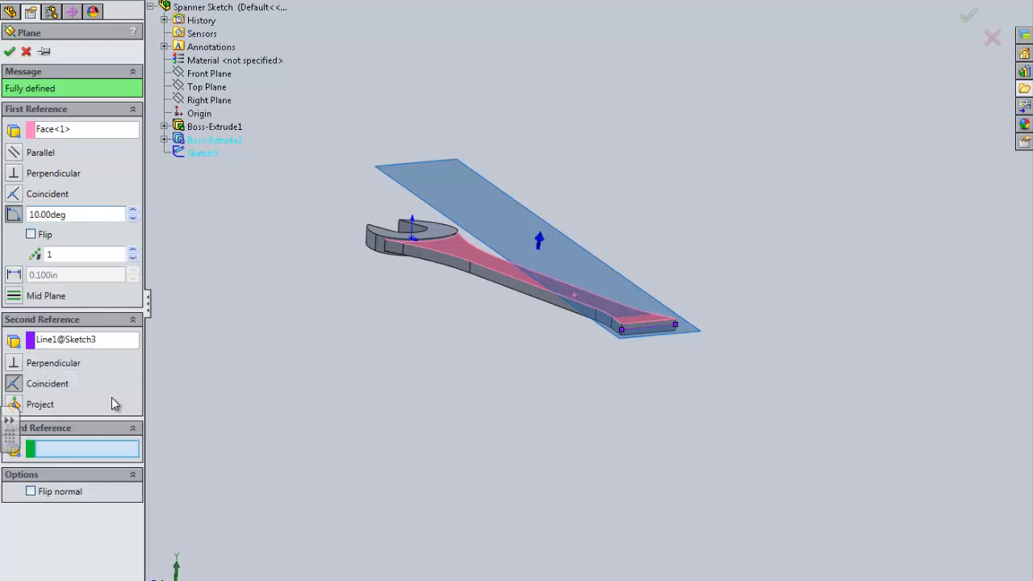
left_click(31, 234)
middle_click_drag(496, 409, 518, 398)
left_click(9, 51)
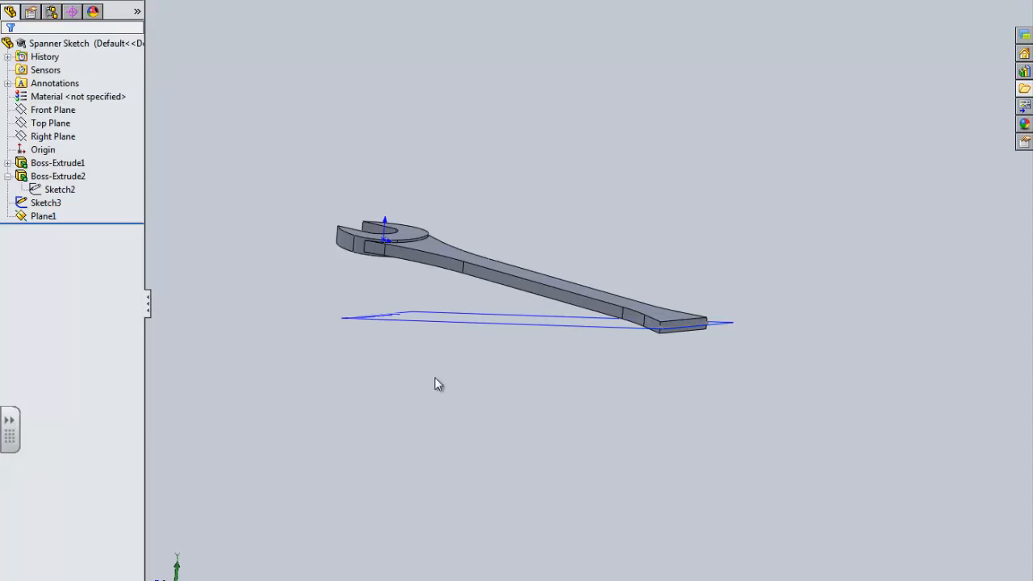
Start a sketch on the new angled plane and view it straight on.
middle_click_drag(436, 382, 785, 442)
scroll(784, 442, "down", 3)
scroll(363, 312, "up", 2)
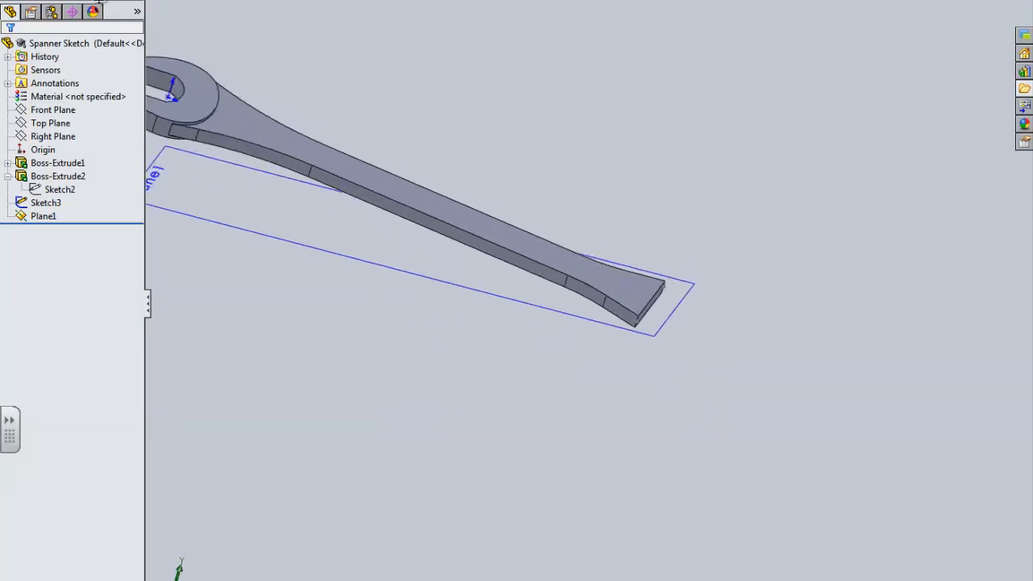
left_click(312, 233)
left_click(577, 2)
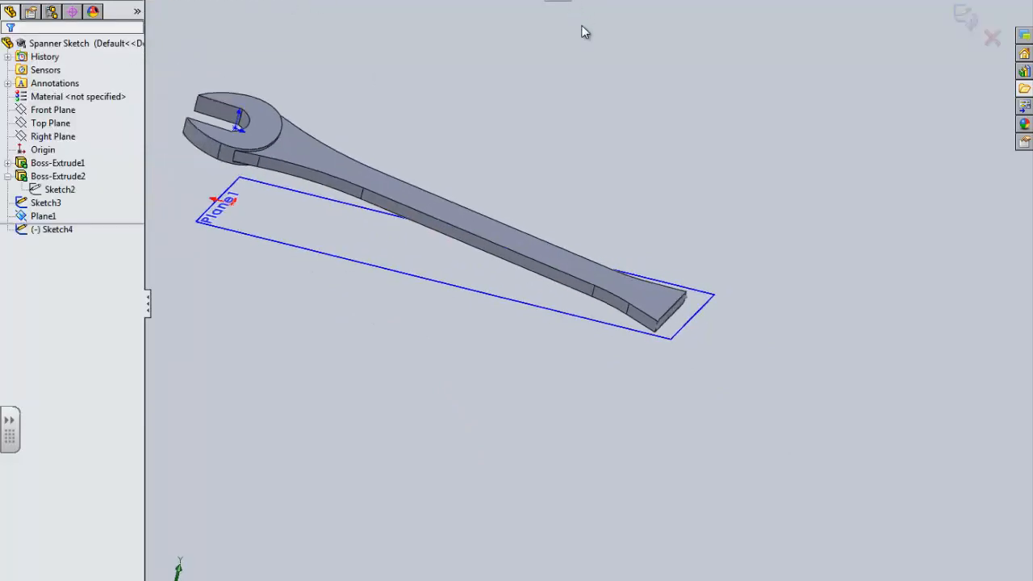
left_click(628, 69)
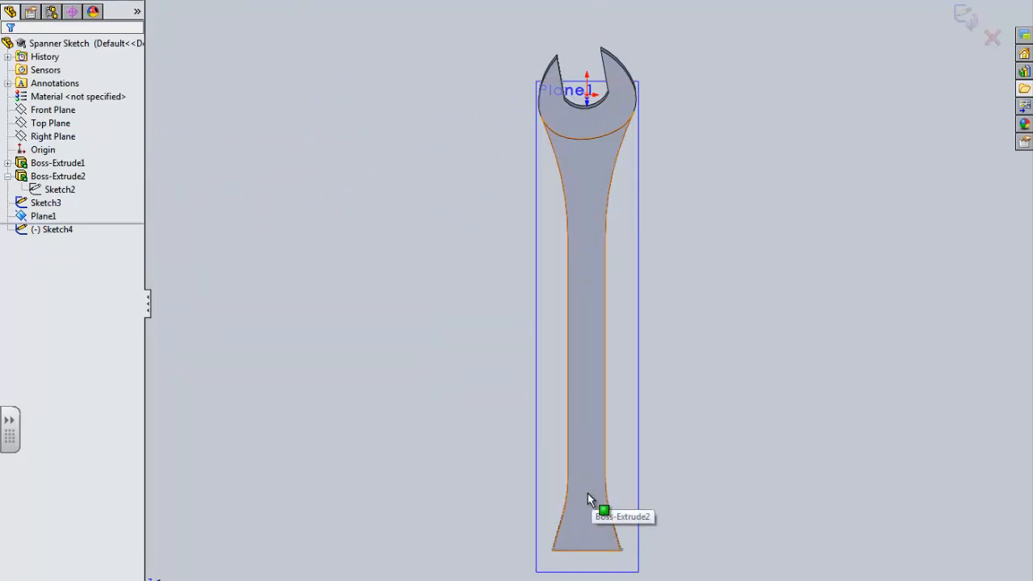
Draw a circle with a radius of about 0.54 in, centred just beyond the middle of the handle's flared end.
scroll(610, 543, "down", 7)
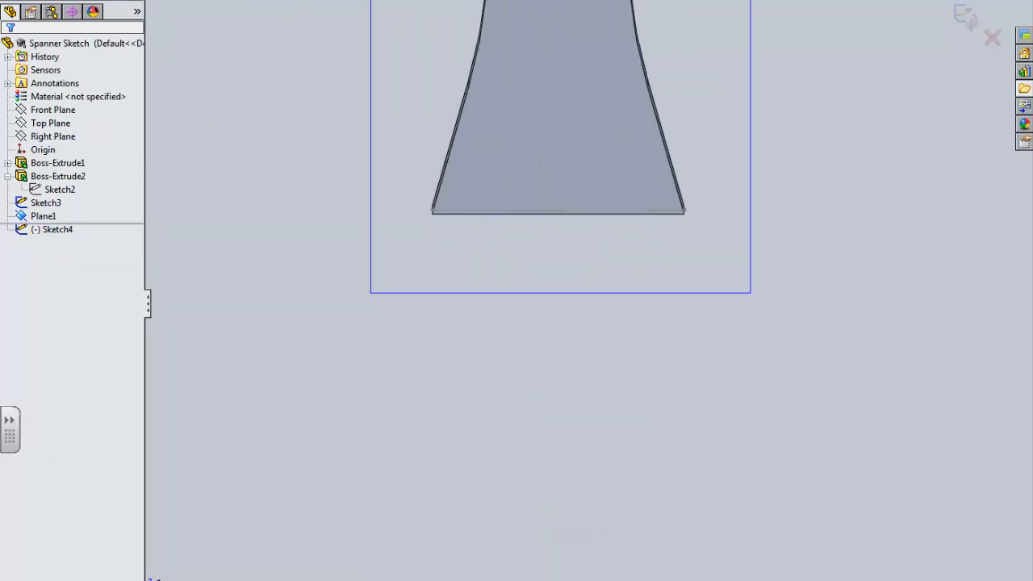
scroll(565, 216, "up", 9)
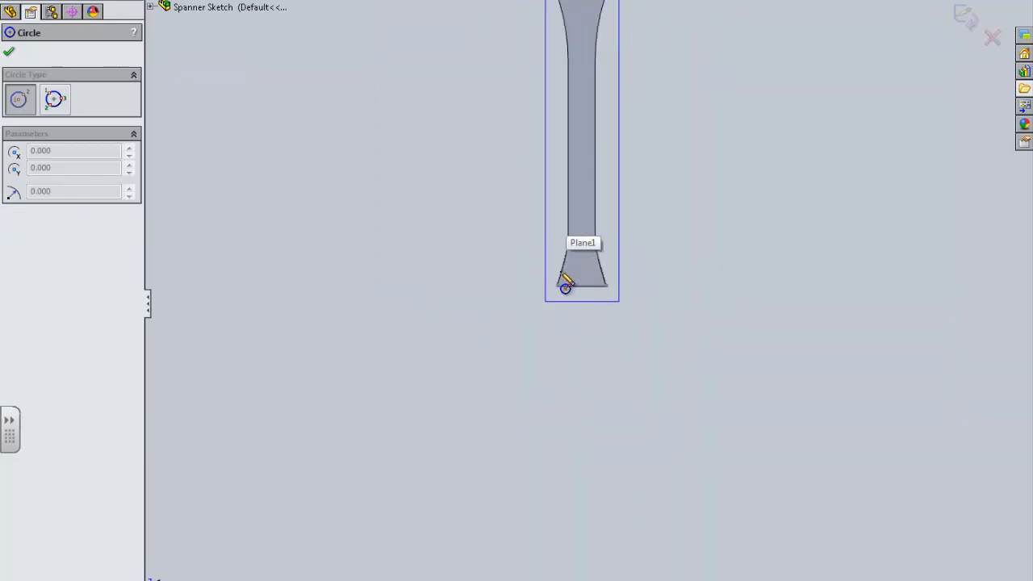
scroll(562, 278, "up", 3)
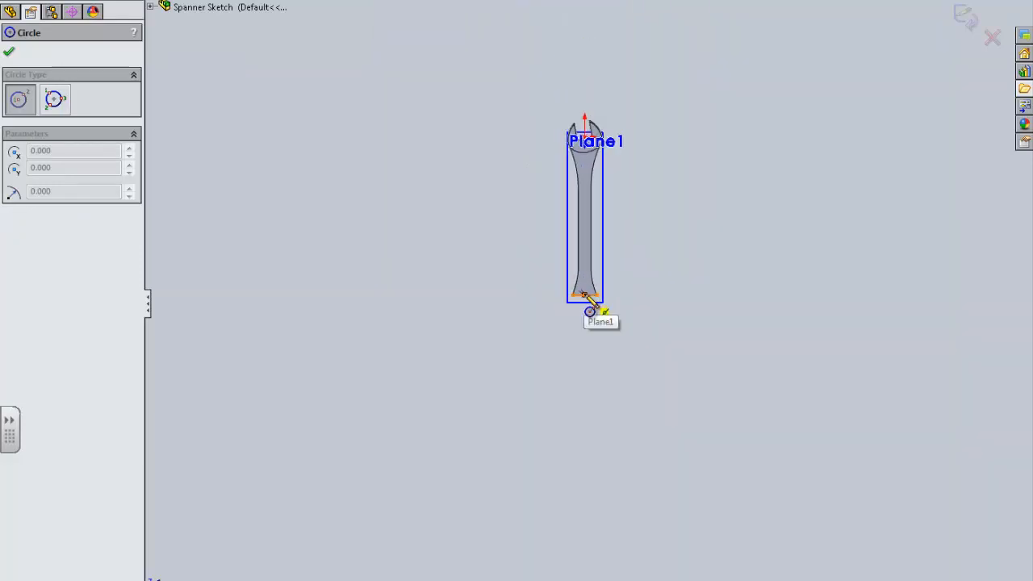
scroll(585, 295, "down", 4)
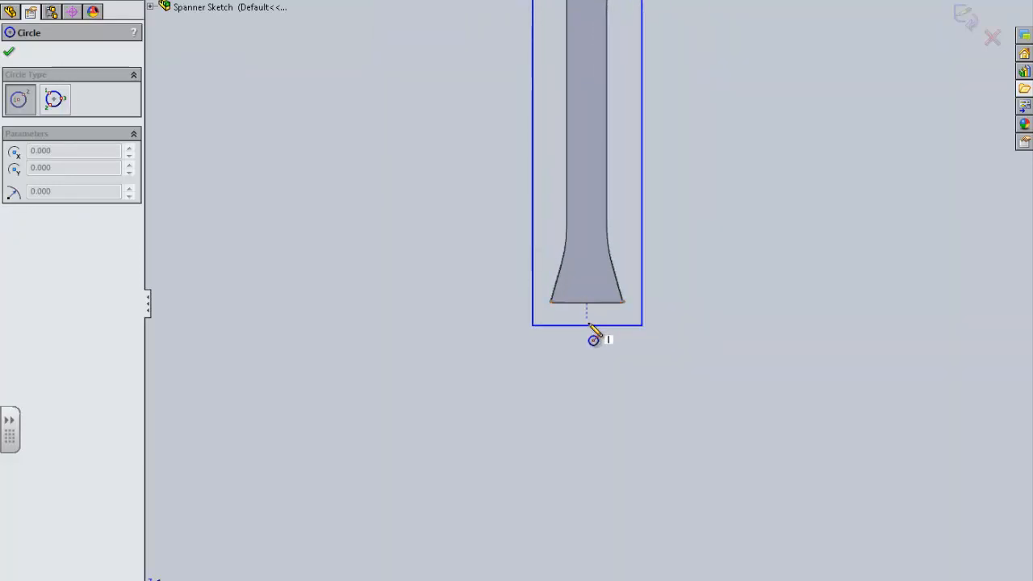
scroll(589, 327, "down", 2)
left_click(586, 316)
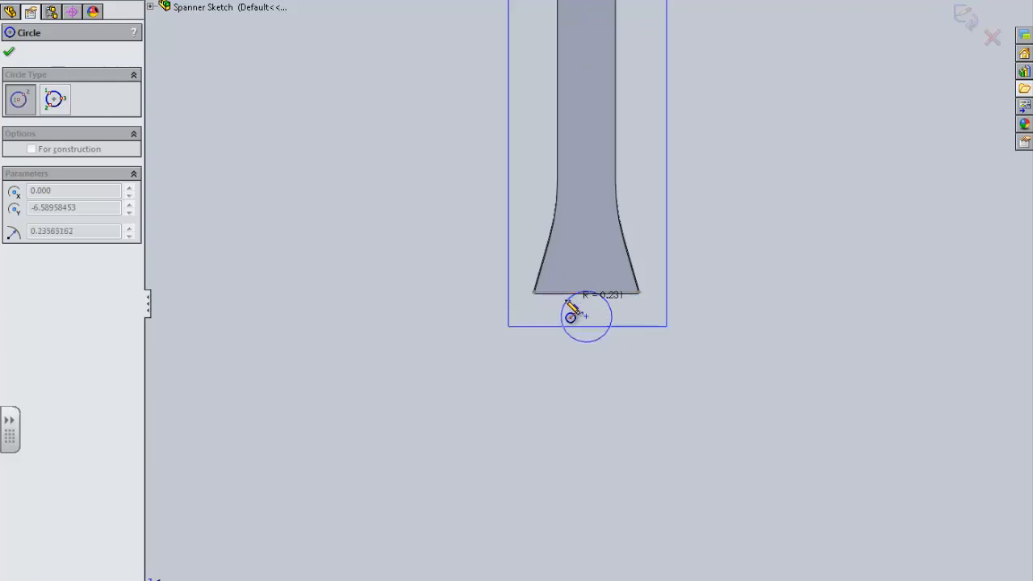
left_click(535, 346)
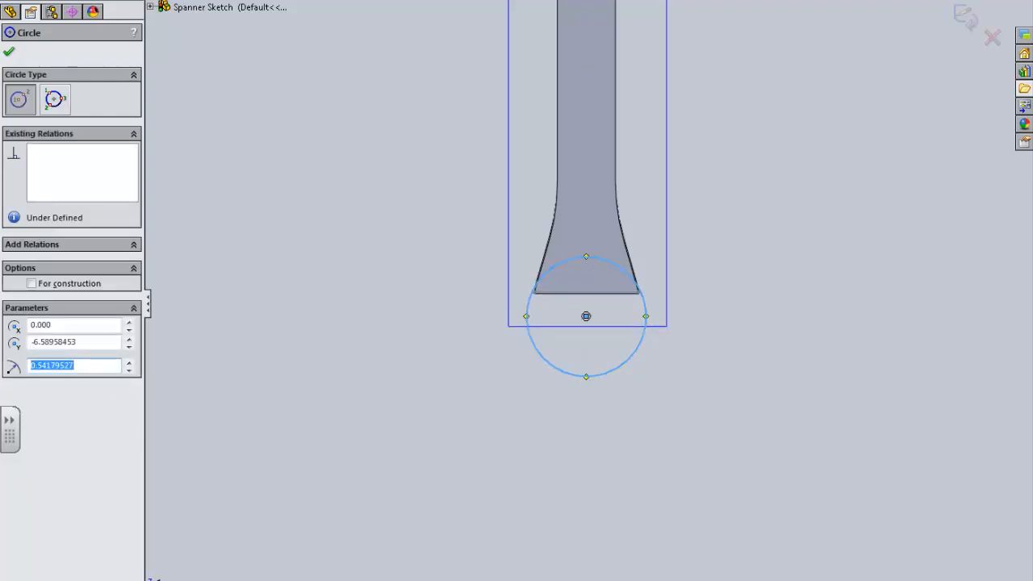
Dimension the circle at the handle's end with a diameter of 1 in.
left_click(80, 1)
left_click(541, 353)
left_click(497, 413)
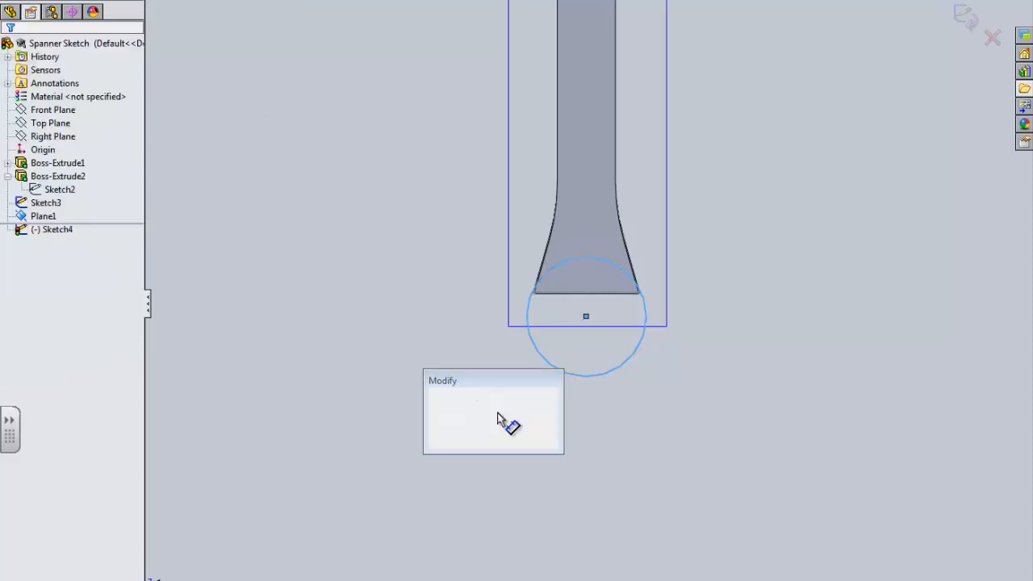
type("1")
key("Return")
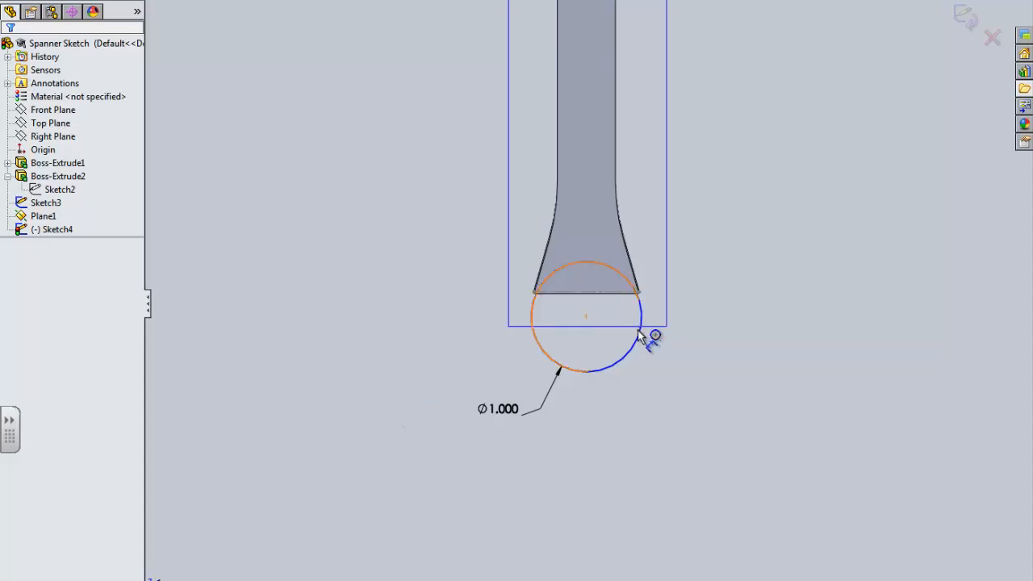
Add a vertical relation between the 1 in circle's centre and the origin.
scroll(637, 355, "up", 5)
left_click(587, 310)
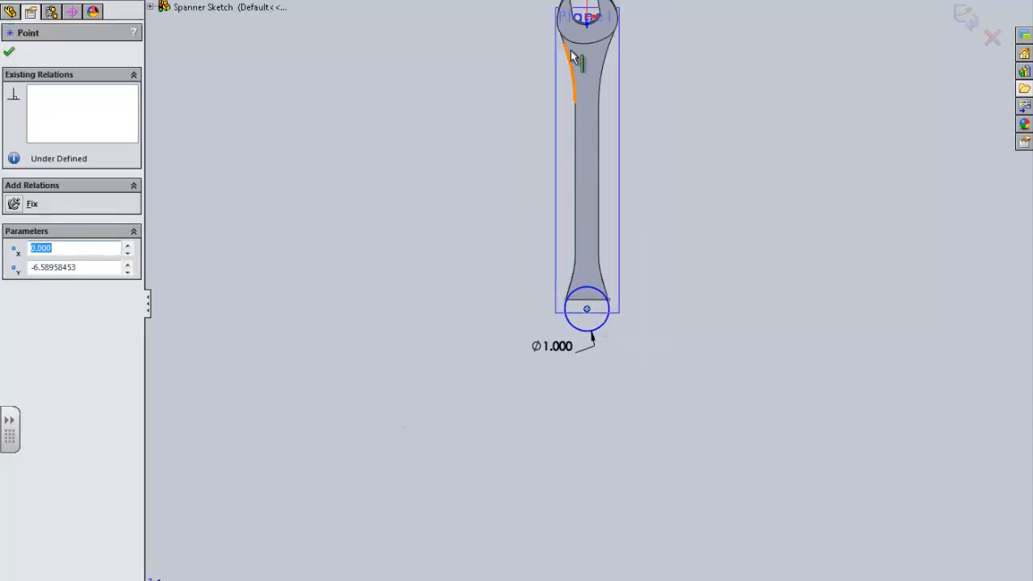
scroll(595, 79, "up", 3)
scroll(589, 197, "down", 3)
scroll(575, 165, "down", 2)
left_click(573, 160, "ctrl")
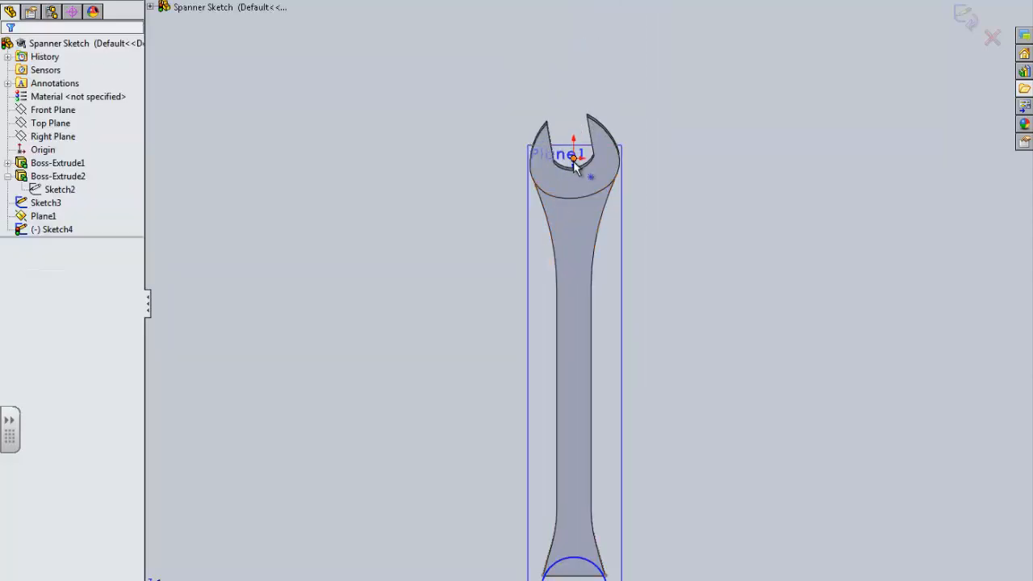
left_click(40, 308)
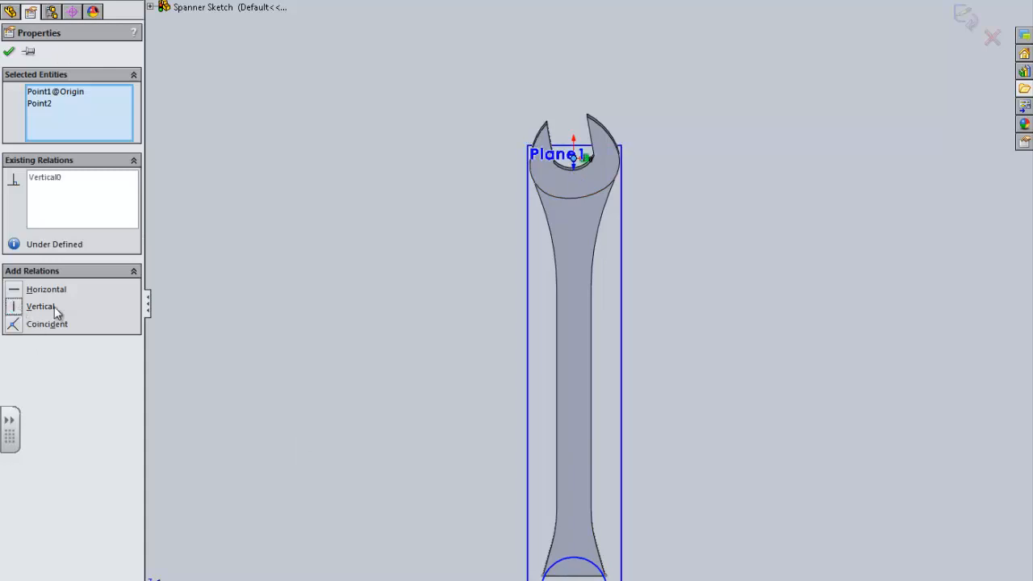
left_click(365, 385)
Dimension the distance from the origin to the 1 in circle's centre as 6.5 in.
scroll(336, 388, "up", 4)
scroll(634, 449, "down", 5)
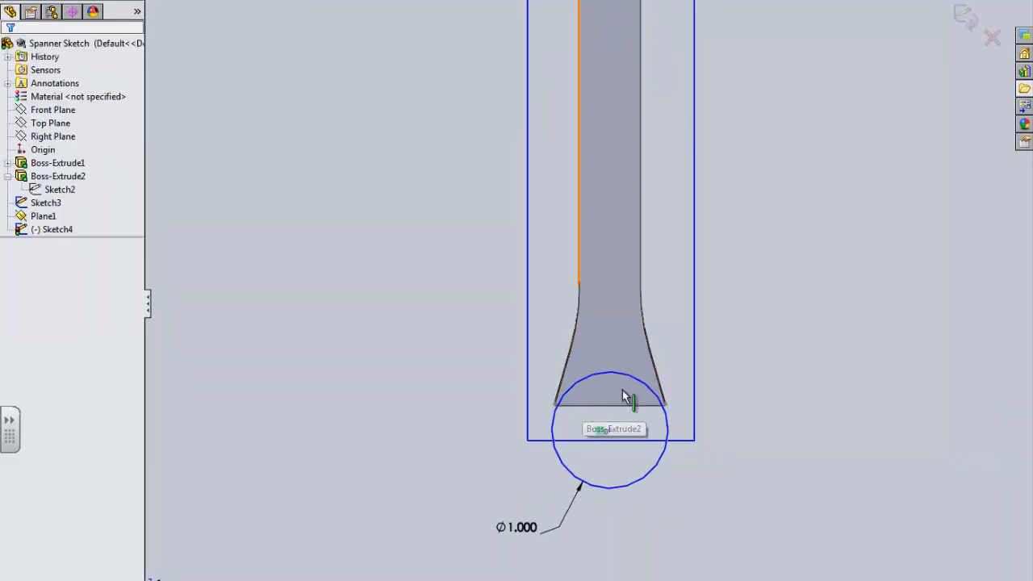
scroll(488, 367, "up", 2)
scroll(493, 338, "up", 2)
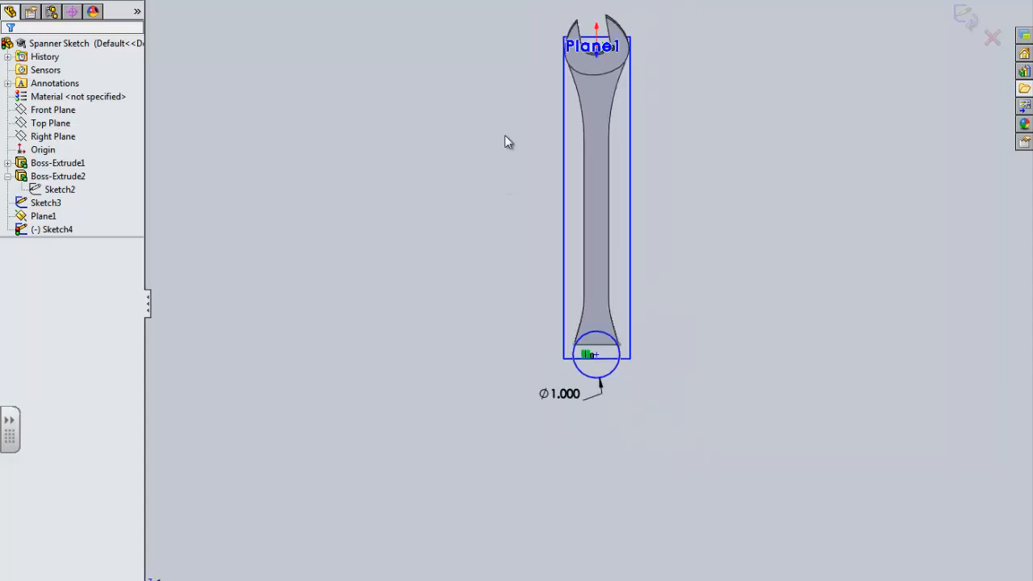
left_click(598, 54)
left_click(597, 355)
left_click(699, 219)
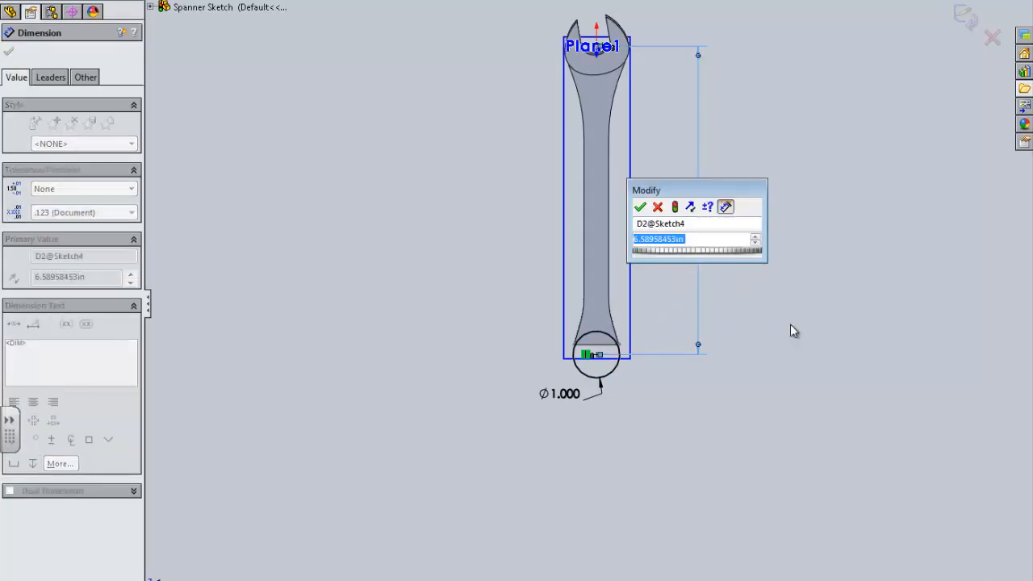
type("6.5")
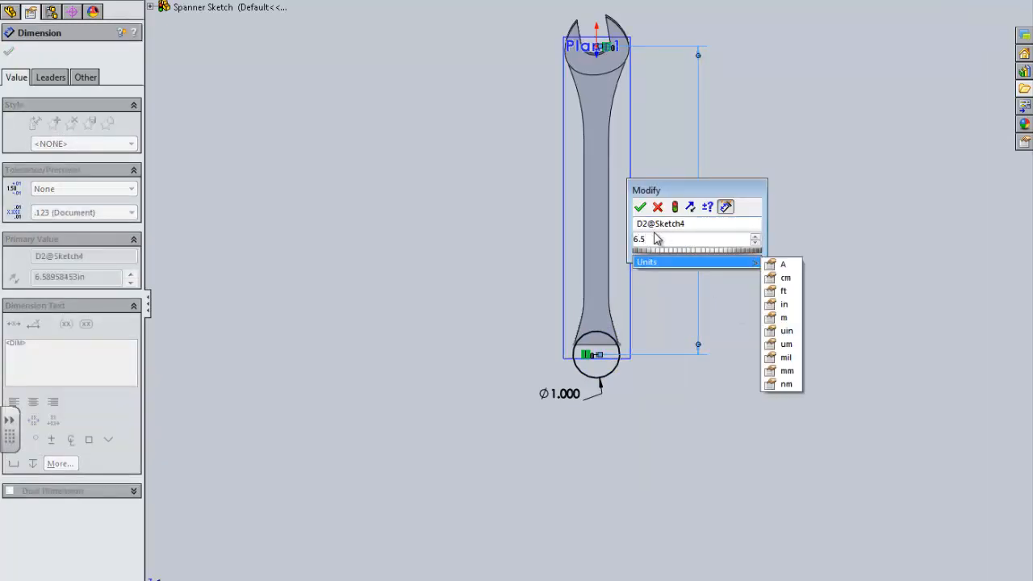
key("Return")
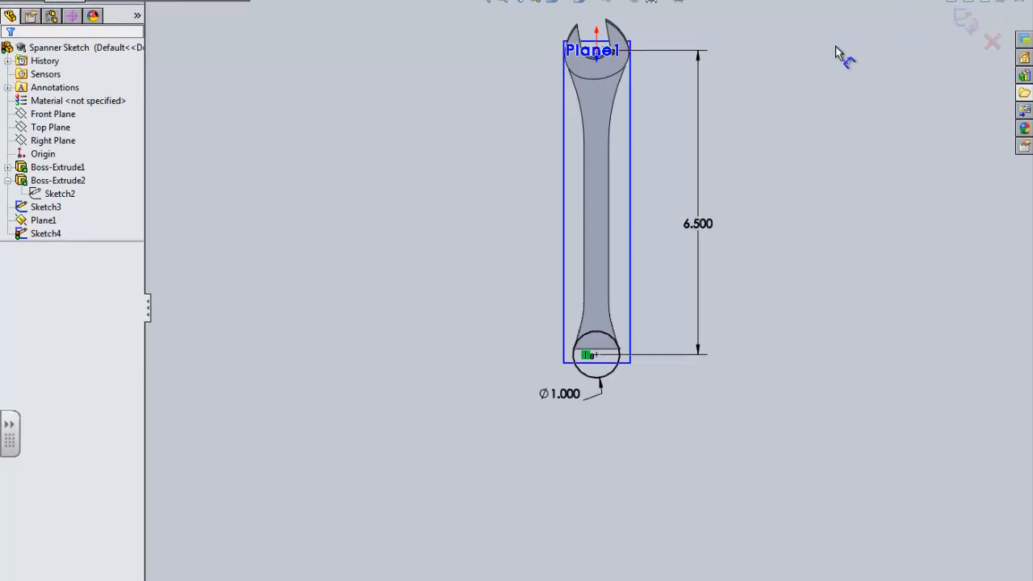
Extrude the 1 in circle as a merged boss, 0.2 in blind in the first direction and 0.13 in blind in the second.
left_click(22, 3)
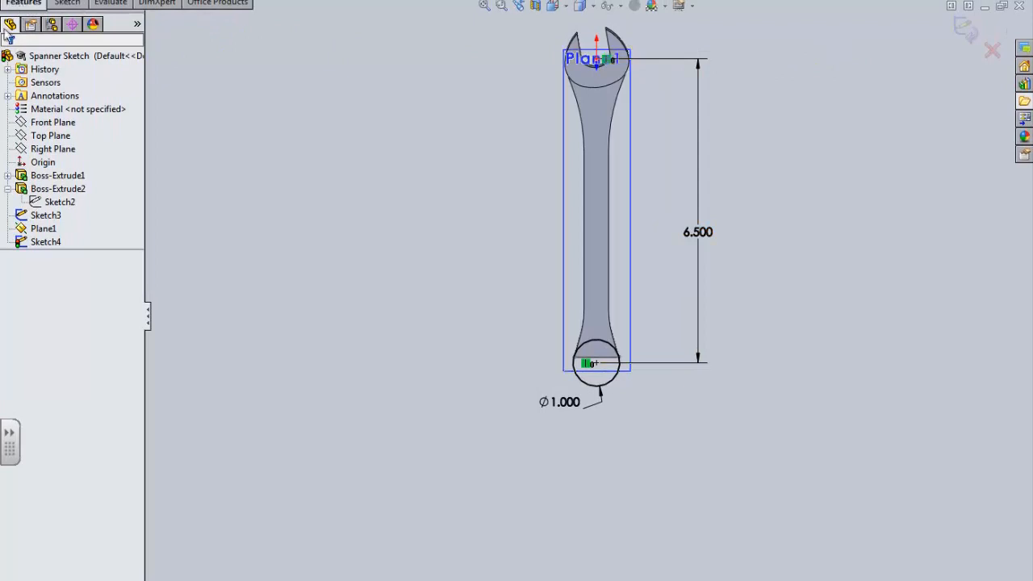
middle_click_drag(544, 334, 671, 358)
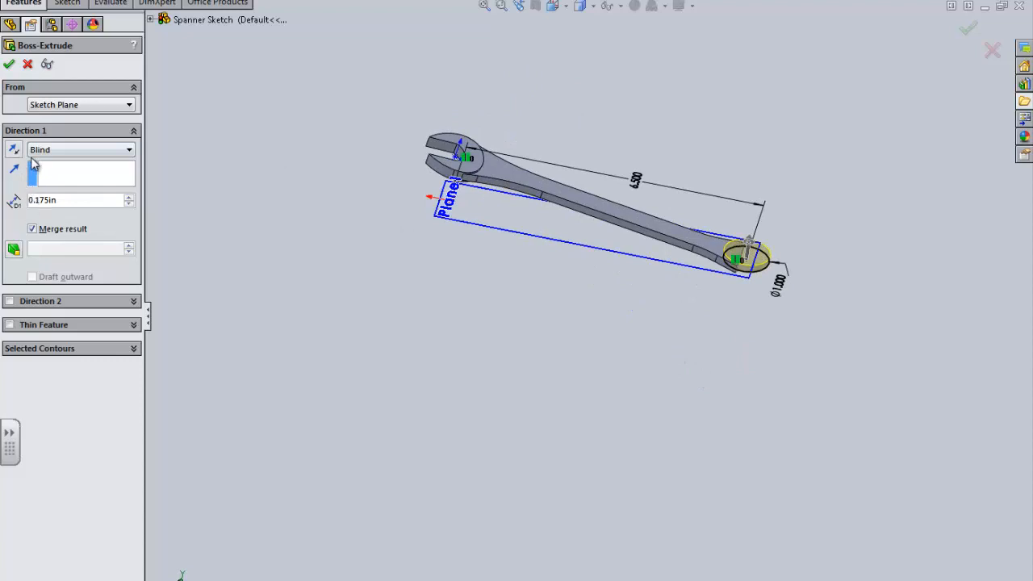
left_click(56, 202)
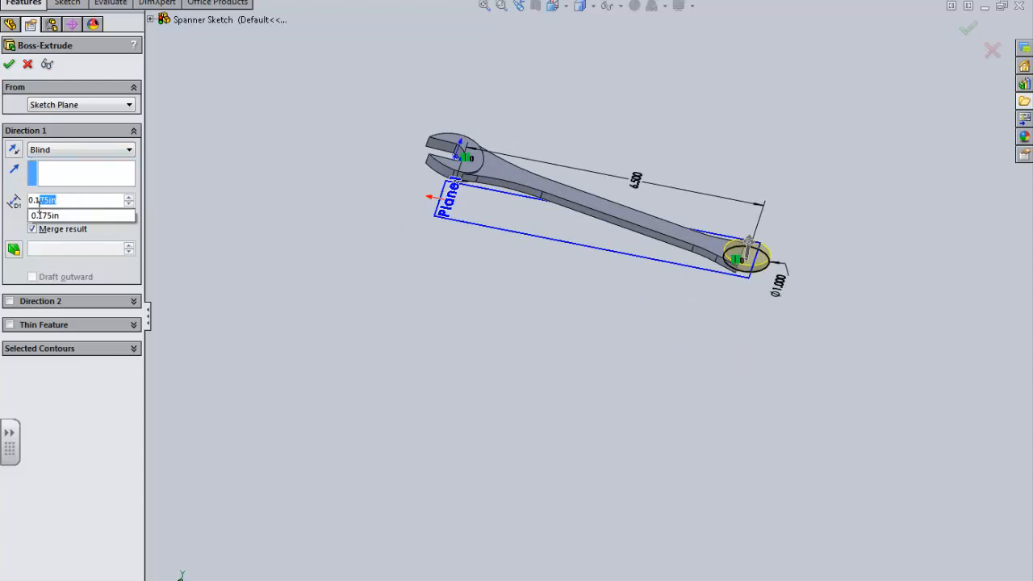
type("2")
left_click(9, 301)
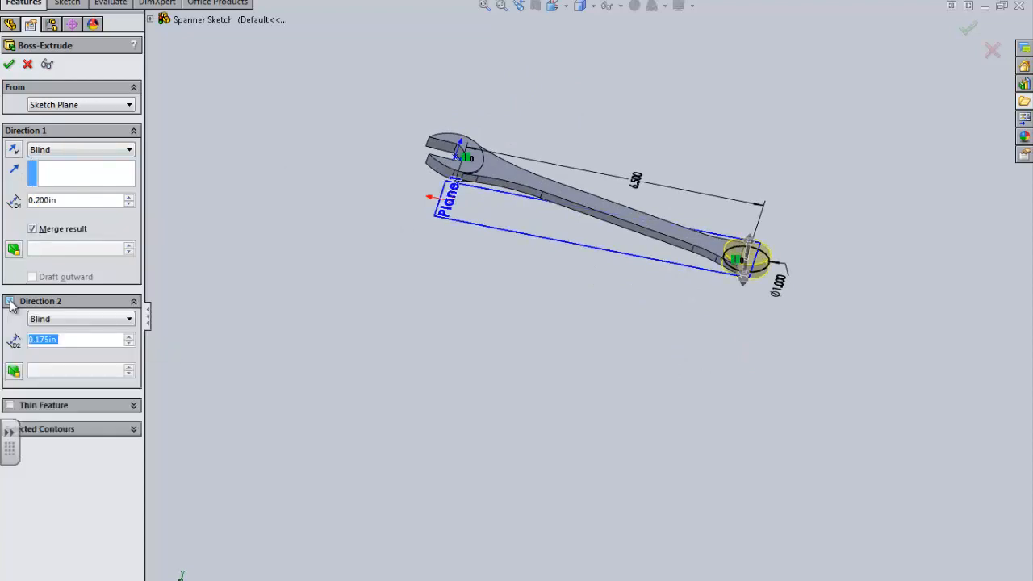
left_click(76, 341)
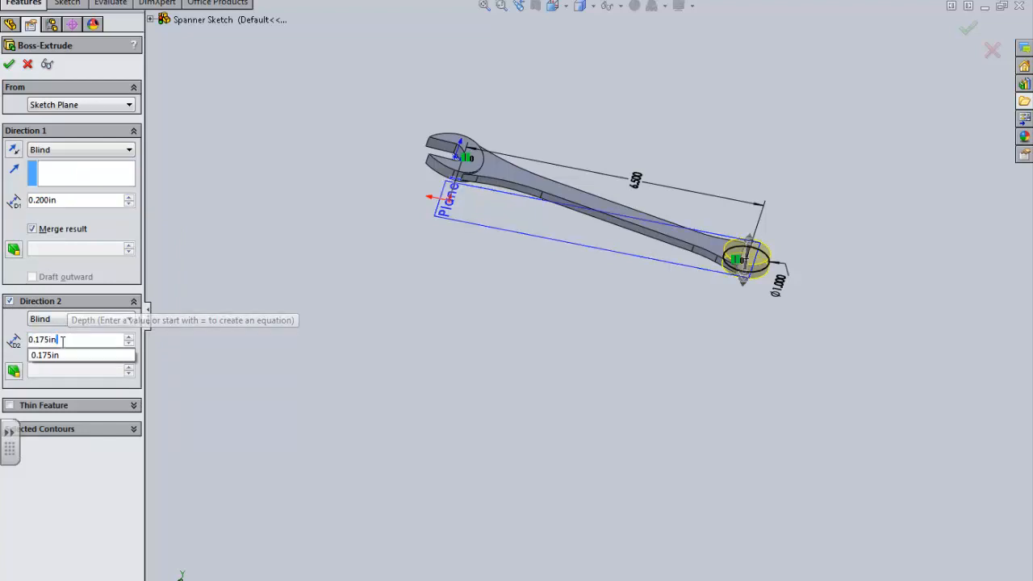
left_click_drag(56, 340, 43, 343)
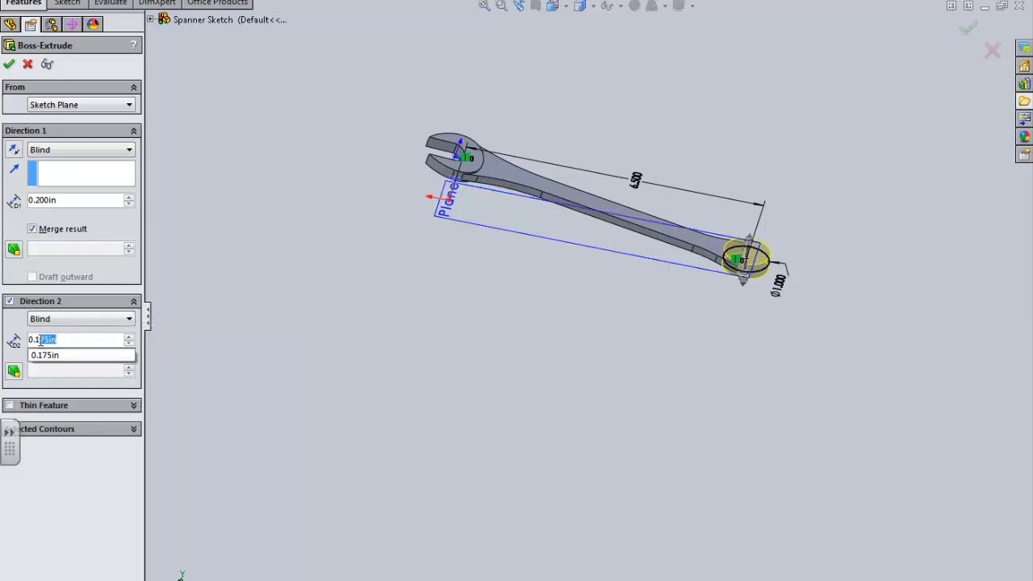
type("3")
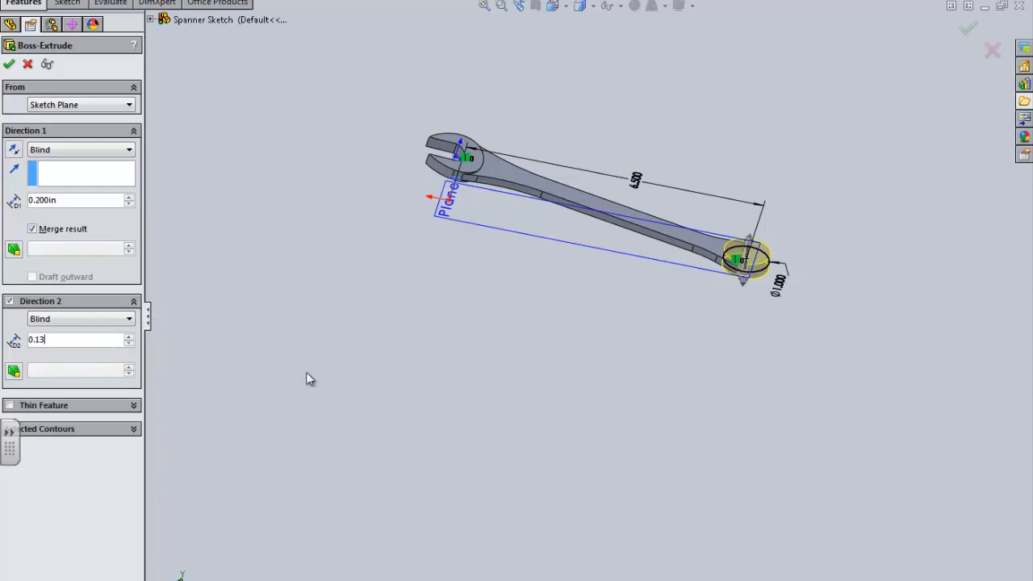
scroll(781, 272, "down", 5)
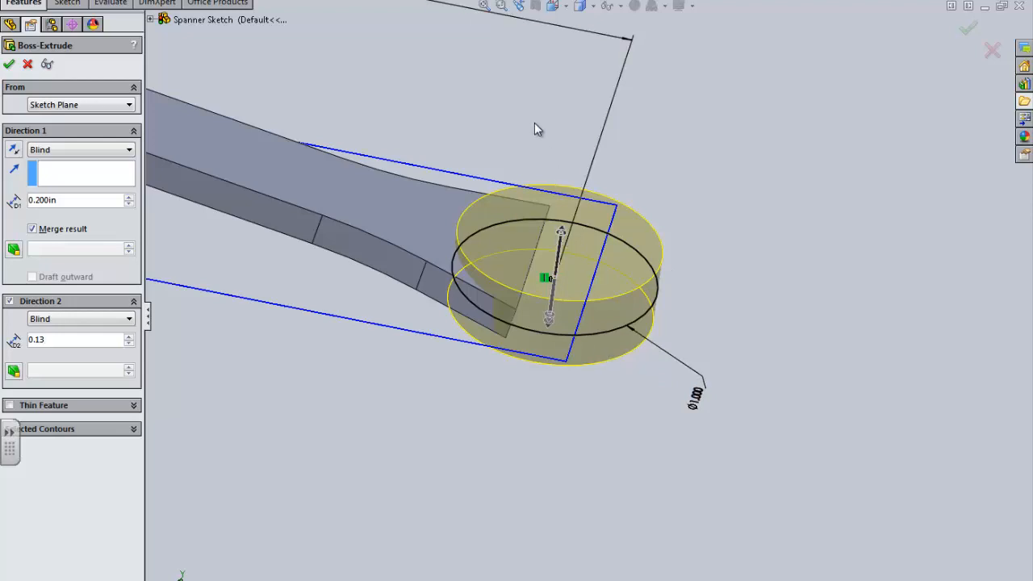
key("Return")
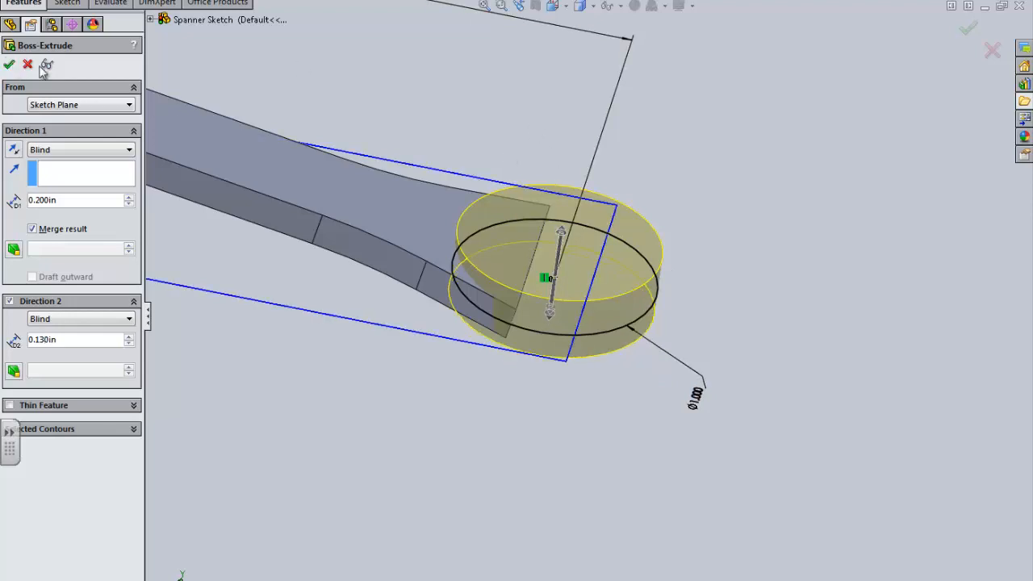
left_click(9, 64)
Hide the angled reference plane.
left_click(712, 124)
scroll(283, 264, "down", 1)
scroll(345, 243, "up", 3)
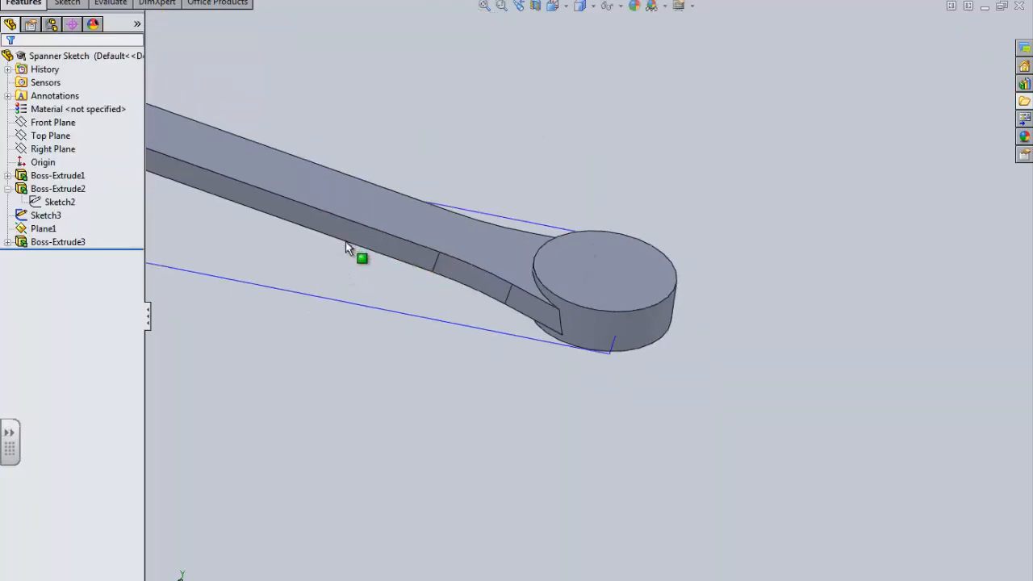
scroll(345, 241, "up", 1)
scroll(345, 241, "down", 1)
scroll(371, 274, "up", 3)
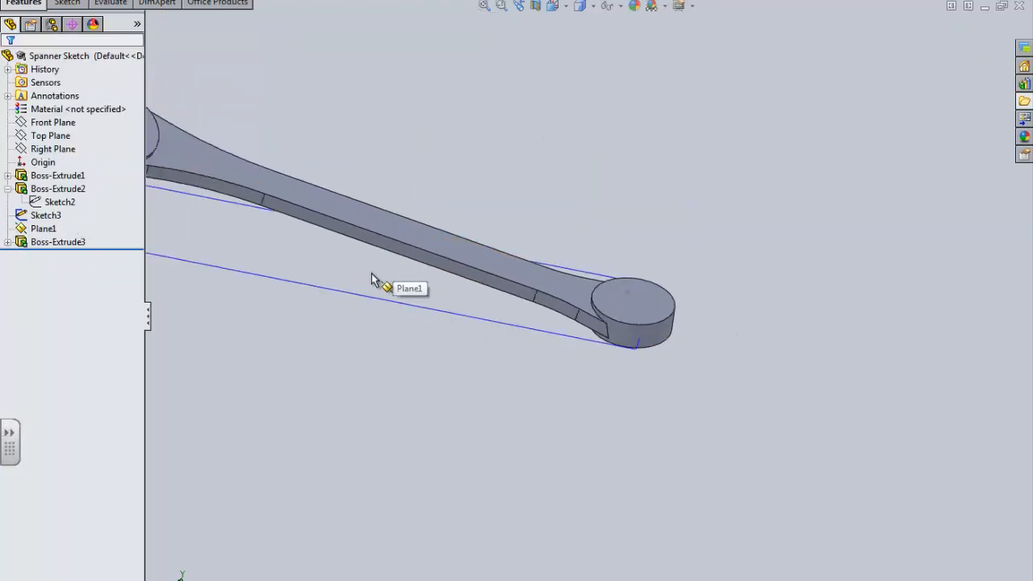
scroll(311, 262, "up", 3)
left_click(322, 264)
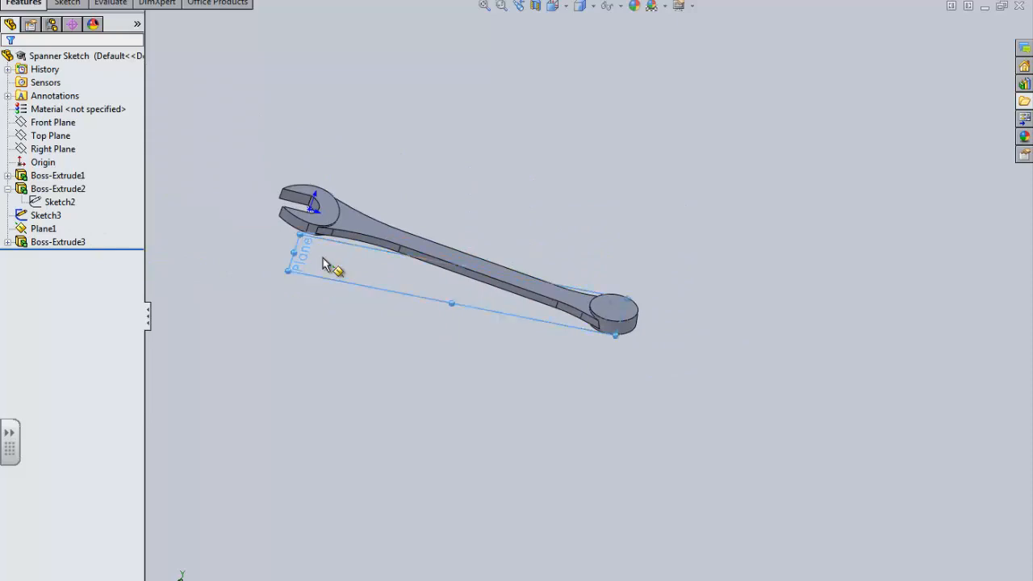
left_click(395, 209)
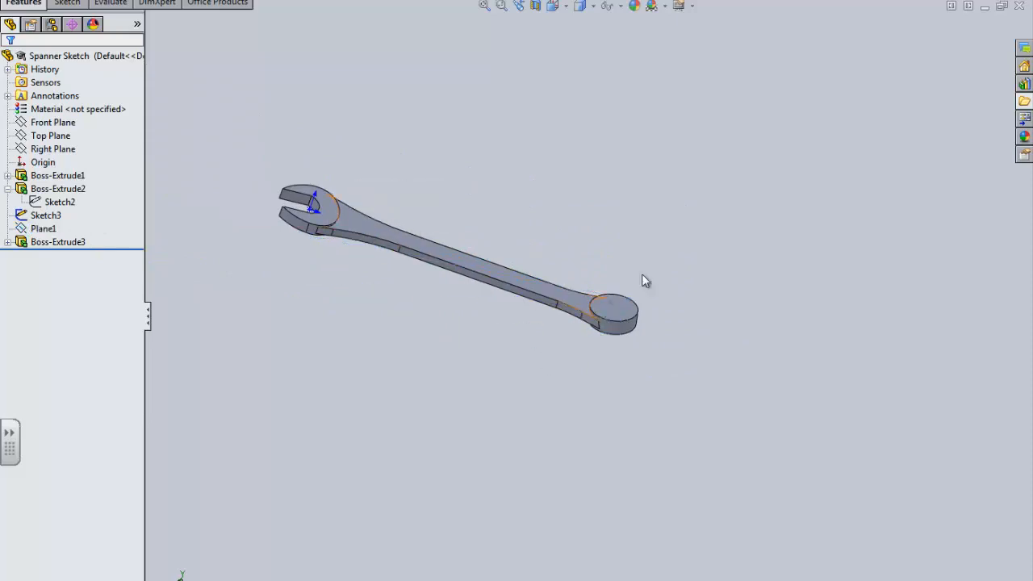
Start a polygon sketch on the upper face of the round boss and view it straight on.
mouse_move(646, 280)
middle_mouse_down()
mouse_move(590, 261)
mouse_move(629, 273)
middle_mouse_up()
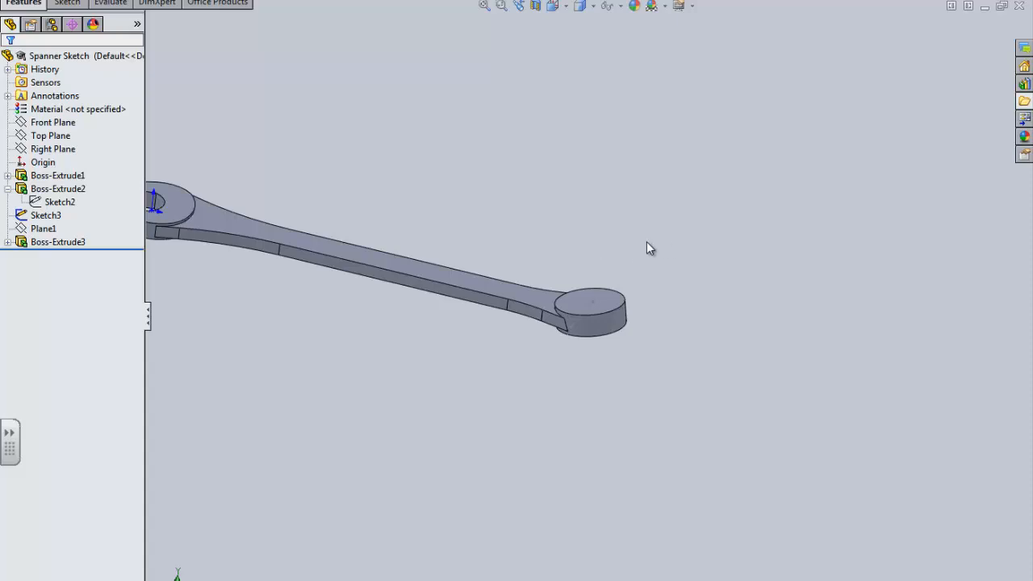
mouse_move(647, 243)
middle_mouse_down()
mouse_move(627, 266)
mouse_move(586, 269)
mouse_move(594, 316)
middle_mouse_up()
scroll(607, 304, "down", 5)
left_click(67, 3)
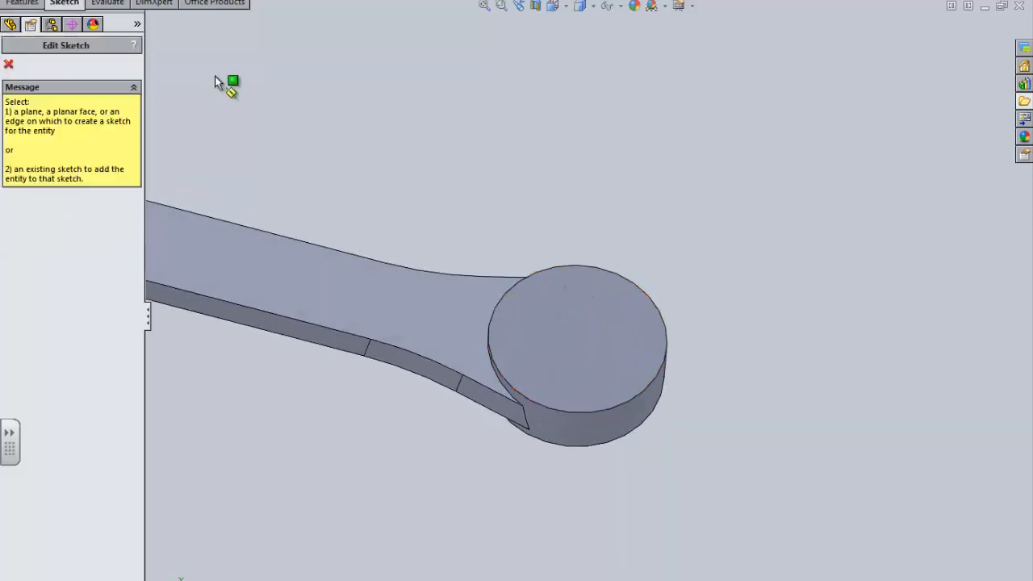
left_click(597, 337)
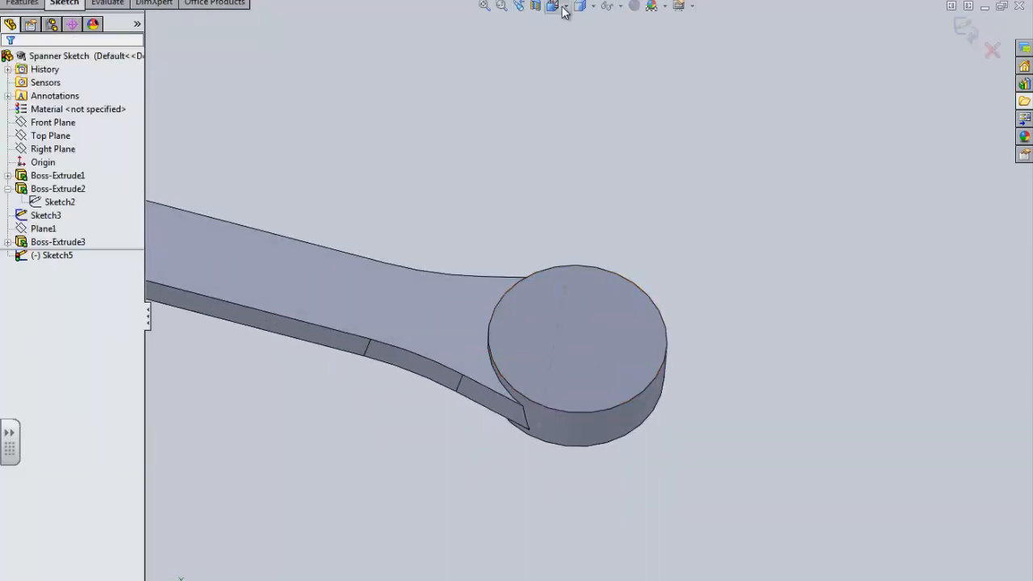
left_click(563, 11)
left_click(790, 253)
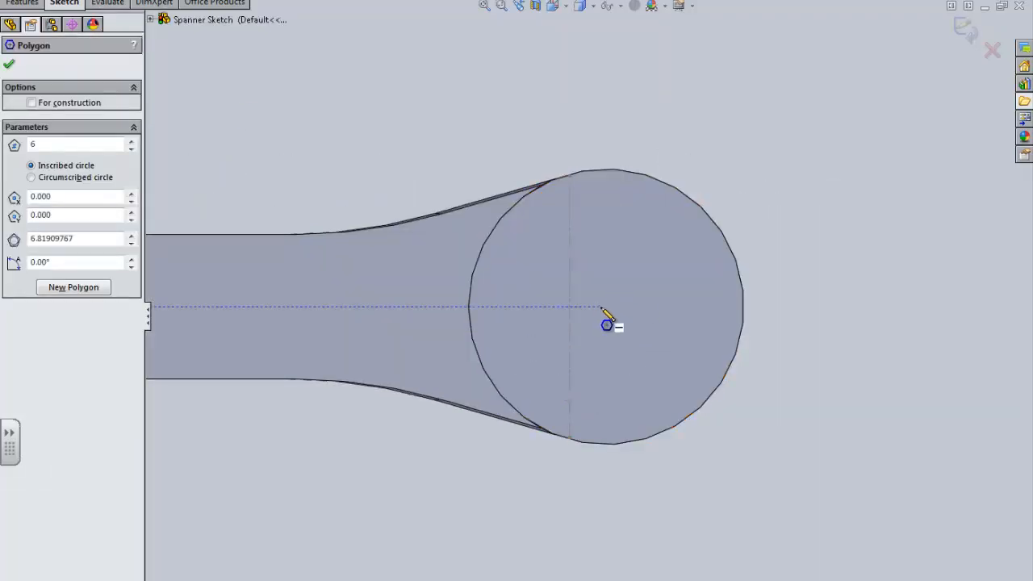
Draw a 12-sided polygon at the round boss's centre, using an inscribed circle with a diameter of 0.625 in.
left_click(608, 306)
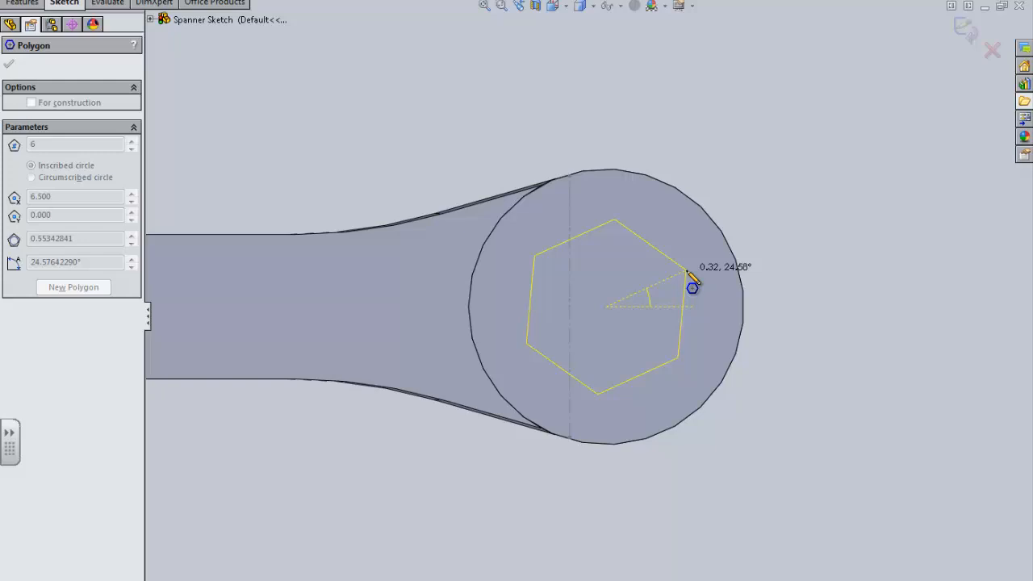
left_click(692, 278)
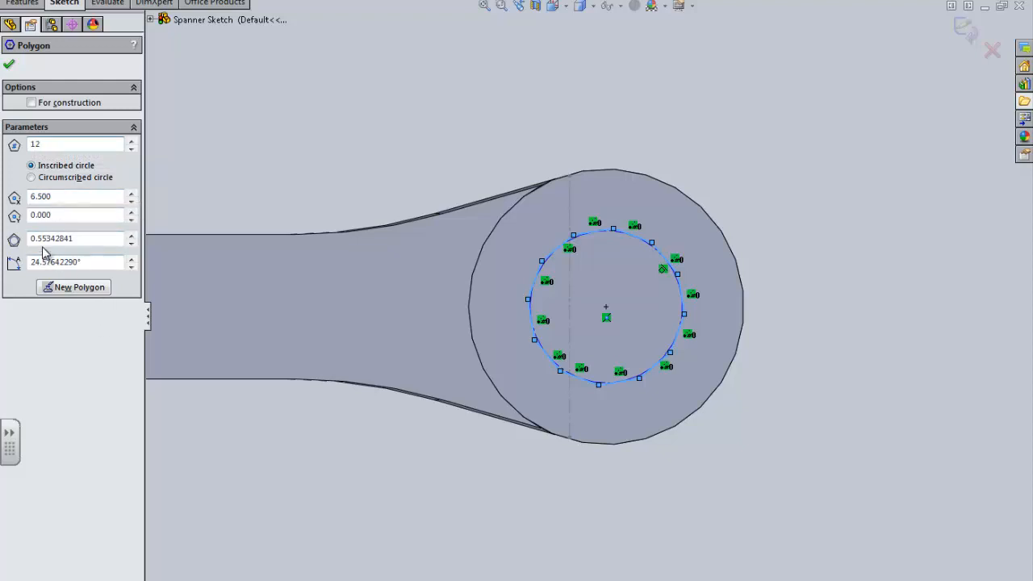
double_click(97, 239)
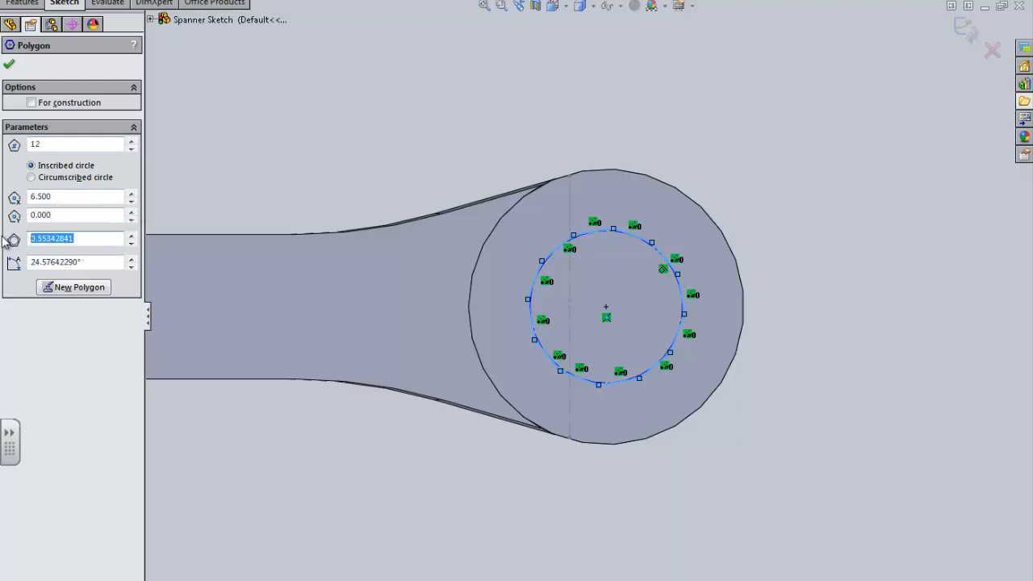
type(".625")
key("Return")
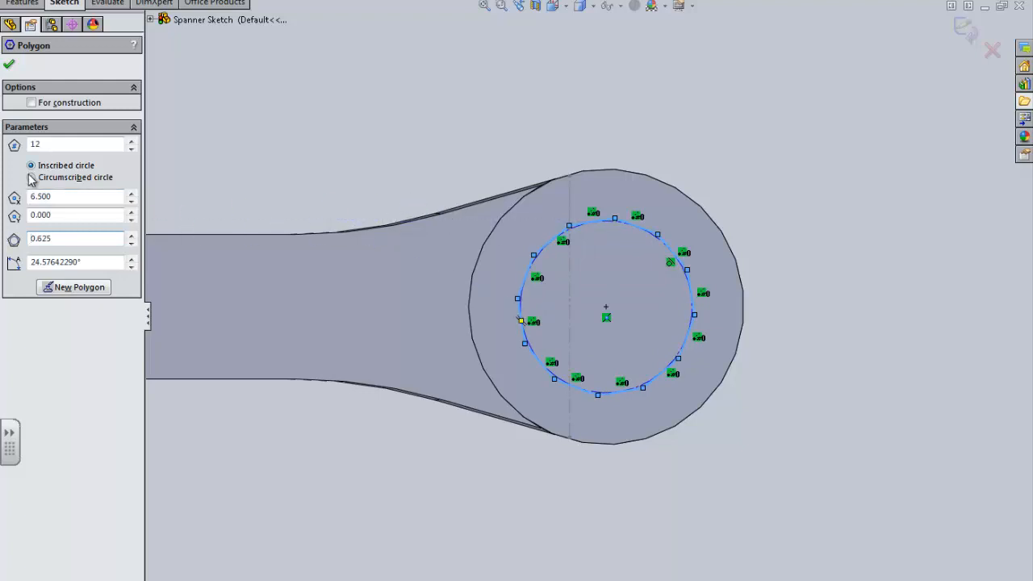
left_click(497, 224)
key("Escape")
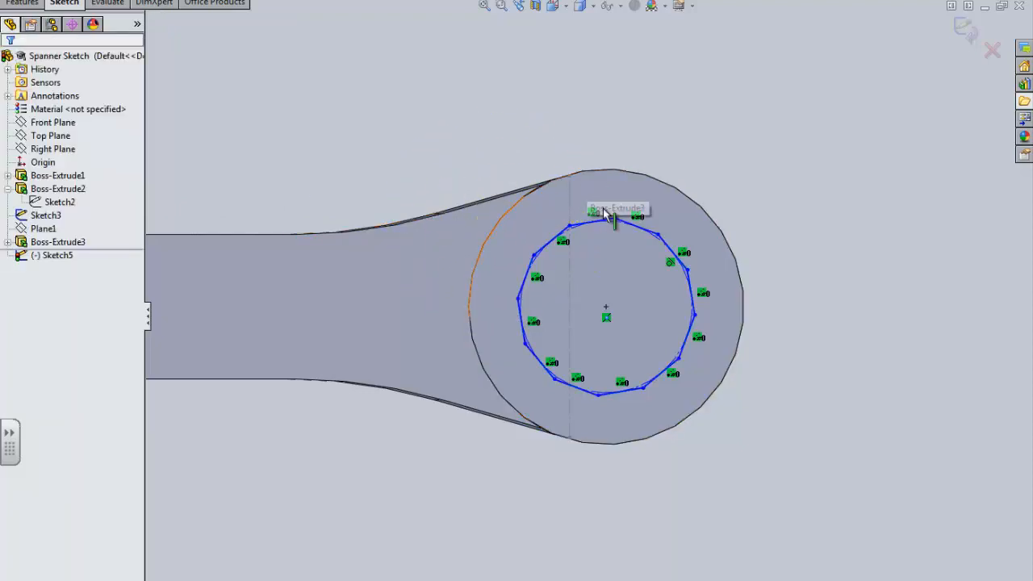
Make the polygon's construction circle concentric with the outer edge of the round boss.
left_click(603, 224)
scroll(611, 226, "down", 3)
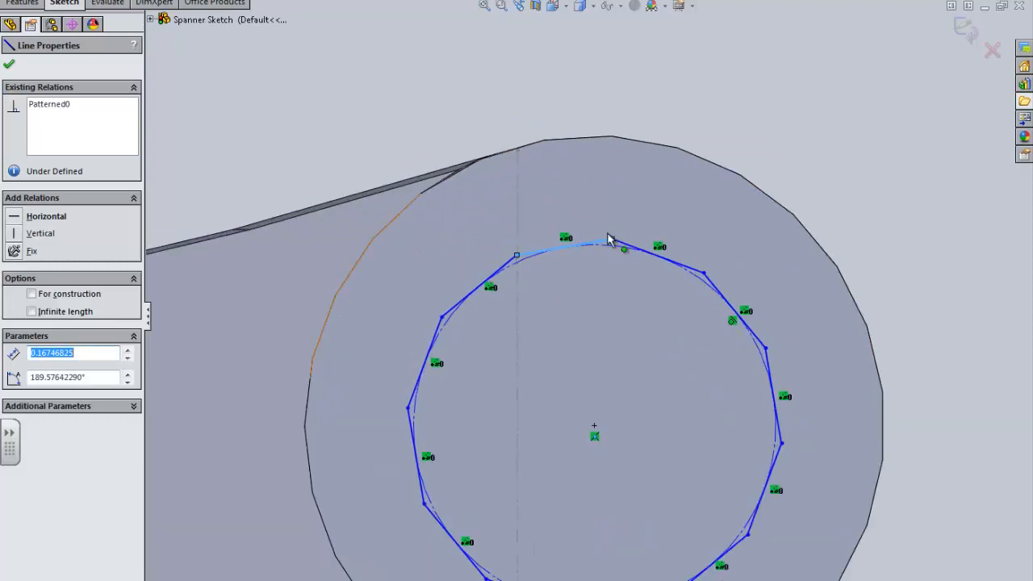
key("Escape")
left_click(611, 251)
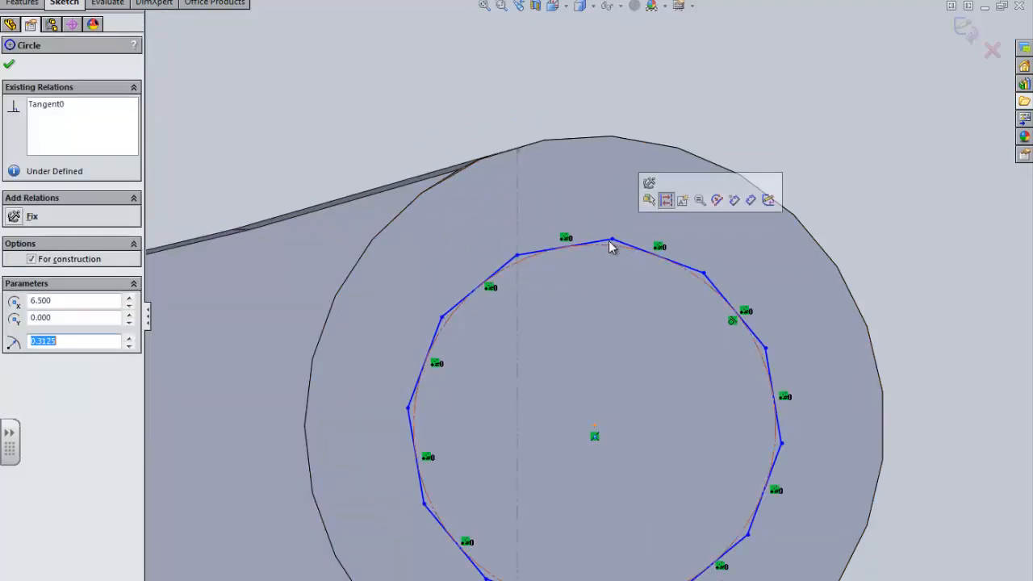
left_click(595, 146, "ctrl")
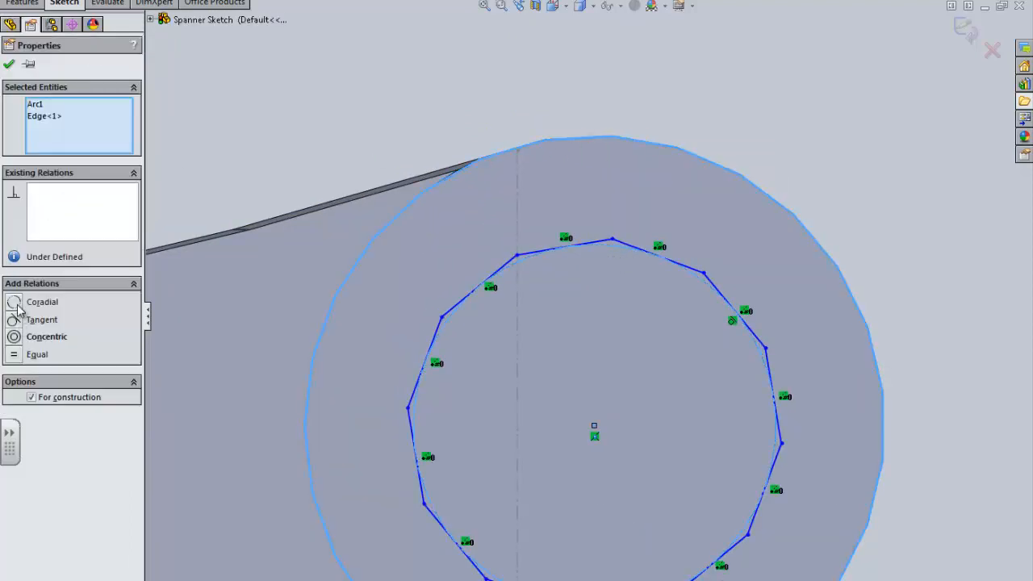
left_click(14, 337)
key("Escape")
Make the lowest side of the 12-sided polygon horizontal.
scroll(554, 247, "up", 3)
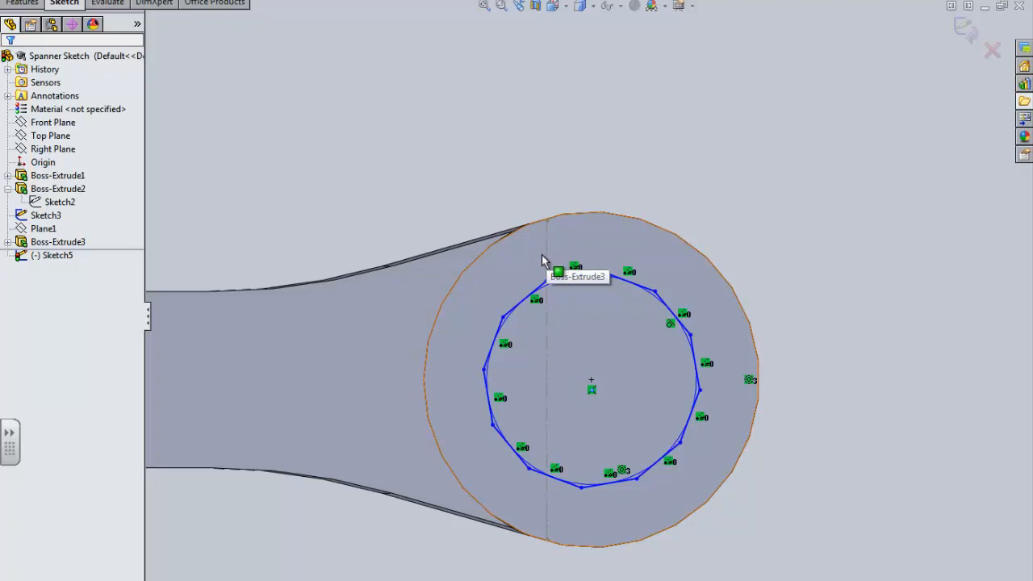
scroll(615, 473, "down", 3)
left_click(626, 434)
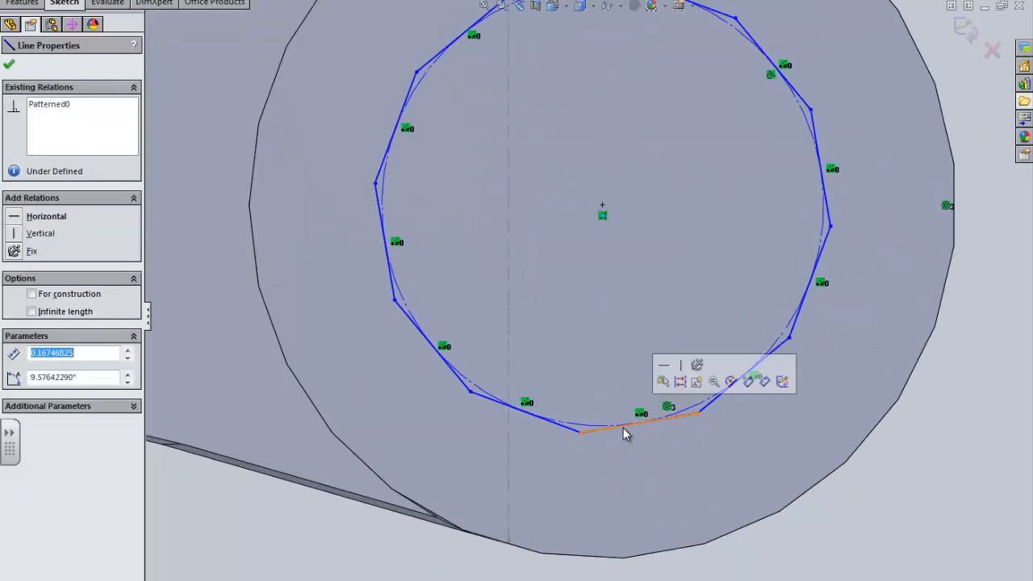
left_click(664, 365)
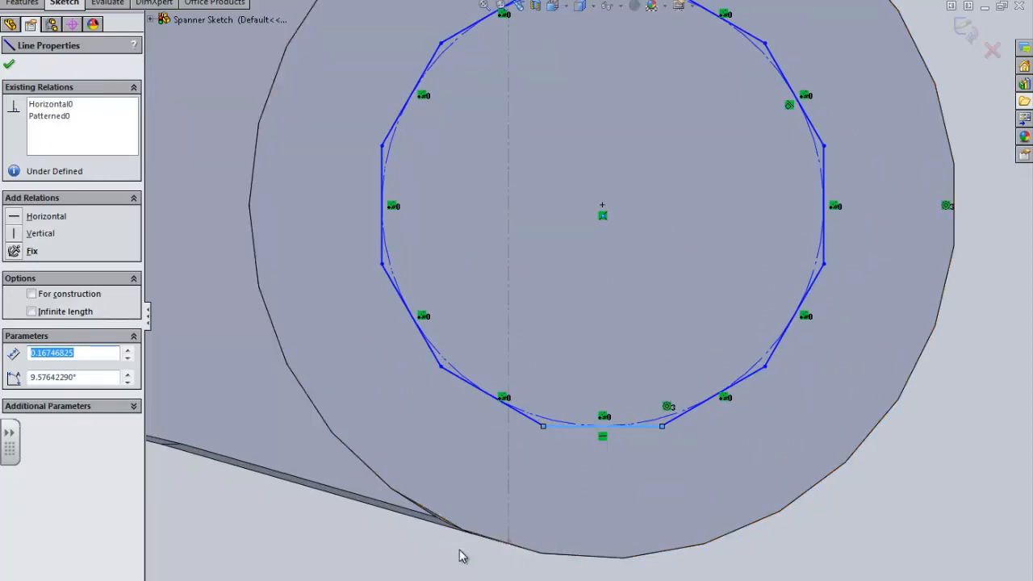
key("Escape")
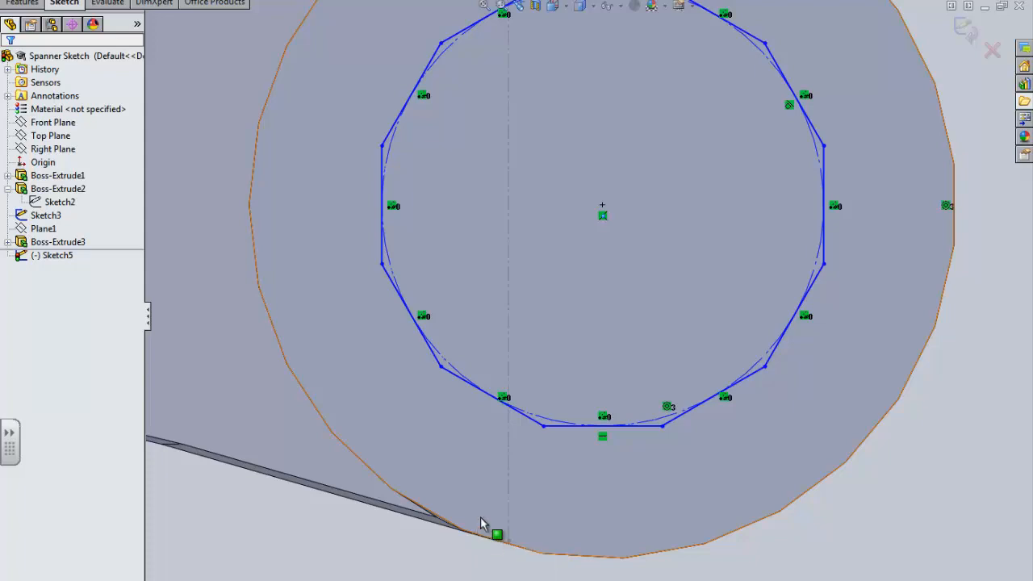
scroll(627, 307, "up", 4)
left_click(597, 259)
scroll(591, 294, "up", 3)
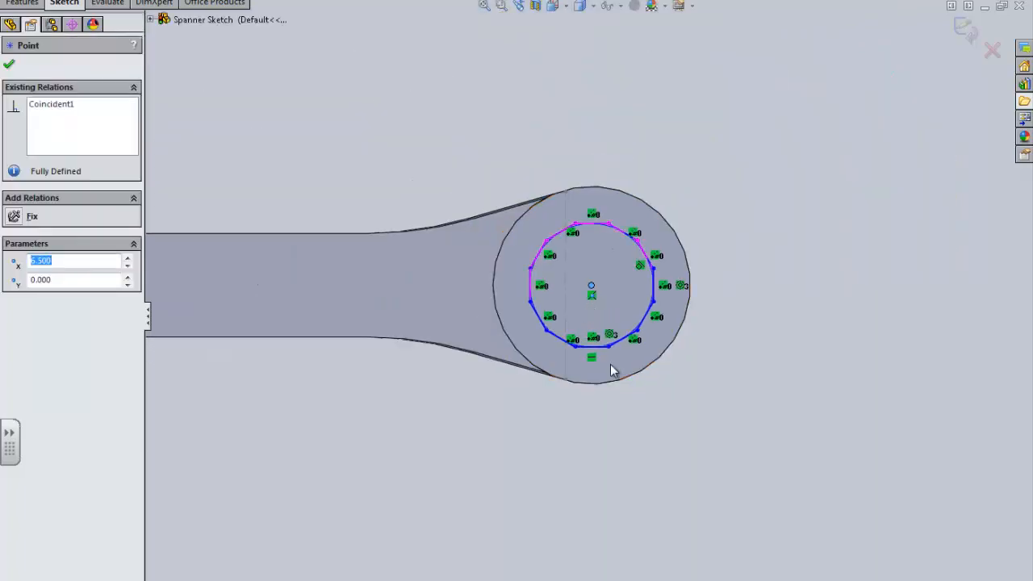
scroll(614, 368, "down", 4)
key("Escape")
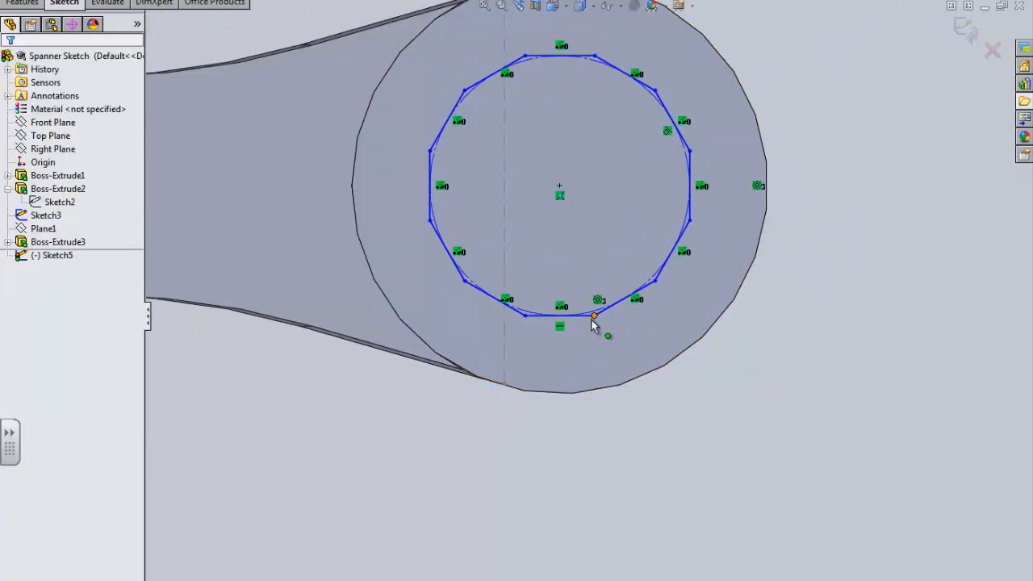
Dimension the polygon's inscribed construction circle with a diameter of 0.625 in.
scroll(593, 319, "up", 3)
scroll(594, 319, "down", 3)
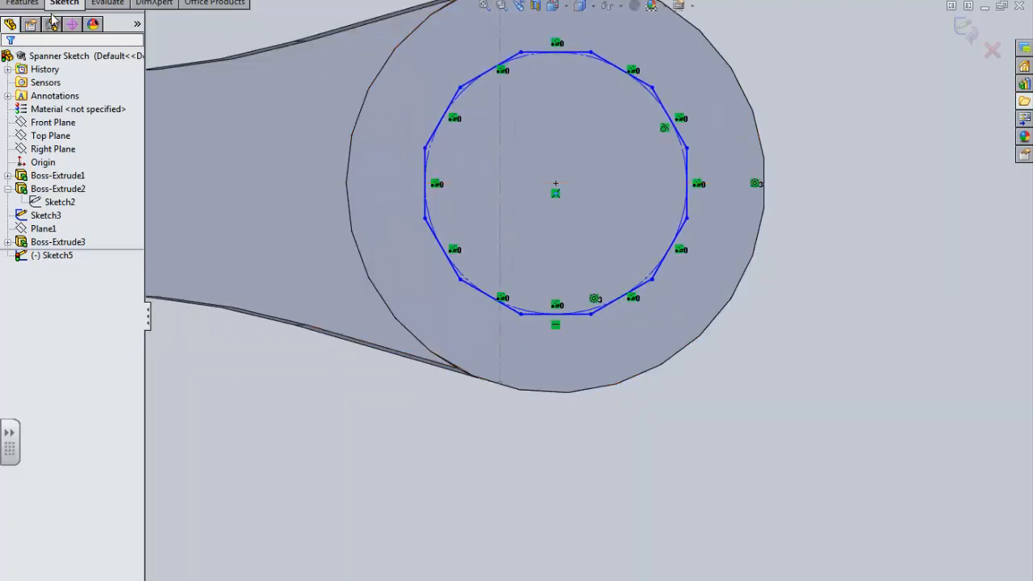
left_click(470, 288)
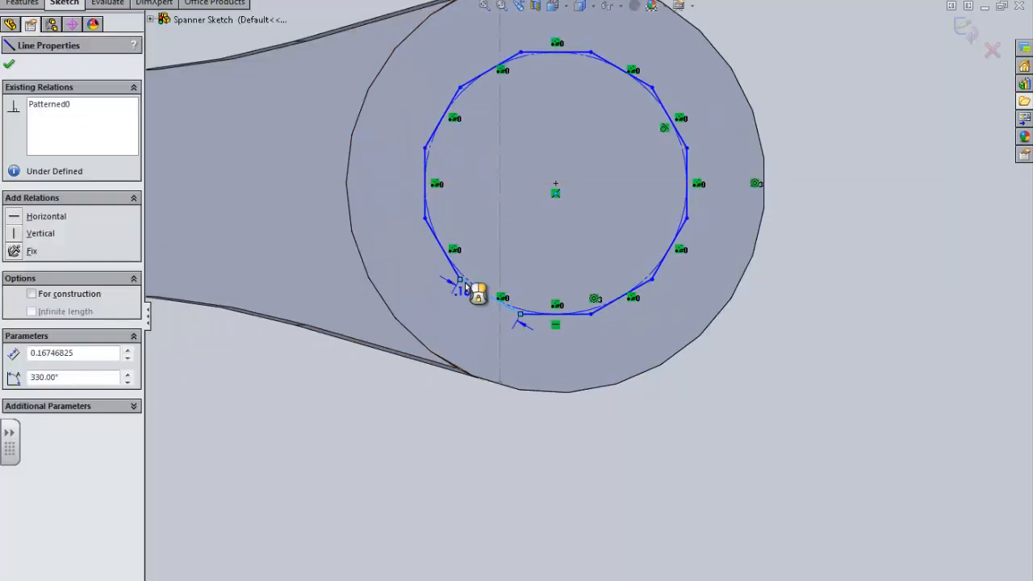
key("Escape")
left_click(469, 280)
left_click(388, 409)
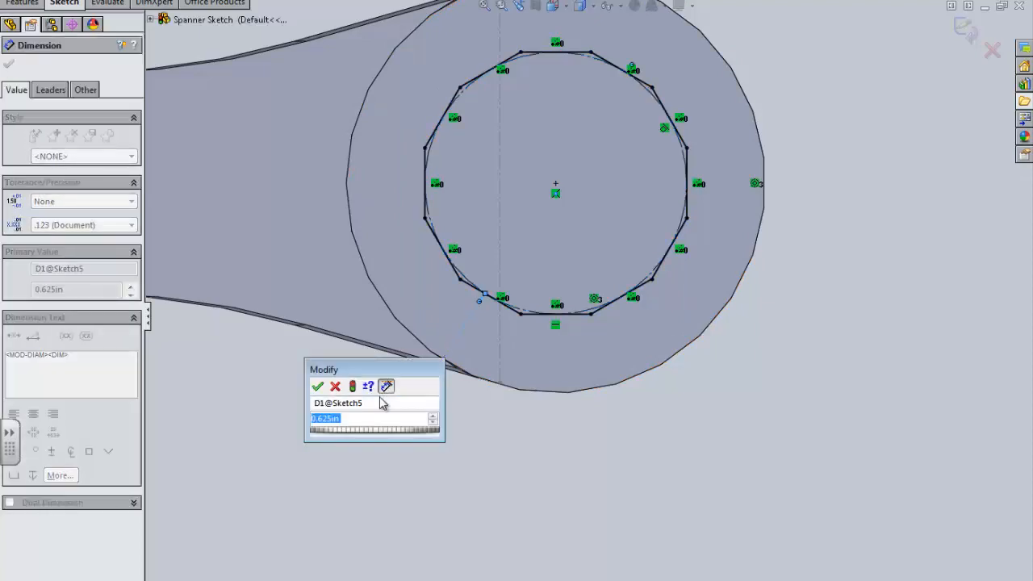
left_click(318, 387)
left_click(655, 465)
Cut the 12-sided polygon through the ring end with an Extruded Cut set to Through All.
scroll(593, 398, "down", 3)
scroll(568, 297, "up", 3)
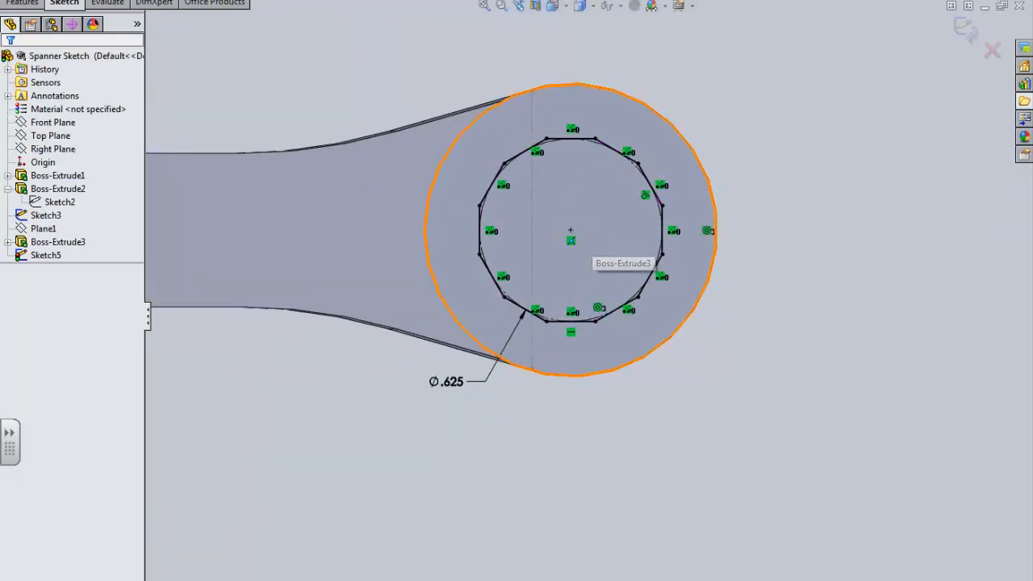
left_click(32, 4)
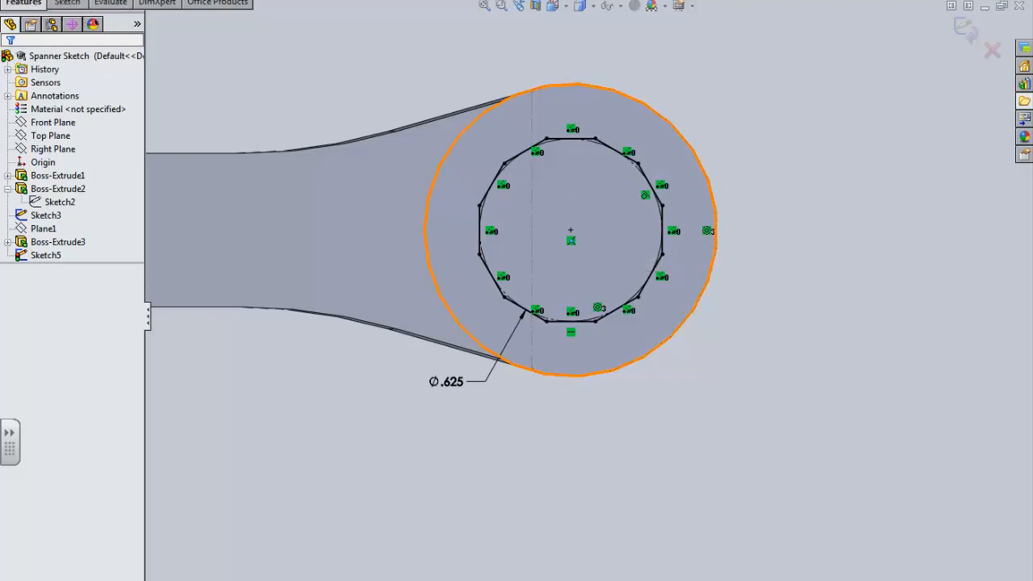
left_click(230, 0)
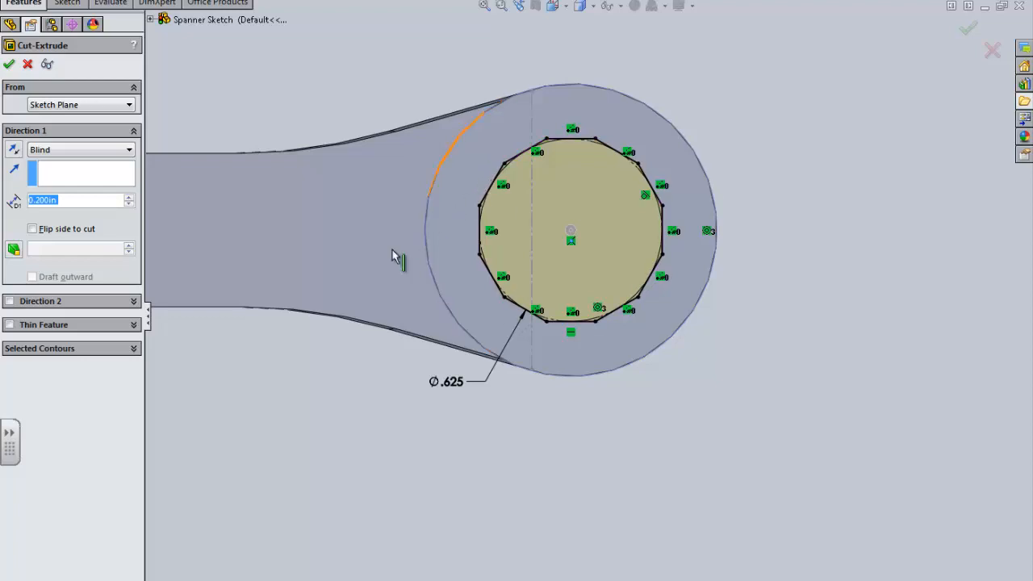
left_click(58, 151)
left_click(55, 173)
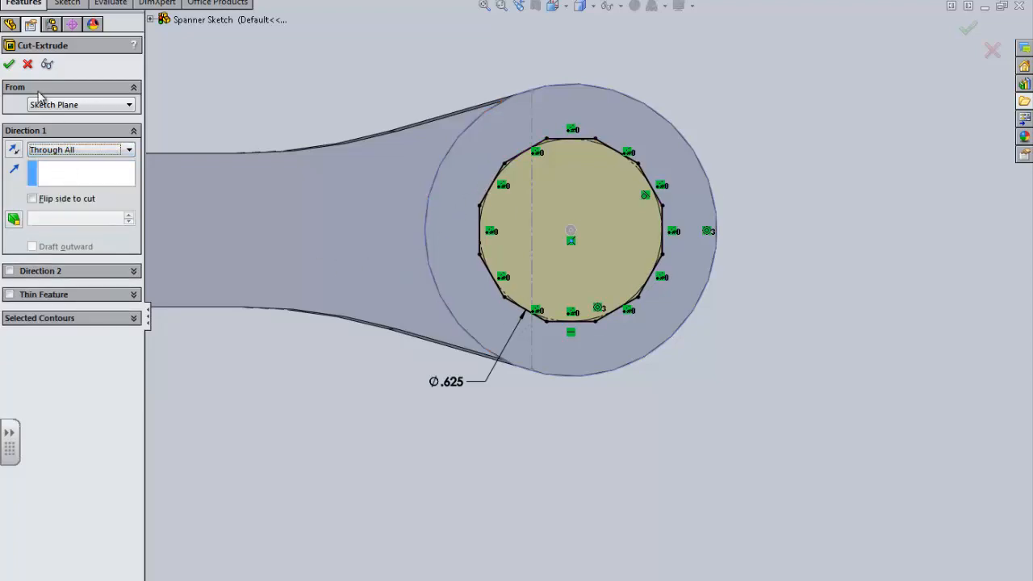
middle_click_drag(301, 424, 305, 313)
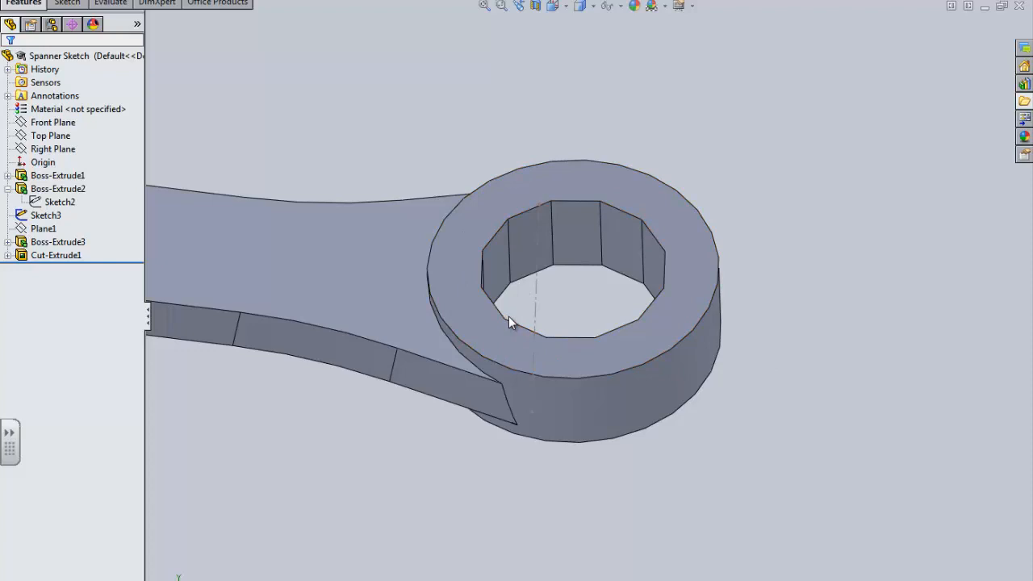
Start a sketch on the upper face of the spanner's handle and view it straight on.
scroll(509, 315, "up", 9)
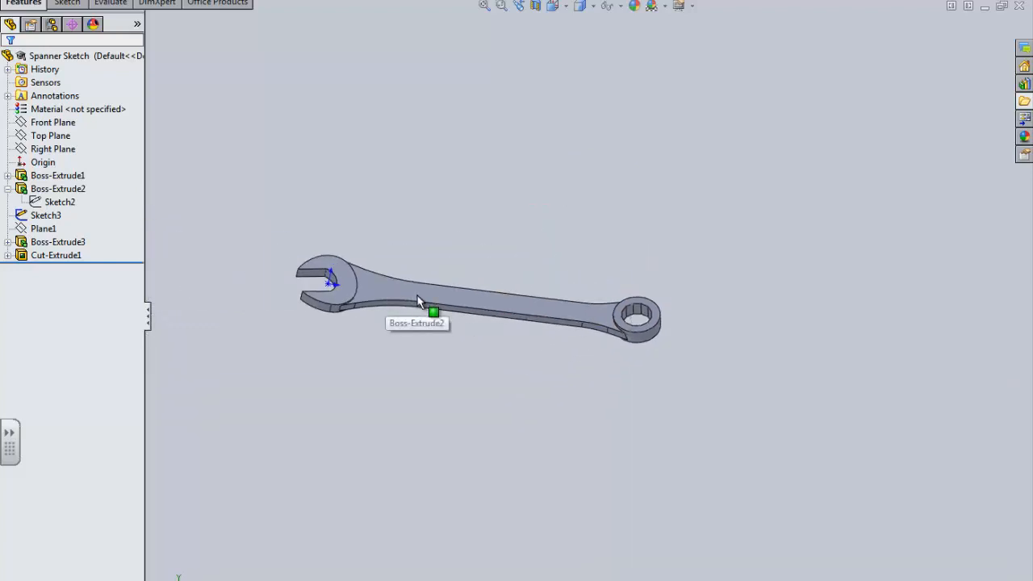
middle_click_drag(417, 299, 429, 388)
scroll(394, 278, "down", 10)
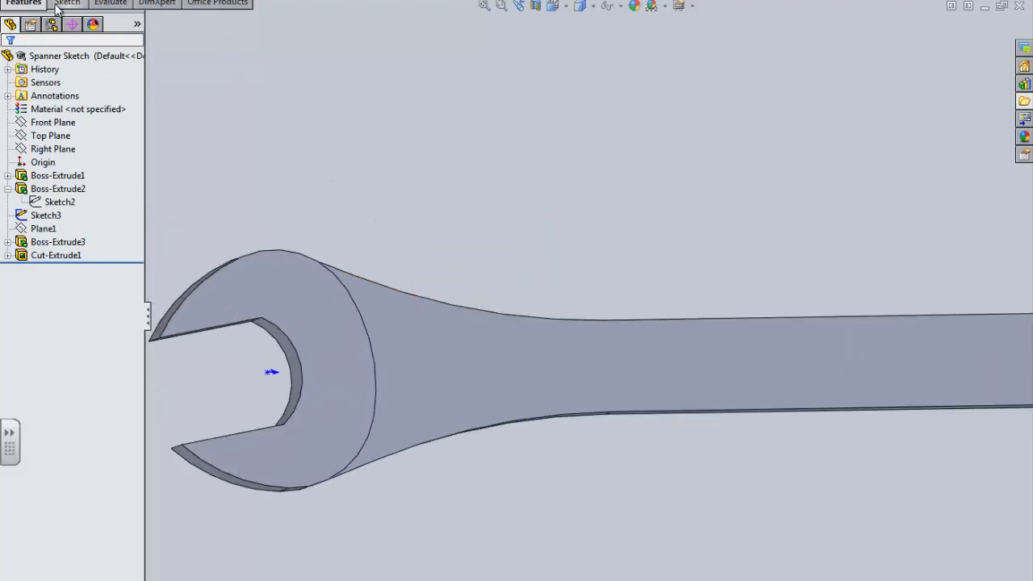
left_click(64, 3)
left_click(27, 1)
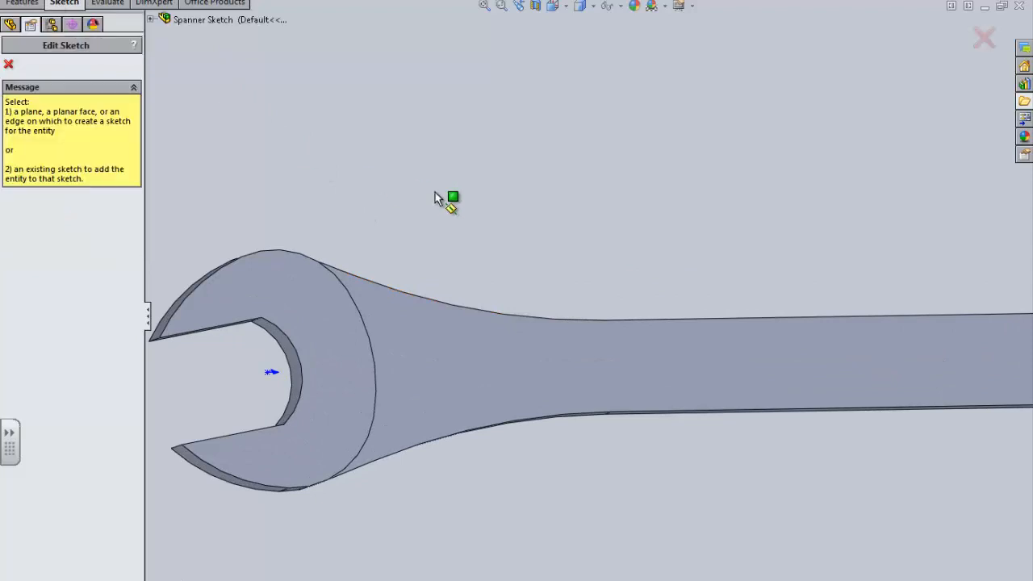
left_click(461, 362)
scroll(451, 348, "up", 5)
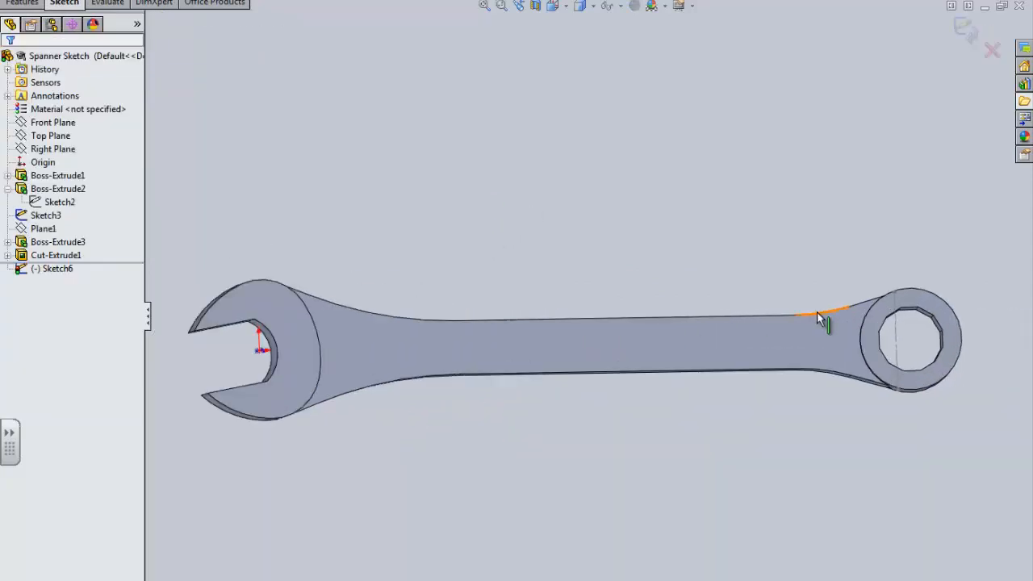
scroll(815, 315, "down", 5)
left_click(554, 7)
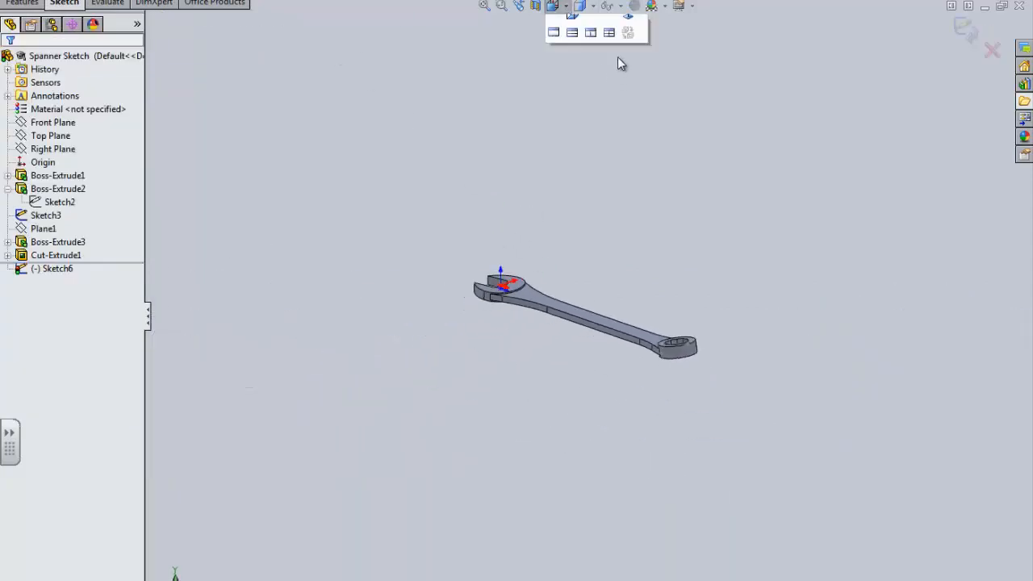
left_click(628, 81)
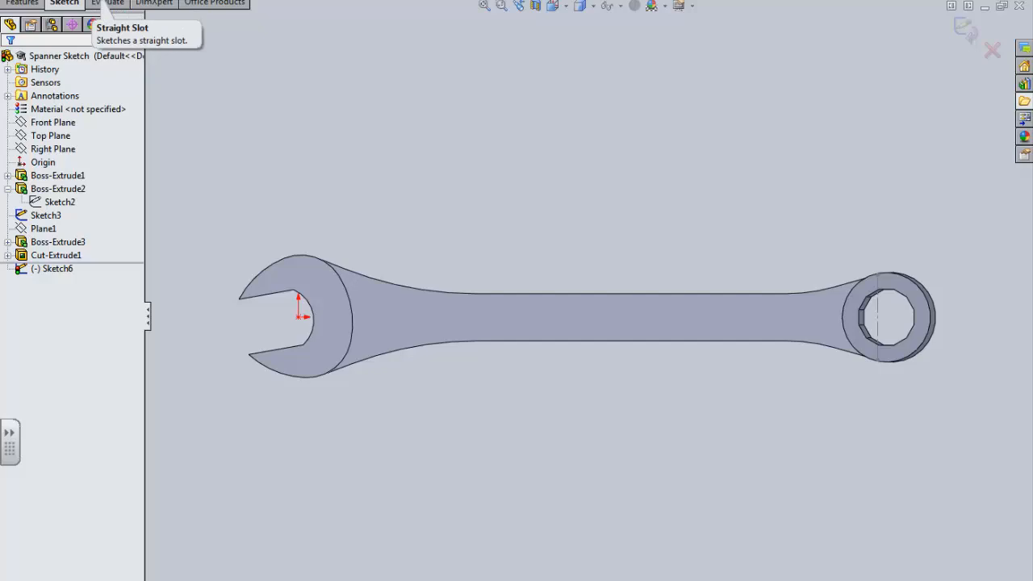
Sketch a horizontal straight slot along the handle, in line with the origin, about 3.34 in between arc centres and 0.28 in wide.
left_click(104, 3)
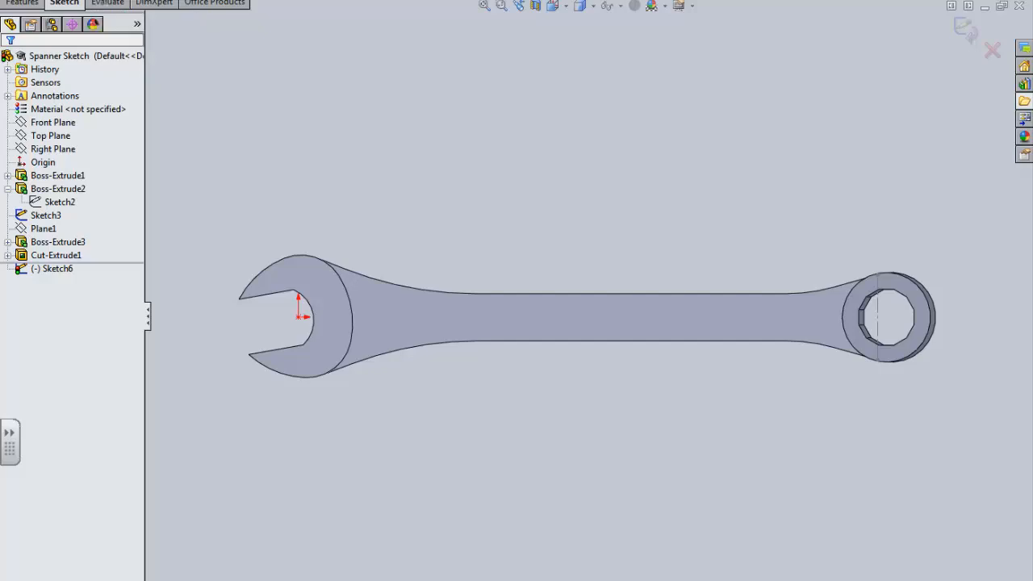
left_click(408, 316)
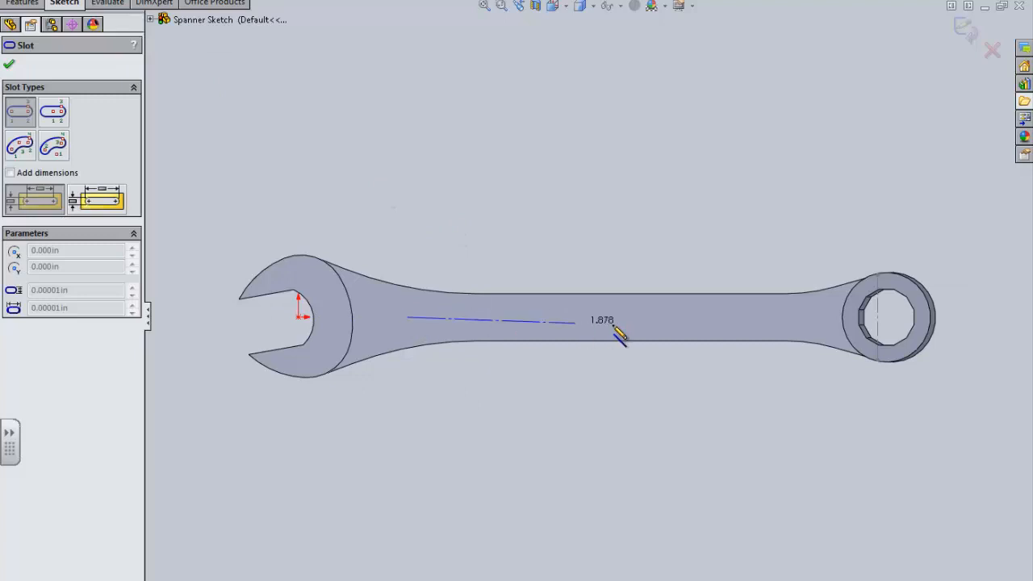
left_click(707, 317)
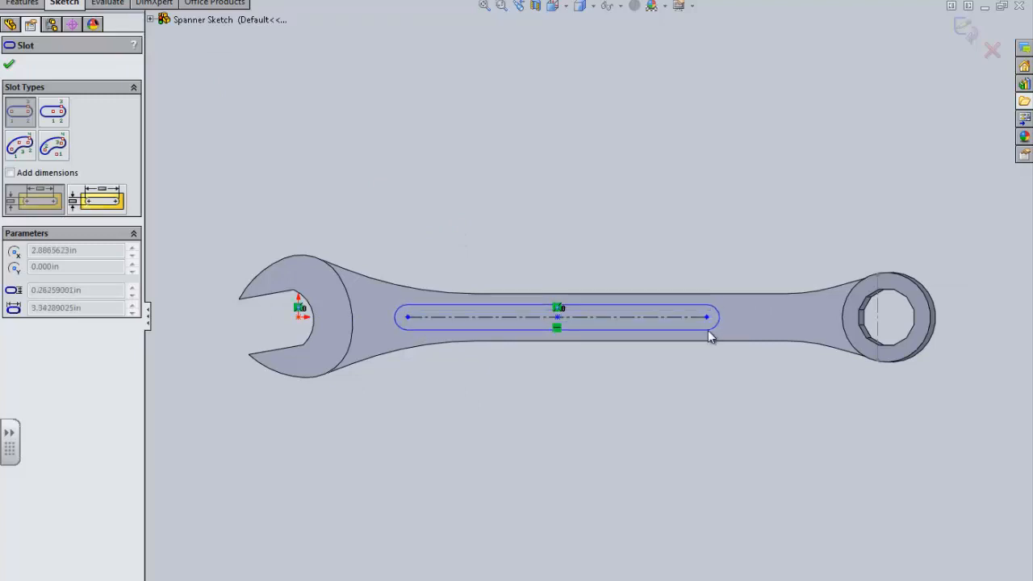
left_click(710, 339)
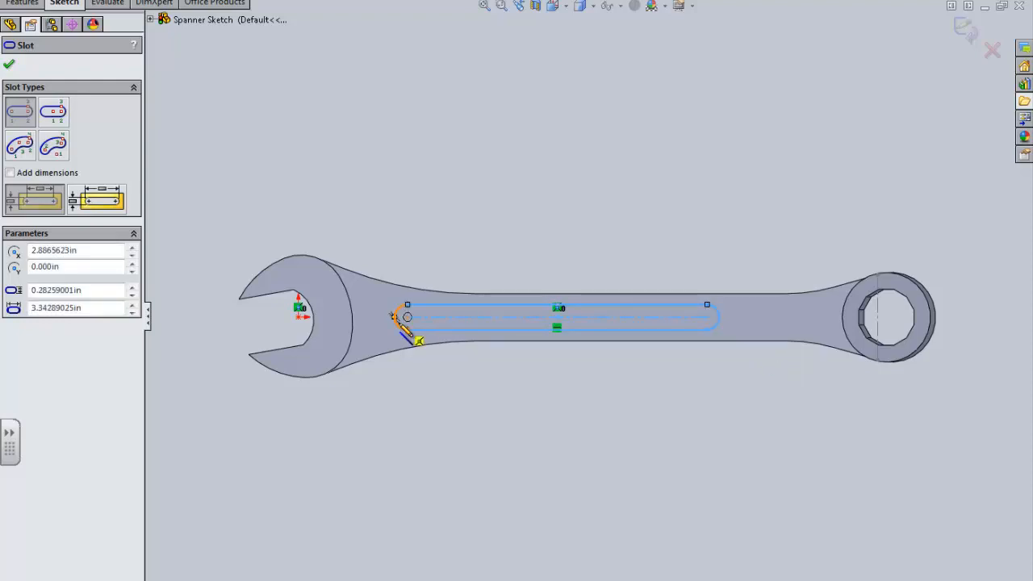
scroll(304, 309, "down", 3)
key("Escape")
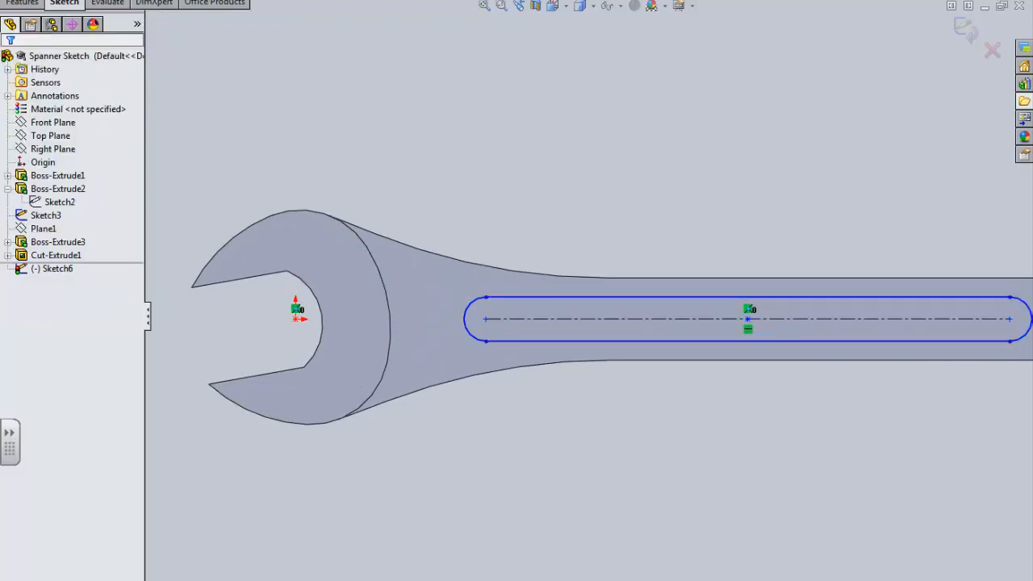
Dimension the distance from the origin to the slot's arc centre nearest the open jaw as 1.25 in.
left_click(297, 319)
left_click(486, 319)
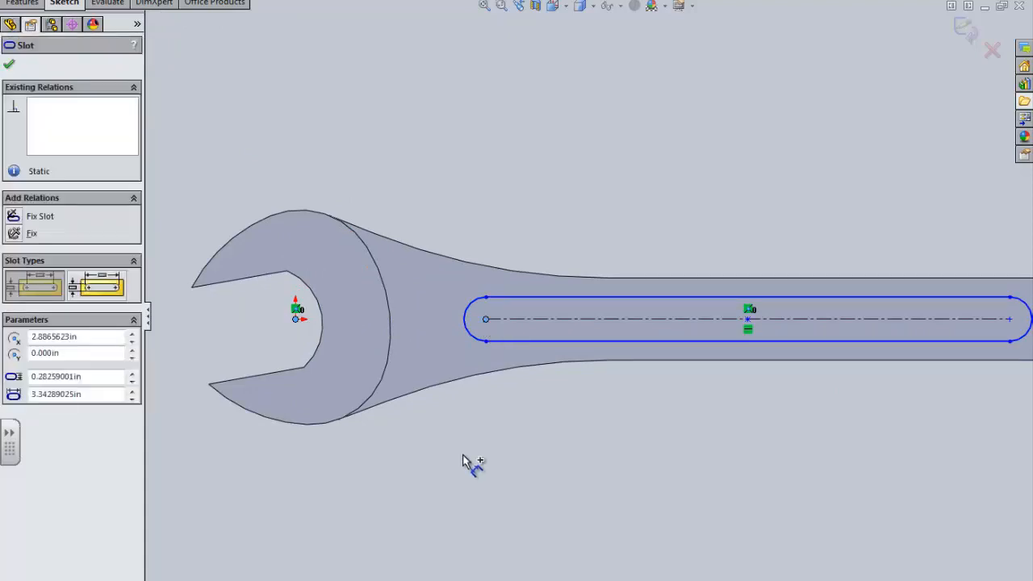
left_click(394, 483)
type("1")
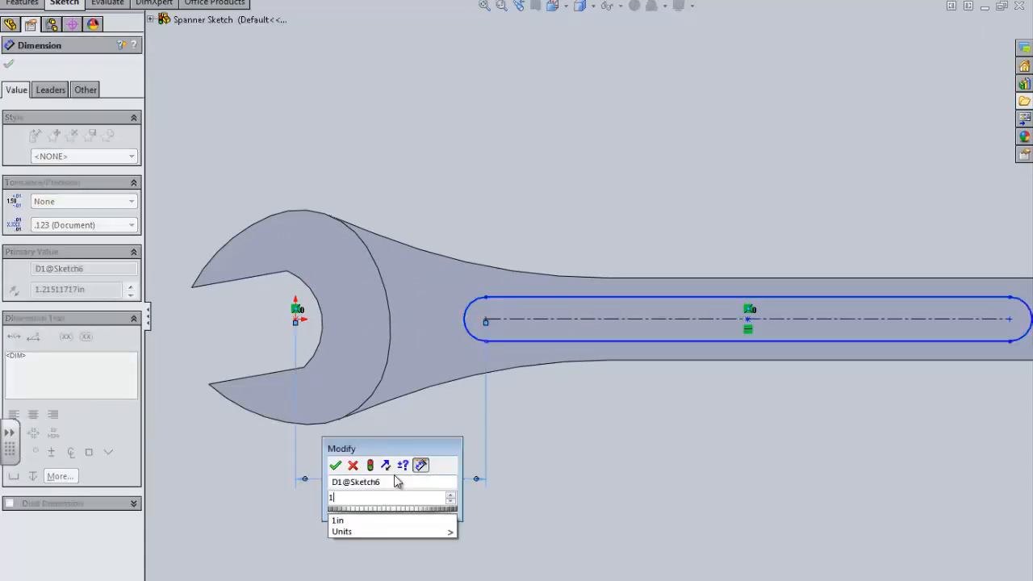
type(".25")
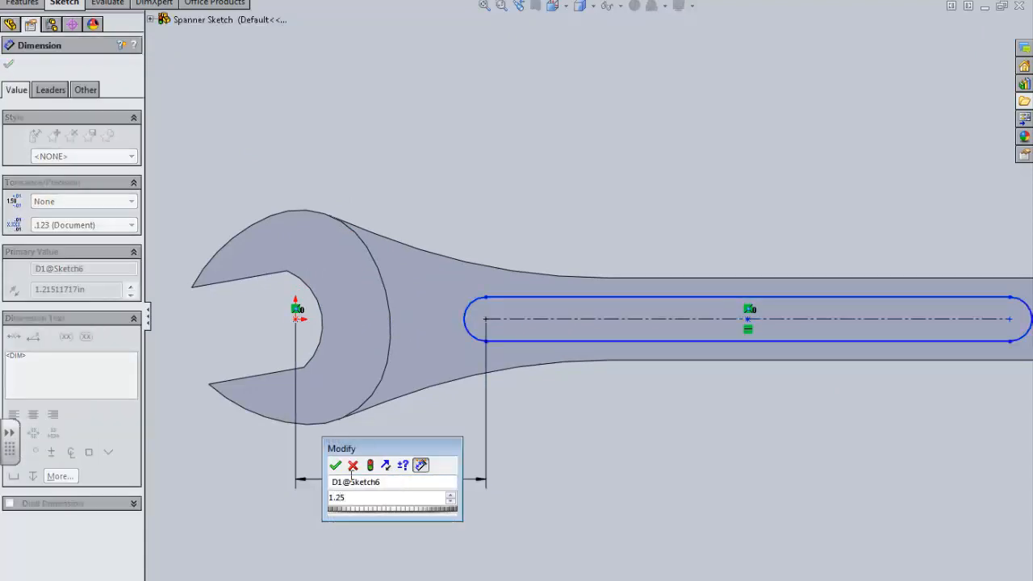
key("Return")
Dimension the distance between the slot's two arc centres as 4 in.
left_click(500, 337)
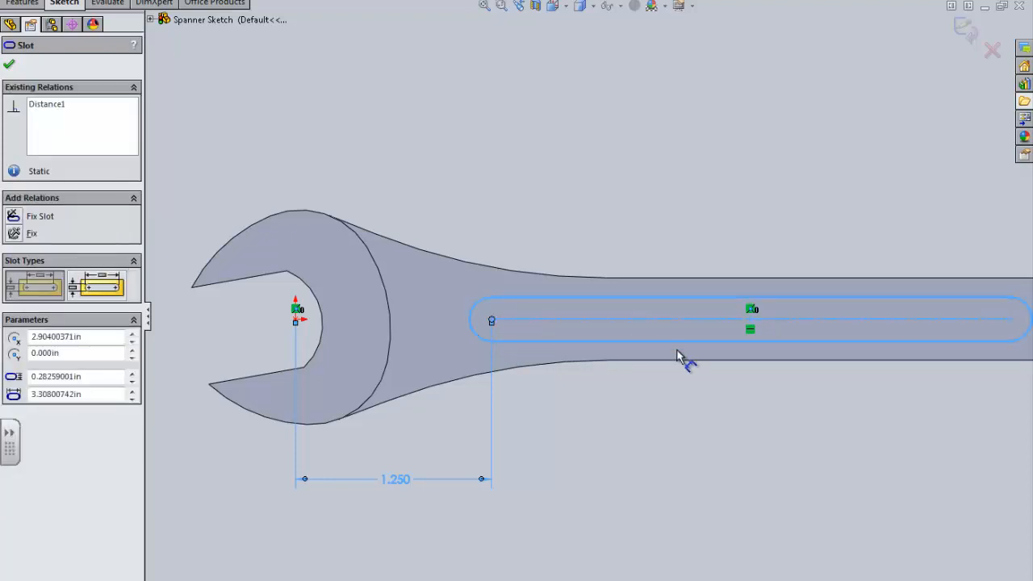
scroll(676, 350, "up", 5)
left_click(703, 317)
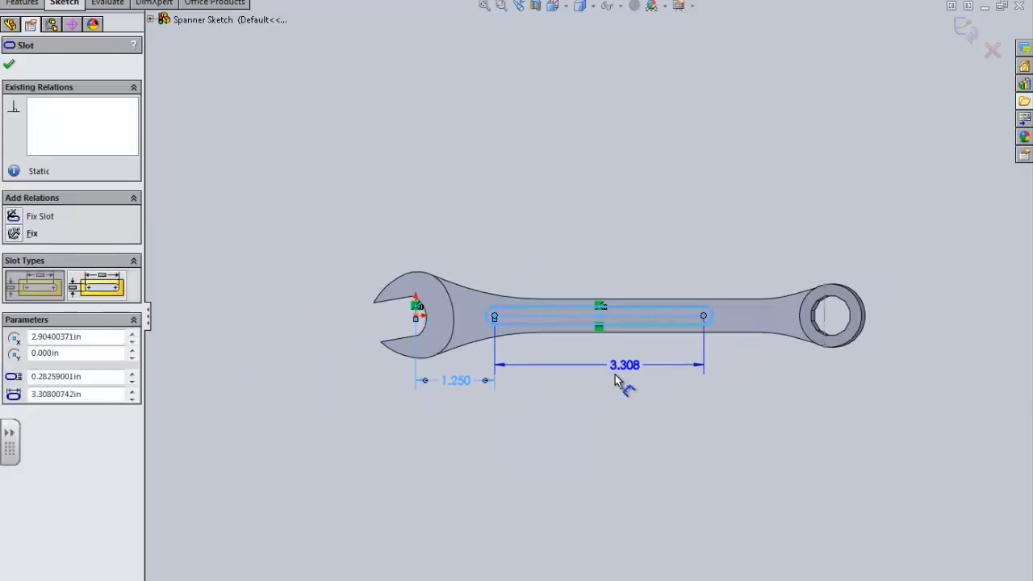
left_click(614, 376)
type("4")
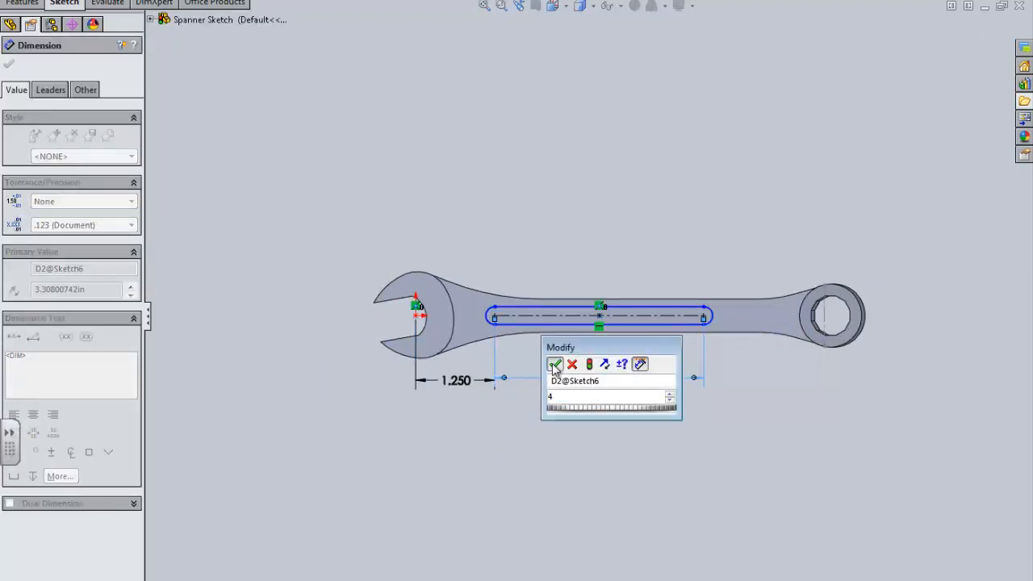
left_click(555, 365)
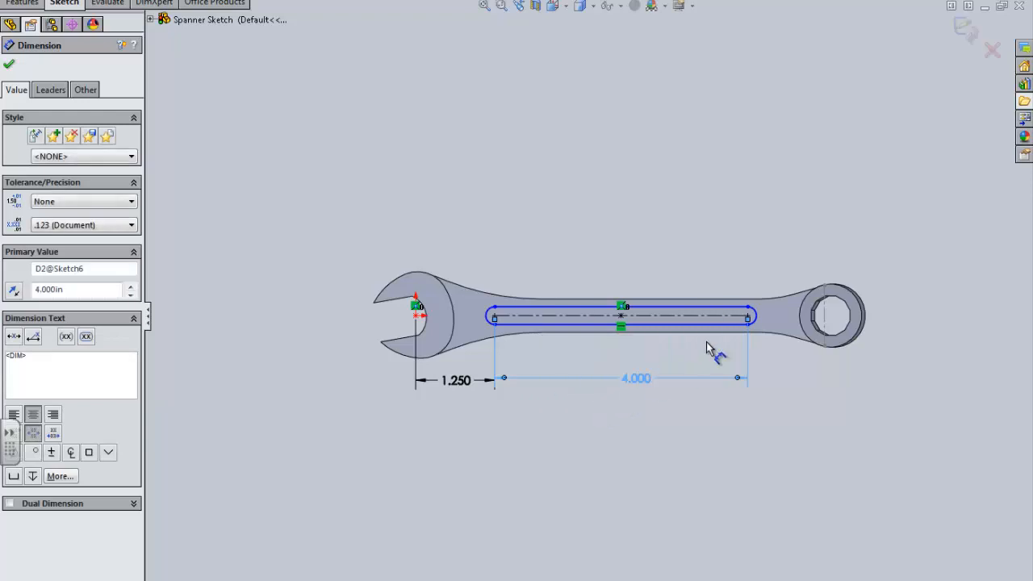
Dimension the slot's width between its two straight sides as 0.325 in.
scroll(706, 347, "down", 3)
left_click(682, 310)
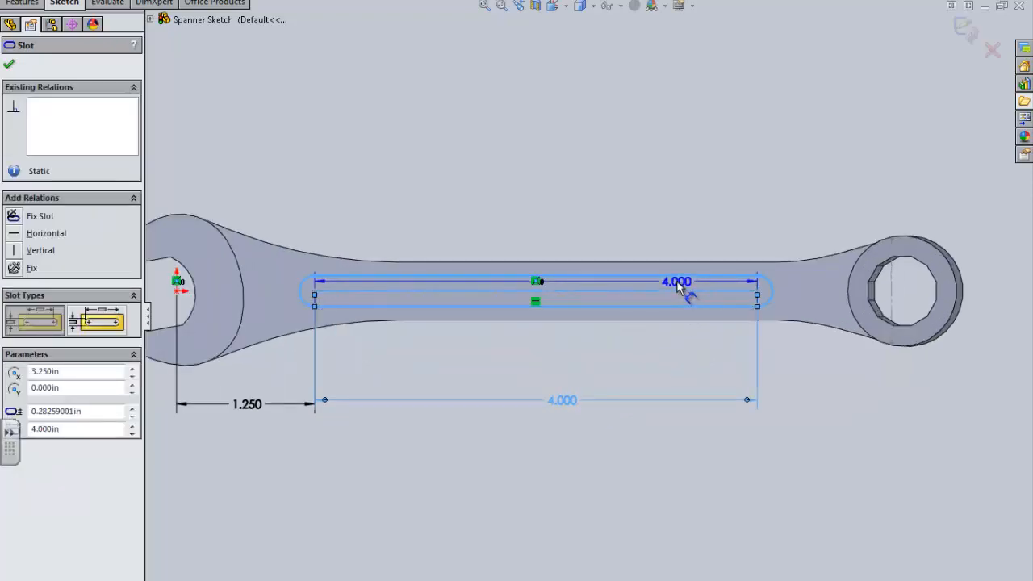
left_click(681, 277)
key("Escape")
left_click(671, 307)
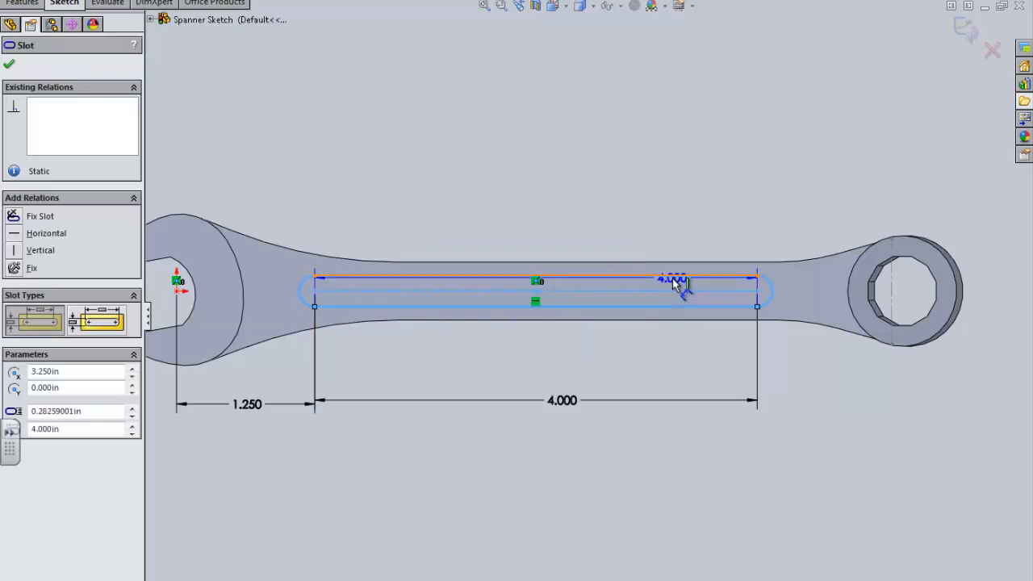
left_click(682, 220)
type(".32")
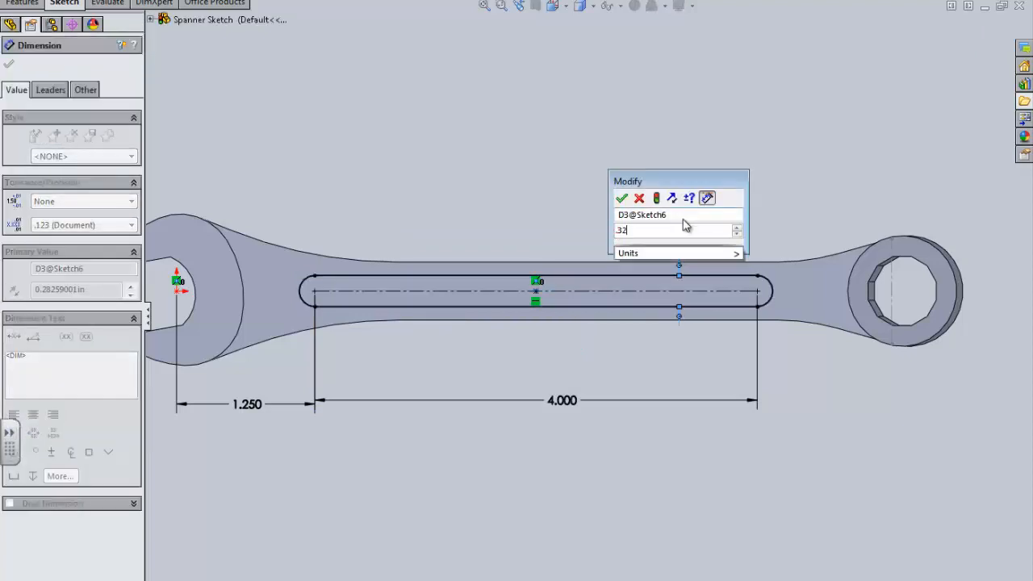
type("5")
key("Return")
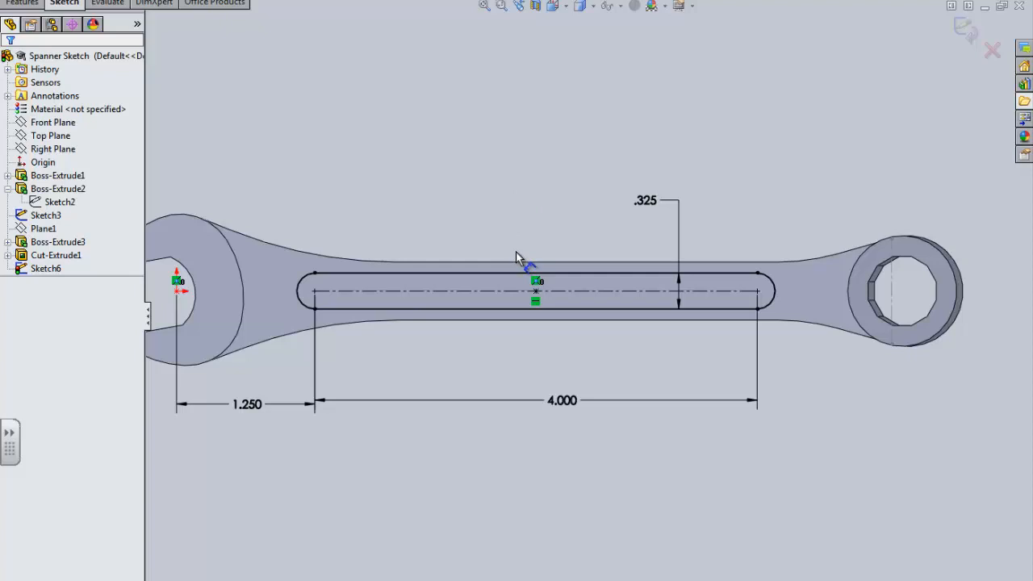
Extrude-cut the slot sketch into the handle as a blind pocket 0.03 in deep.
left_click(44, 4)
left_click(202, 0)
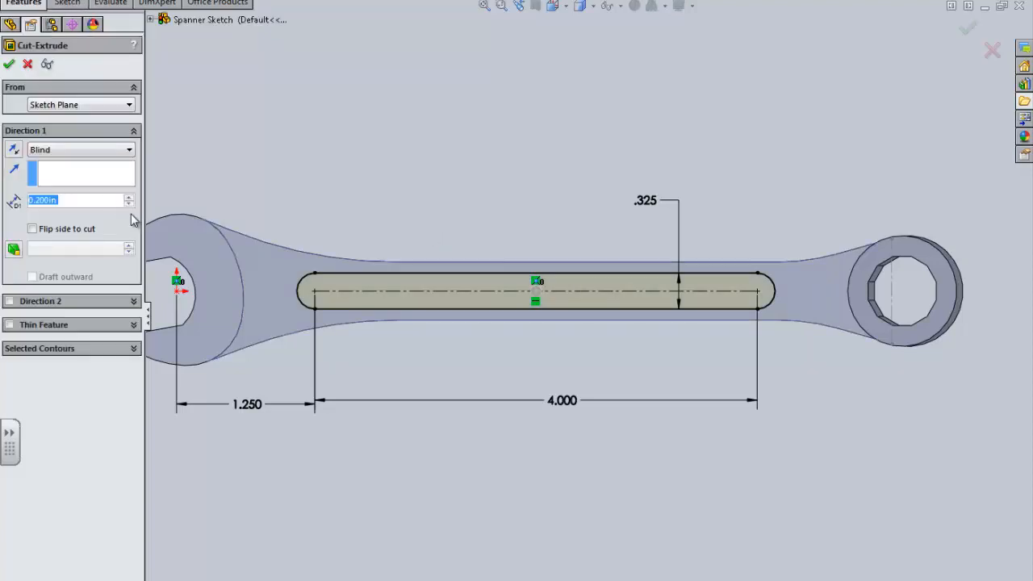
type("3")
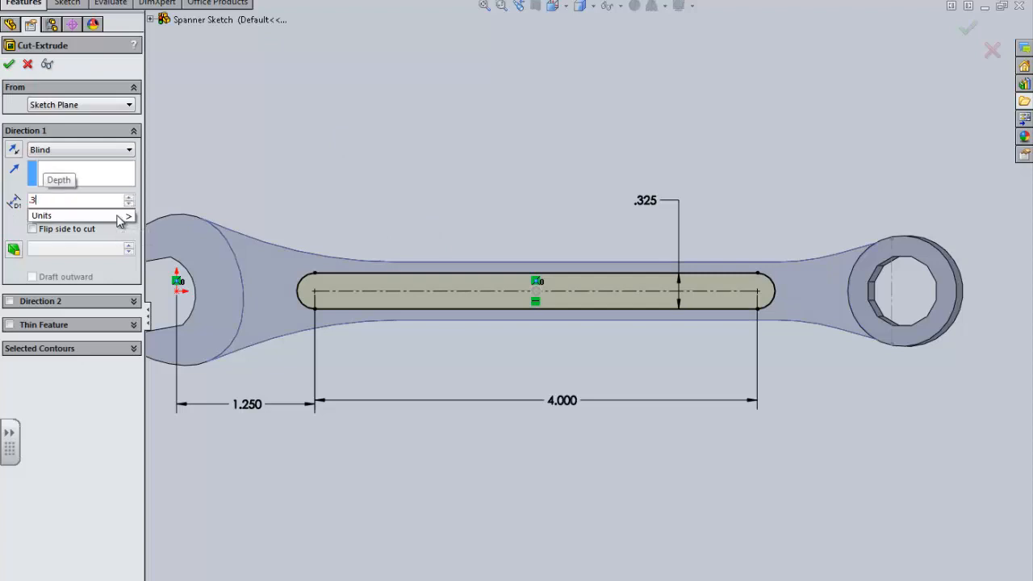
mouse_move(122, 216)
left_click(156, 217)
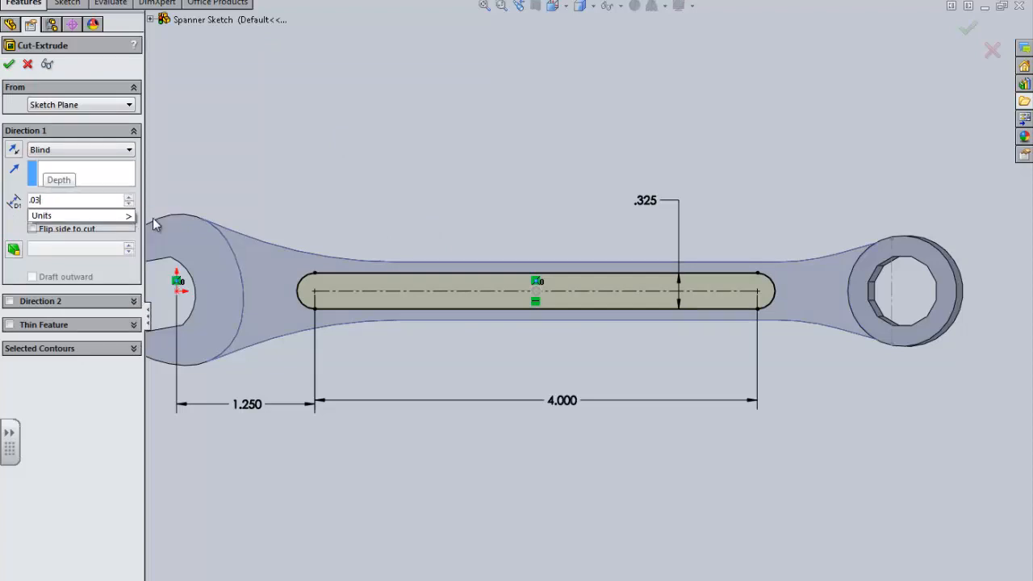
left_click(16, 64)
middle_click_drag(414, 186, 424, 142)
scroll(388, 249, "up", 5)
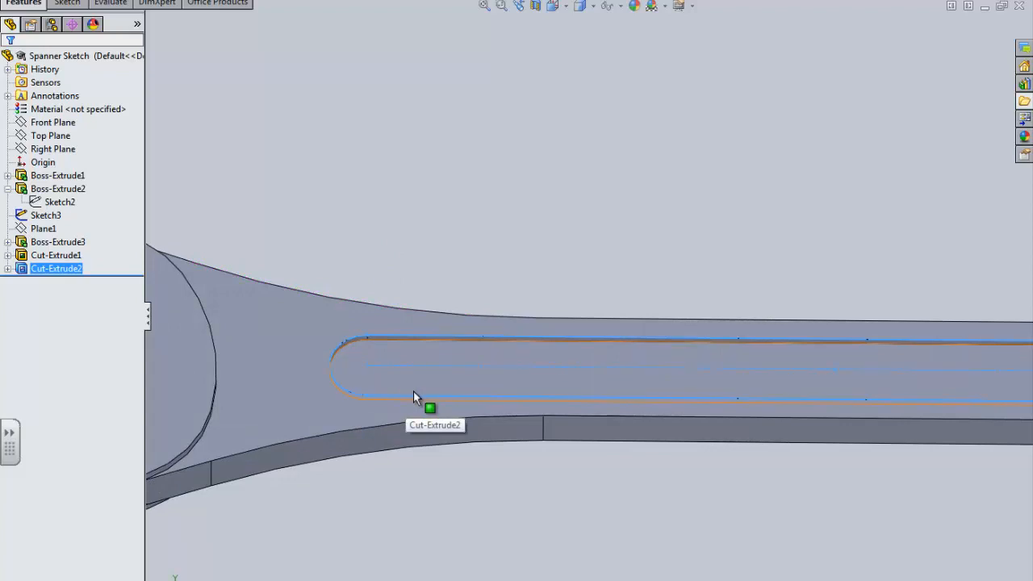
scroll(481, 390, "down", 5)
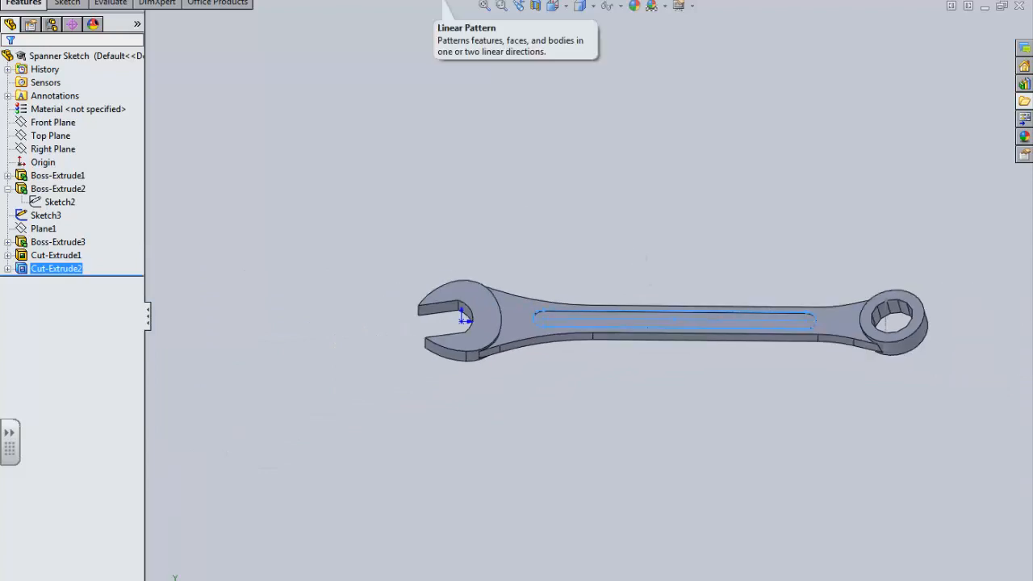
Mirror the slot cut about the Top Plane onto the opposite face of the handle.
left_click(520, 3)
left_click(150, 19)
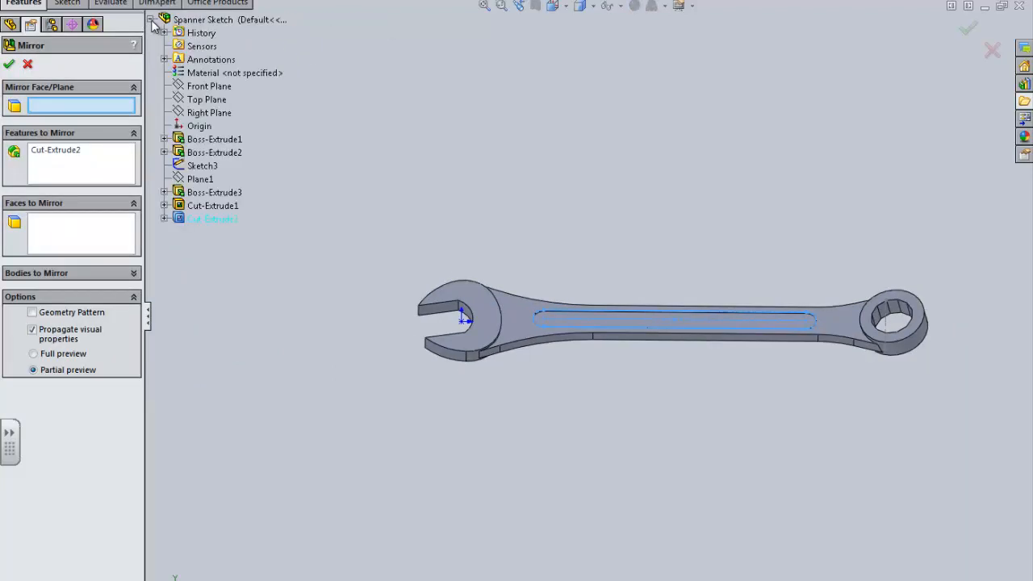
left_click(206, 99)
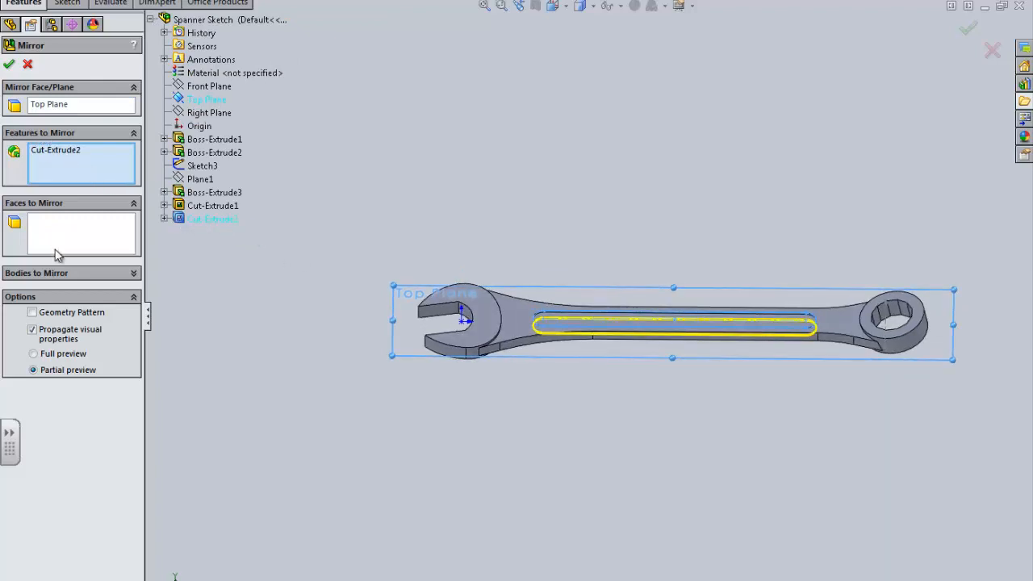
left_click(10, 65)
mouse_move(593, 333)
middle_mouse_down()
mouse_move(573, 104)
mouse_move(568, 328)
mouse_move(597, 327)
middle_mouse_up()
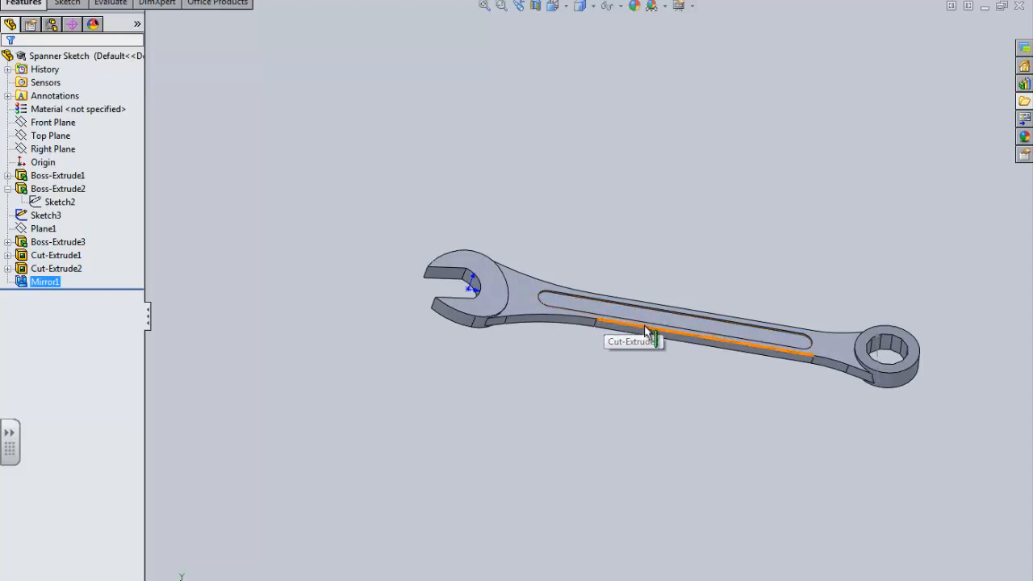
Begin a constant-size 0.03 in fillet with one jaw tip's vertical edge and the upper outer edge of the open-jaw head.
scroll(968, 240, "down", 4)
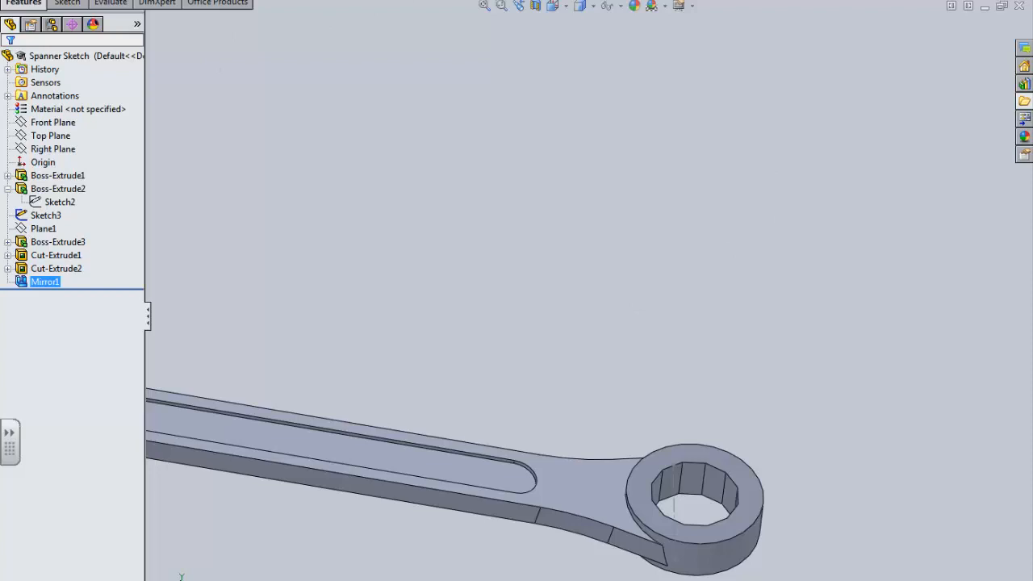
left_click(376, 1)
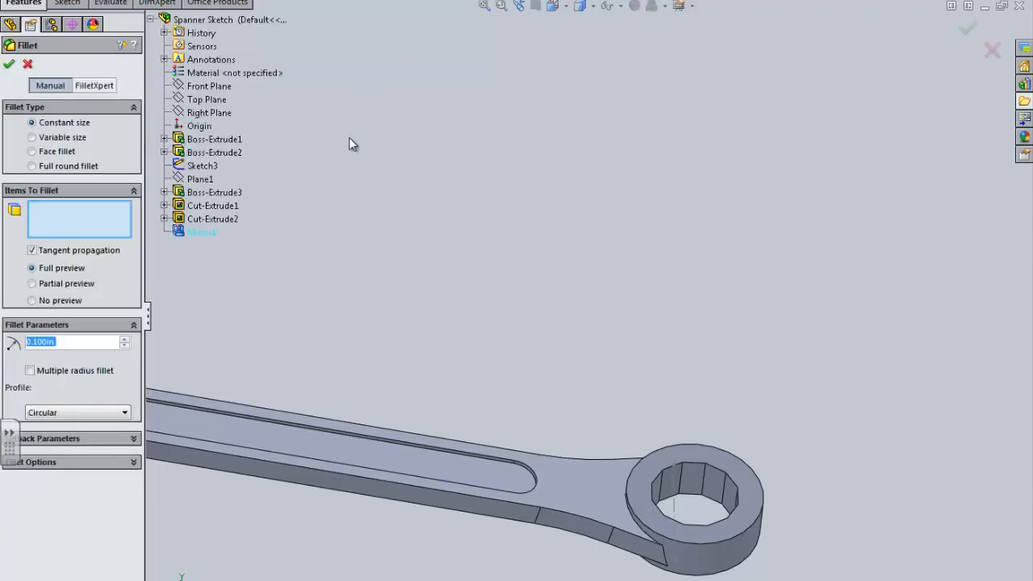
type("0.03")
key("Return")
key("f")
scroll(196, 341, "up", 3)
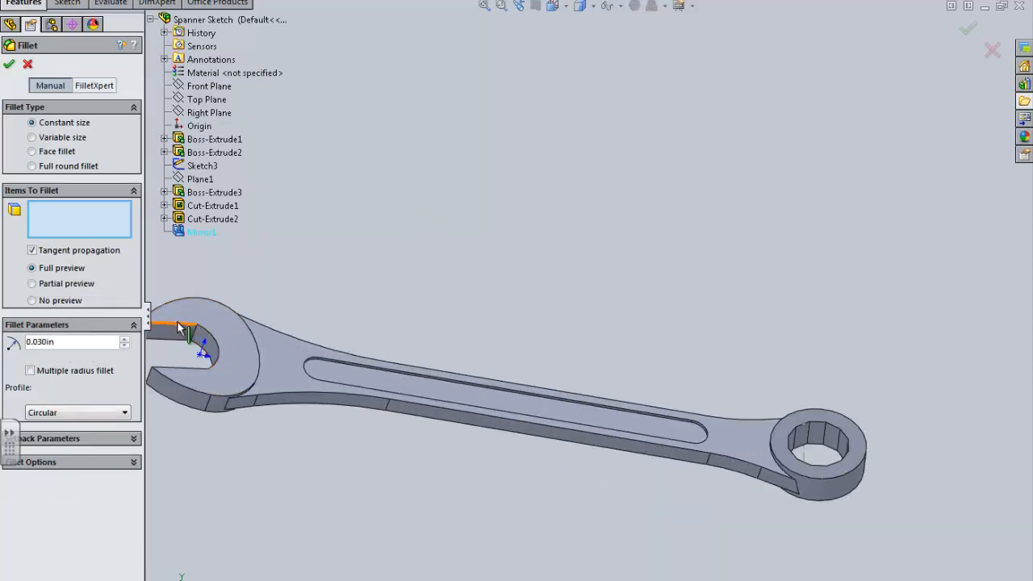
middle_click_drag(306, 264, 257, 230)
scroll(240, 318, "up", 4)
scroll(234, 322, "down", 5)
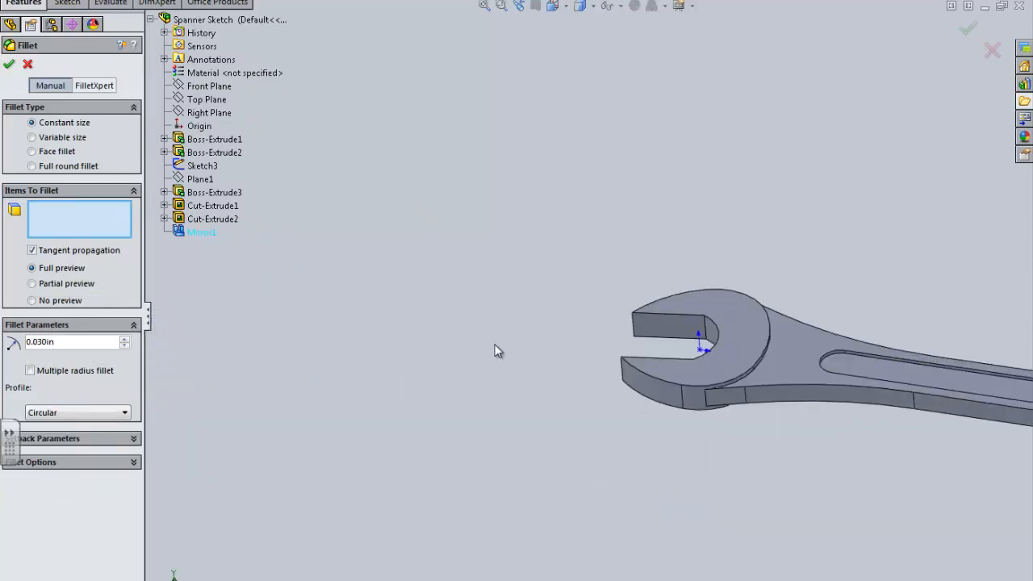
left_click(633, 330)
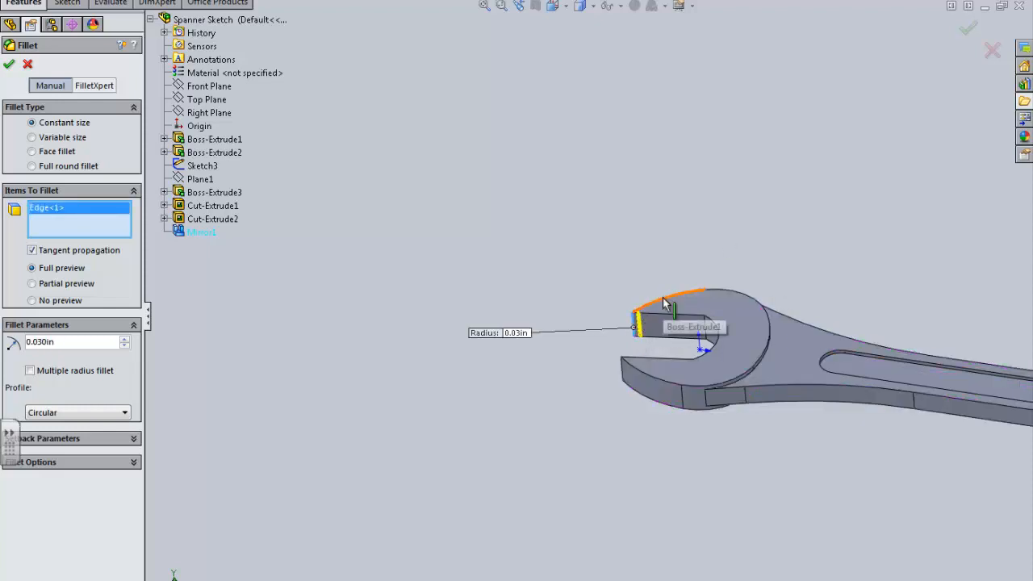
left_click(752, 300)
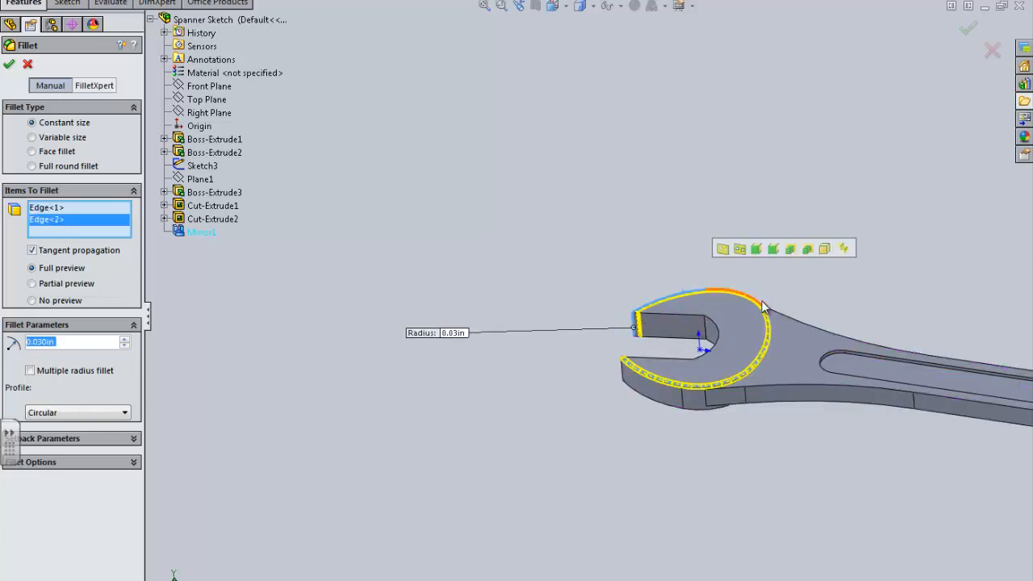
Add the handle's upper long edges and both outer circular edges of the ring end to the 0.03 in fillet.
scroll(850, 335, "up", 1)
scroll(849, 336, "down", 1)
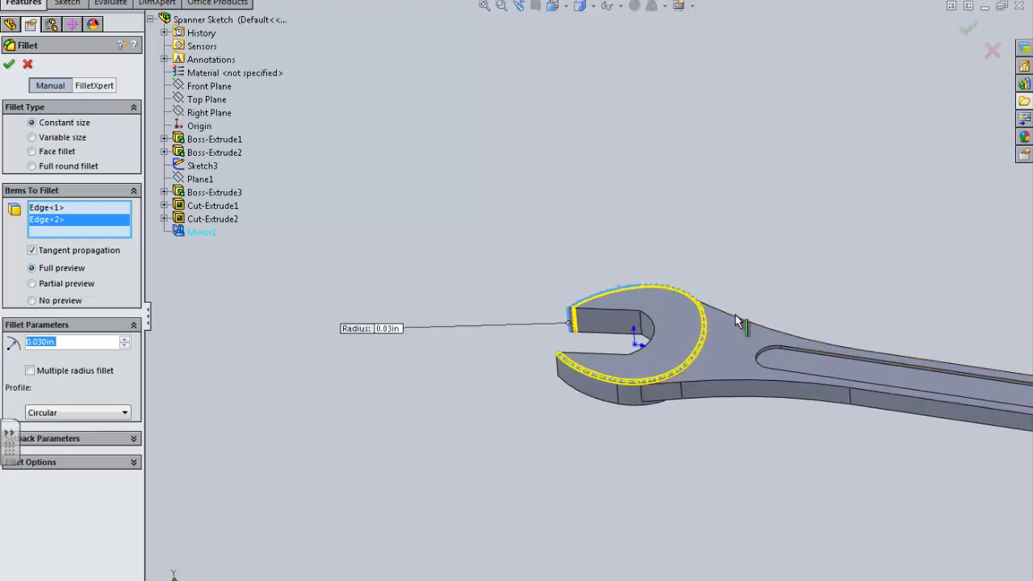
left_click(754, 325)
scroll(795, 339, "up", 1)
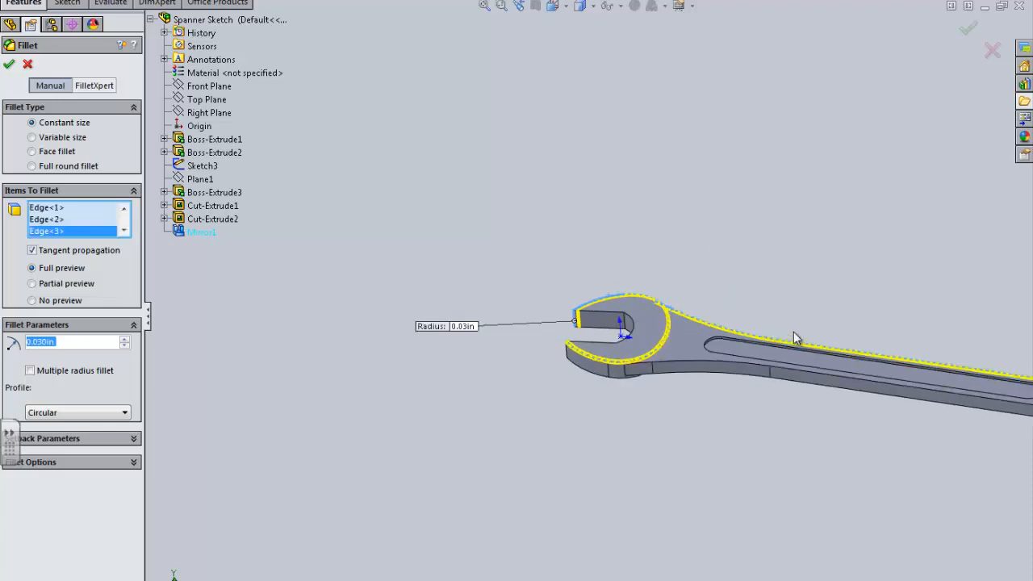
scroll(795, 339, "up", 2)
scroll(715, 346, "down", 1)
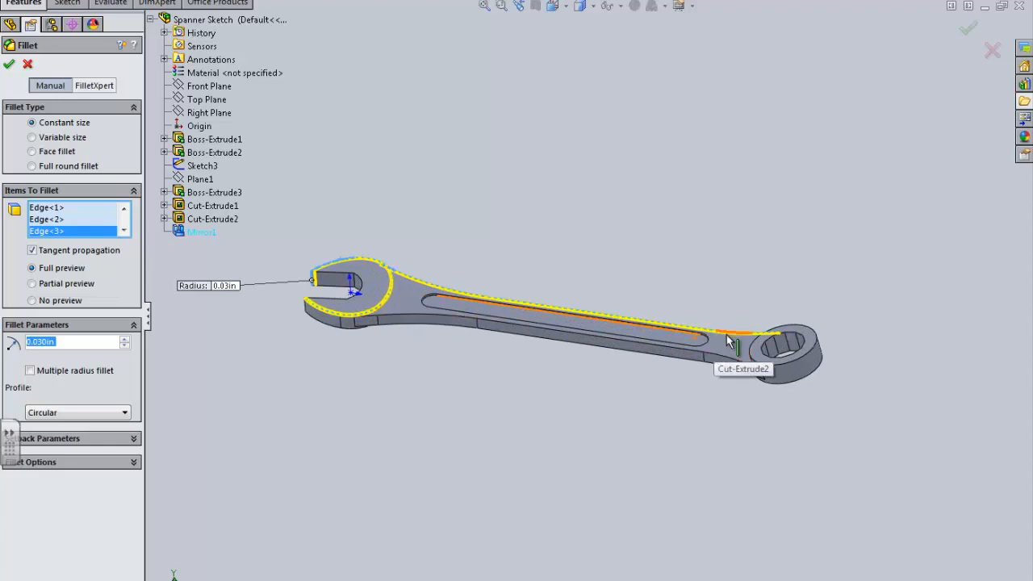
scroll(728, 343, "down", 1)
left_click(825, 327)
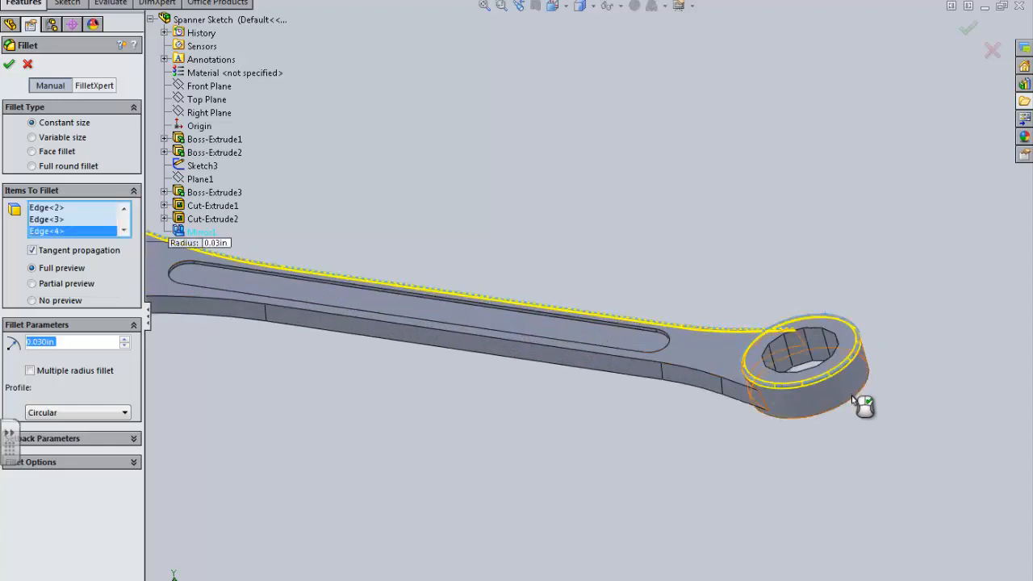
left_click(853, 401)
left_click(729, 381)
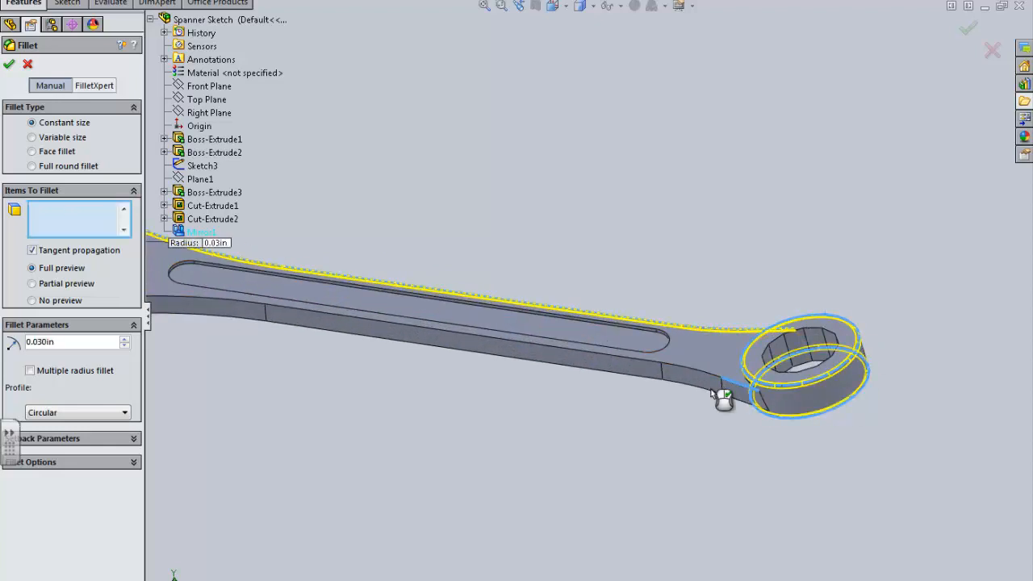
Add the jaw head's lower outer edge and the other jaw tip's vertical edge to the fillet selection.
scroll(352, 311, "up", 3)
scroll(359, 341, "down", 3)
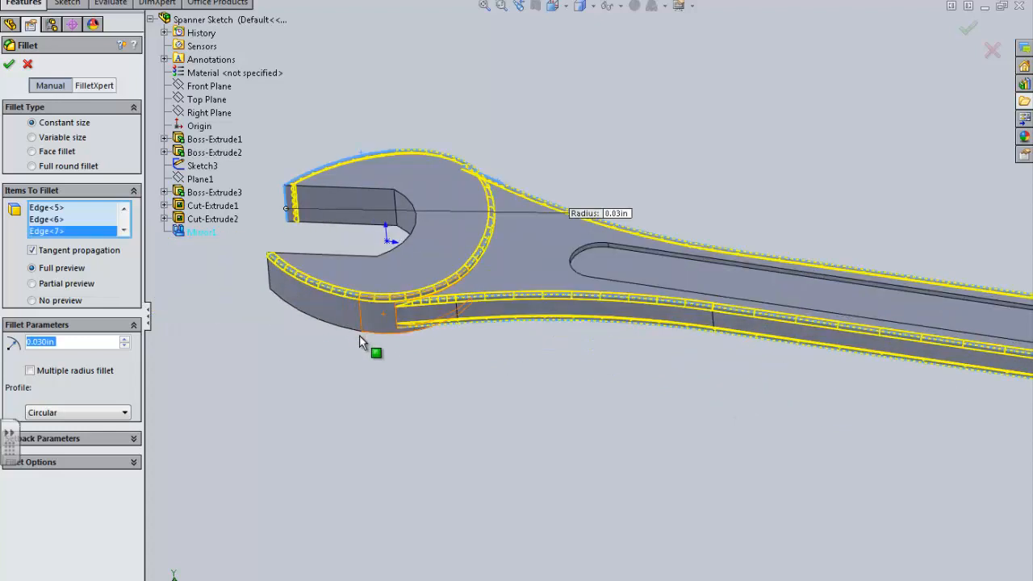
left_click(361, 342)
left_click(268, 278)
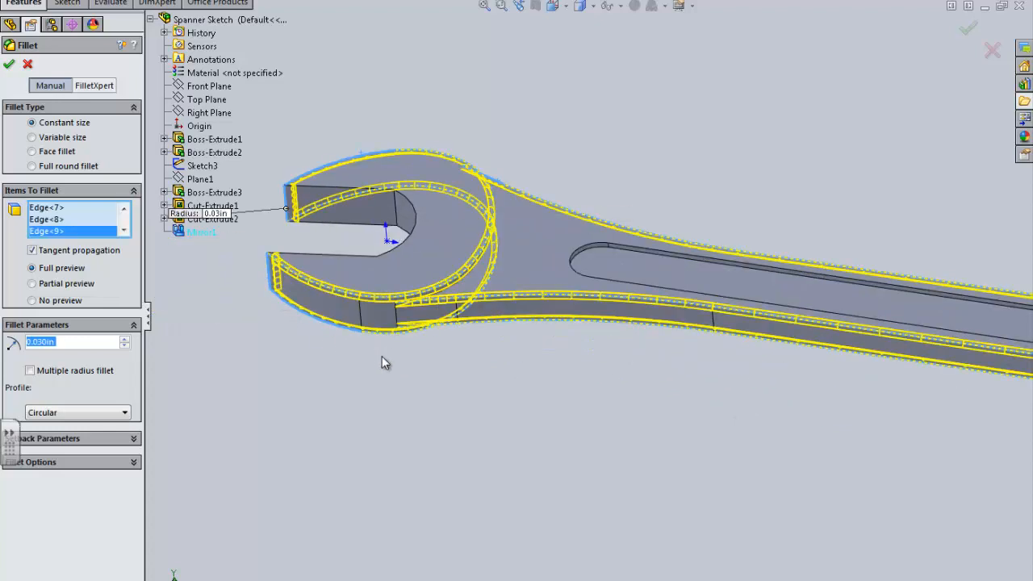
Turn the spanner over and add the handle's remaining long edge on the underside to the fillet selection.
scroll(383, 356, "up", 3)
middle_click_drag(476, 348, 481, 159)
scroll(567, 345, "up", 3)
middle_click_drag(566, 346, 592, 271)
scroll(567, 357, "down", 5)
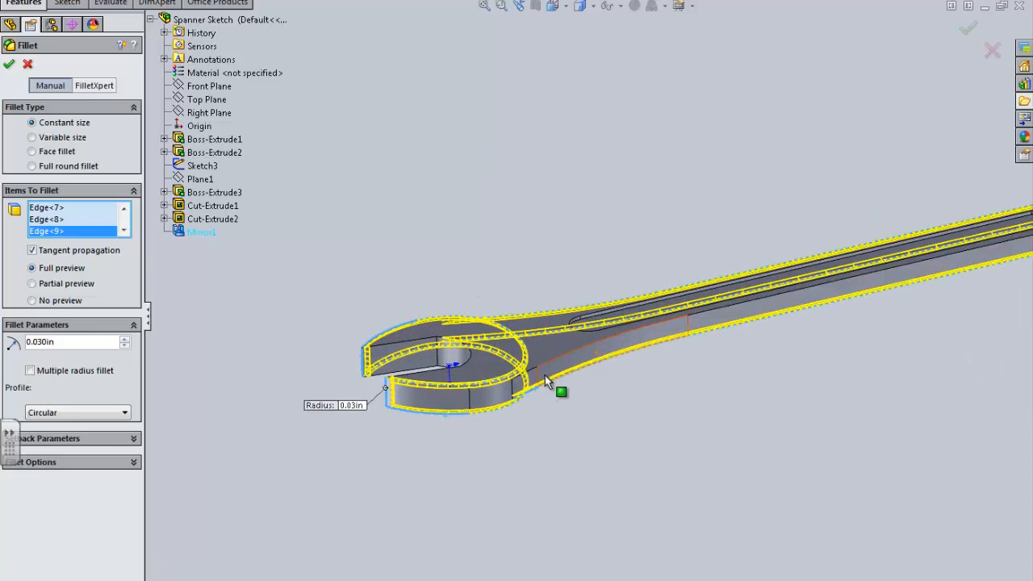
left_click(547, 363)
scroll(597, 362, "up", 3)
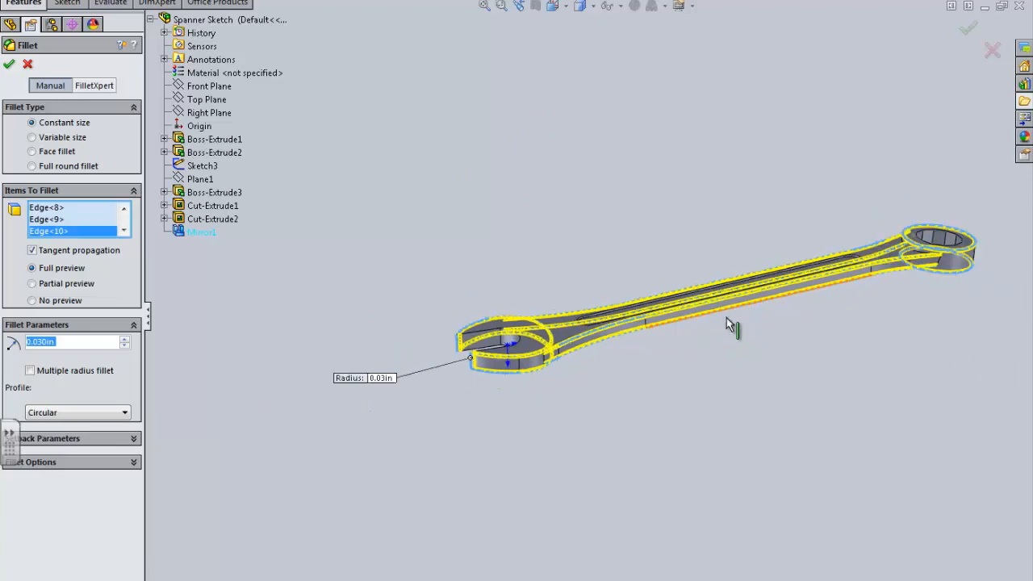
Check the fillet preview around the ring end and along the handle, and apply the 0.03 in fillet.
middle_click_drag(728, 323, 794, 339)
scroll(889, 162, "down", 7)
scroll(653, 254, "down", 4)
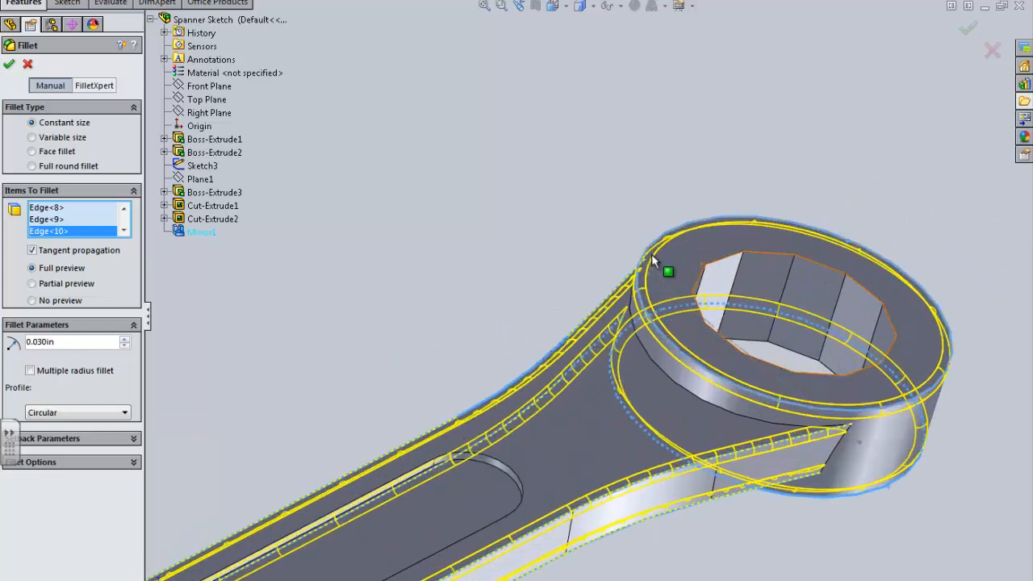
mouse_move(617, 252)
middle_mouse_down()
mouse_move(582, 246)
mouse_move(633, 258)
middle_mouse_up()
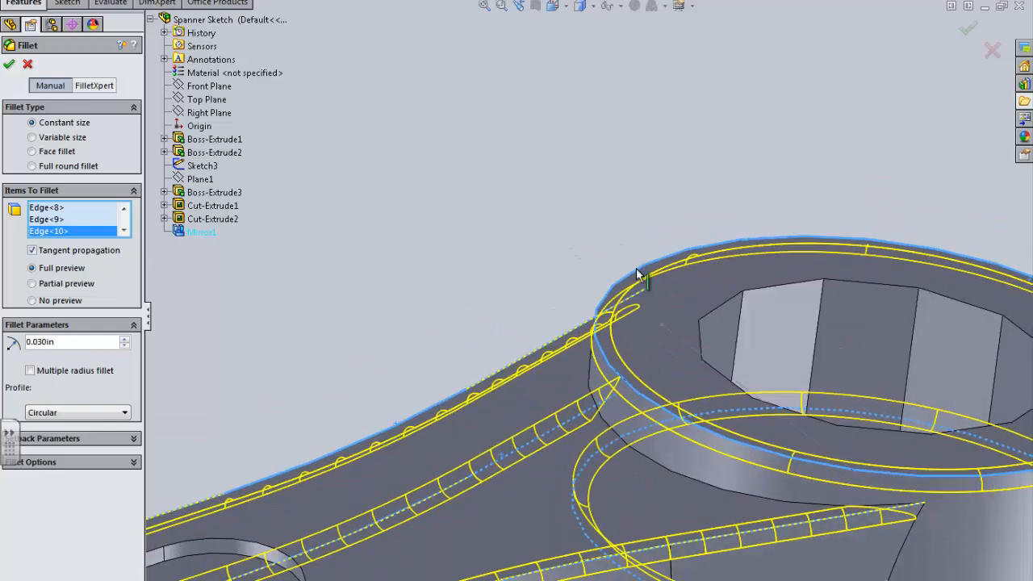
scroll(469, 319, "up", 10)
middle_click_drag(263, 352, 336, 329)
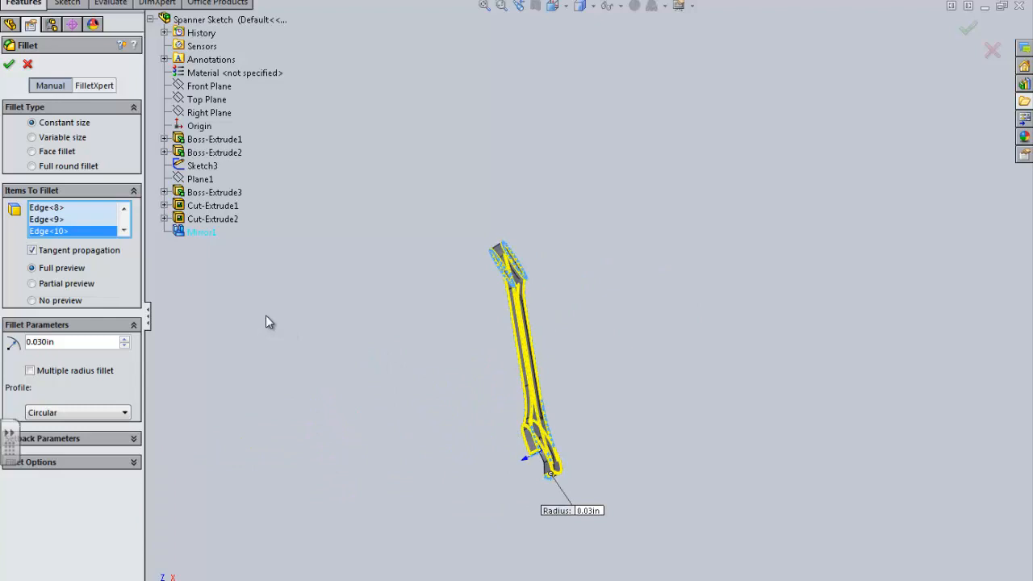
middle_click_drag(266, 315, 646, 417)
scroll(671, 412, "up", 5)
left_click(9, 64)
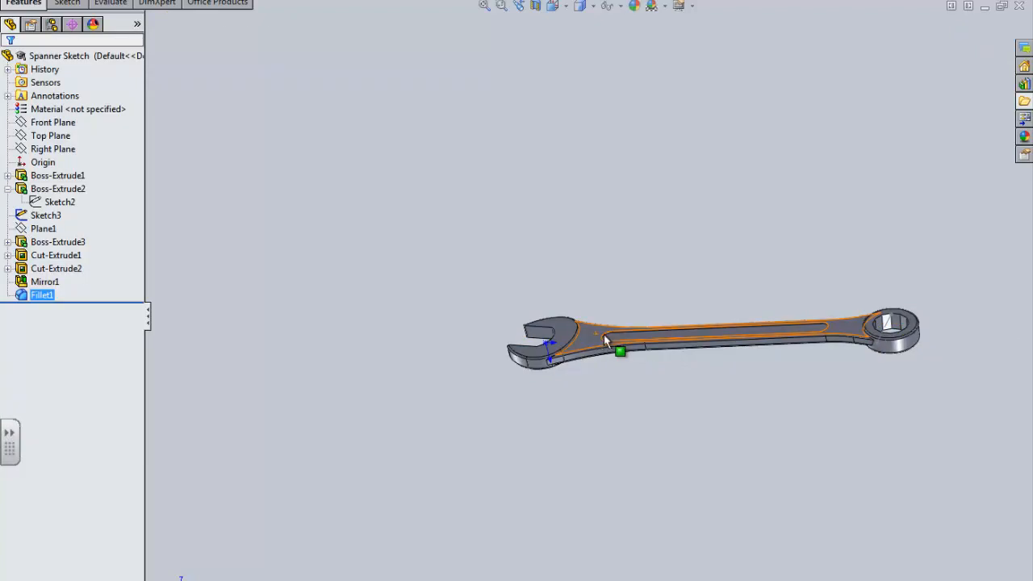
Start a 0.05 in constant-size fillet and select the jaw head's junction edges with the handle on both faces.
scroll(662, 344, "down", 4)
middle_click_drag(695, 346, 724, 314)
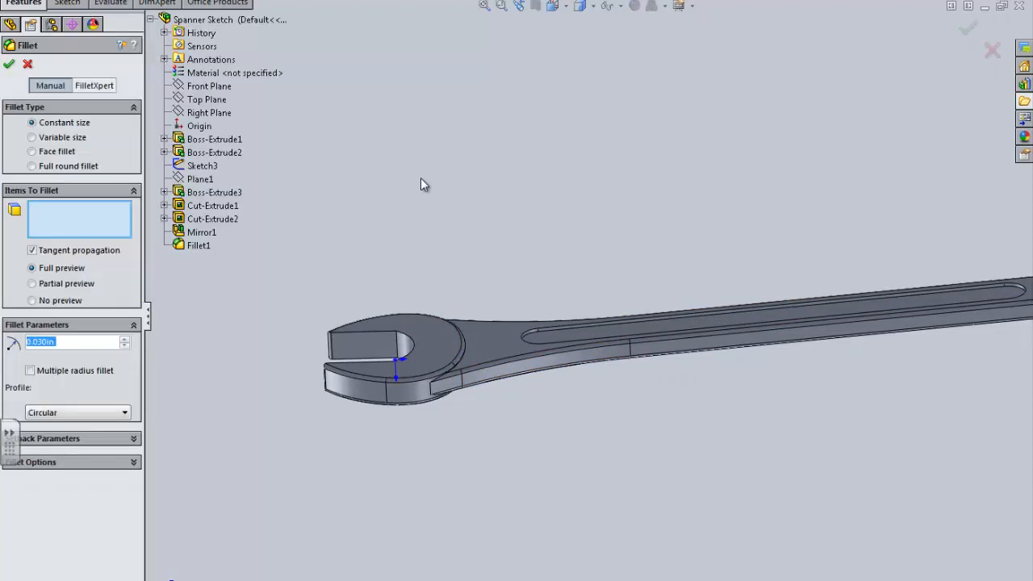
type("0.05")
key("Return")
scroll(441, 368, "down", 6)
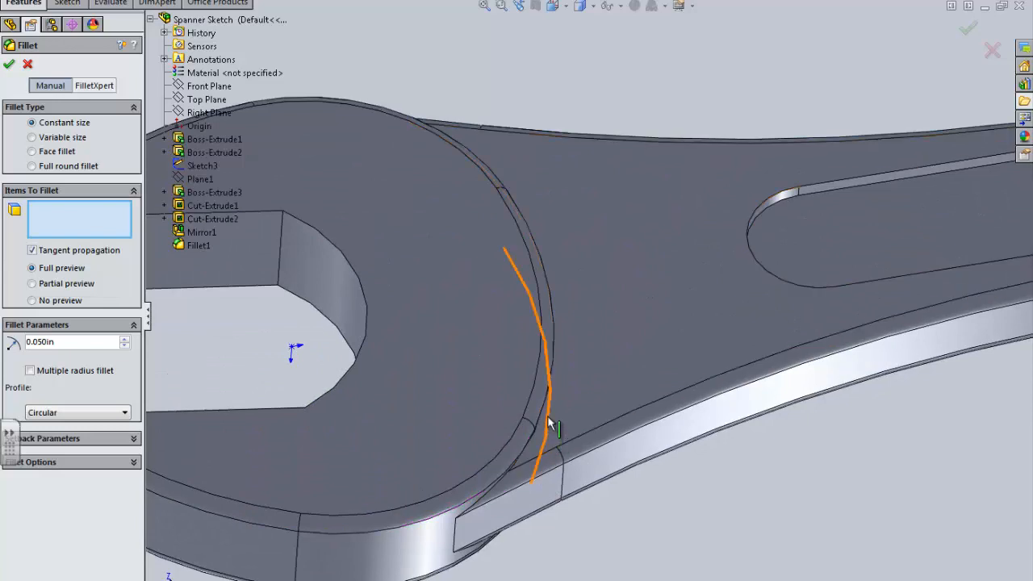
left_click(541, 415)
scroll(570, 450, "up", 5)
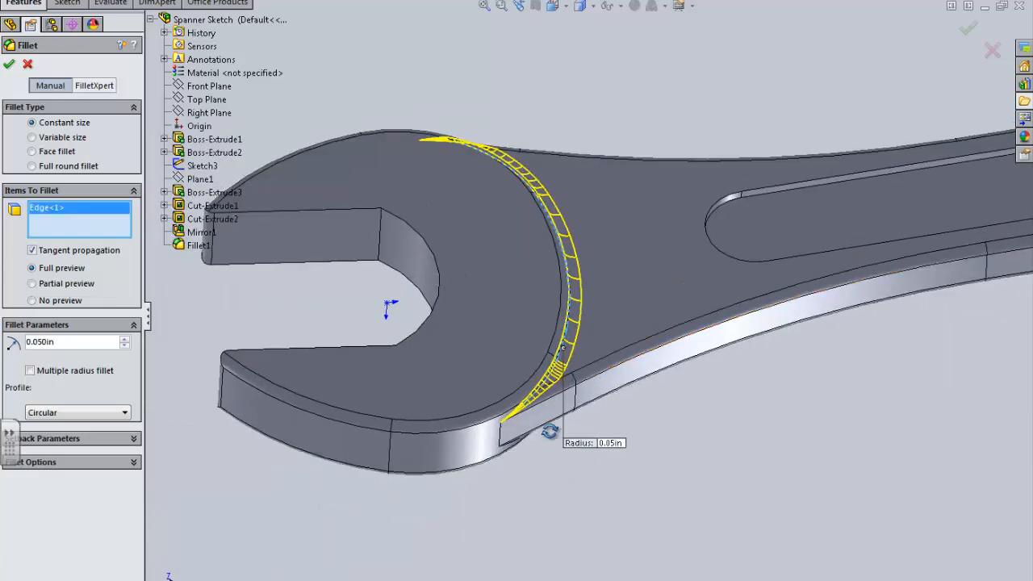
middle_click_drag(548, 429, 519, 300)
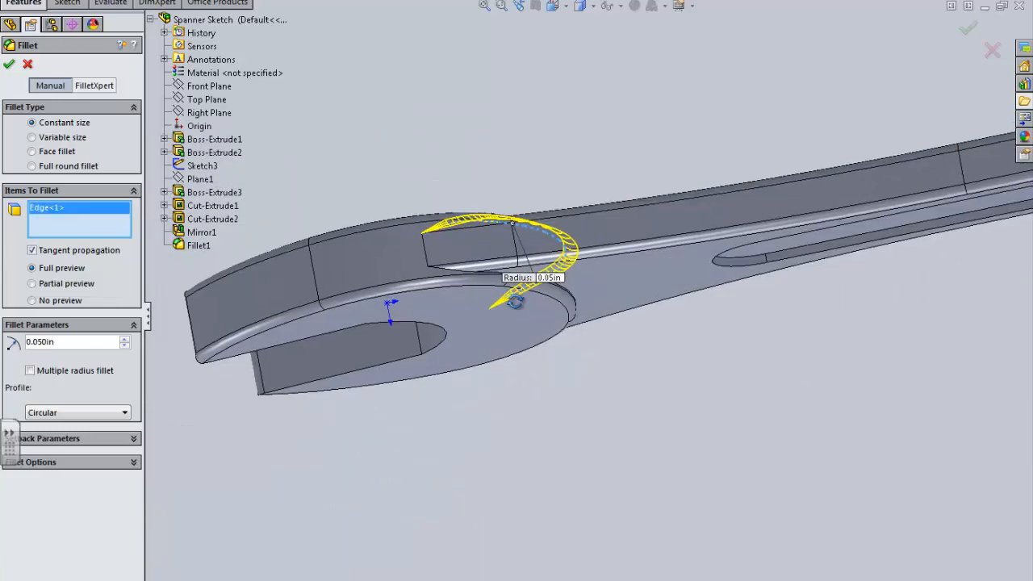
left_click(565, 305)
Add the junction edges between the ring end and the handle to the 0.05 in fillet and apply it.
scroll(627, 334, "up", 8)
scroll(646, 266, "down", 8)
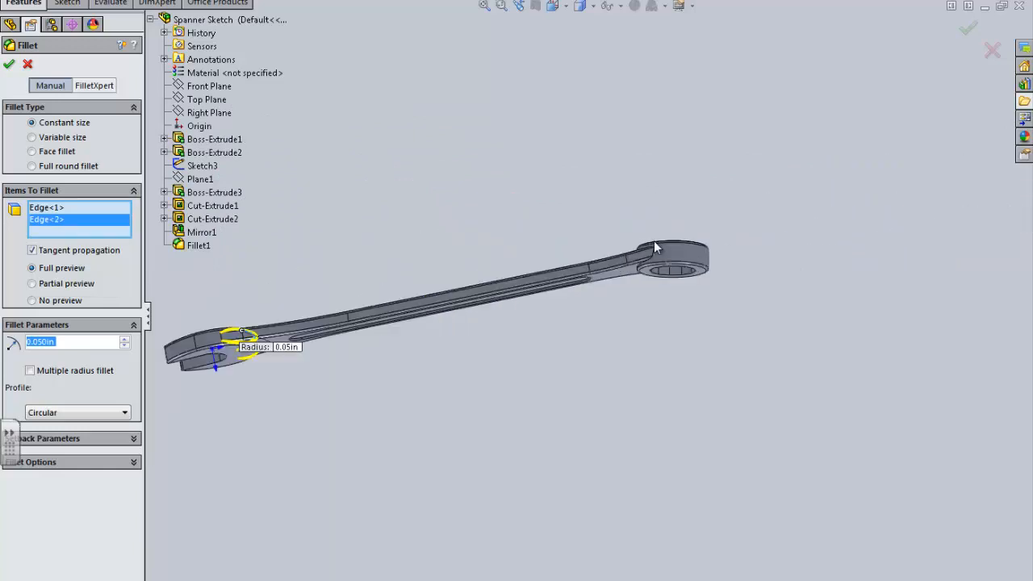
middle_click_drag(641, 276, 664, 323)
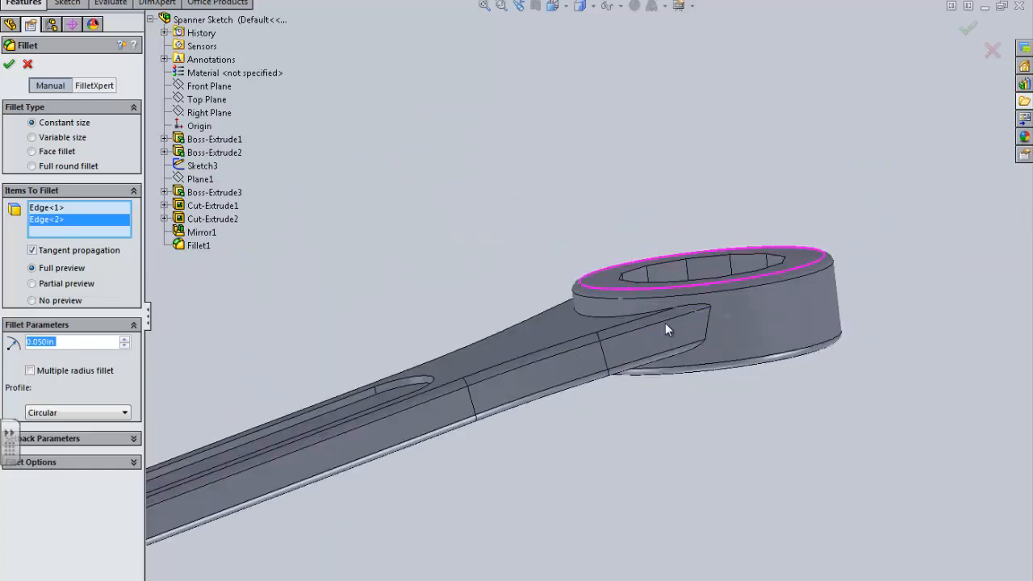
left_click(624, 313)
middle_click_drag(646, 397, 485, 283)
scroll(476, 291, "up", 8)
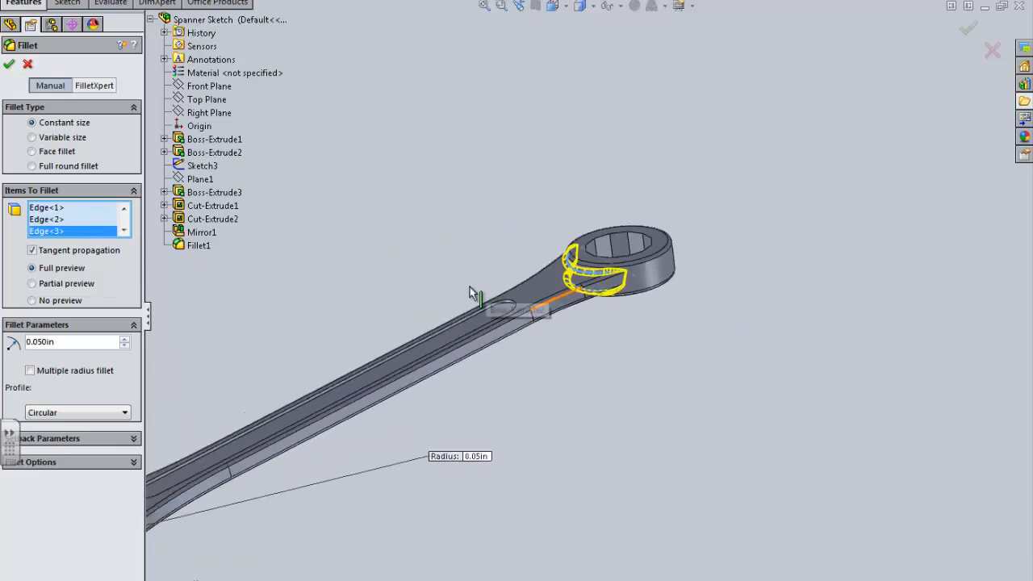
left_click(968, 30)
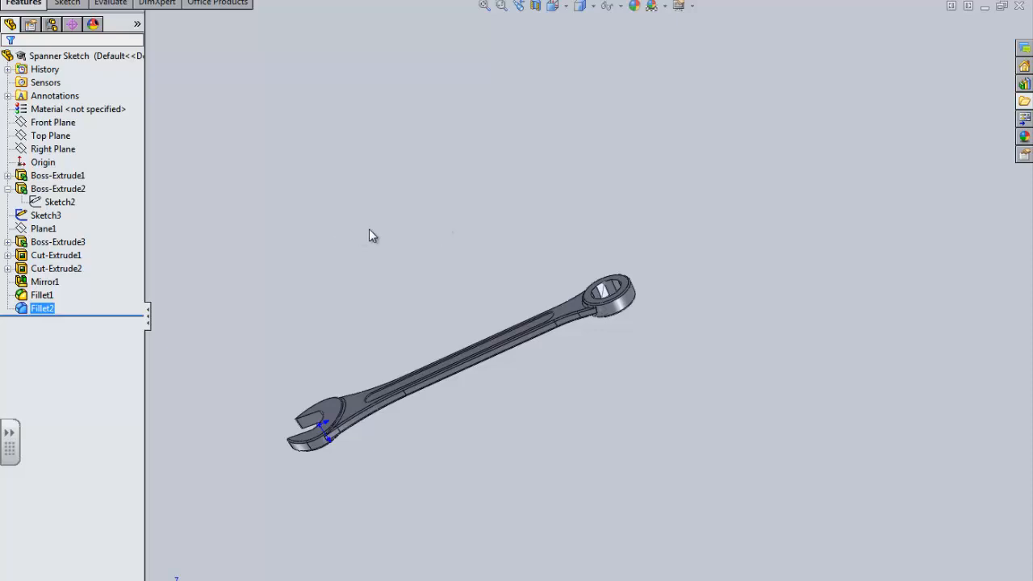
Start a 0.015 in fillet and select the jaw opening's inner upper edge and its curved inner face.
scroll(536, 365, "down", 3)
scroll(419, 420, "up", 3)
scroll(315, 468, "down", 5)
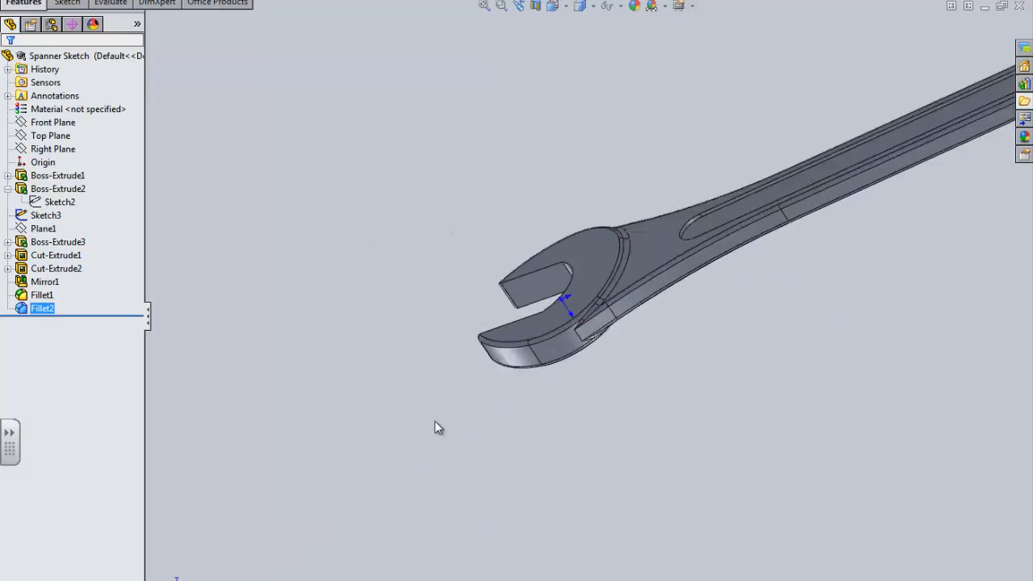
scroll(591, 267, "down", 5)
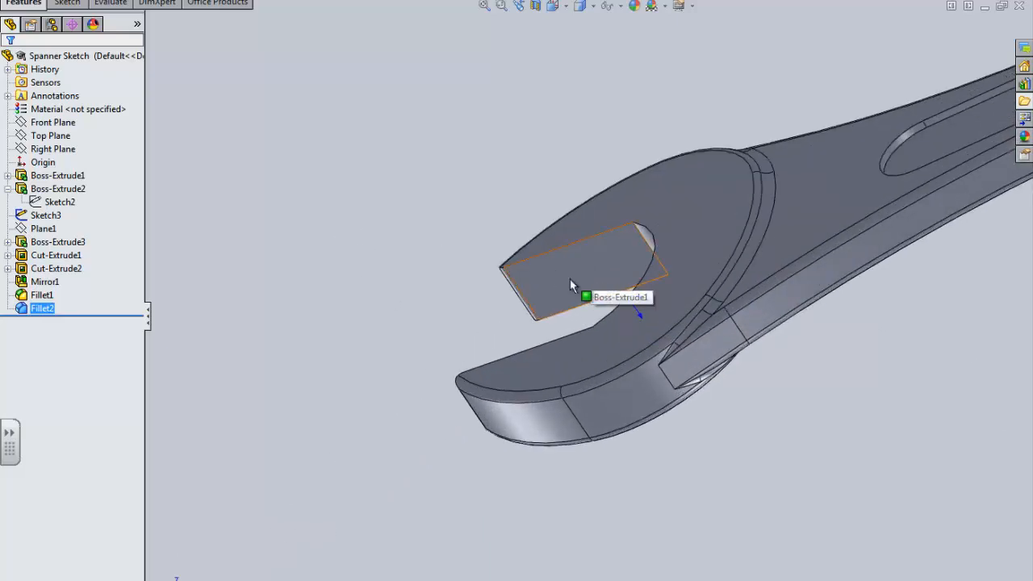
middle_click_drag(347, 150, 384, 158)
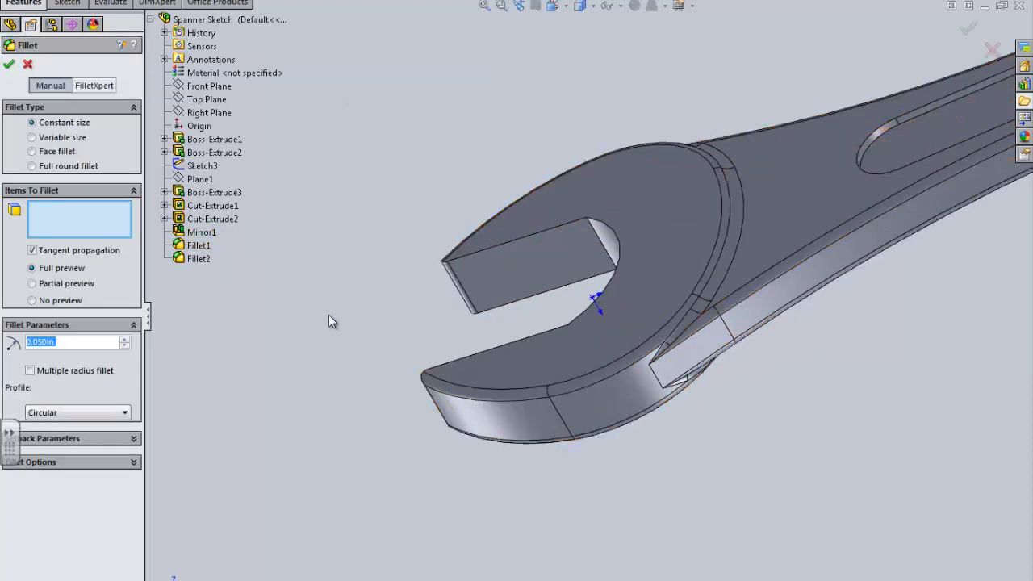
type("0.015")
key("Return")
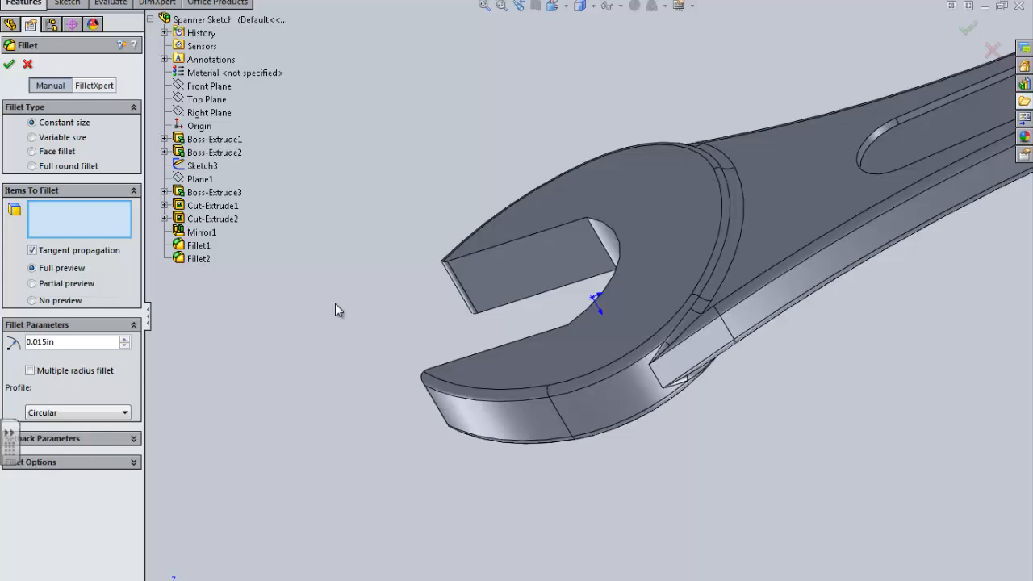
left_click(504, 251)
left_click(577, 266)
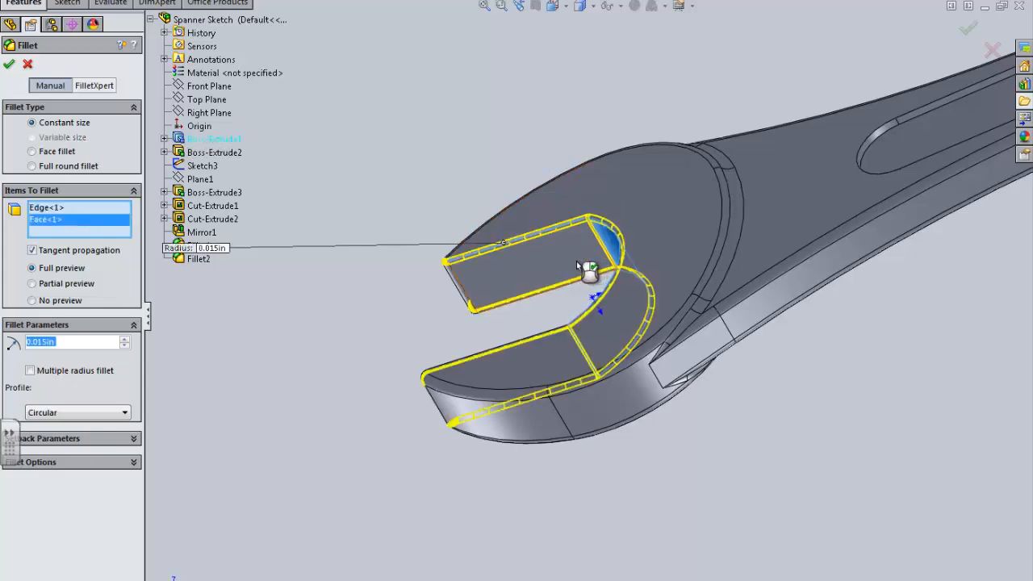
Add all the upper edges of the ring end's polygonal hole to the 0.015 in fillet selection.
scroll(601, 287, "up", 8)
scroll(839, 208, "down", 7)
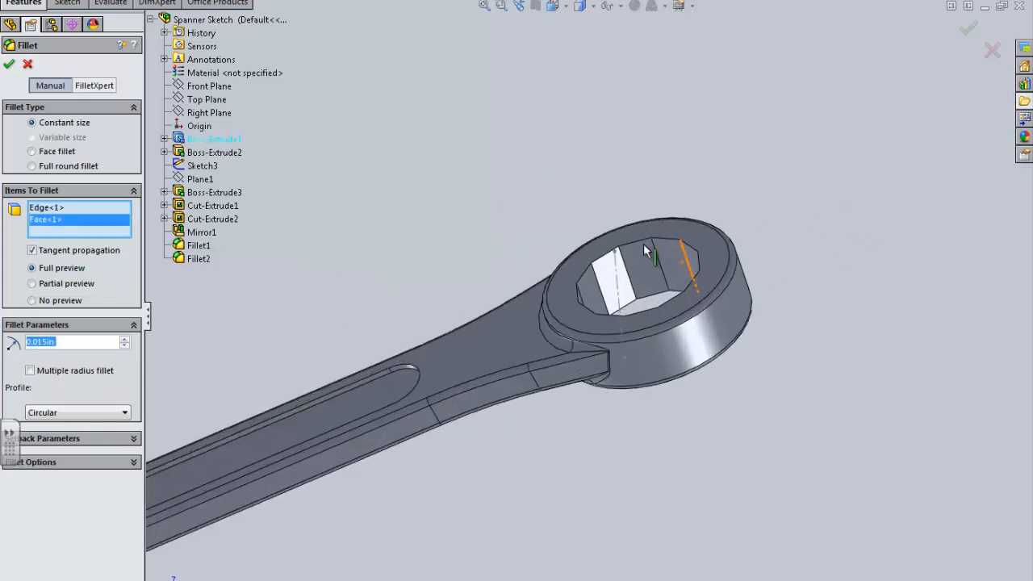
left_click(629, 241)
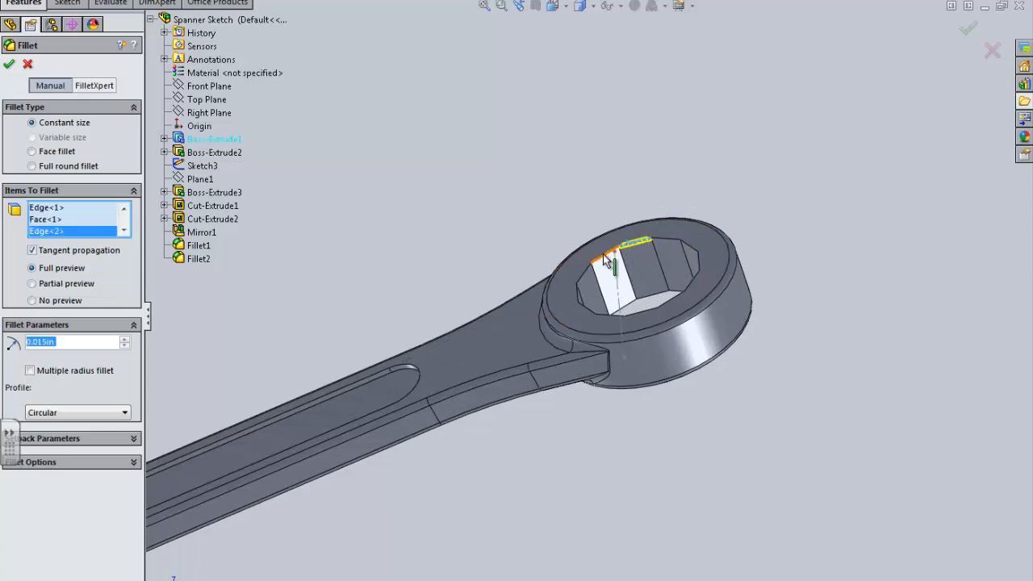
left_click(606, 260)
left_click(585, 274)
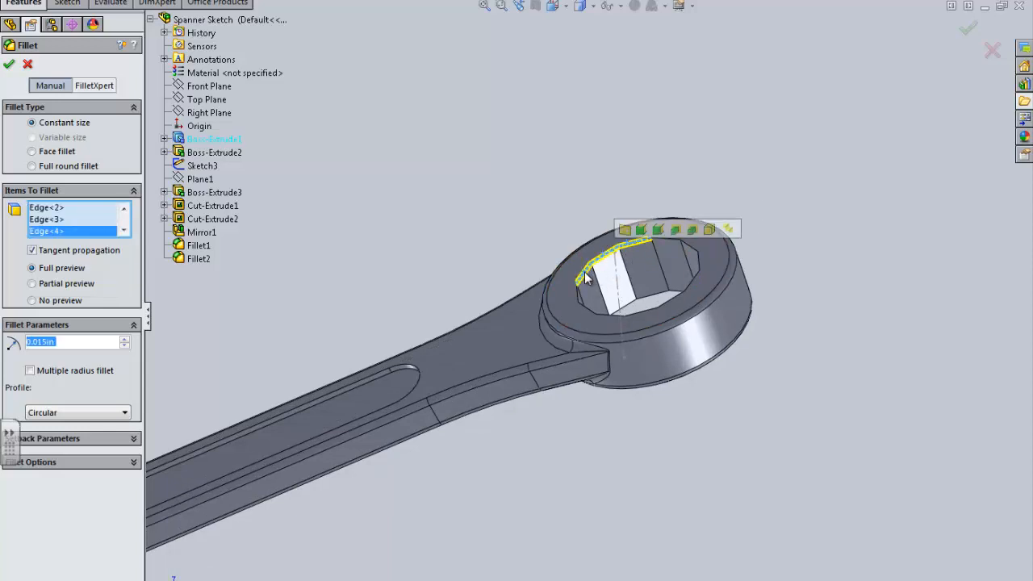
left_click(578, 292)
left_click(587, 310)
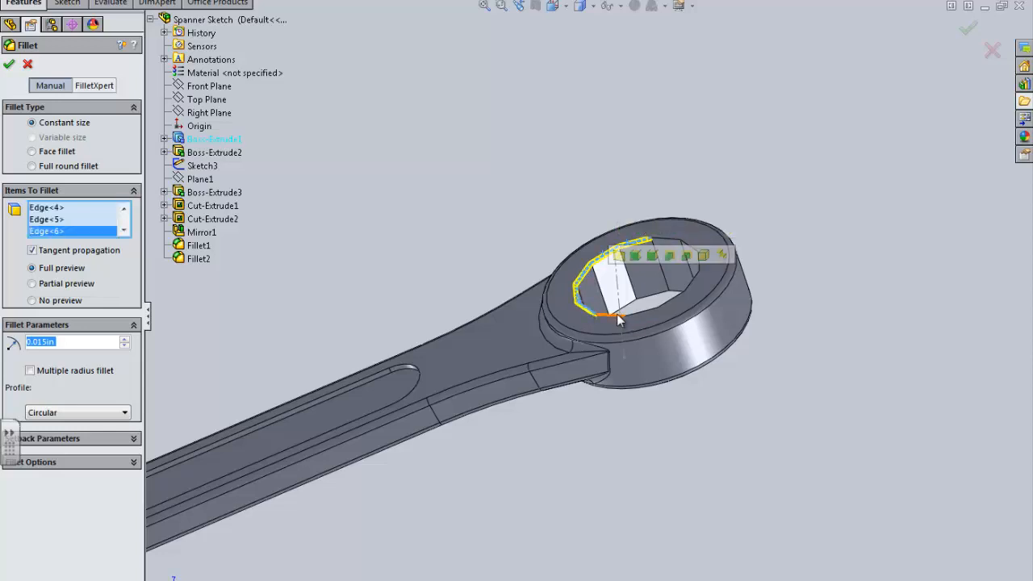
left_click(620, 317)
left_click(649, 309)
left_click(679, 297)
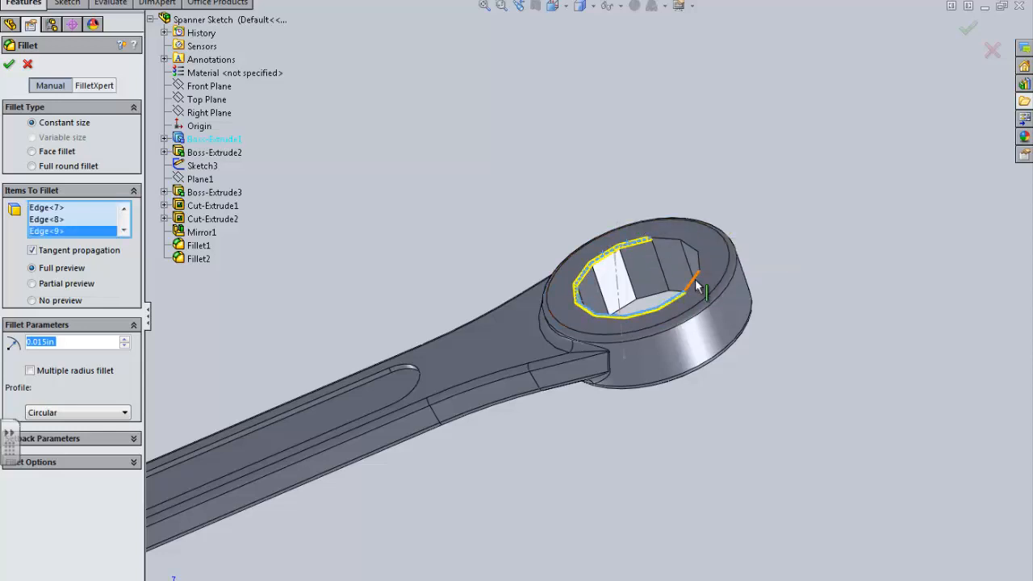
left_click(693, 281)
left_click(699, 256)
left_click(668, 243)
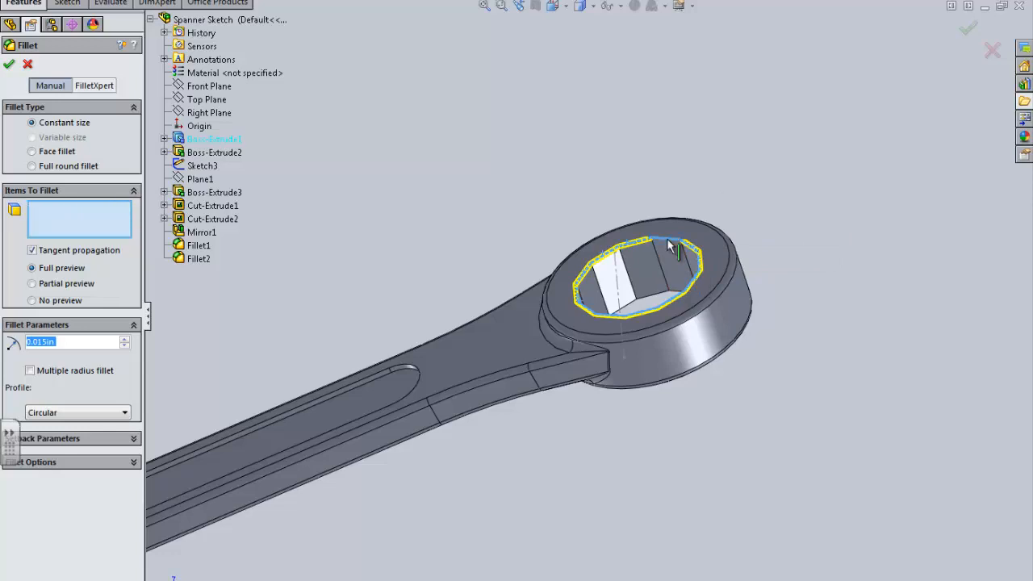
Turn the ring end over, add all the polygonal hole's edges on the underside, and apply the 0.015 in fillet.
middle_click_drag(654, 320, 598, 193)
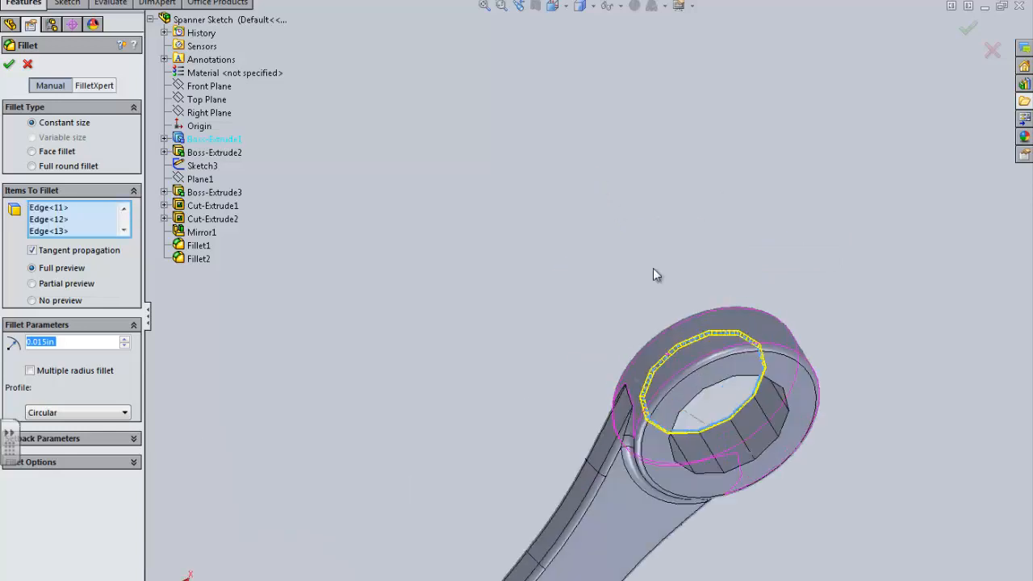
left_click(739, 381)
left_click(719, 380)
left_click(684, 416)
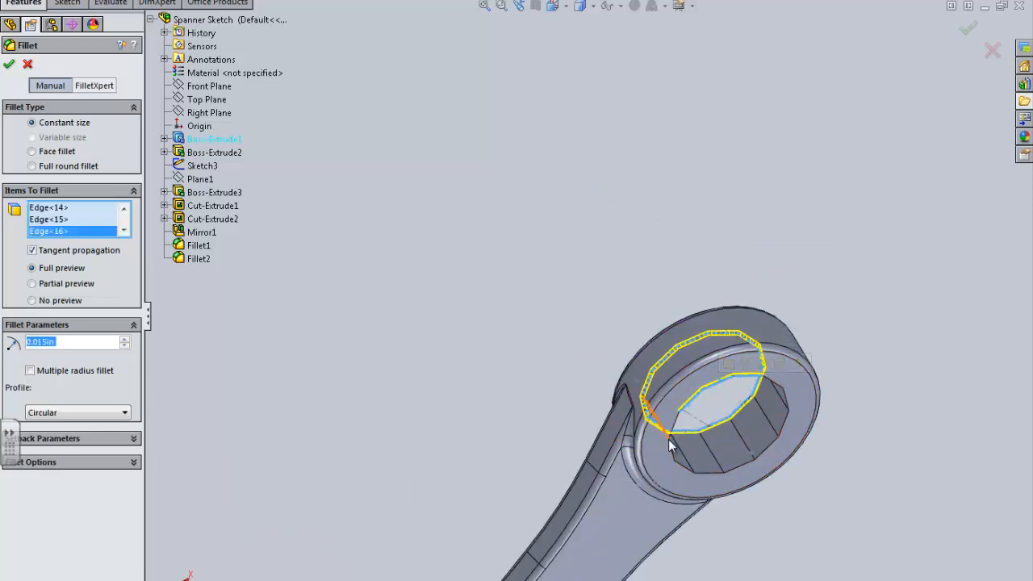
left_click(668, 441)
left_click(670, 454)
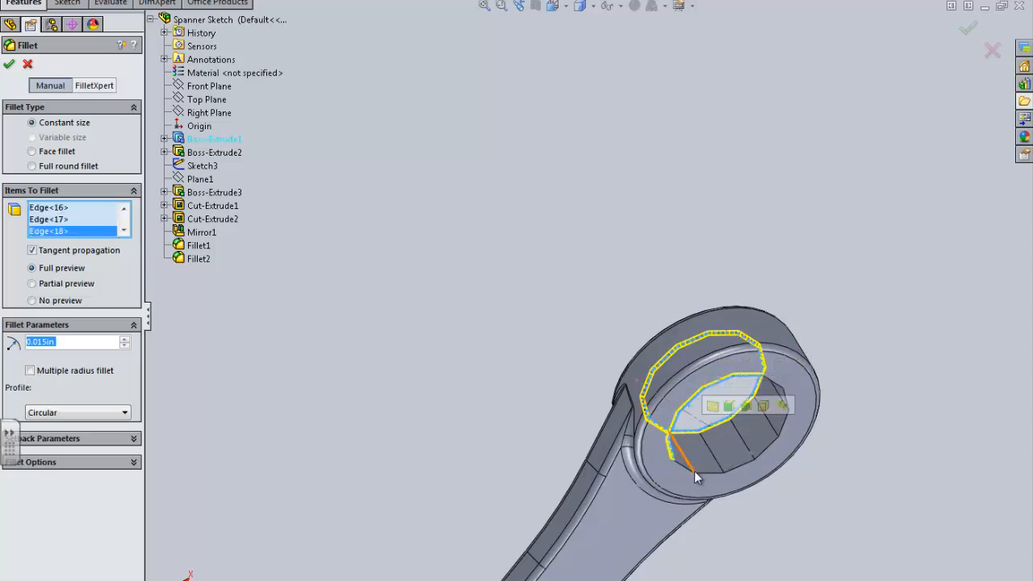
left_click(702, 473)
left_click(733, 479)
left_click(742, 477)
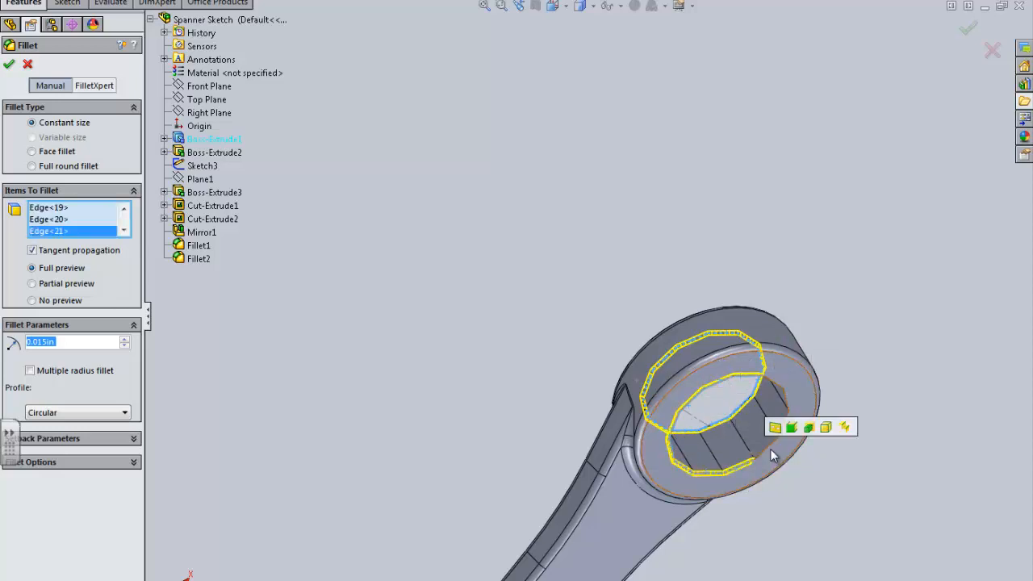
left_click(773, 447)
left_click(785, 422)
left_click(787, 399)
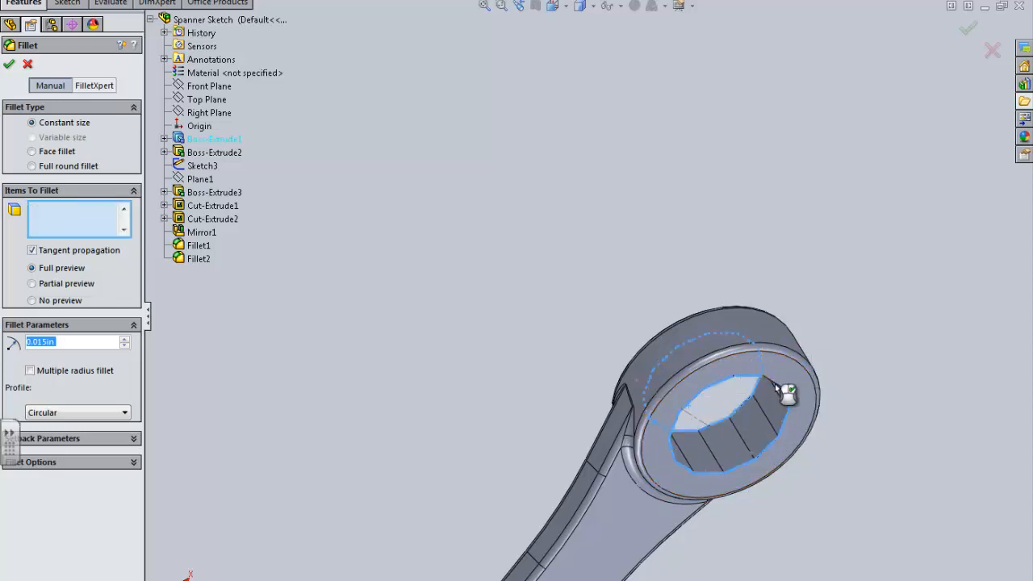
left_click(787, 392)
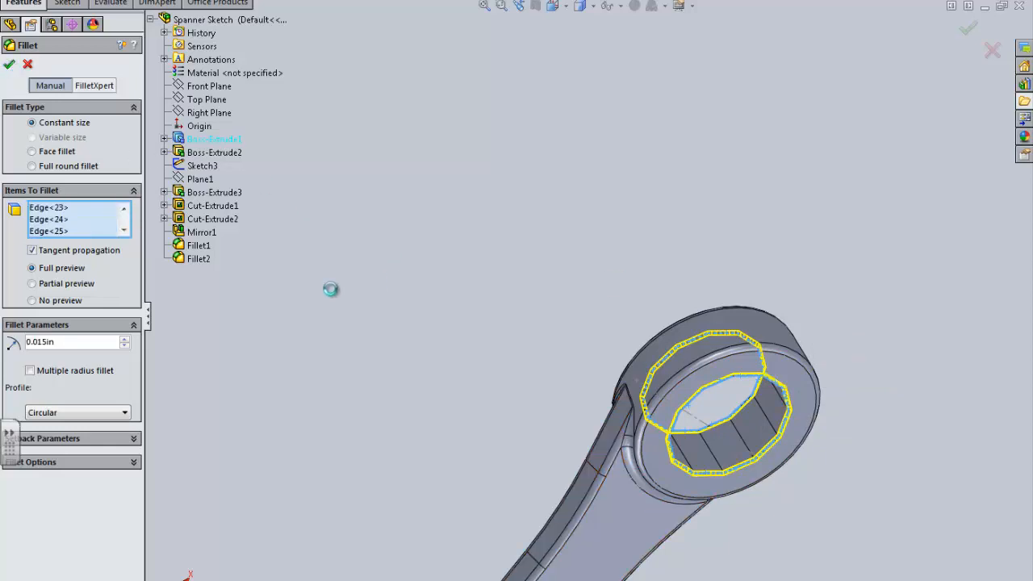
key("Return")
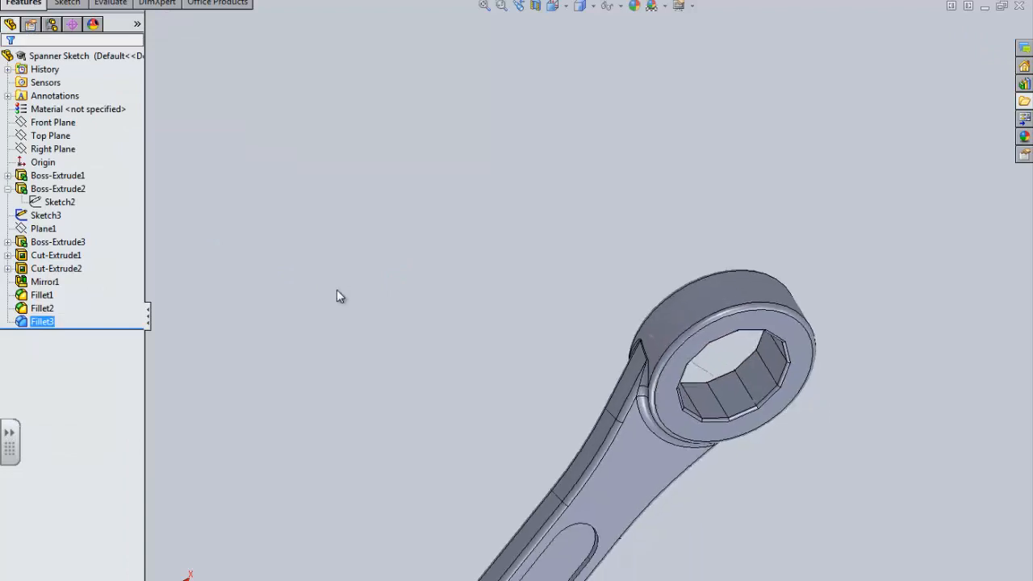
Start a new sketch on the floor face of the slot in the spanner's handle.
key("f")
middle_click_drag(329, 290, 420, 315)
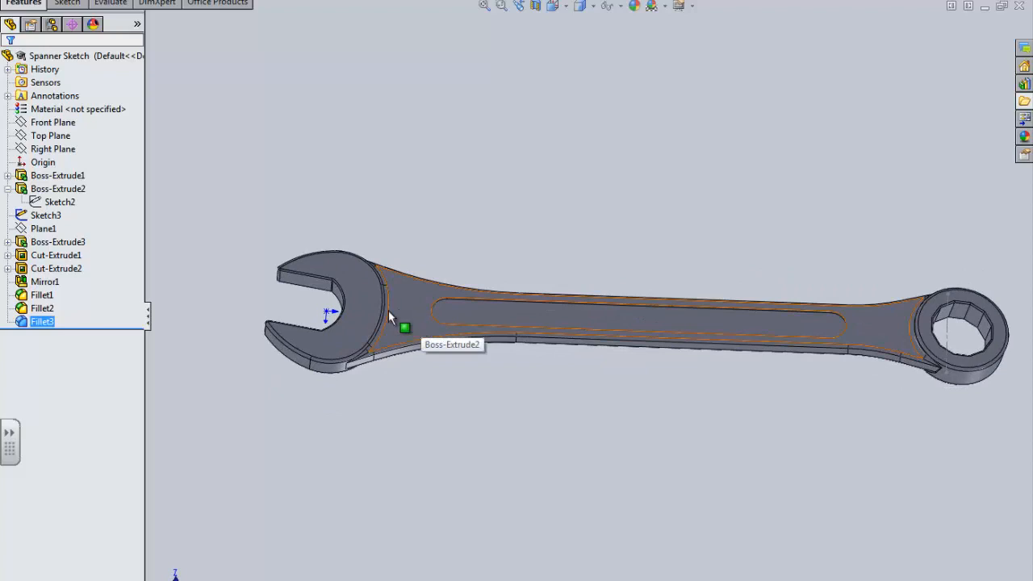
left_click(67, 3)
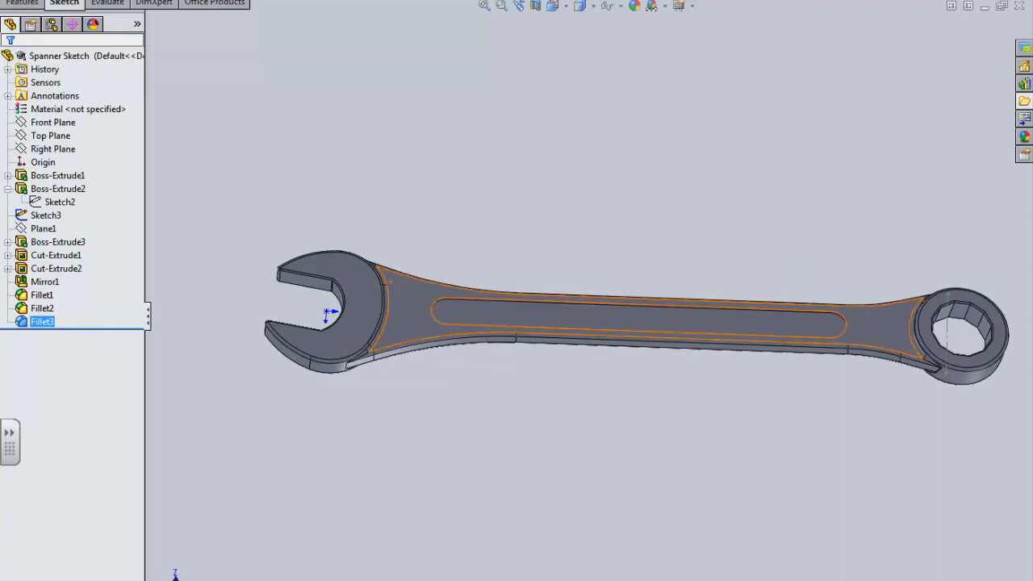
scroll(462, 320, "down", 4)
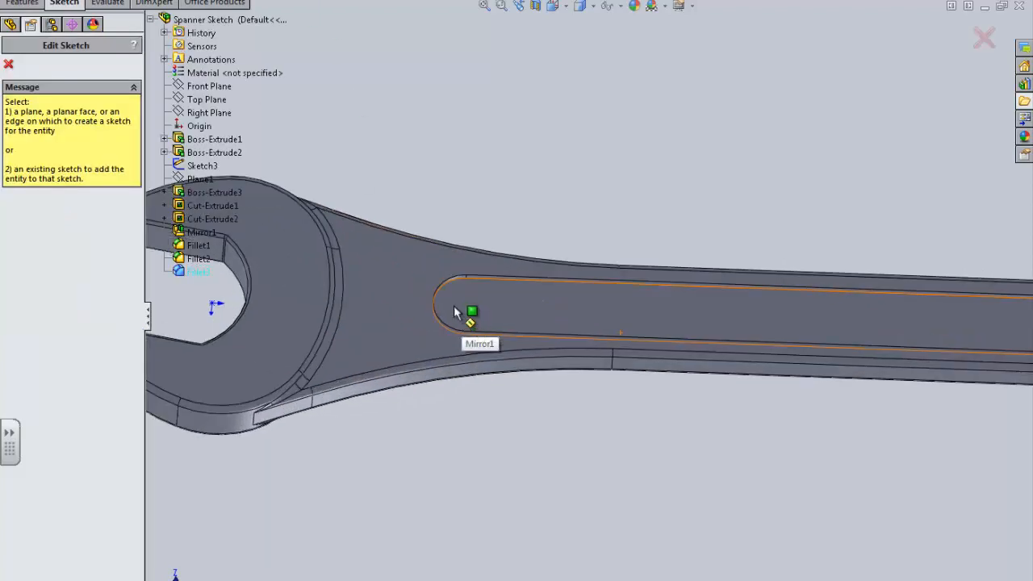
left_click(496, 317)
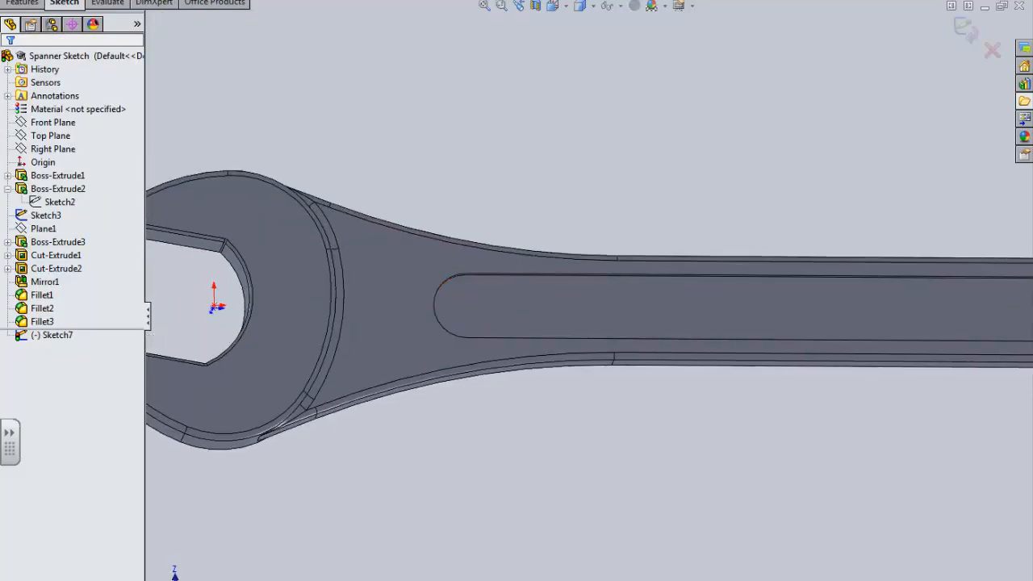
Add the sketch text 5/8 inside the handle slot near its jaw-side end.
left_click(168, 1)
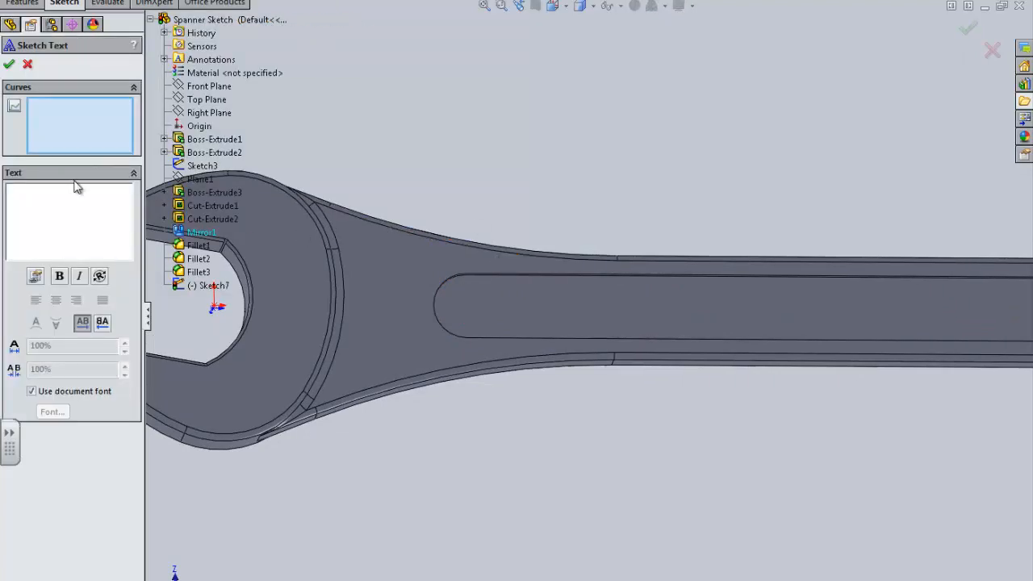
left_click(64, 224)
type("5/8")
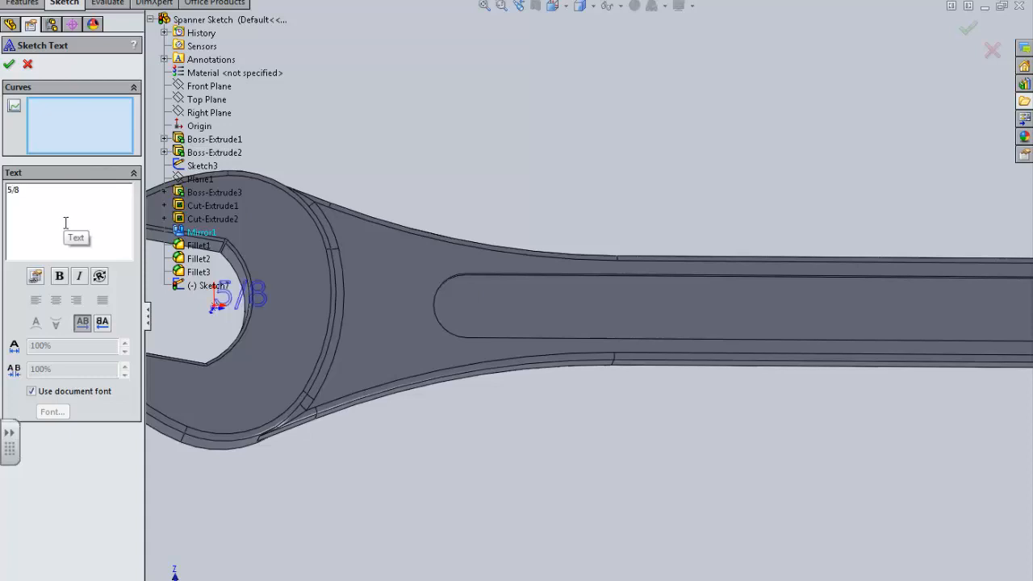
left_click(468, 318)
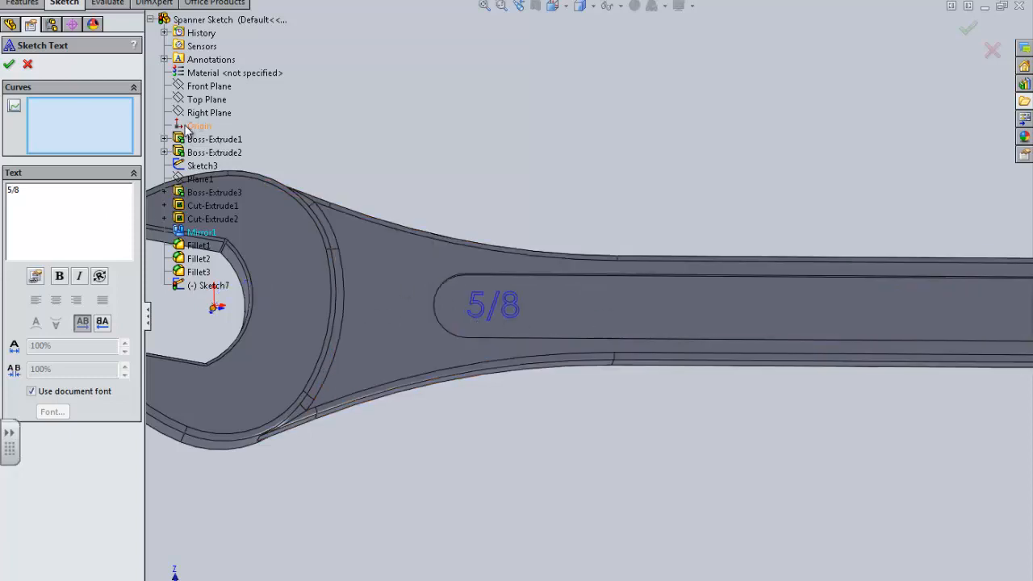
left_click(9, 64)
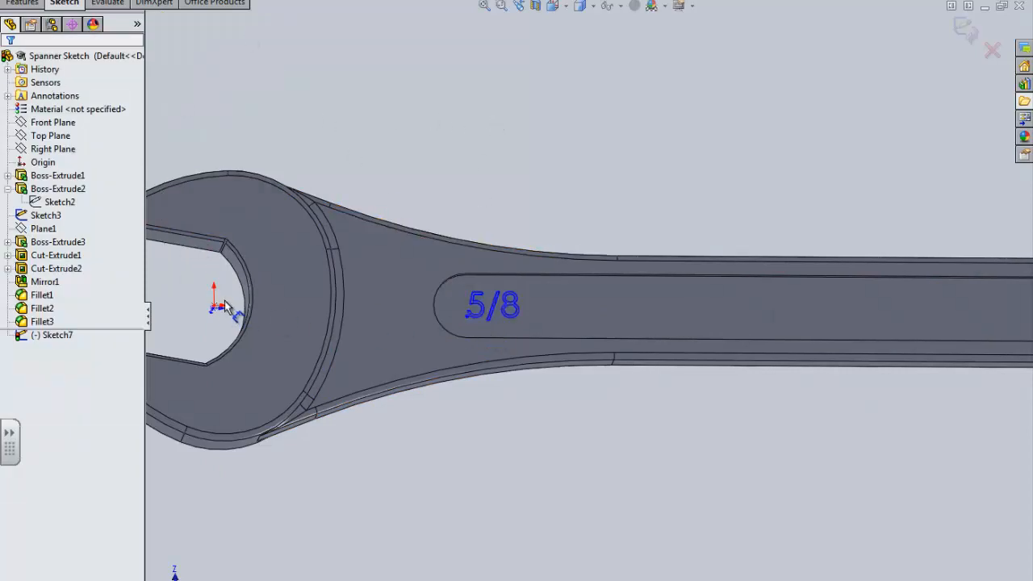
Dimension the horizontal distance from the sketch origin to the text's anchor point as 1.325 in.
left_click(223, 305)
left_click(465, 318)
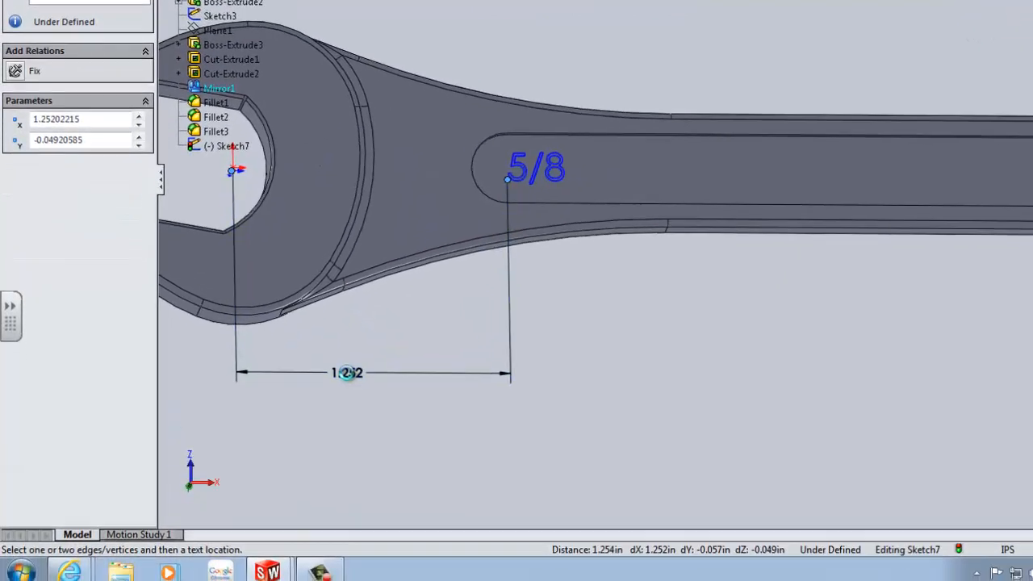
left_click(347, 439)
type("1.325")
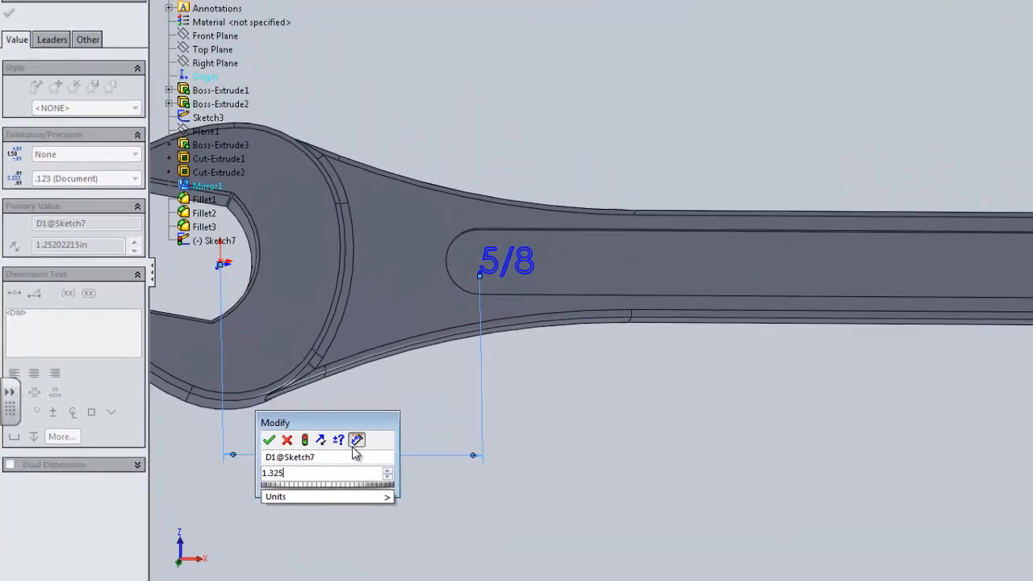
key("Return")
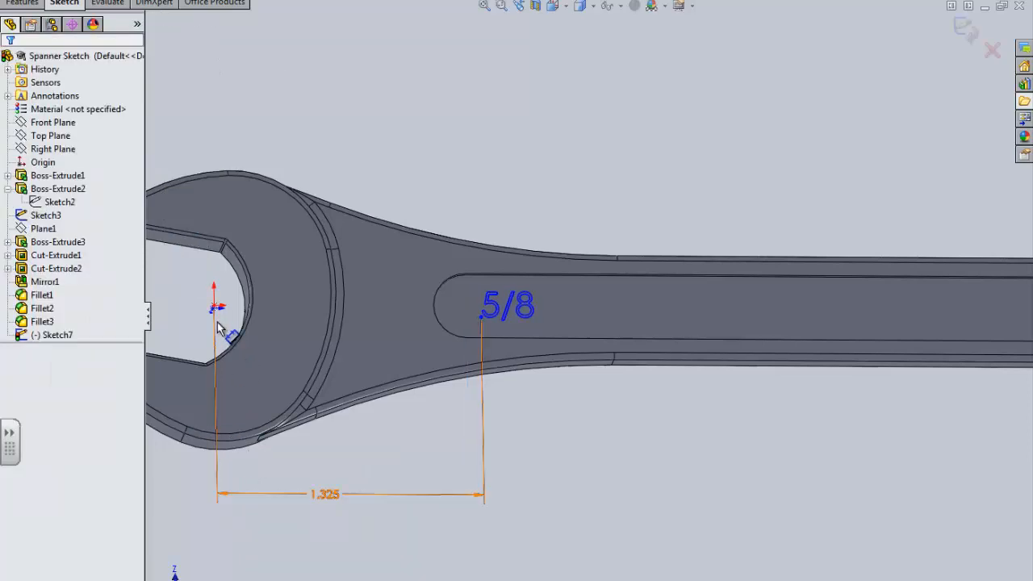
Dimension the vertical offset between the sketch origin and the text's anchor point as 0.075 in.
left_click(214, 307)
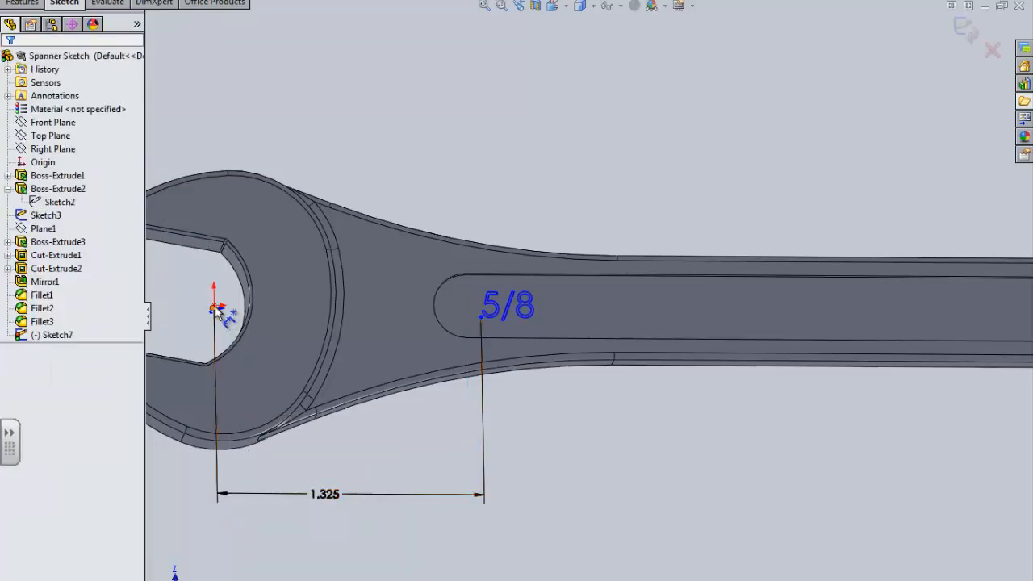
scroll(458, 313, "down", 3)
left_click(499, 325)
scroll(499, 325, "up", 4)
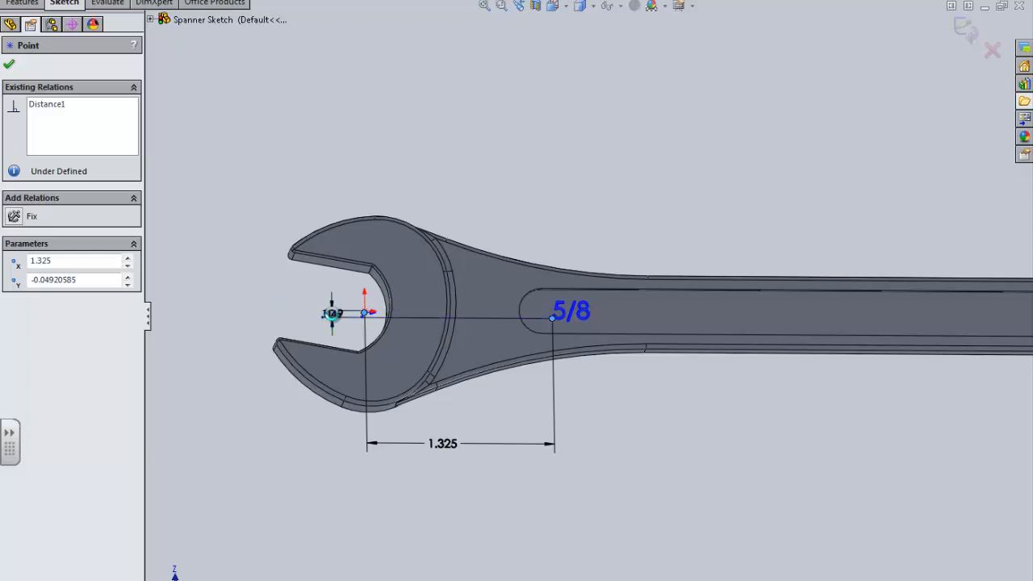
left_click(331, 315)
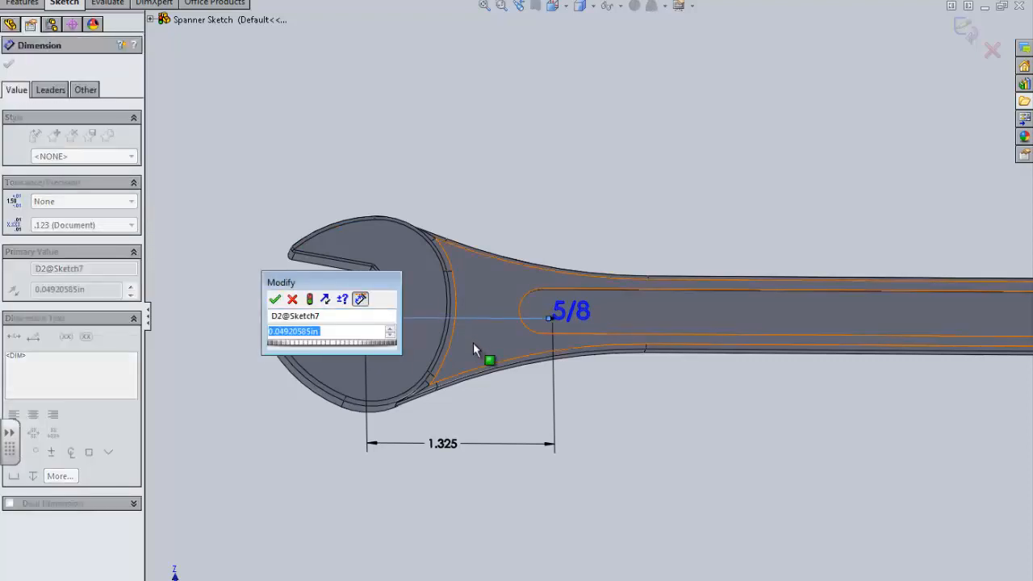
type(".075")
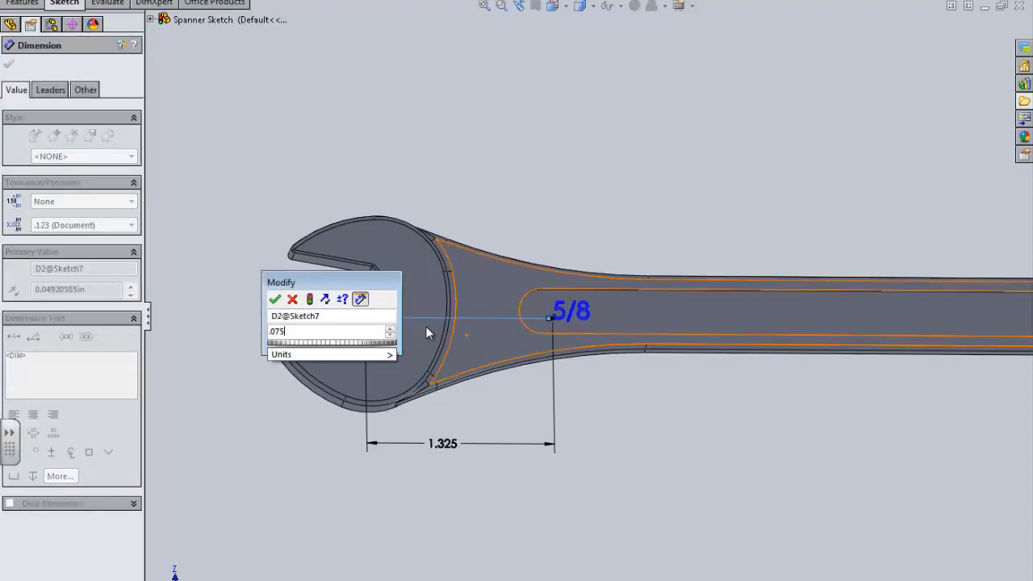
left_click(274, 299)
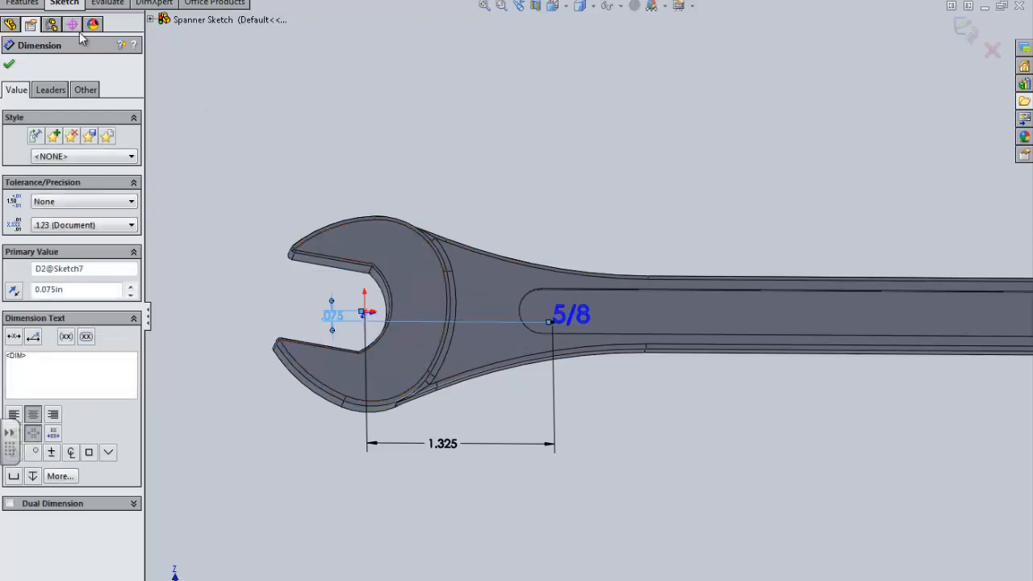
Examine the size and placement of the 5/8 text within the handle slot.
left_click(72, 5)
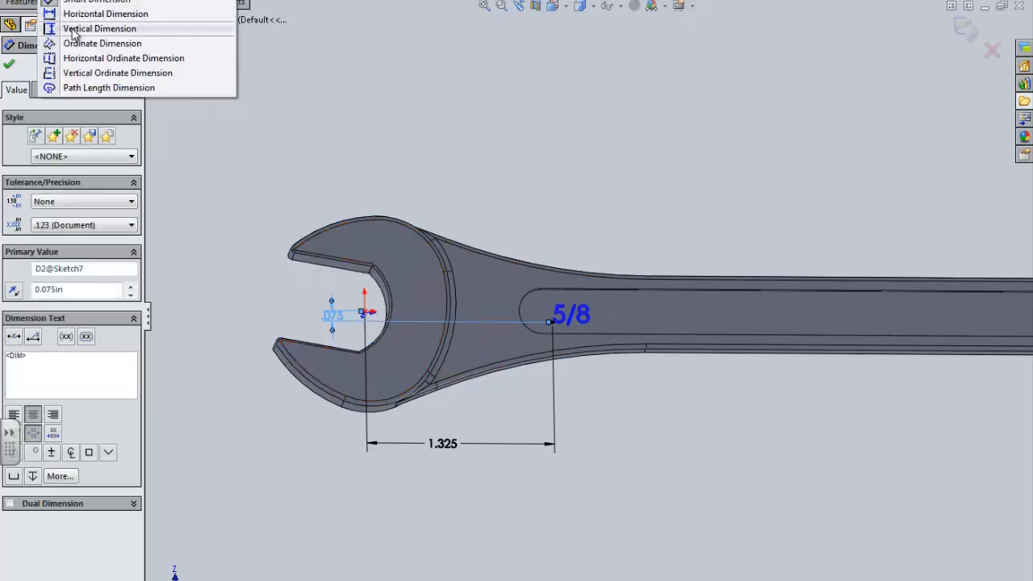
left_click(628, 228)
scroll(588, 329, "down", 5)
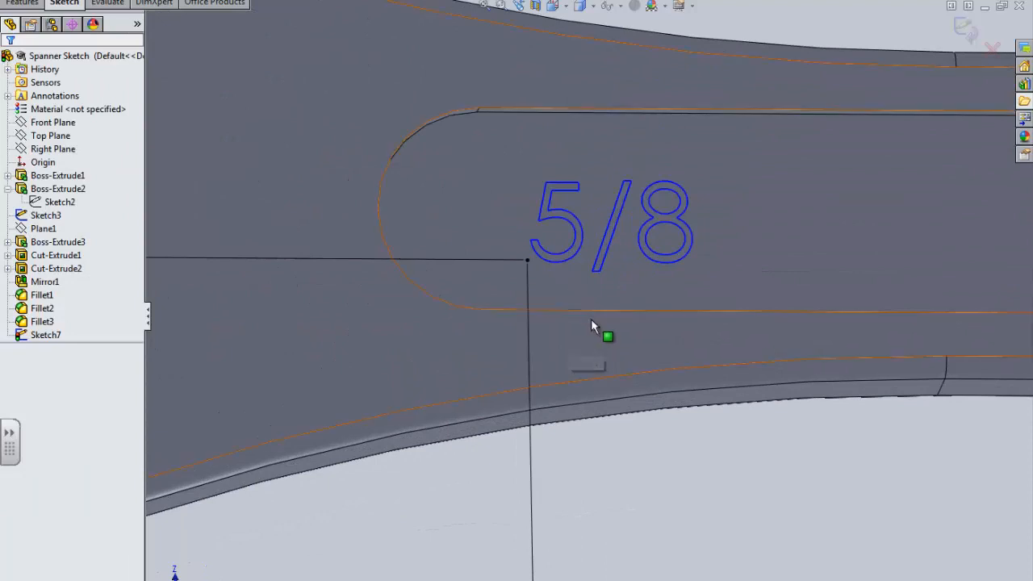
scroll(676, 332, "up", 3)
scroll(680, 329, "up", 1)
scroll(681, 330, "down", 2)
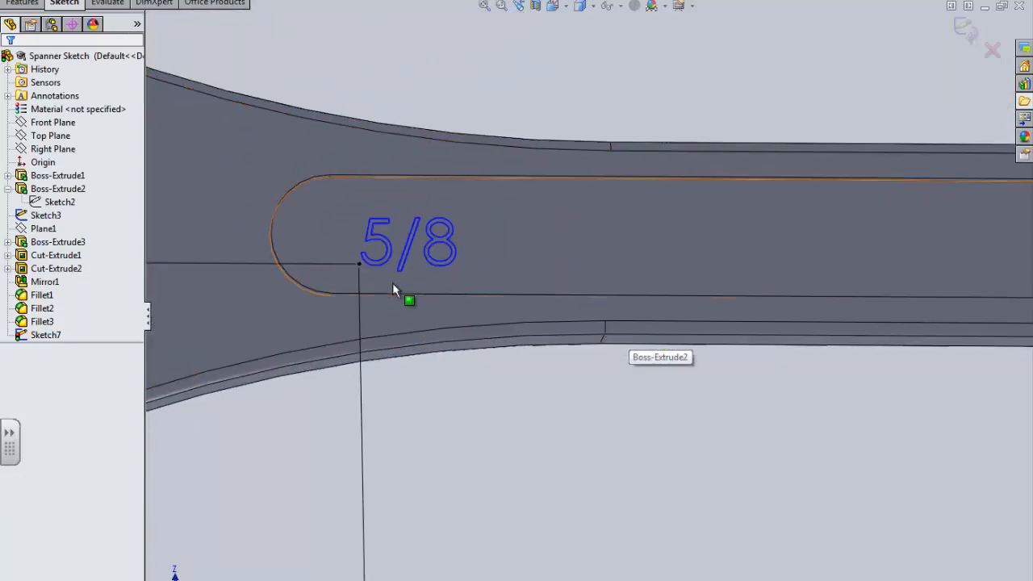
scroll(393, 286, "down", 4)
scroll(452, 286, "up", 5)
scroll(588, 313, "up", 2)
Edit the 5/8 sketch text to stop using the document font and set its width factor to 150%.
double_click(612, 301)
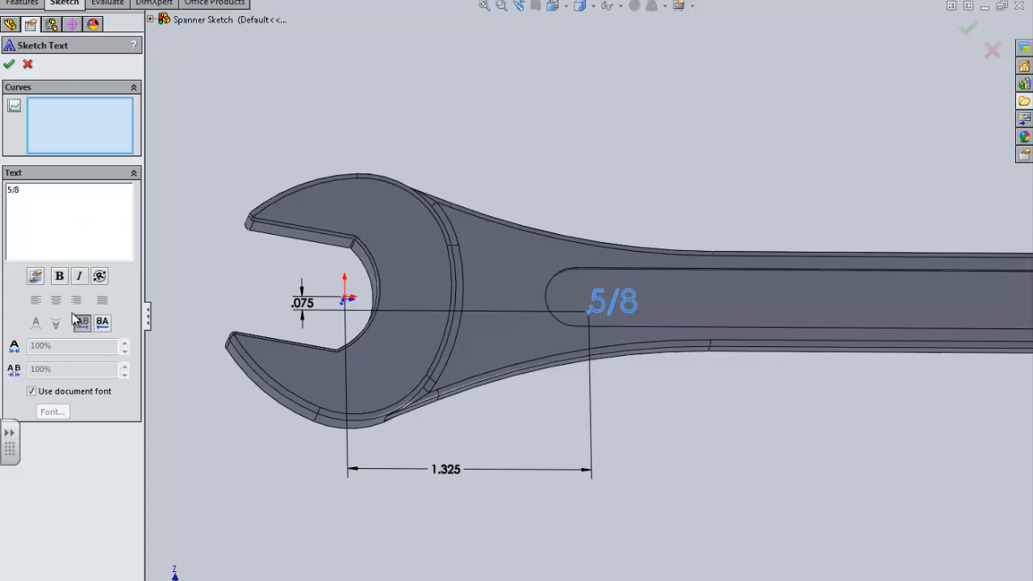
left_click(31, 391)
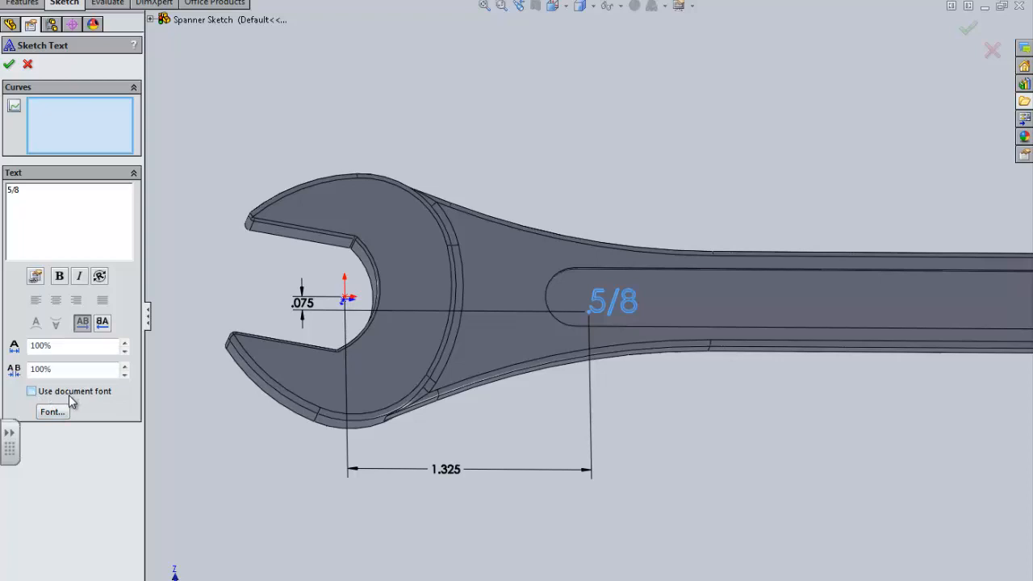
double_click(41, 345)
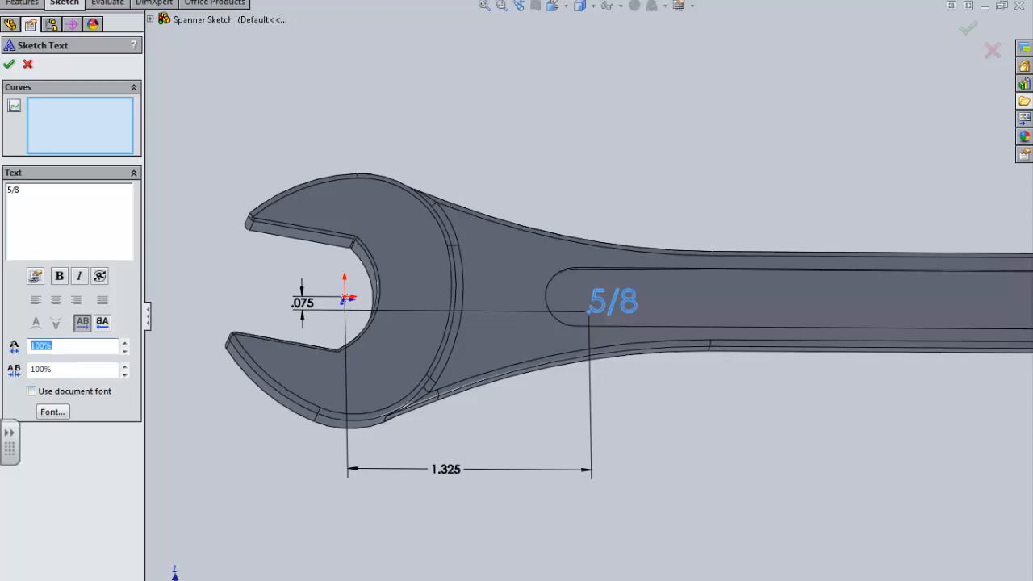
type("150")
left_click(51, 368)
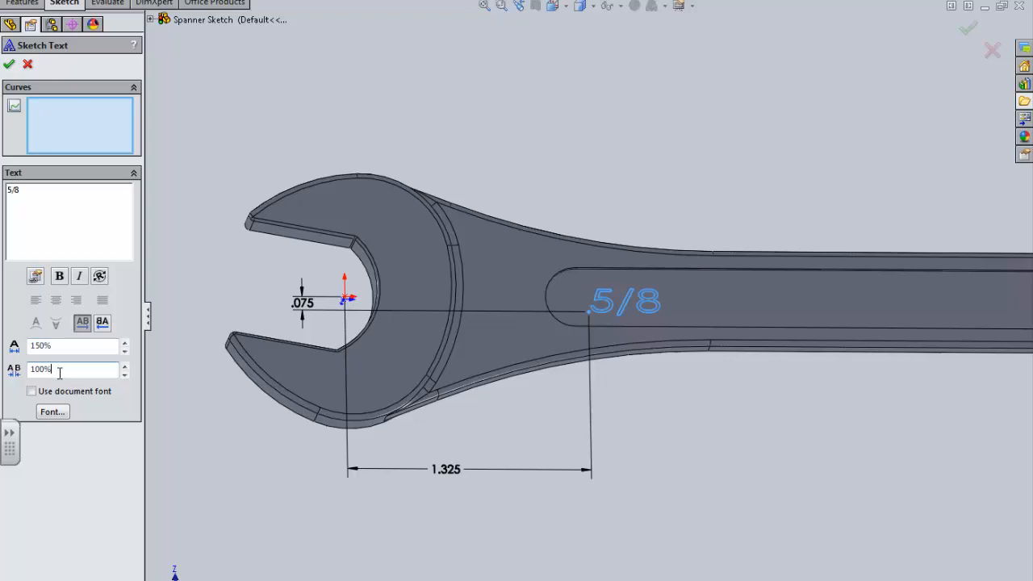
Set the 5/8 text's font height to 14 points, accept the text edit and bring the text back into the handle slot.
left_click(62, 415)
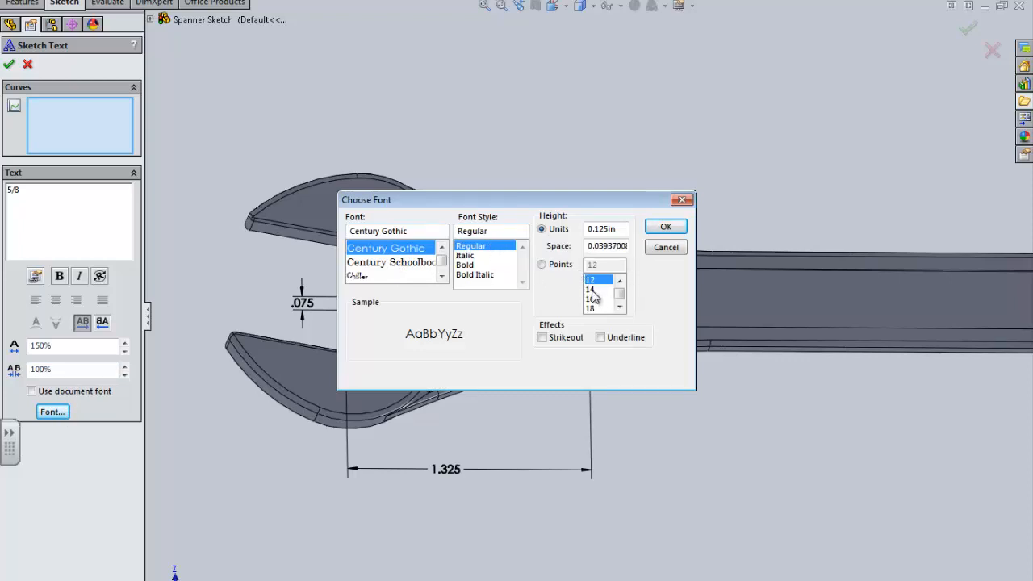
left_click_drag(578, 200, 522, 141)
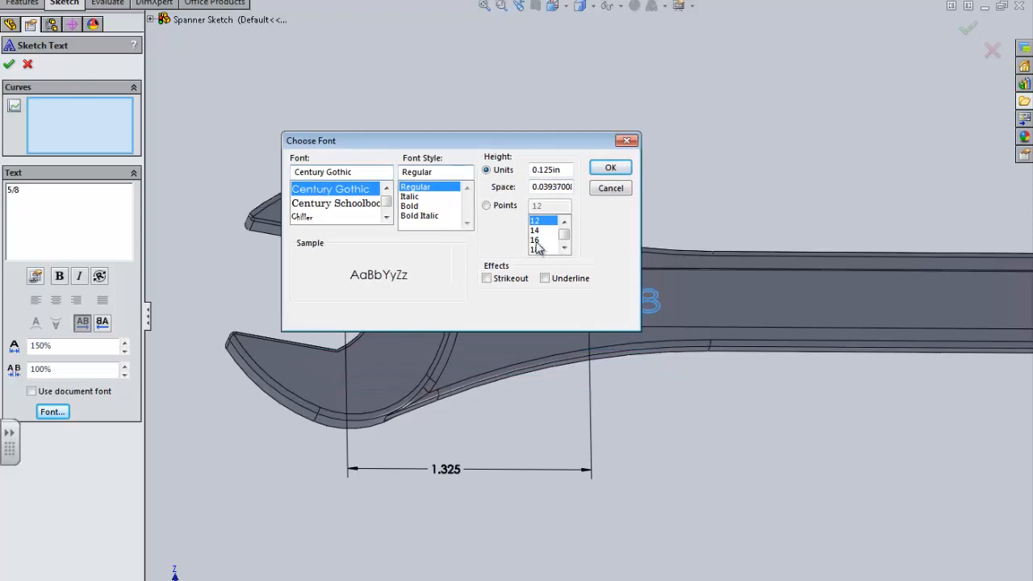
left_click(495, 207)
left_click(539, 230)
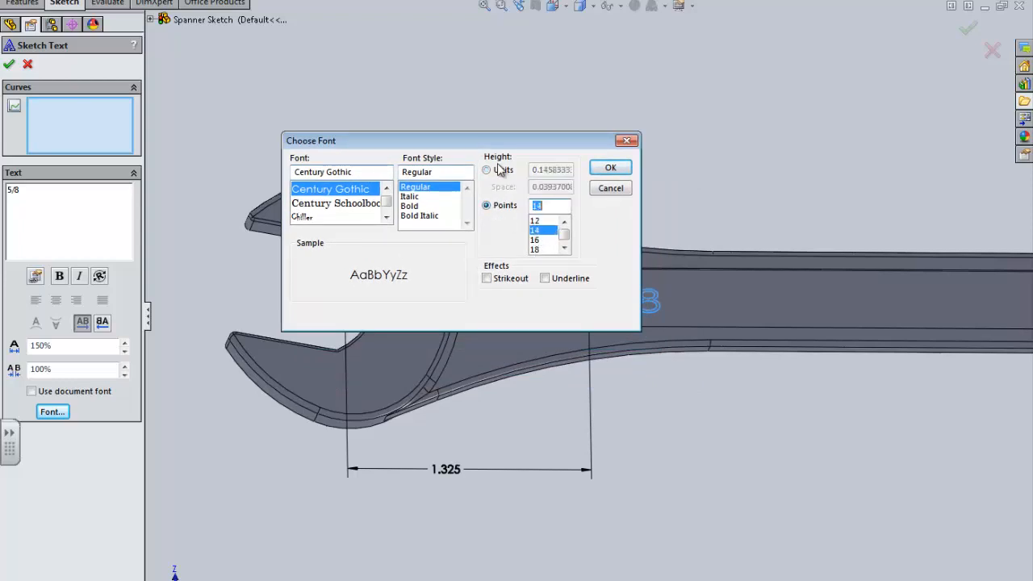
left_click(604, 173)
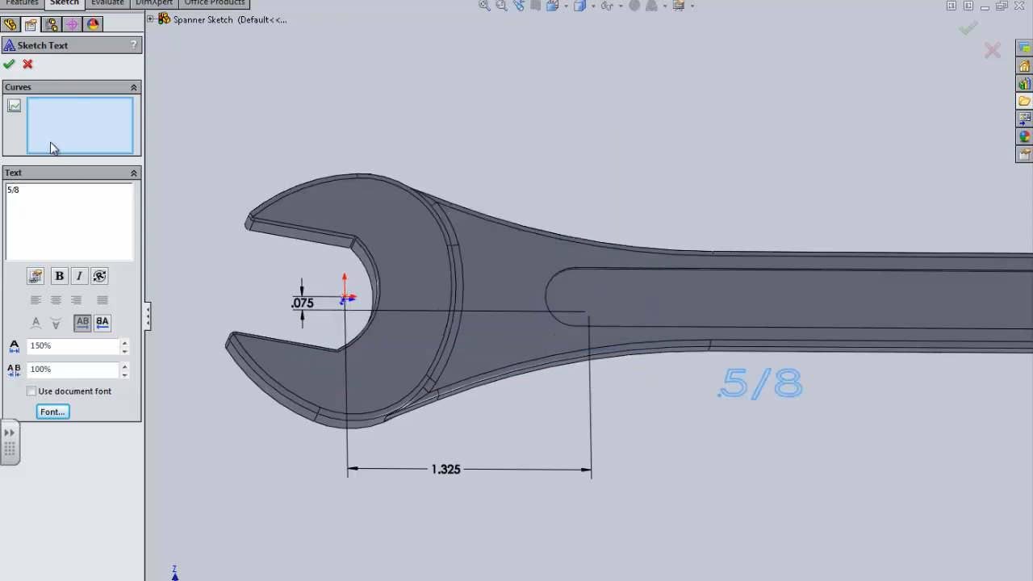
left_click(8, 65)
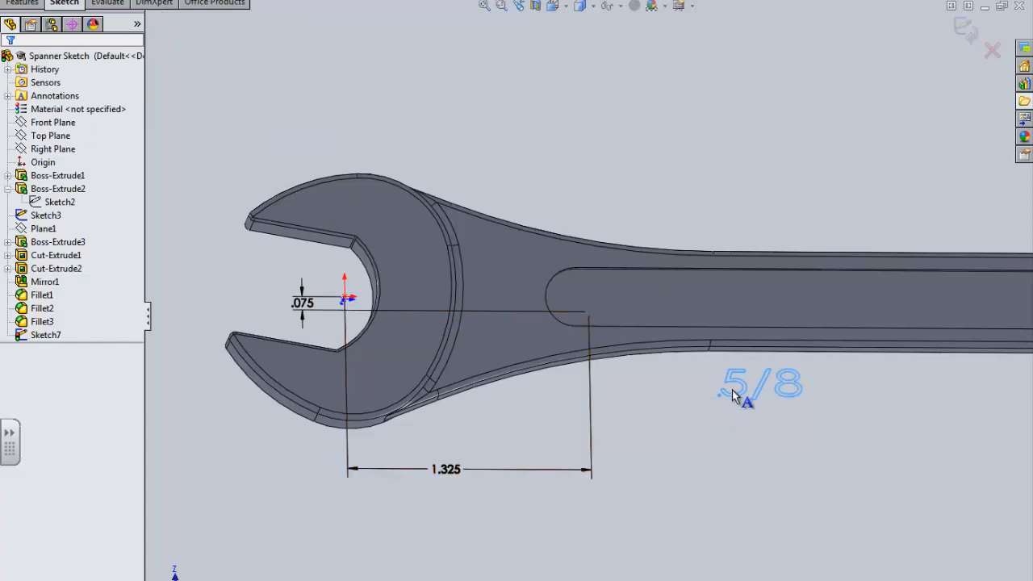
mouse_move(631, 319)
left_mouse_down()
mouse_move(603, 300)
mouse_move(594, 308)
left_mouse_up()
left_click(705, 437)
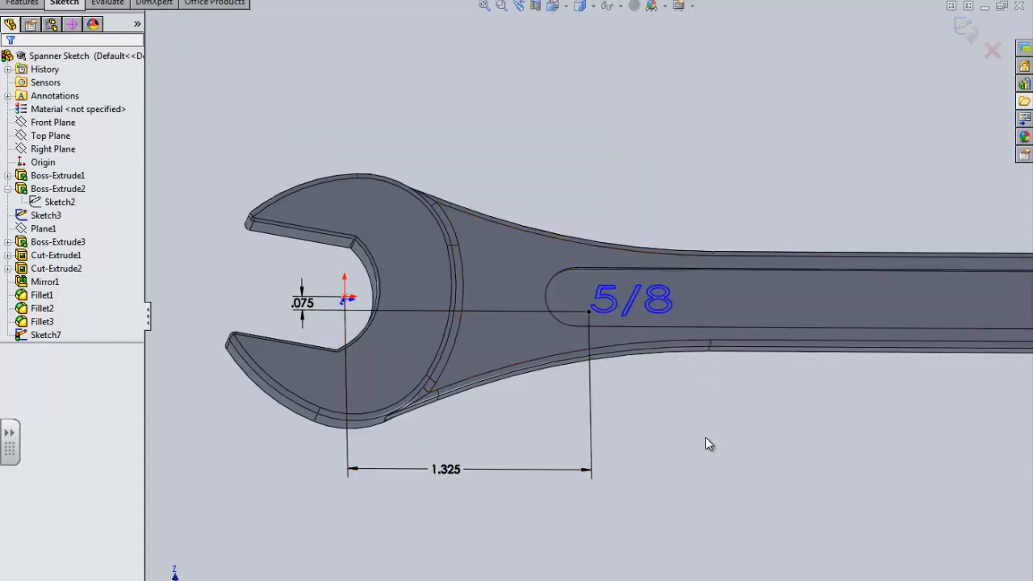
Exit the text sketch and reopen it for editing.
mouse_move(657, 423)
middle_mouse_down()
mouse_move(651, 377)
mouse_move(656, 427)
middle_mouse_up()
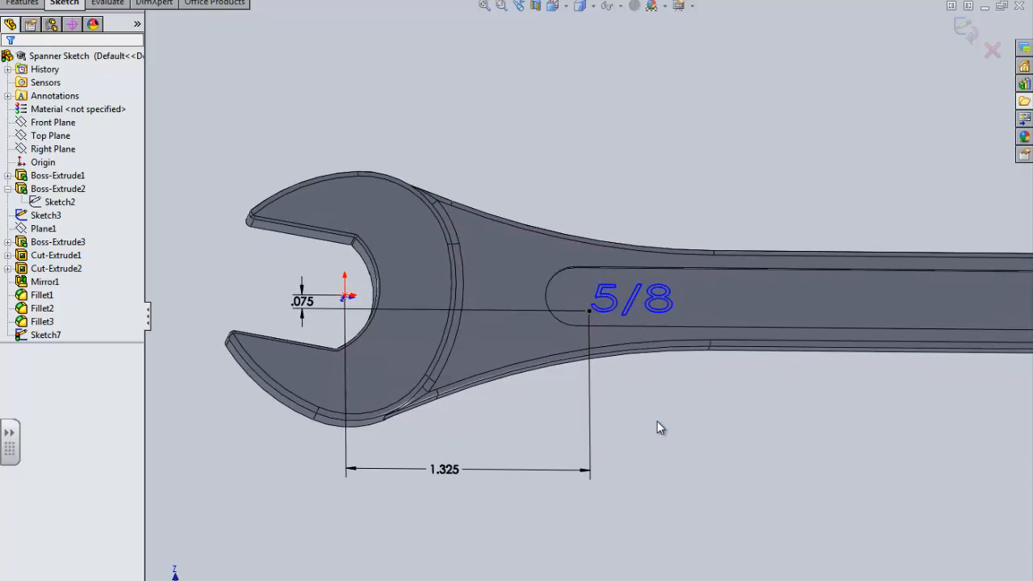
scroll(616, 342, "up", 4)
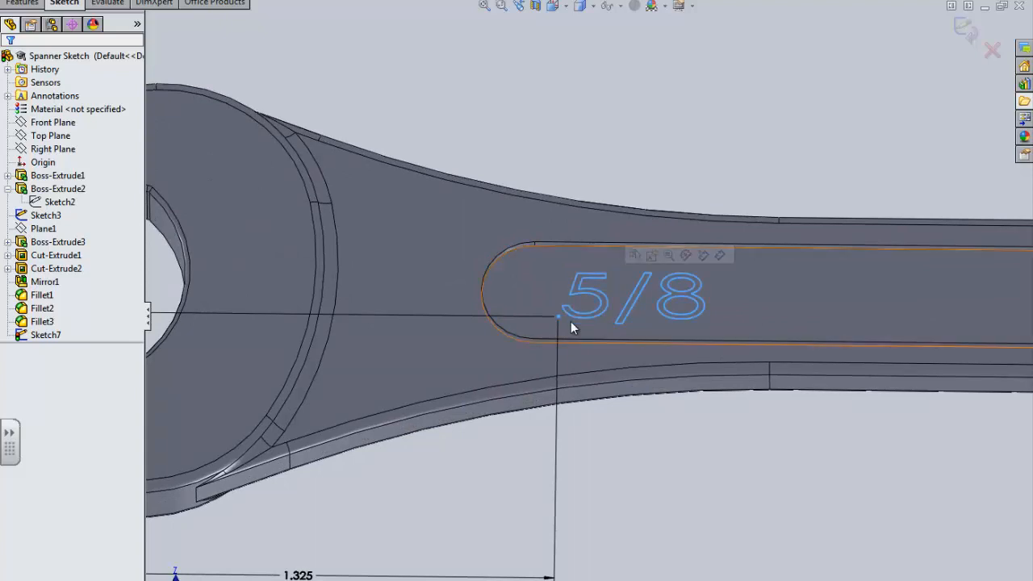
scroll(554, 321, "down", 3)
middle_click_drag(720, 260, 696, 309)
middle_click_drag(720, 239, 750, 211)
left_click(952, 39)
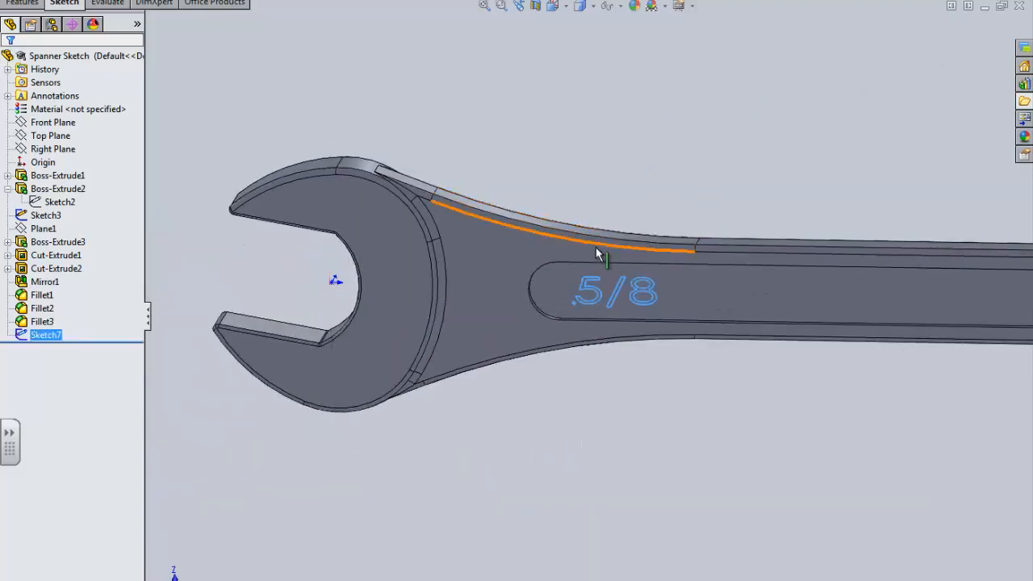
middle_click_drag(597, 251, 609, 293)
key("Escape")
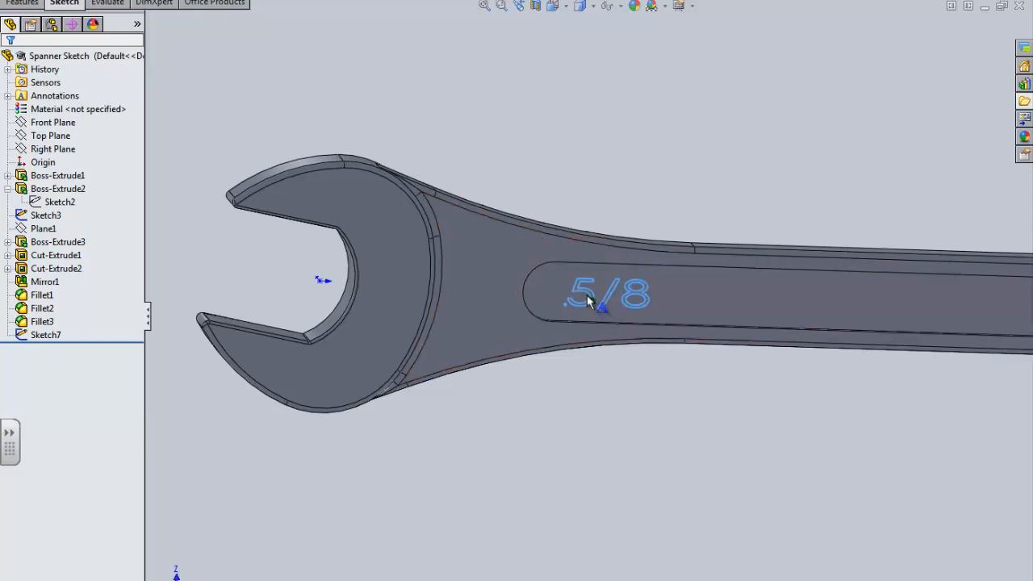
left_click(48, 335)
left_click(63, 289)
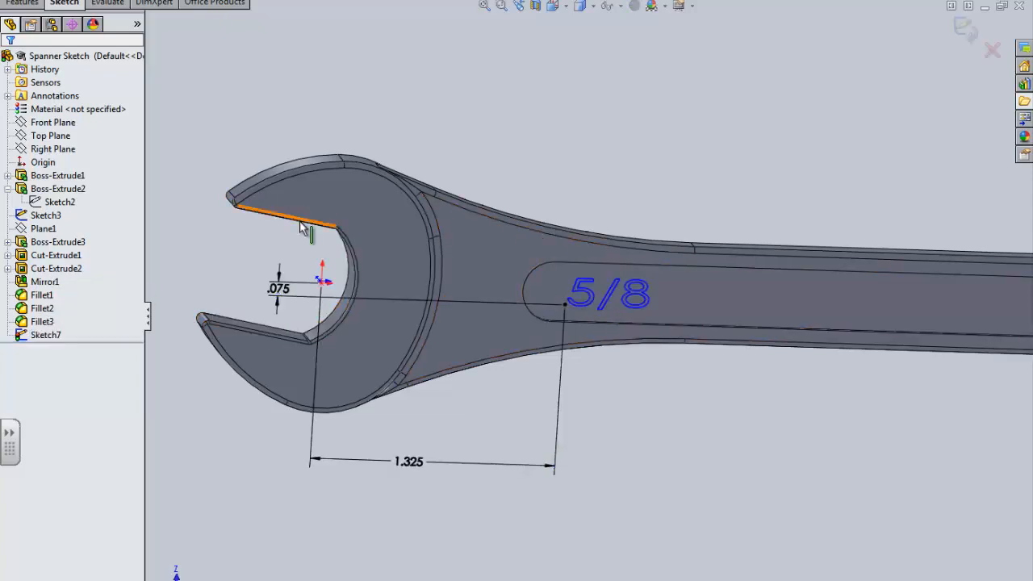
left_click(444, 0)
left_click(455, 16)
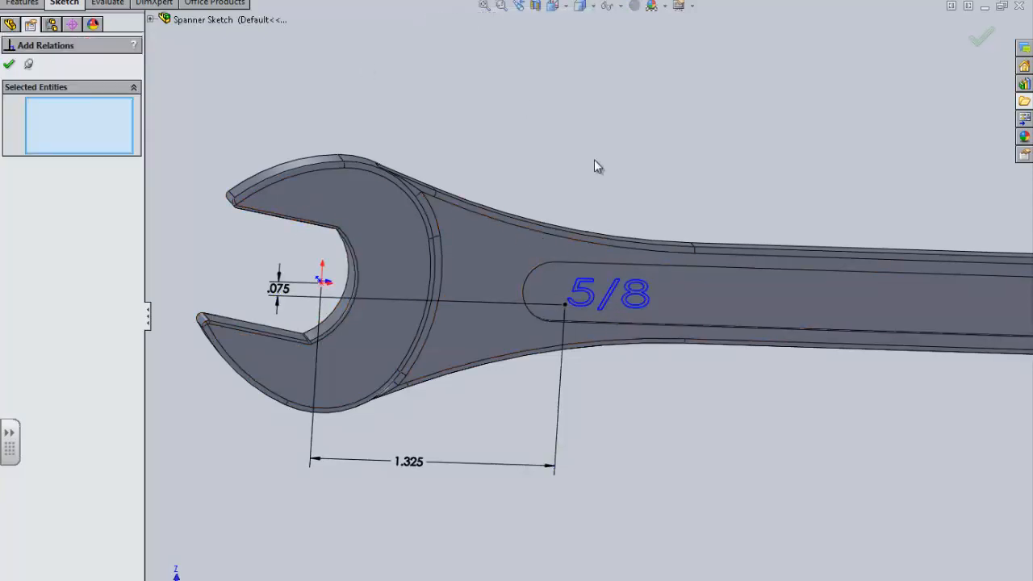
key("Escape")
Cut-extrude the 5/8 text into the slot floor as a blind cut 0.030 in deep.
middle_click_drag(597, 190, 593, 222, "ctrl")
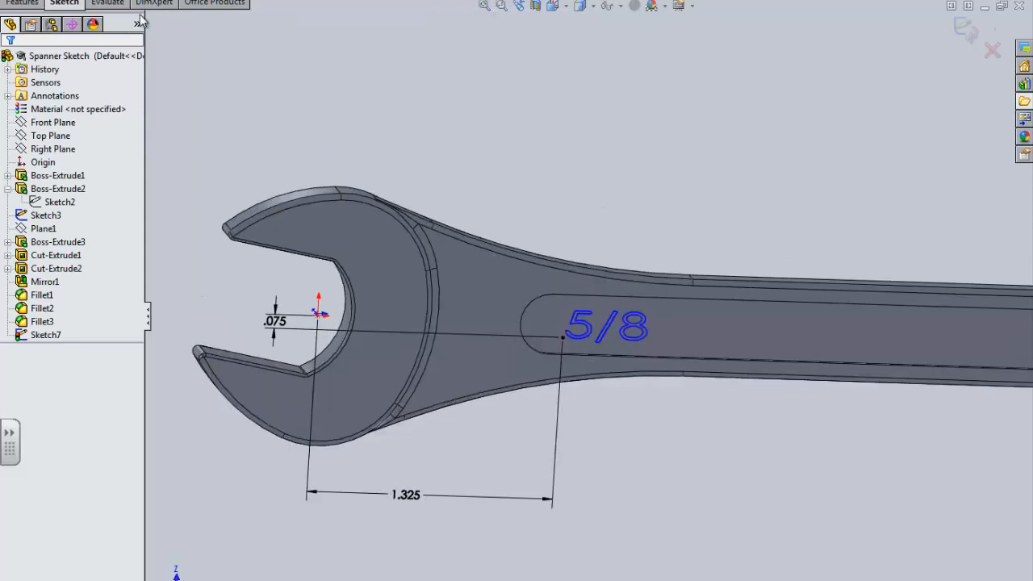
left_click(34, 3)
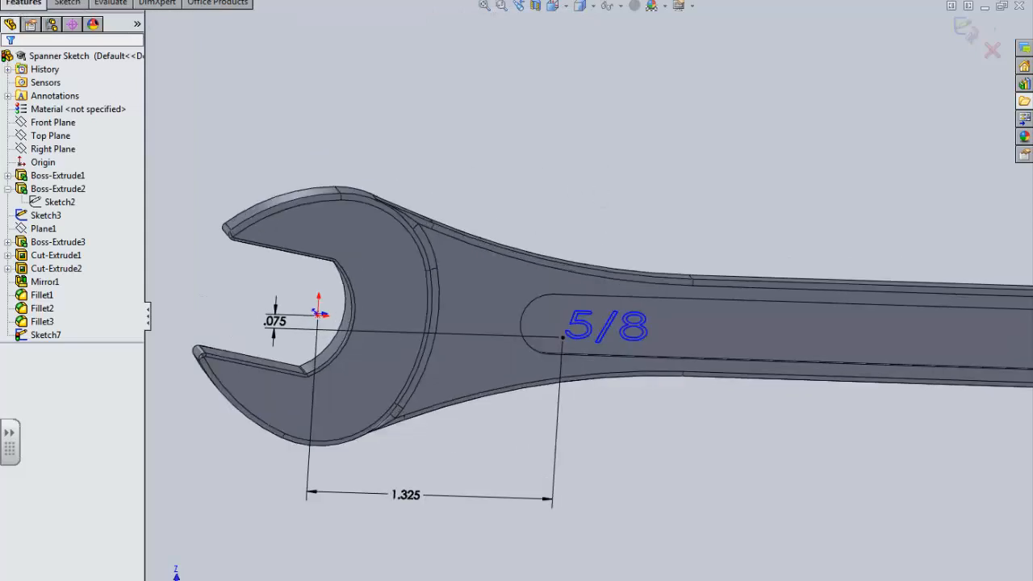
left_click(202, 1)
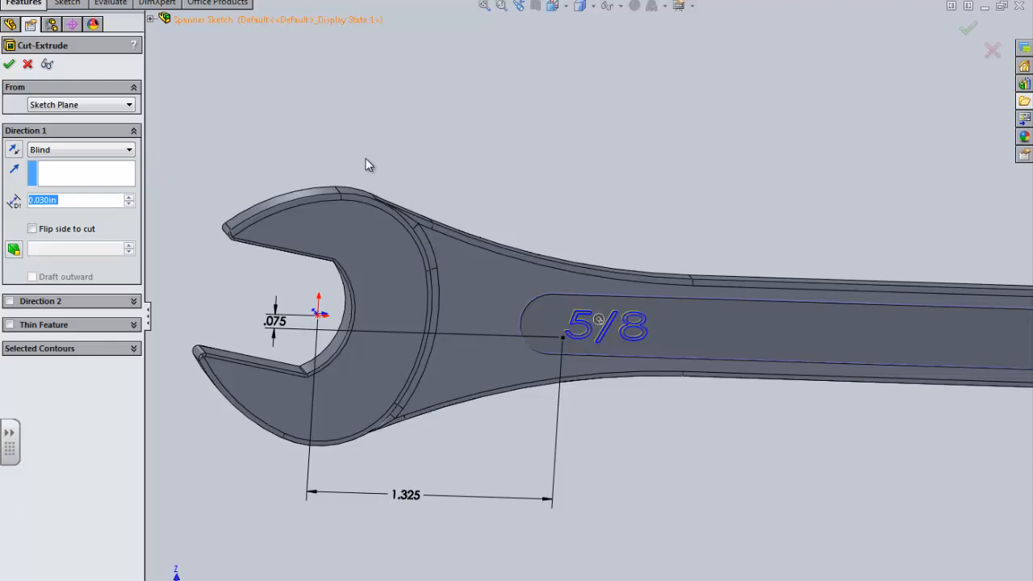
left_click(9, 63)
Inspect the engraved 5/8 text up close and then the whole finished spanner from several angles.
middle_click_drag(633, 304, 590, 332)
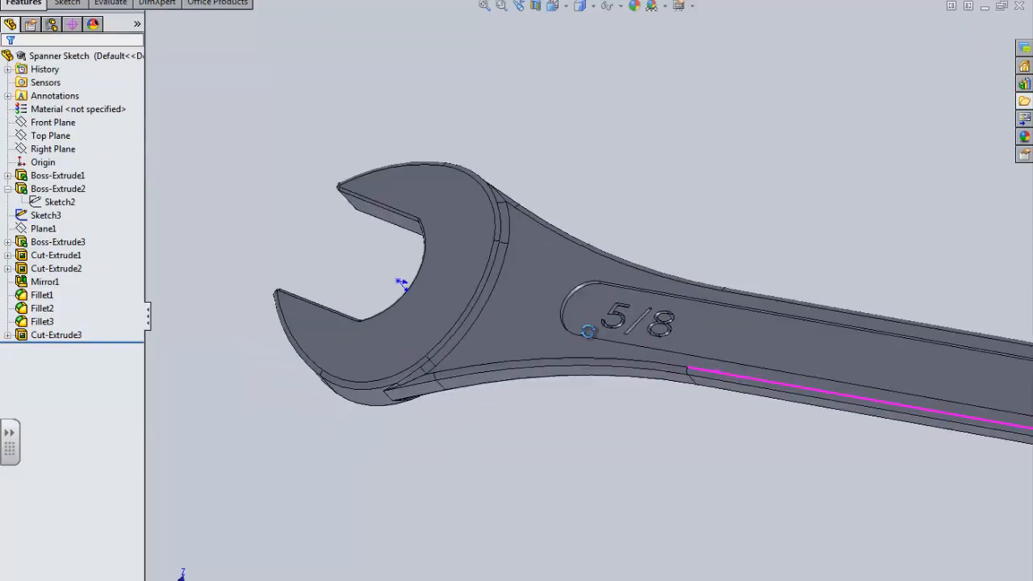
scroll(641, 324, "down", 7)
middle_click_drag(629, 284, 613, 350)
scroll(614, 353, "up", 5)
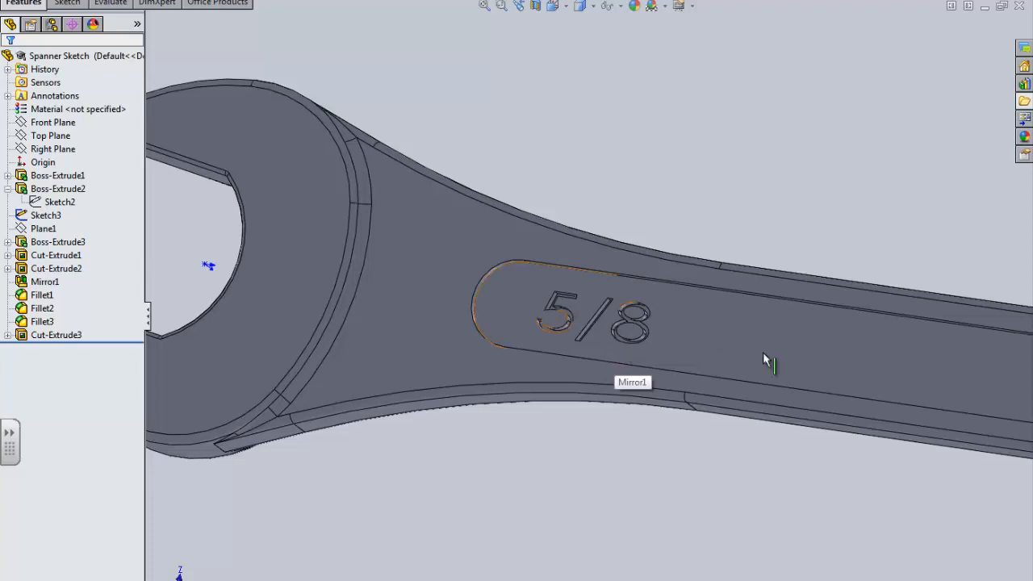
scroll(762, 352, "up", 8)
key("f")
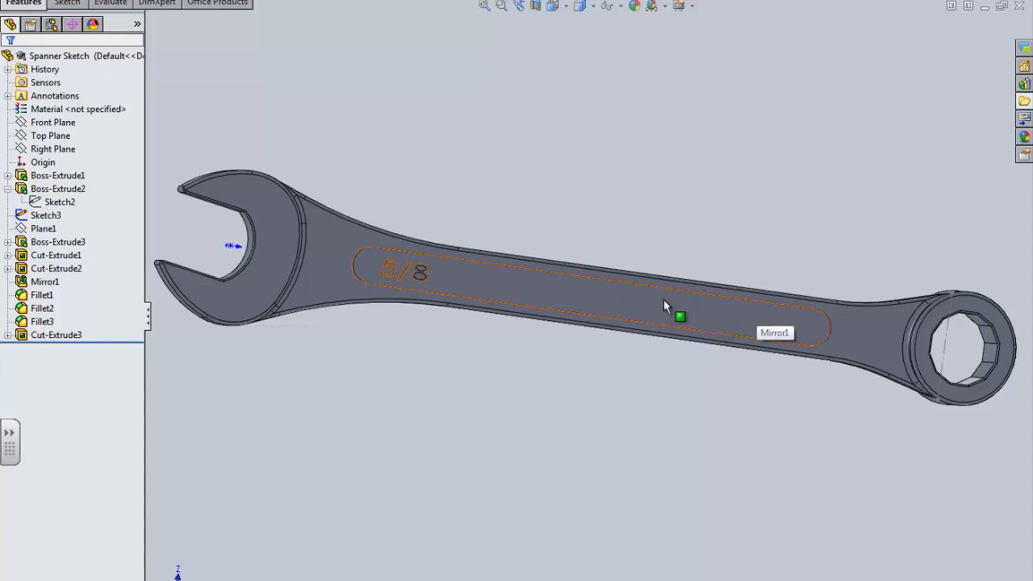
scroll(663, 299, "up", 3)
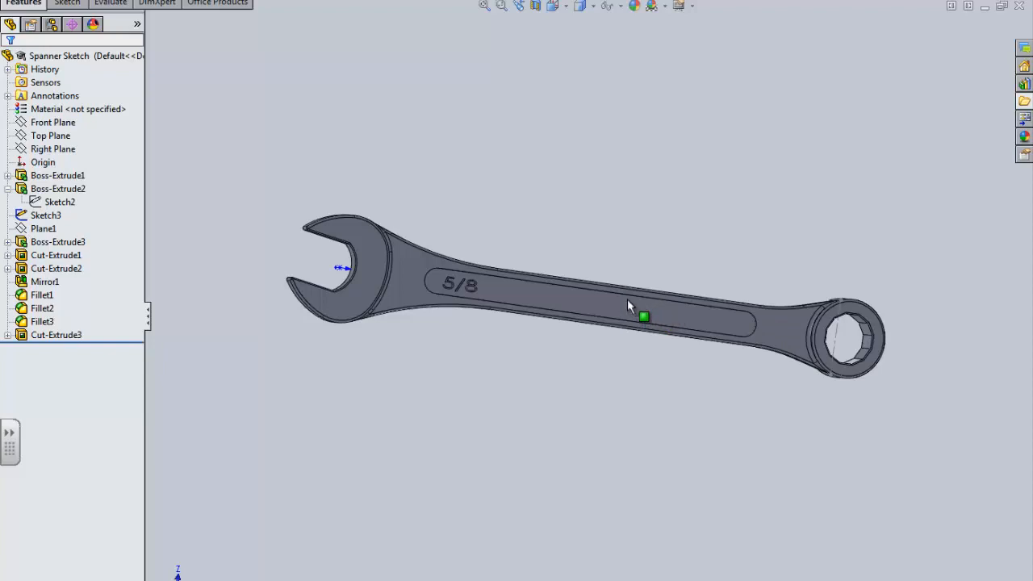
scroll(635, 291, "down", 3)
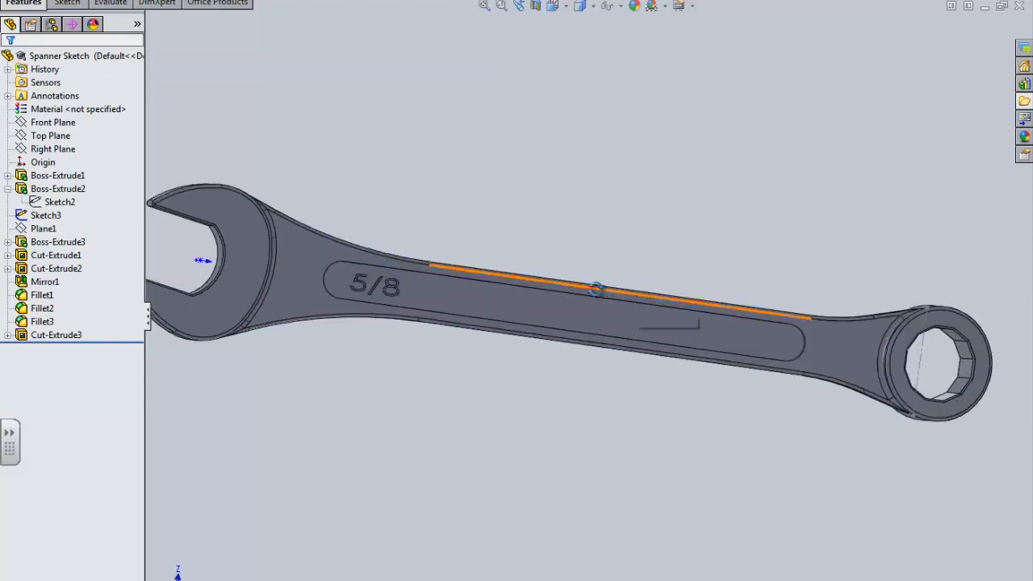
middle_click_drag(635, 290, 606, 308)
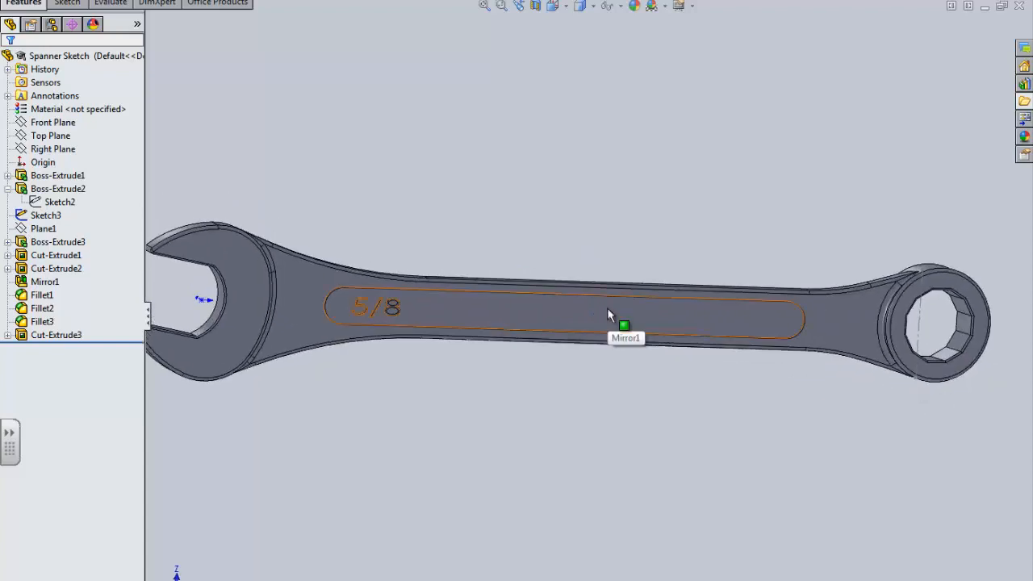